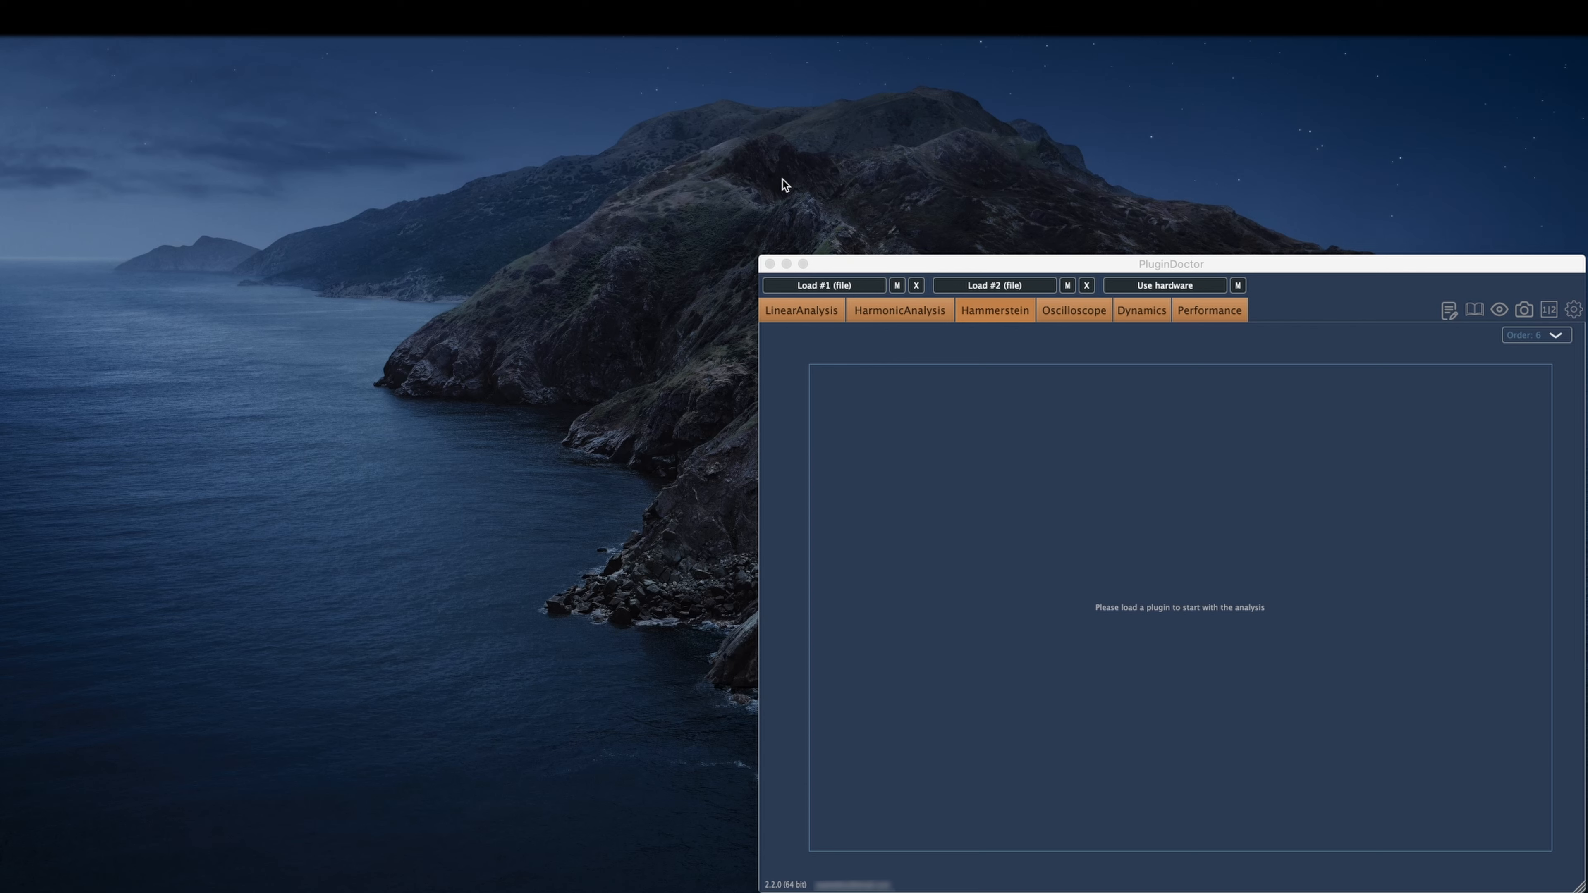
- Load AMEK EQ 200 from the VST3 folder as the first plugin for analysis
scroll(706, 277, "down", 15)
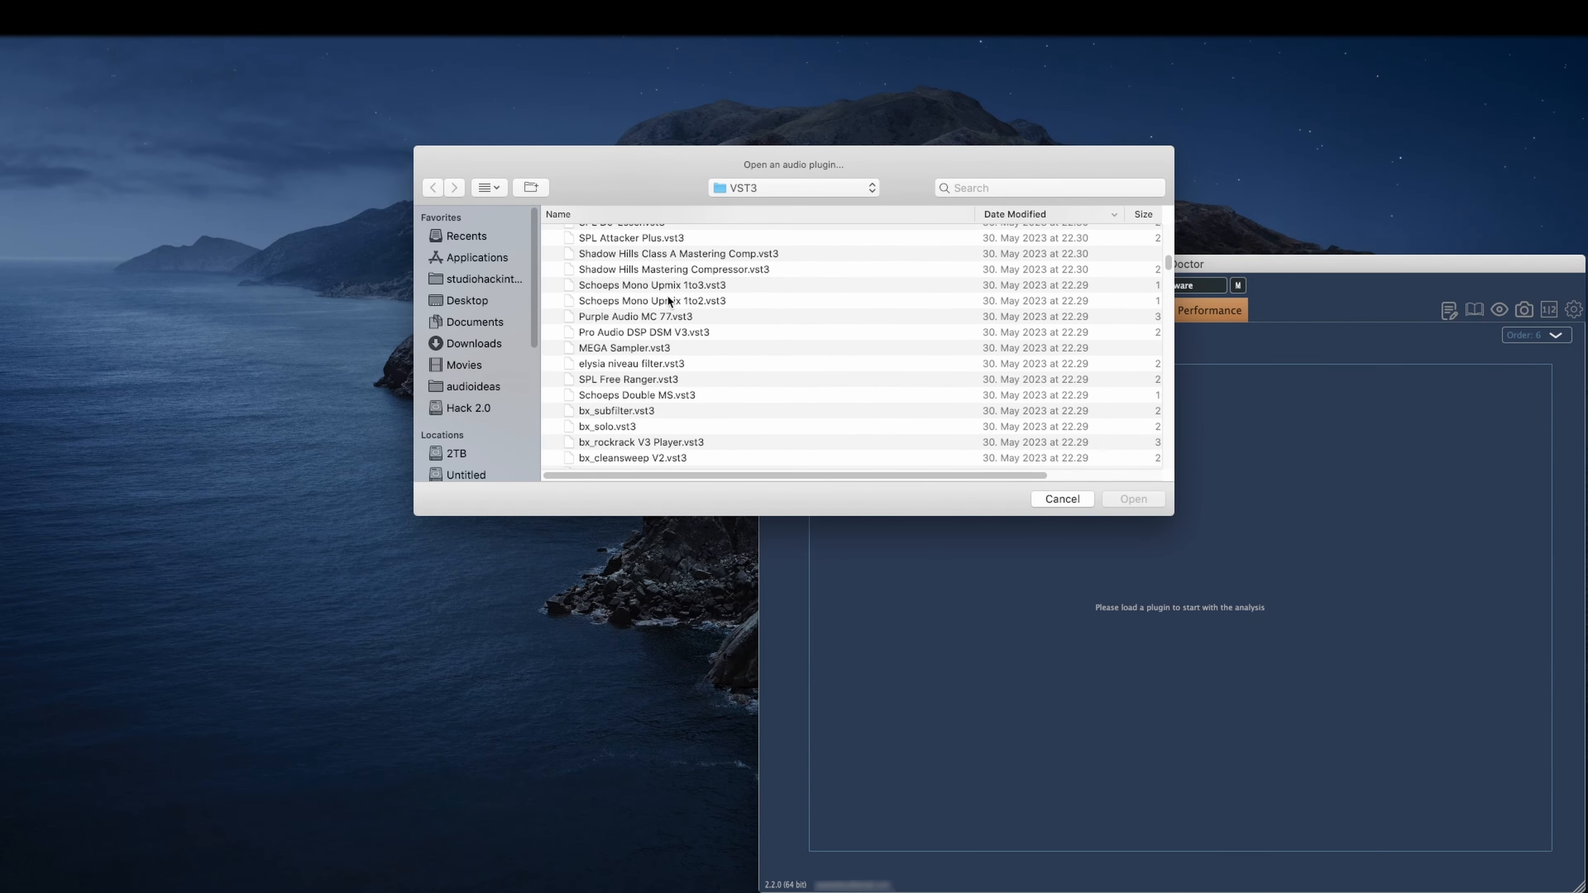
scroll(668, 298, "down", 15)
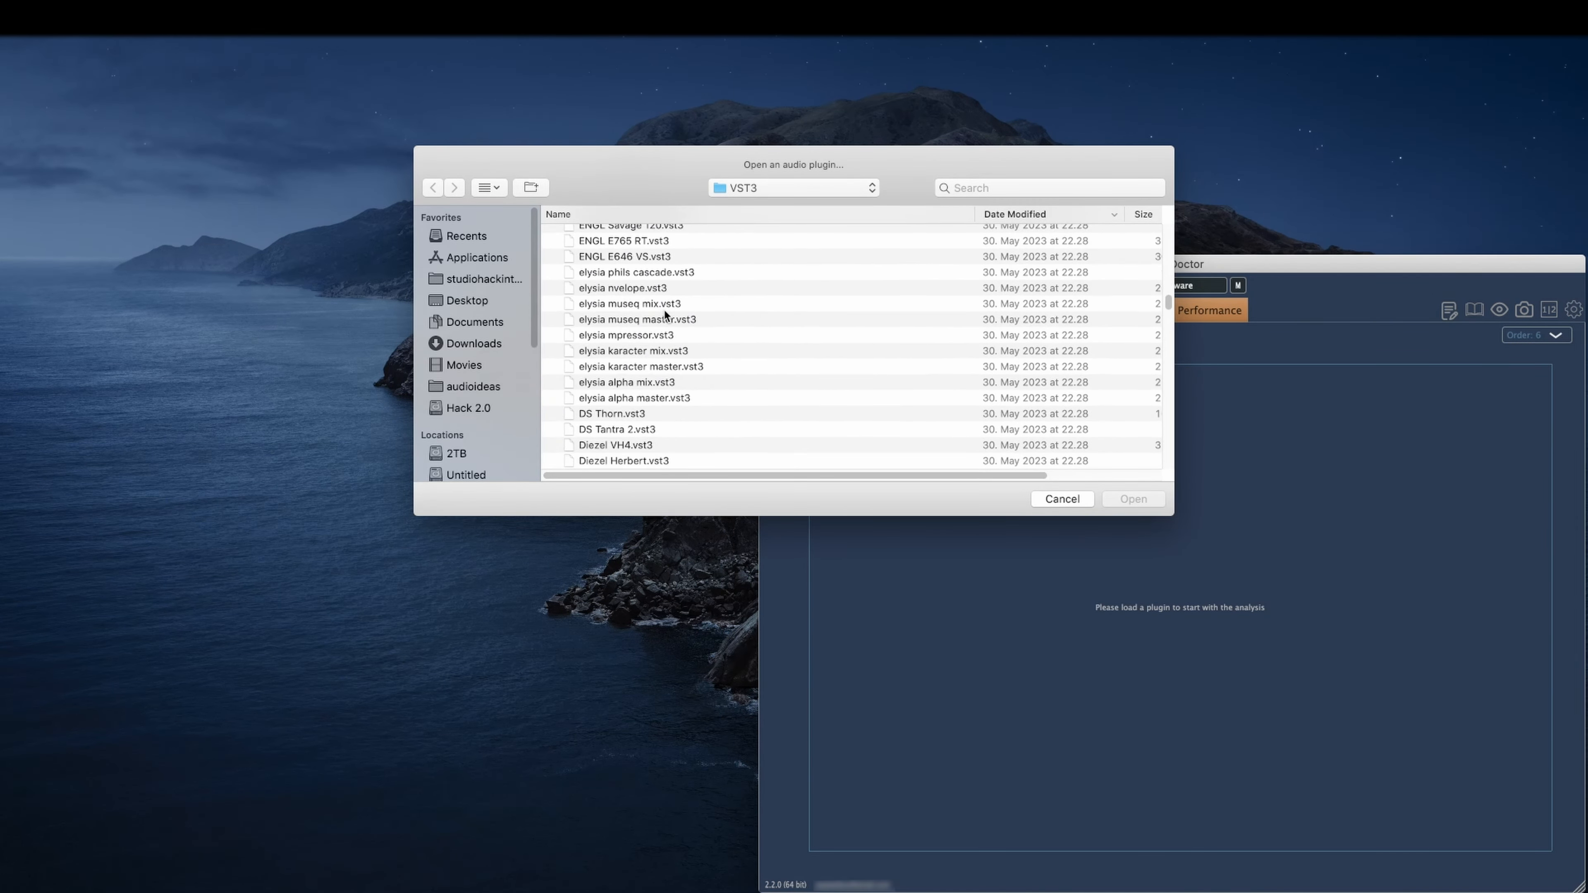
scroll(664, 307, "down", 15)
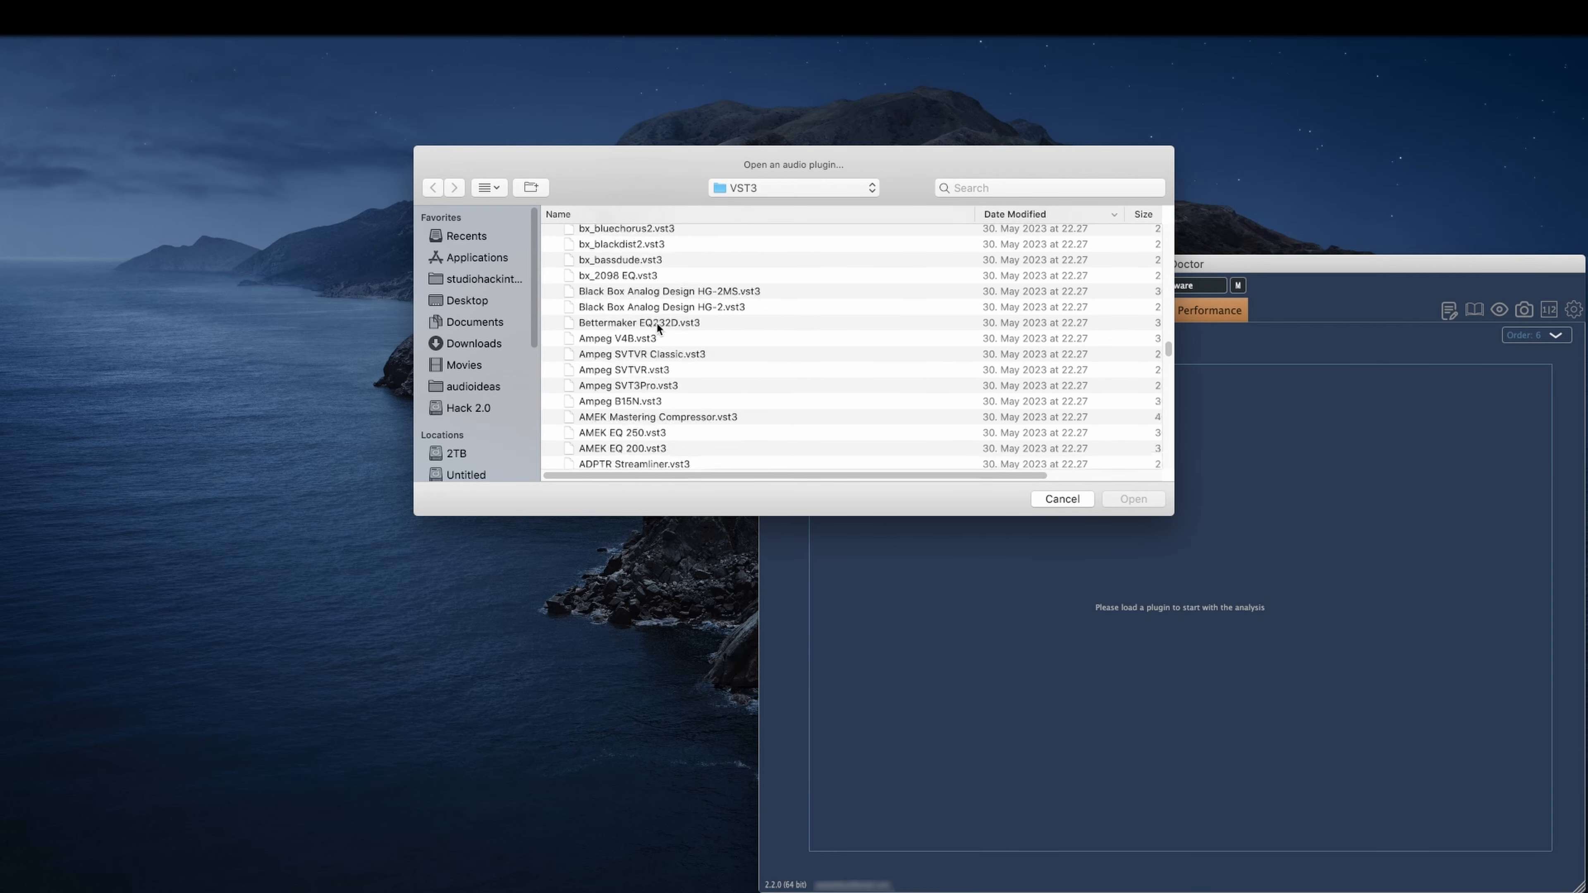
scroll(656, 325, "down", 5)
scroll(649, 341, "up", 2)
double_click(643, 342)
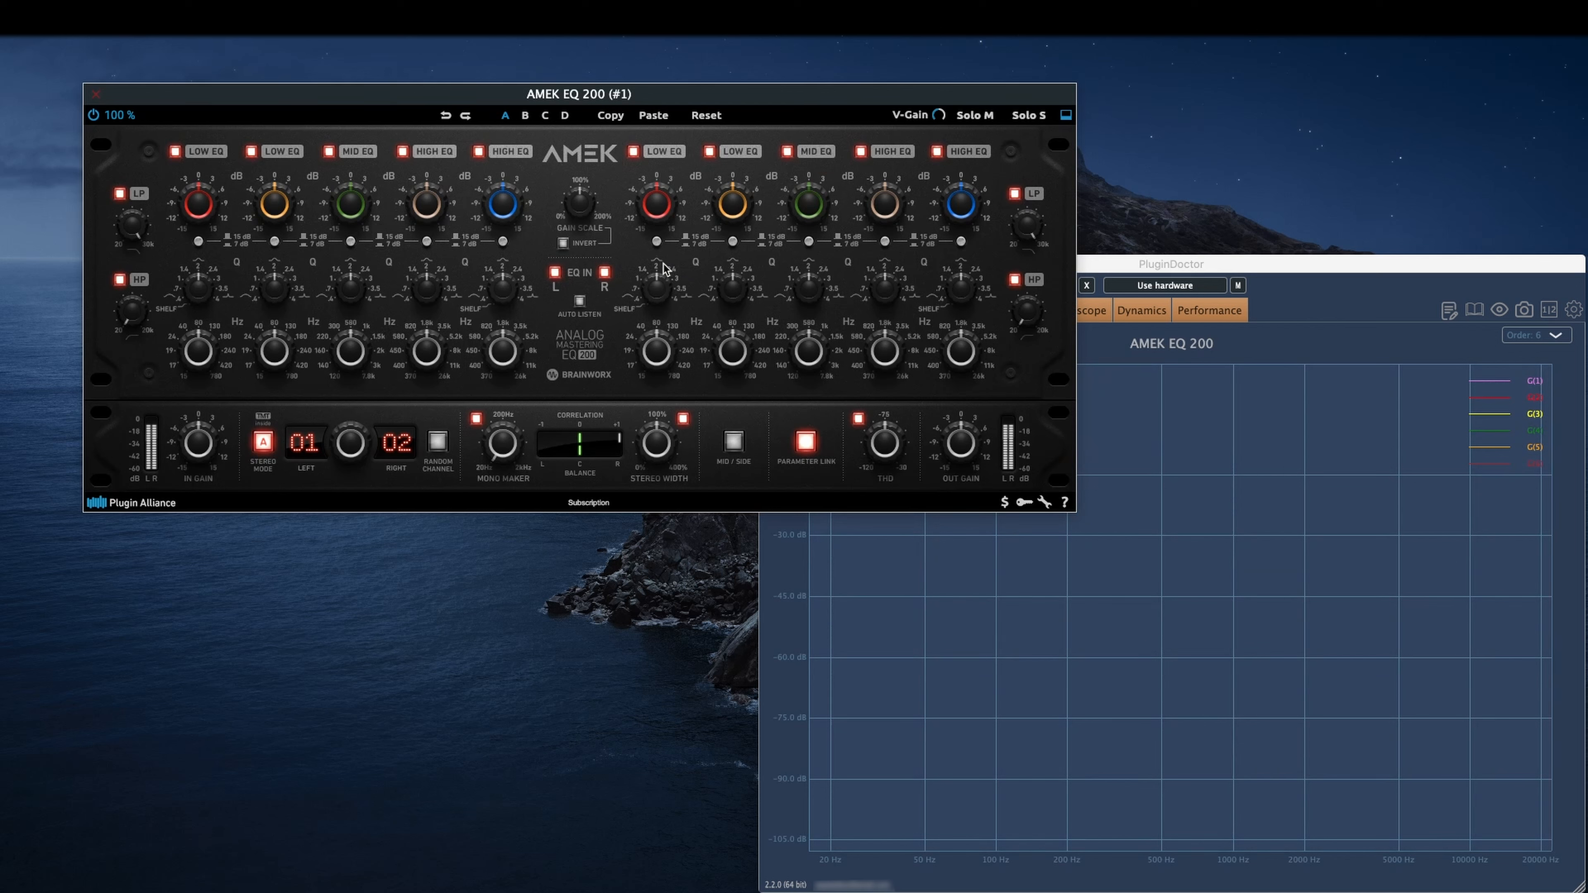
- Switch off the equalizer's LP and HP filters, Mono Maker and Stereo Width, and set Stereo Mode to D
left_click(119, 194)
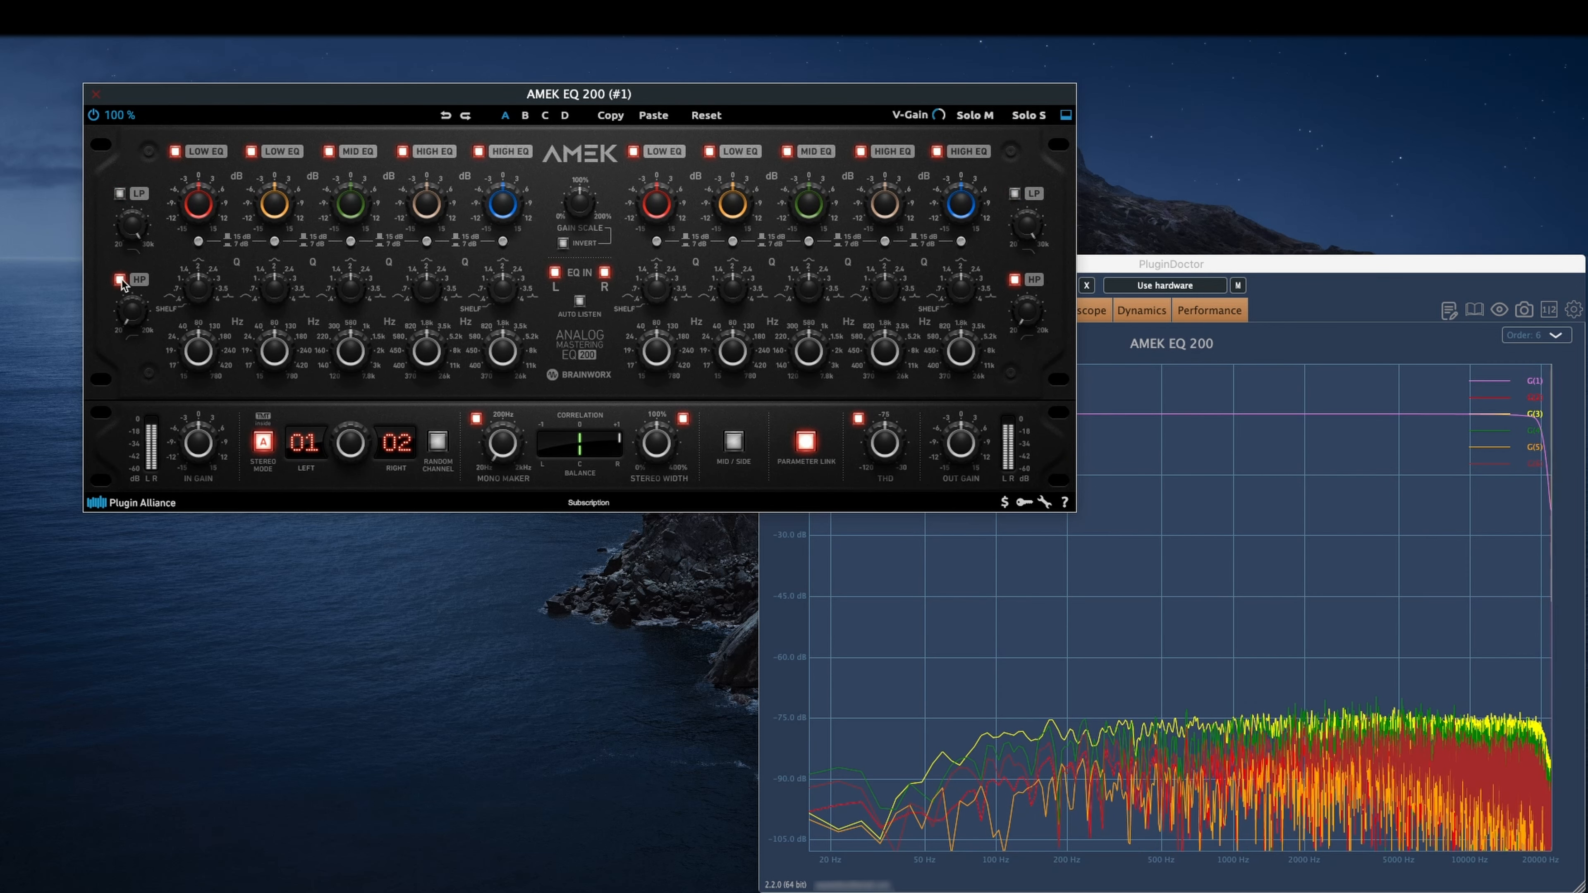
left_click(120, 279)
left_click(263, 442)
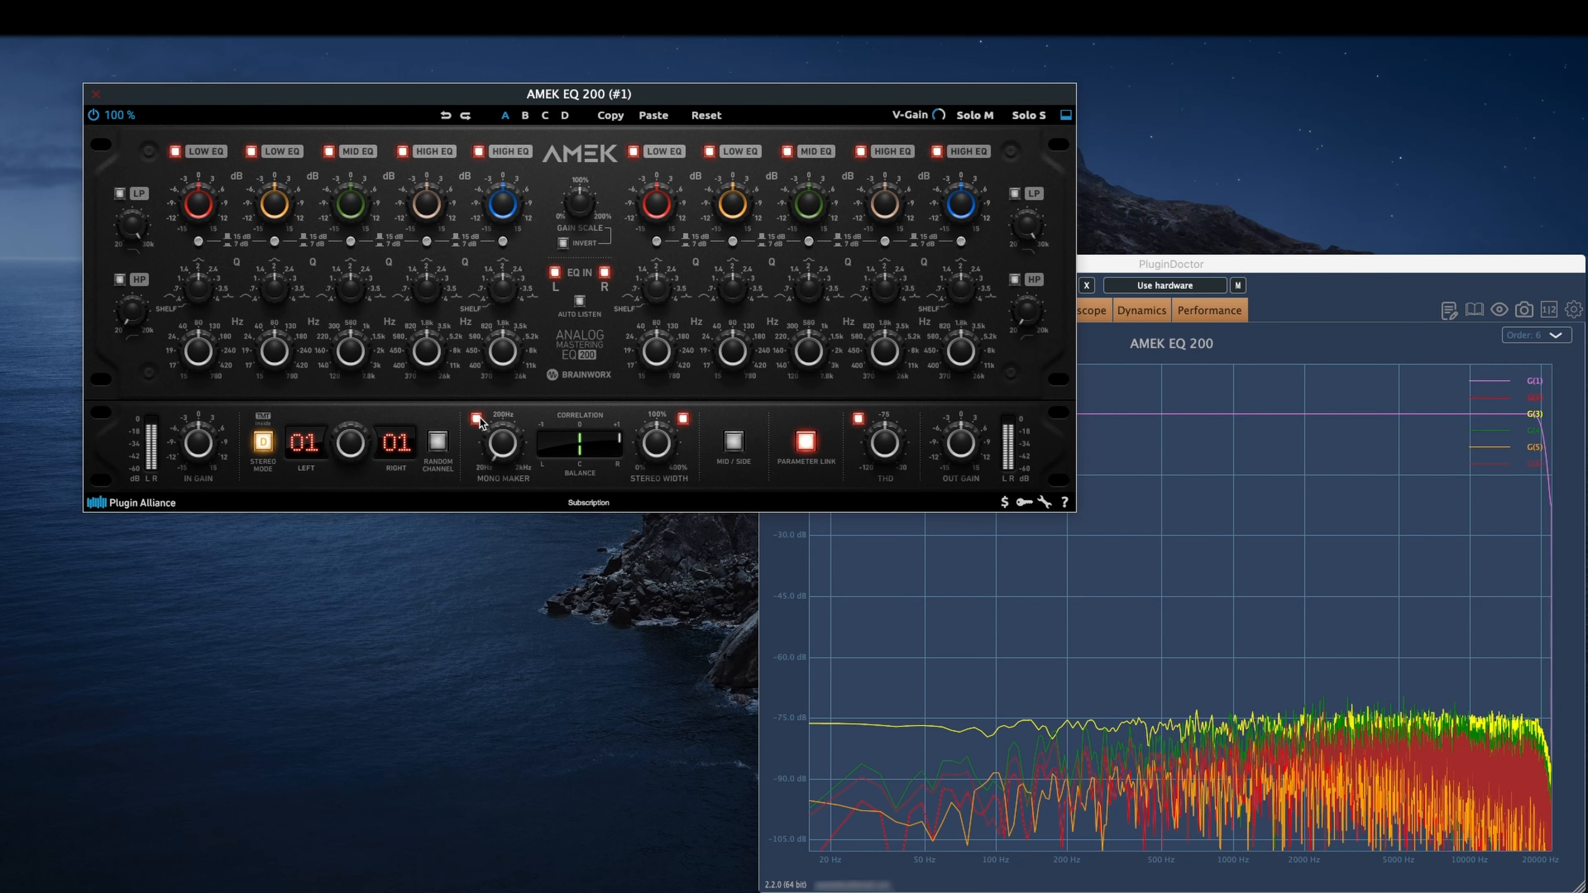
left_click(477, 418)
left_click(683, 418)
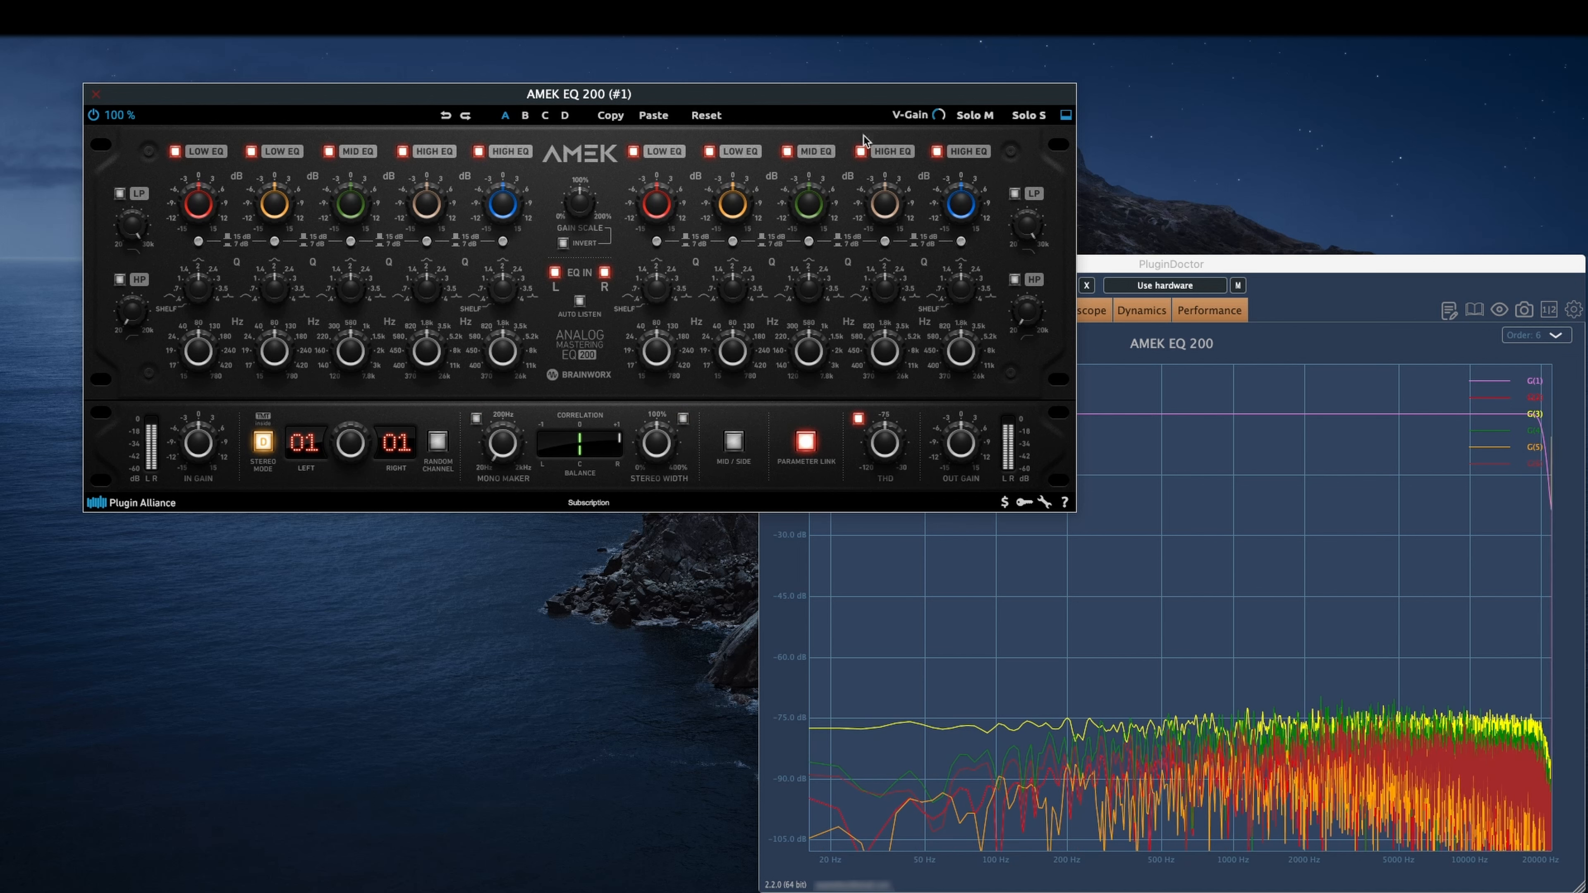
- Turn down the equalizer's V-Gain and examine its harmonic curves in the Hammerstein graph
left_click_drag(938, 115, 892, 394)
left_click(1109, 269)
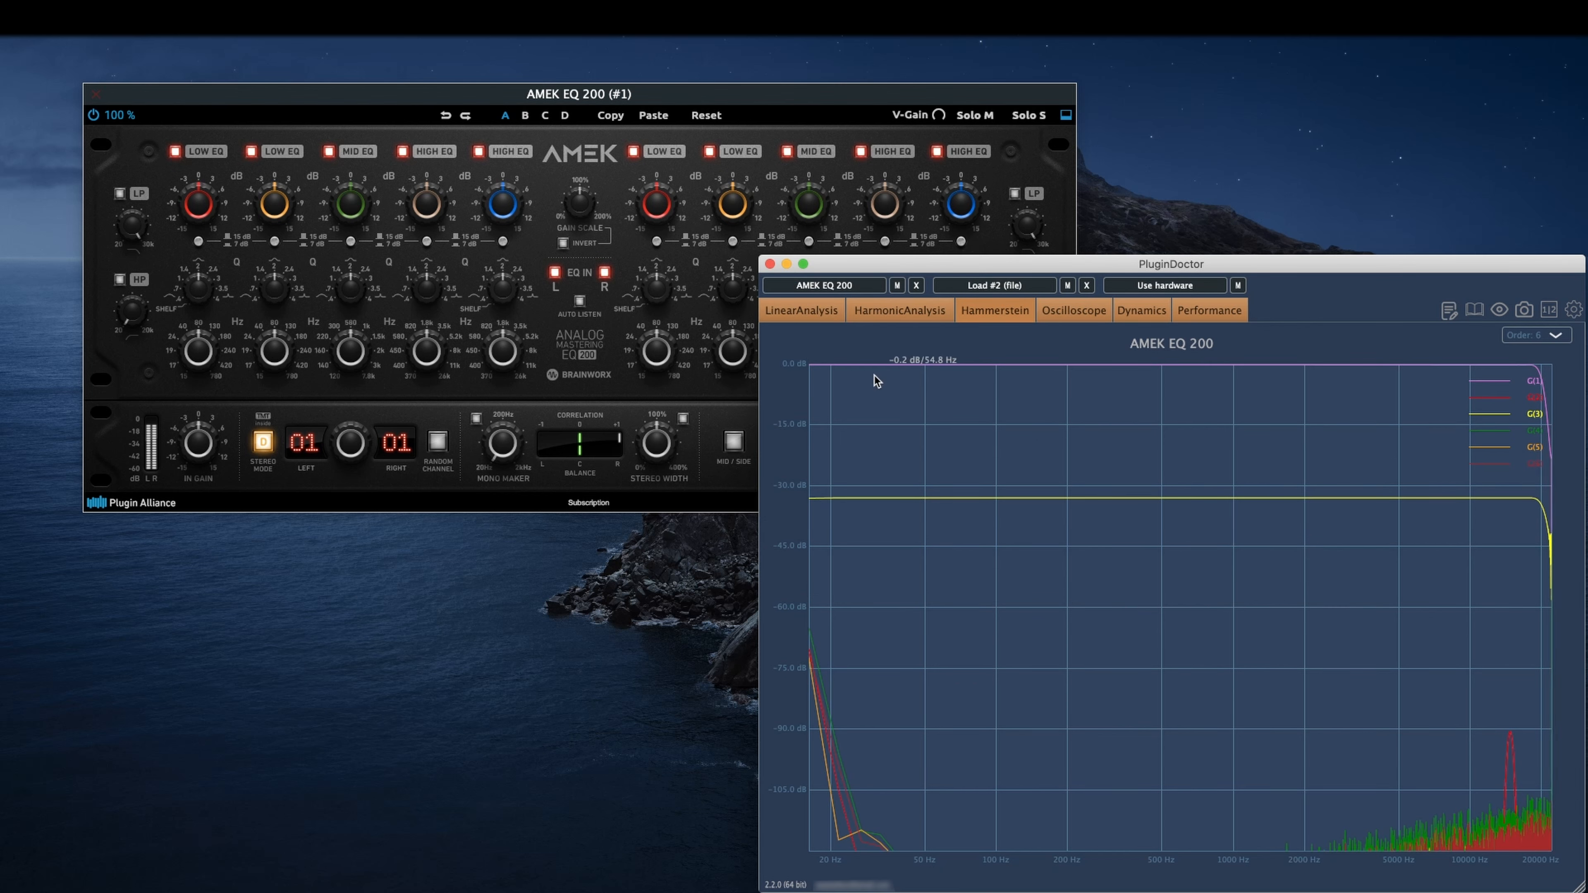
scroll(795, 402, "up", 5)
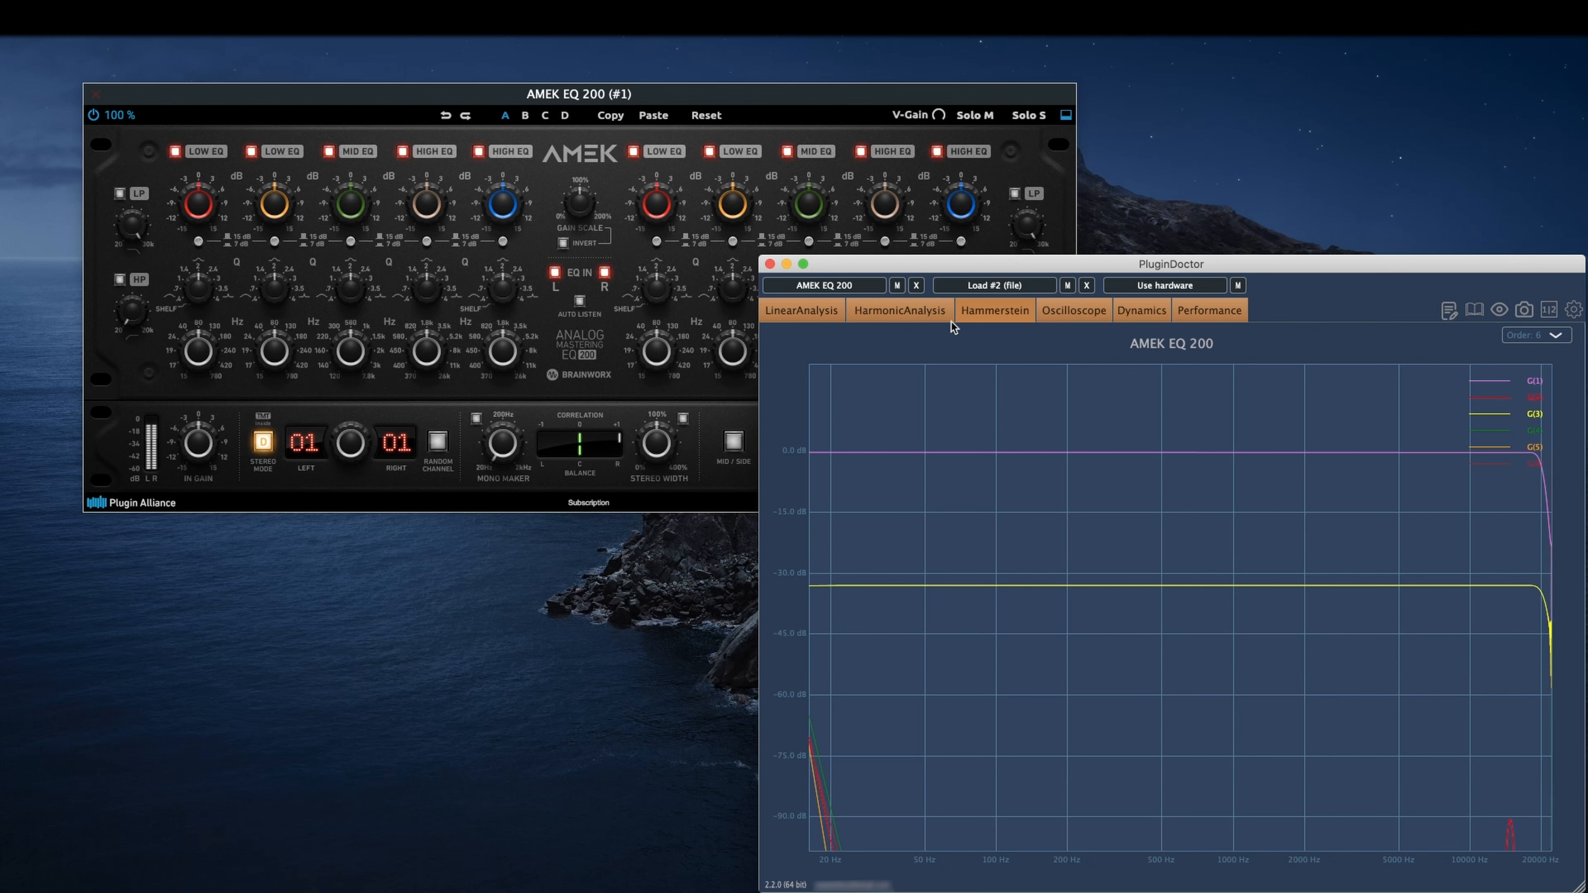
- Unload AMEK EQ 200 and load Lindell 50 Buss.vst3 in its place for analysis
left_click(917, 286)
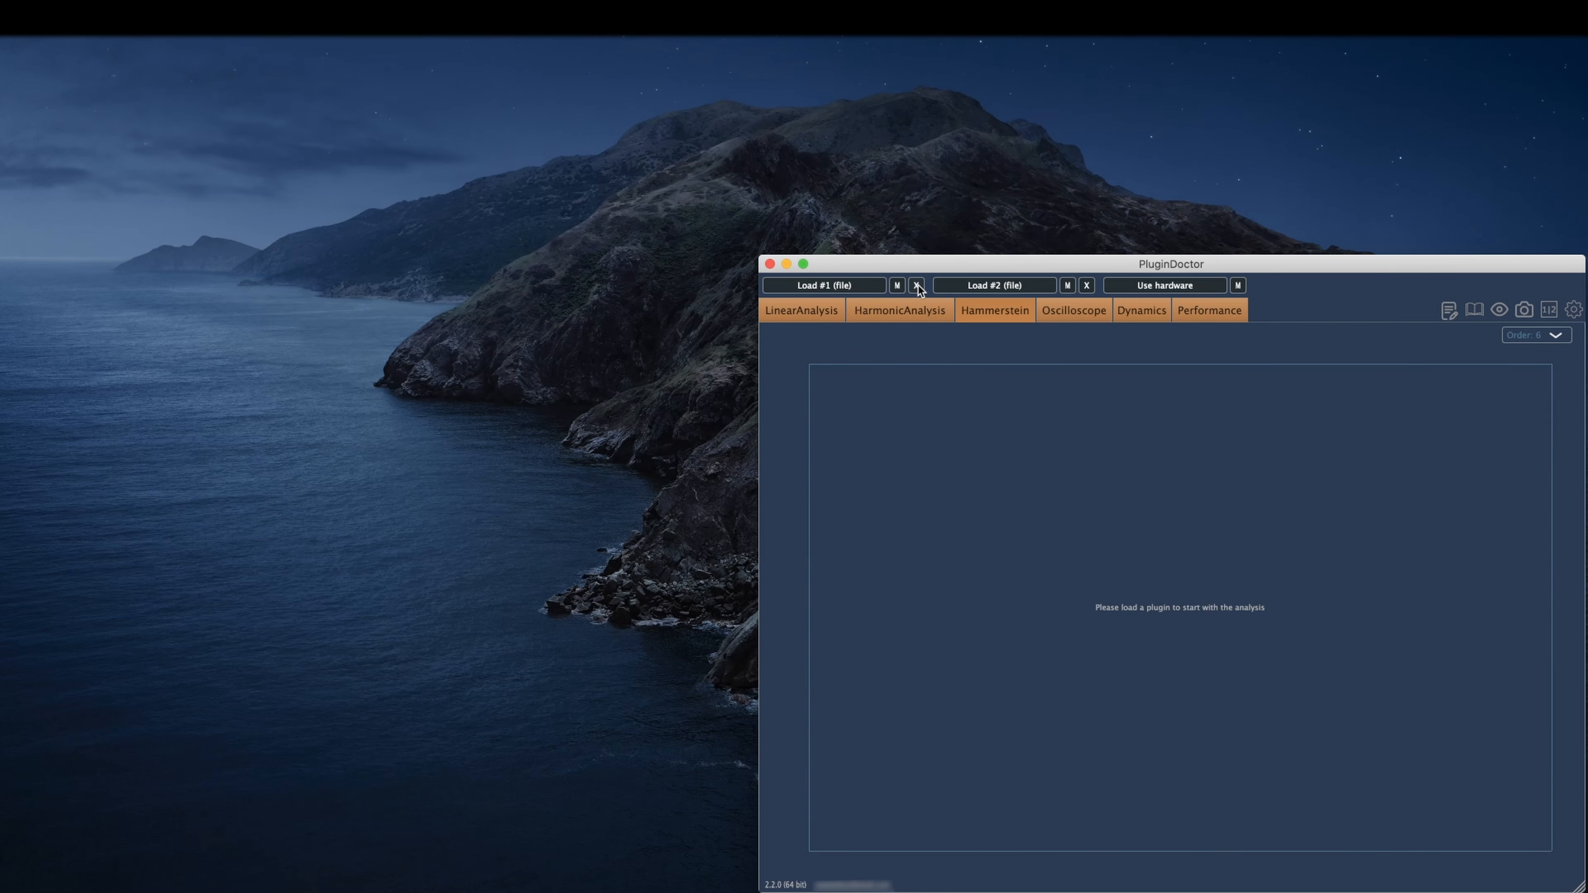
left_click(854, 287)
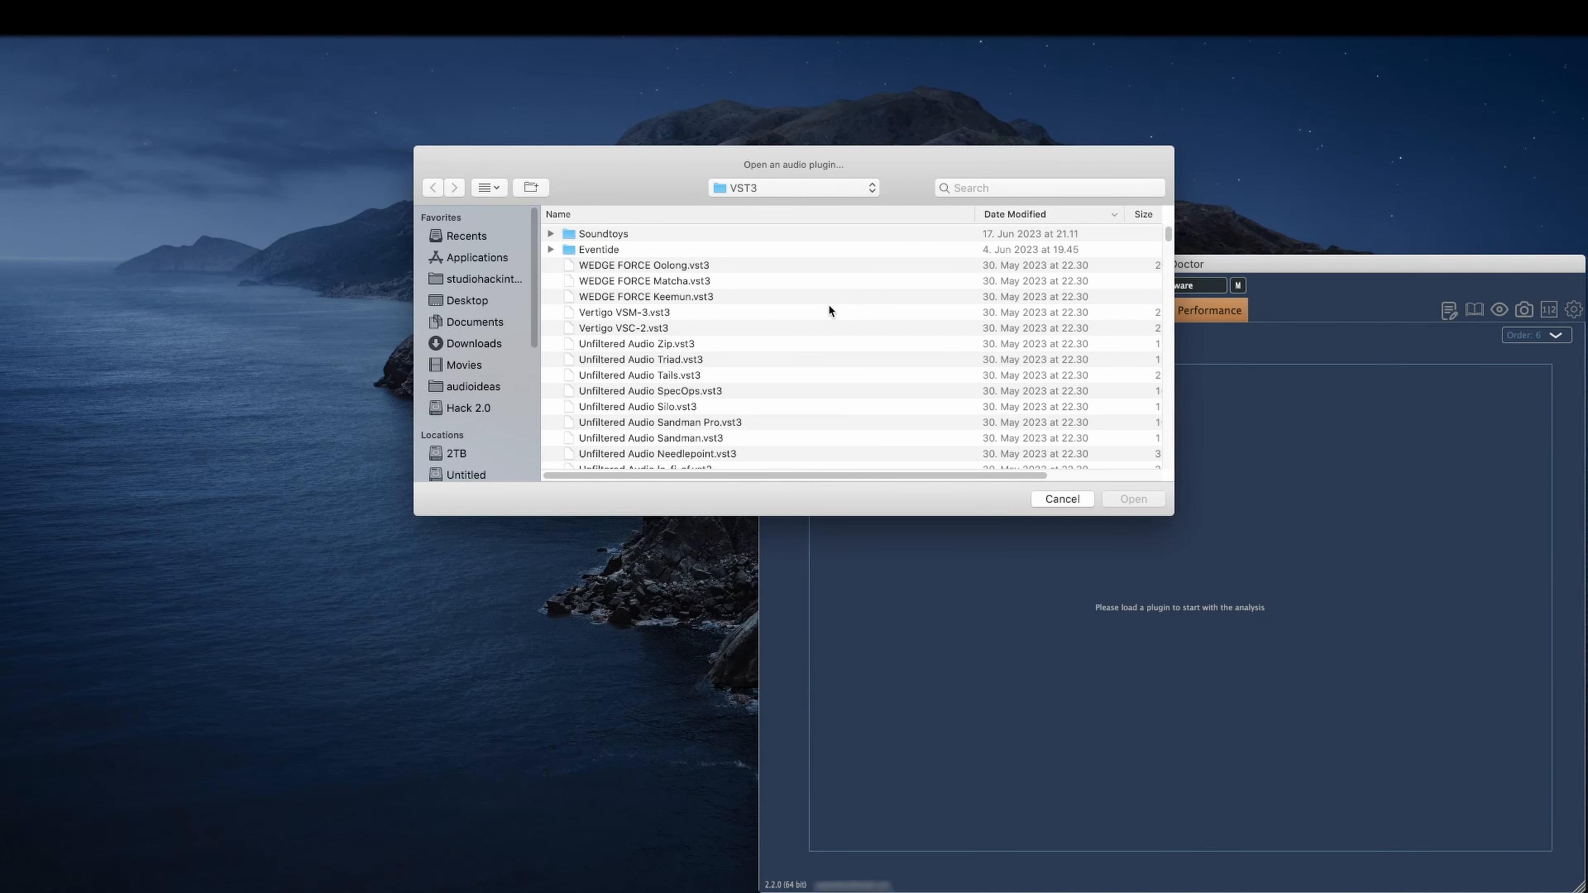
scroll(702, 327, "down", 15)
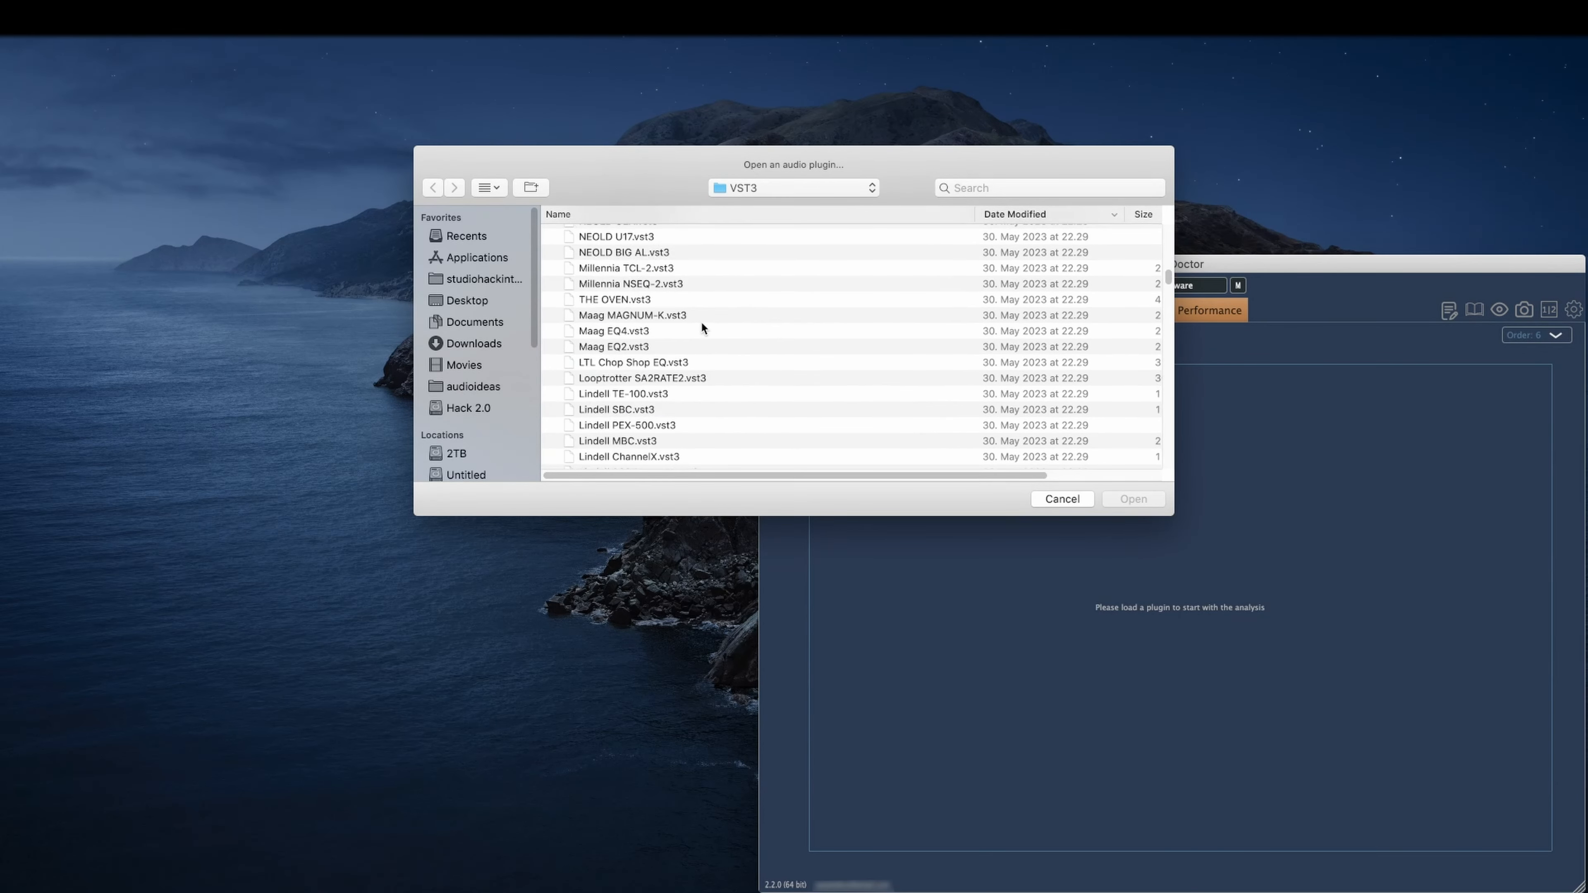
scroll(701, 325, "down", 5)
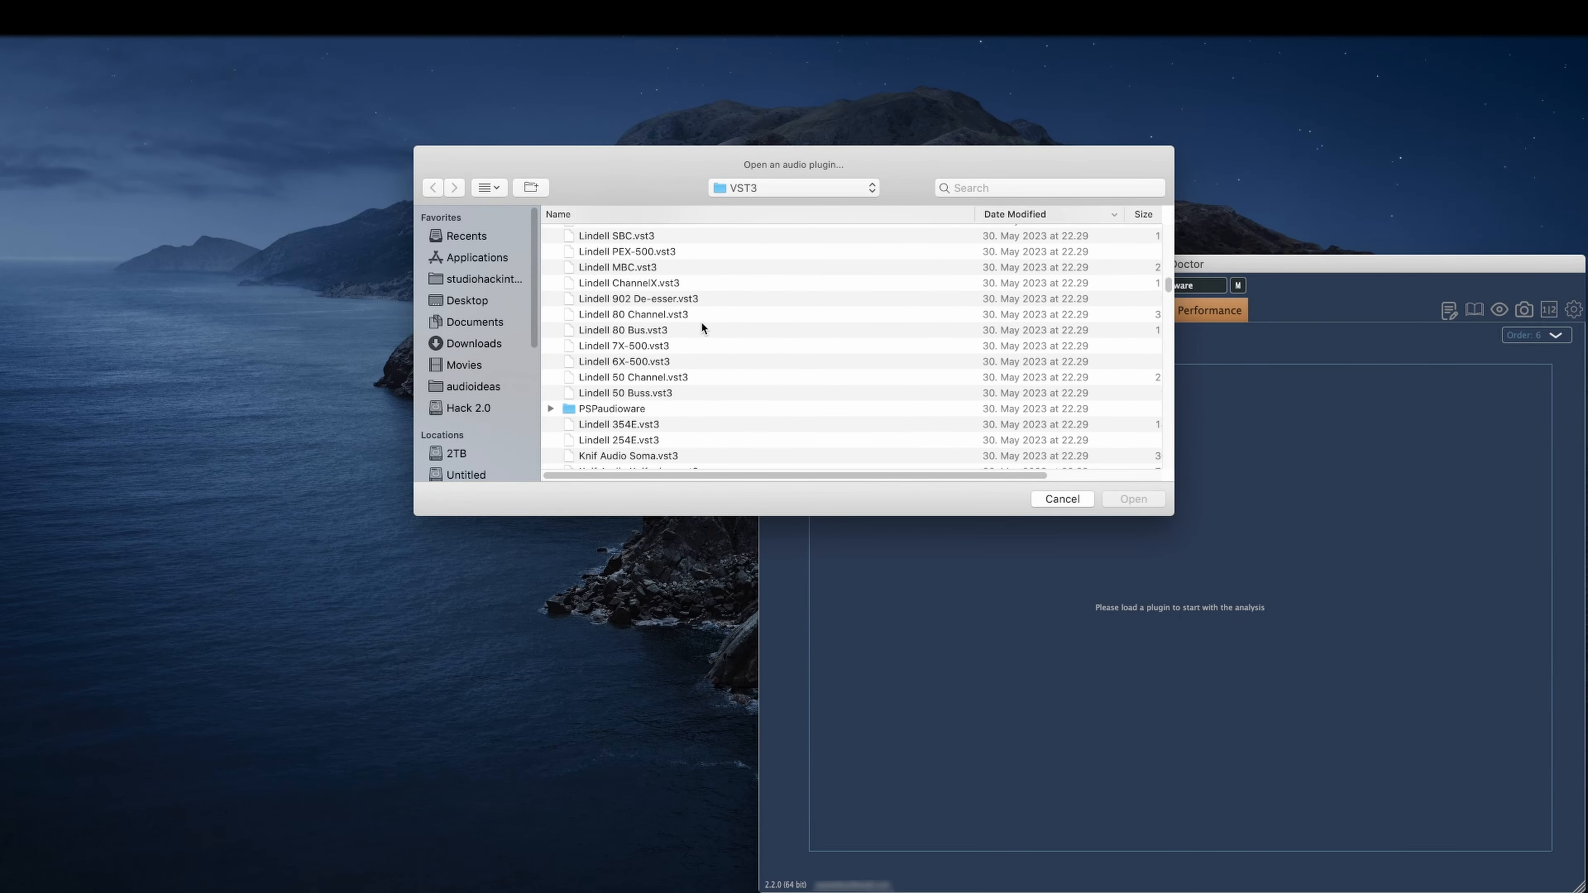
double_click(648, 393)
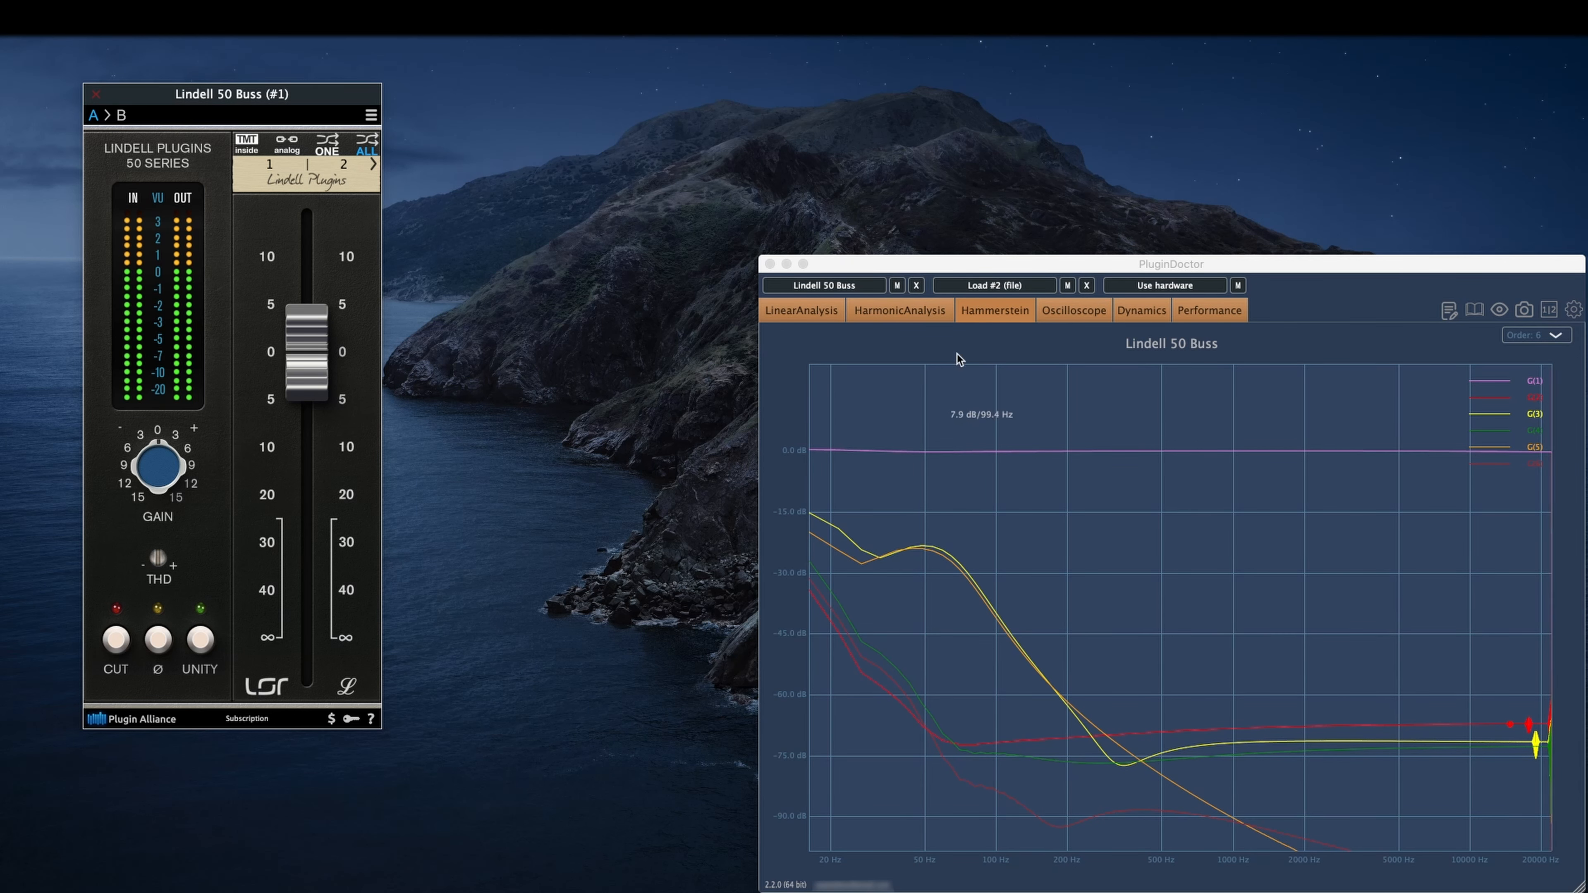
- Replace Lindell 50 Buss with Element FX, and move its window to the upper-left corner of the desktop, enlarged
left_click(917, 286)
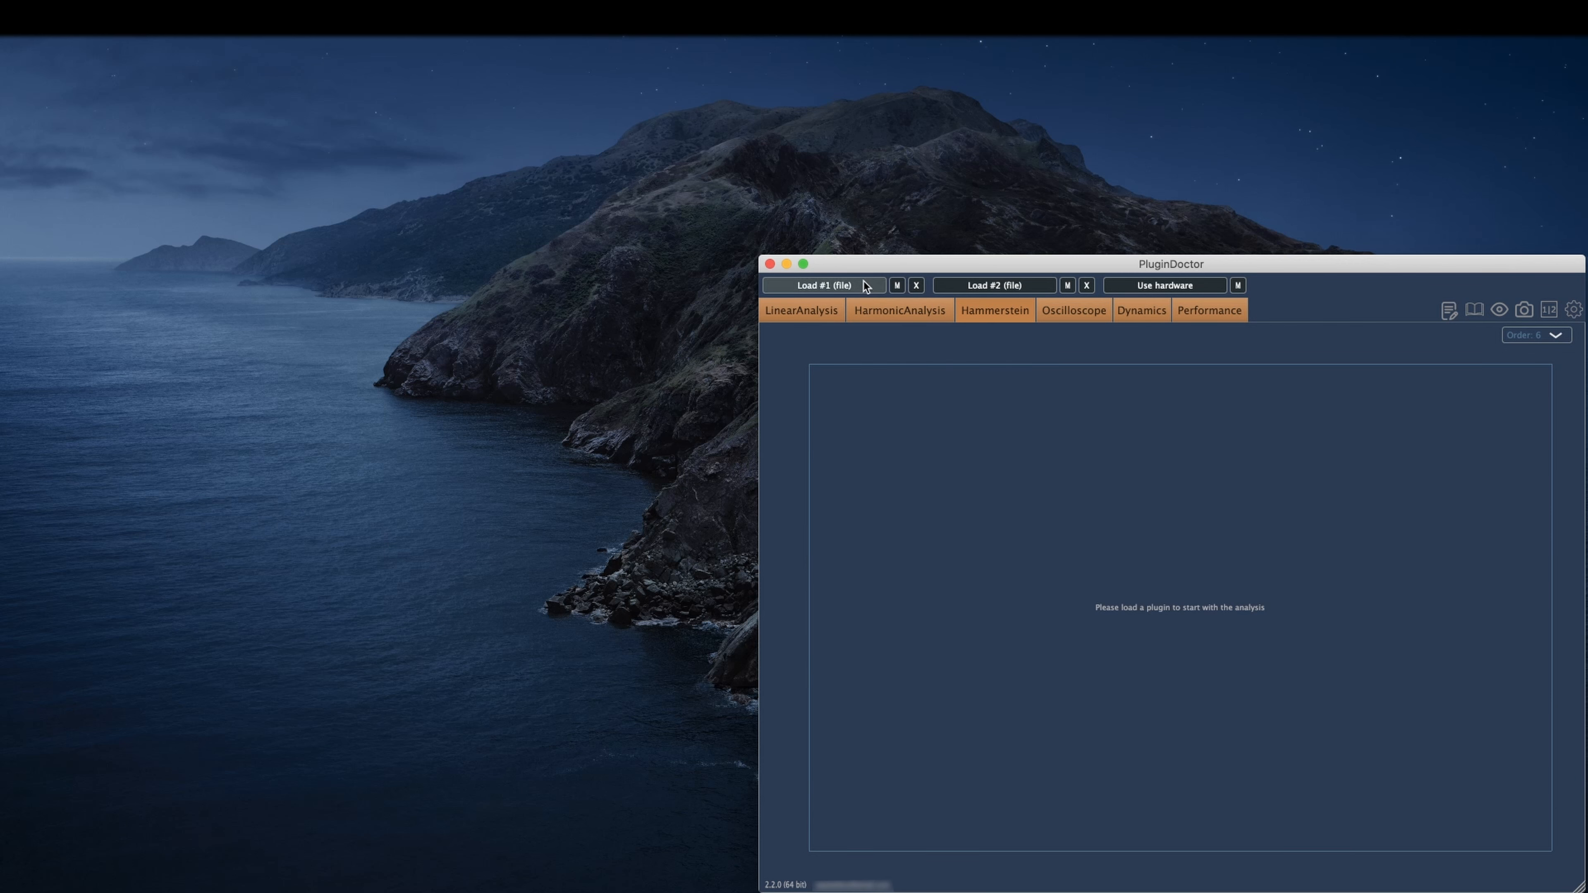
left_click(832, 285)
scroll(672, 280, "down", 15)
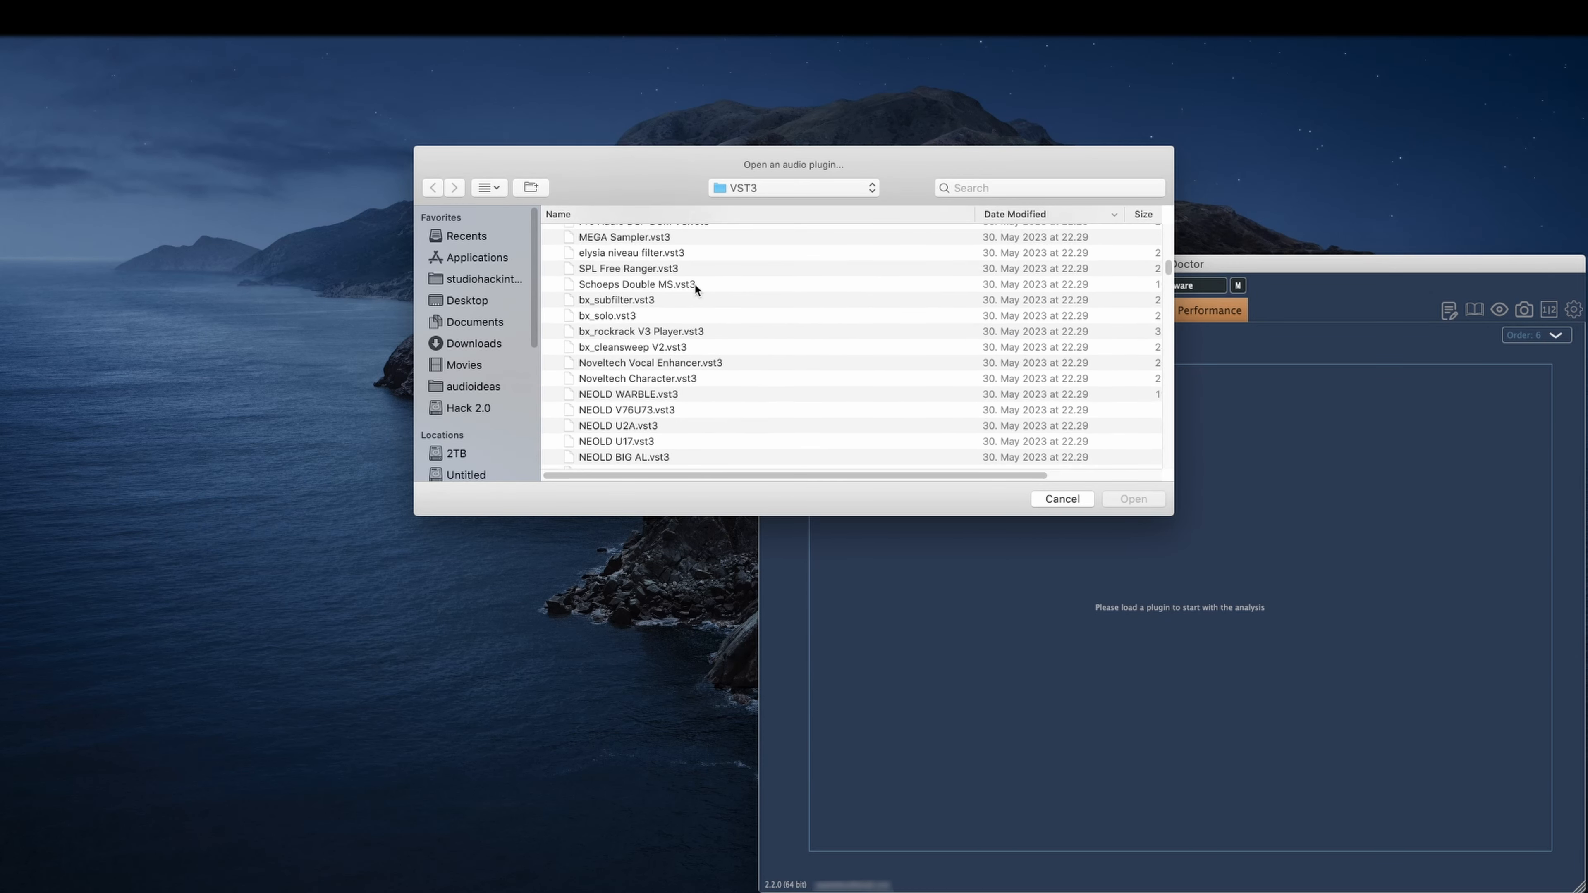
left_click(1010, 184)
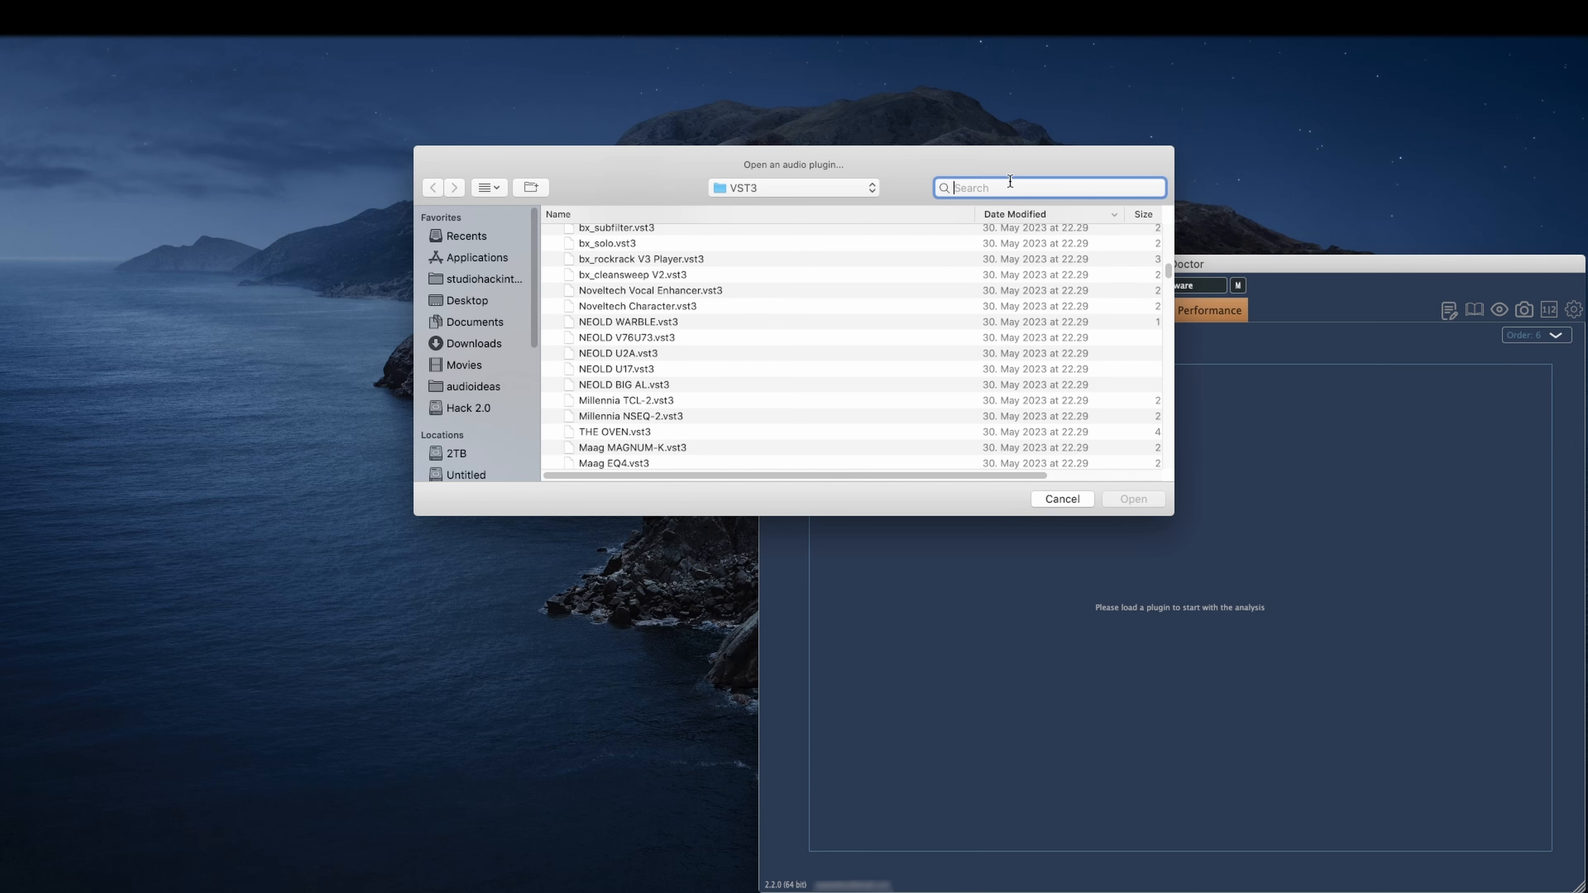
type("element")
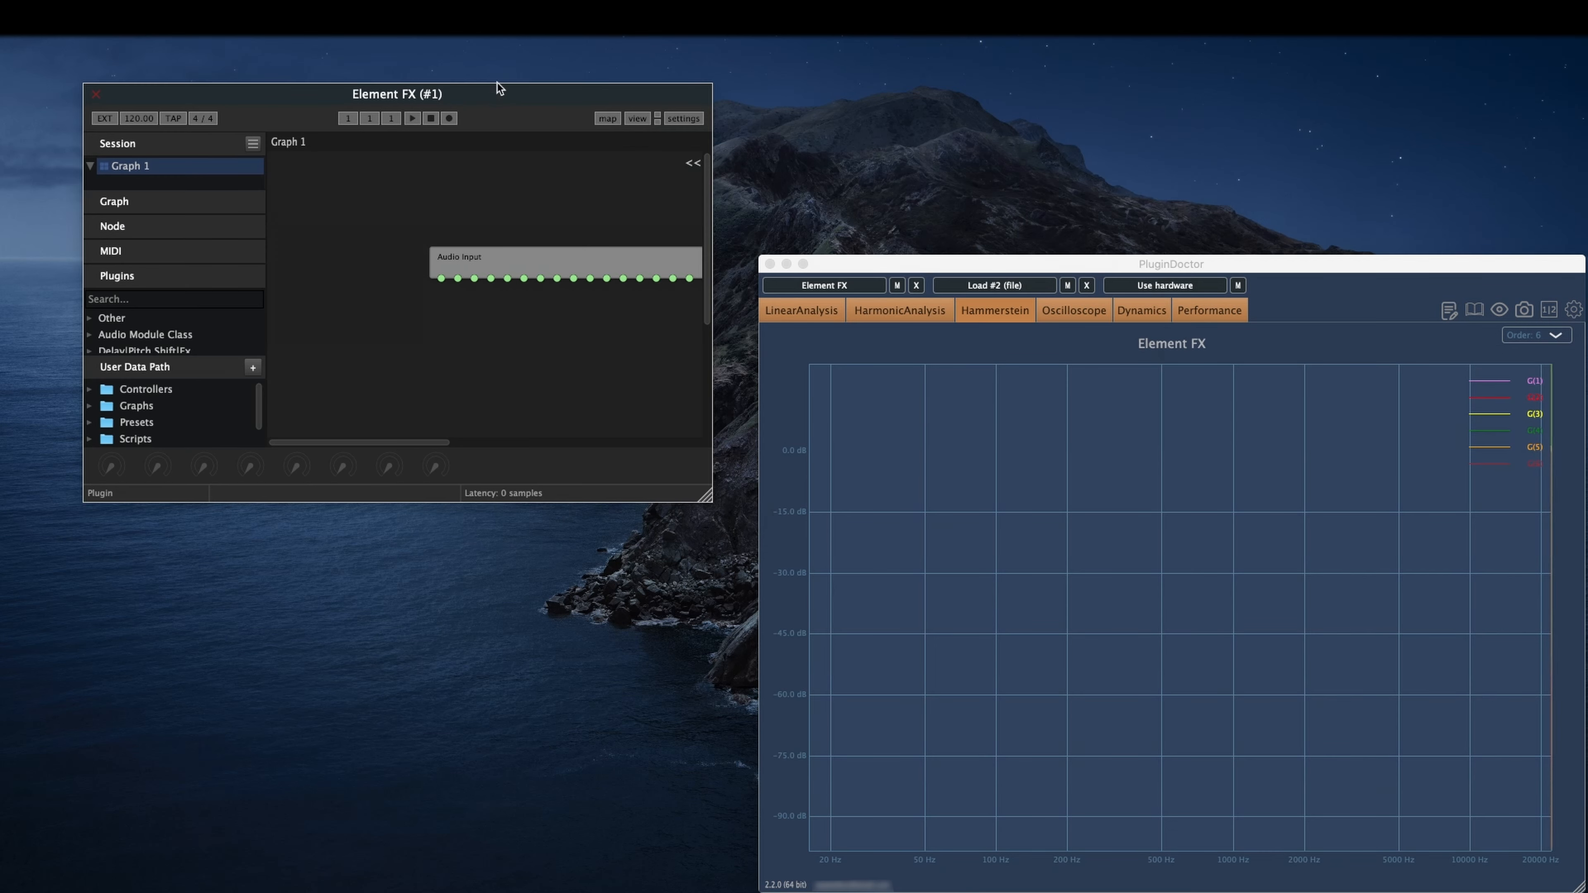
left_click_drag(499, 88, 416, 23)
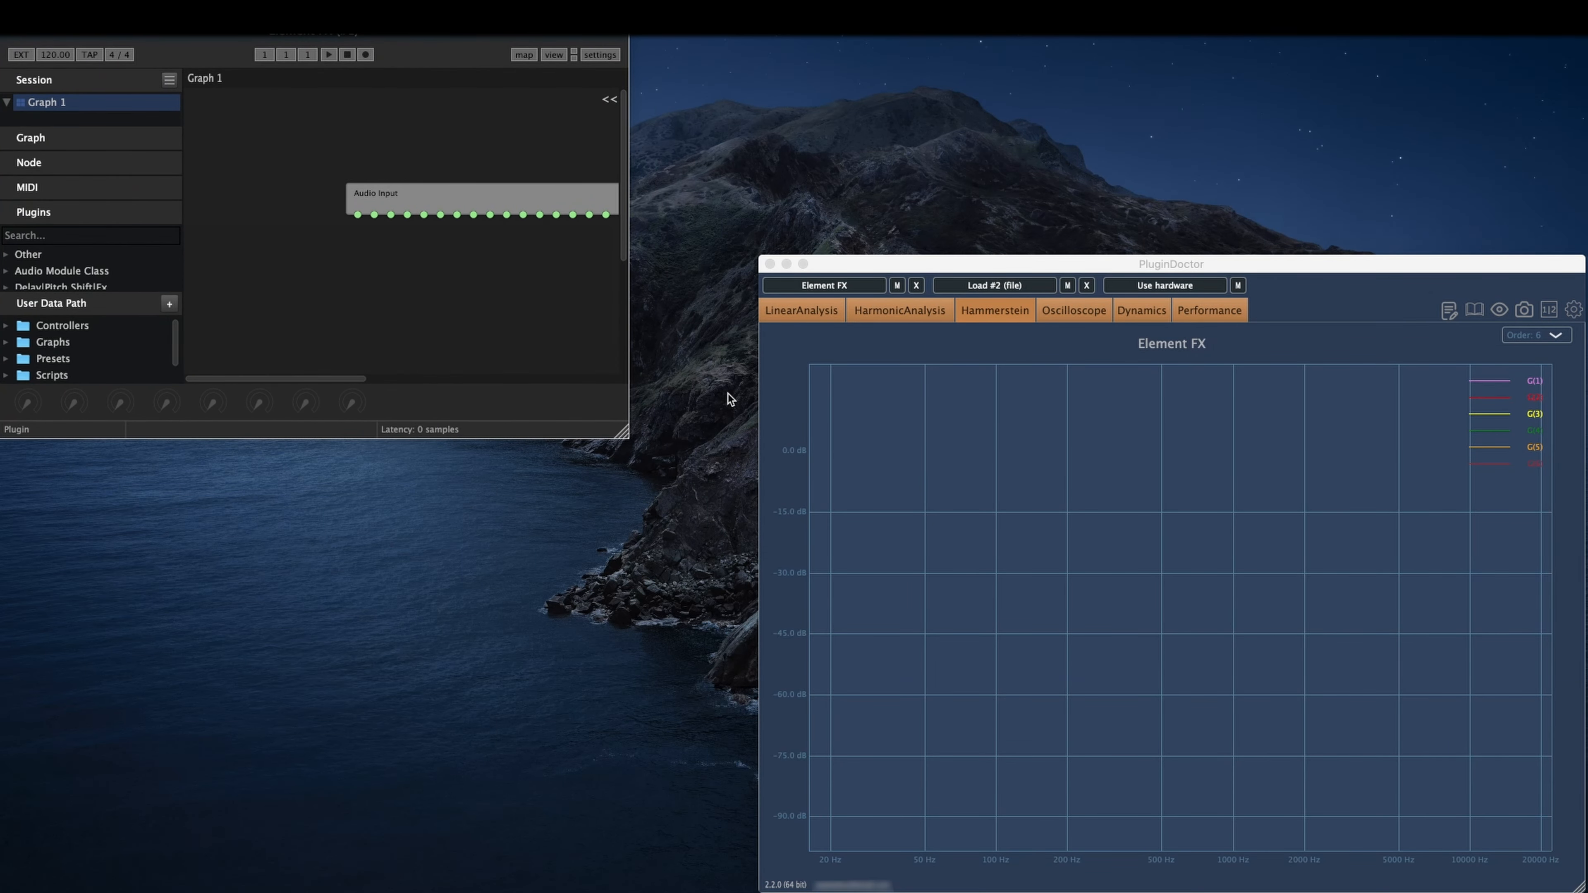
left_click_drag(632, 433, 790, 553)
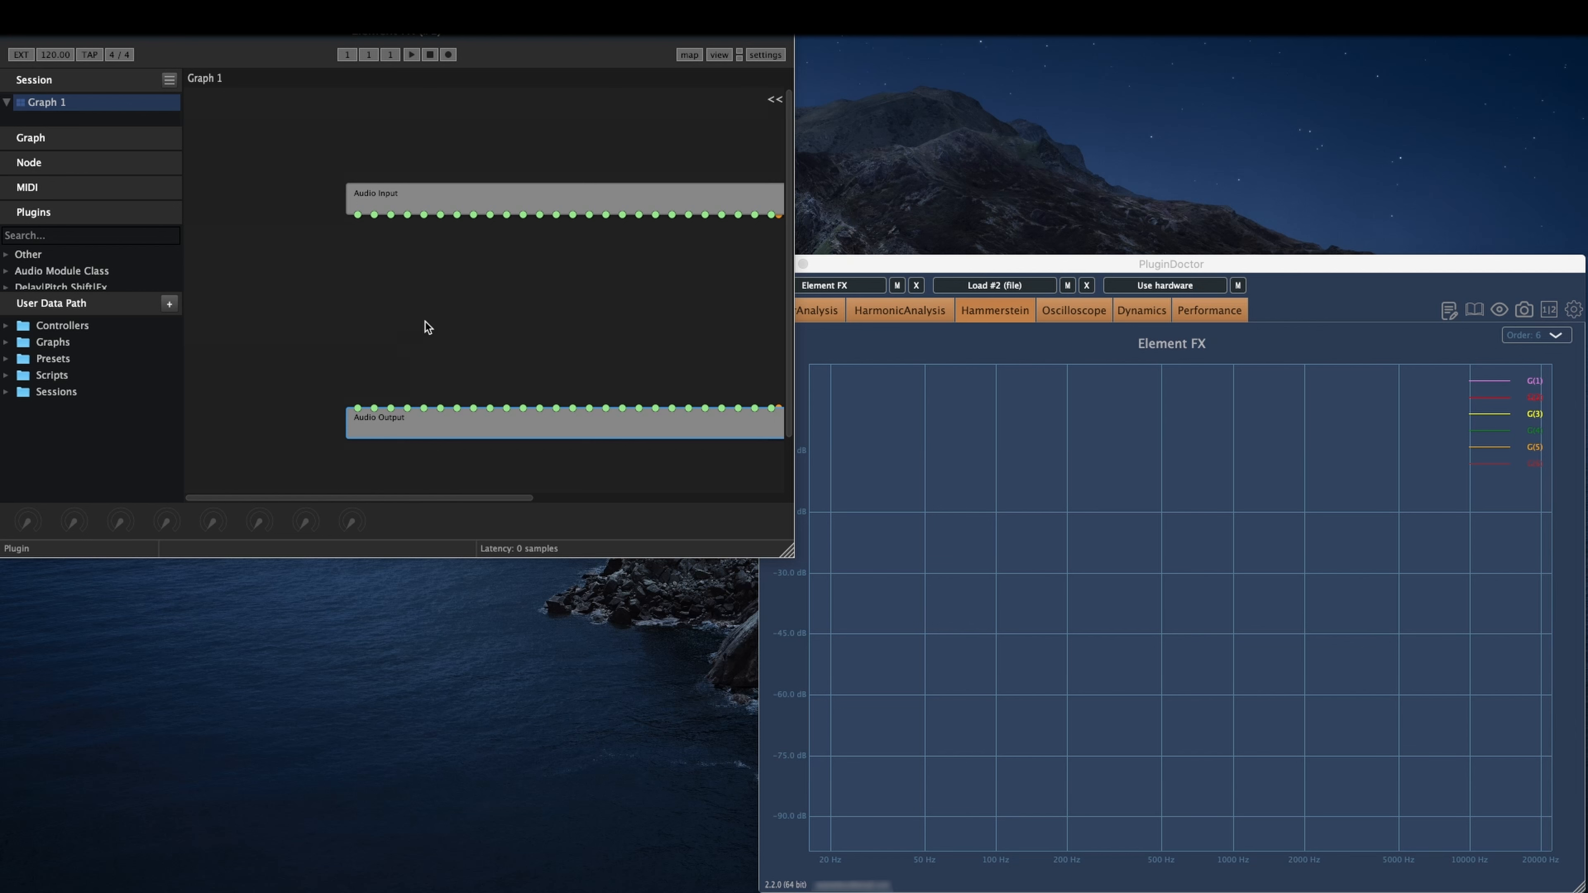
- Save the Element session as harmonics in the Documents folder
left_click(765, 55)
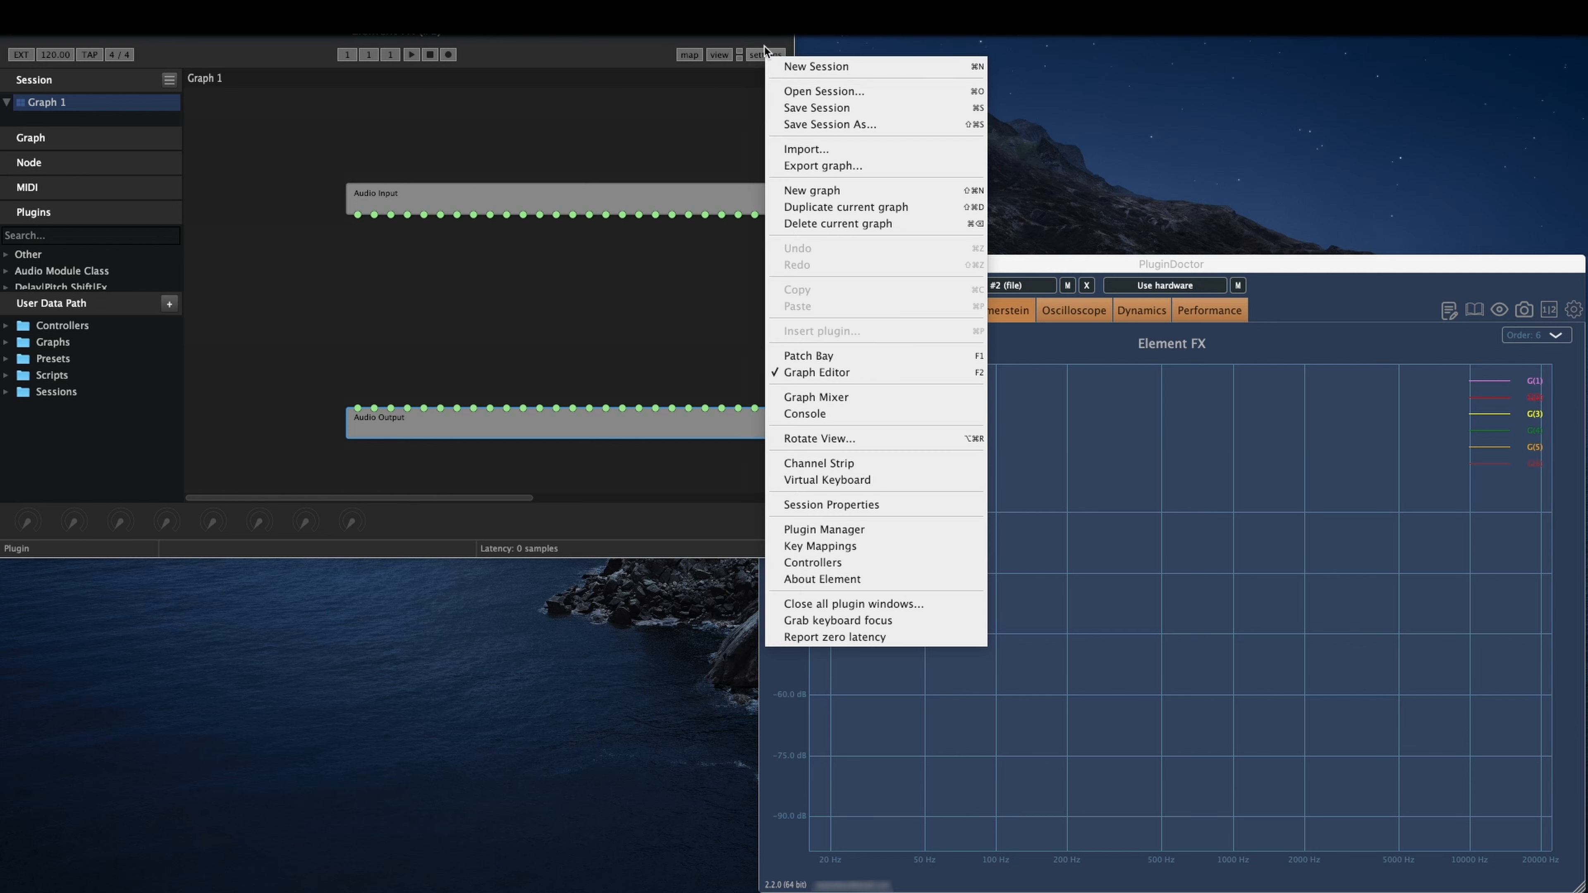
left_click(755, 116)
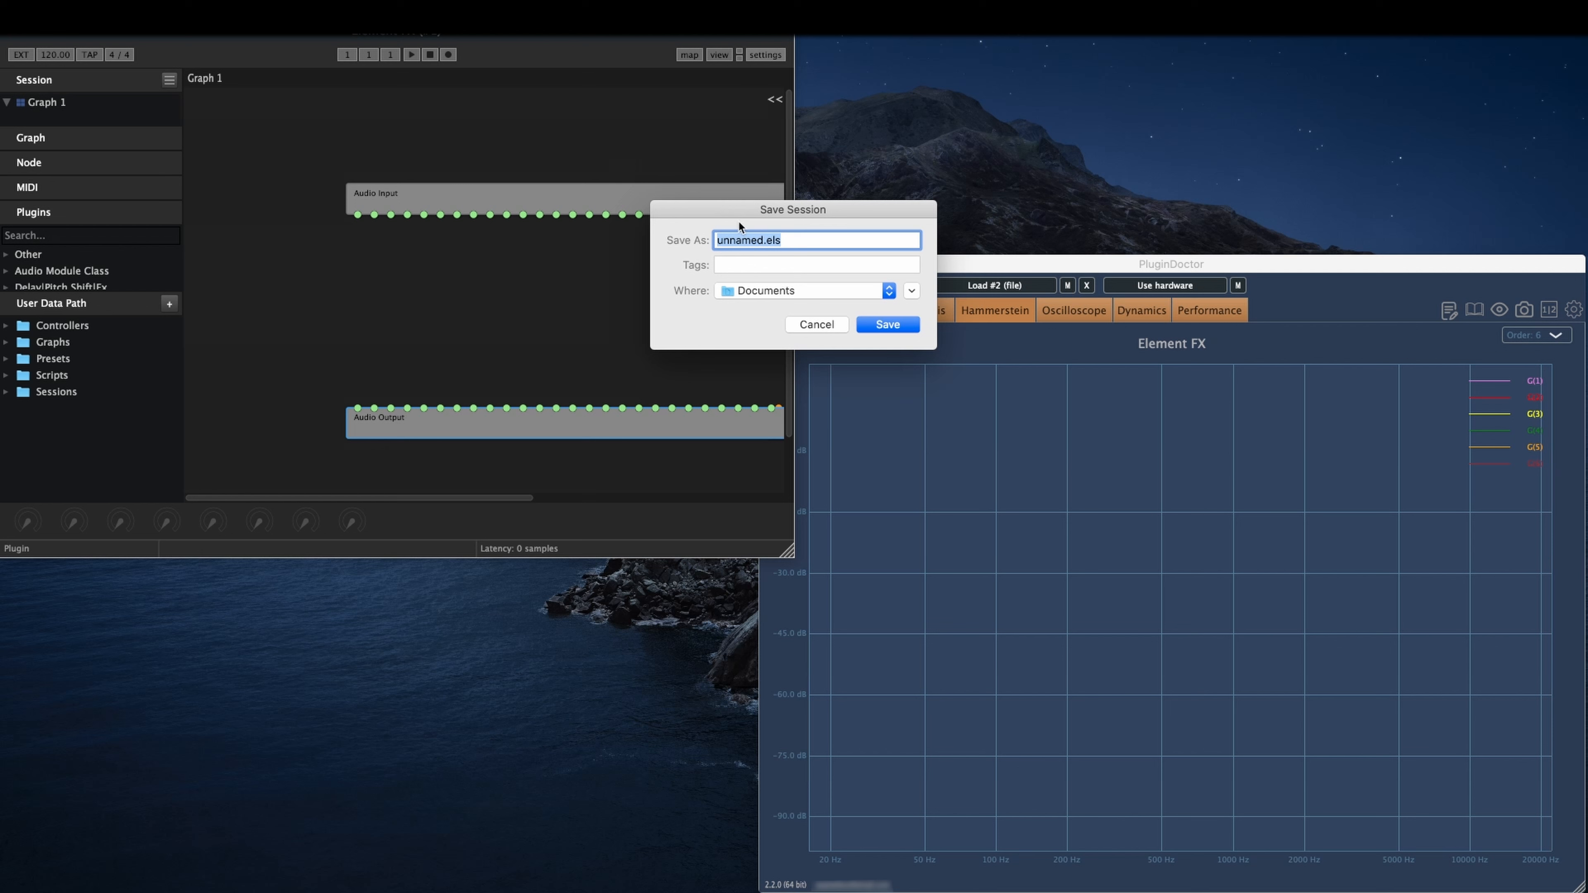
key("BackSpace")
key("BackSpace")
key("BackSpace")
key("BackSpace")
key("BackSpace")
key("BackSpace")
key("BackSpace")
type("harmonics")
key("Return")
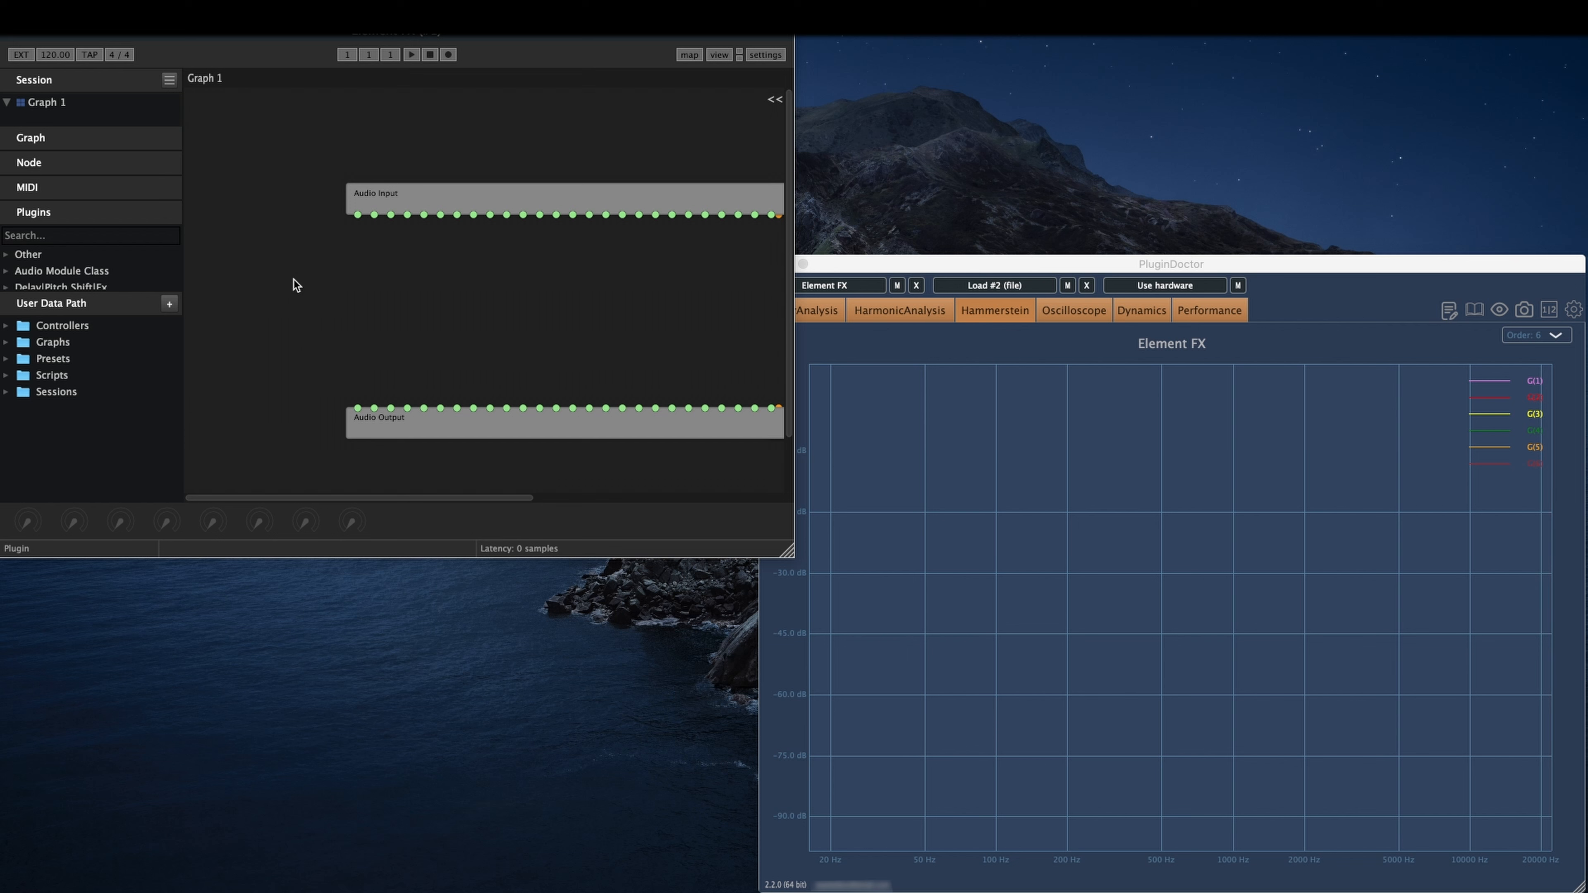
- Add a nested graph to Graph 1 and place its block between the Audio Input and Audio Output blocks
right_click(269, 256)
key("Escape")
right_click(64, 98)
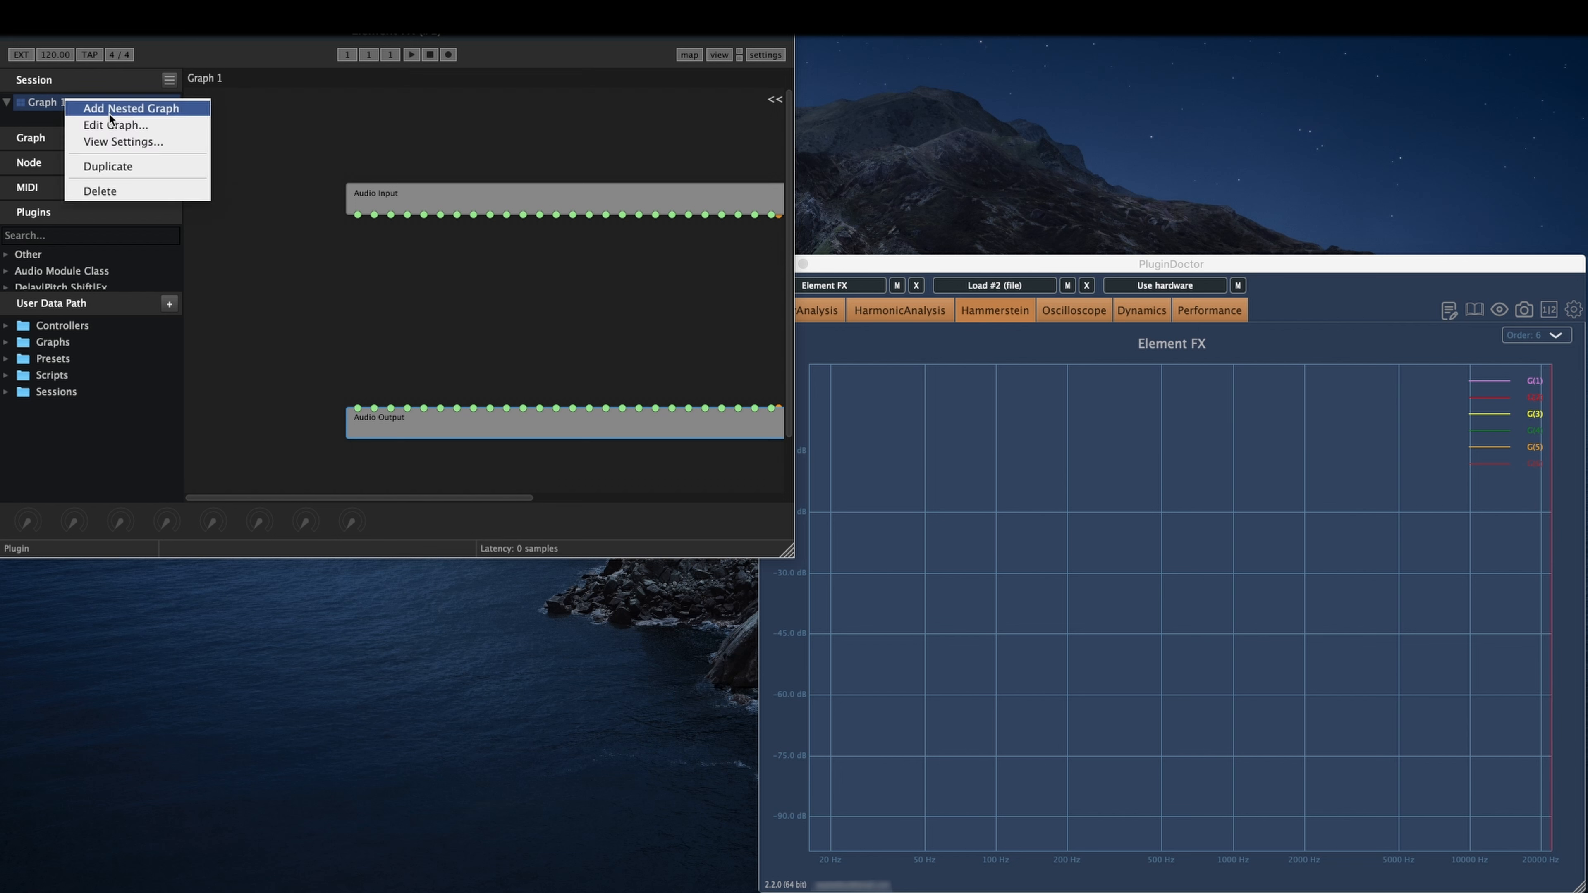
left_click(111, 110)
left_click_drag(457, 299, 288, 302)
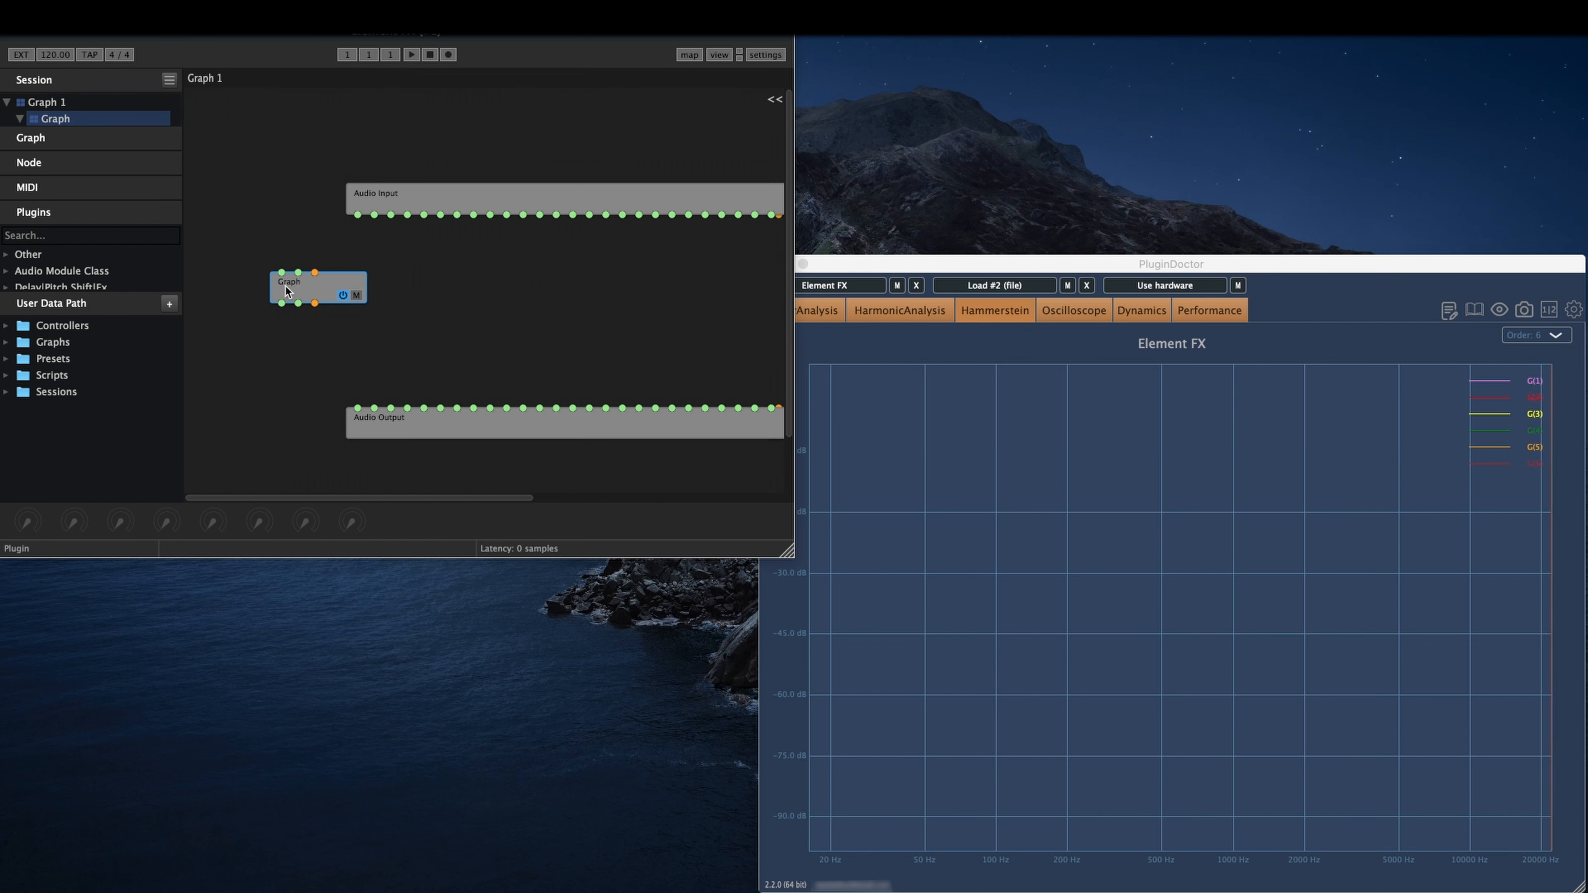
- Rename the nested graph as 2nd
double_click(328, 296)
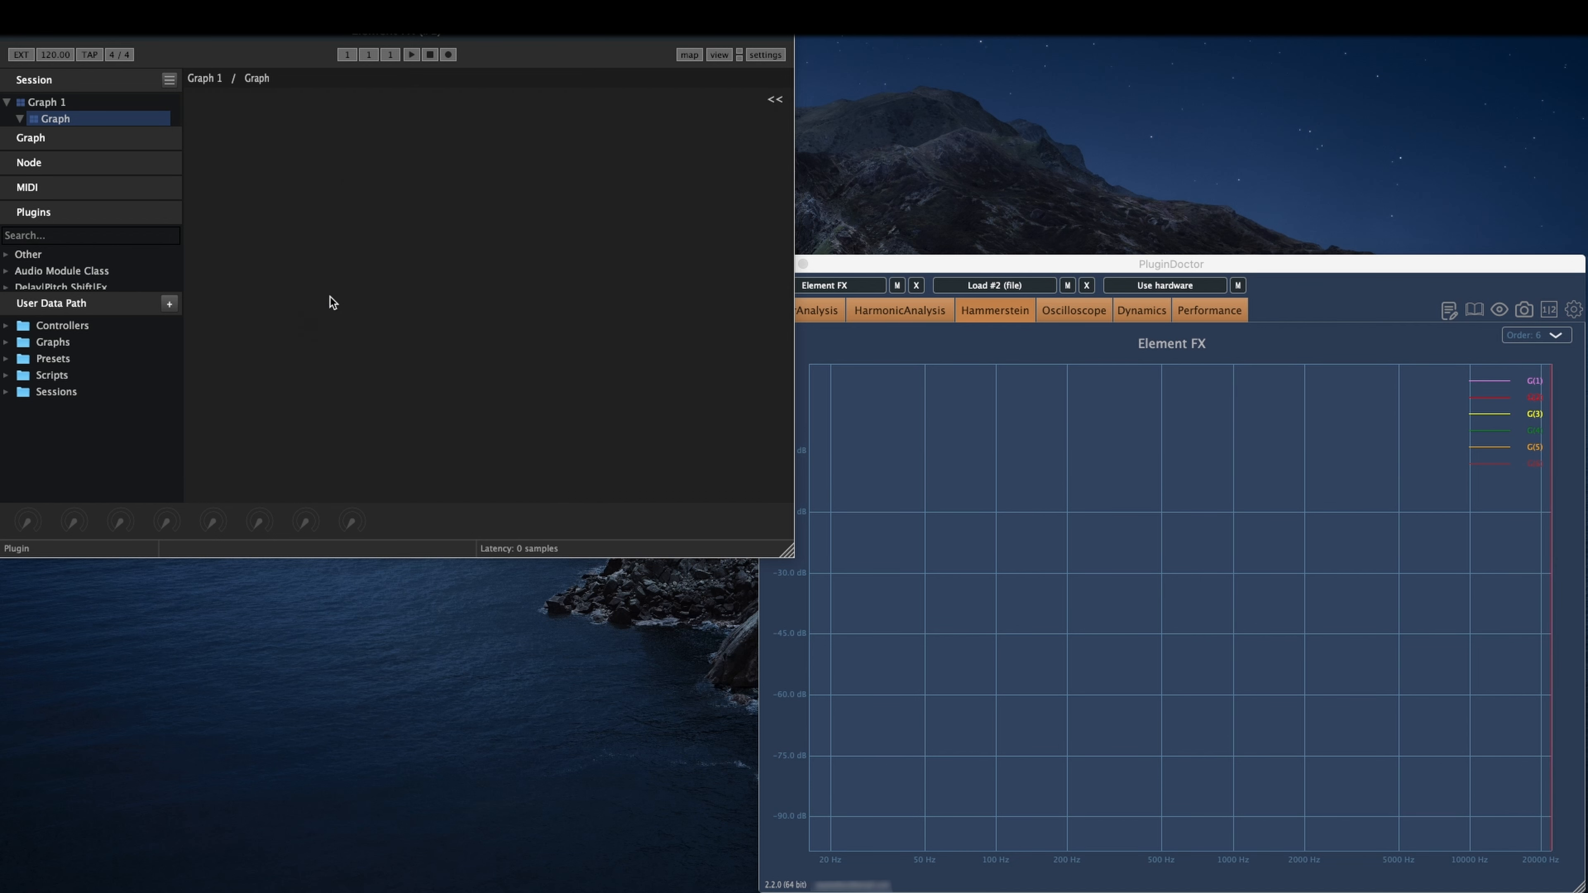
left_click(78, 102)
double_click(75, 119)
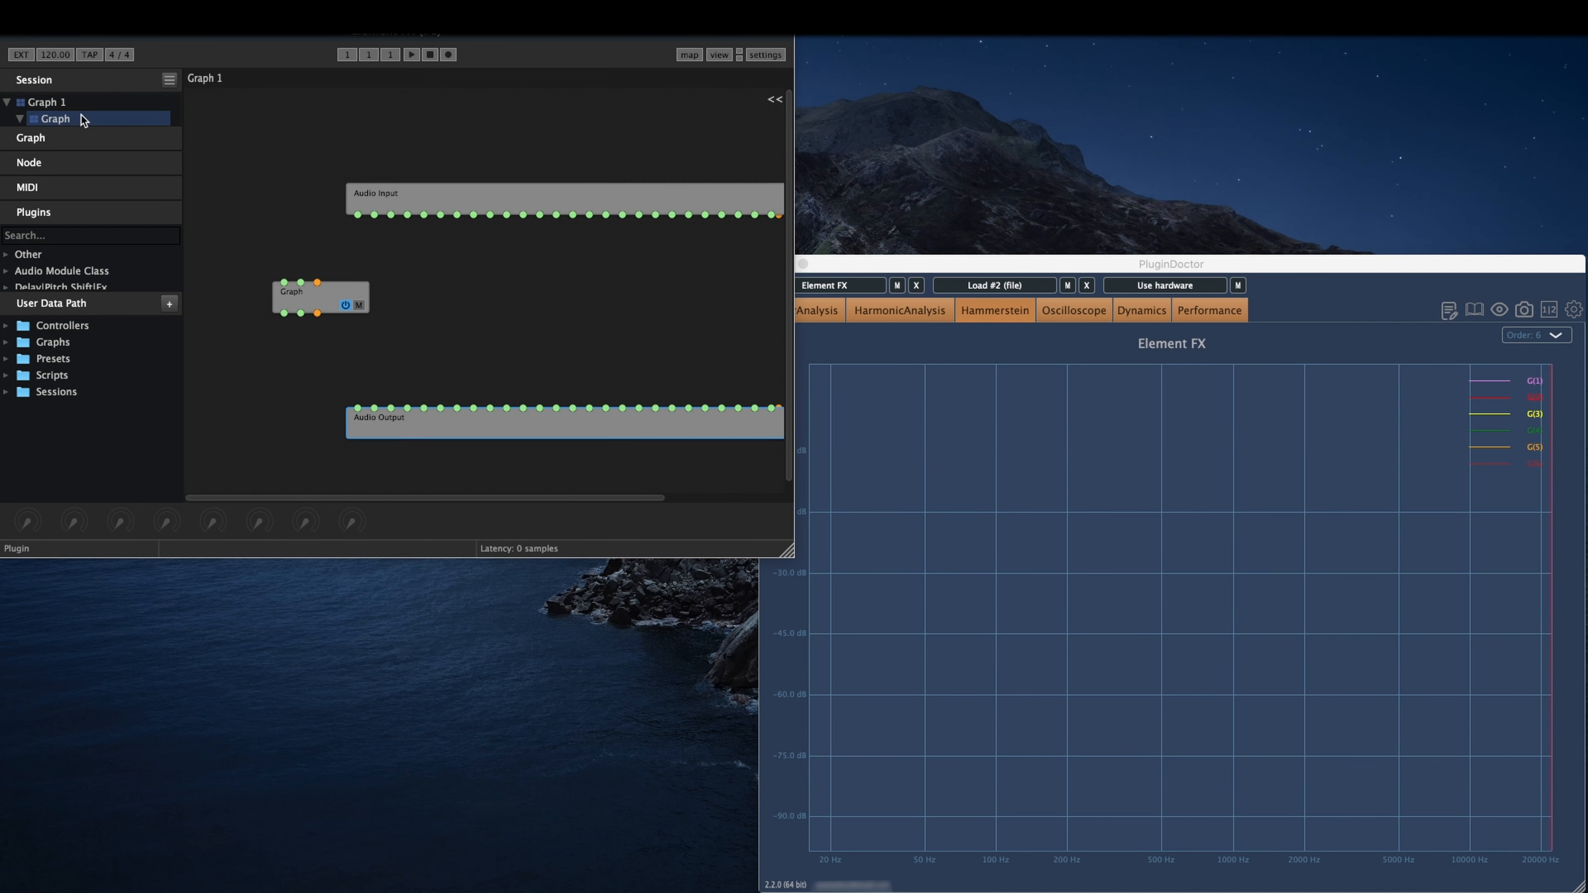
type("2")
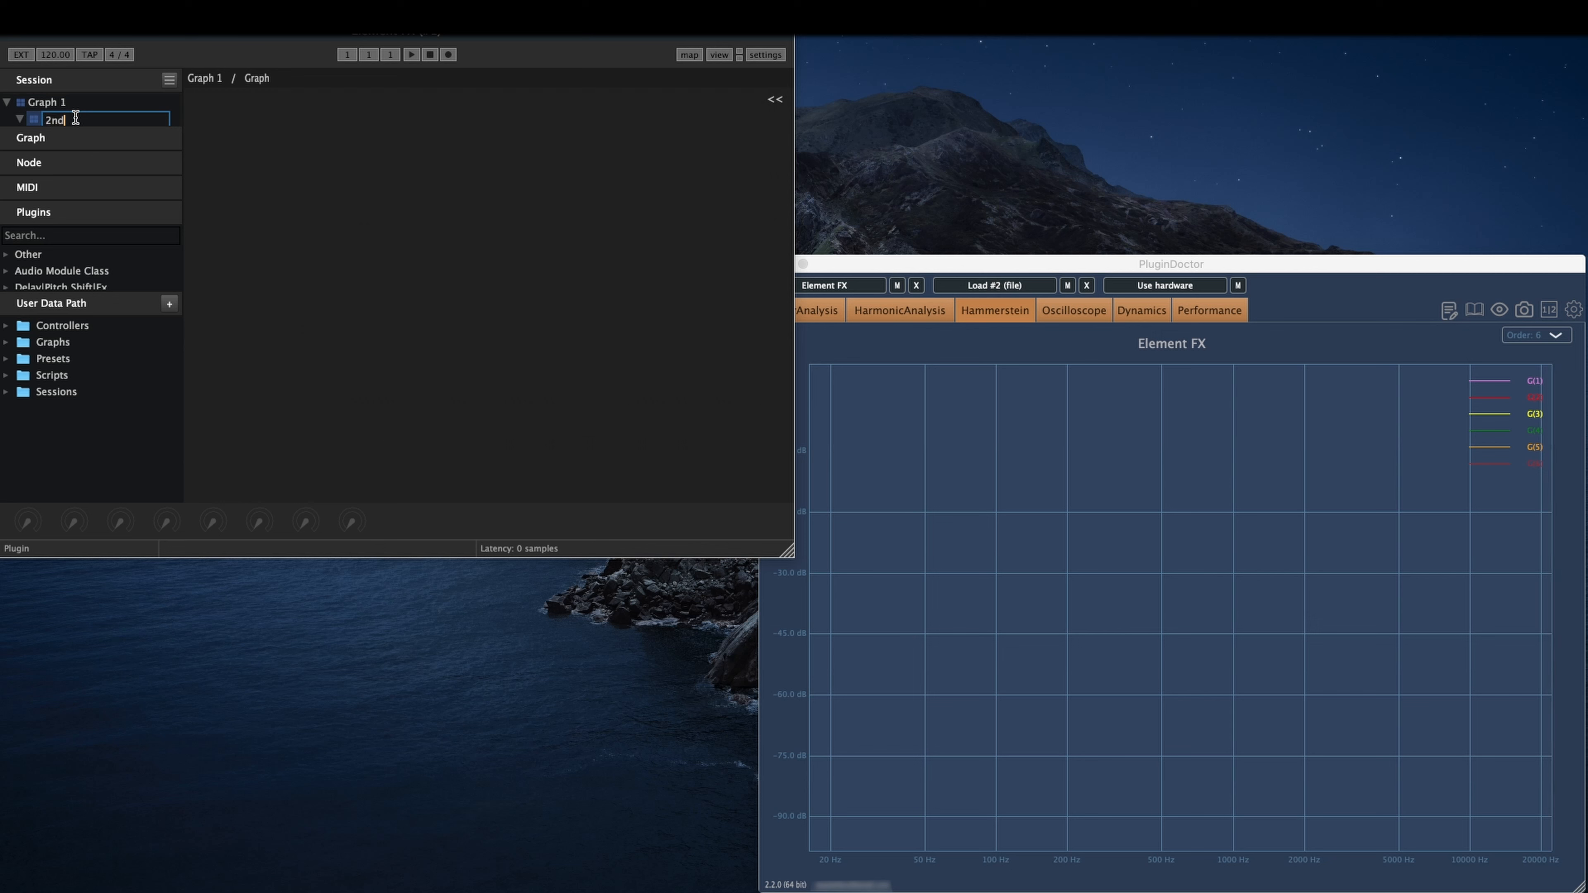
type("nd")
key("Return")
- In Graph 1, route the first two channels from Audio Input through 2nd to Audio Output, and save the session
left_click(71, 102)
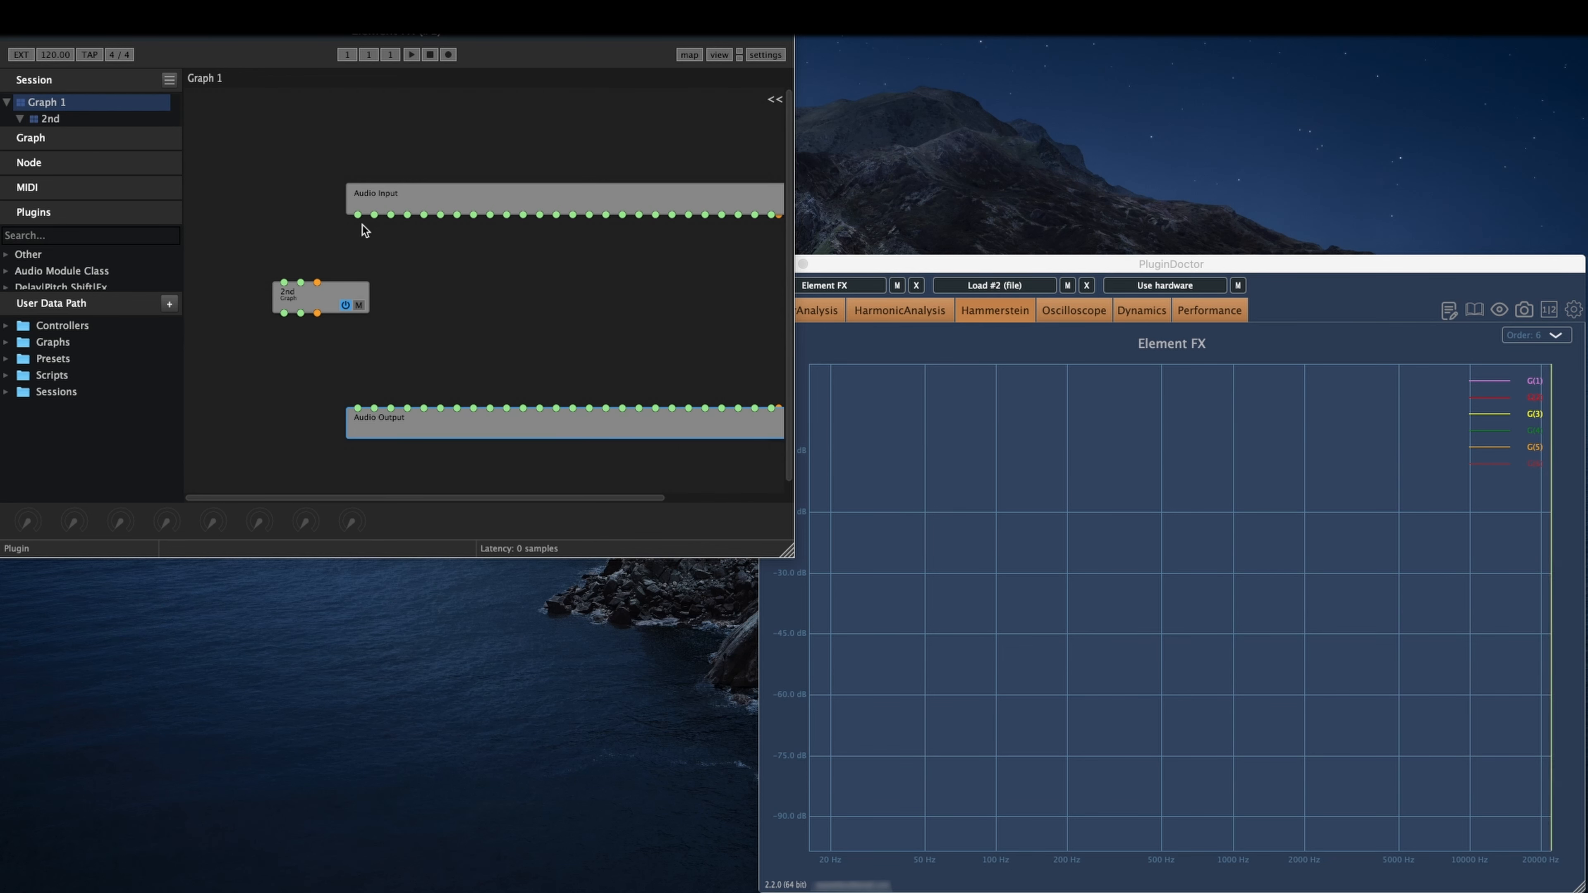
left_click_drag(358, 215, 285, 283)
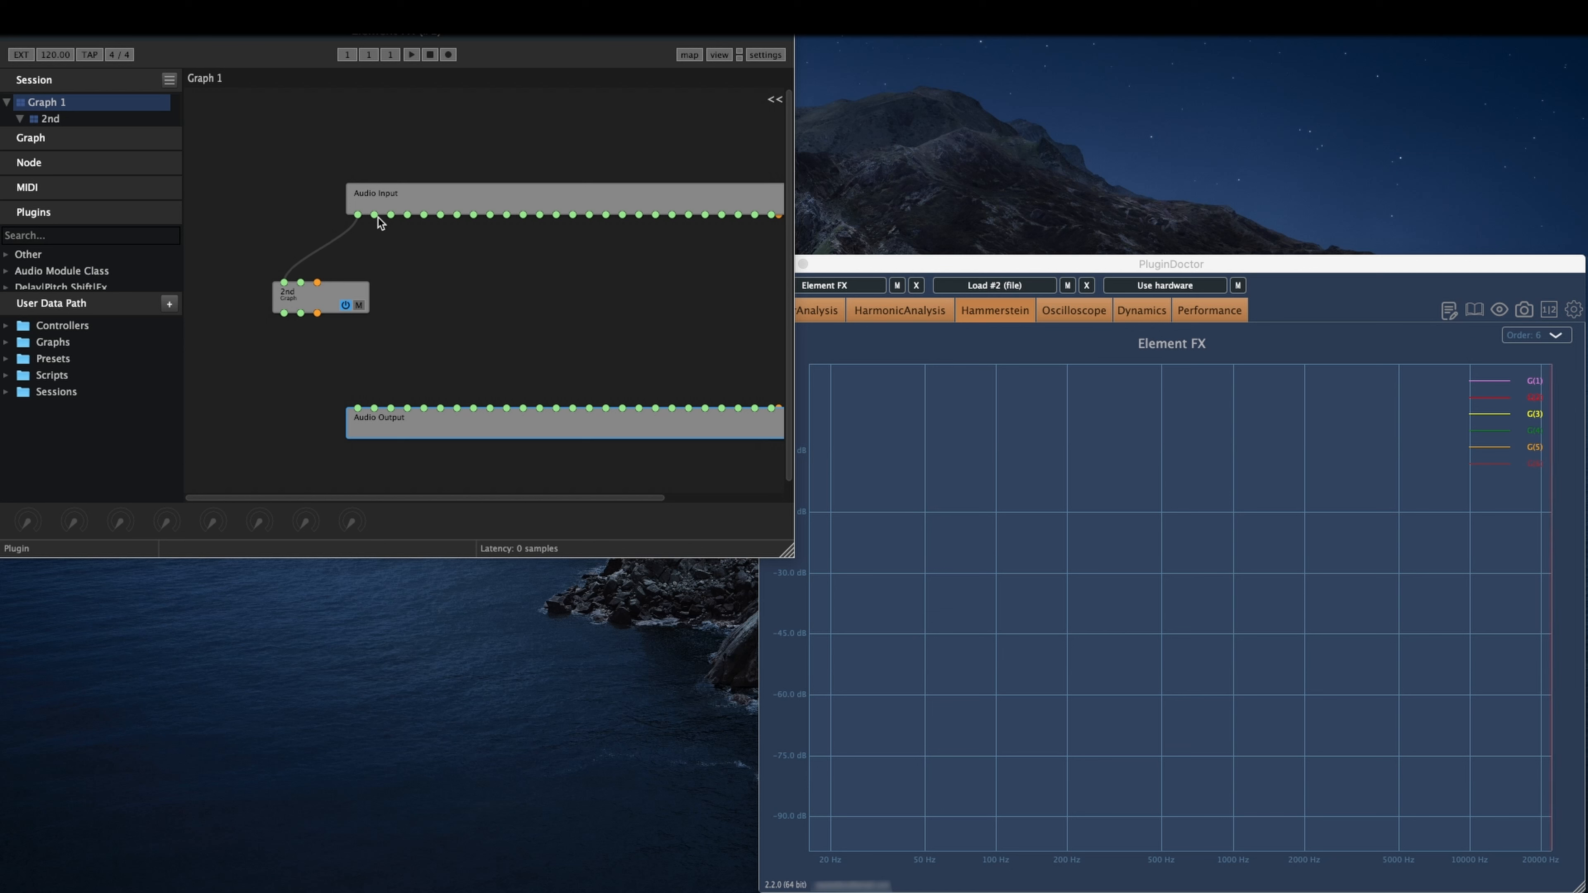
left_click_drag(366, 224, 357, 408)
left_click_drag(301, 314, 374, 408)
left_click(772, 55)
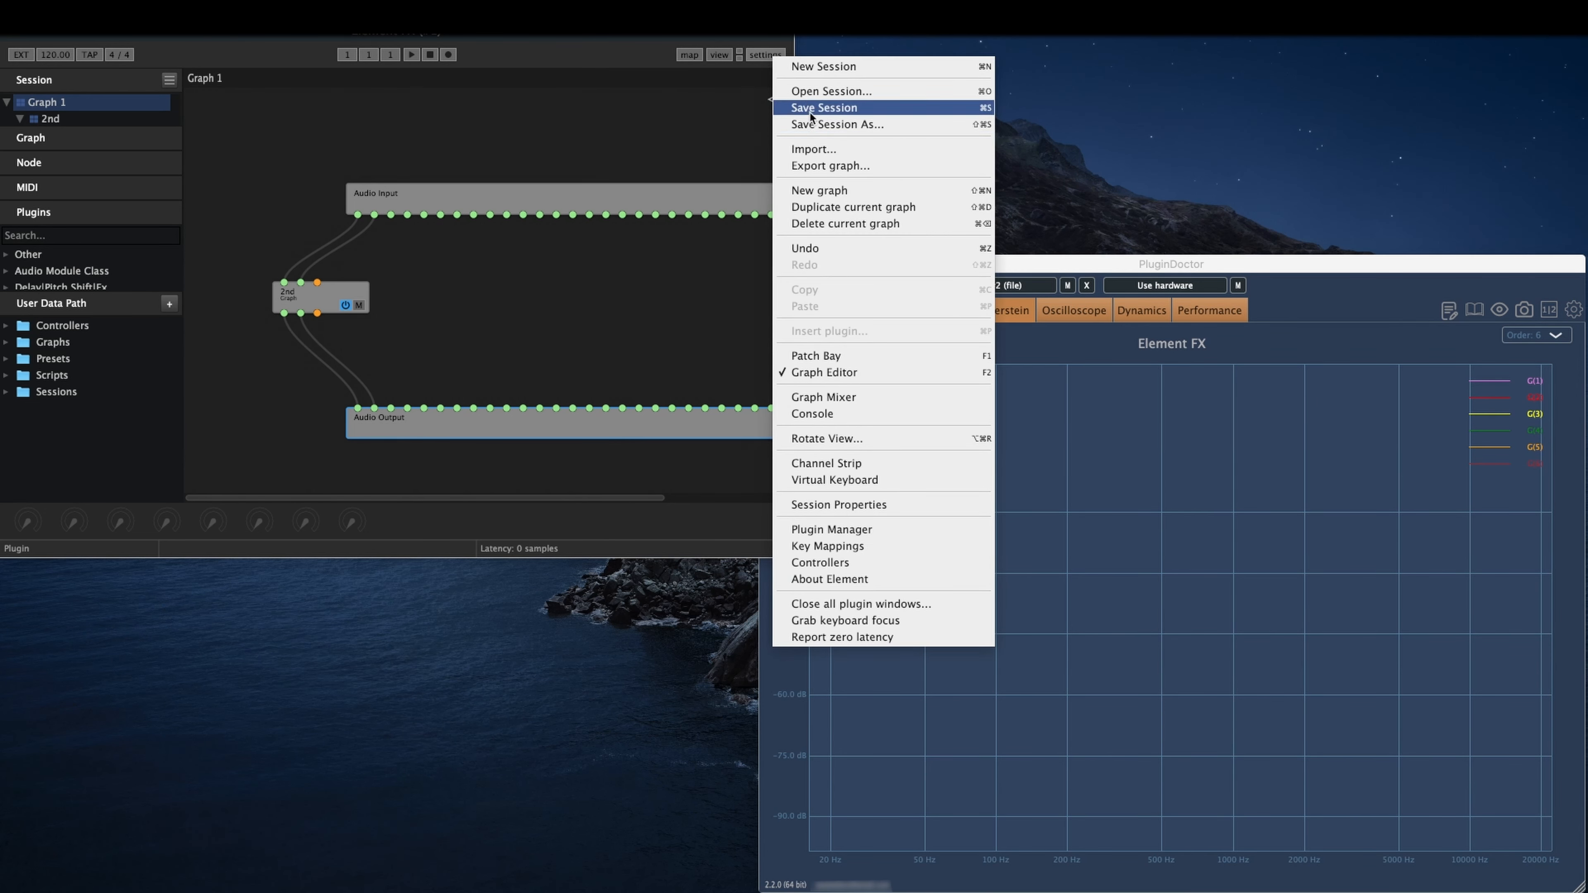
left_click(807, 109)
- Inside the 2nd graph, add an Audio Input node and an Audio Output node, with the output placed below the input
double_click(327, 294)
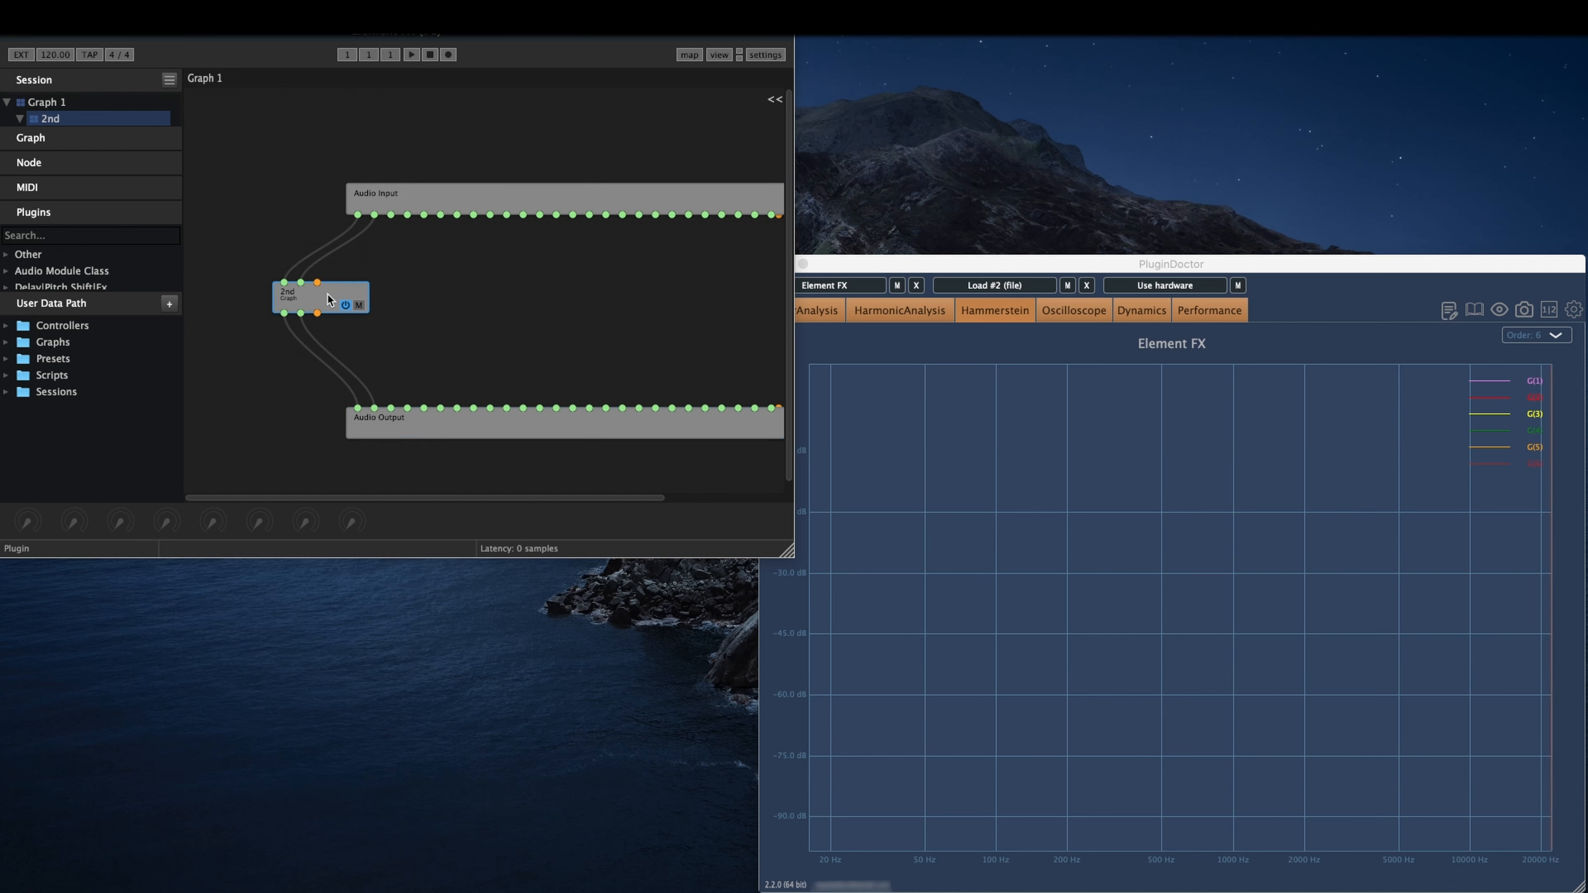
right_click(332, 155)
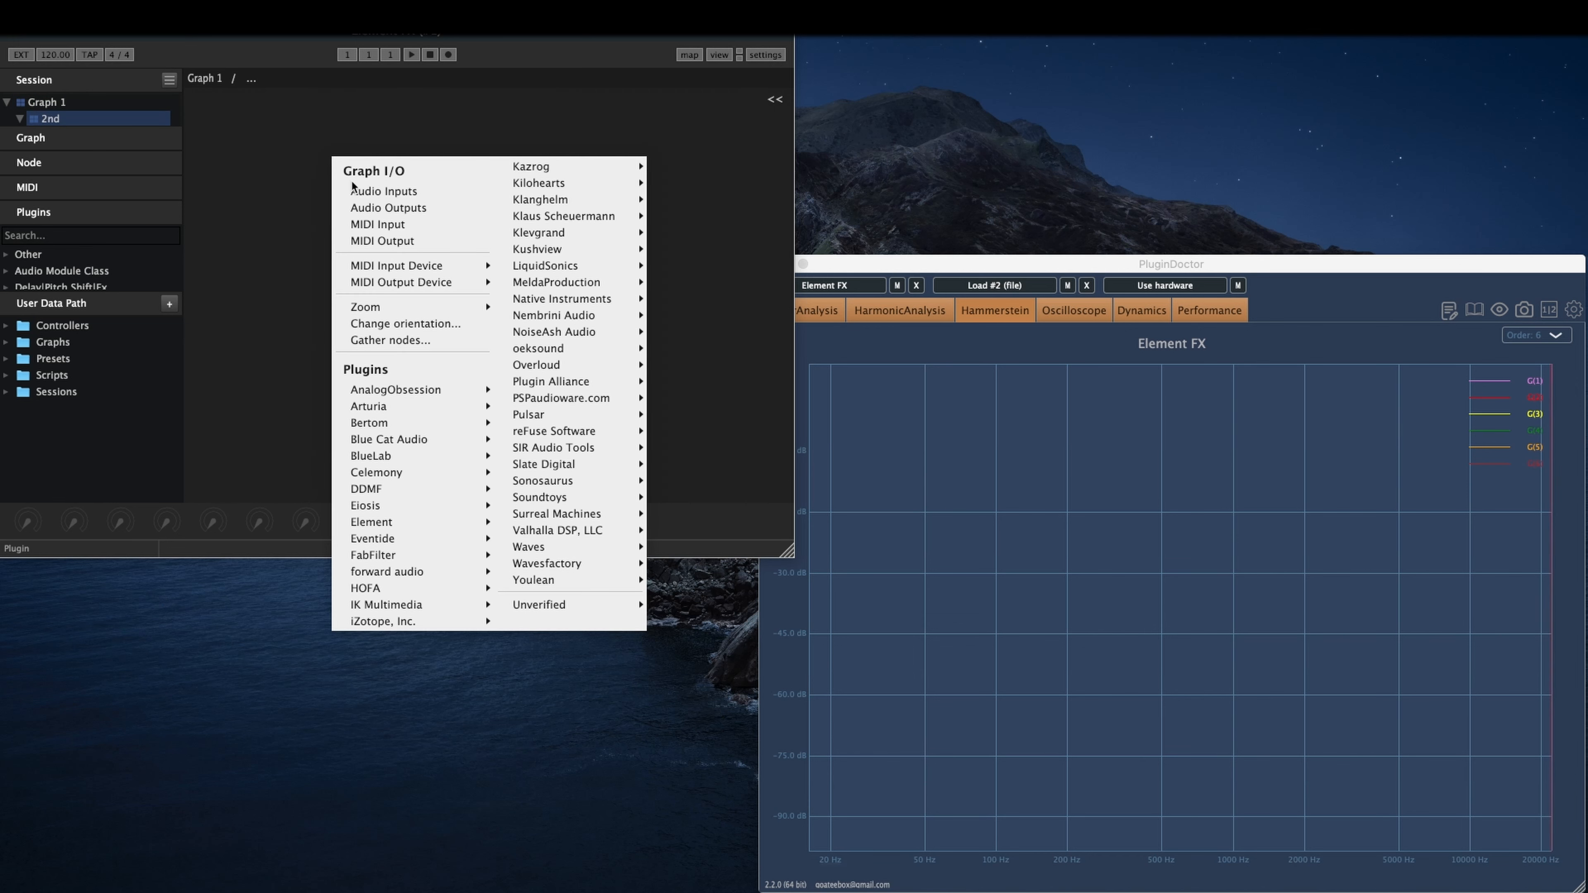
left_click(354, 186)
left_click_drag(444, 294, 347, 159)
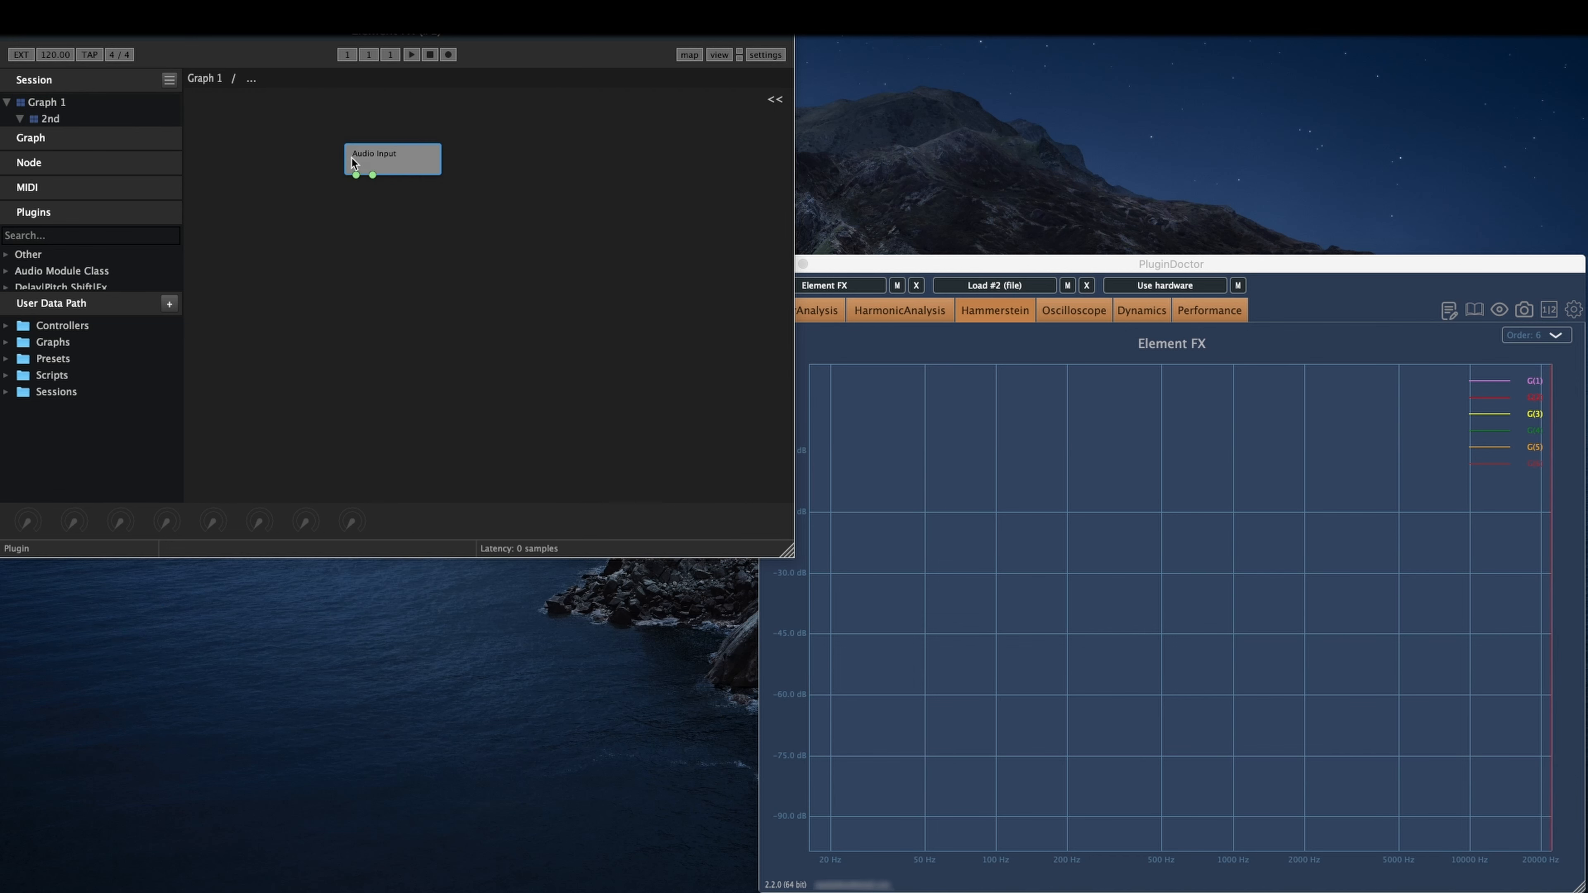
right_click(360, 401)
left_click(395, 449)
left_click_drag(445, 307, 345, 359)
- Check PluginDoctor's Hammerstein plot with a temporary first-channel connection directly from Audio Input to Audio Output
left_click_drag(357, 176, 351, 329)
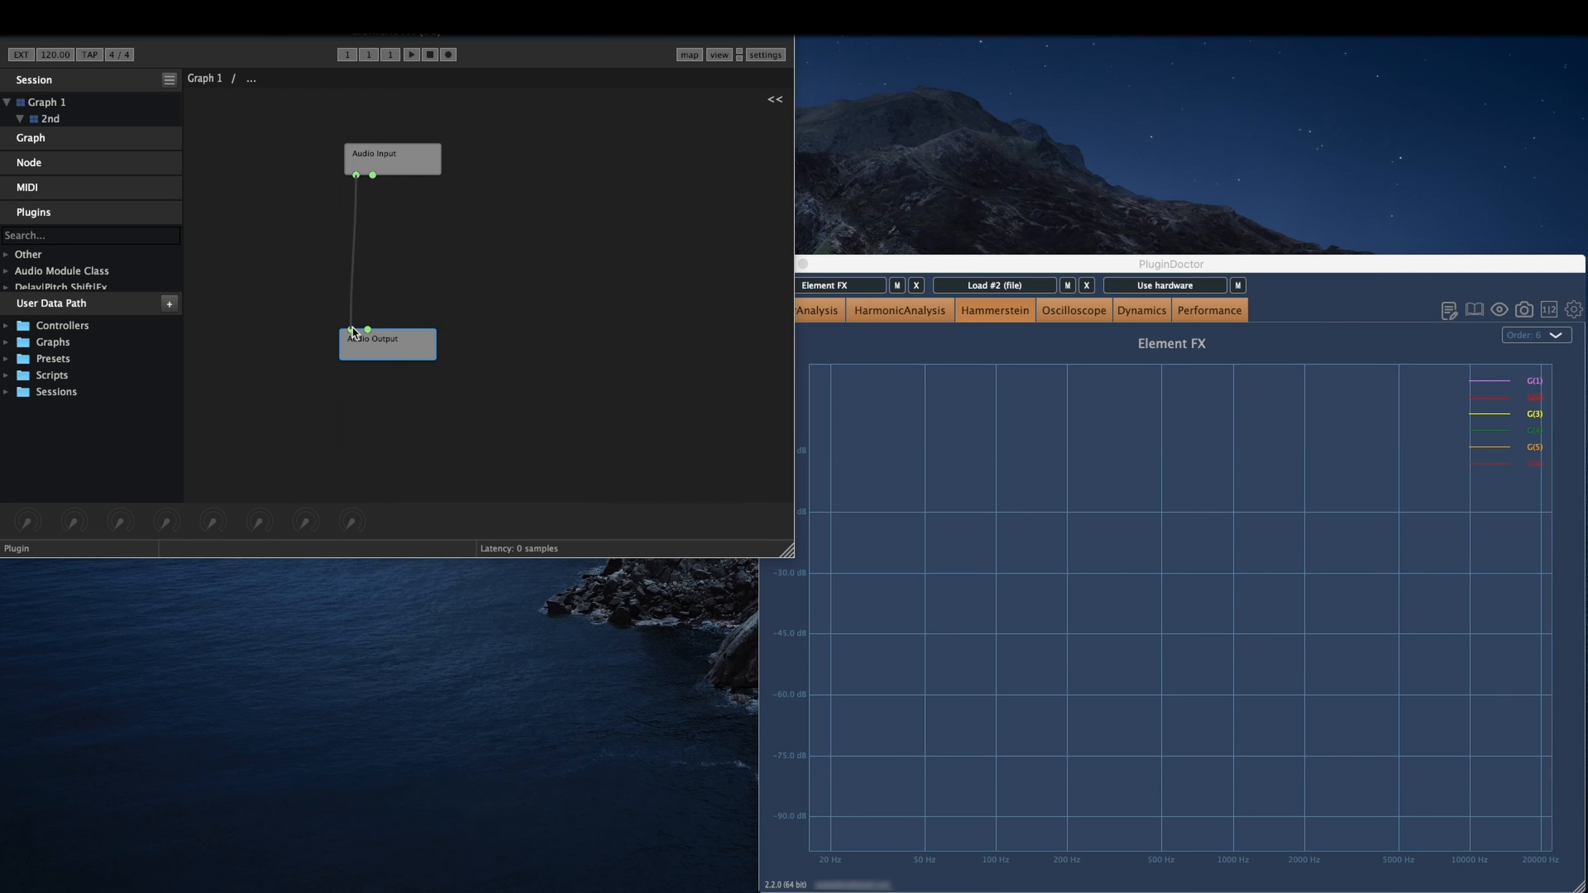
left_click(858, 399)
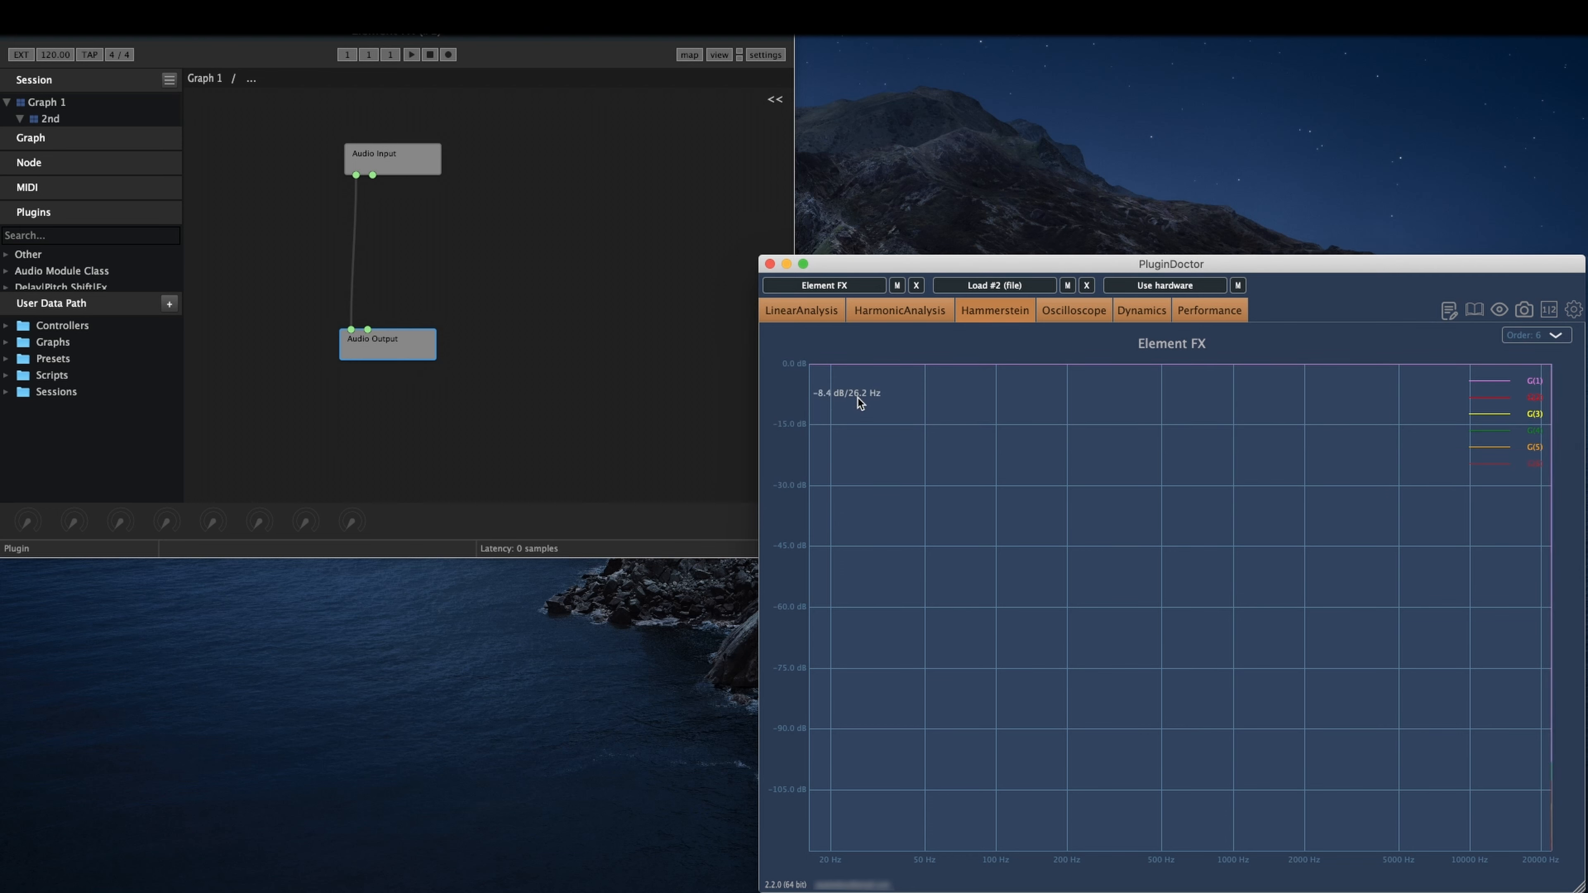
scroll(787, 406, "up", 5)
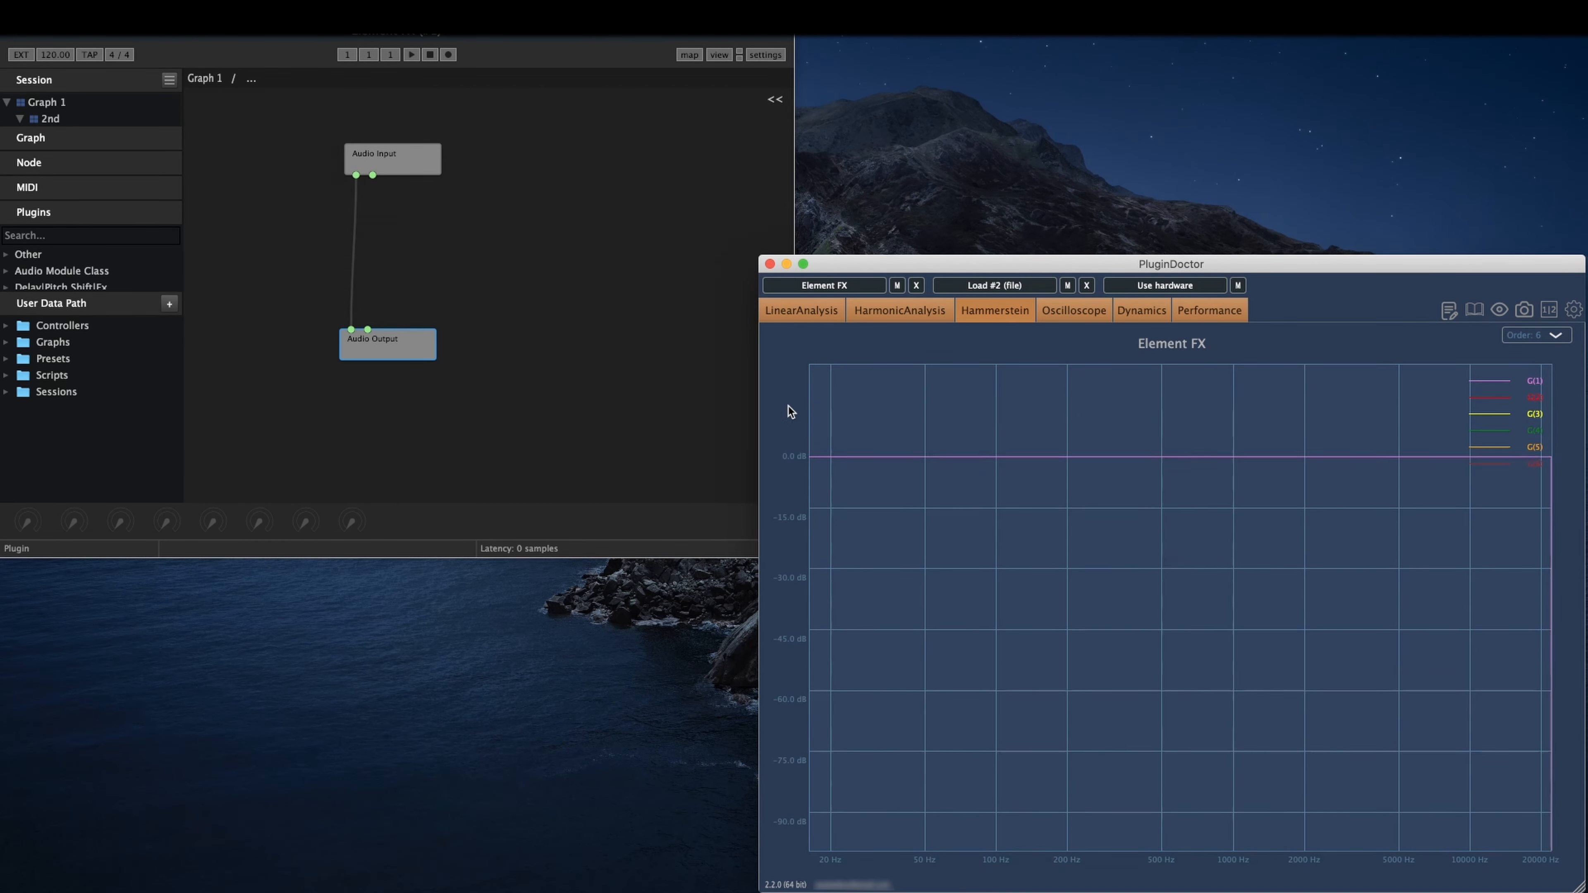
left_click_drag(354, 252, 378, 260)
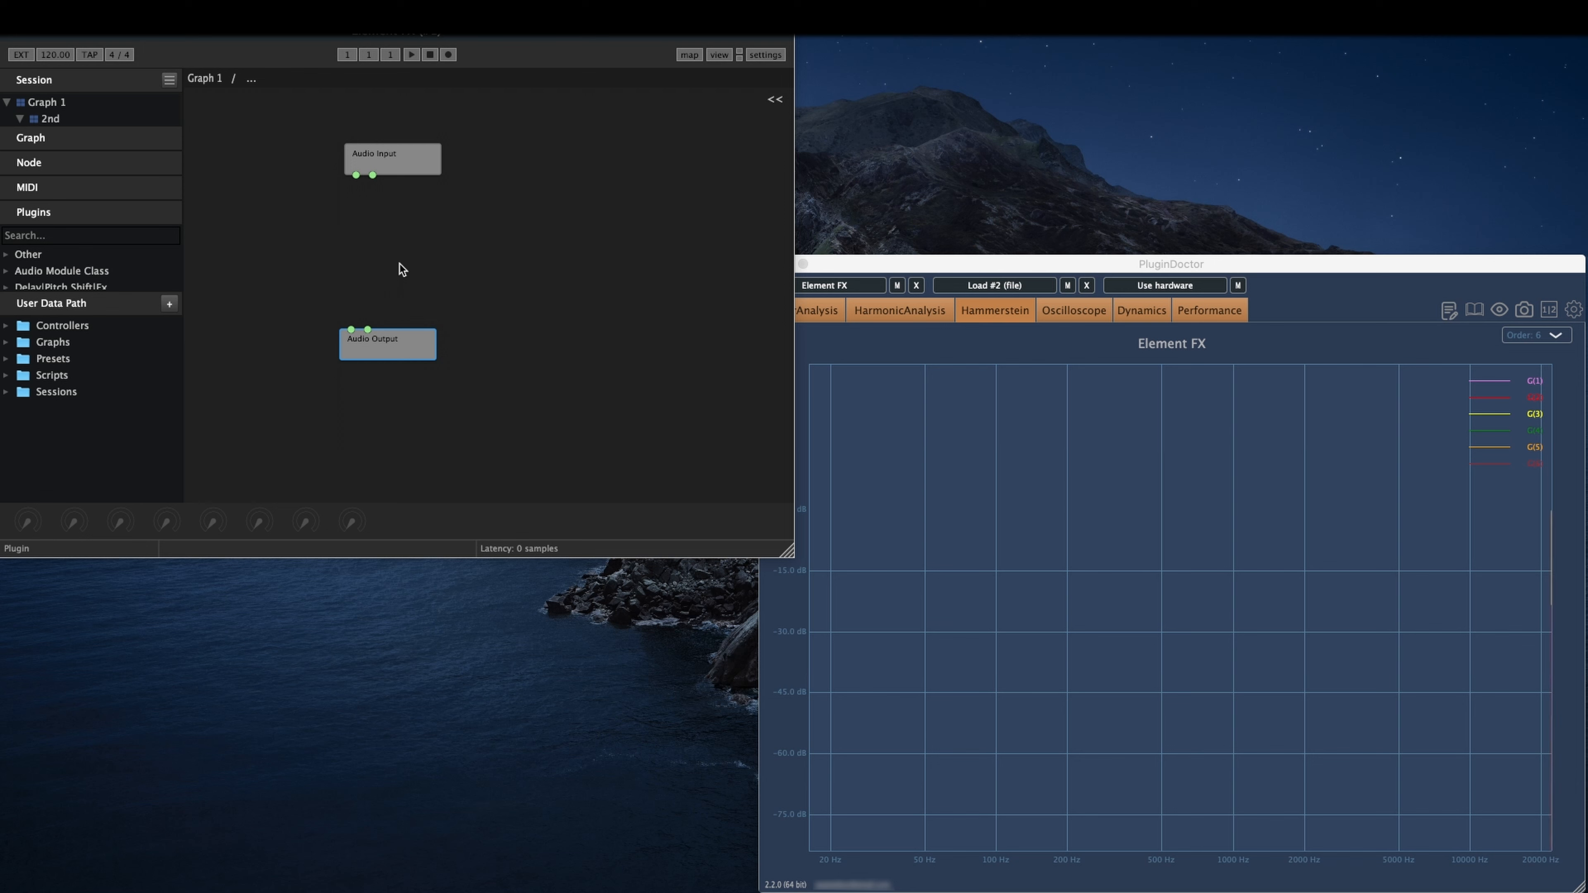
- Add MeldaProduction's MSaturator plugin to the 2nd graph
right_click(391, 261)
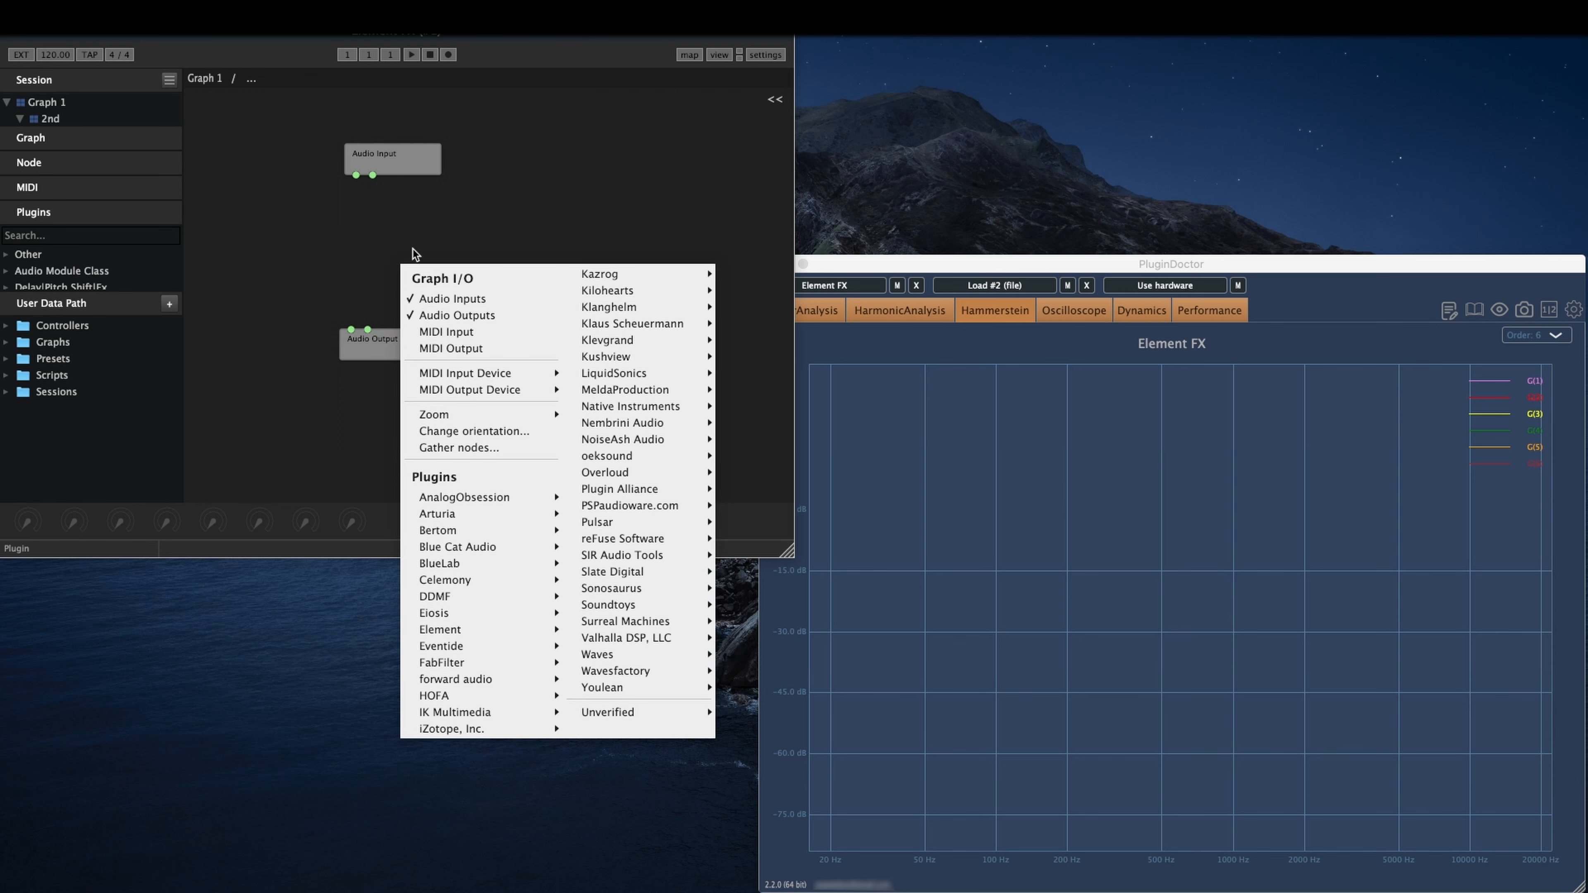
mouse_move(640, 341)
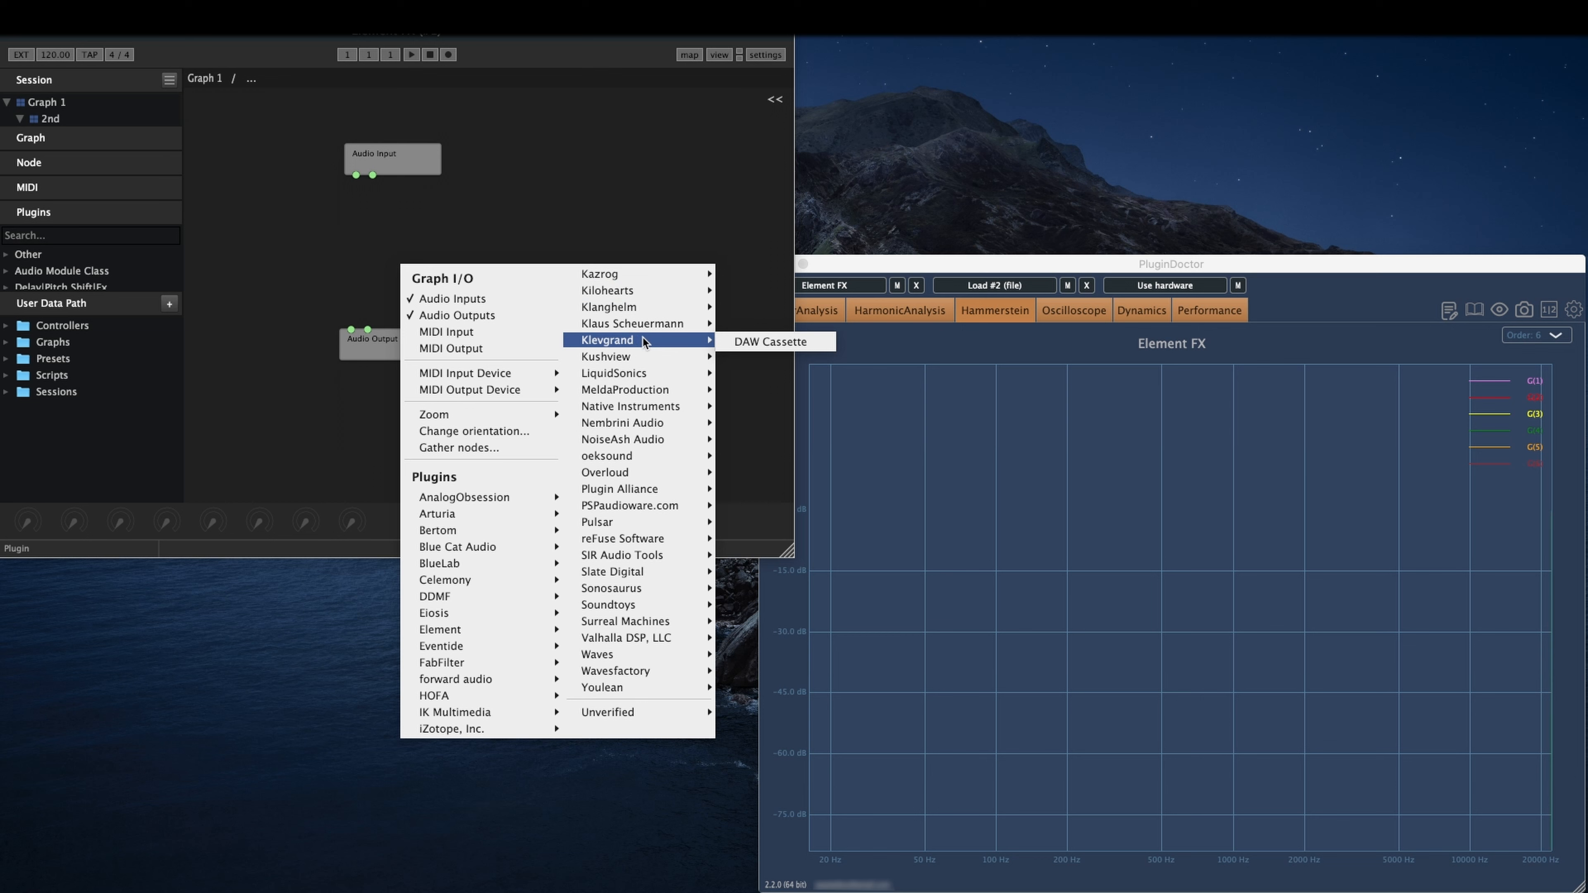
mouse_move(645, 389)
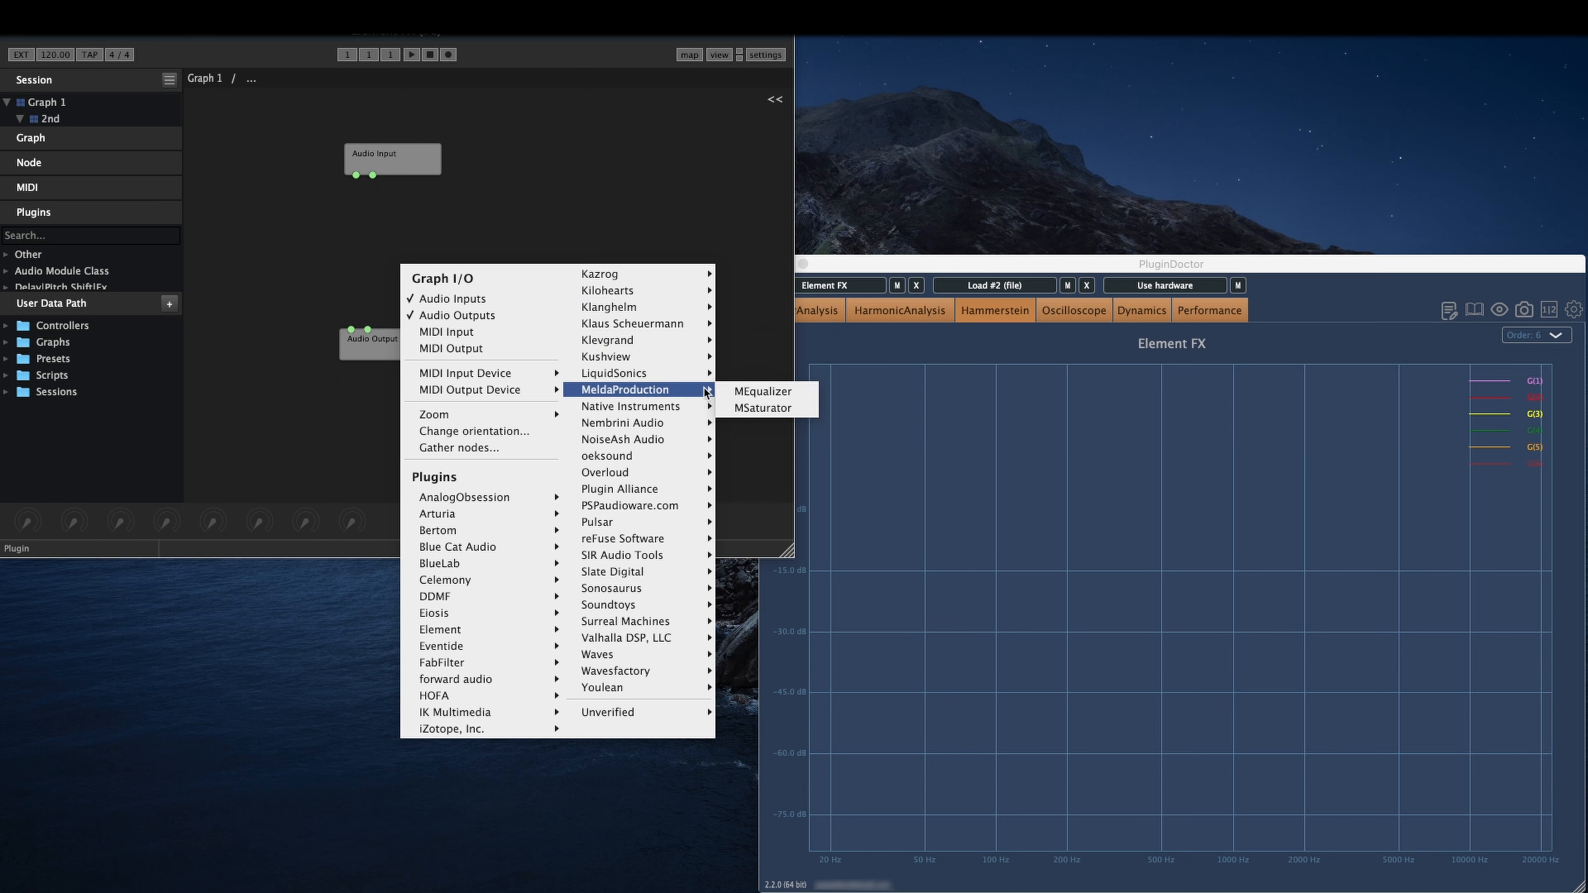
left_click(748, 409)
left_click_drag(700, 372, 626, 418)
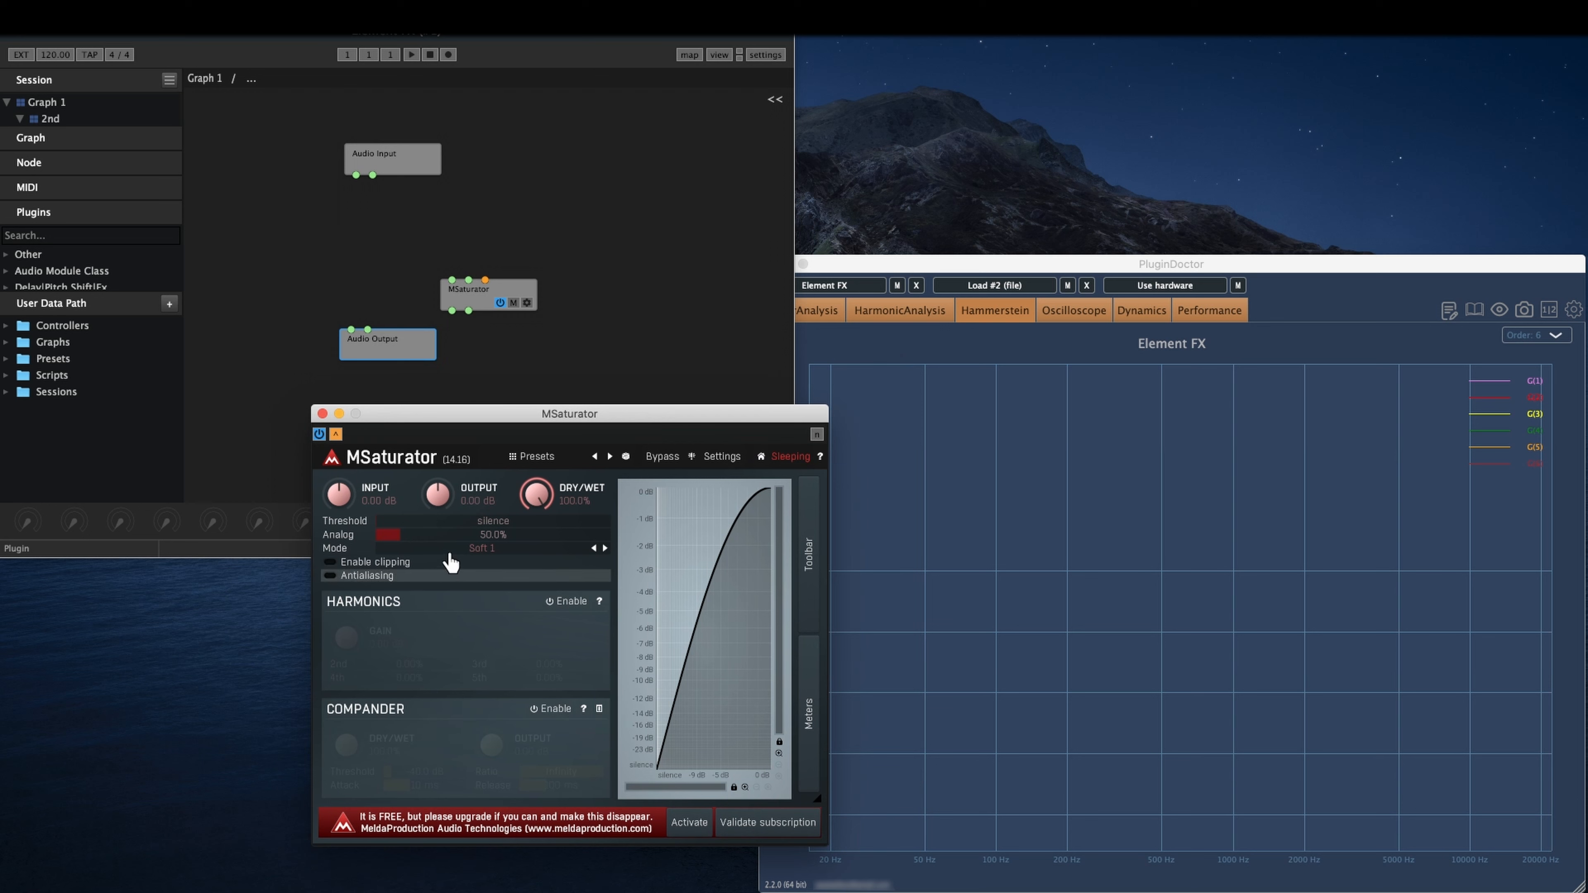
- In MSaturator, set the mode to Disabled and enable Harmonics with the 2nd harmonic at 50%
left_click(482, 549)
left_click(498, 689)
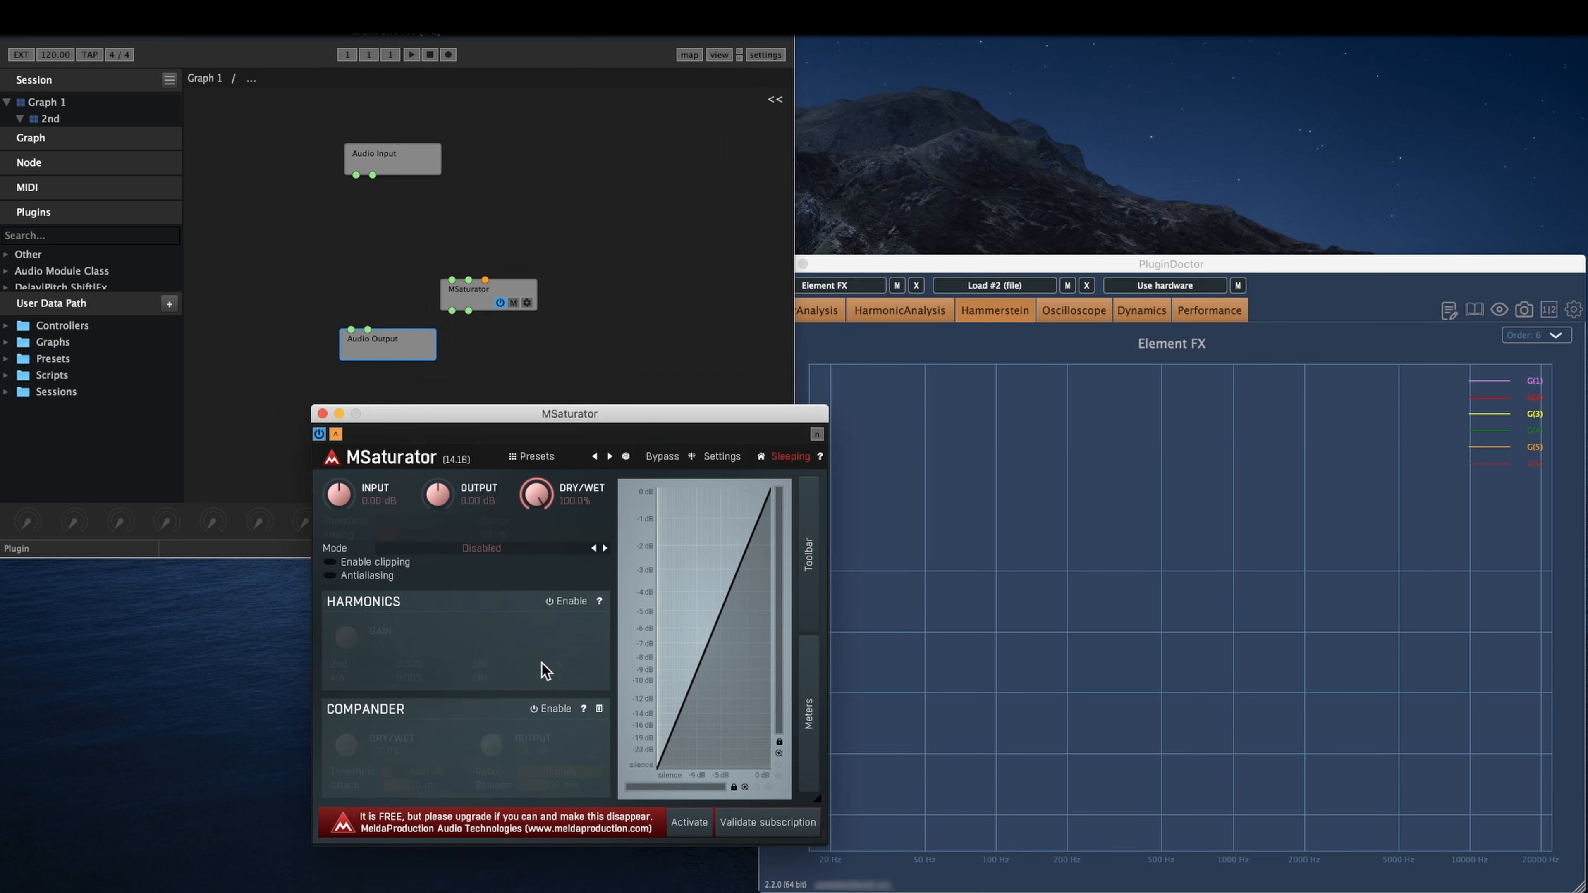
left_click(568, 602)
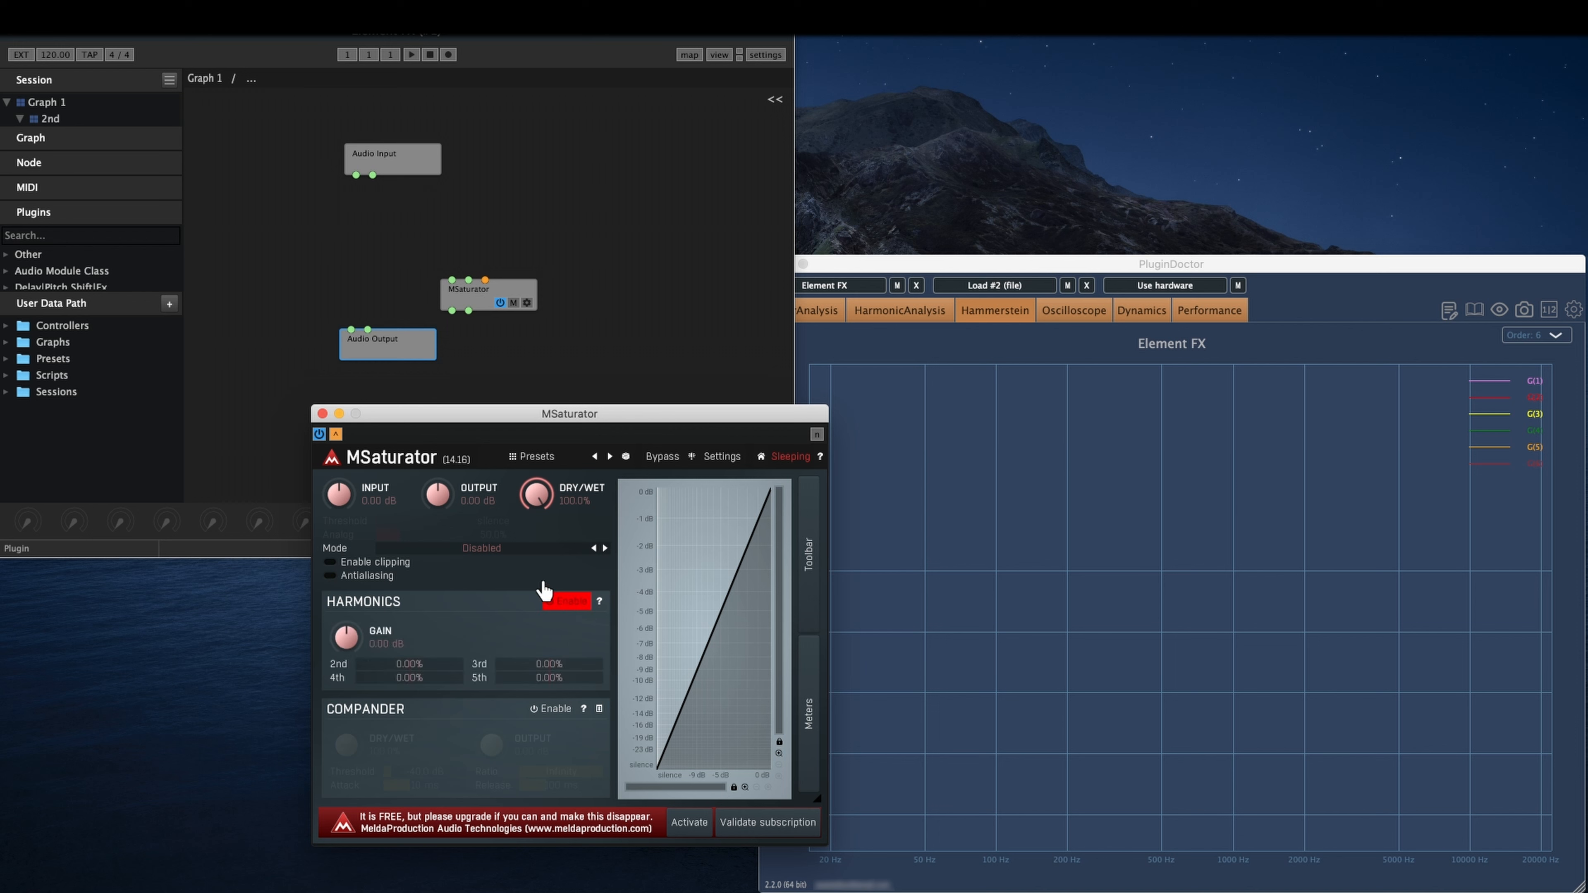
double_click(407, 664)
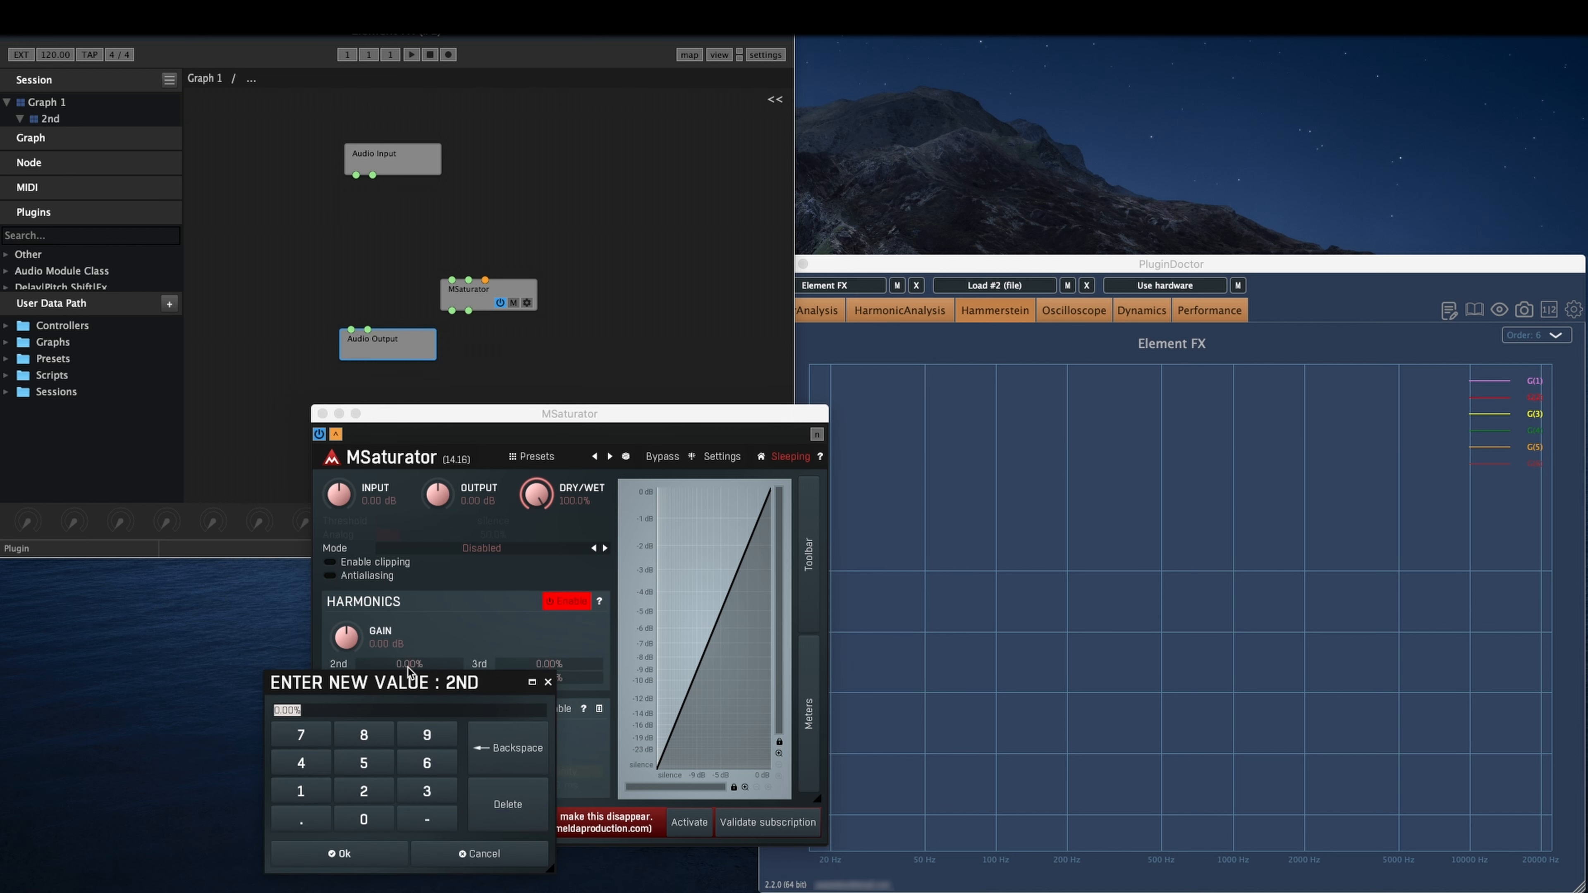
type("600")
key("Return")
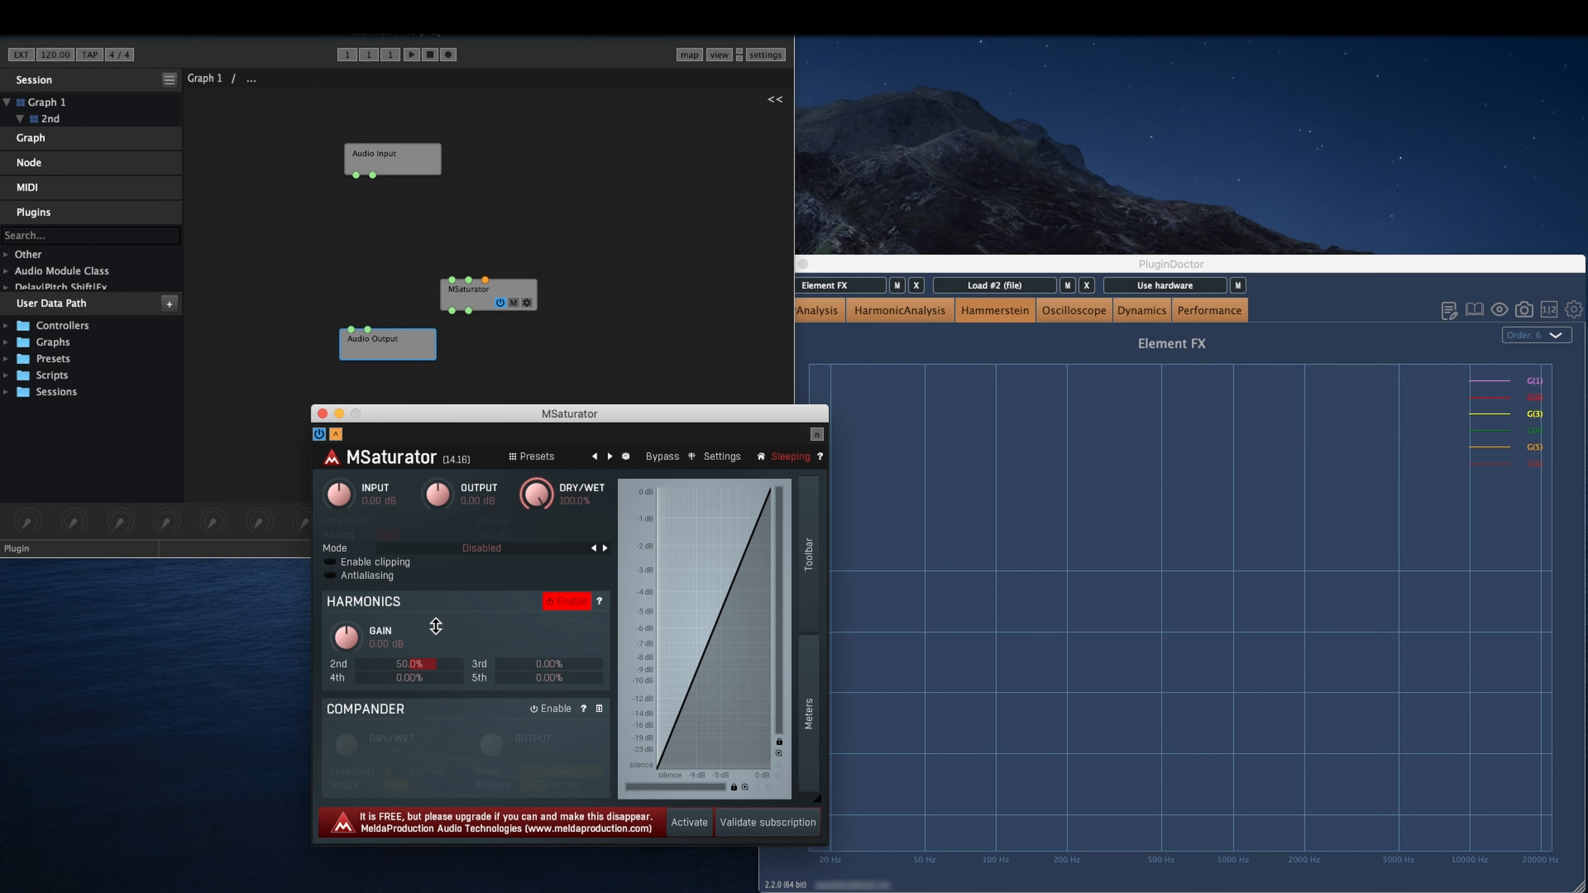
left_click(322, 414)
- Place MSaturator between Audio Input and Audio Output, and route the first channel through it to view its harmonics in PluginDoctor
left_click_drag(470, 297, 408, 255)
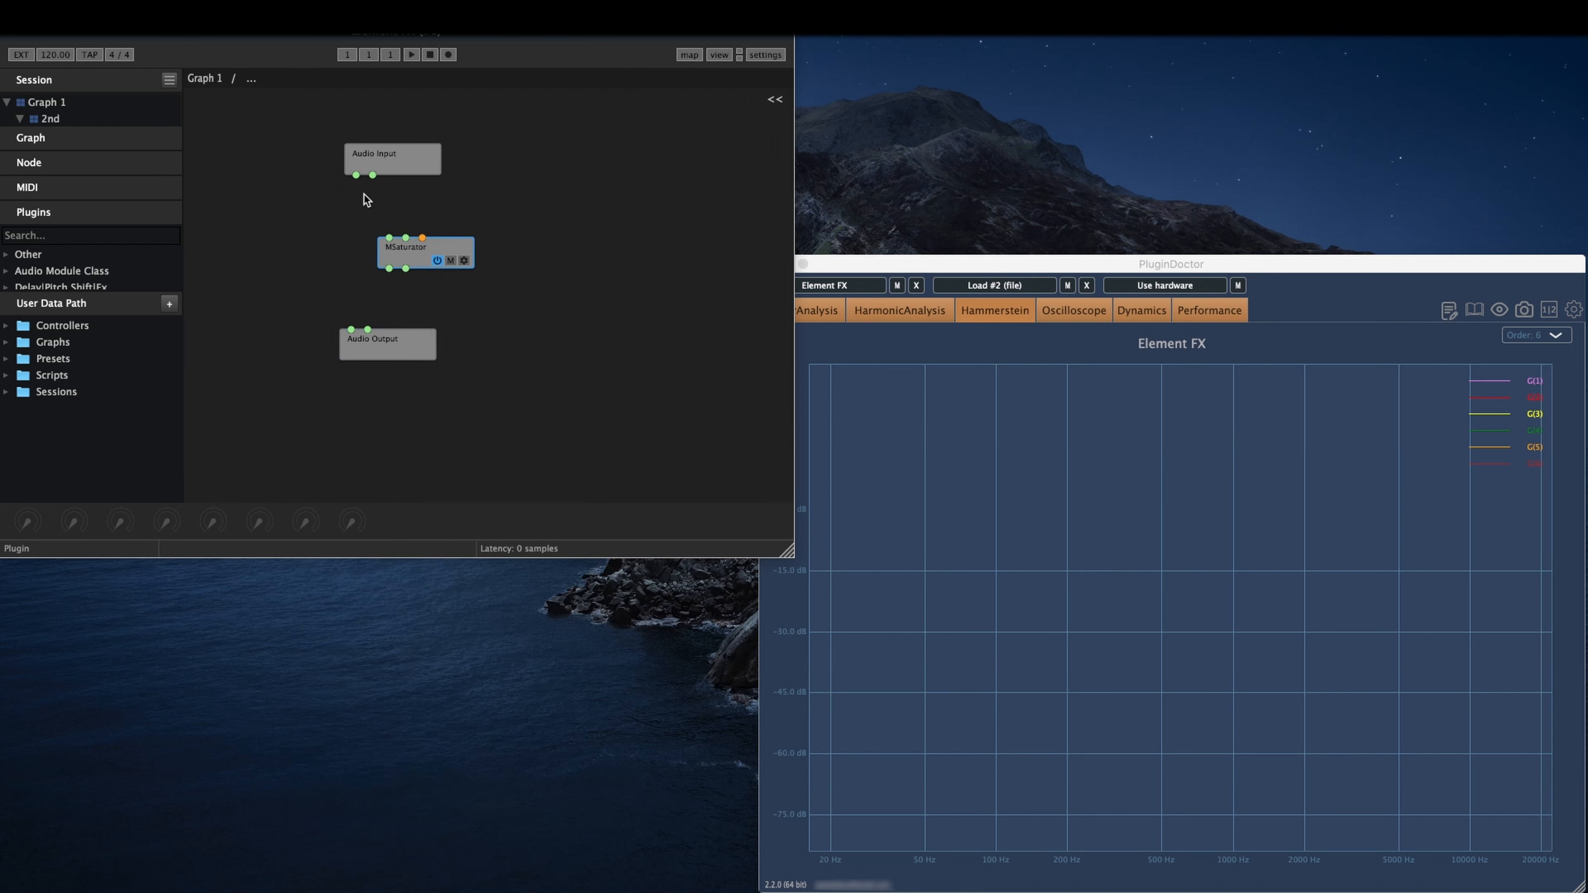
left_click_drag(357, 176, 351, 329)
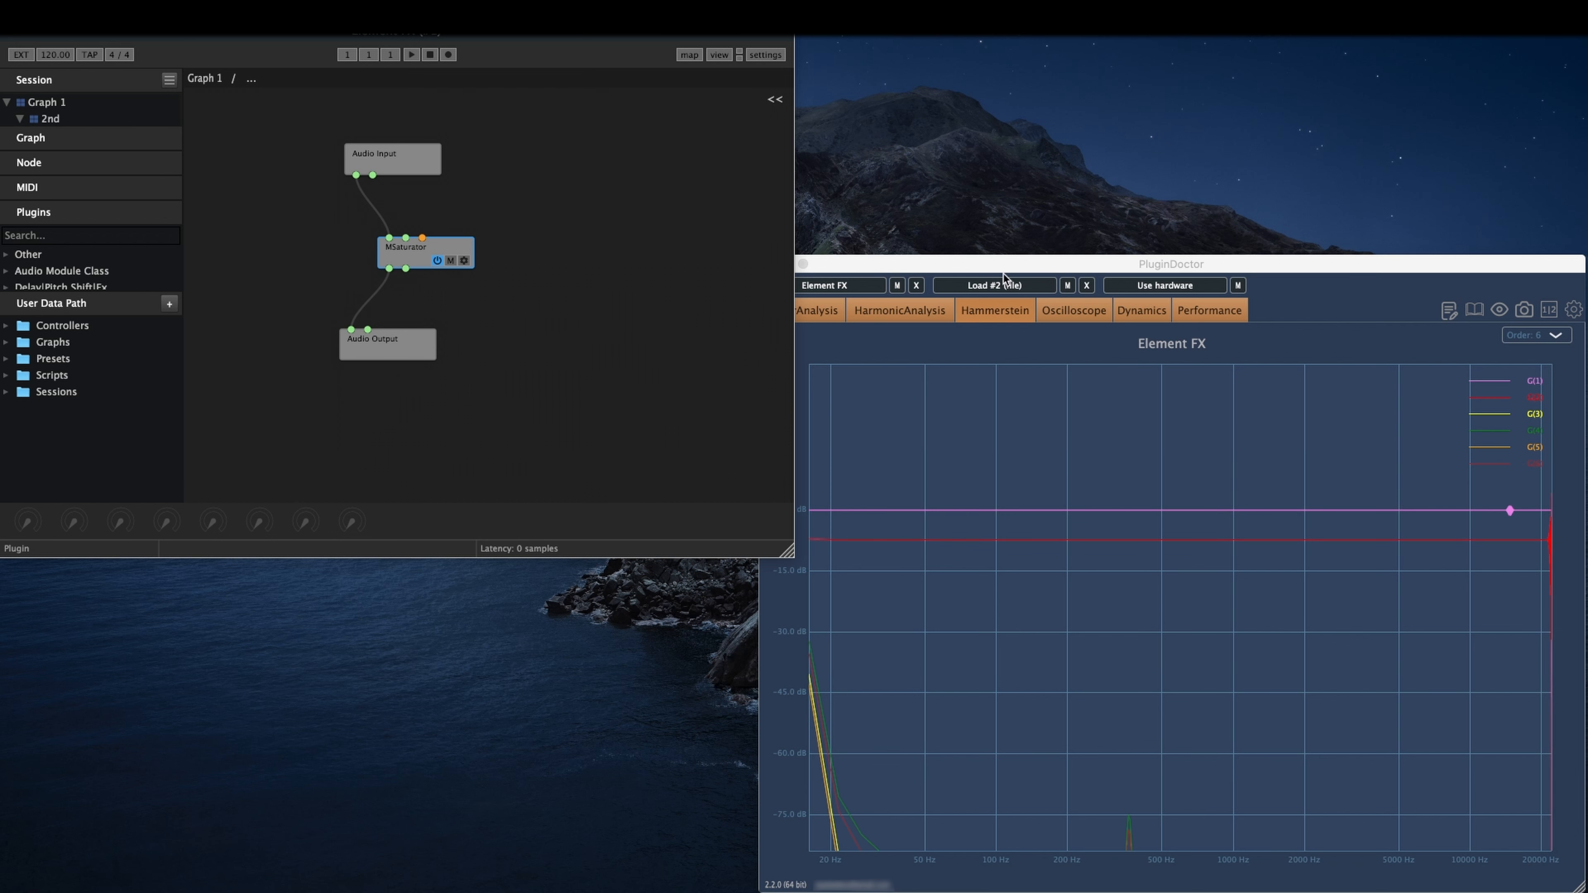
left_click_drag(1002, 268, 920, 186)
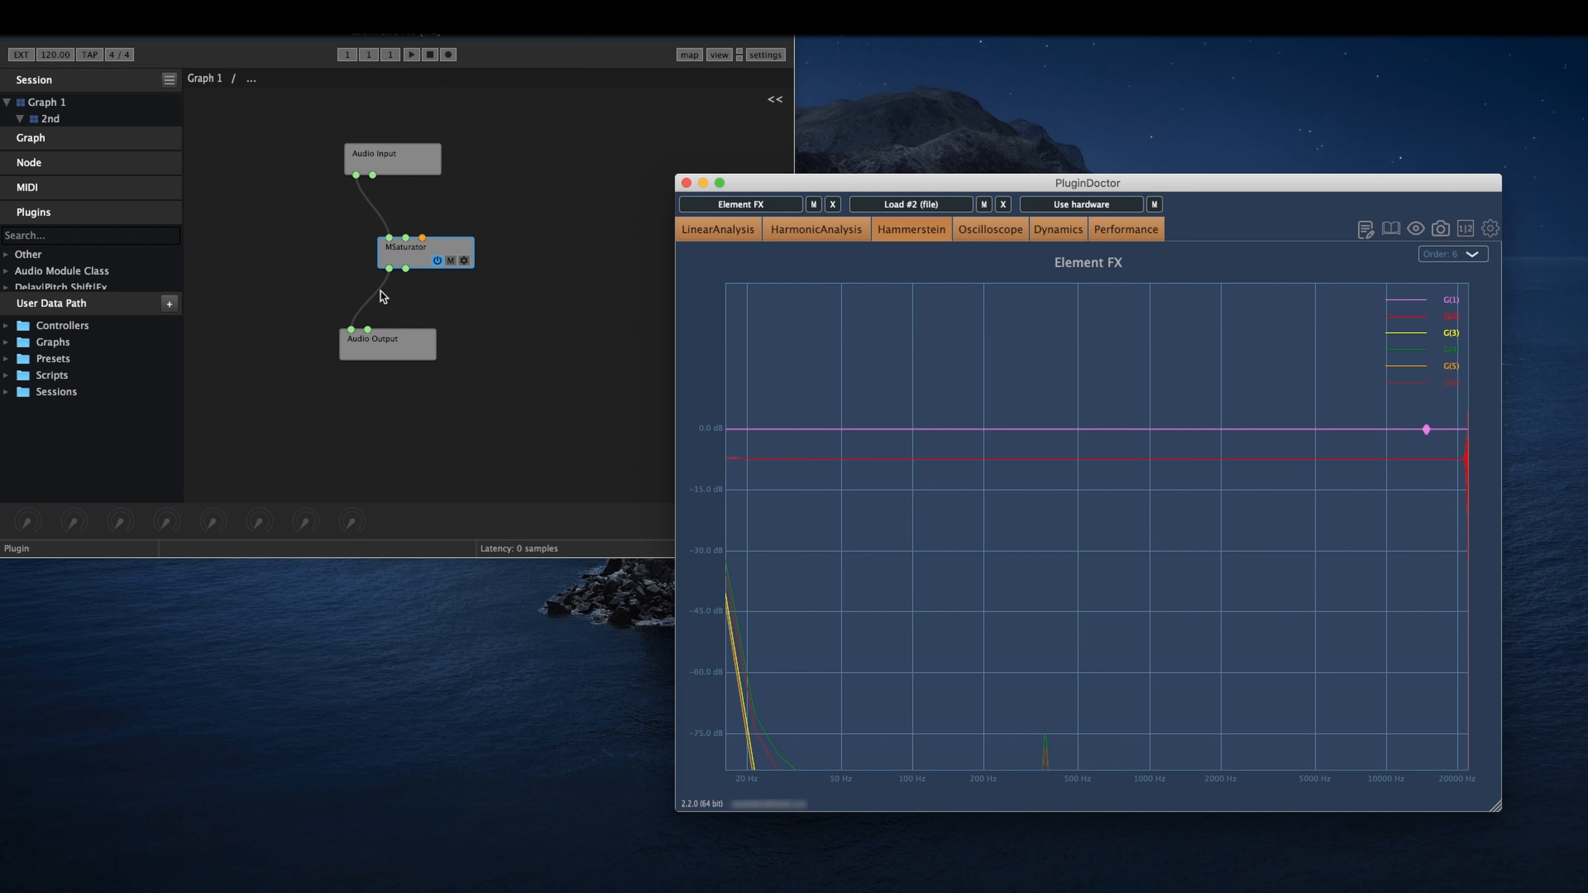
- Disconnect MSaturator from Audio Input and Audio Output, and move MSaturator and Audio Output lower in the graph
left_click_drag(380, 292, 450, 291)
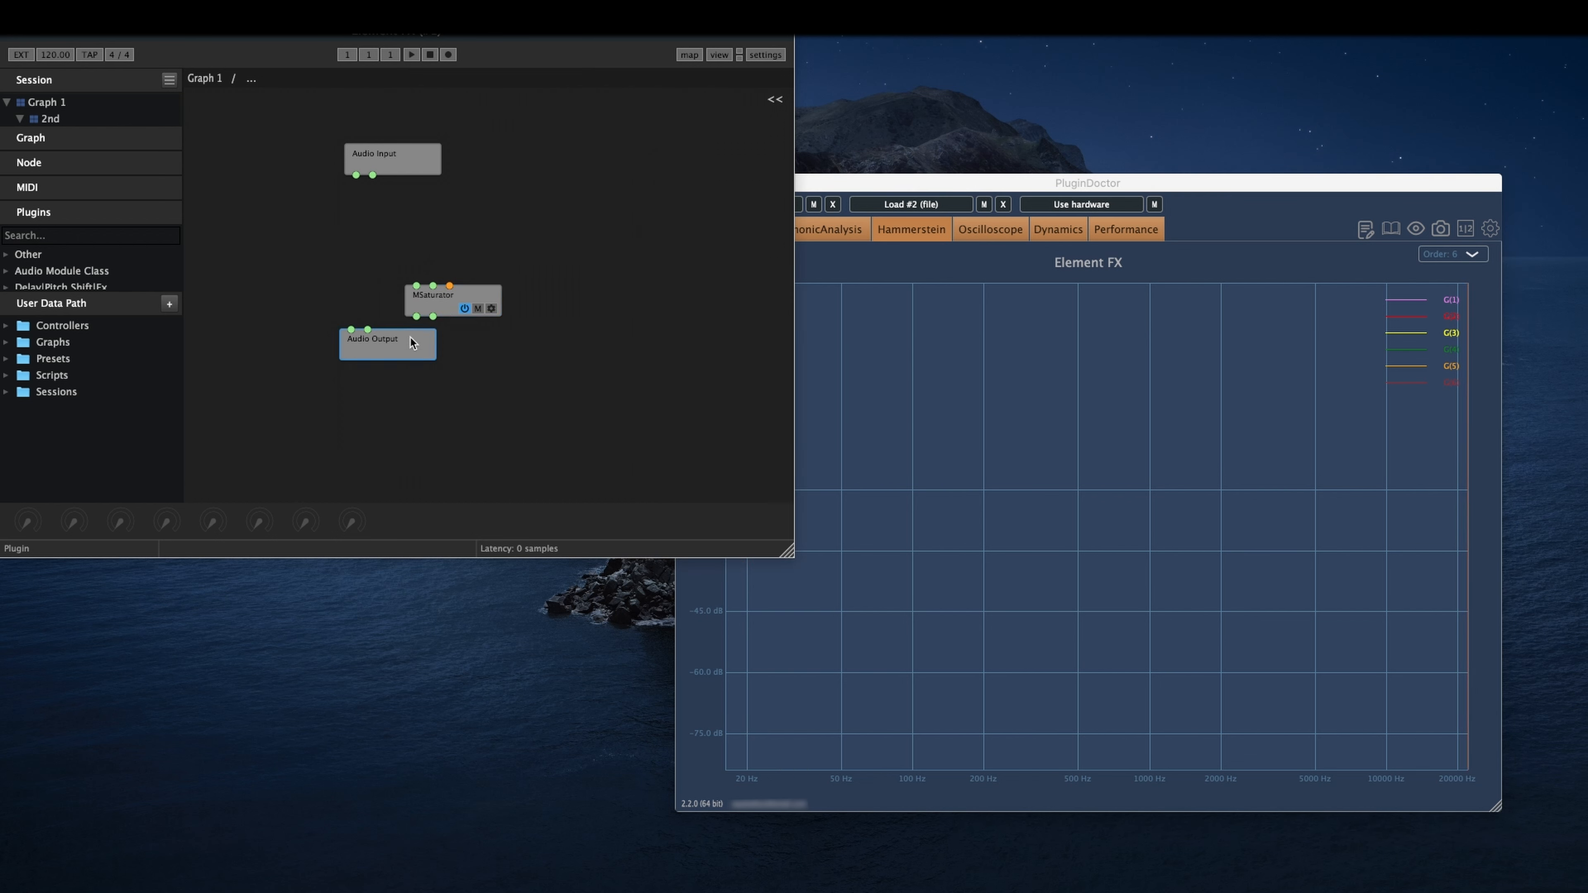
left_click_drag(411, 341, 398, 376)
left_click_drag(457, 310, 446, 316)
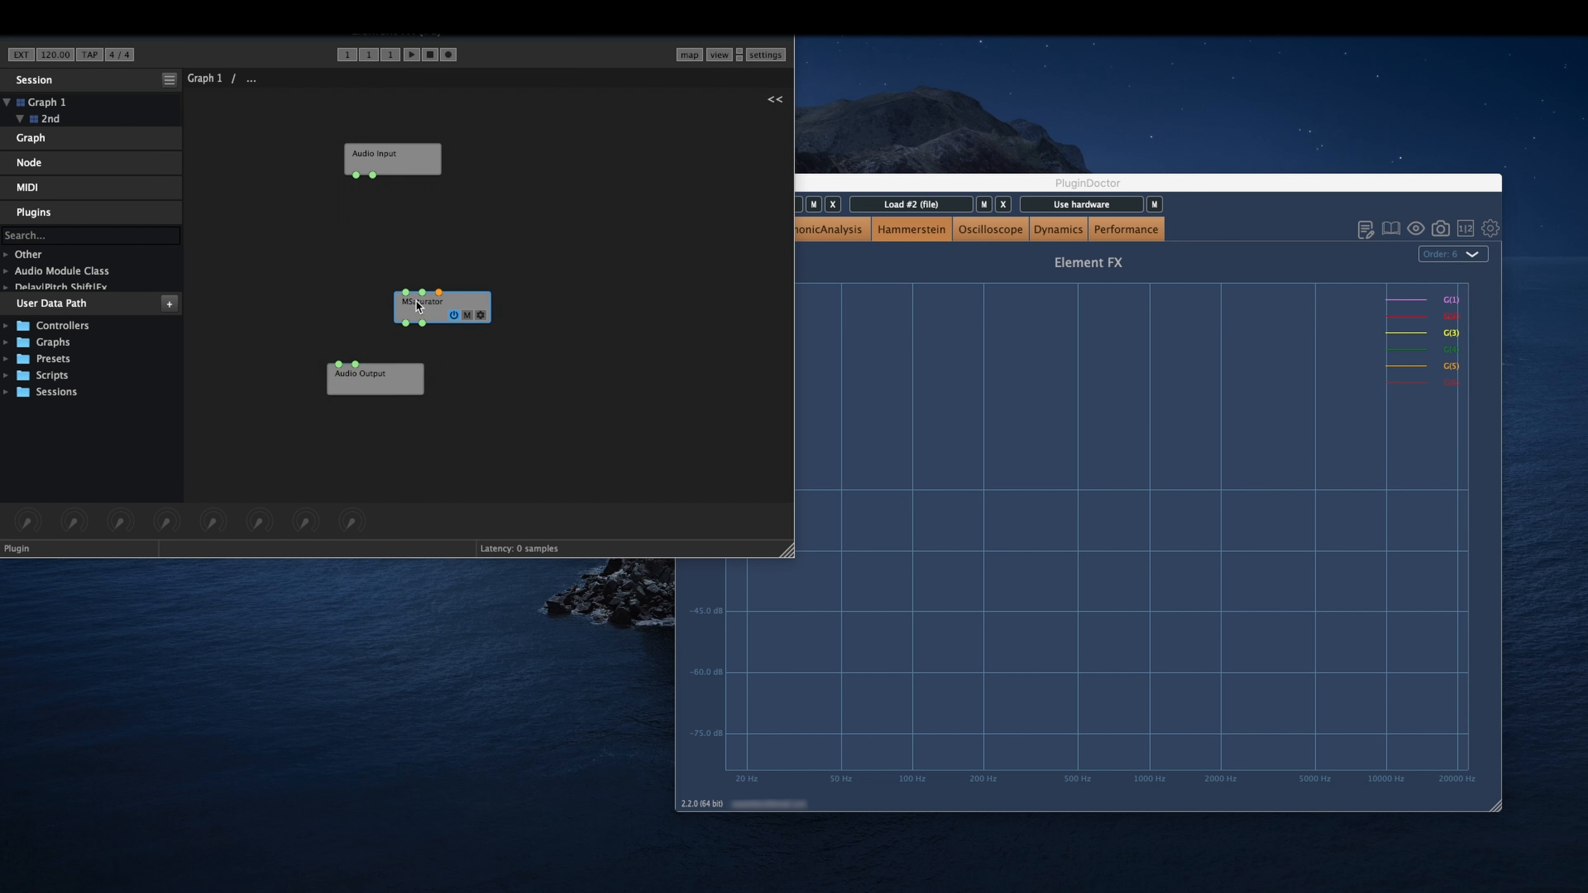
- Add reFuse Software's Flipper plugin to the 2nd graph and place it beside MSaturator
right_click(294, 304)
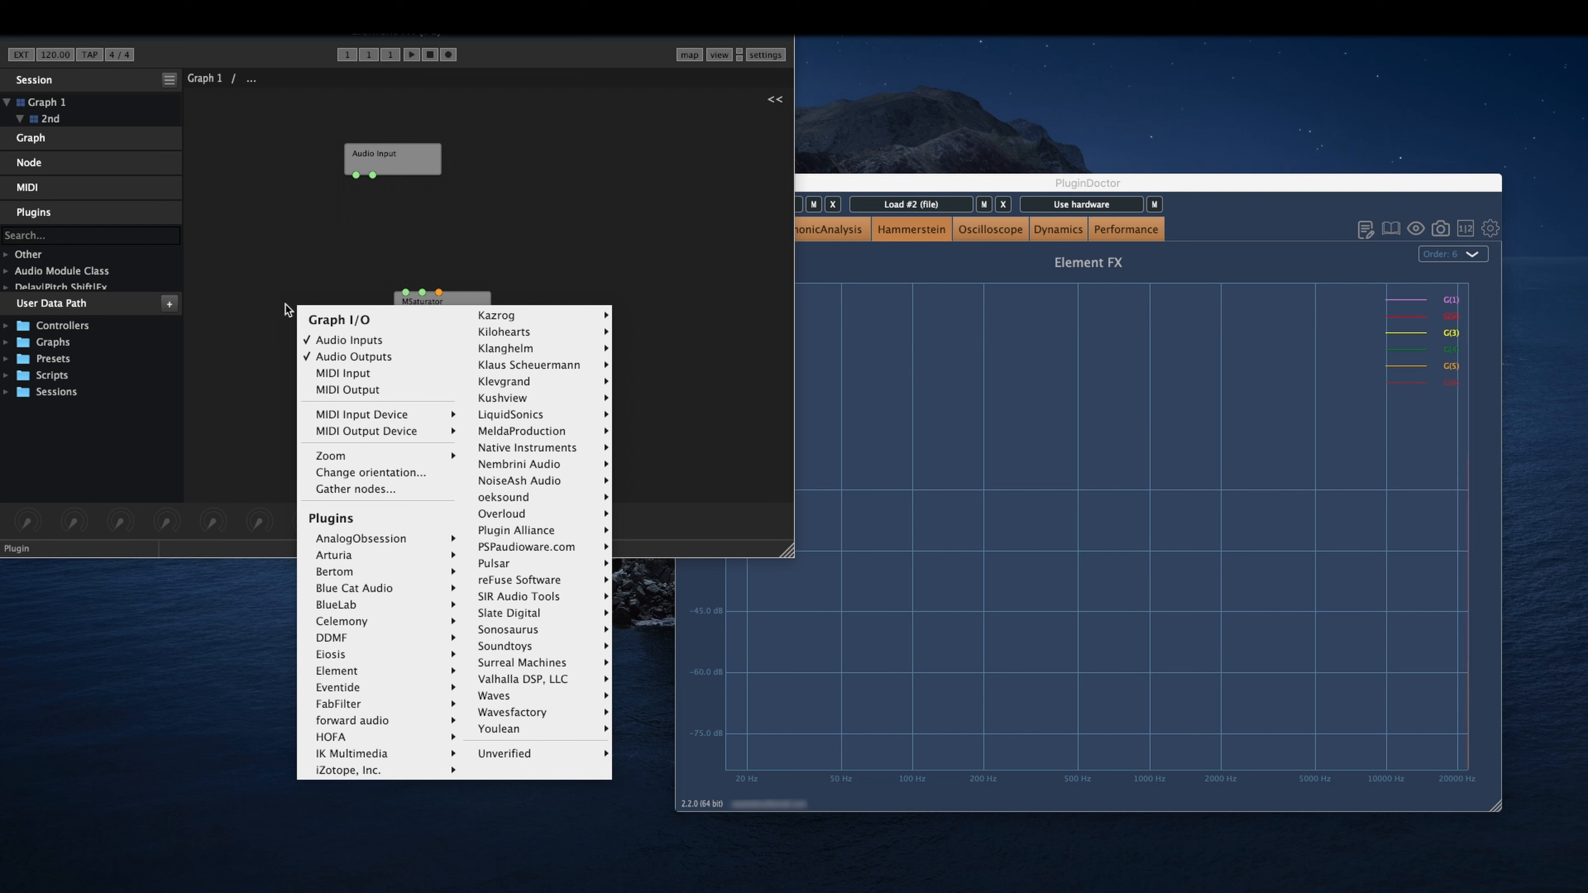
mouse_move(465, 329)
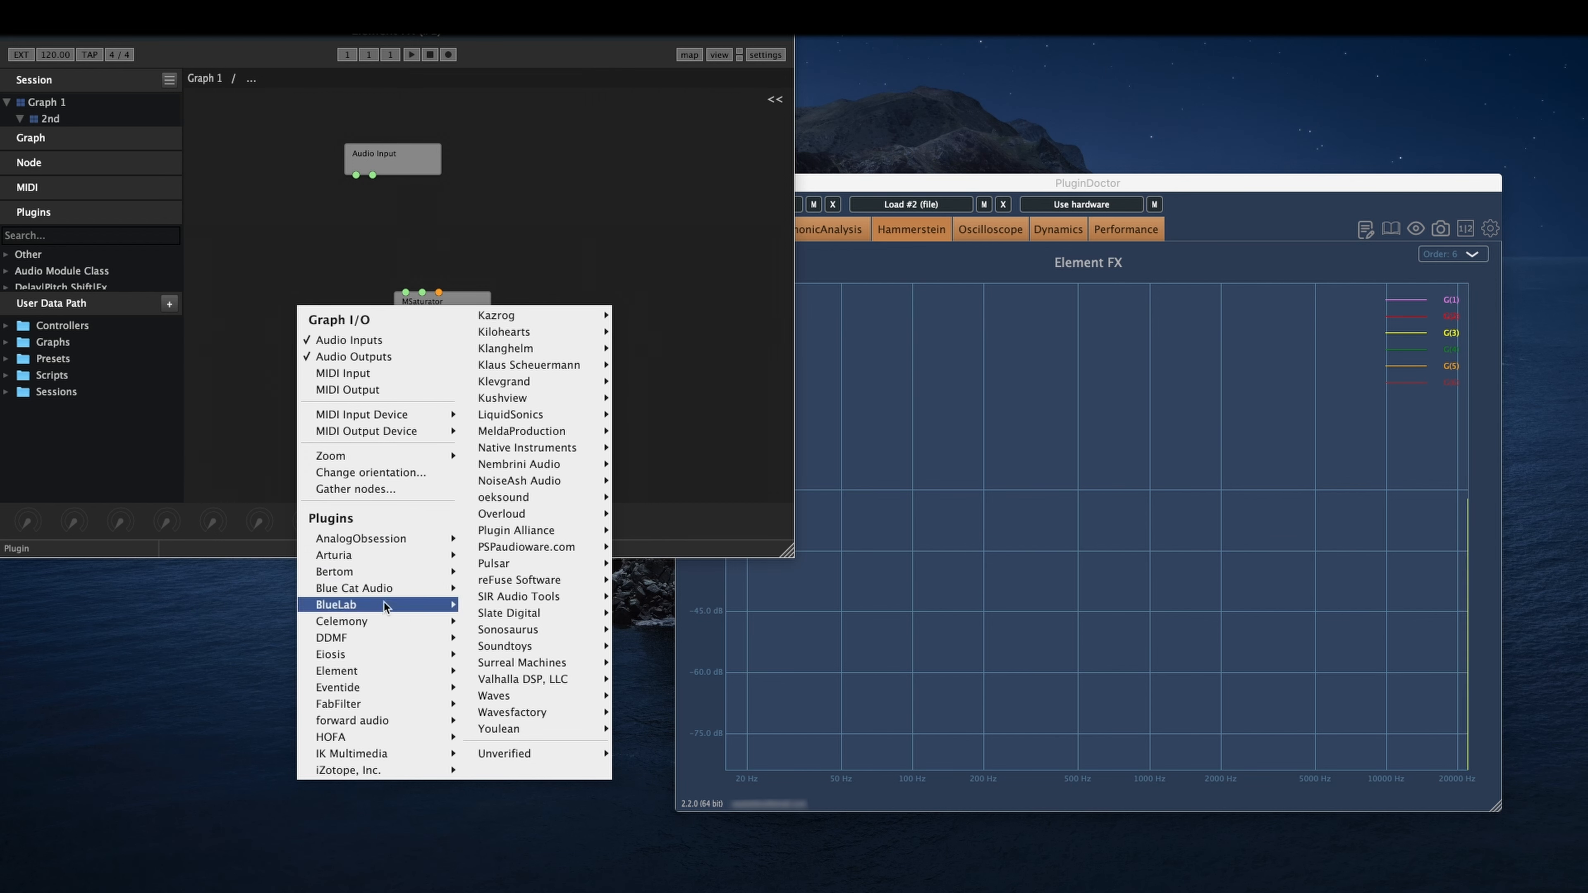
mouse_move(368, 669)
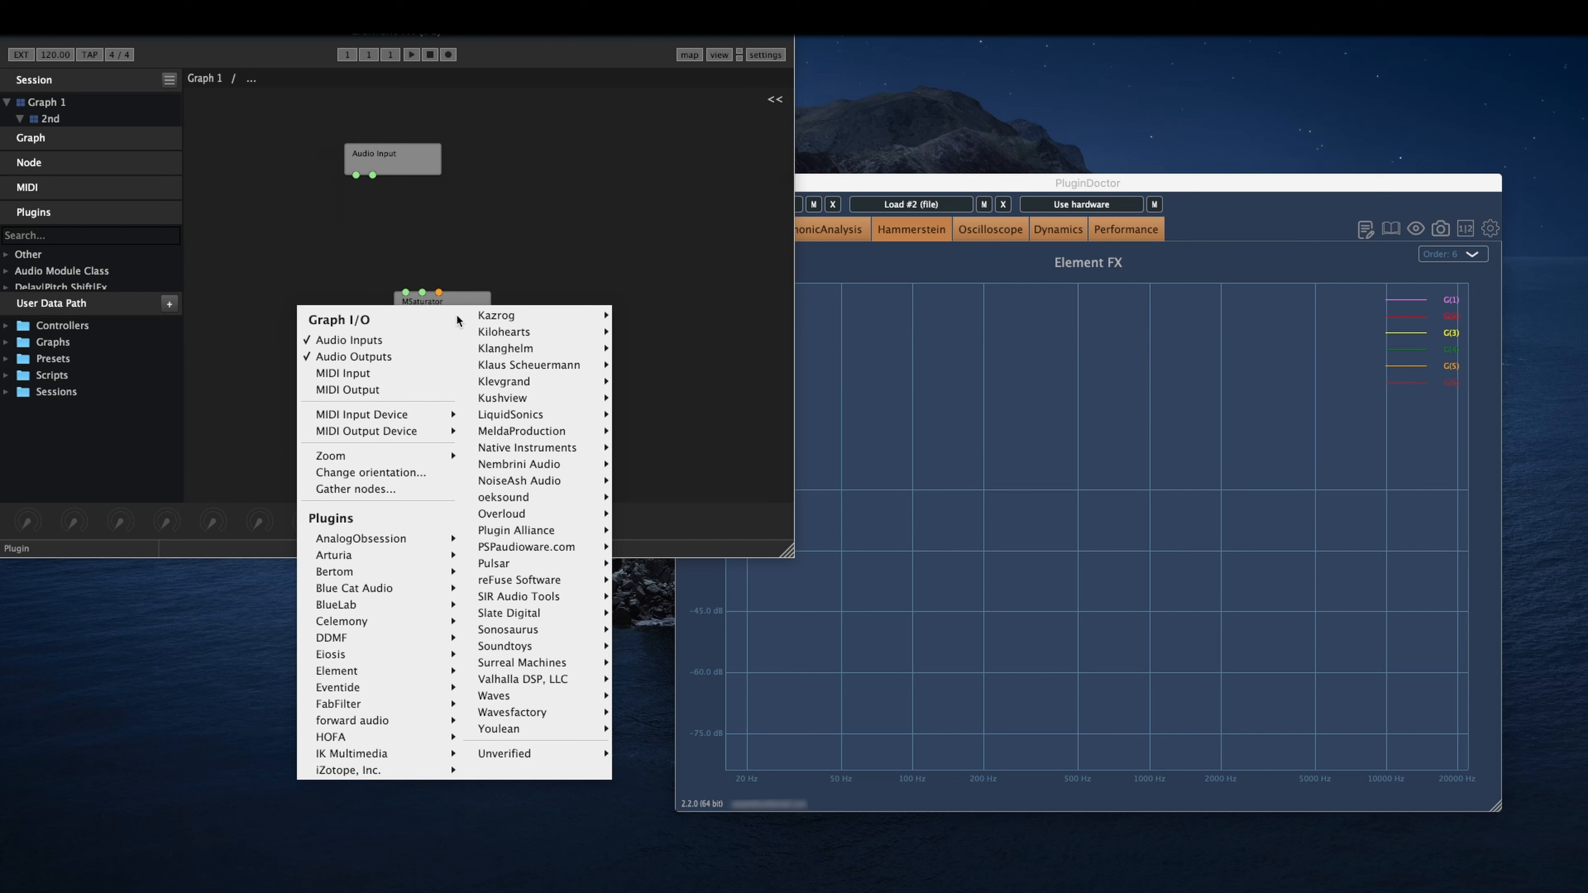
mouse_move(578, 579)
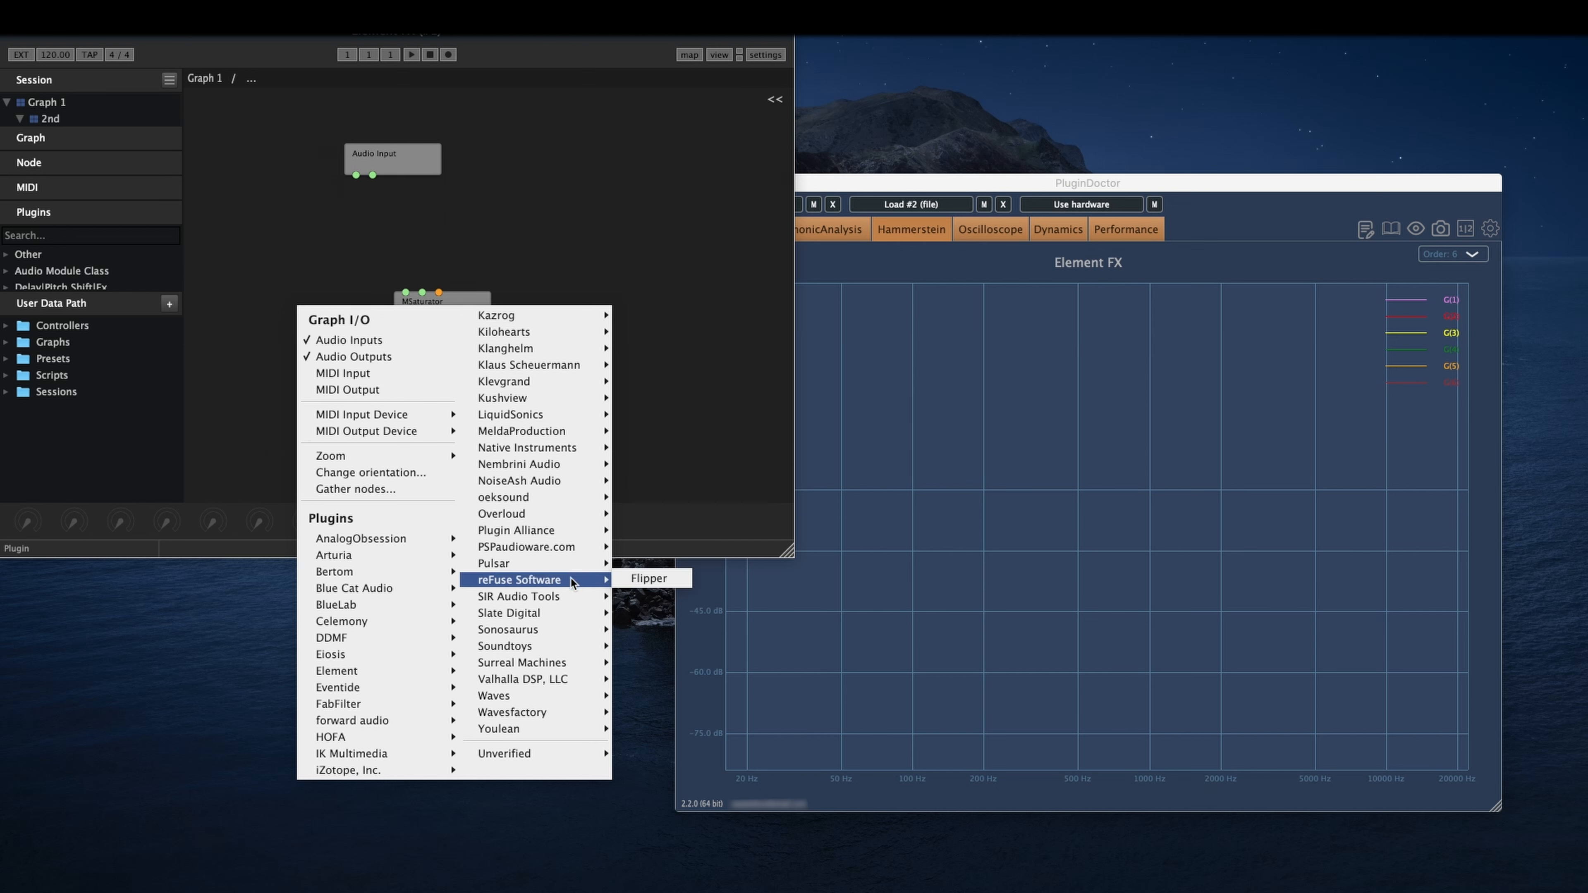
left_click(645, 578)
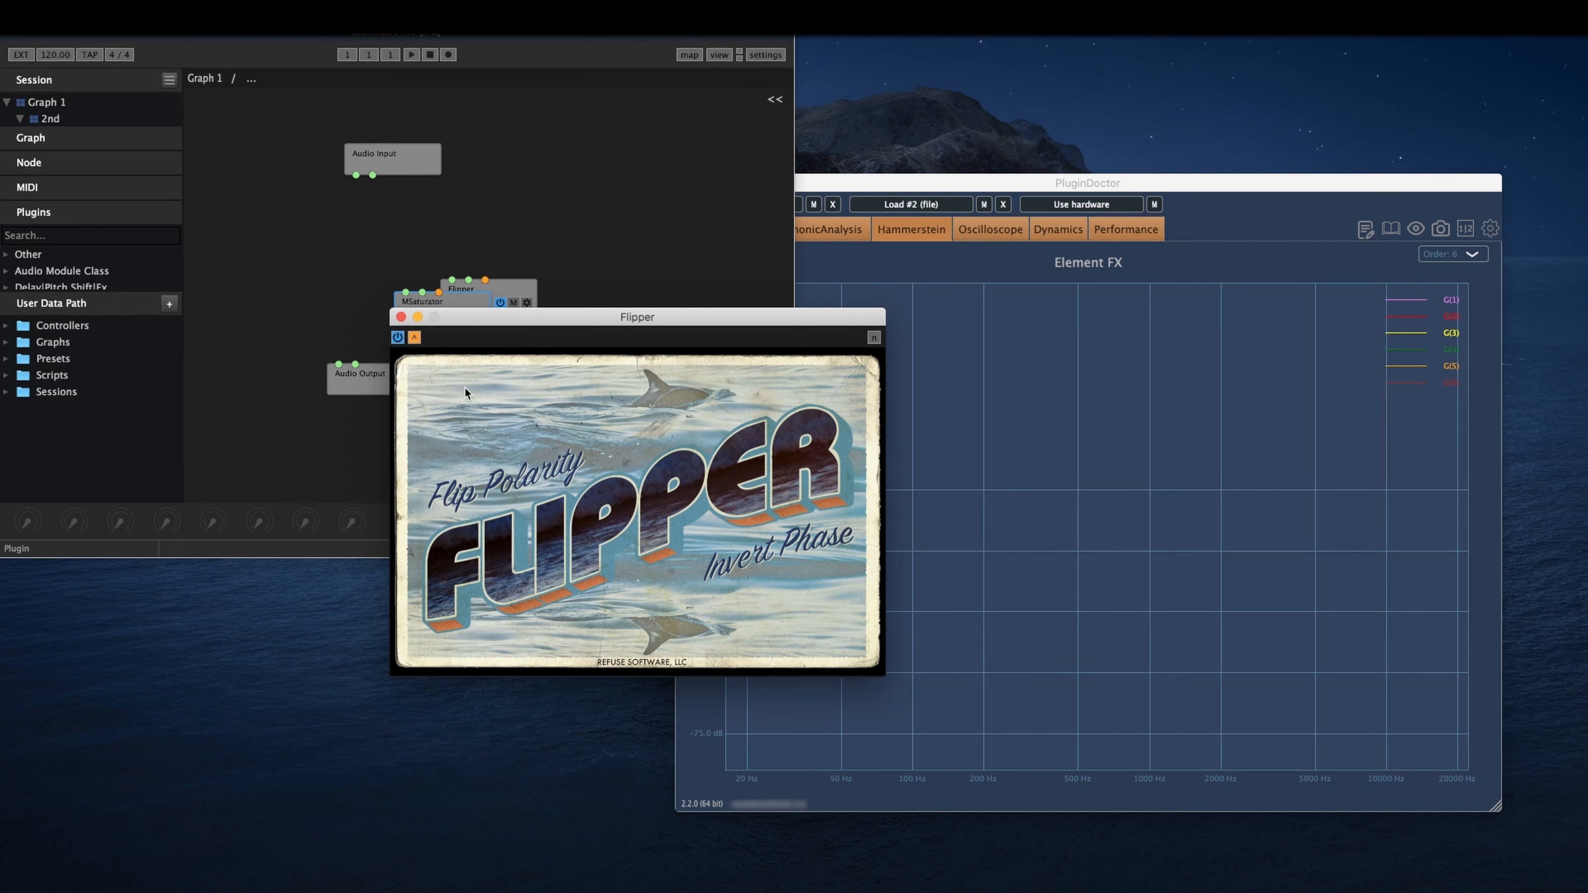
left_click(400, 317)
left_click_drag(507, 291, 353, 303)
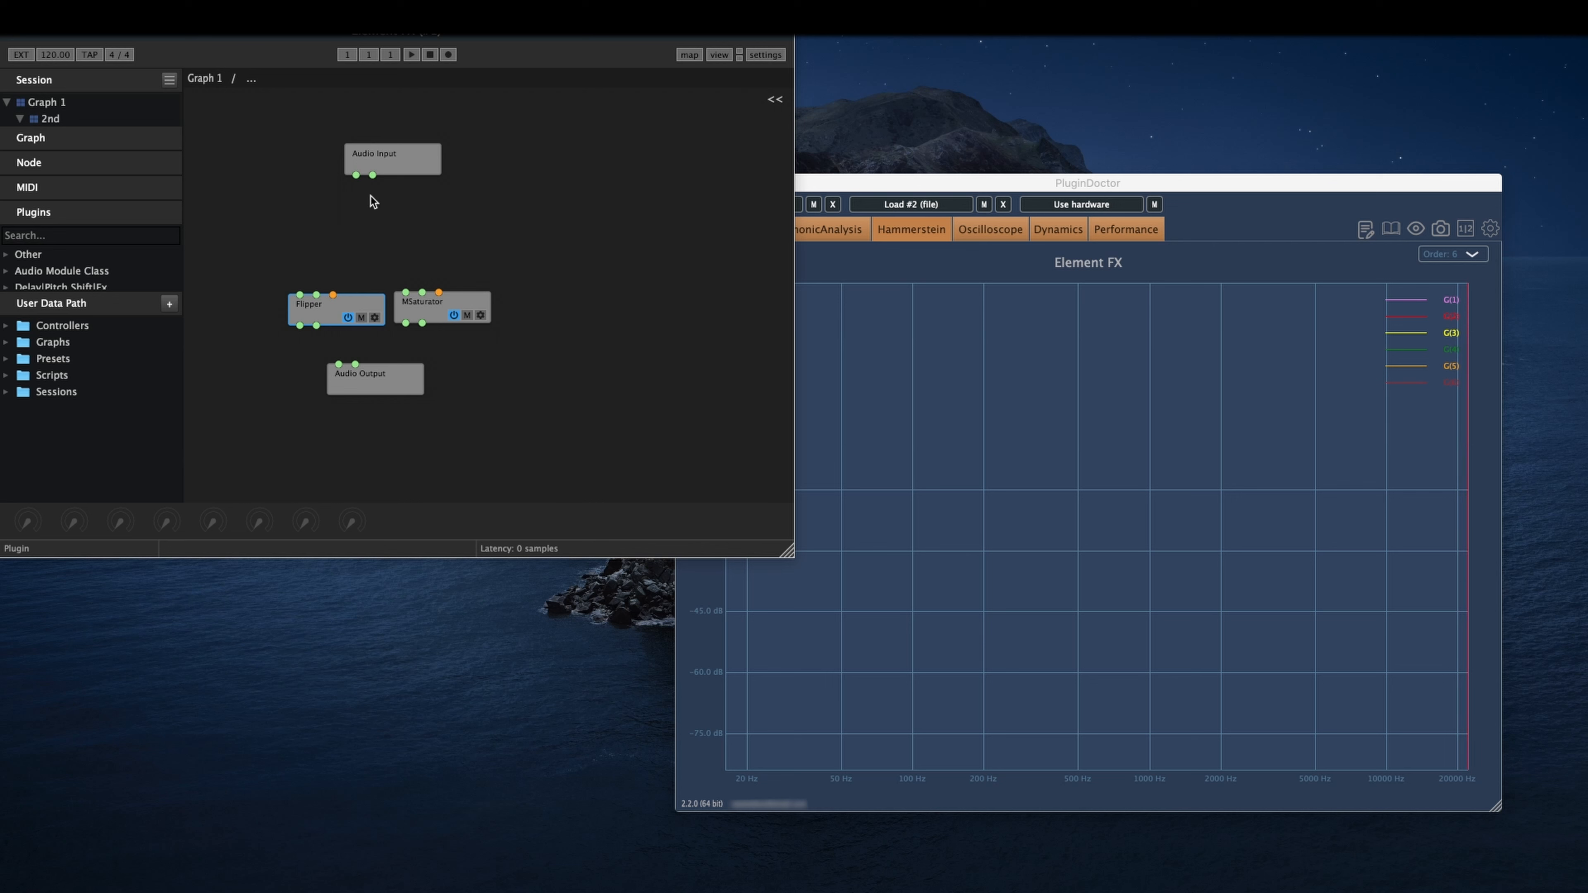
- Connect Audio Input's first channel to both Flipper and MSaturator, and MSaturator's first output to Audio Output's first channel
left_click_drag(356, 176, 300, 294)
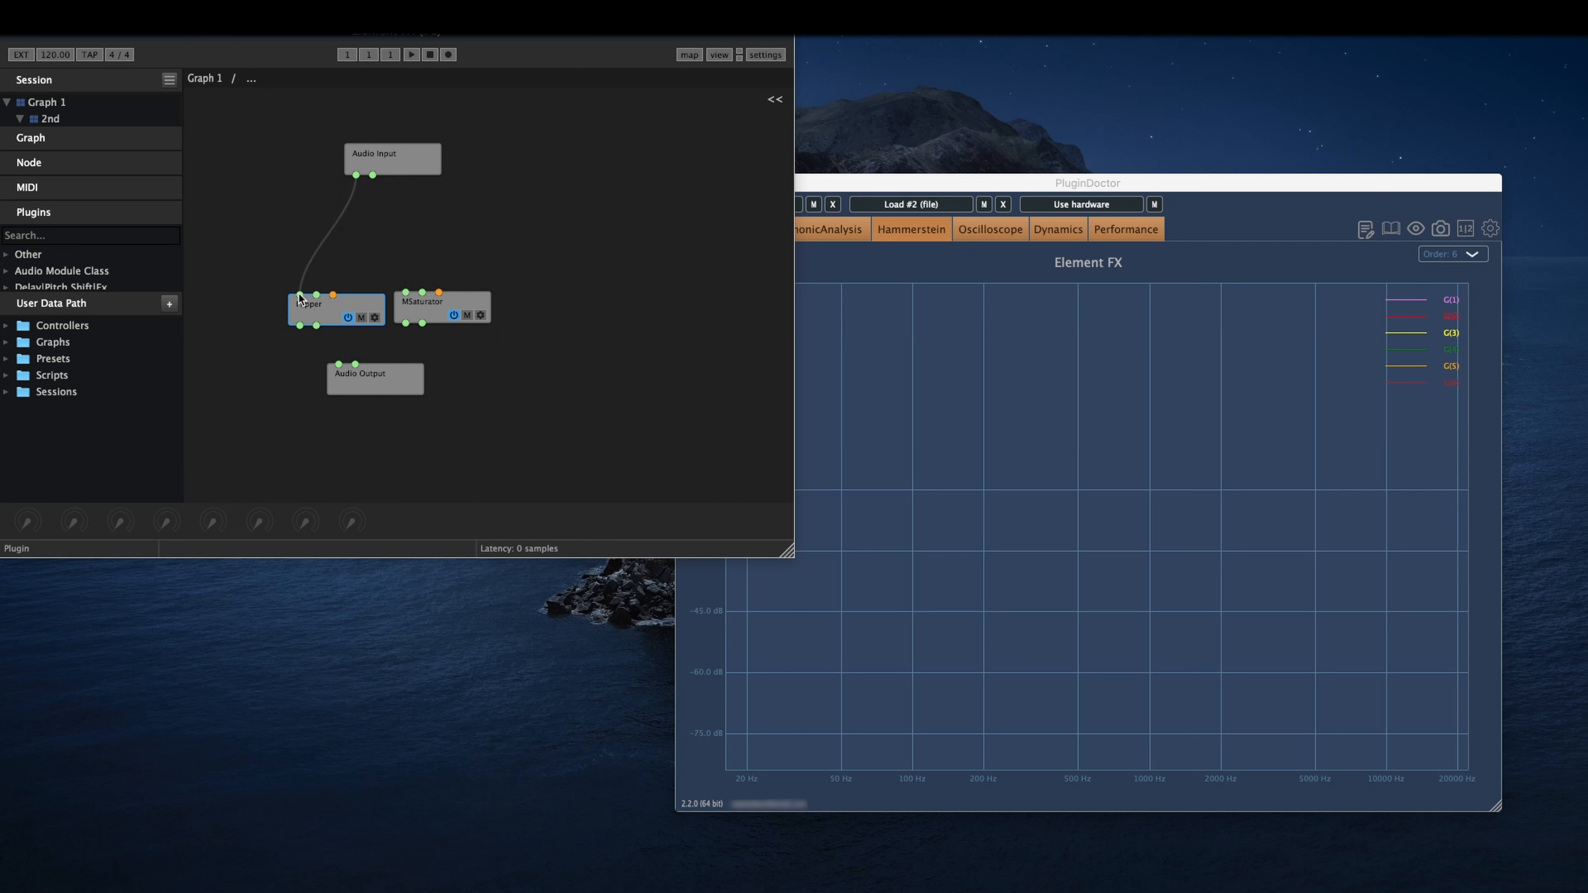
left_click_drag(356, 175, 405, 292)
left_click_drag(351, 360, 340, 366)
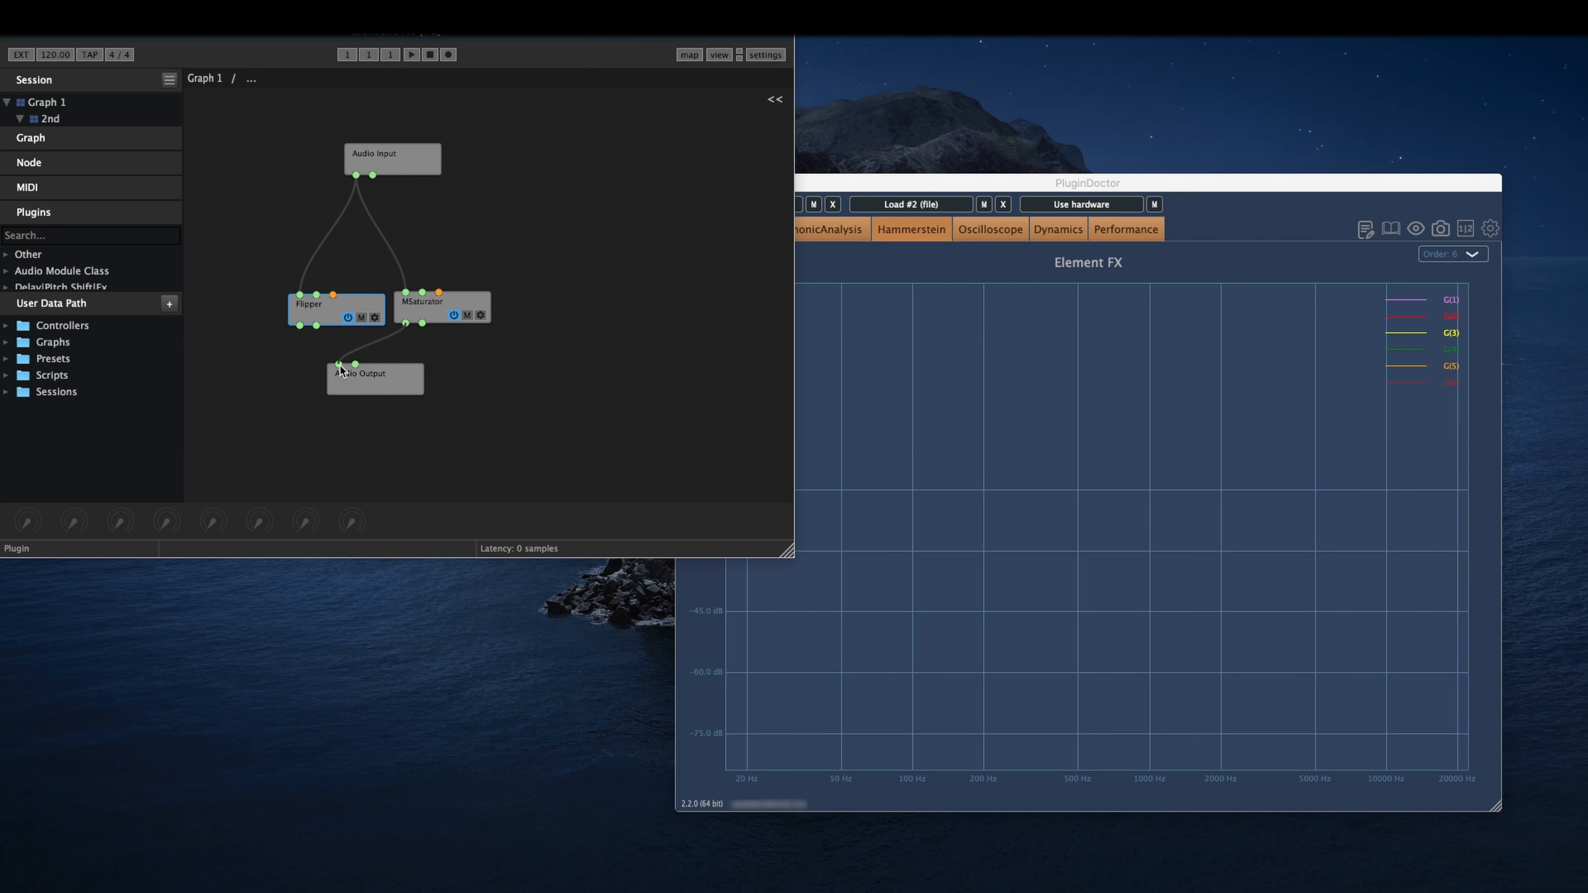
- Switch PluginDoctor to HarmonicAnalysis and connect Flipper's first output to the first channel of Audio Output
left_click(1106, 366)
left_click(842, 233)
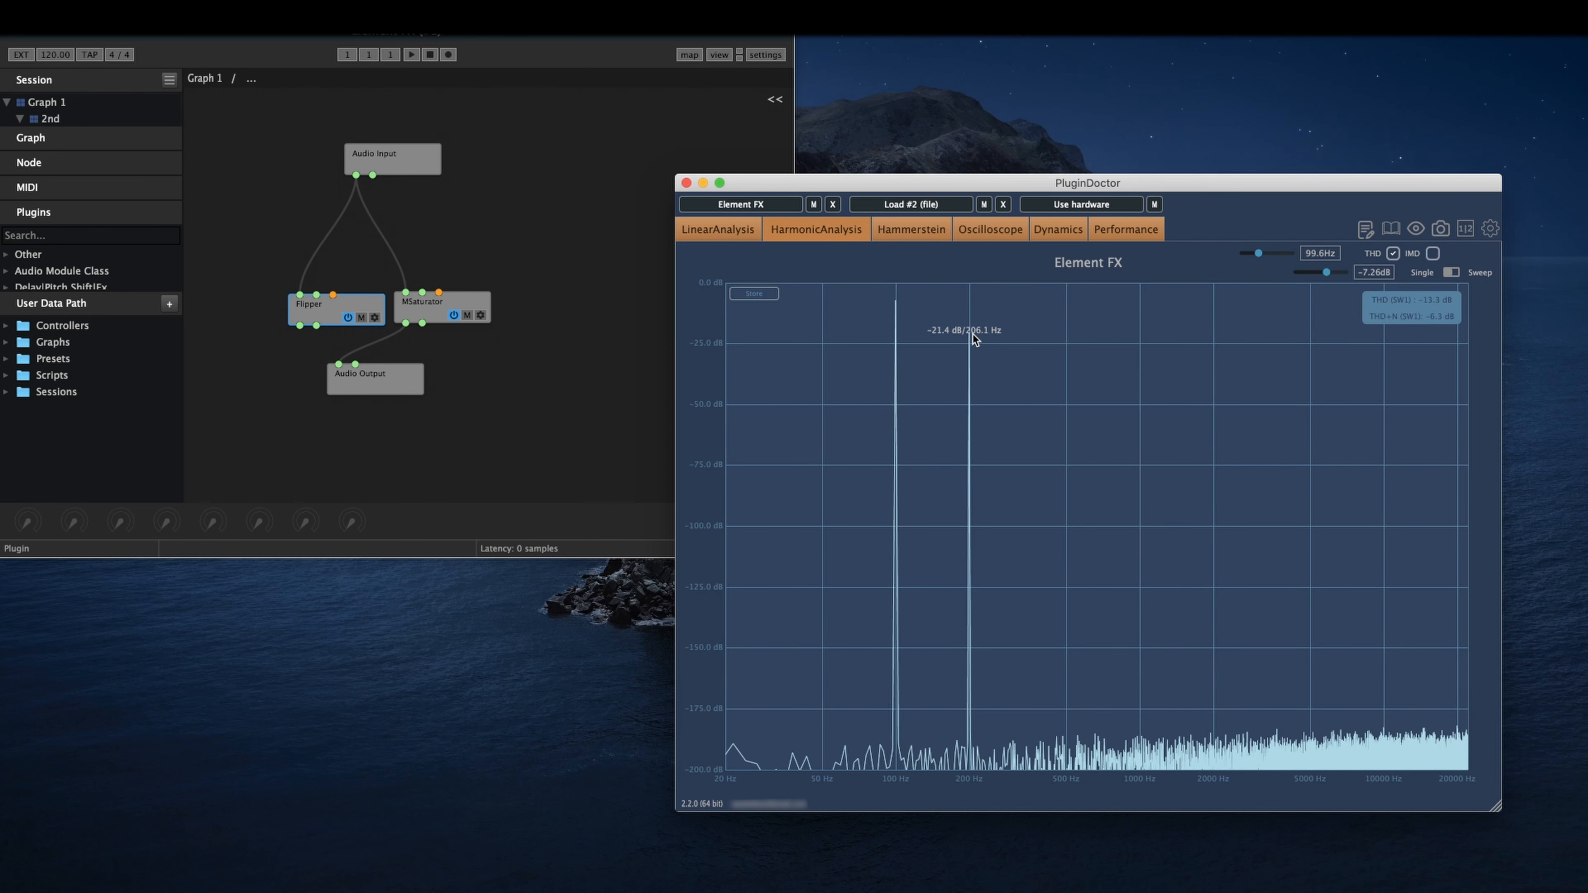
left_click_drag(300, 329, 338, 366)
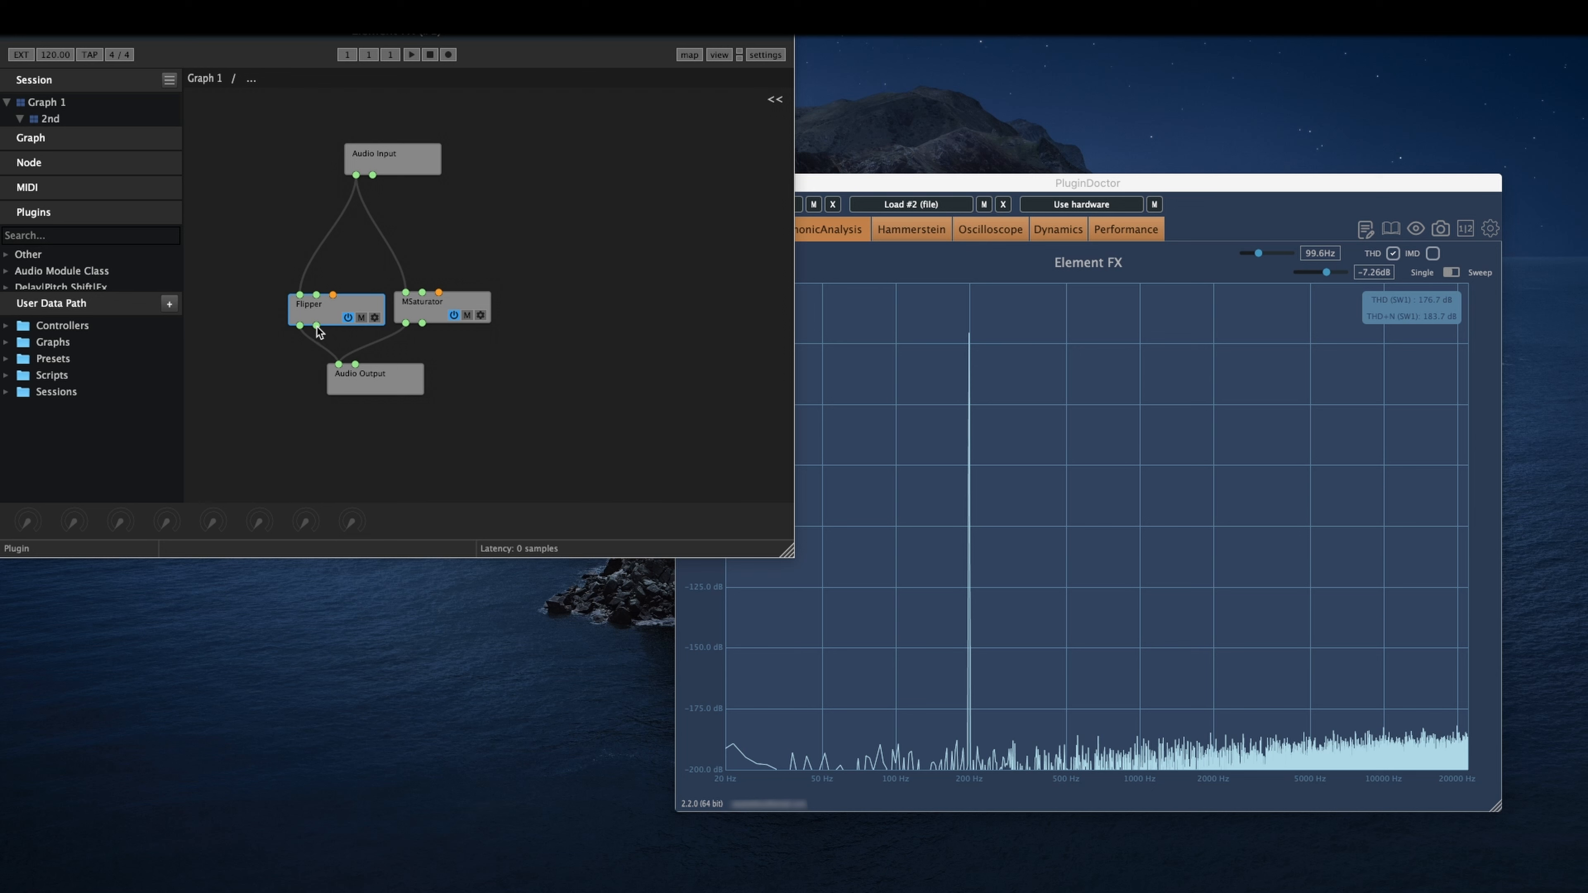
- Connect the second outputs of Flipper and MSaturator to Audio Output's second channel, and disconnect Audio Input from both plugins
left_click_drag(316, 326, 359, 372)
mouse_move(390, 242)
left_mouse_down()
mouse_move(366, 240)
mouse_move(380, 252)
left_mouse_up()
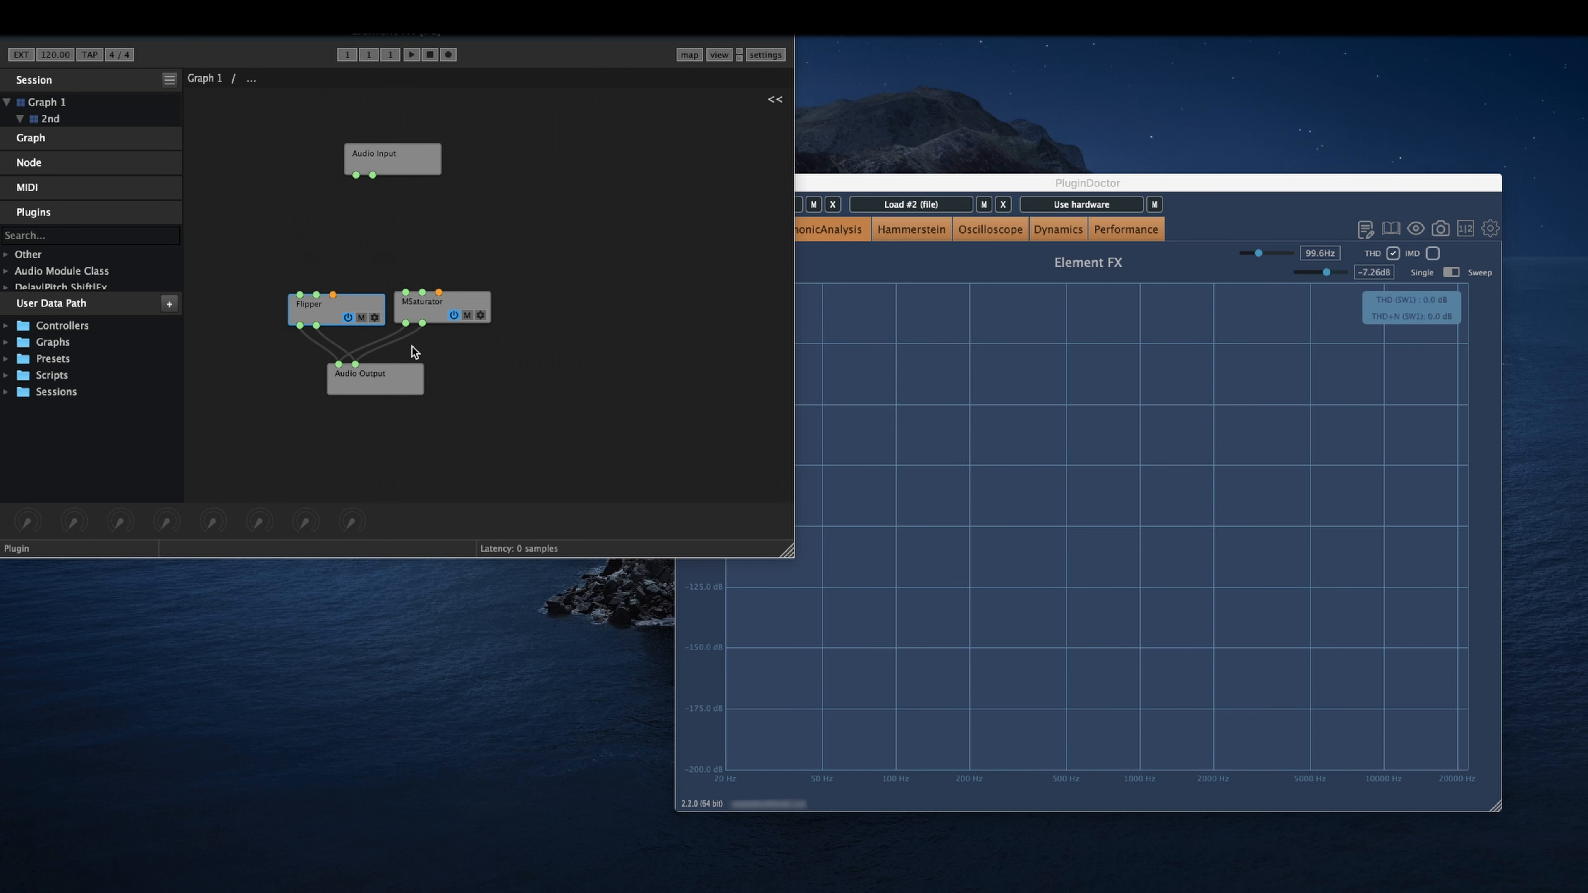
- Spread Audio Input, Flipper, MSaturator and Audio Output apart to make room between the input and the plugins
left_click_drag(403, 375, 389, 414)
left_click(367, 332)
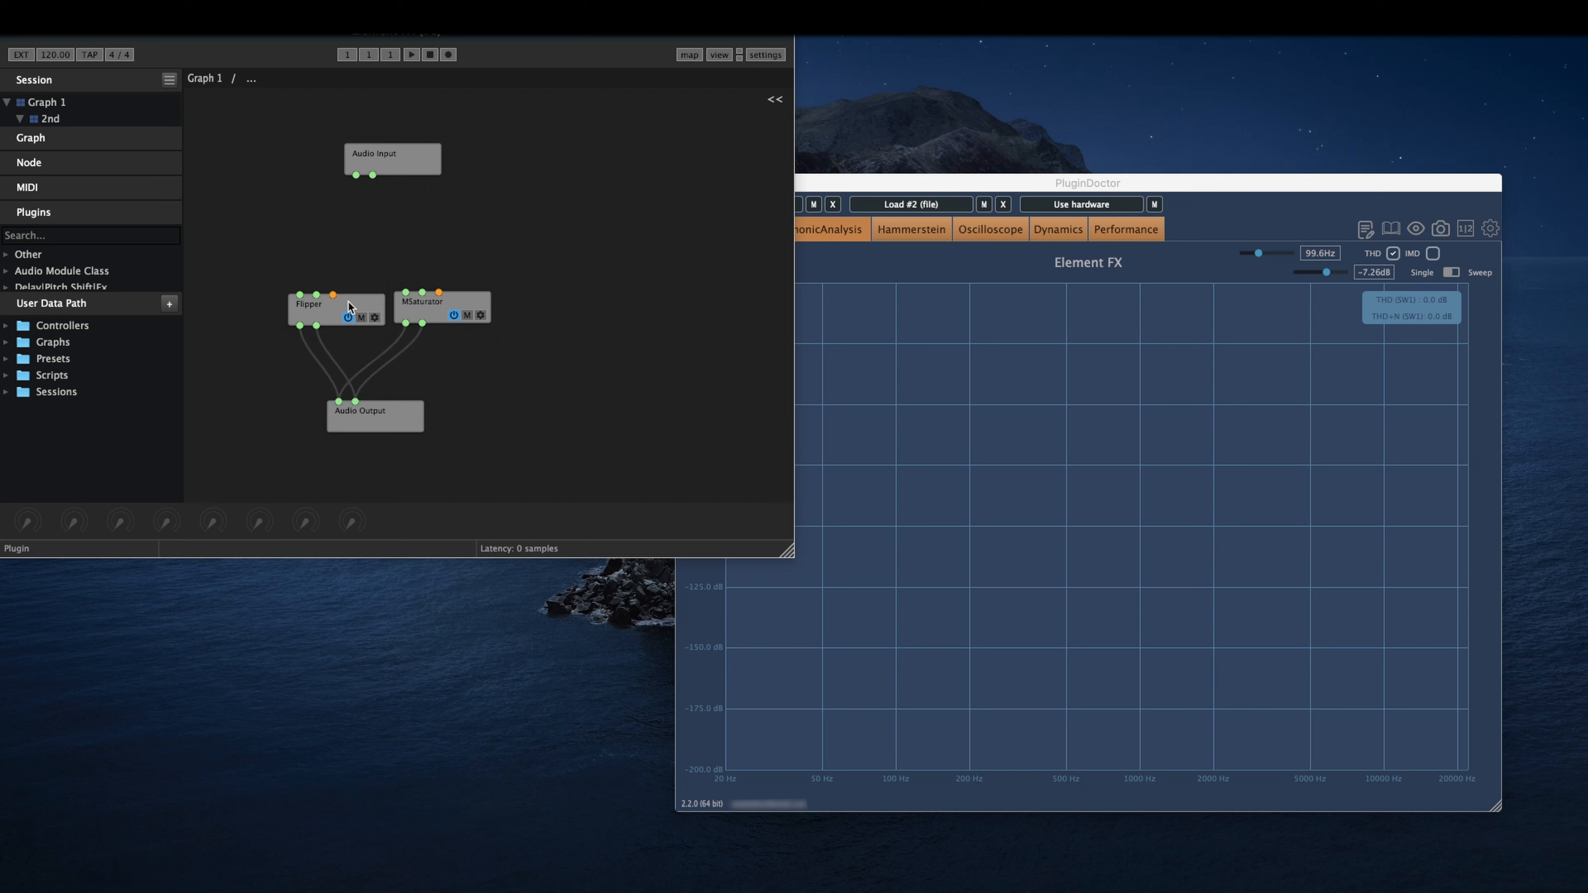
left_click_drag(348, 306, 341, 316)
left_click_drag(439, 309, 445, 319)
left_click_drag(382, 159, 386, 145)
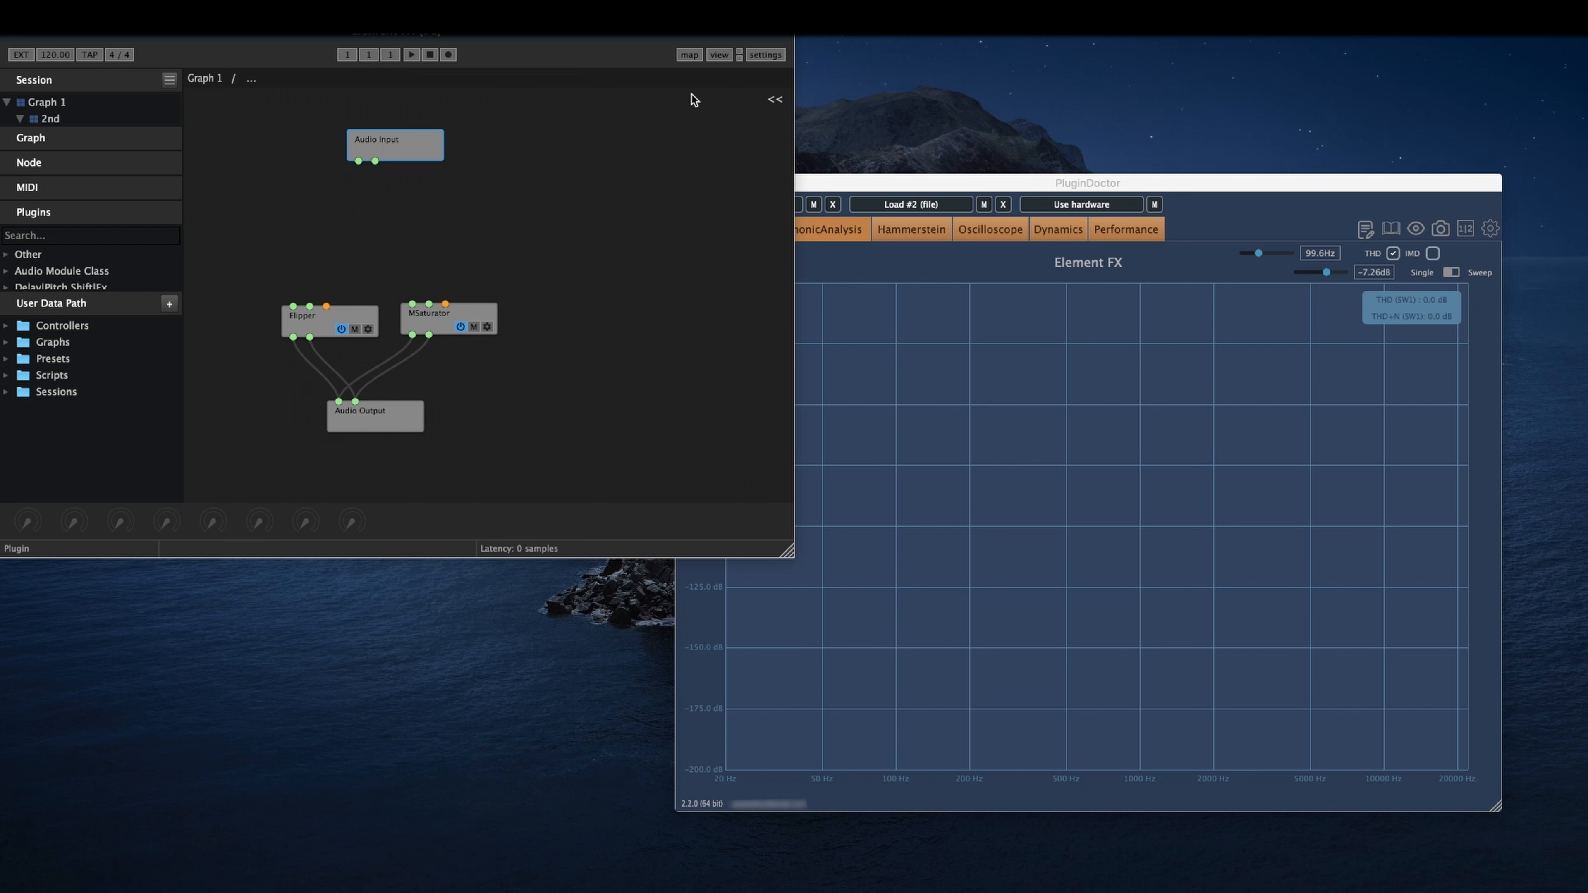
left_click(763, 55)
left_click(791, 117)
- Add Element's EQ Filter to the 2nd graph and place it between Audio Input and Flipper
right_click(416, 209)
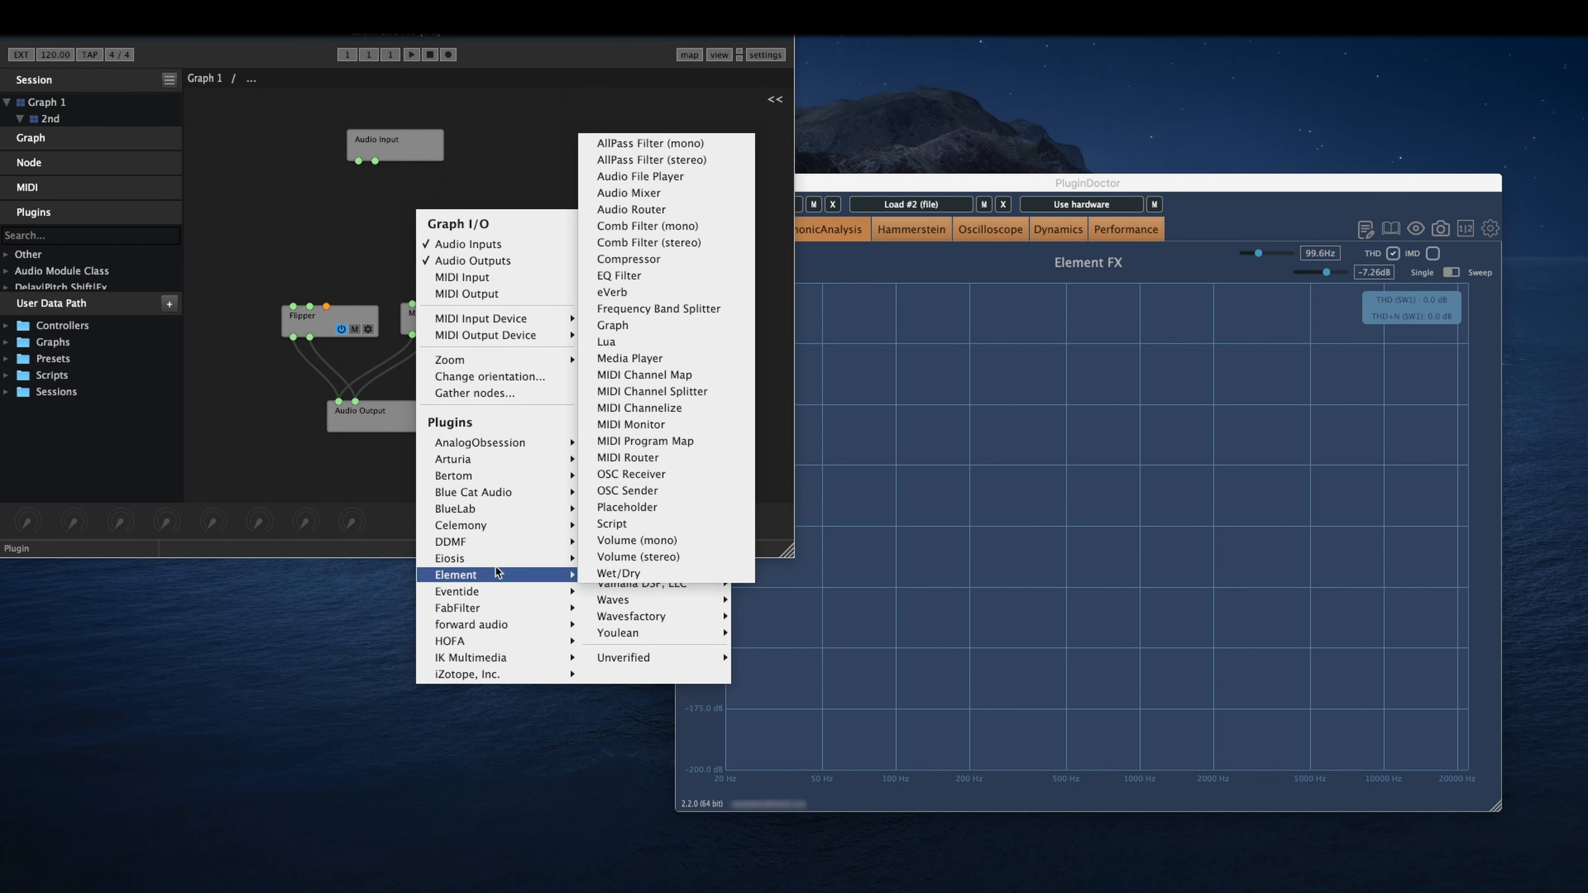
mouse_move(494, 575)
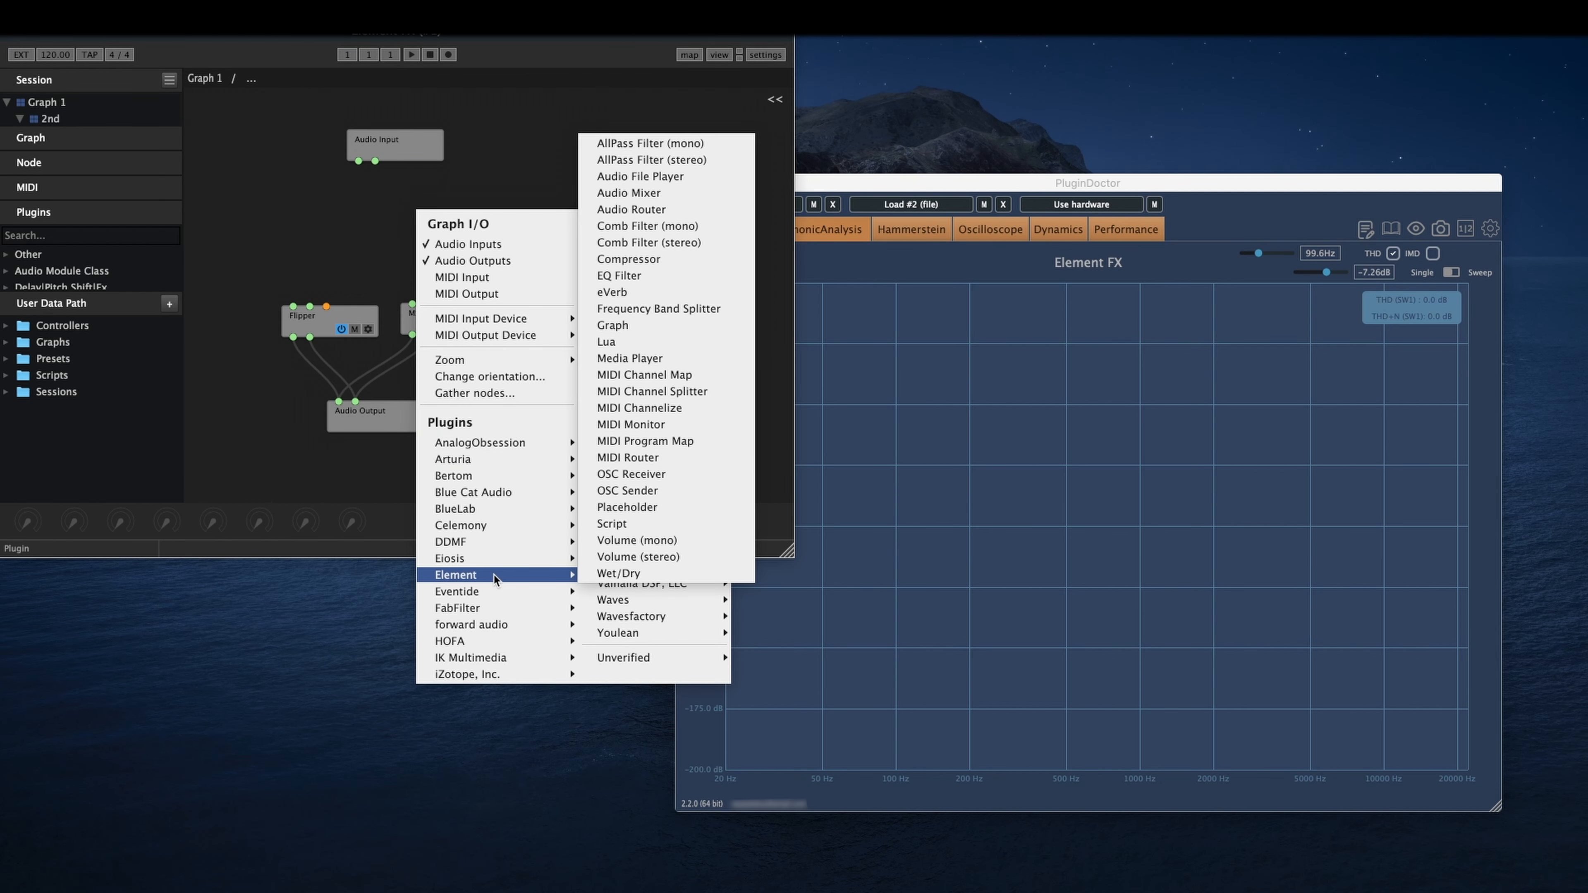
left_click(657, 280)
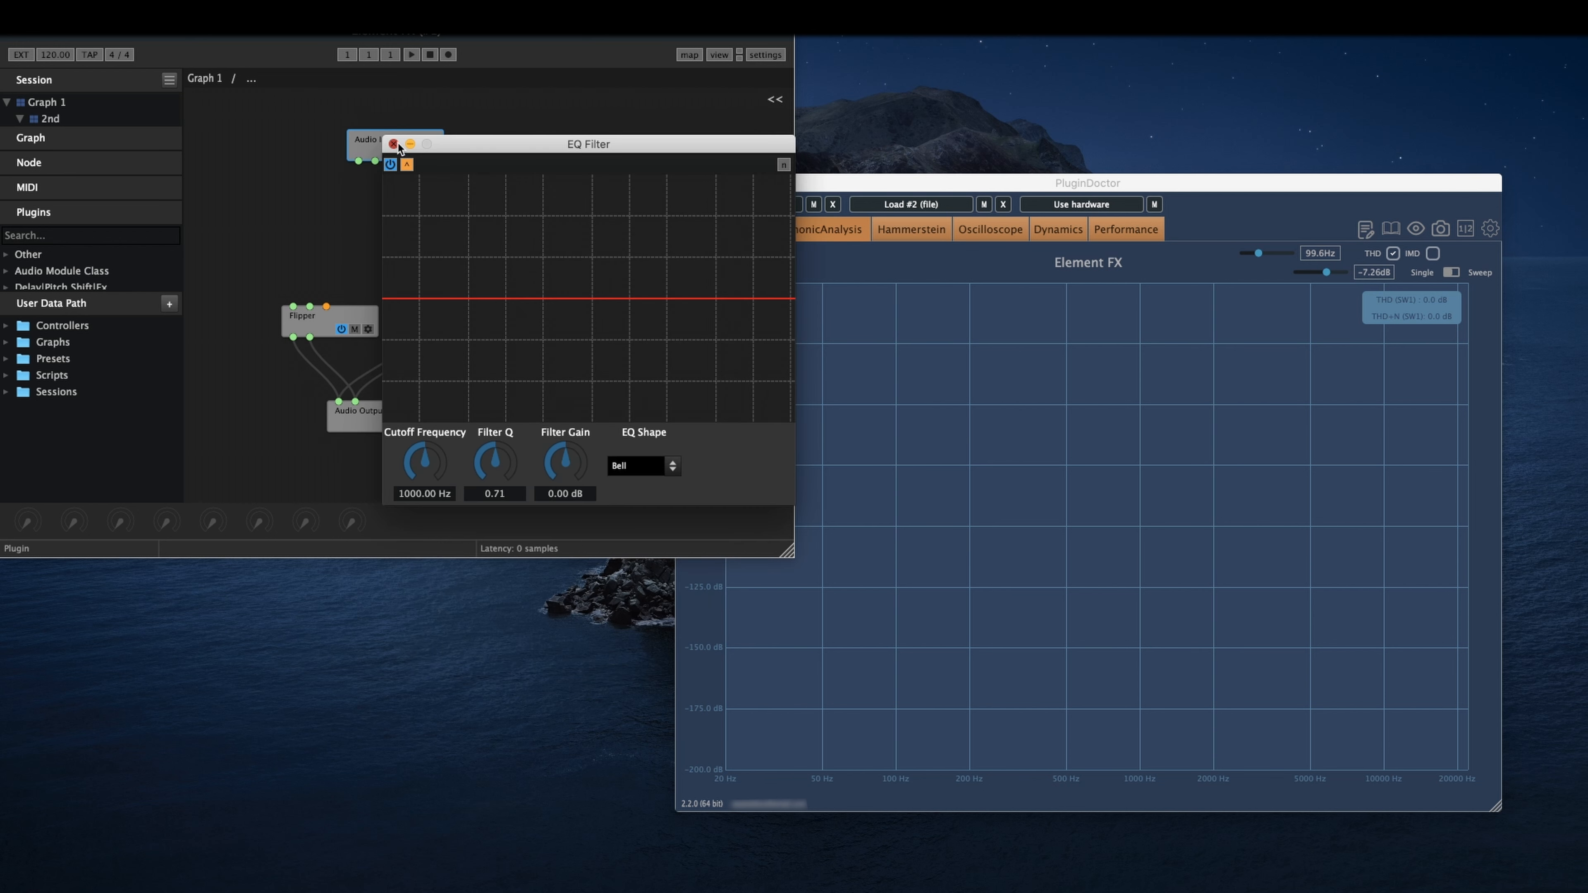
left_click(394, 145)
left_click_drag(524, 289, 361, 222)
- Duplicate Flipper, place the copy beside EQ Filter, and route Audio Input's first channel through EQ Filter to Audio Output
right_click(300, 321)
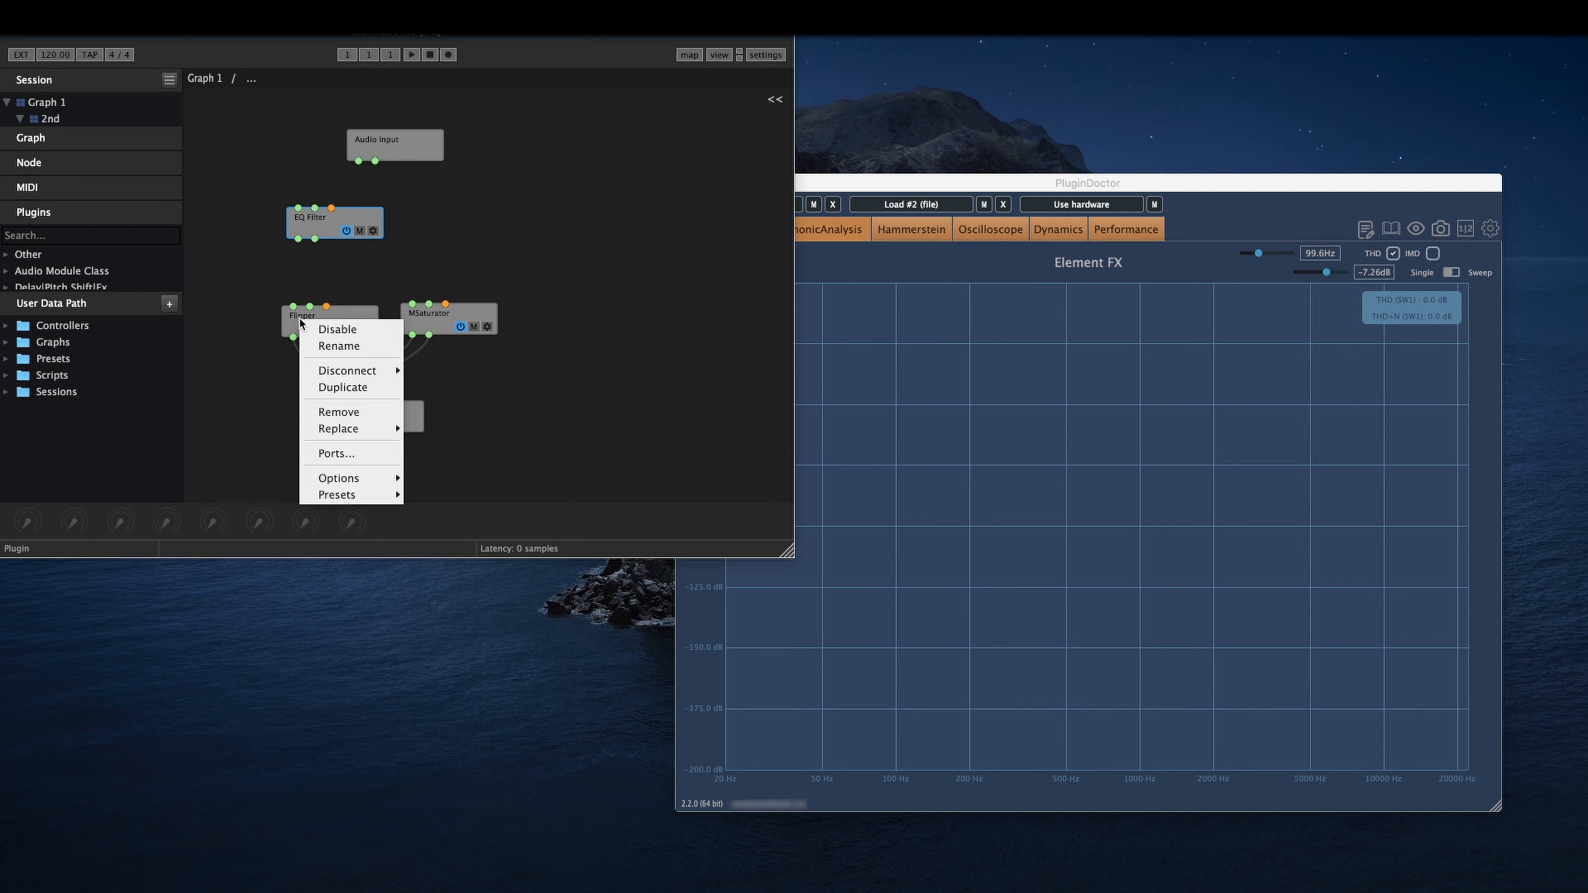
left_click(339, 387)
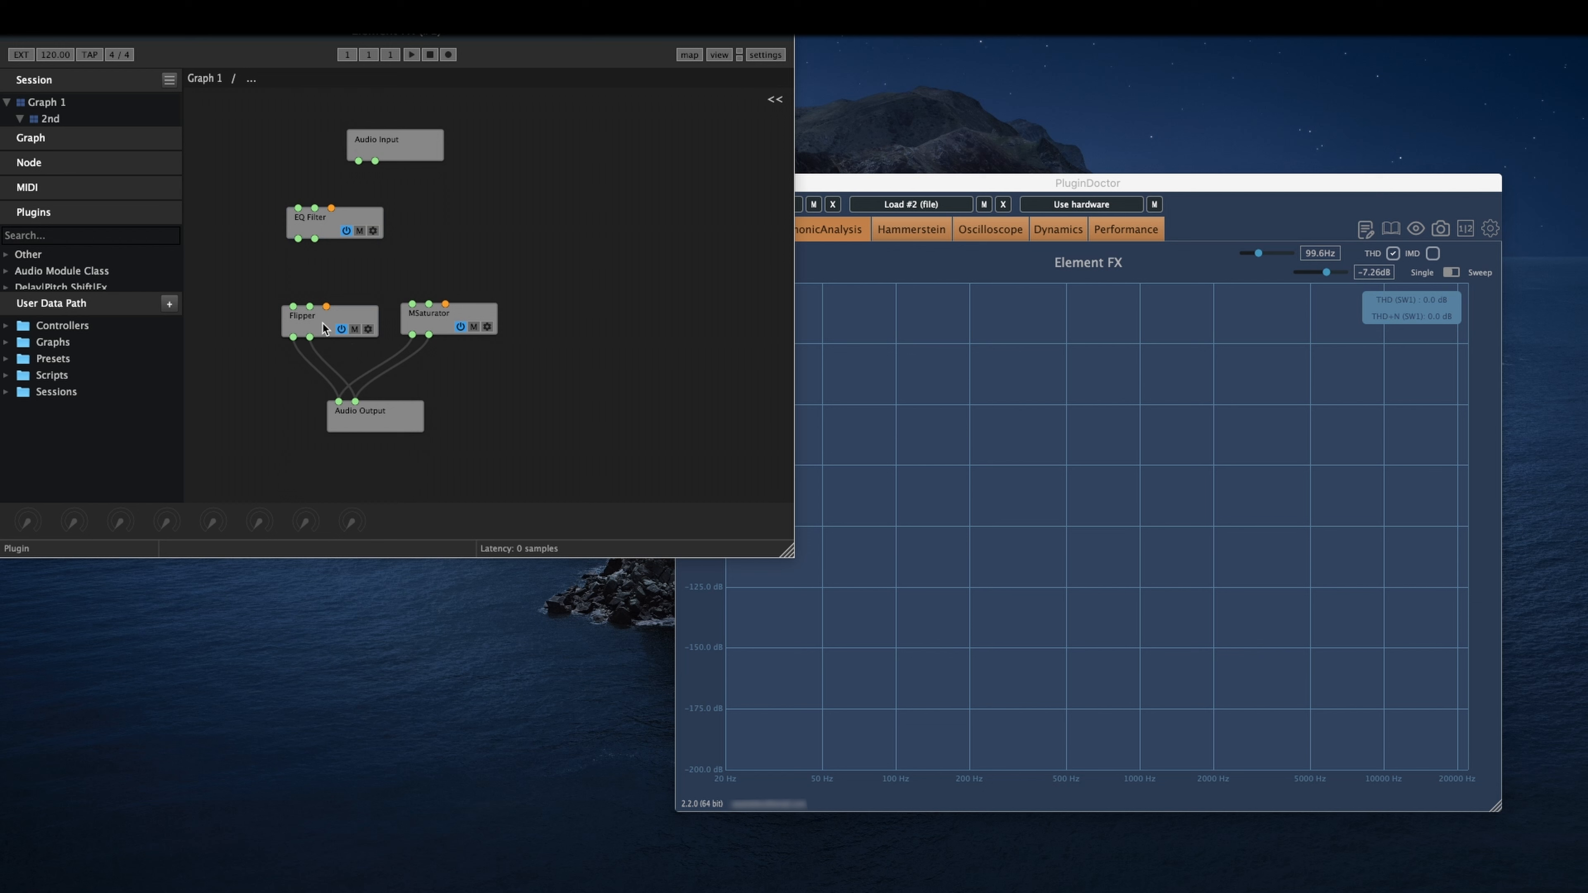
left_click_drag(420, 241, 367, 222)
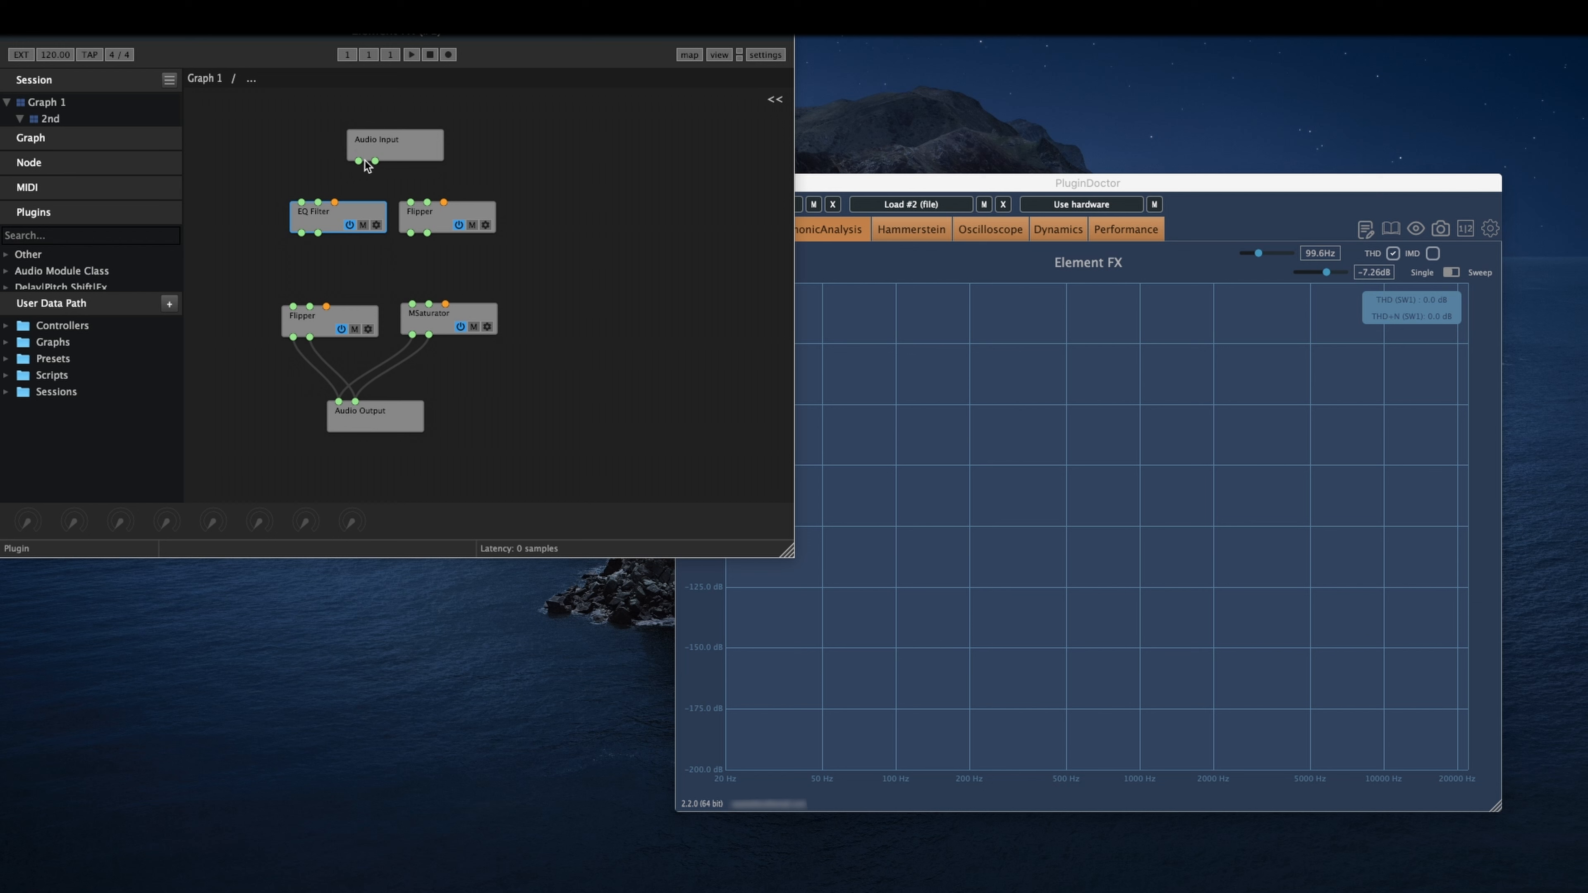
left_click_drag(359, 162, 338, 402)
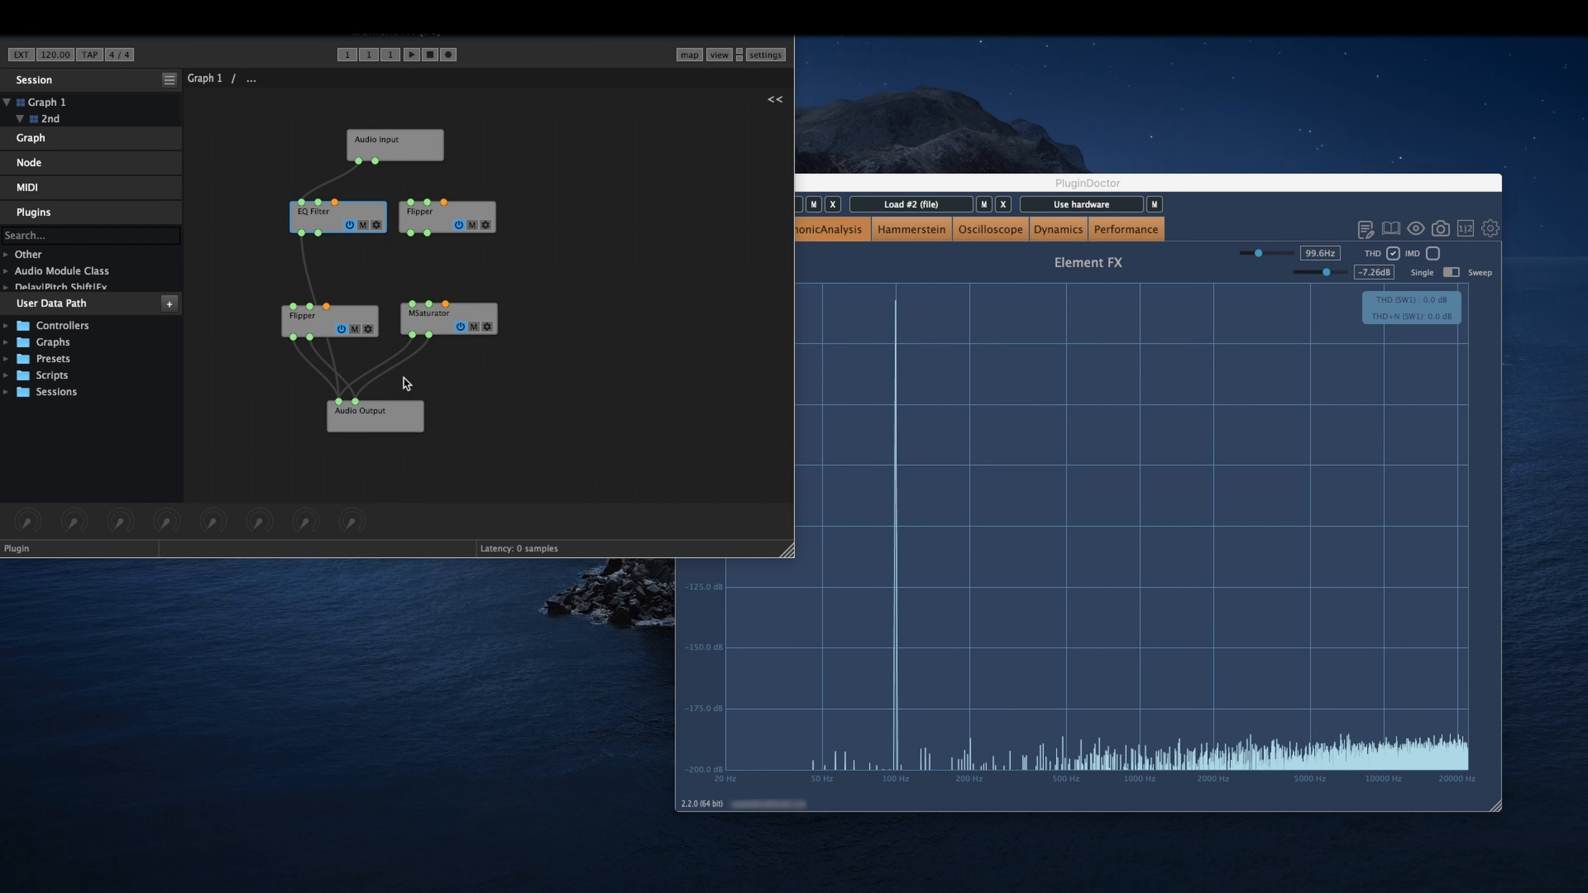
- Switch PluginDoctor to LinearAnalysis and set the EQ Filter's gain to 5.94 dB
left_click(934, 274)
left_click(694, 229)
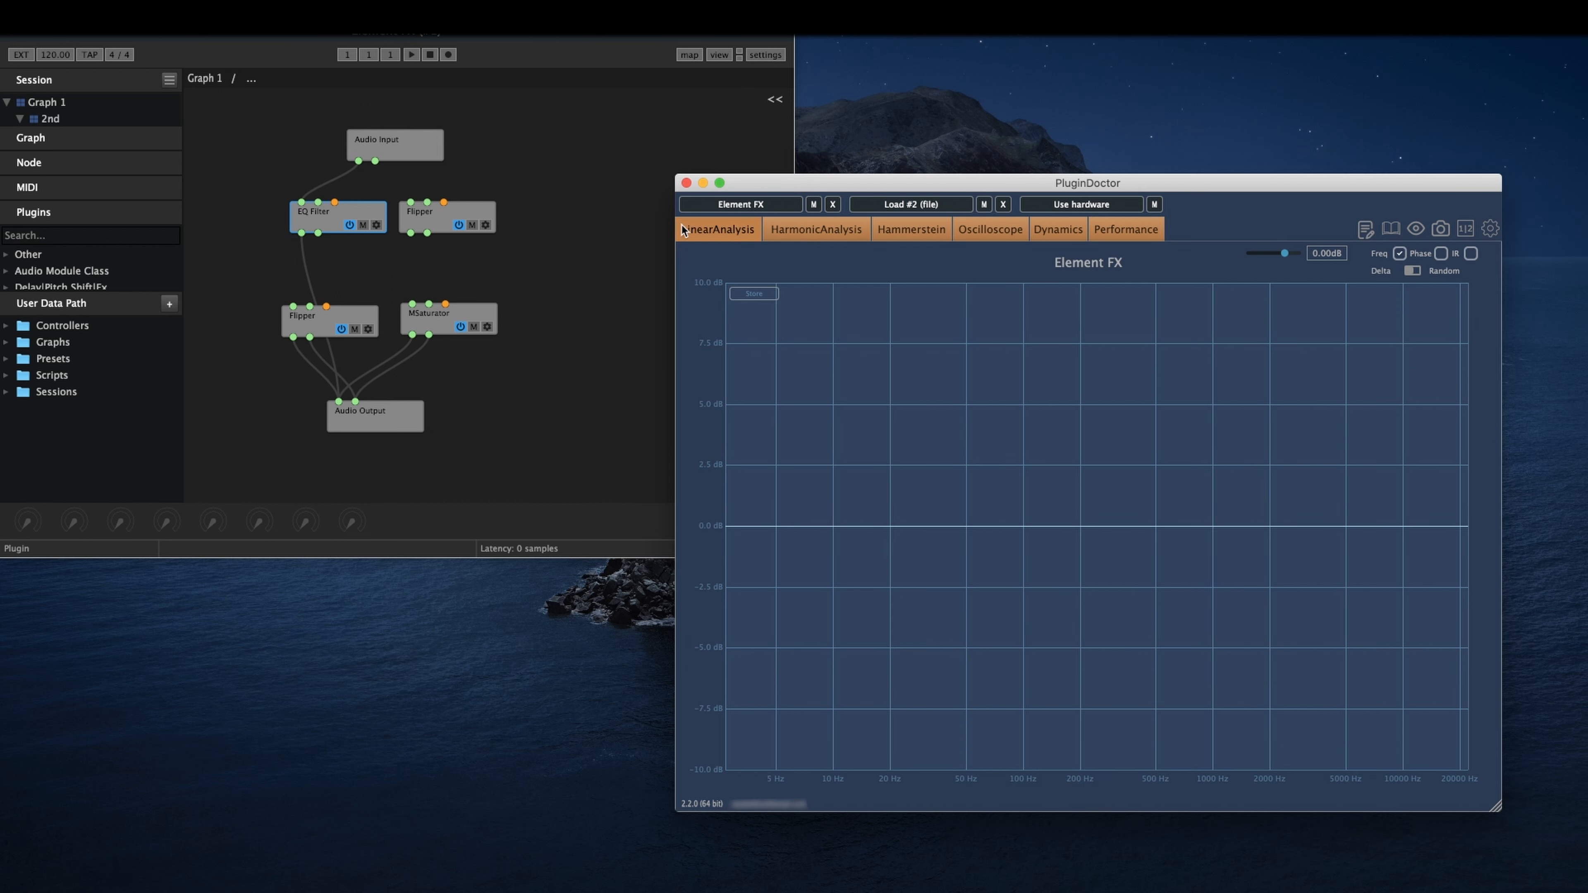
left_click(536, 277)
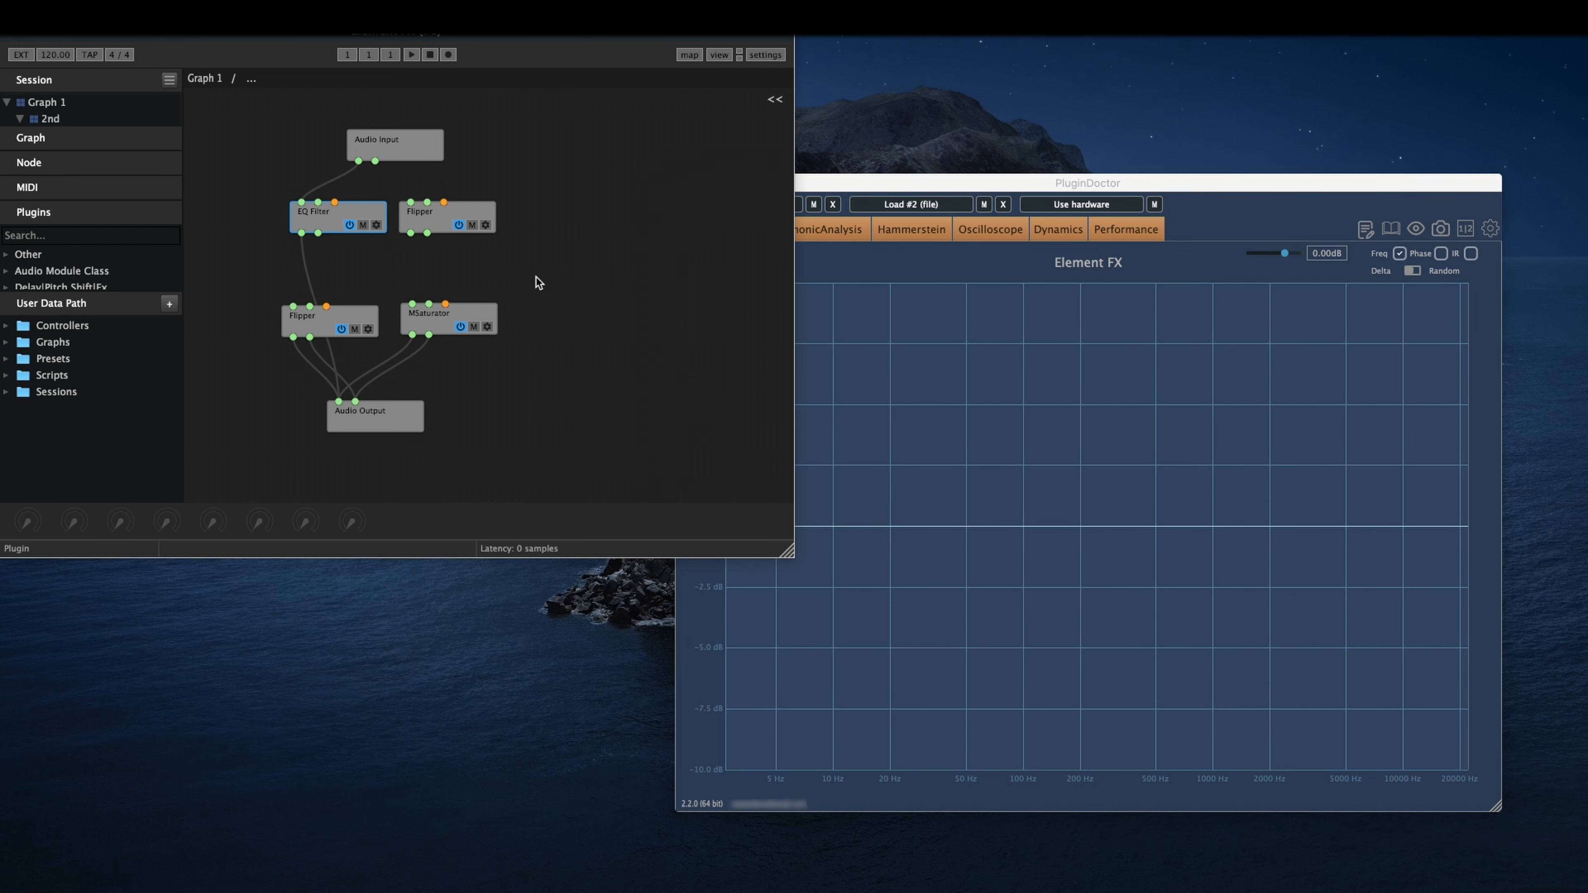
double_click(323, 217)
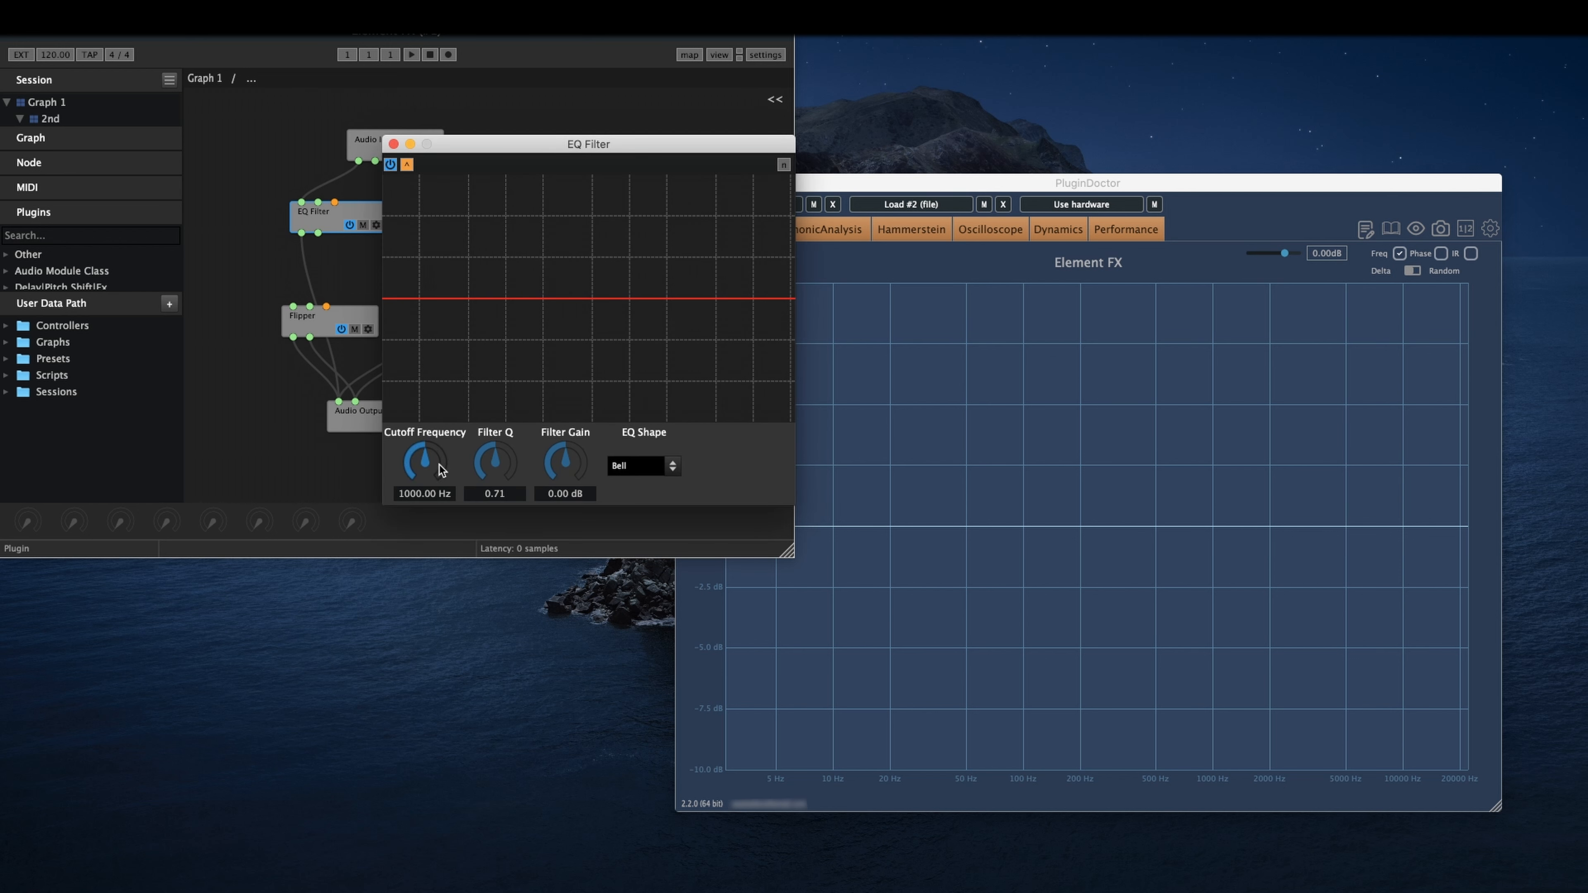
left_click_drag(554, 470, 616, 429)
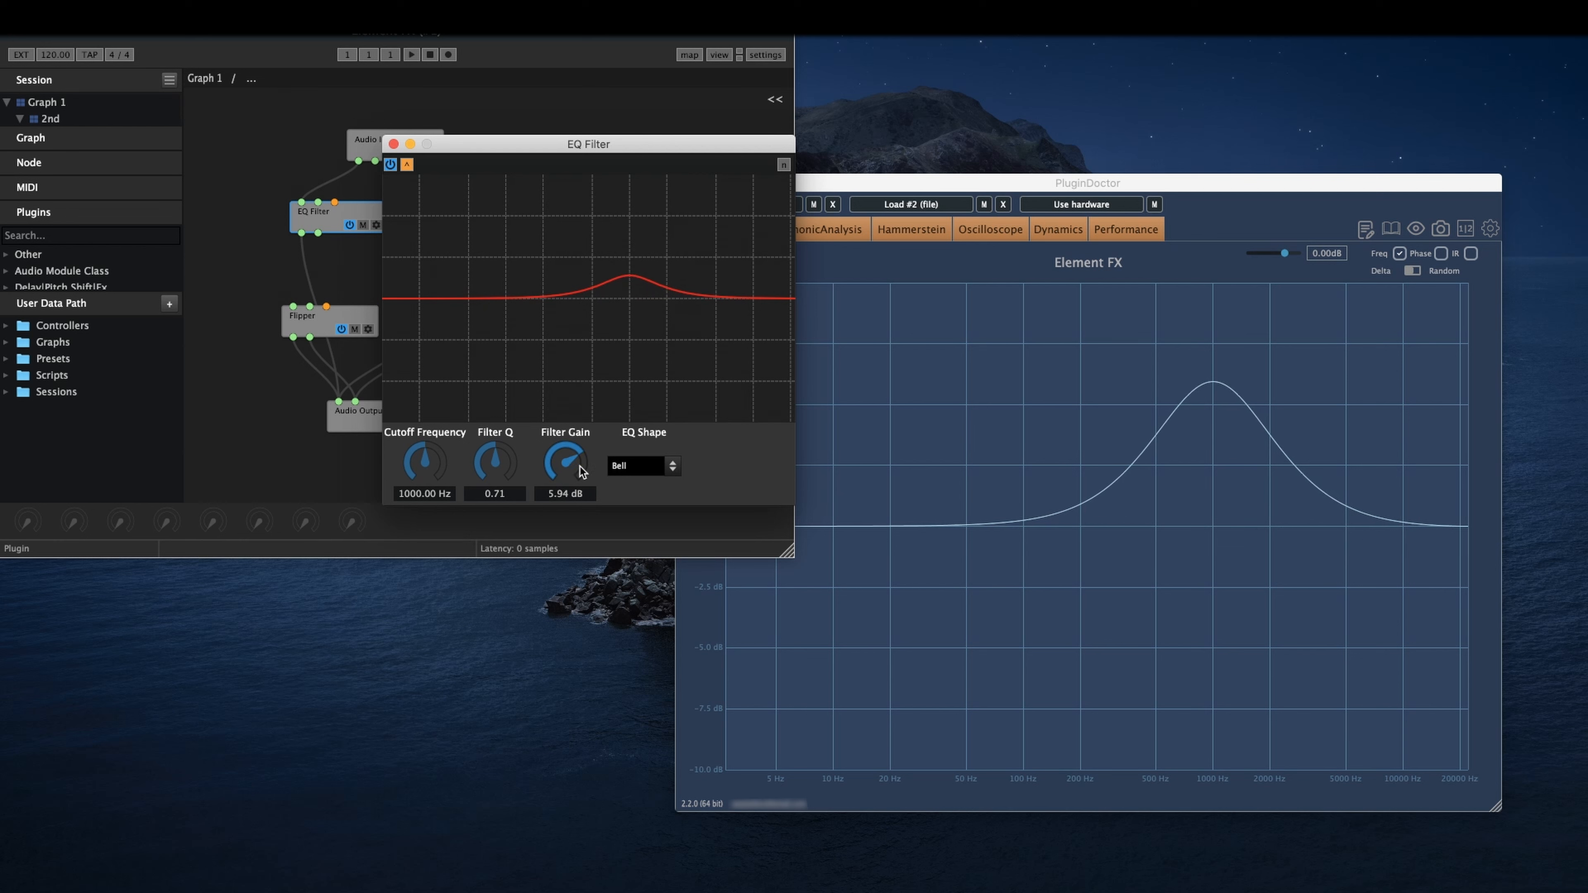
left_click(393, 144)
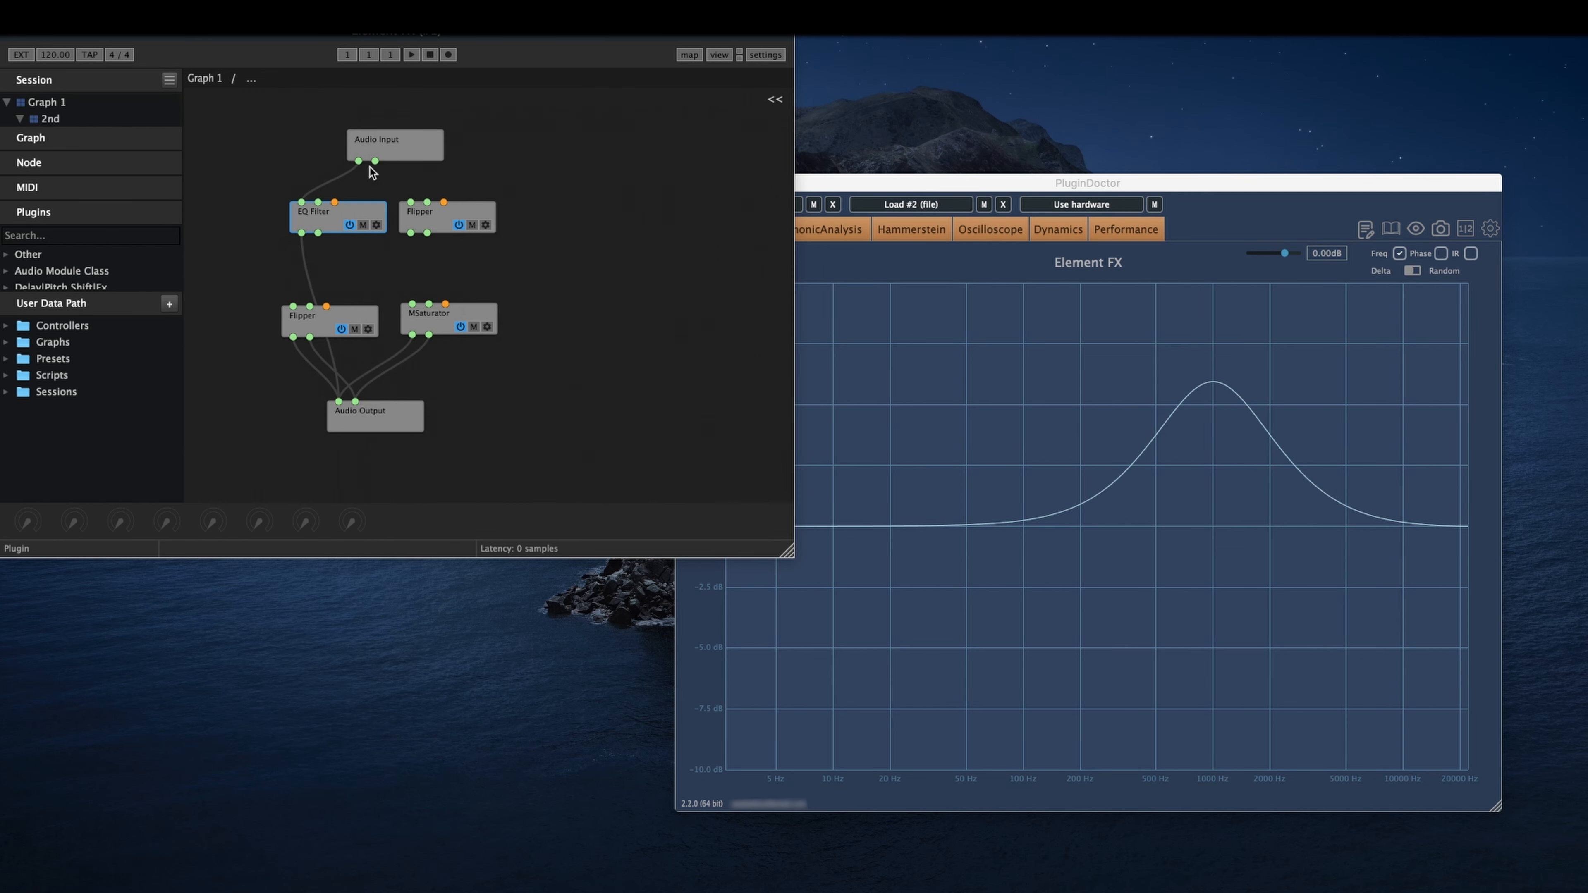
- Try to route Audio Input through the duplicated Flipper to the first channel of Audio Output
left_click_drag(375, 161, 411, 202)
left_click_drag(371, 358, 338, 402)
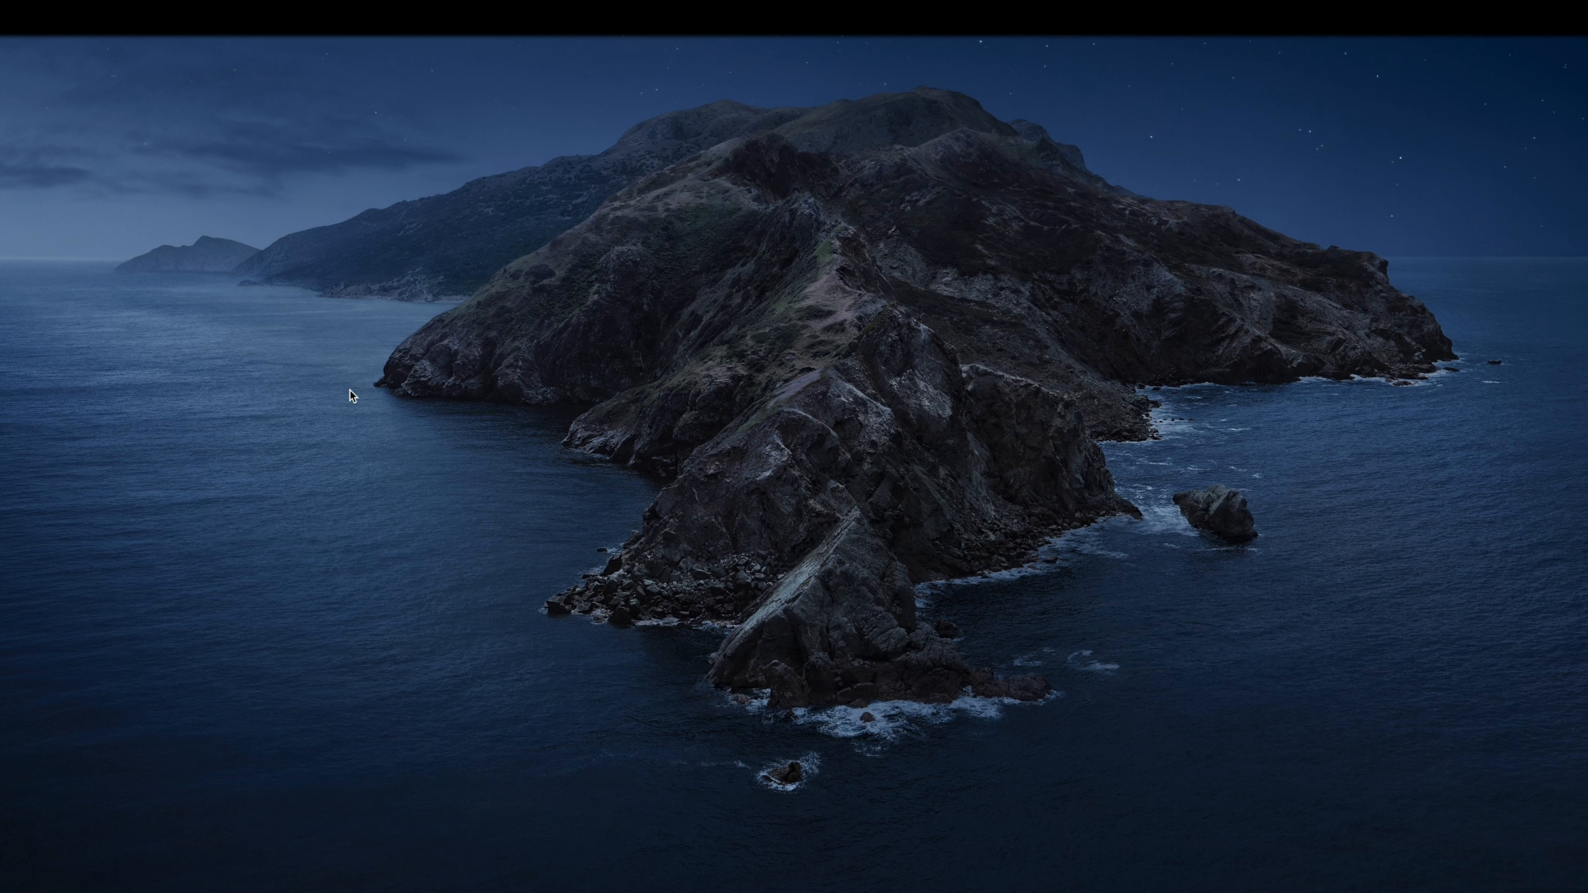
- Relaunch PluginDoctor and load the plugin file KV_ElementFX.vst3 from the VST3 folder into its first slot
key("super+space")
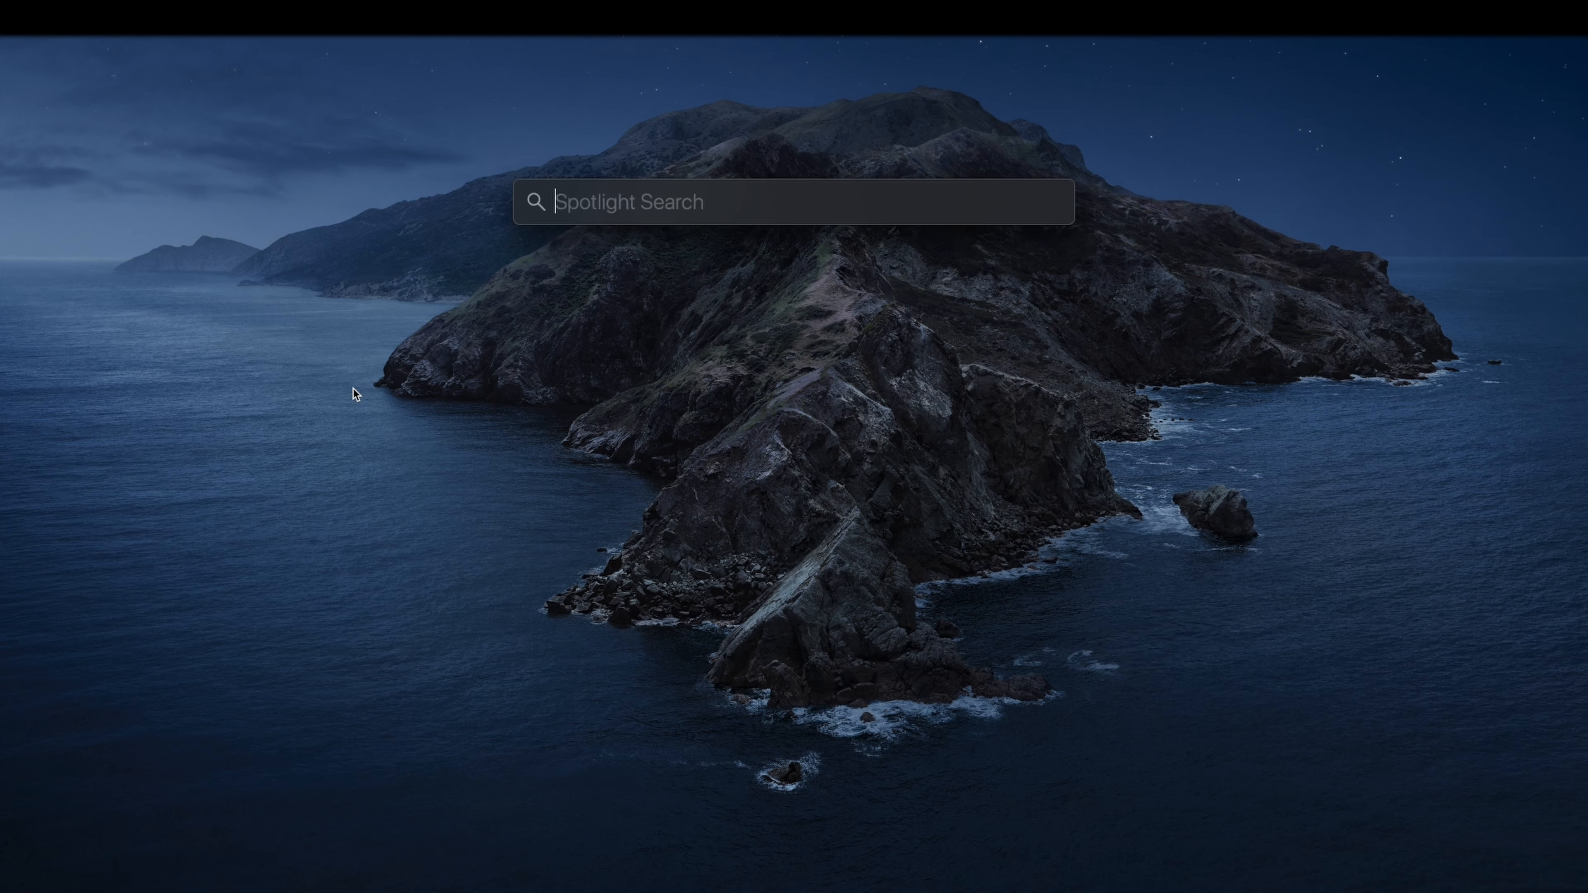
type("plugi")
key("Return")
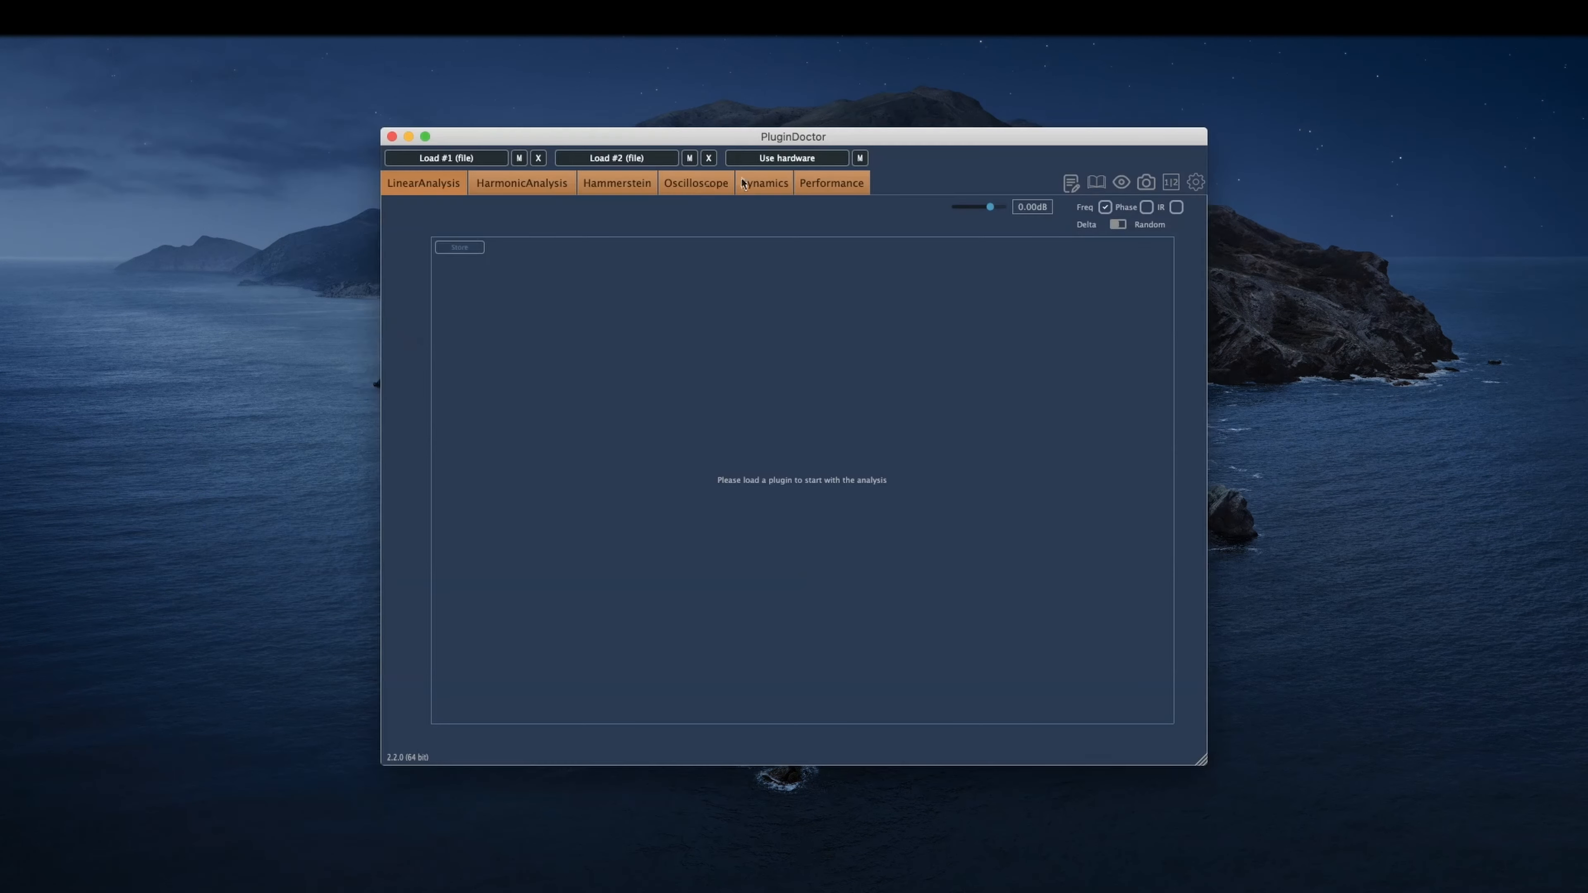
left_click(481, 160)
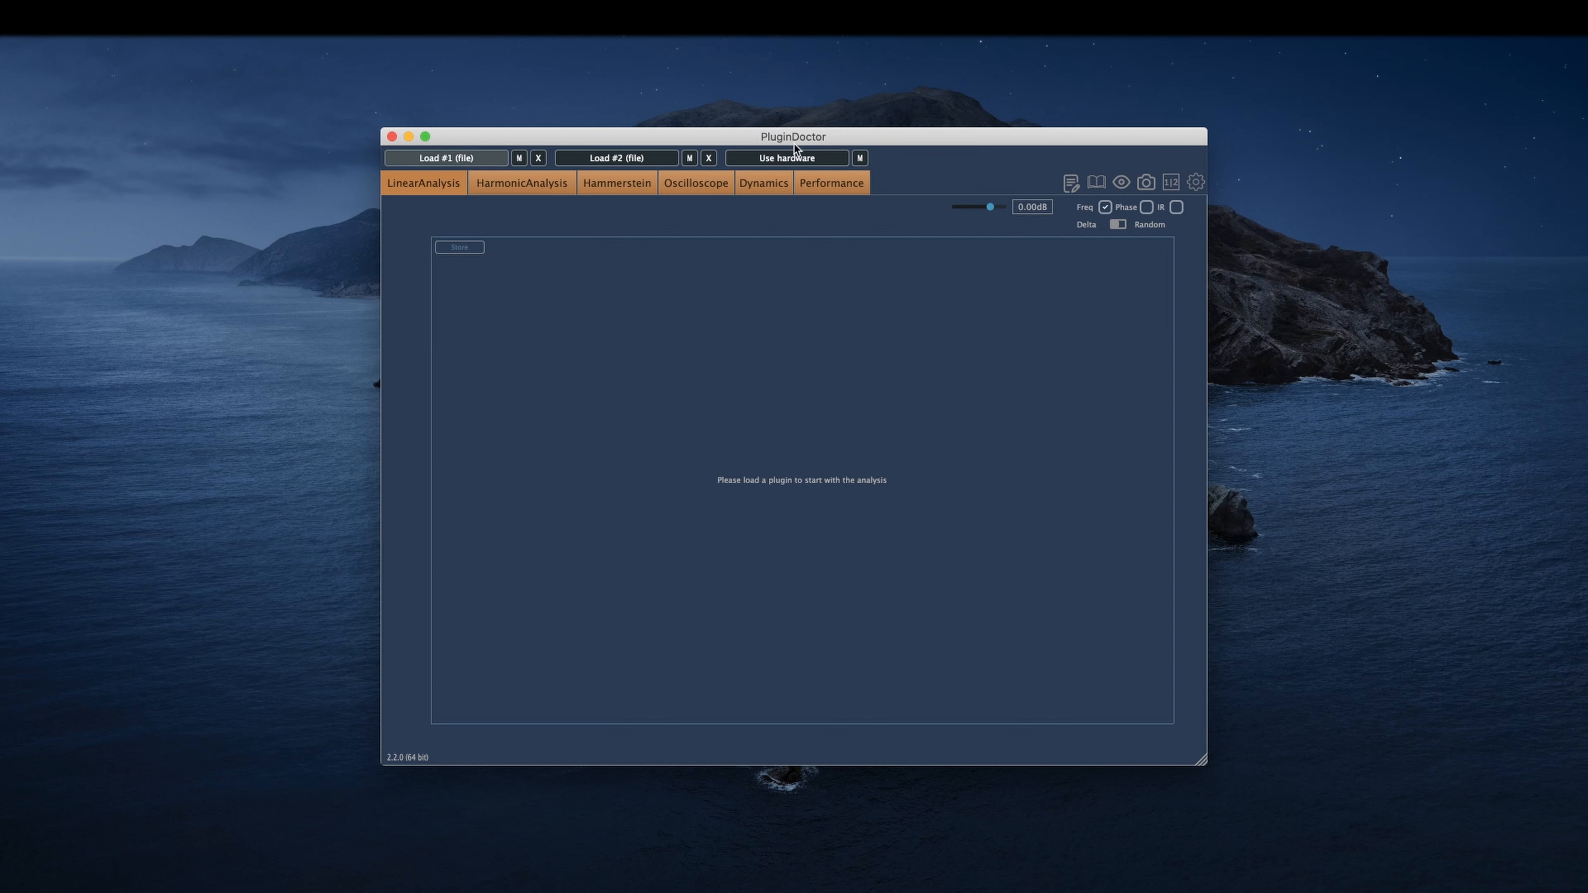
left_click(960, 189)
type("element")
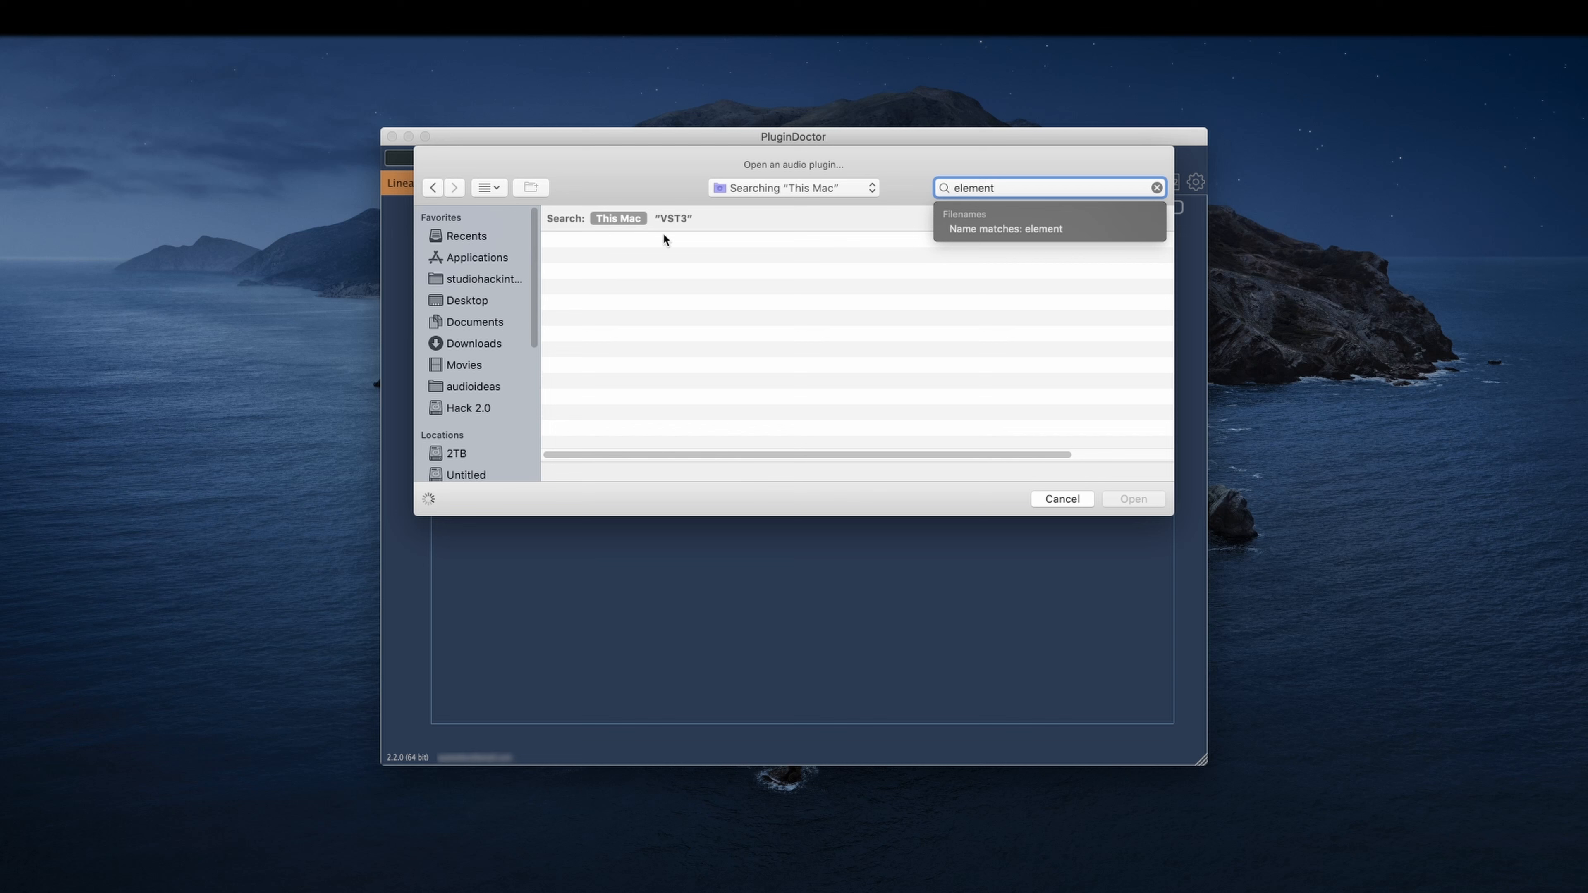
left_click(675, 217)
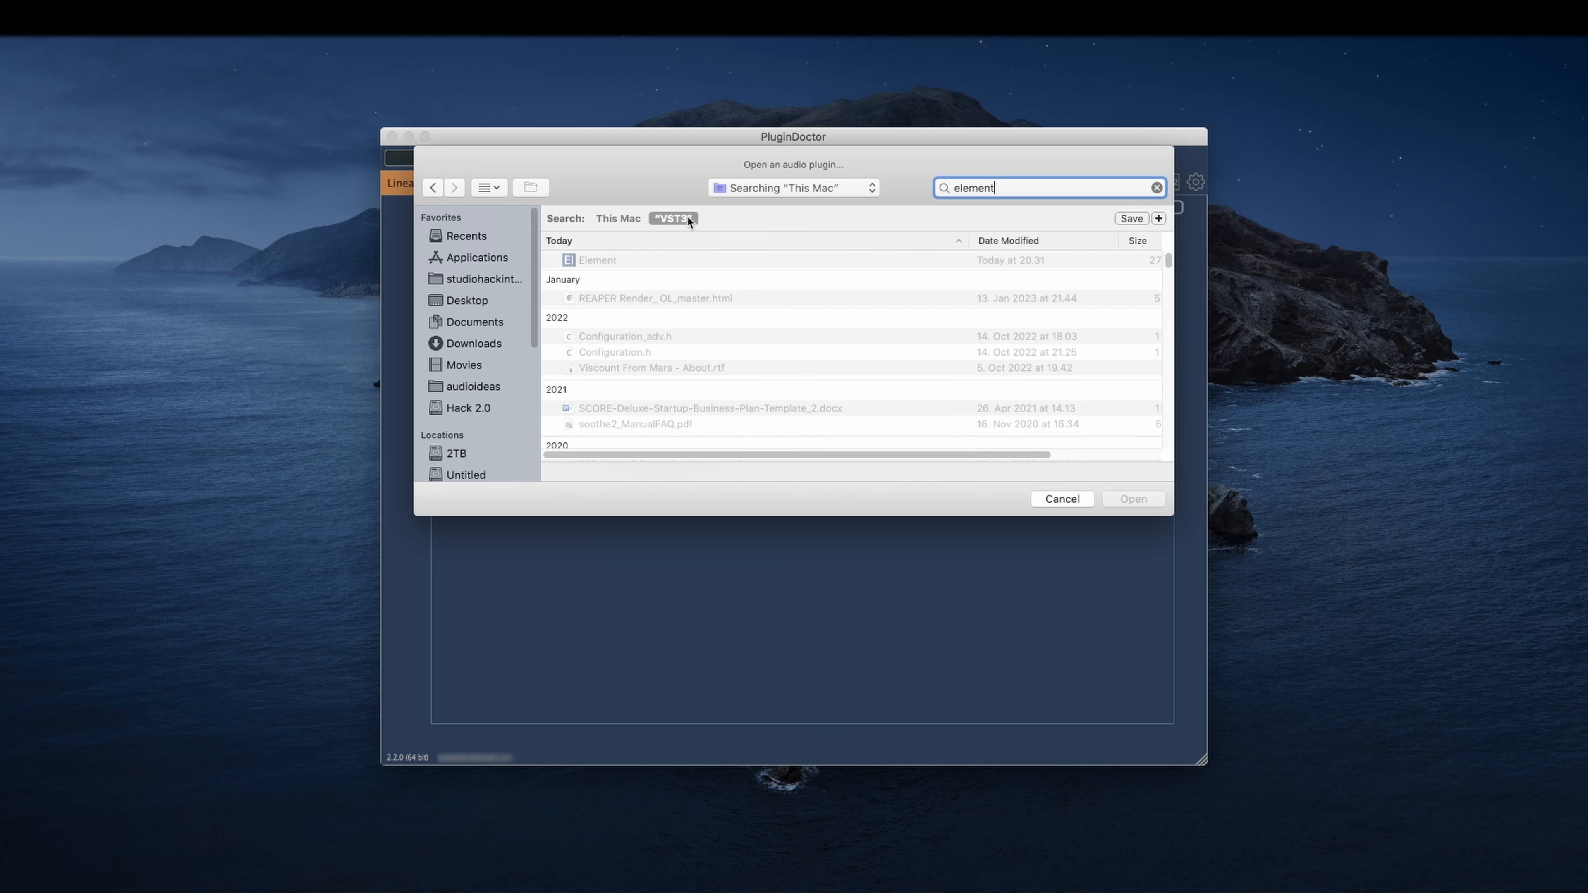
double_click(662, 354)
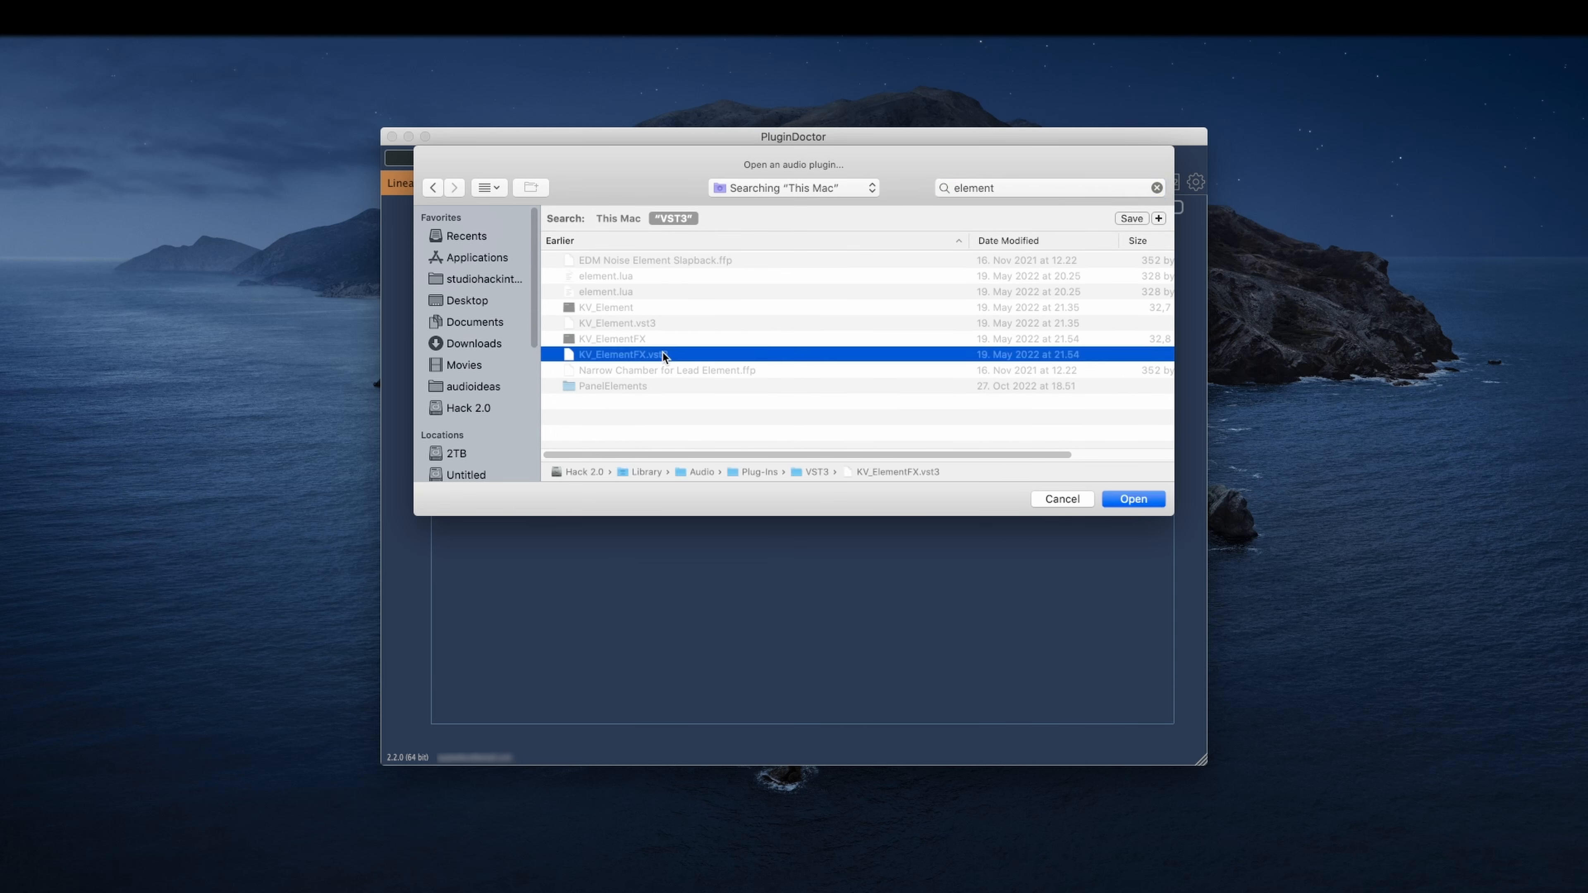
- Open the saved session in Element FX, discarding the current changes, and open the 2nd graph in an enlarged window
left_click(683, 120)
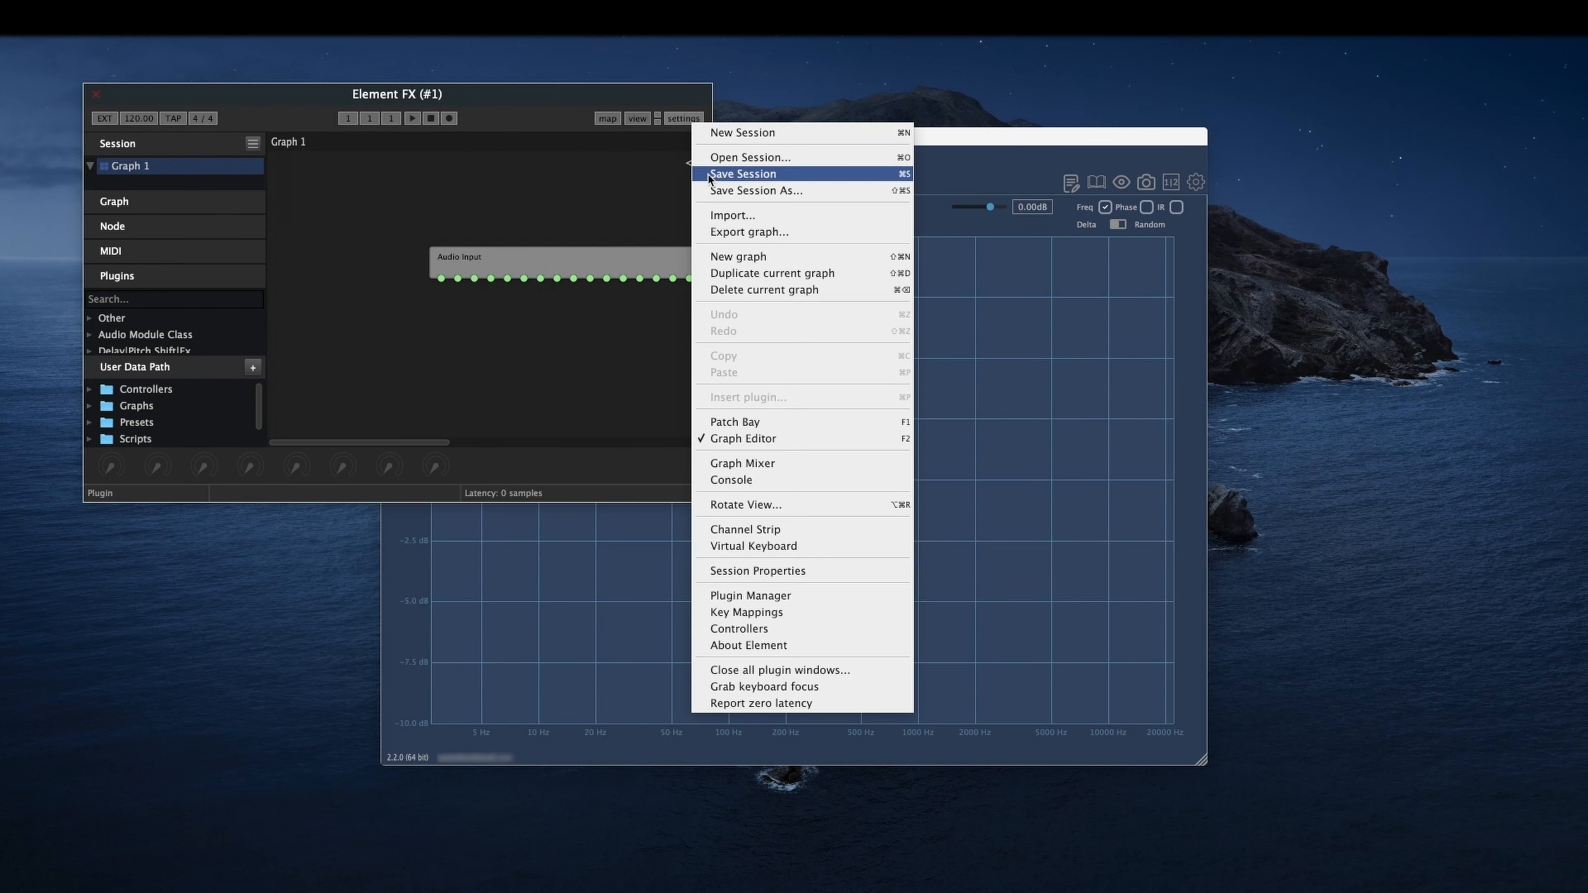
left_click(704, 156)
double_click(595, 210)
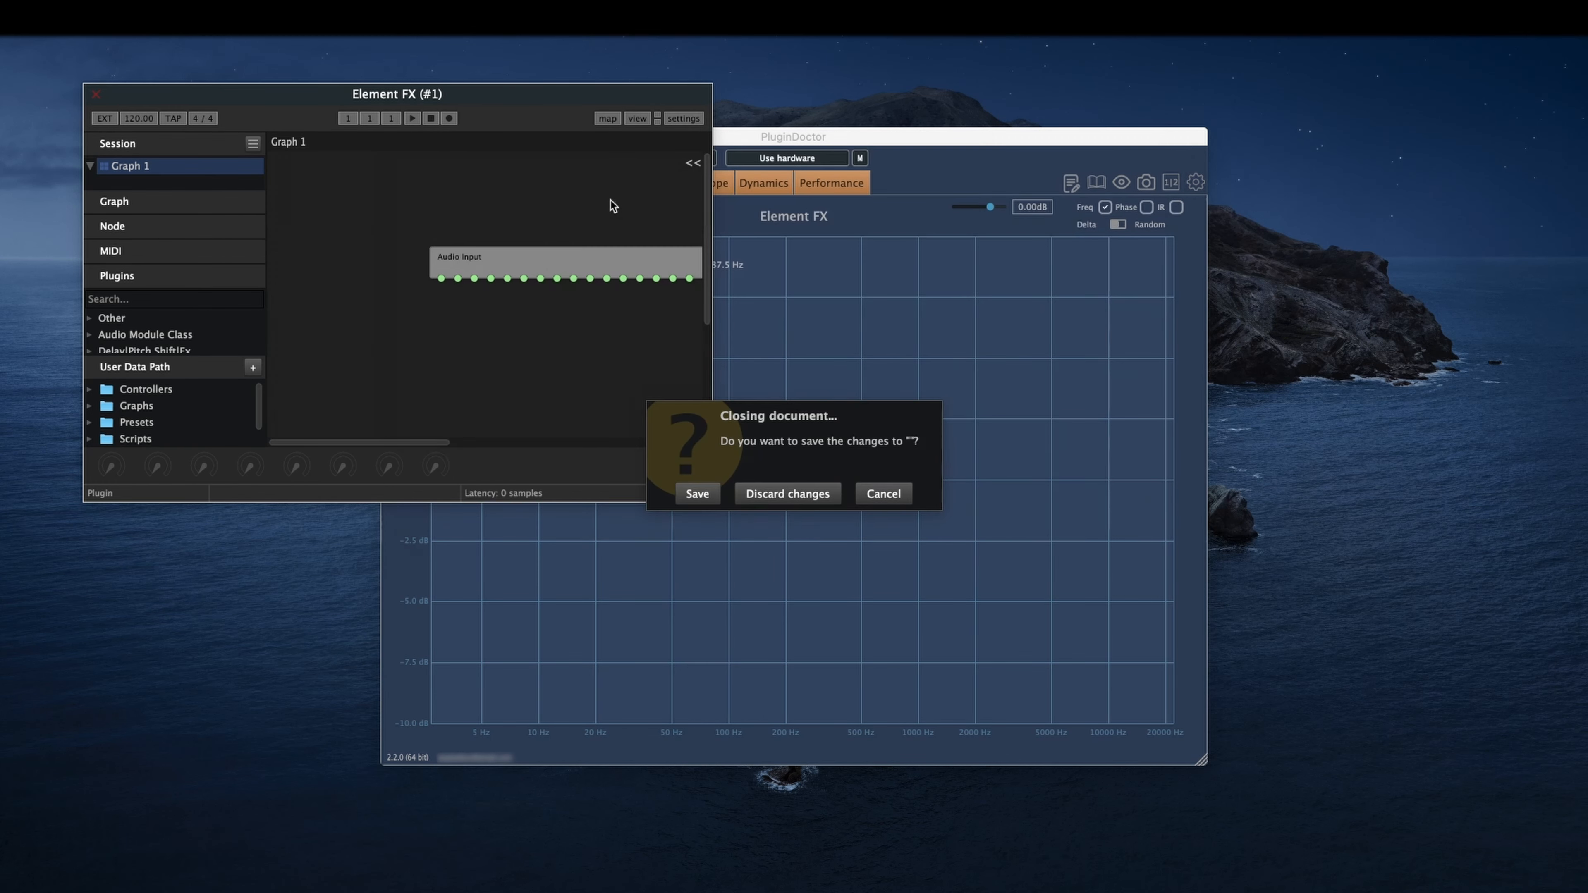
left_click(763, 500)
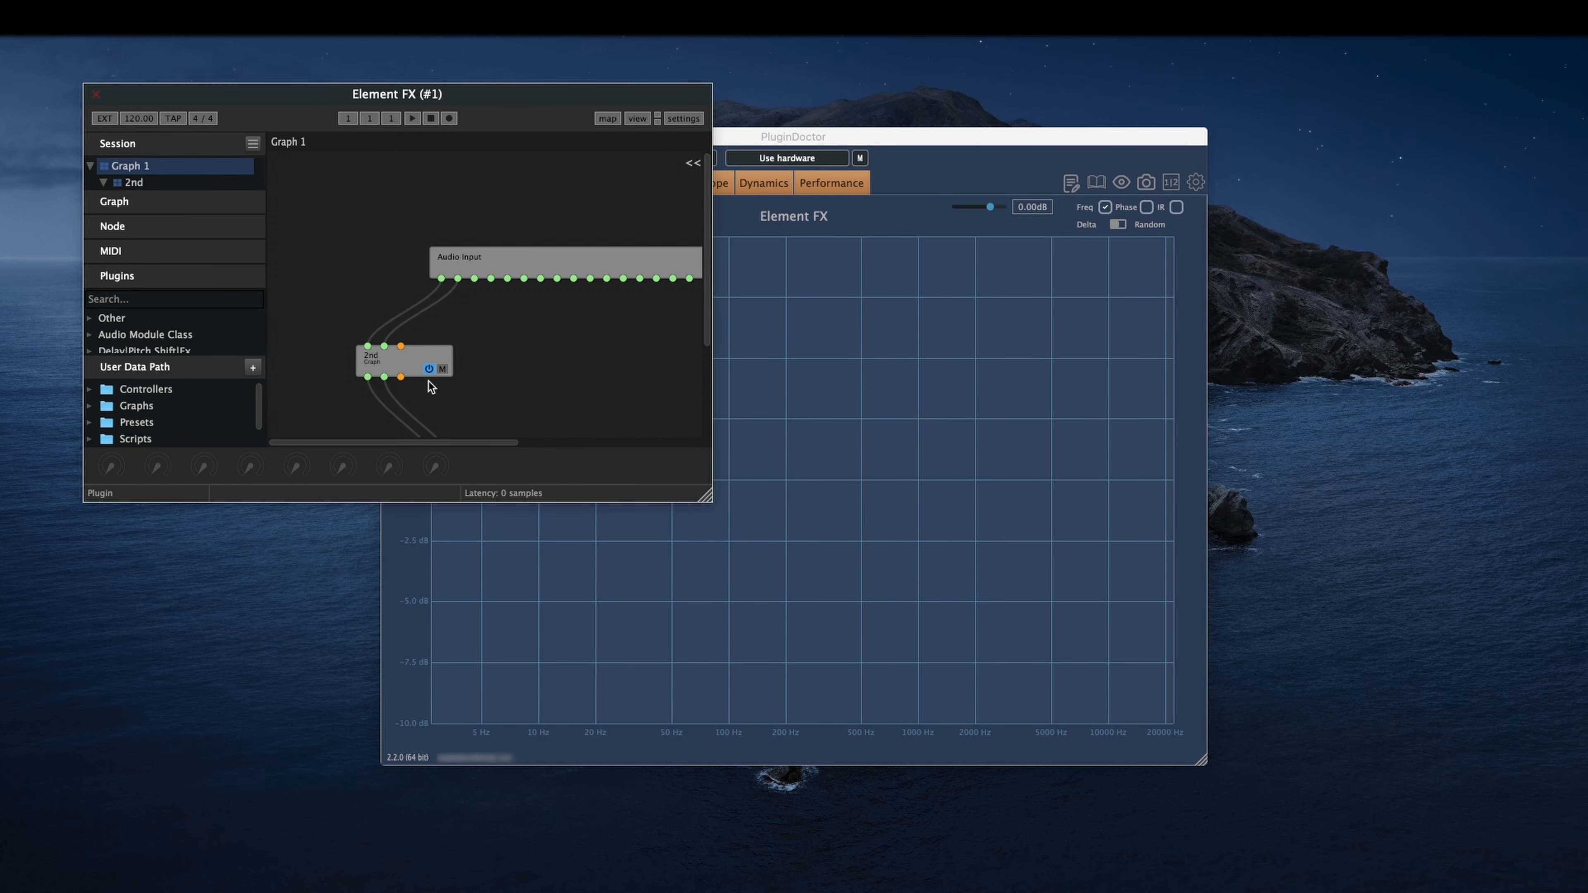
double_click(403, 359)
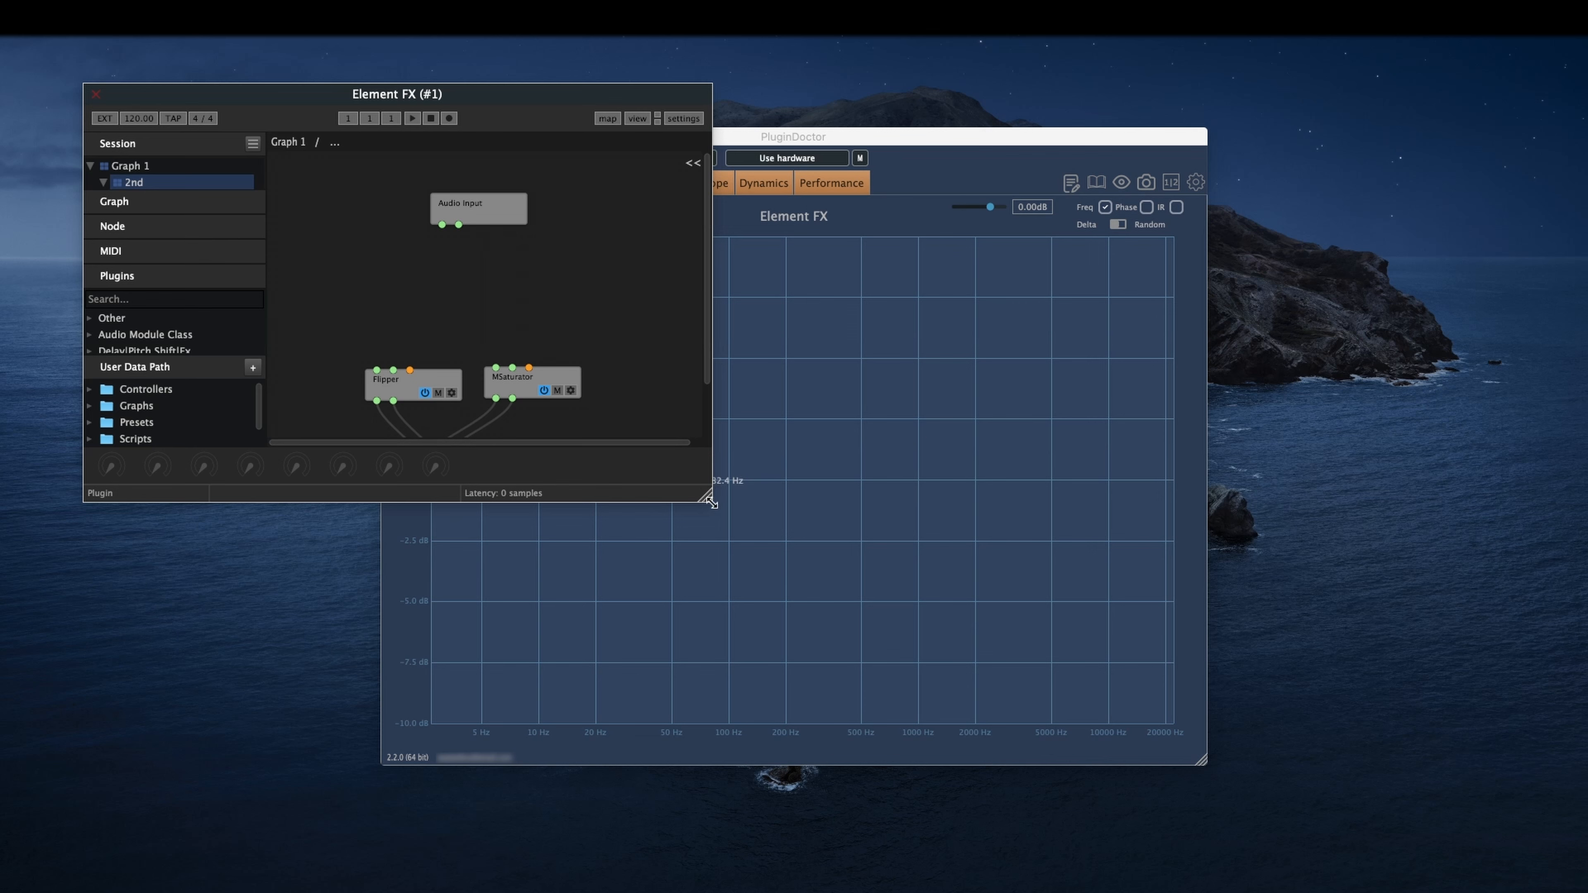
left_click_drag(706, 498, 791, 603)
- Add Element's EQ Filter to the 2nd graph, raise its filter gain with the Bell shape, and close its editor
right_click(508, 270)
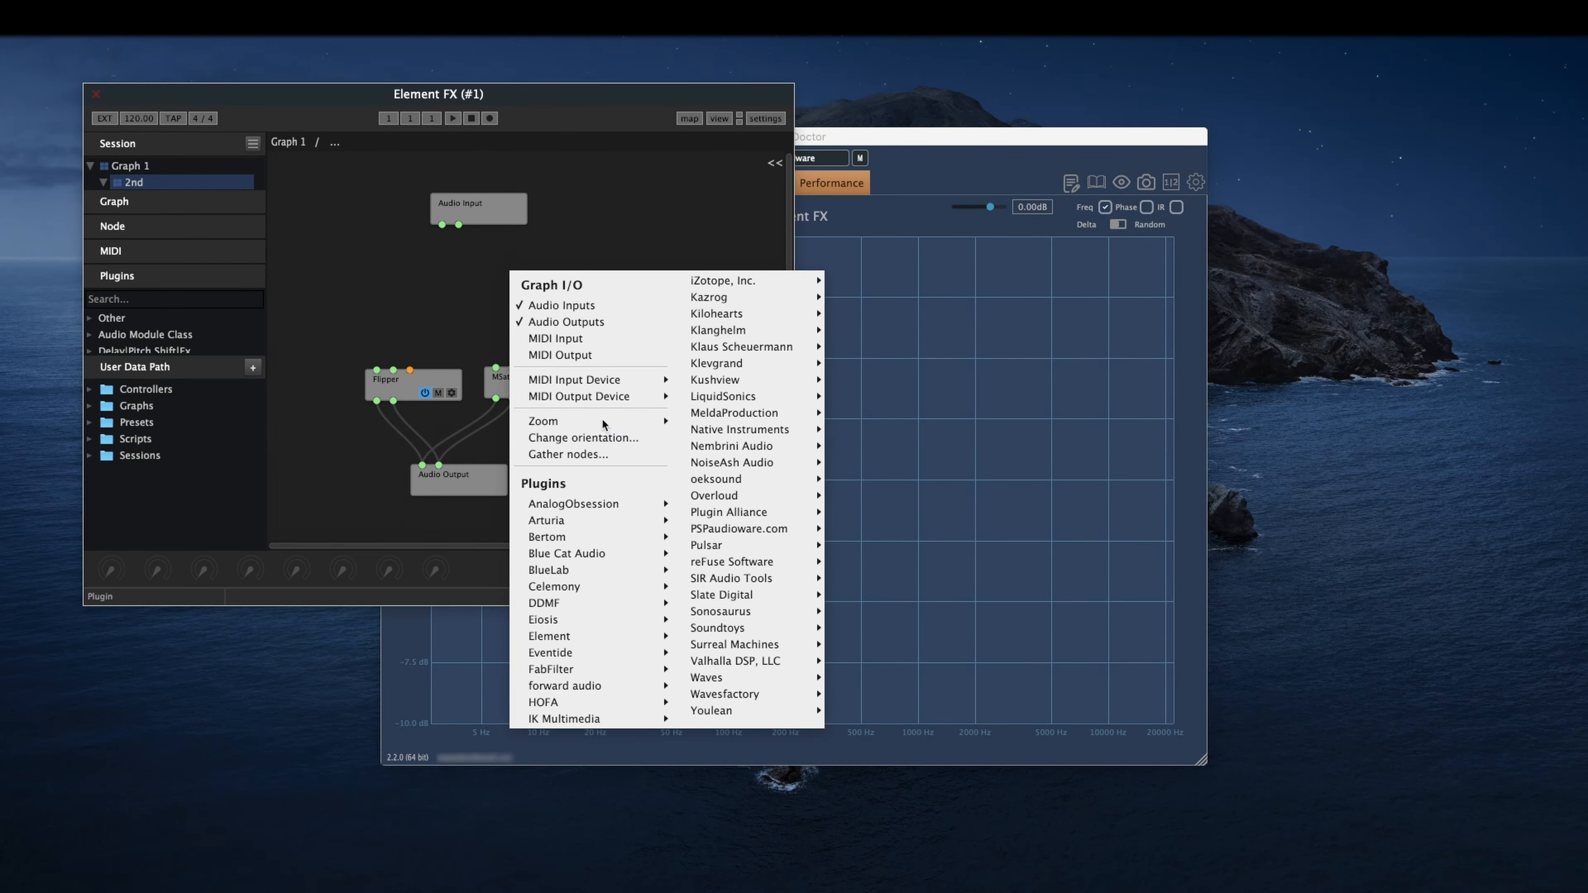
mouse_move(588, 635)
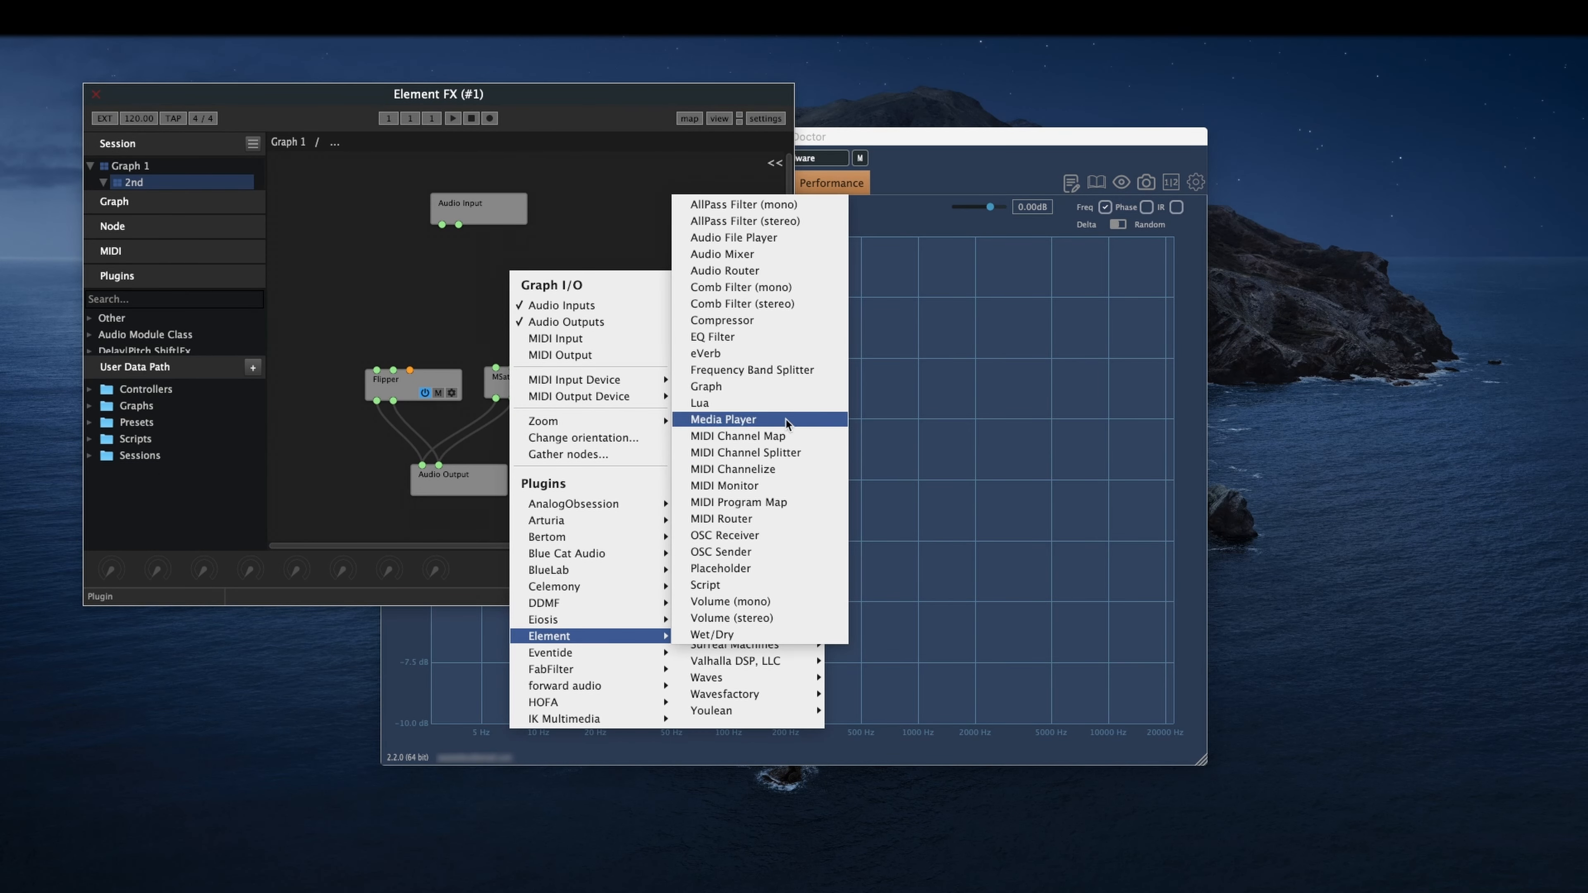
left_click(763, 337)
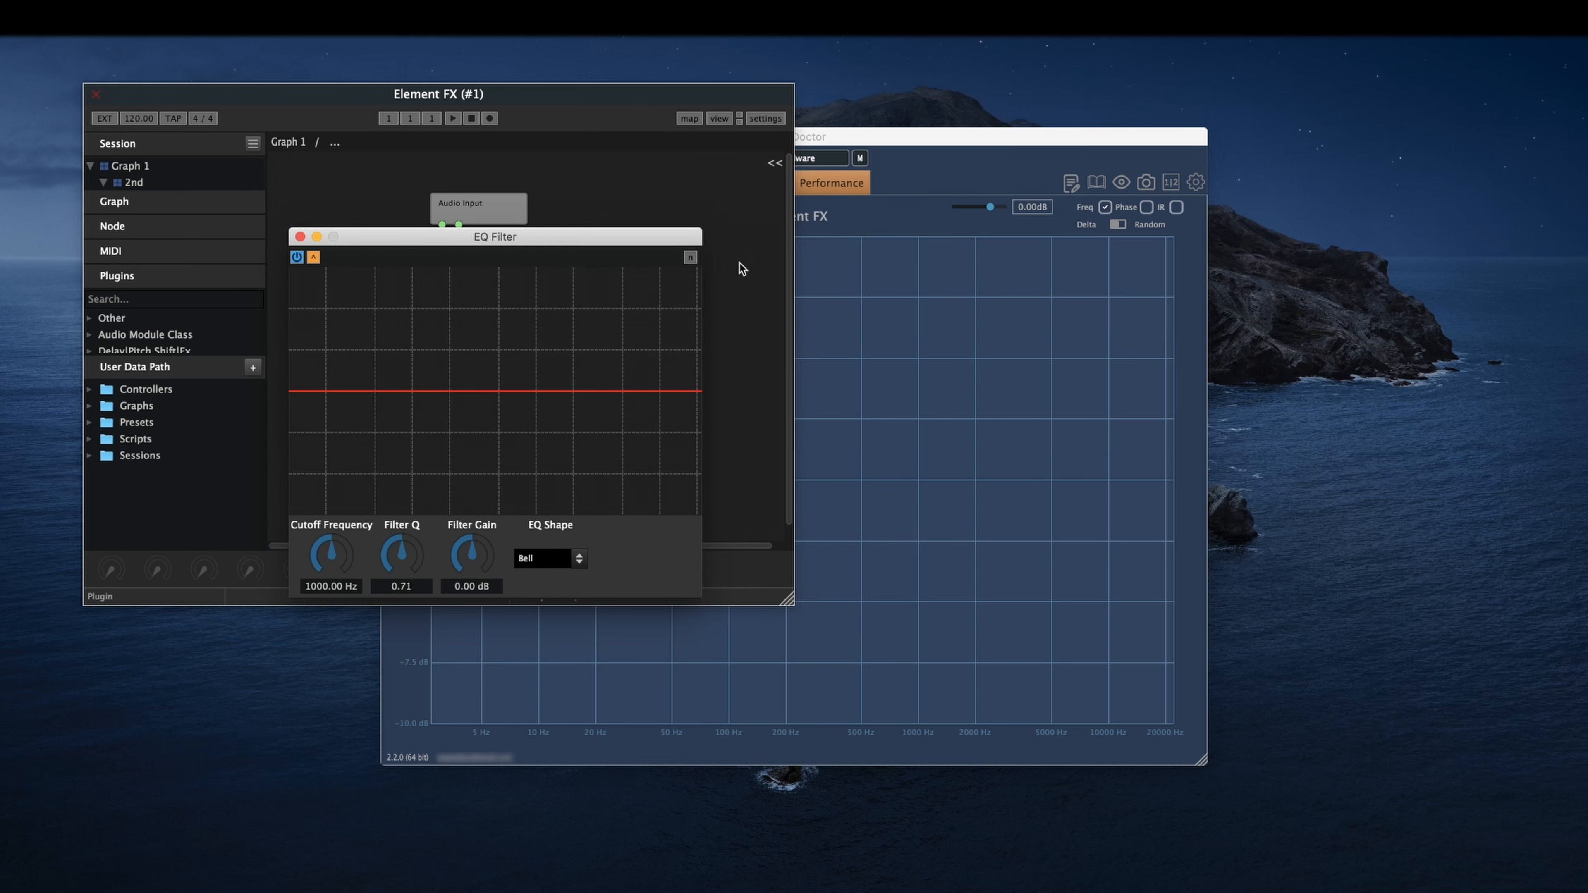
left_click_drag(468, 545, 473, 307)
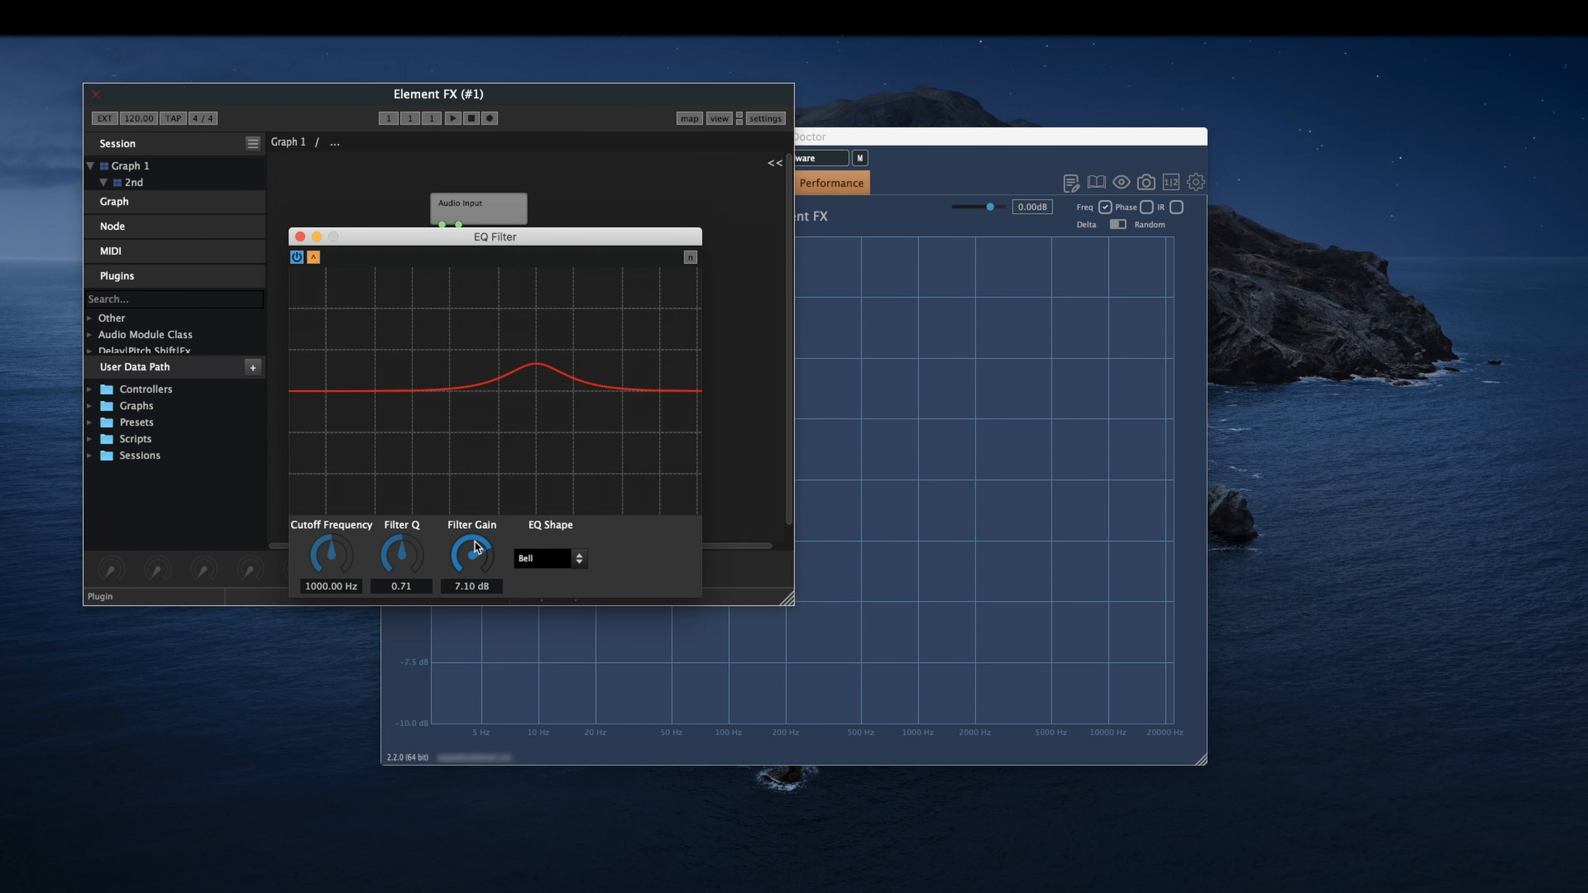
left_click_drag(471, 554, 506, 284)
left_click(300, 237)
- Route Audio Input's first channel through EQ Filter to Audio Output, view the response in PluginDoctor, and save the session
mouse_move(442, 224)
left_mouse_down()
mouse_move(489, 268)
mouse_move(497, 320)
mouse_move(423, 465)
left_mouse_up()
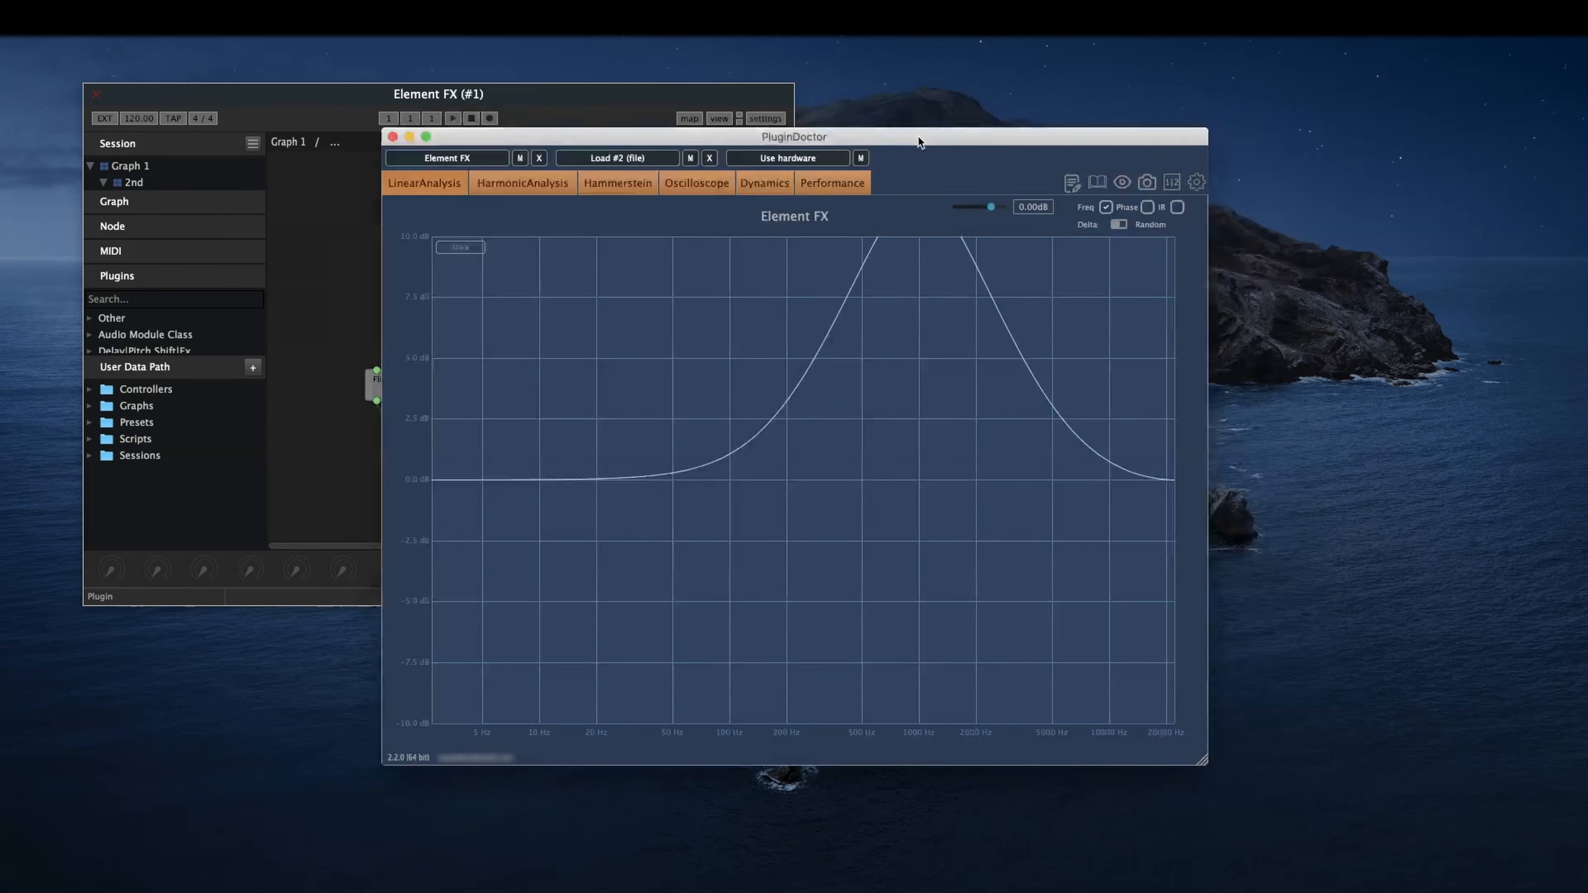
left_click_drag(918, 136, 1055, 100)
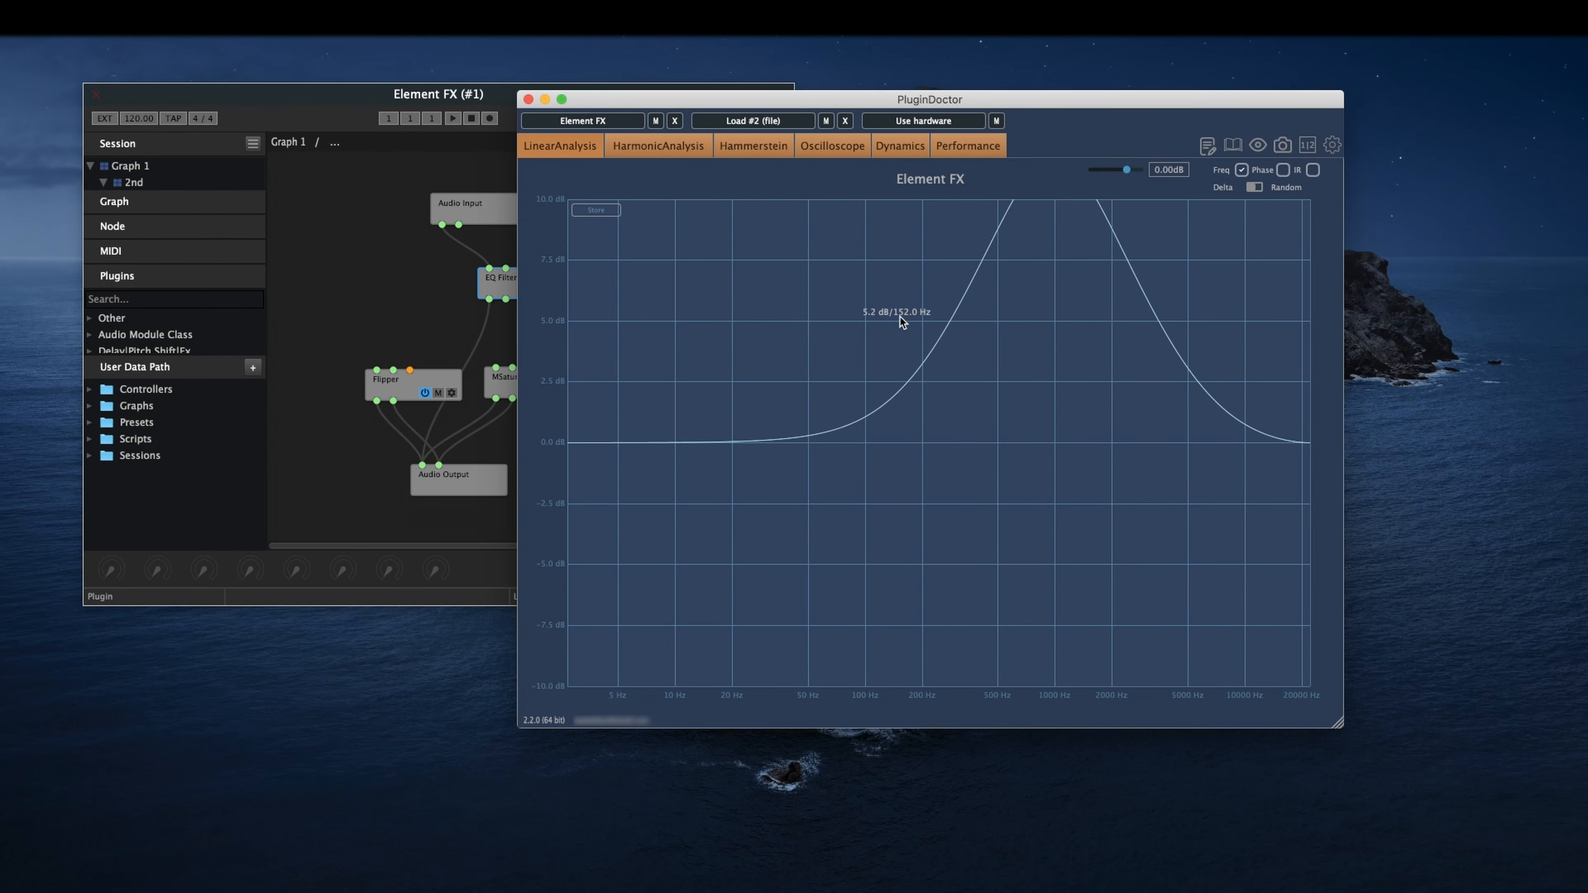
left_click(375, 272)
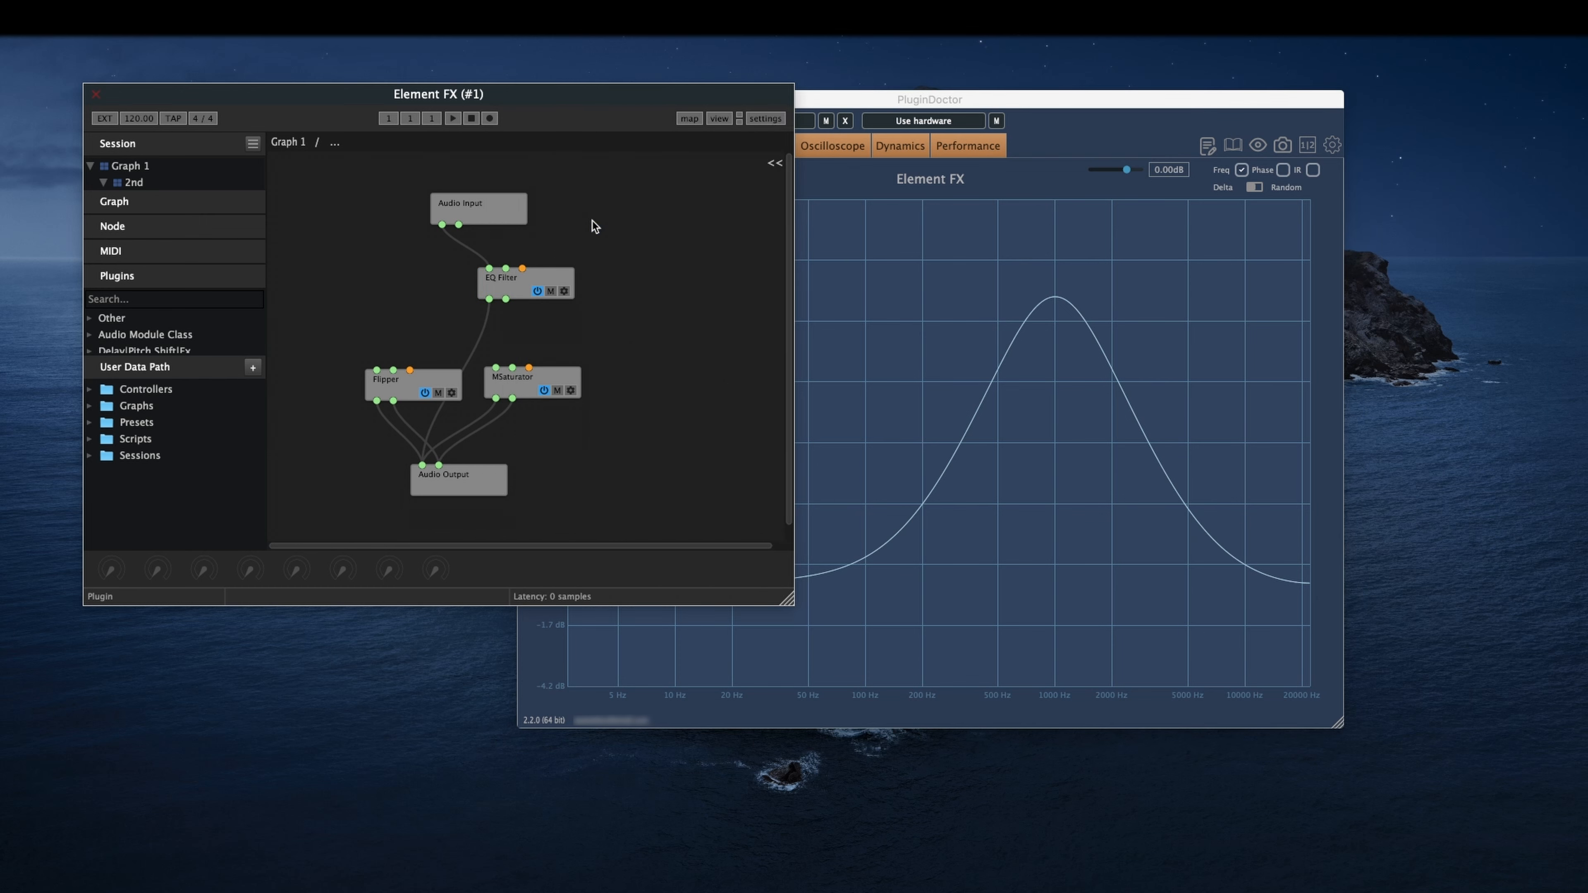
left_click(765, 119)
left_click(806, 176)
- Duplicate Flipper beside EQ Filter, route Audio Input's first channel through the copy to Audio Output, and view the response in PluginDoctor
right_click(406, 378)
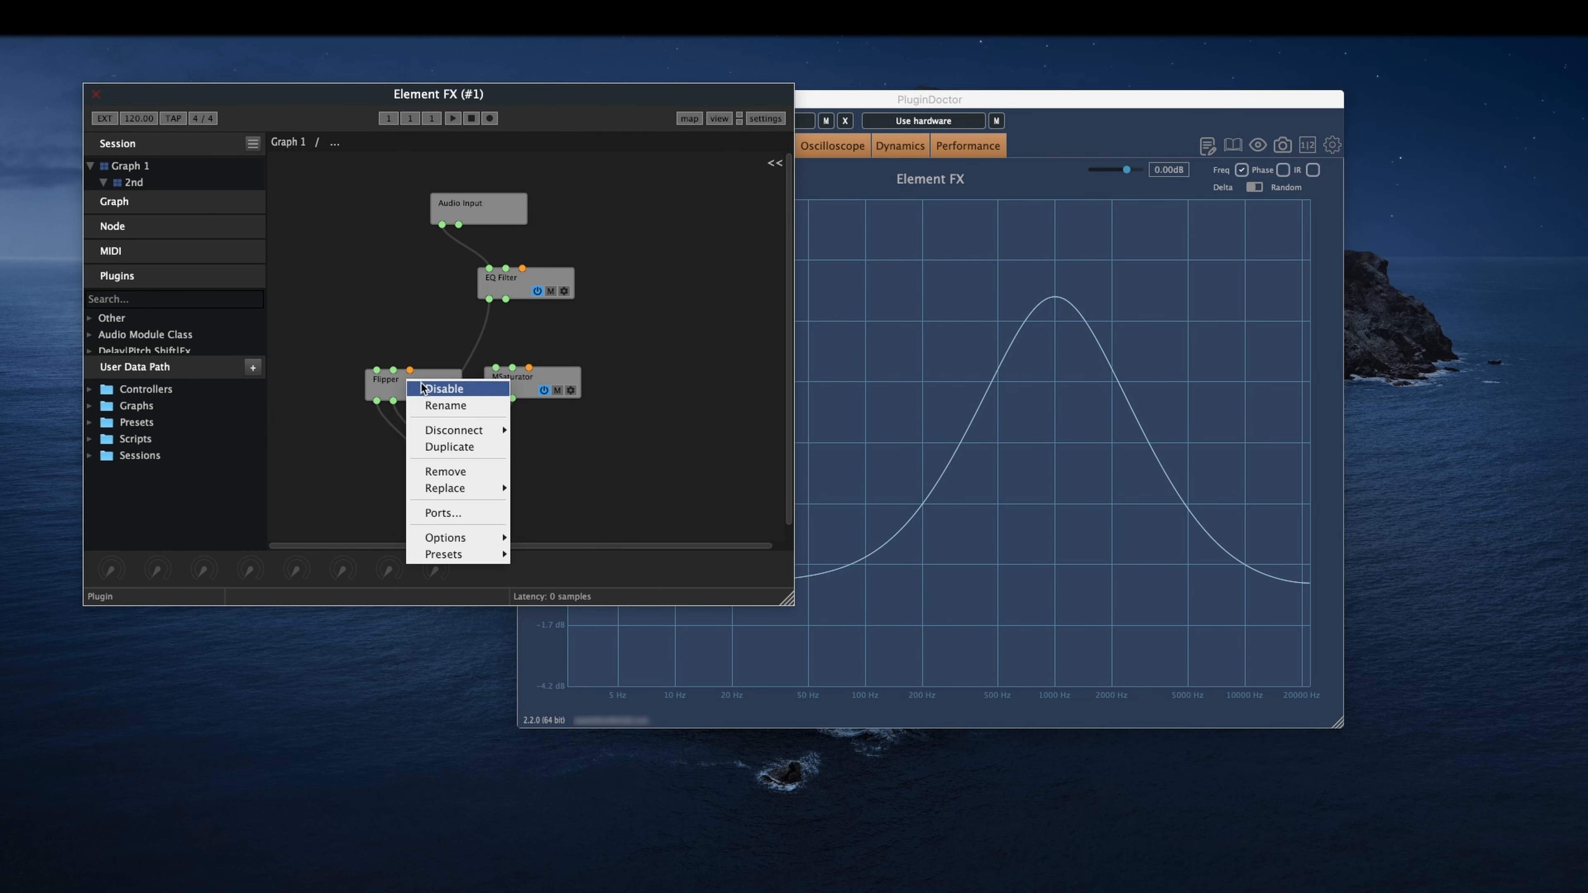
left_click(458, 446)
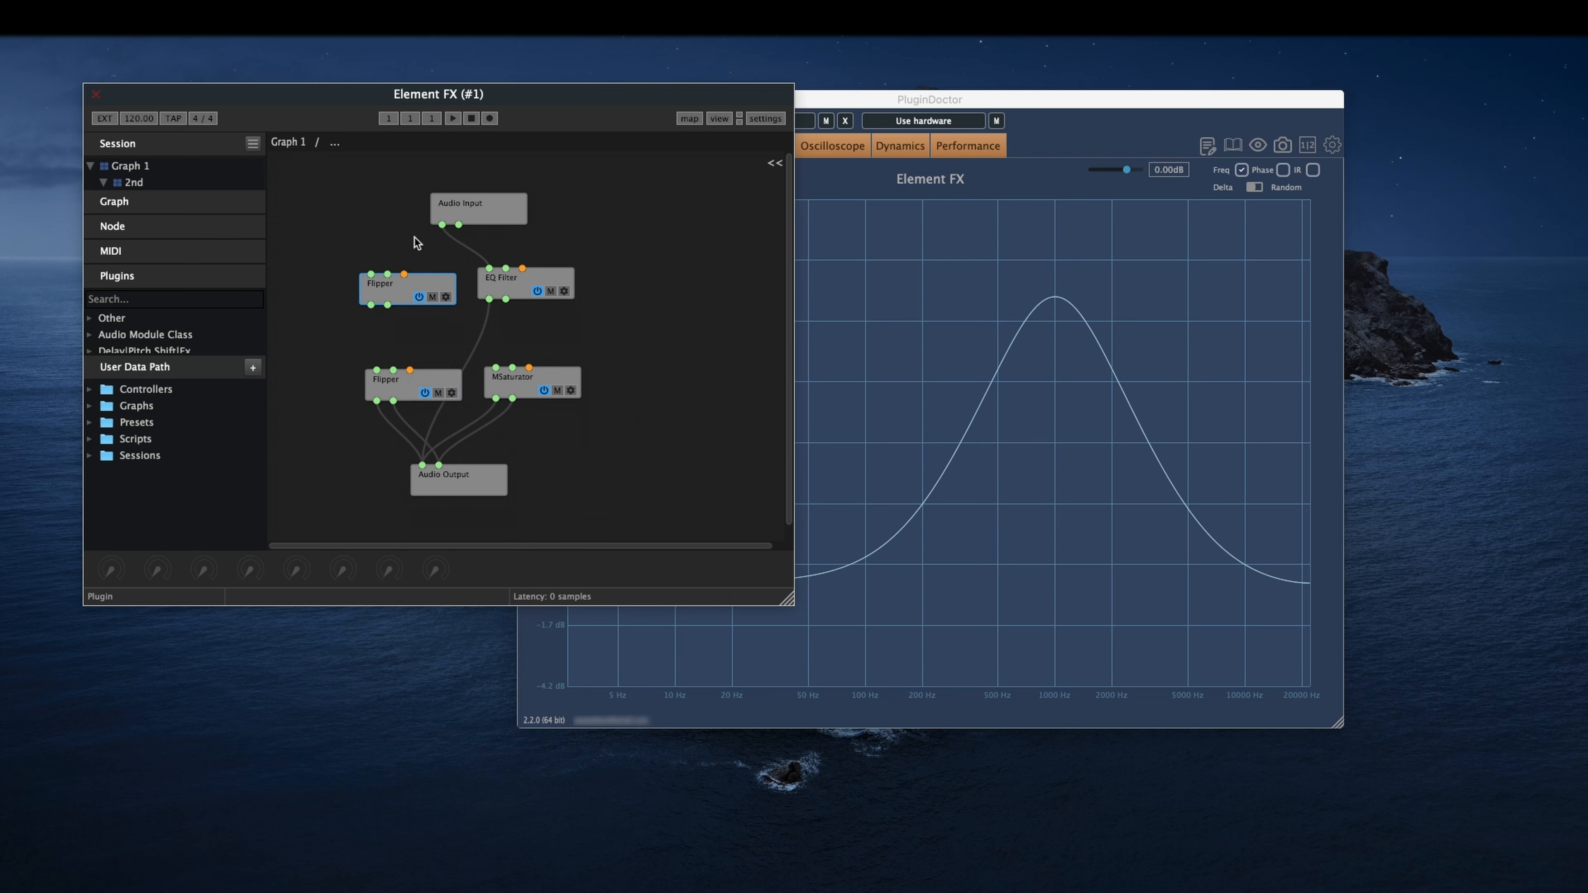
mouse_move(442, 224)
left_mouse_down()
mouse_move(392, 274)
mouse_move(422, 464)
left_mouse_up()
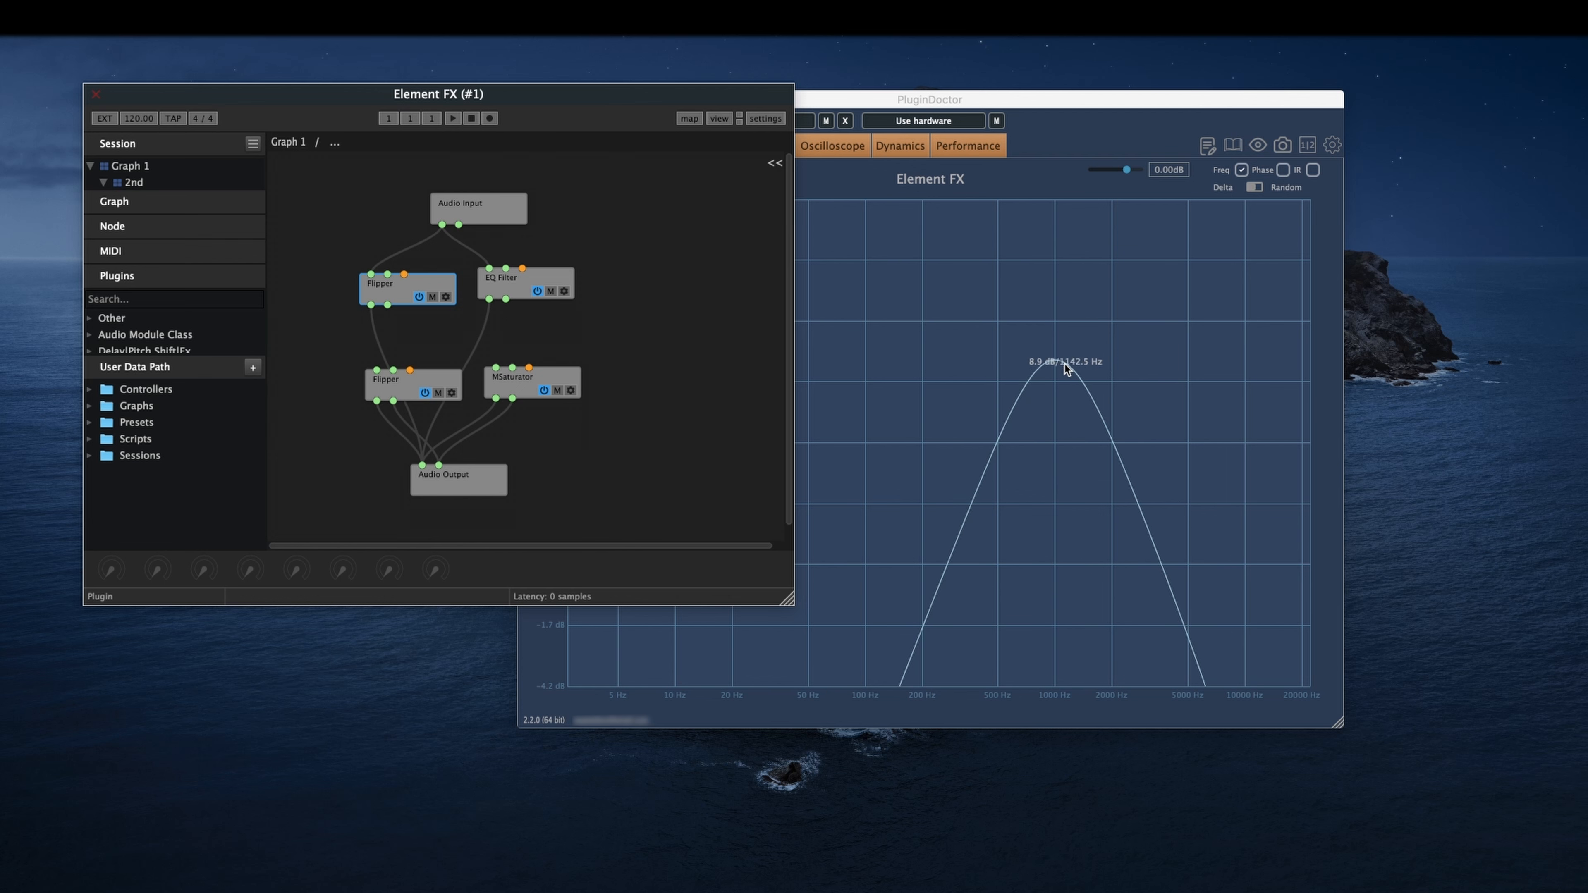
left_click(1015, 370)
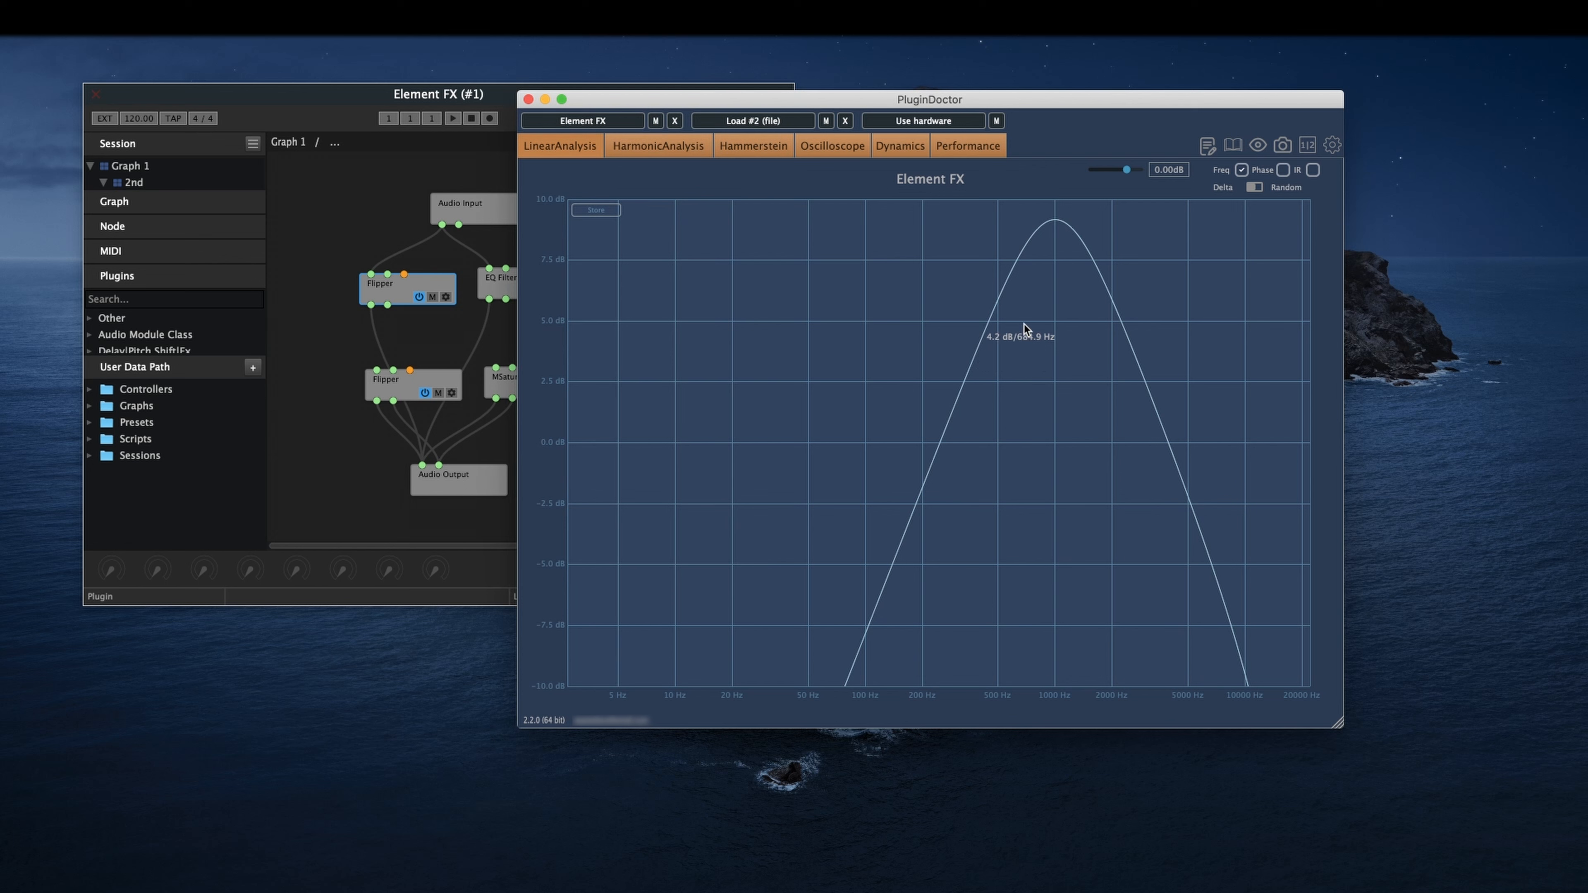
- Disconnect the upper Flipper and EQ Filter from Audio Output, and connect Audio Input's second channel to both plugins
left_click(476, 335)
left_click_drag(378, 338, 430, 309)
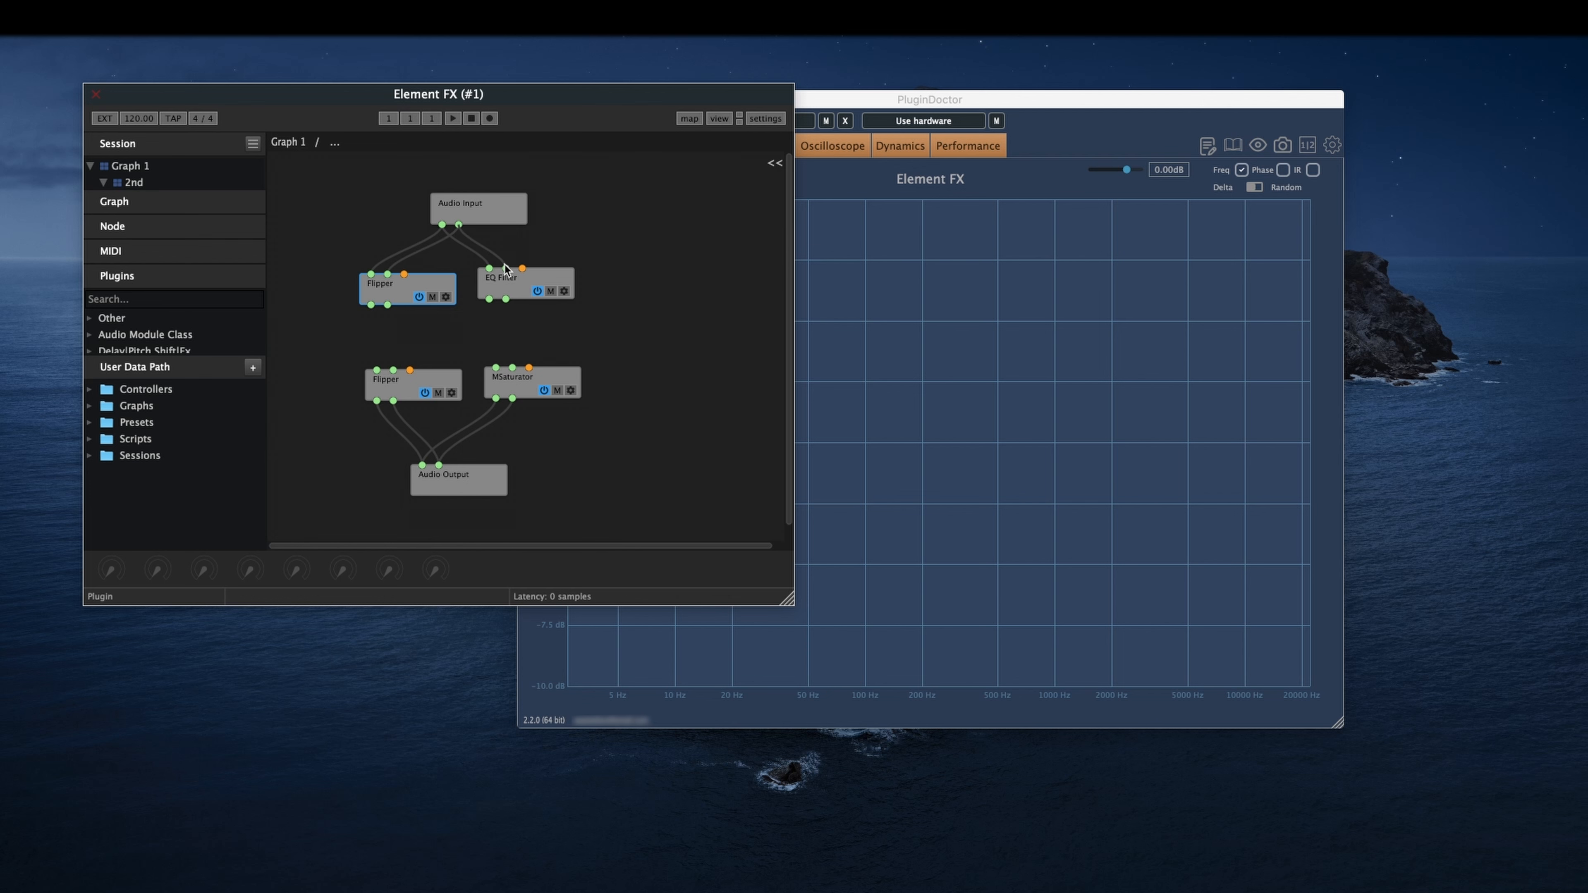
- Save the session, and connect the upper Flipper's first output to the lower Flipper's first input
left_click(763, 120)
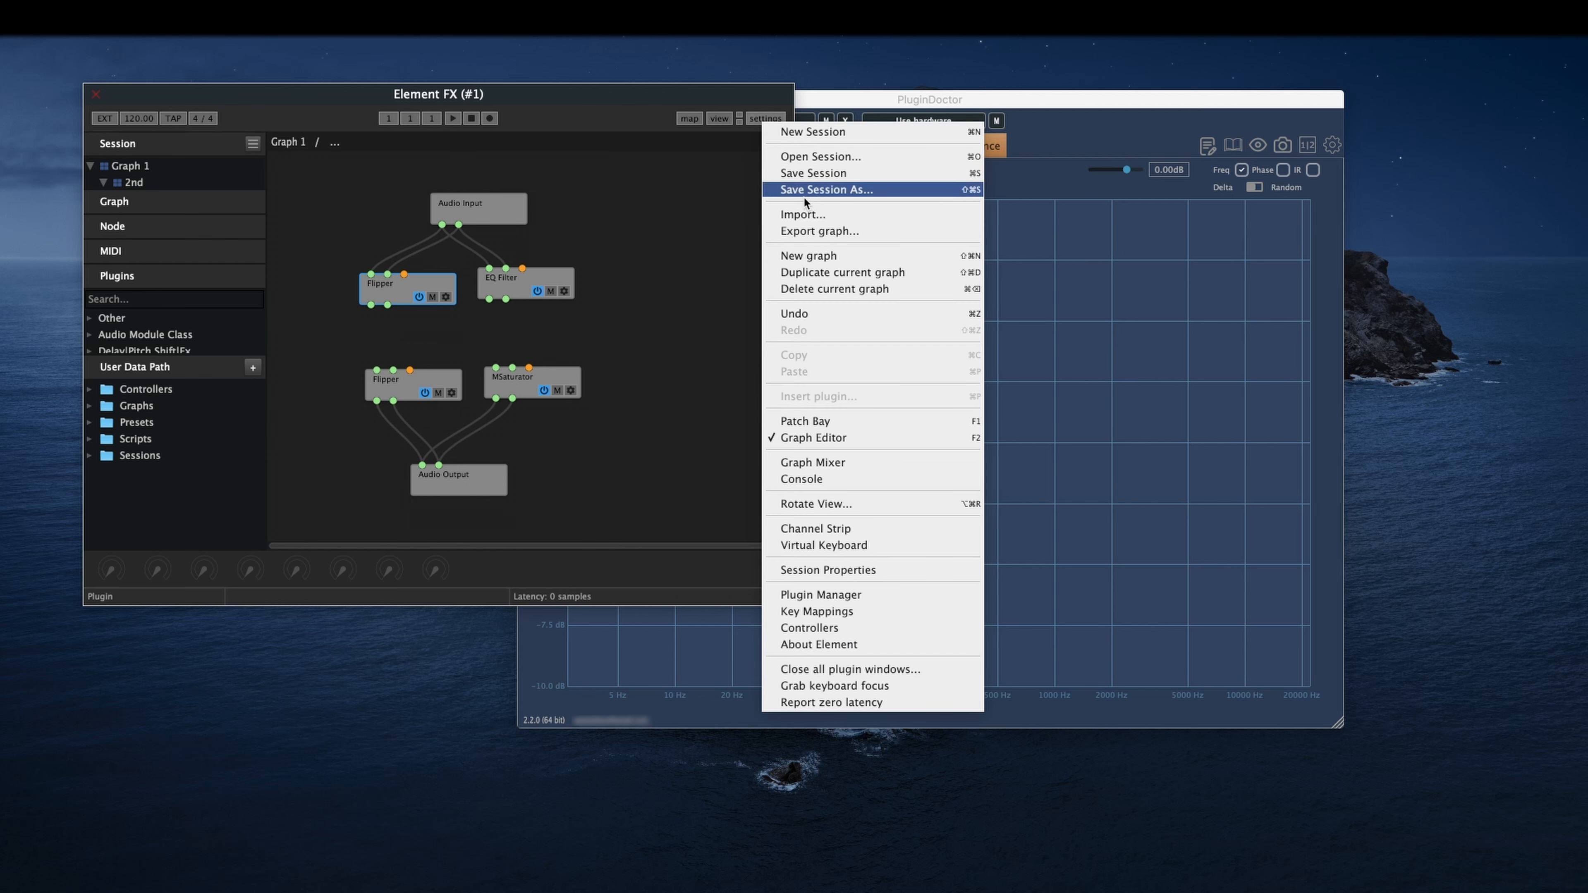
left_click(801, 163)
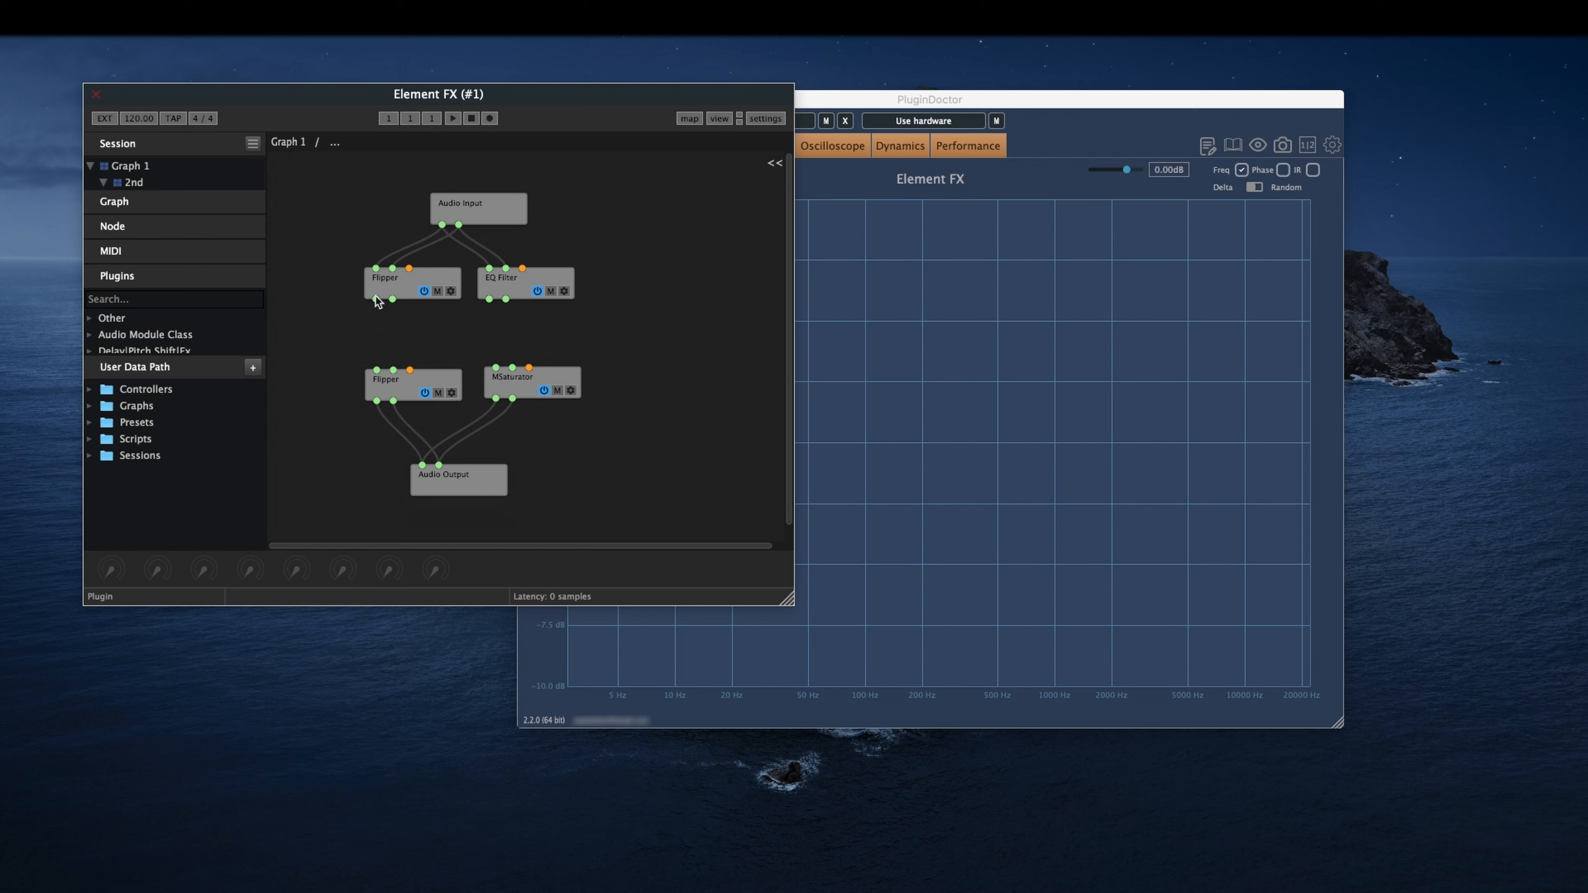
left_click_drag(376, 299, 377, 369)
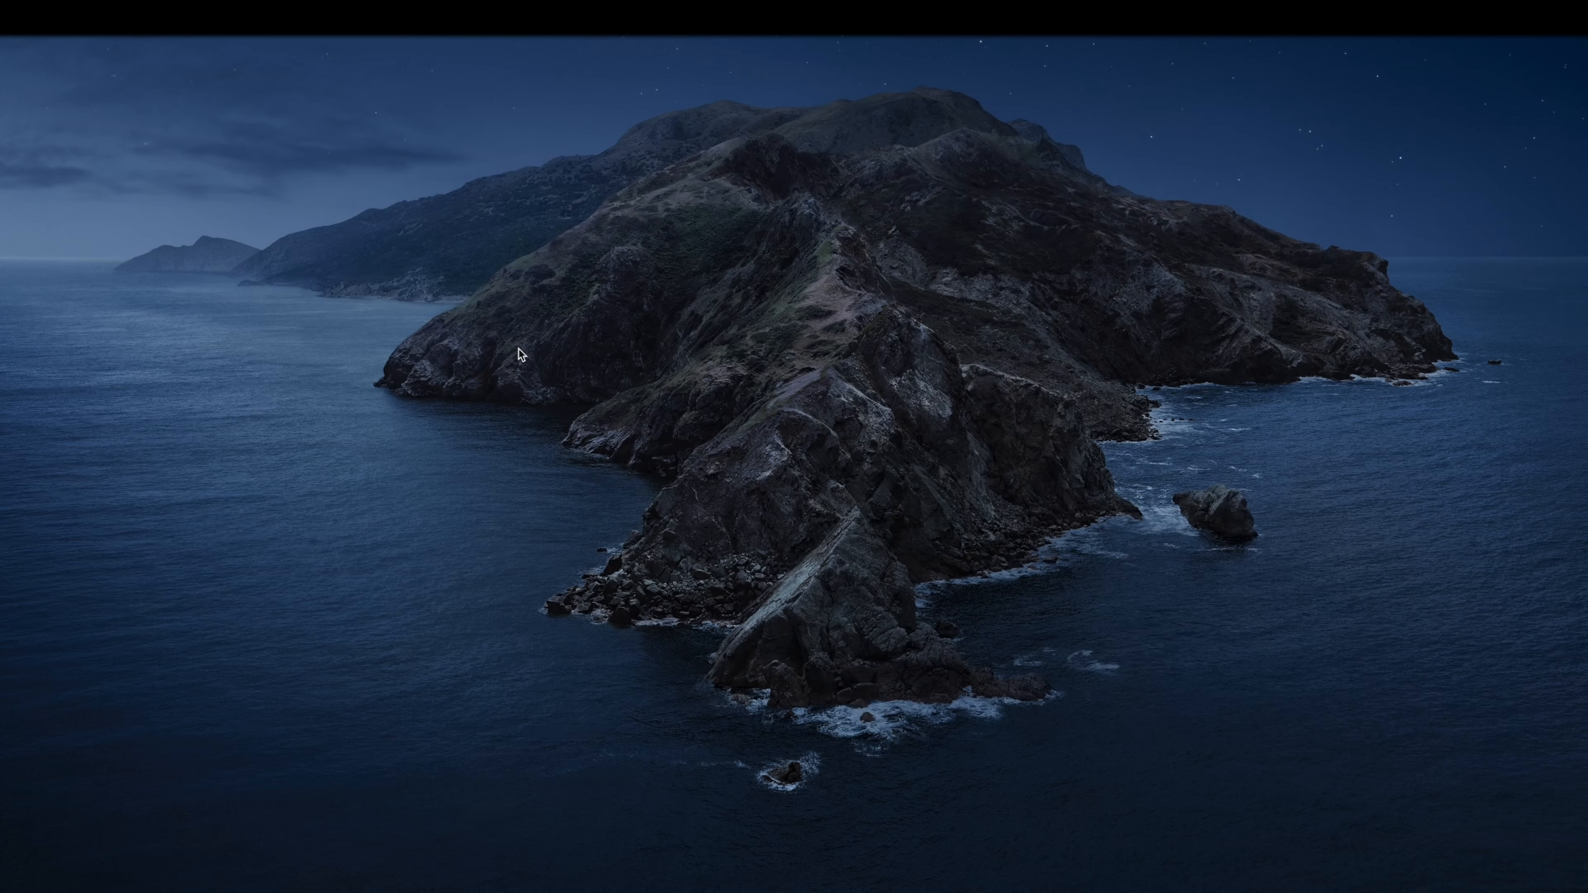
- Search the system for PluginDoctor and launch it
key("super+space")
type("pli")
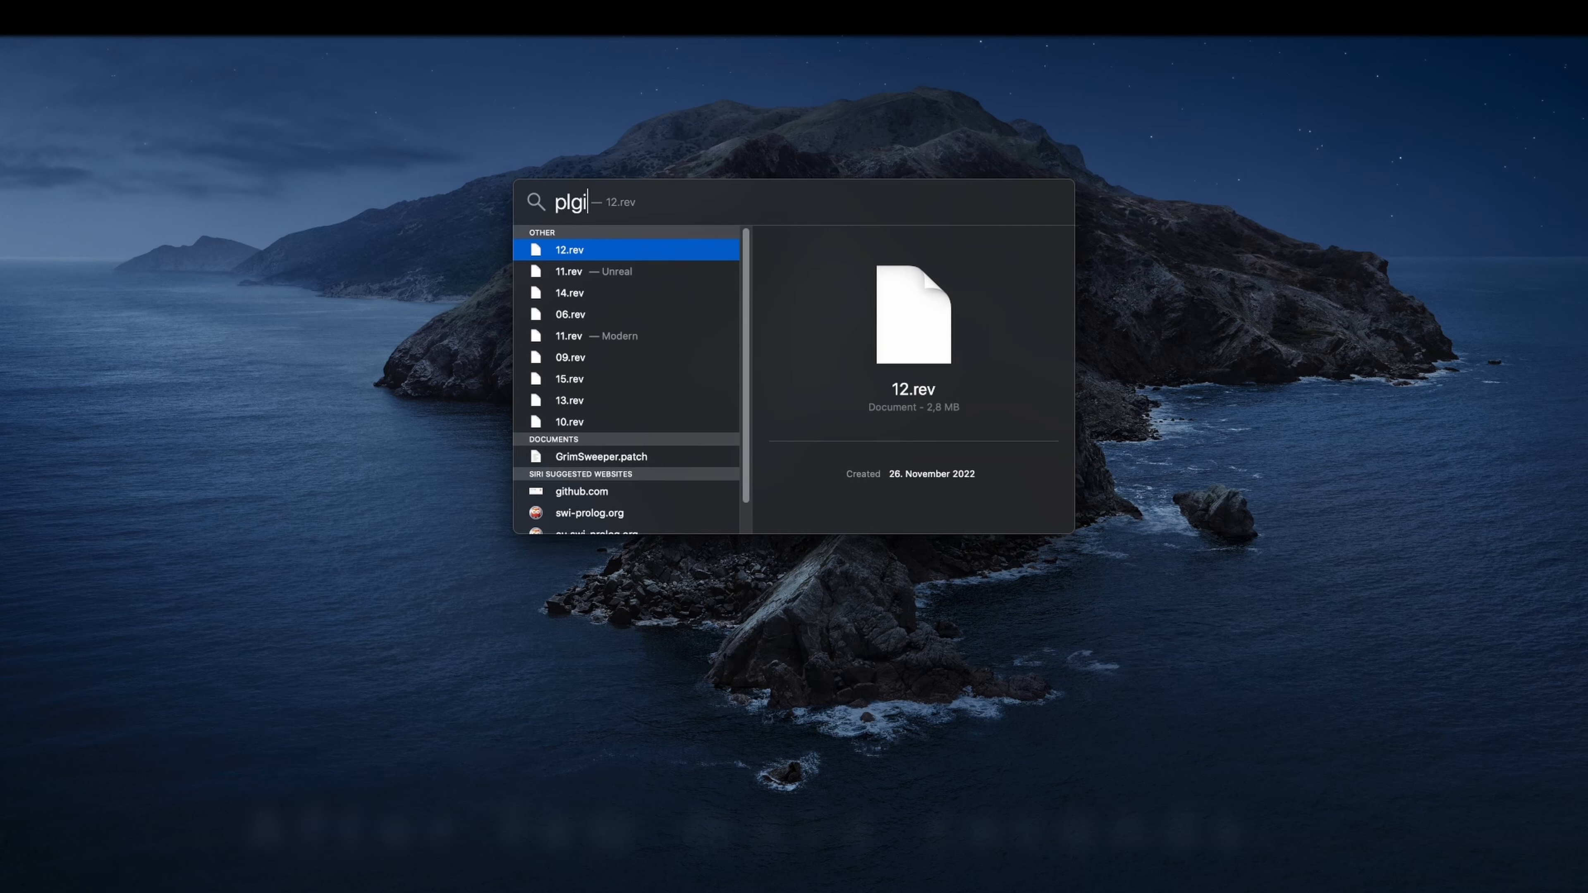
type("g")
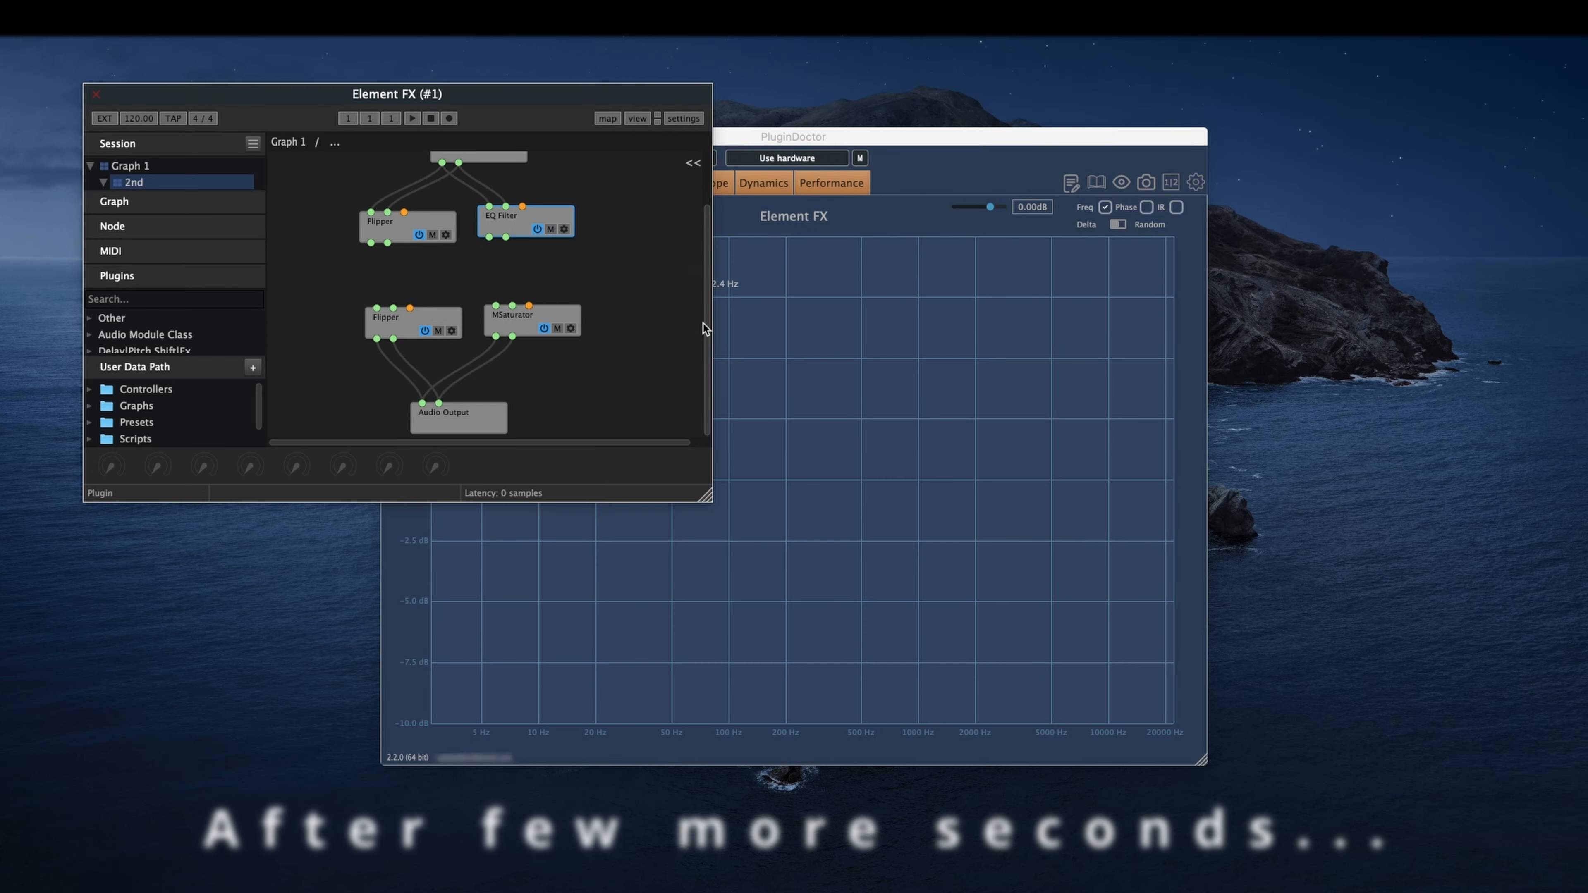
- Connect both outputs of the upper Flipper to the lower Flipper, and both EQ Filter outputs to MSaturator
left_click_drag(371, 243, 376, 308)
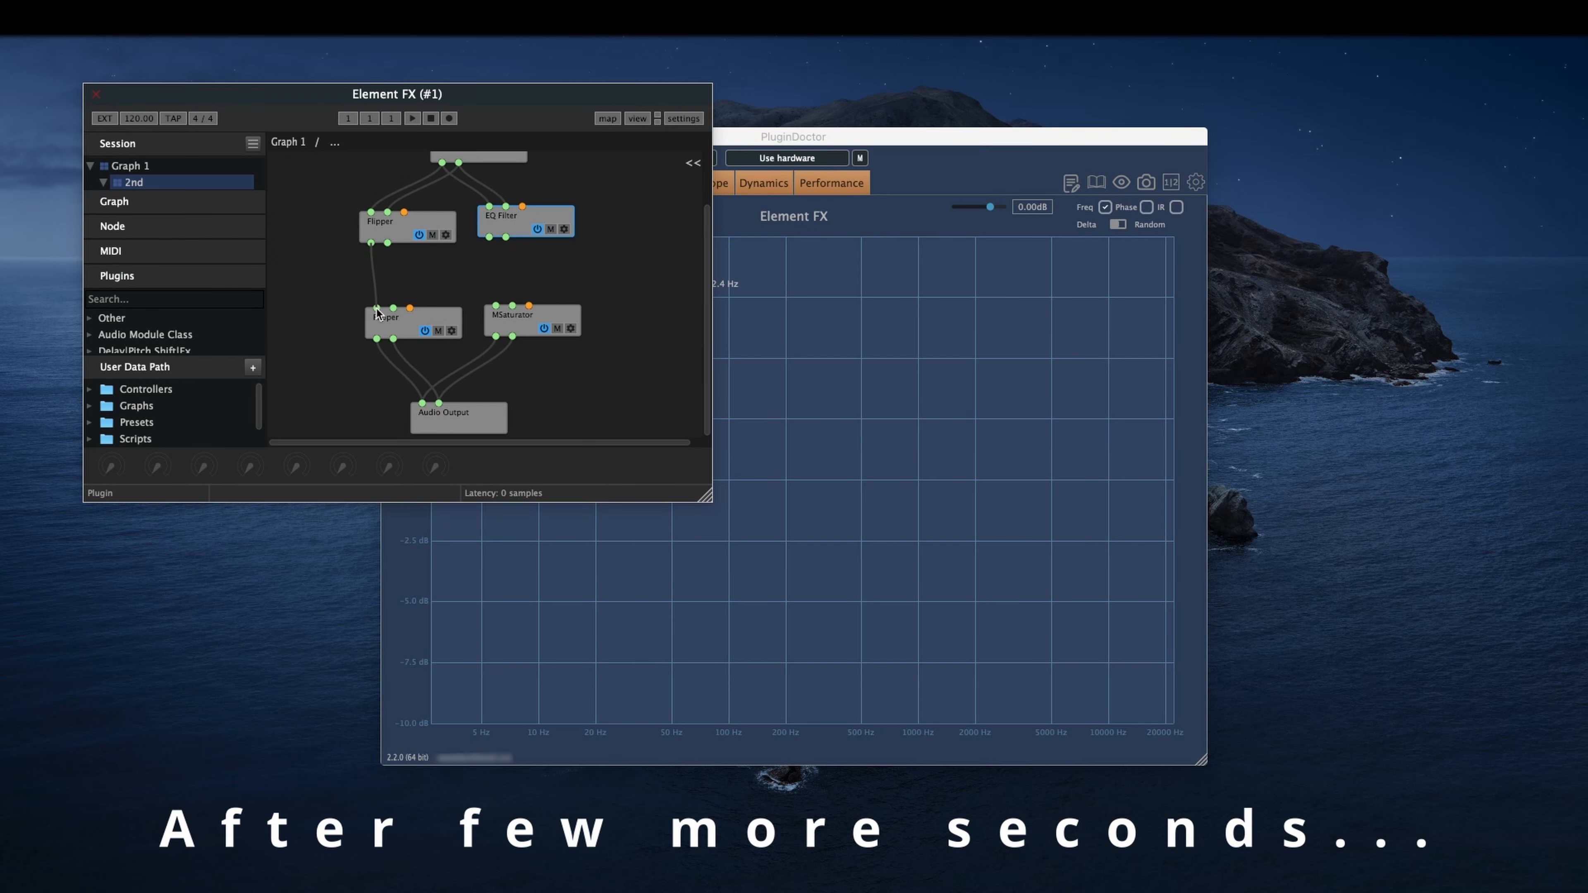
left_click_drag(388, 242, 392, 308)
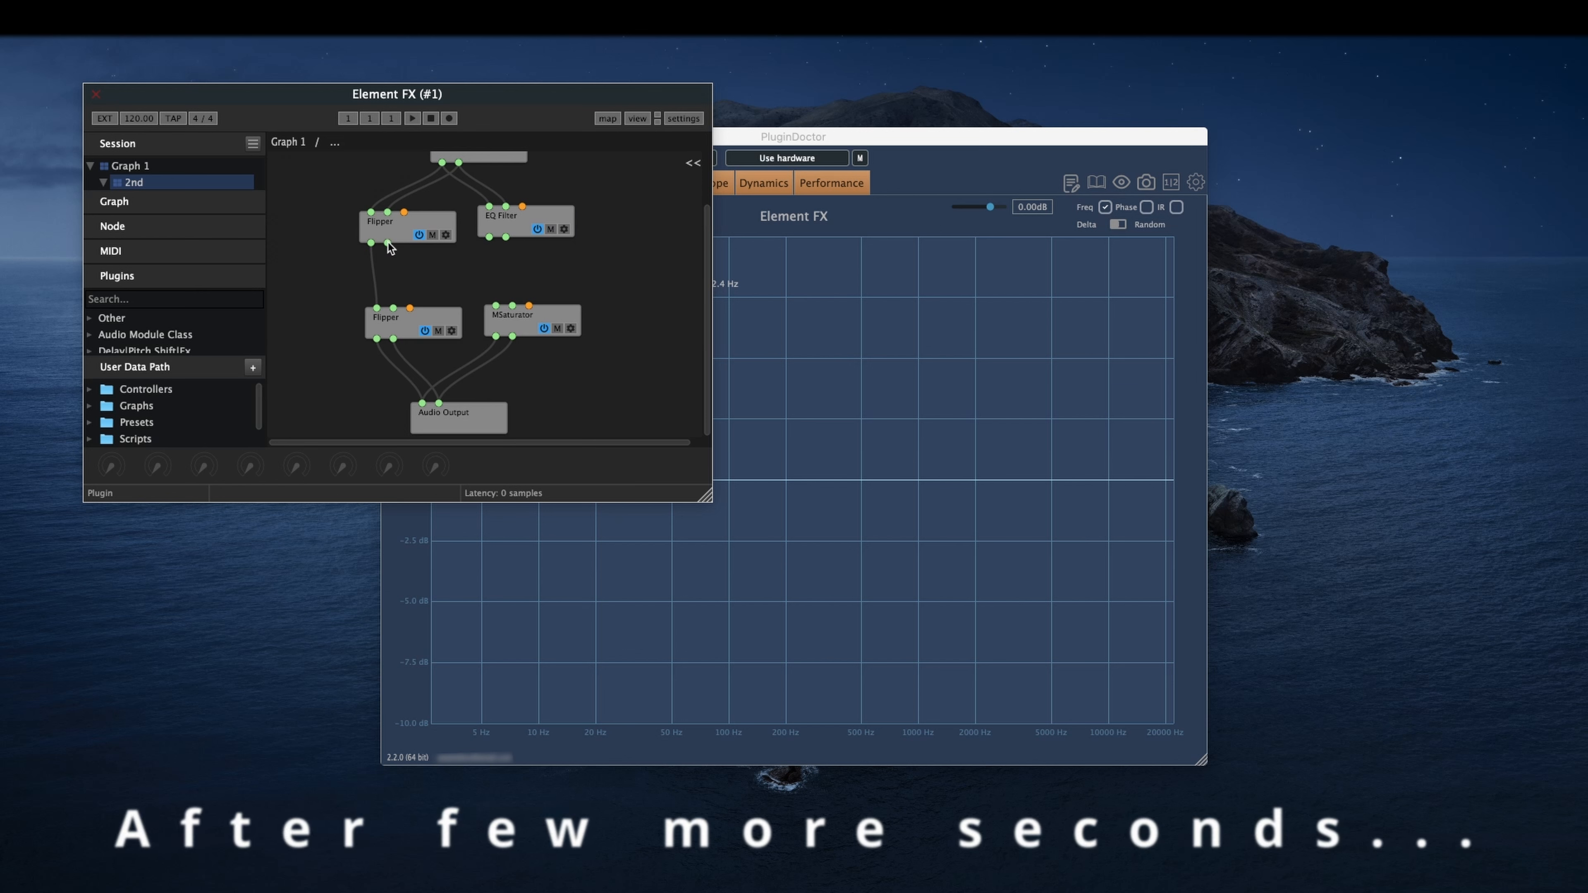
left_click_drag(489, 237, 495, 305)
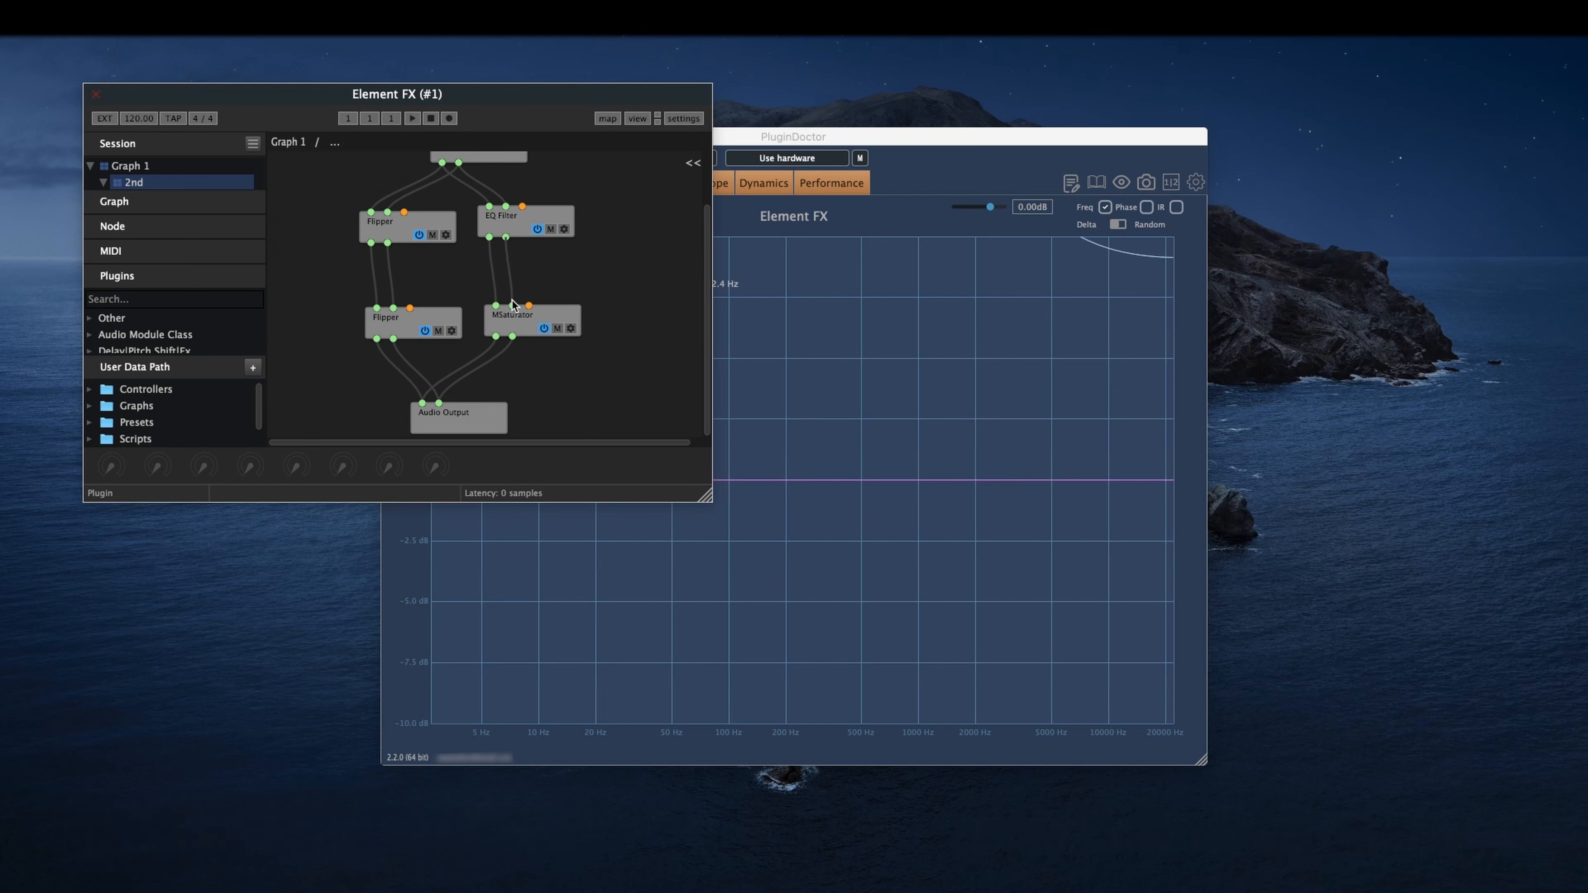
left_click_drag(512, 300, 513, 305)
- Cross-connect both EQ Filter outputs to the lower Flipper and both upper Flipper outputs to MSaturator
left_click_drag(405, 269, 390, 312)
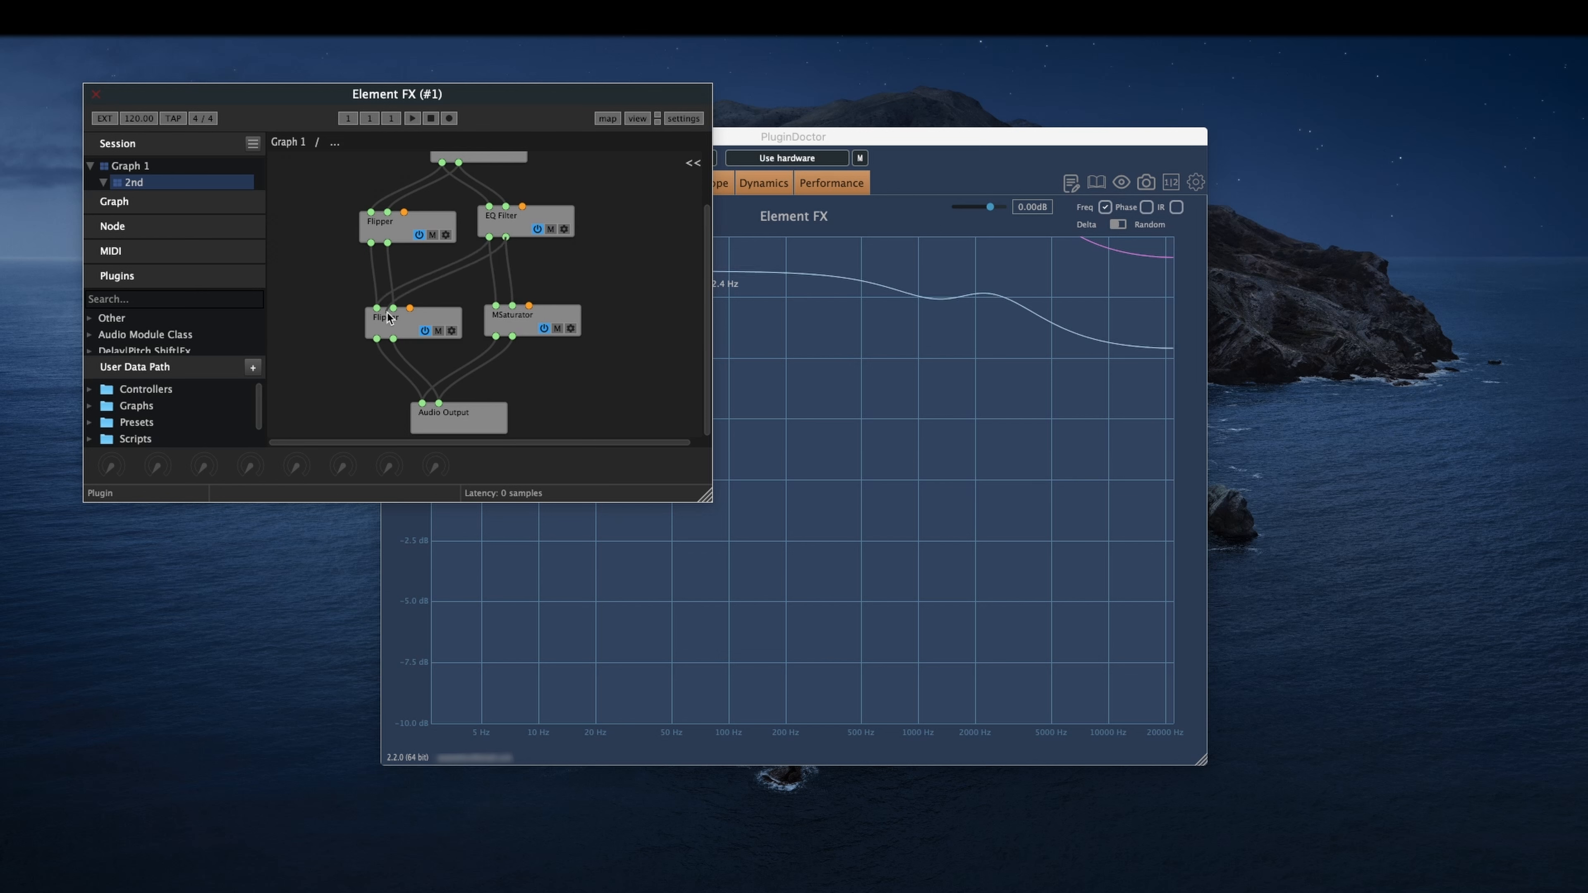
left_click_drag(372, 243, 497, 307)
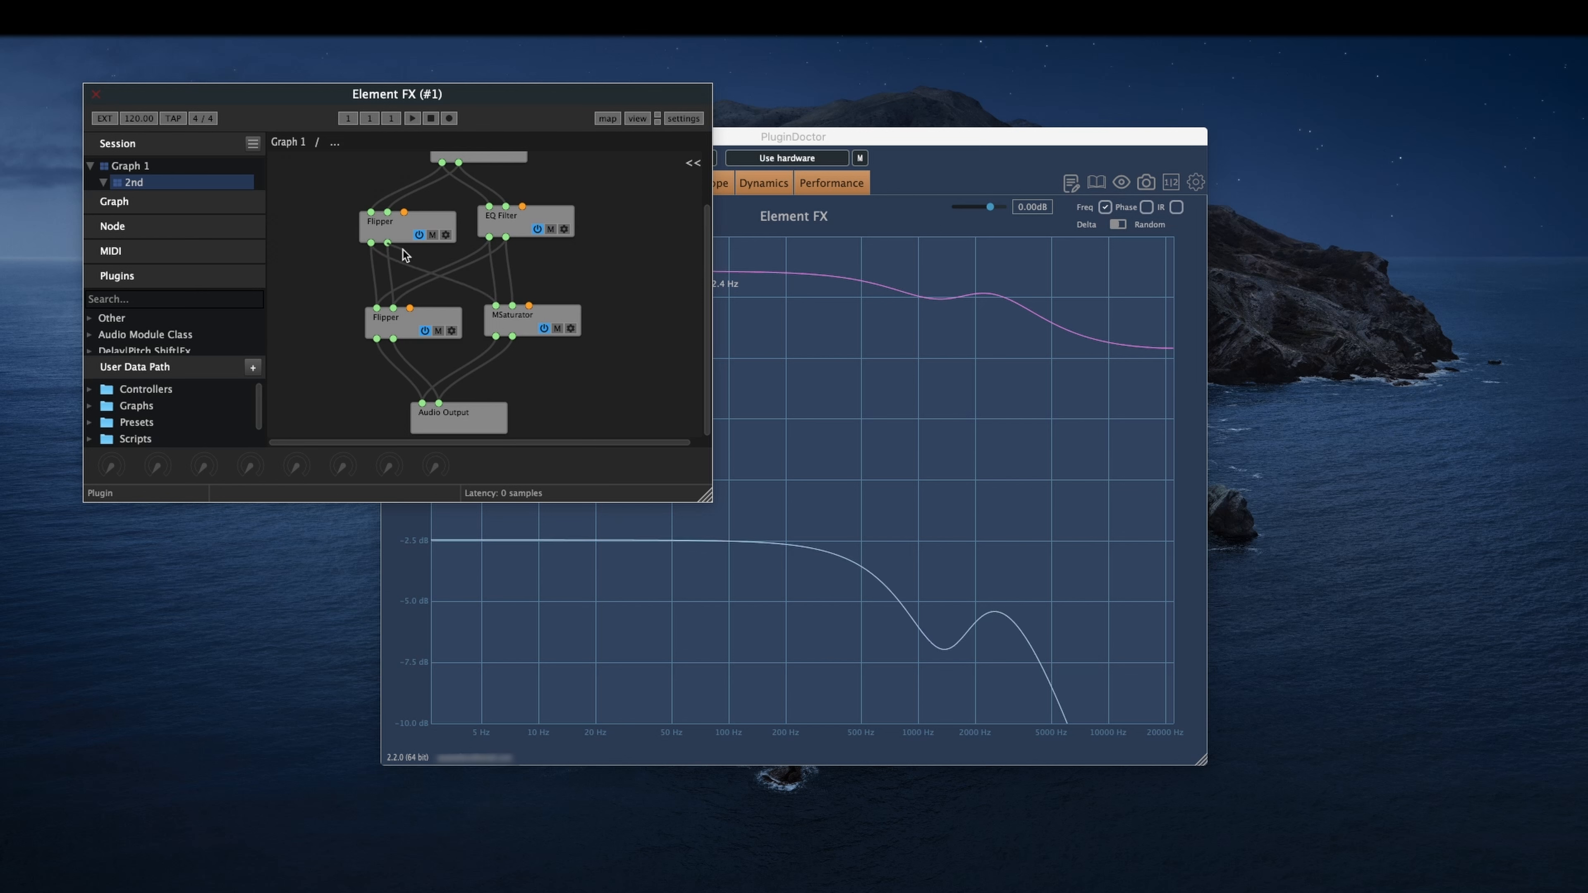
left_click_drag(403, 253, 514, 307)
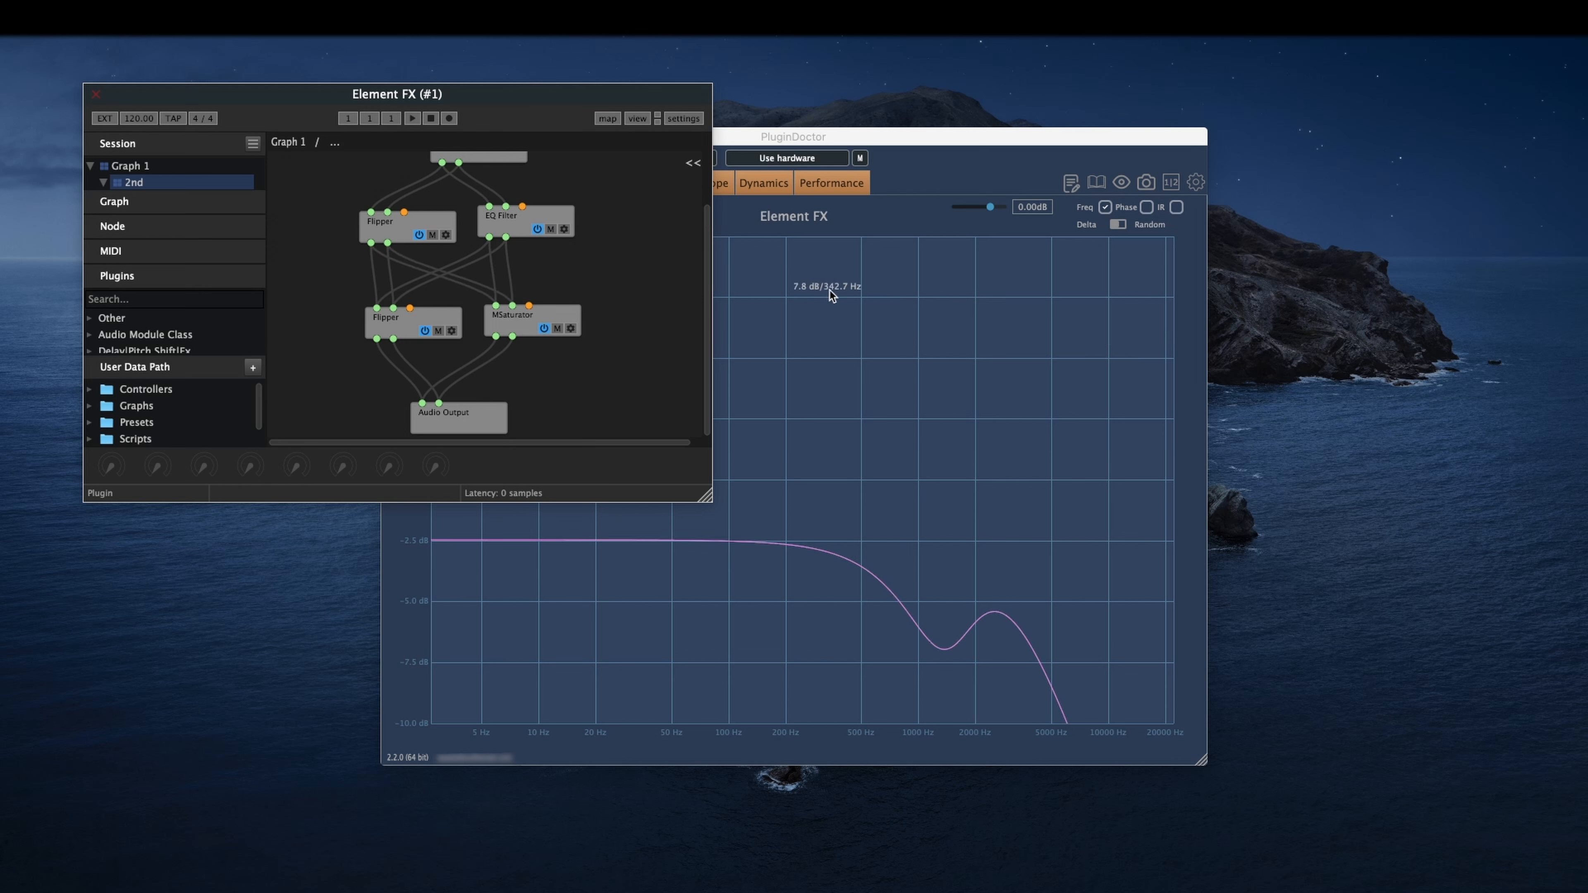
- Show PluginDoctor's harmonic analysis beside Element FX, and set the EQ Filter's gain to 5.18 dB
left_click_drag(859, 135, 1113, 71)
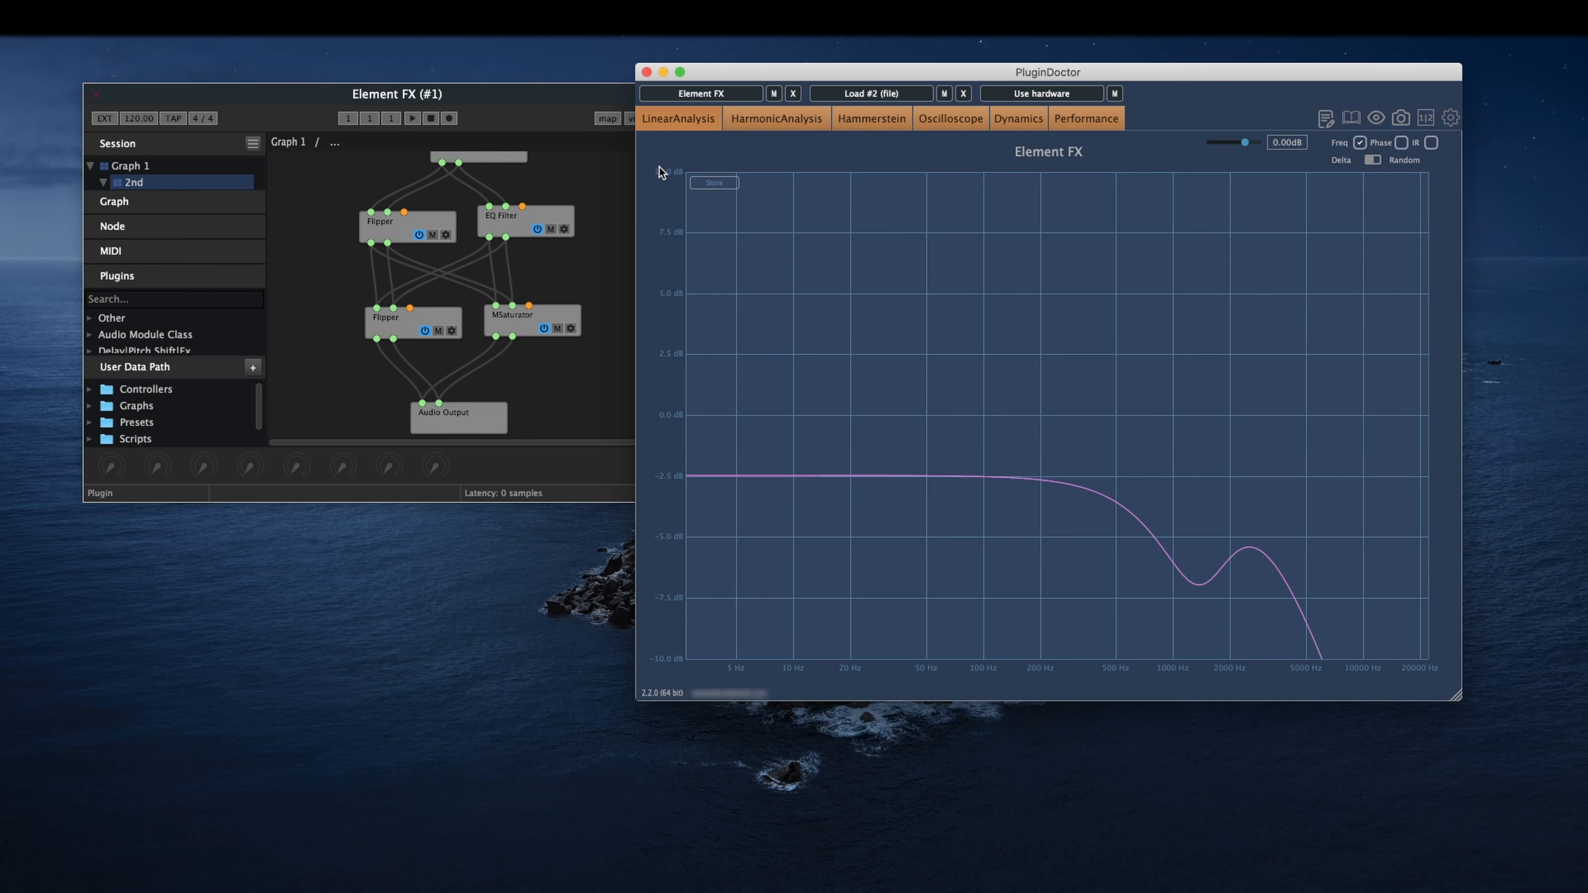
double_click(504, 217)
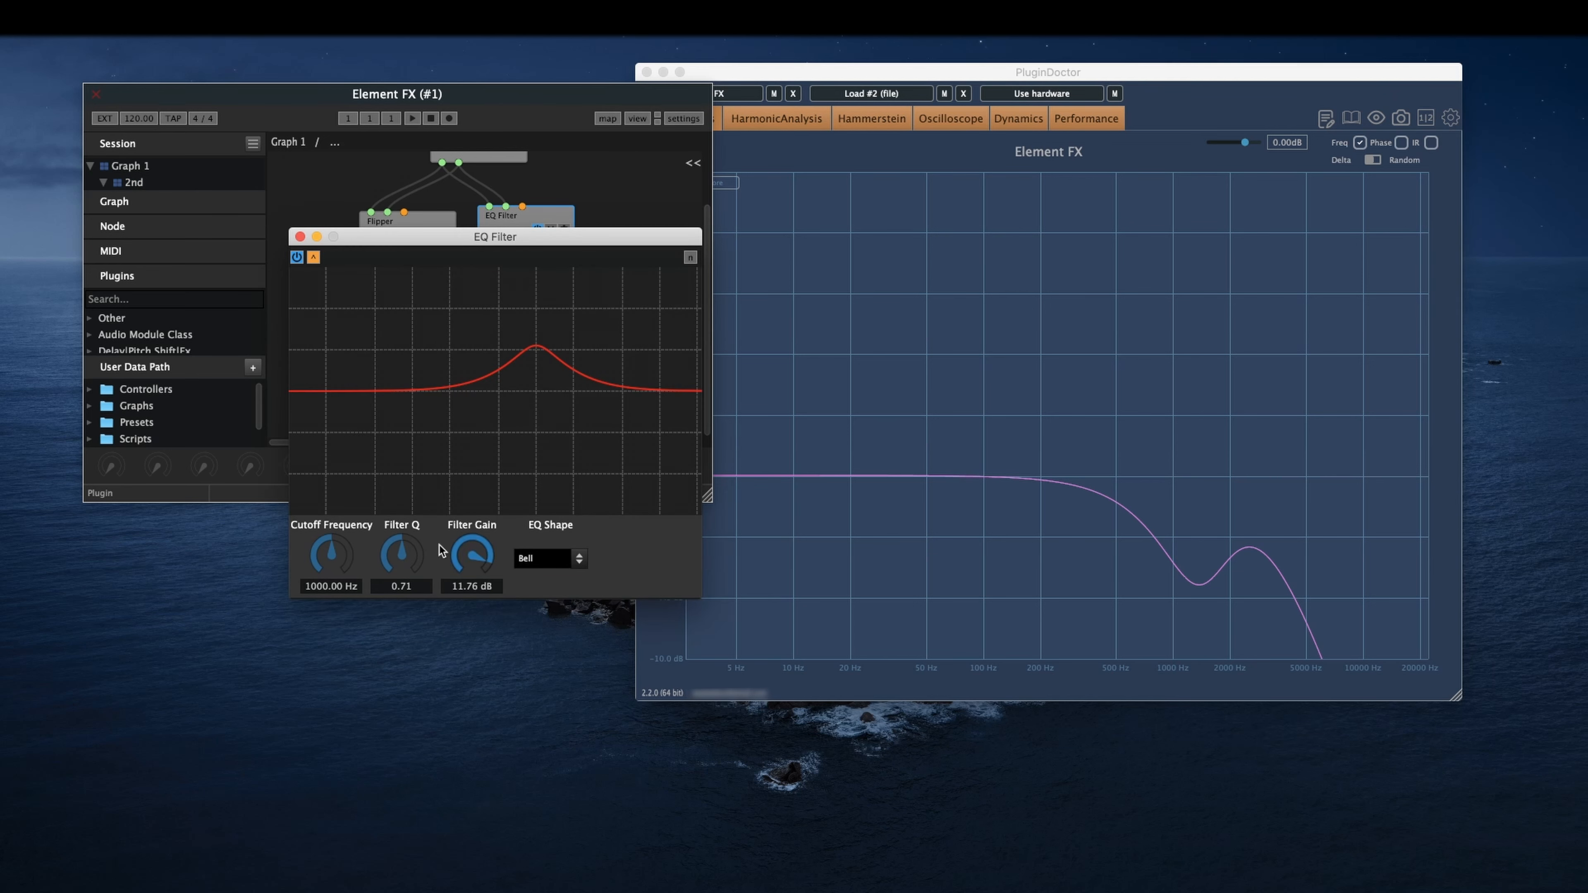
double_click(475, 557)
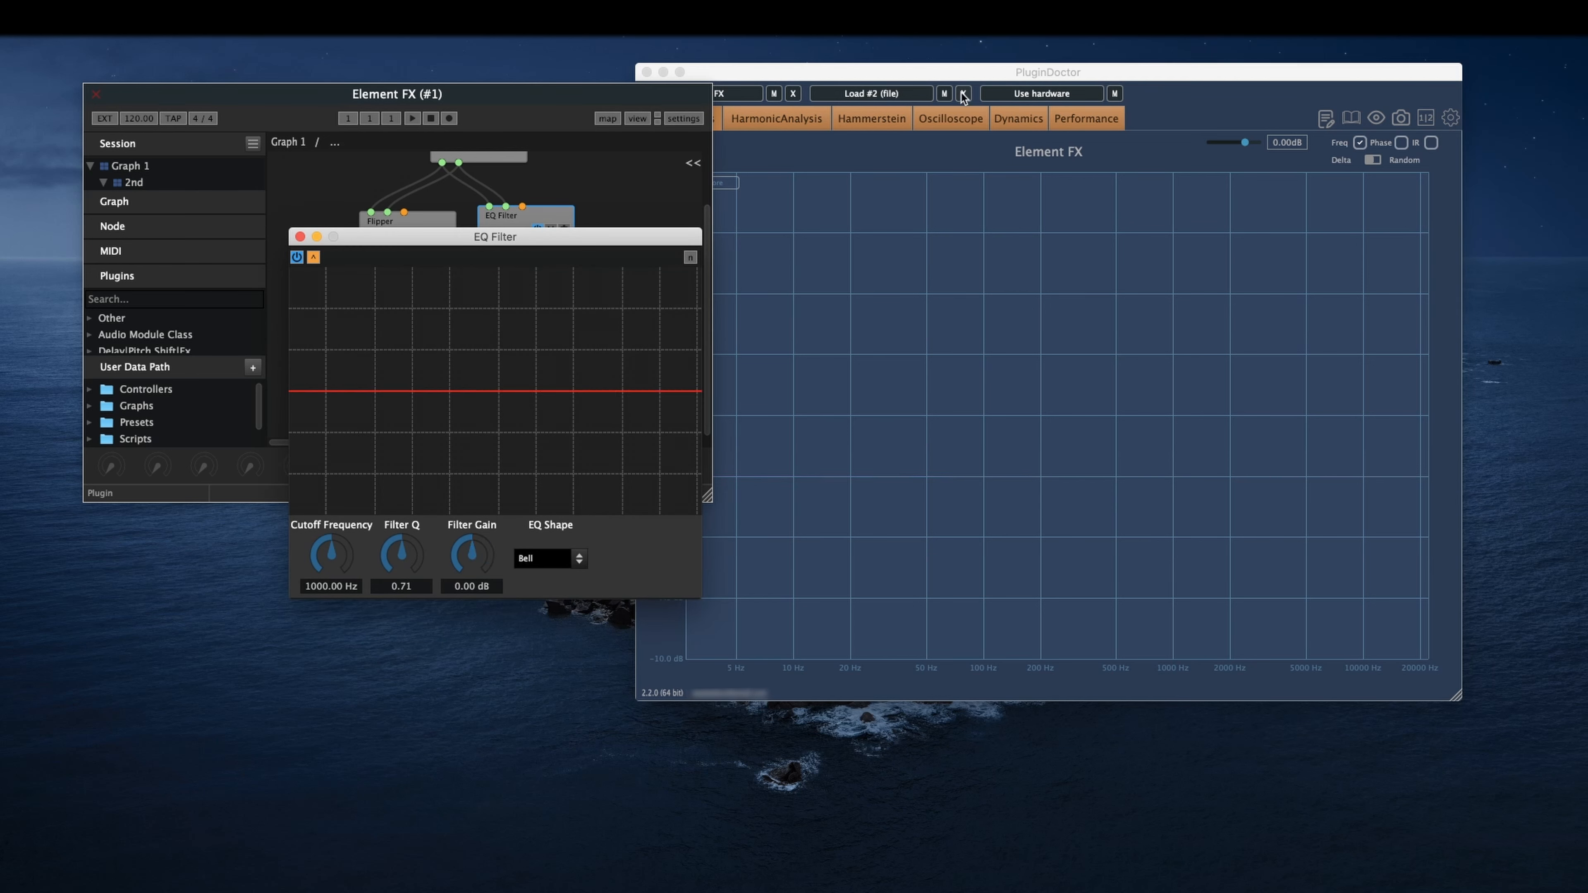
left_click(809, 120)
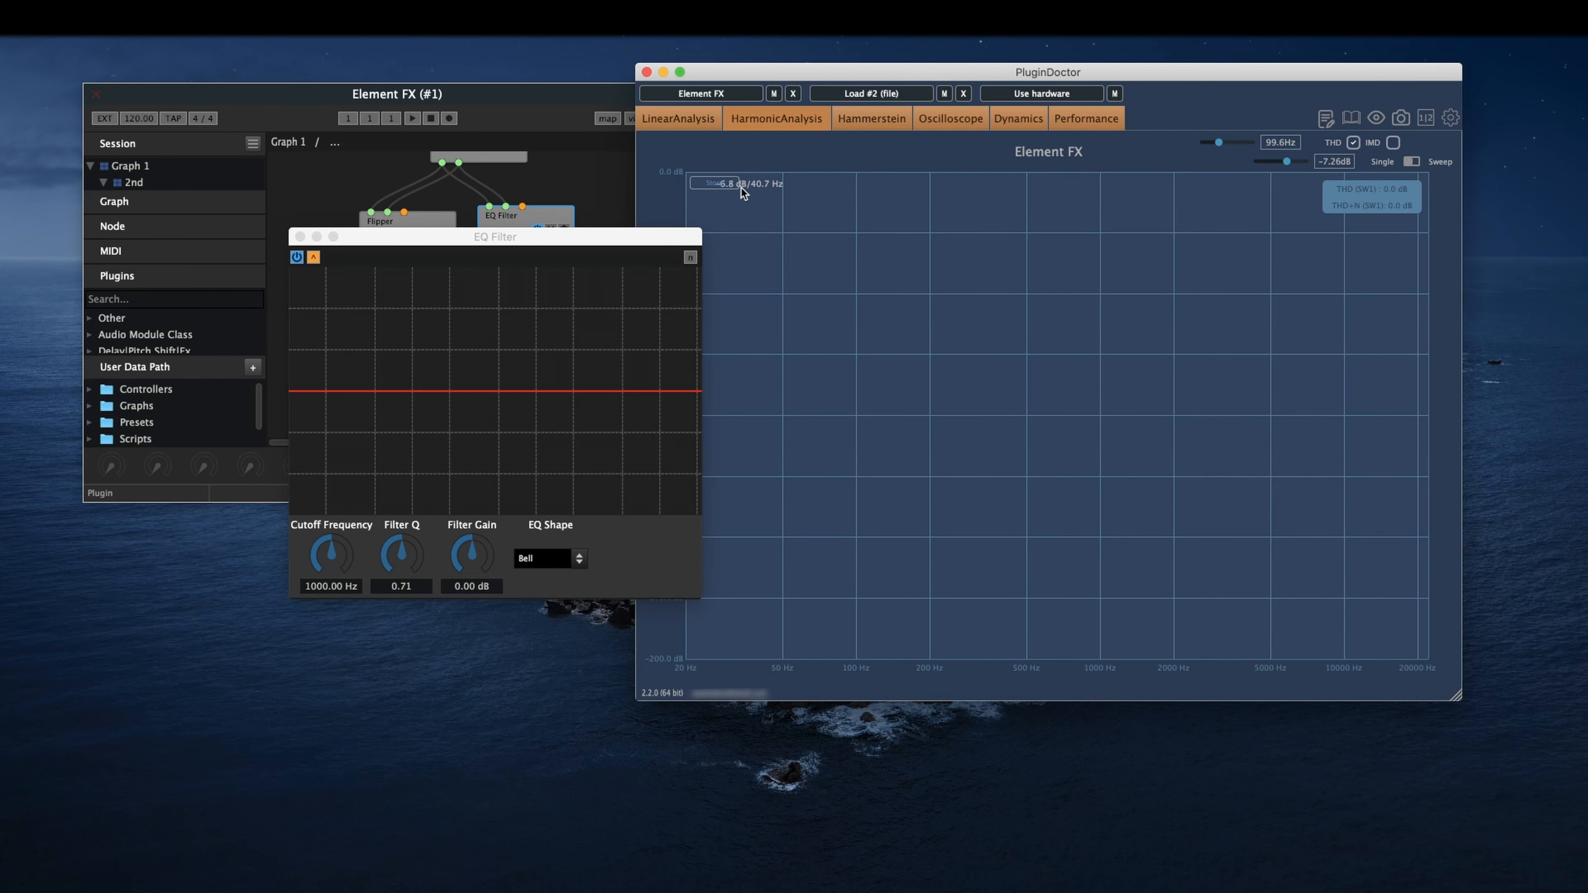
left_click_drag(467, 566, 468, 544)
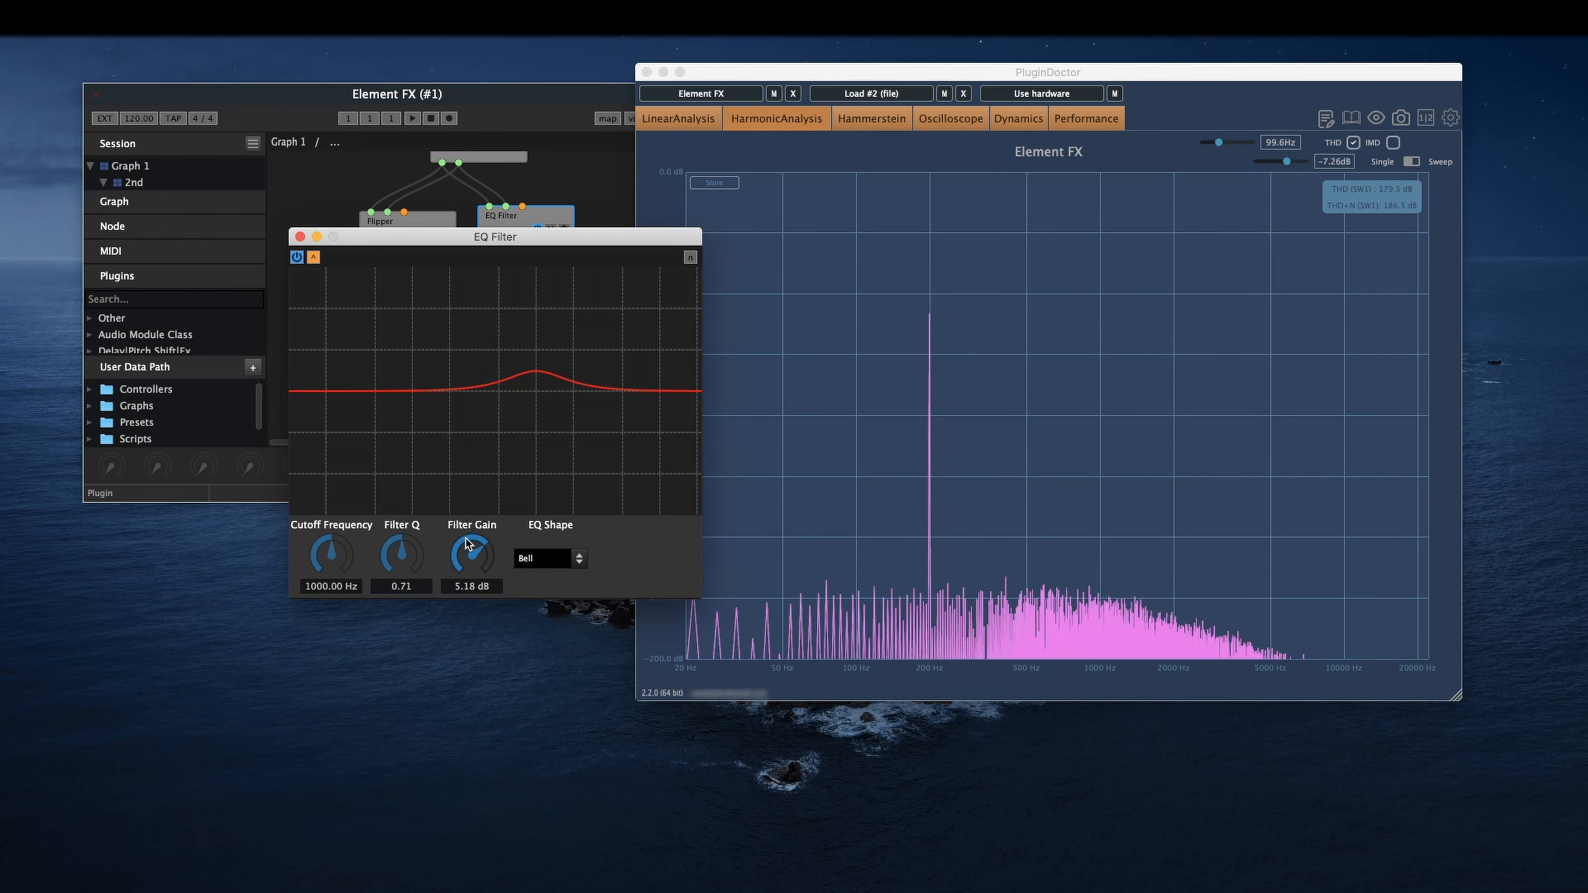
- Examine the harmonic curves in PluginDoctor's Hammerstein analysis, and close the EQ Filter window
left_click(897, 120)
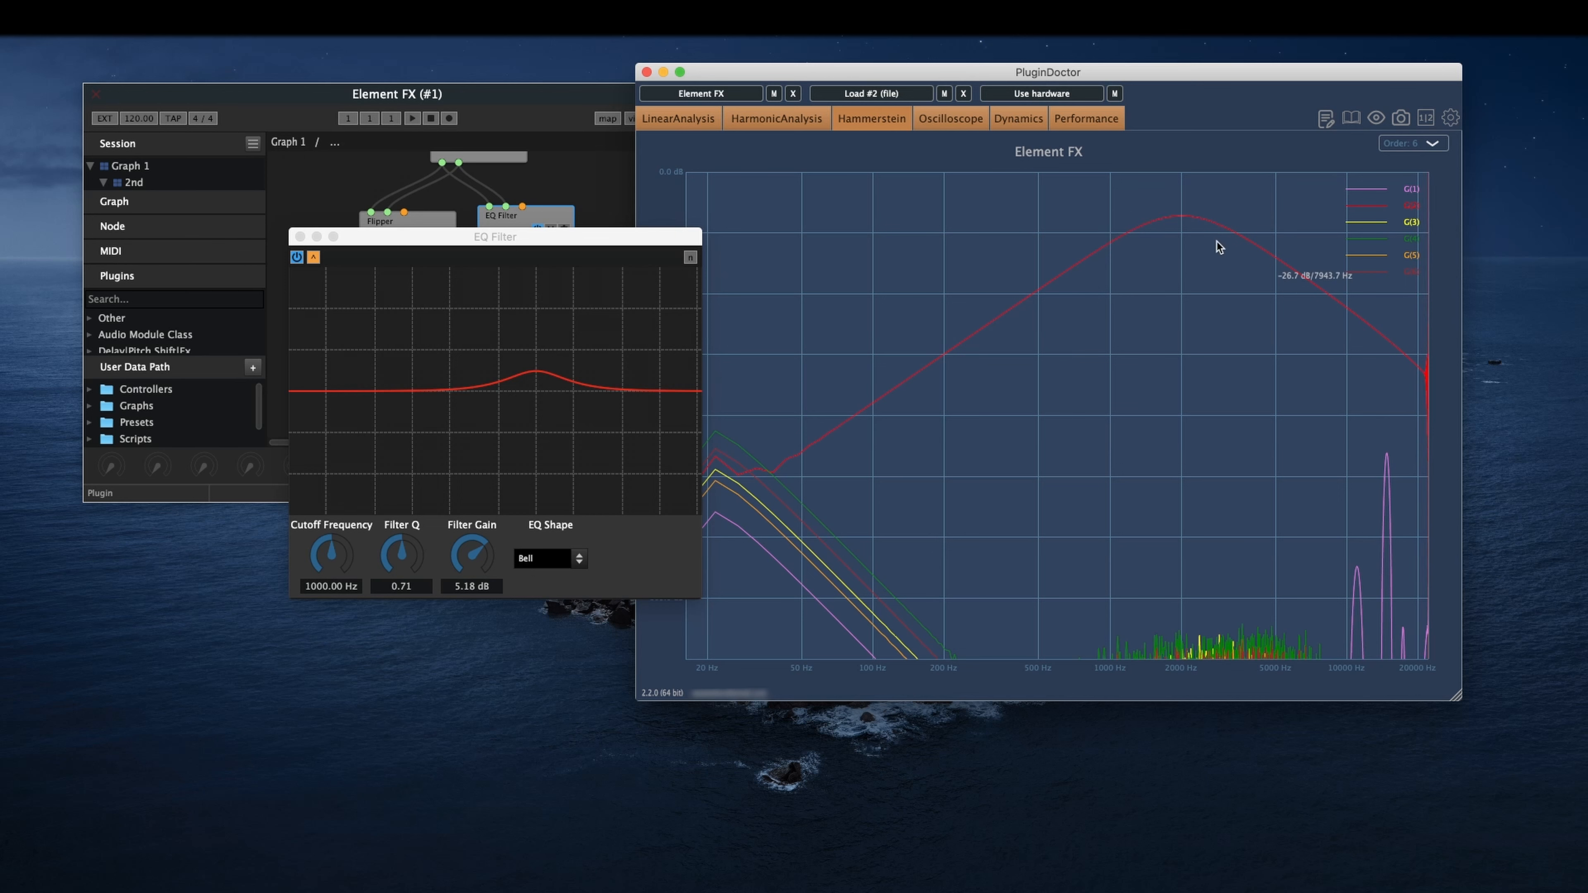
scroll(673, 177, "up", 5)
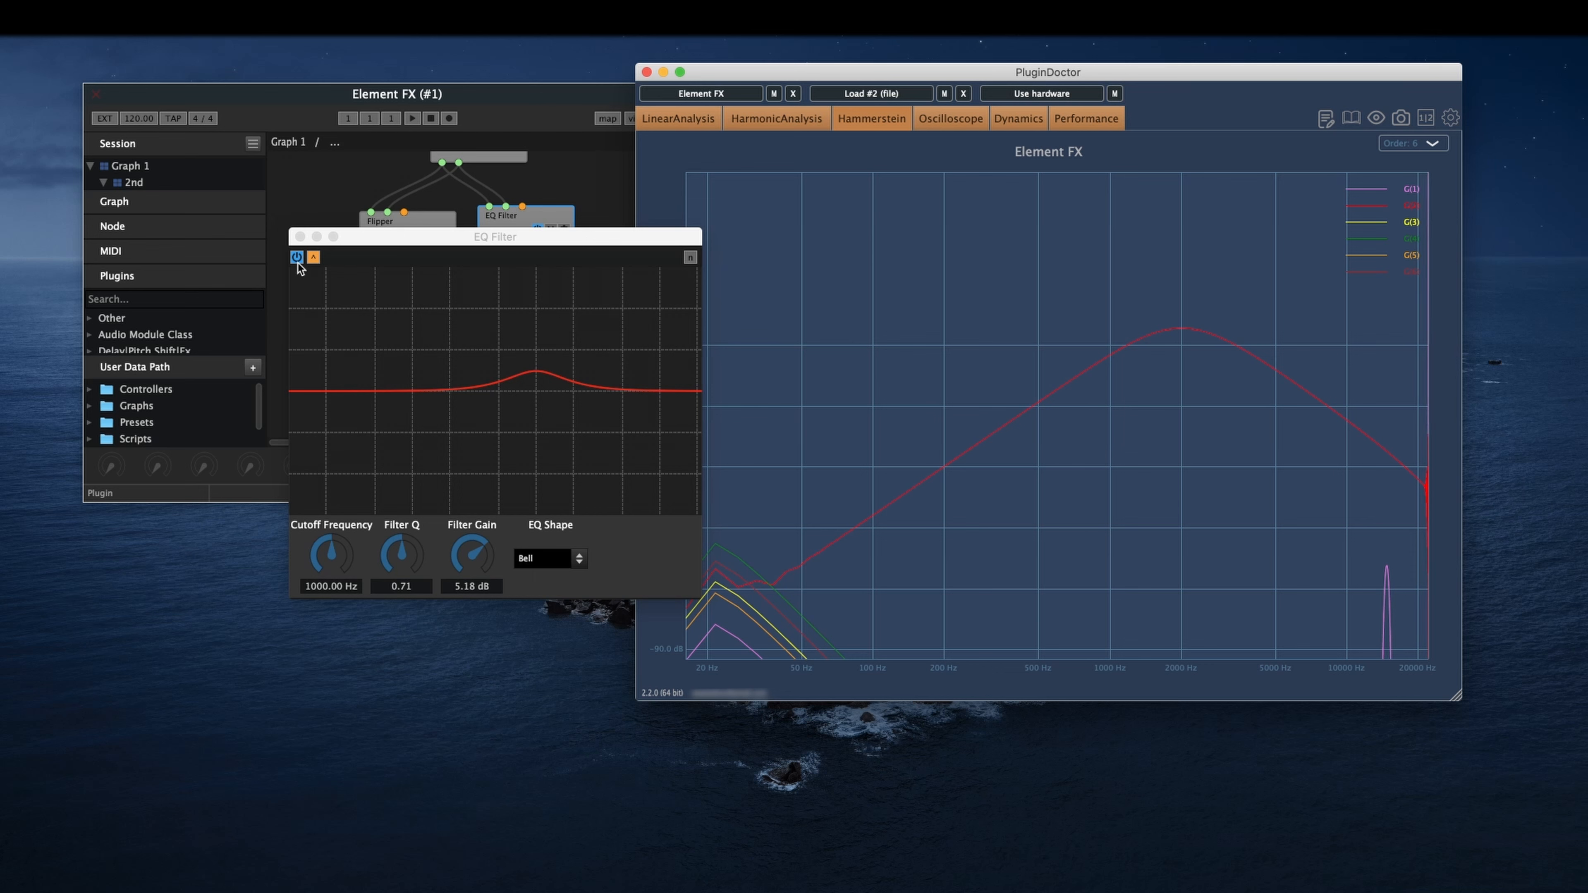
left_click(300, 236)
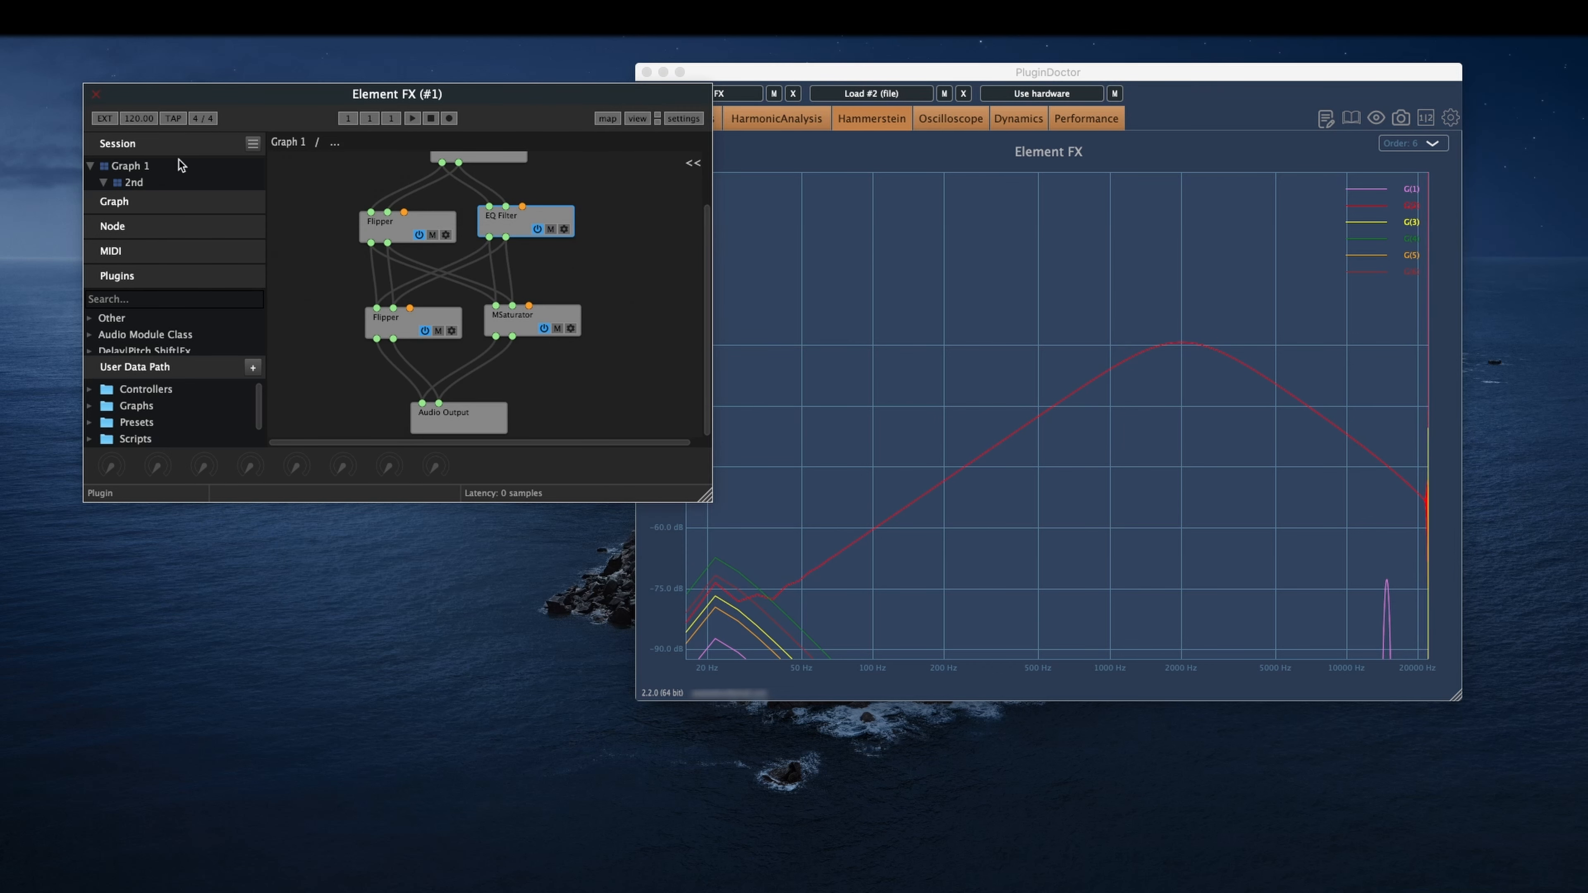
- Return to Graph 1 and enlarge the Element FX window to show the whole routing
left_click(149, 162)
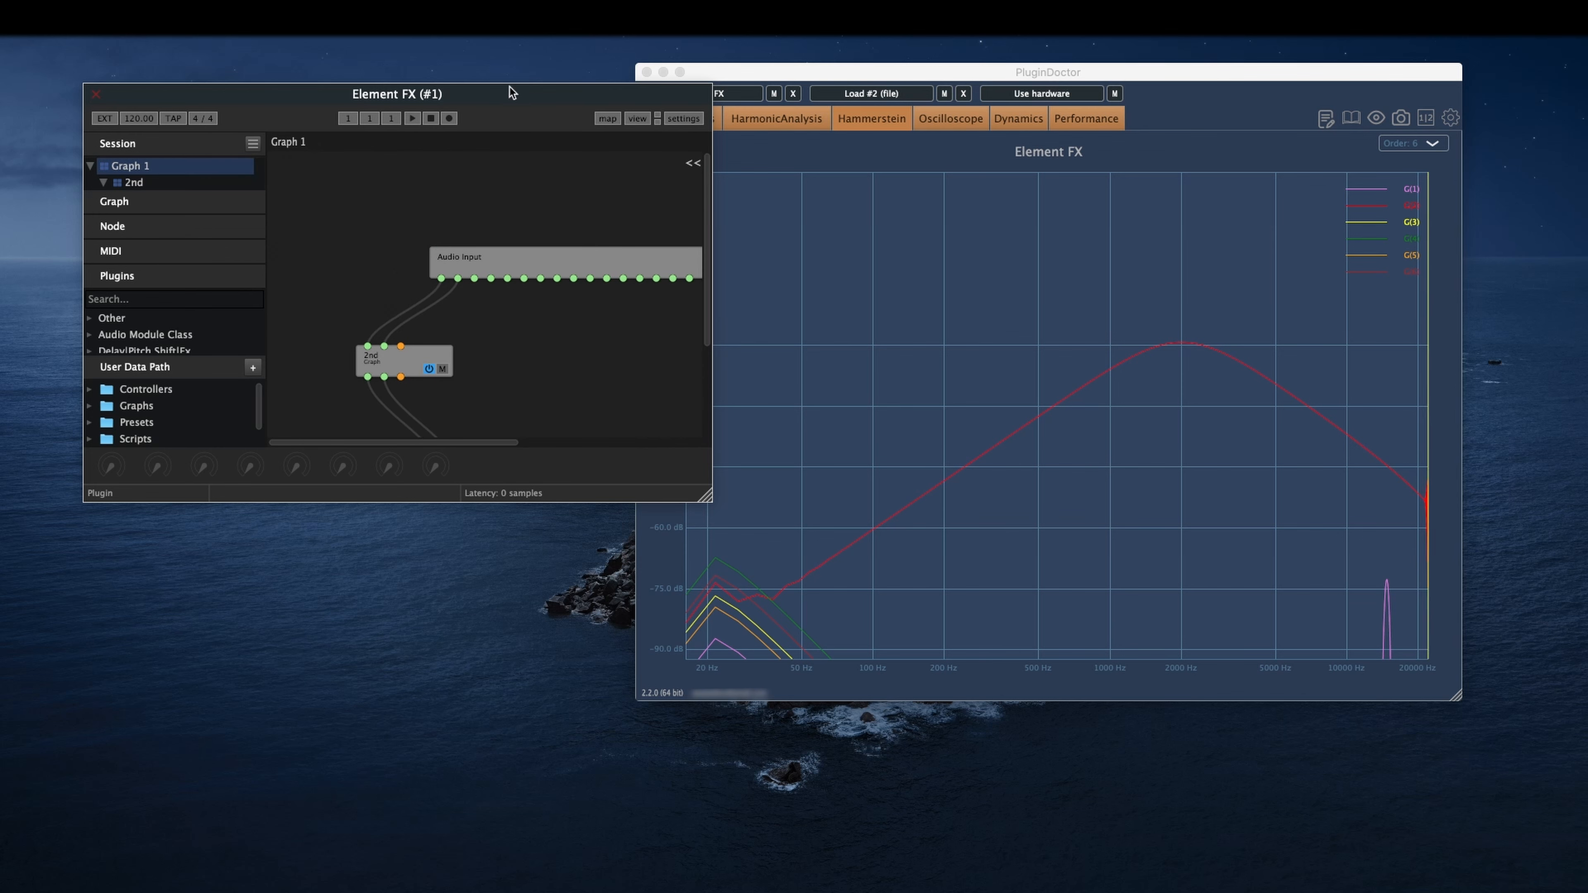
left_click(703, 122)
left_click(582, 103)
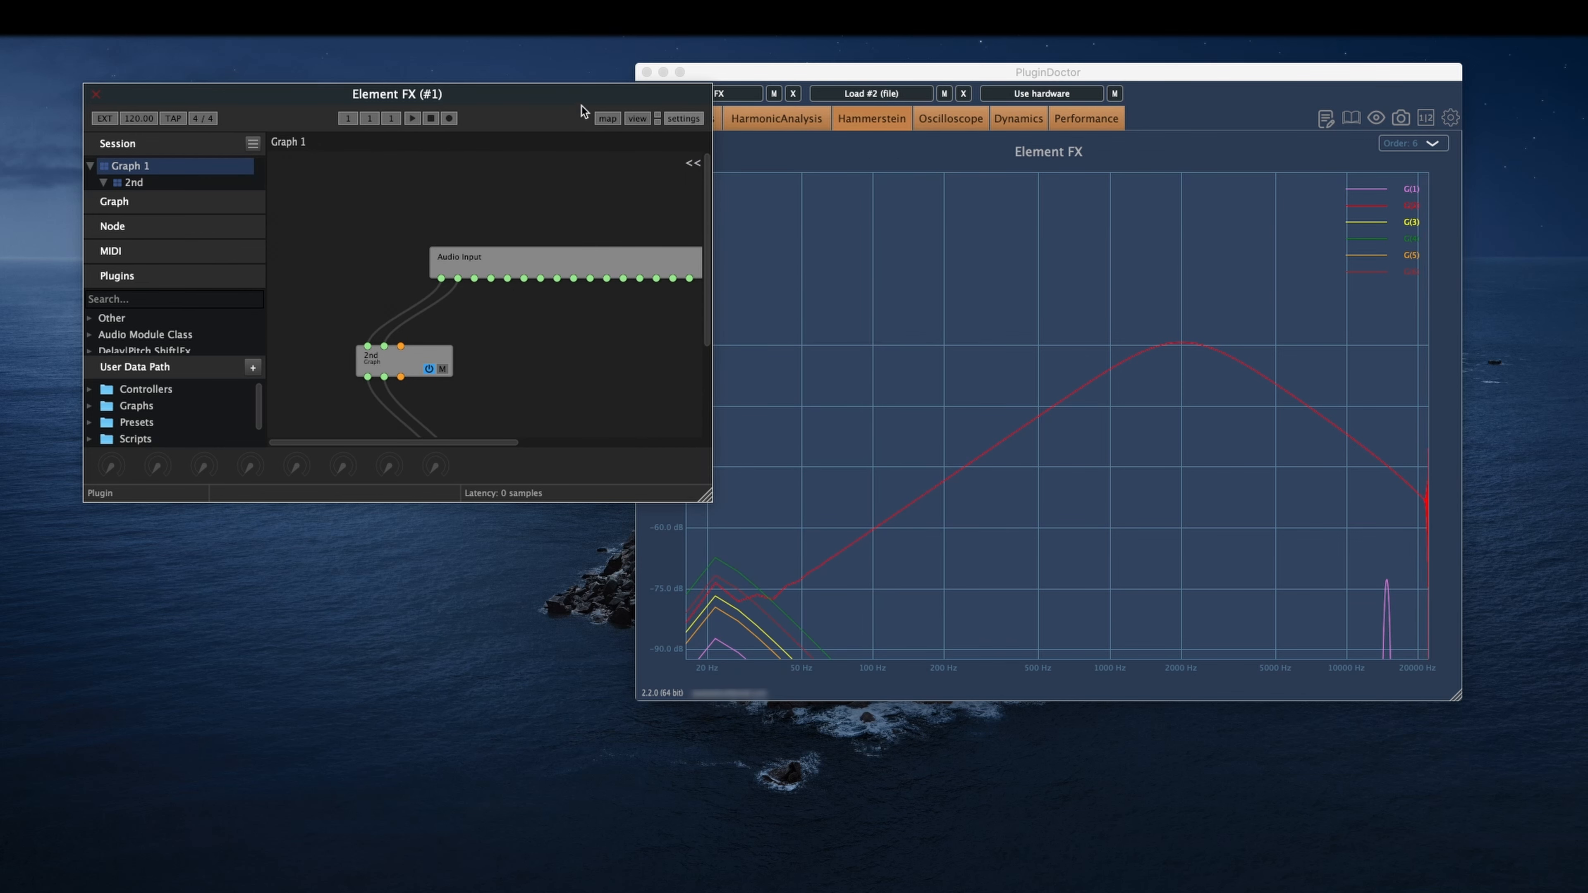
left_click_drag(582, 104, 583, 53)
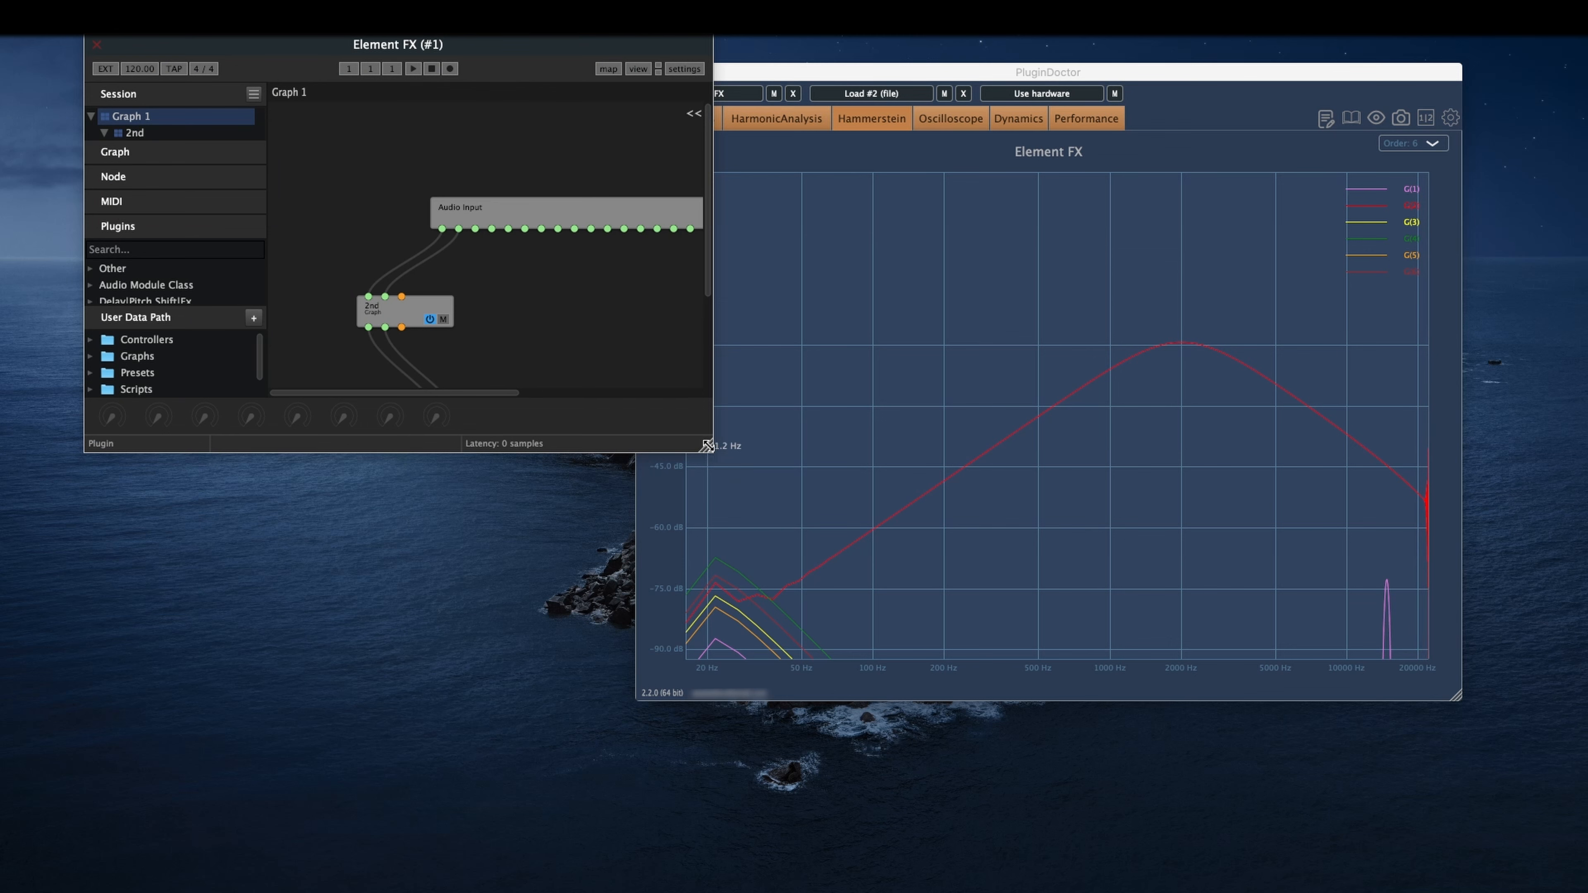
left_click_drag(707, 445, 779, 582)
- Duplicate the 2nd graph node beside the original and rename the copy 3rd
left_click_drag(371, 309, 486, 308)
right_click(337, 312)
left_click(410, 386)
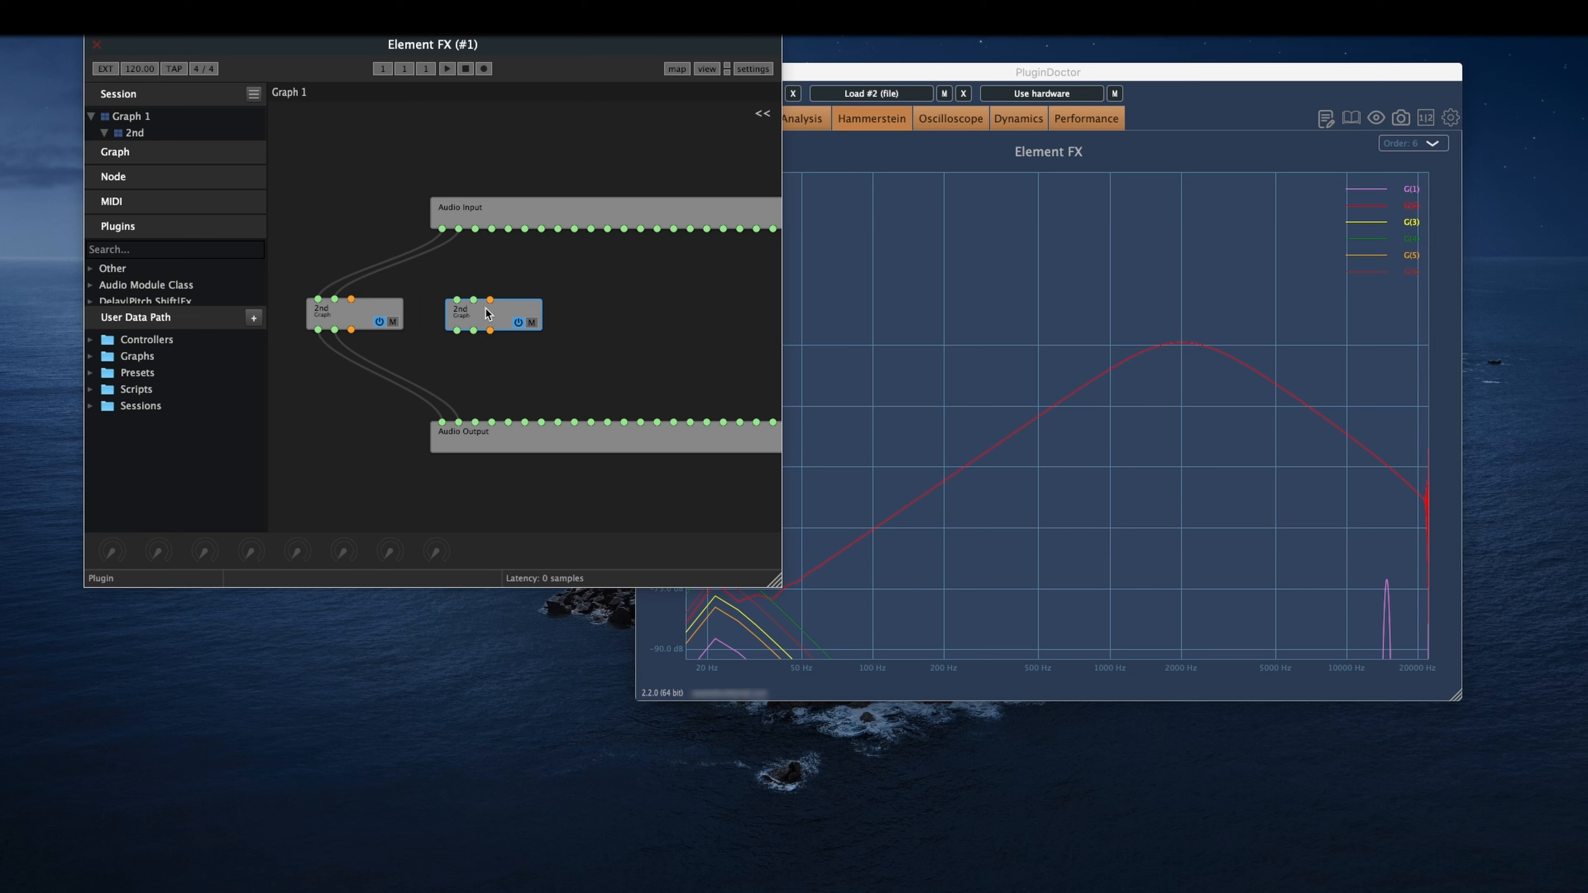
left_click(155, 100)
double_click(136, 213)
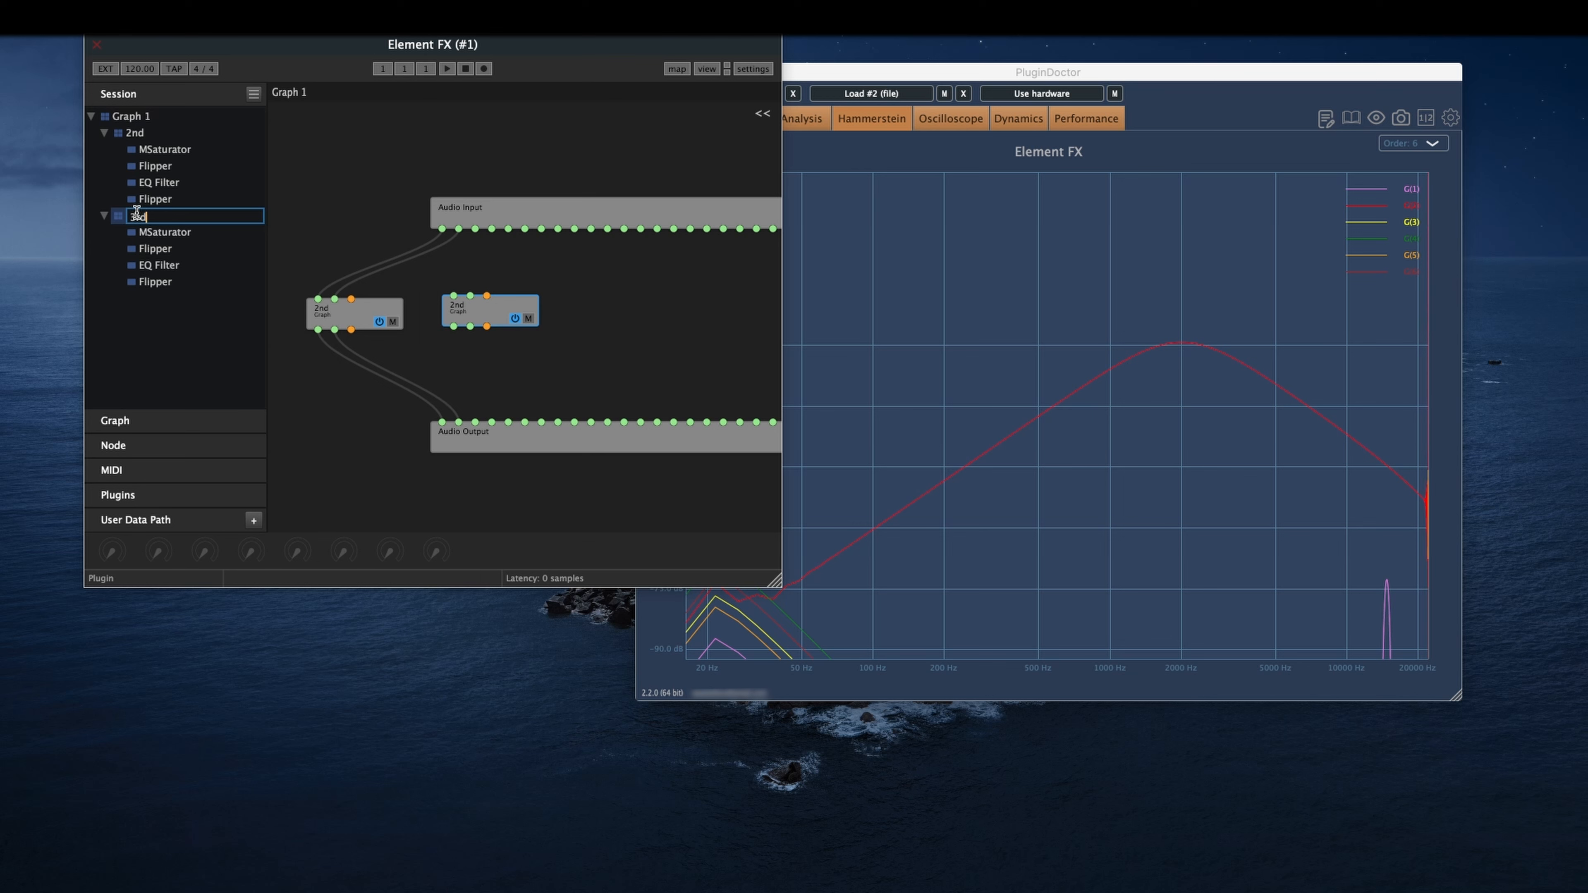
type("3rd")
key("Return")
- Route Audio Input's first two channels through the 3rd graph to Audio Output, and mute the 2nd graph
left_click_drag(477, 314, 506, 323)
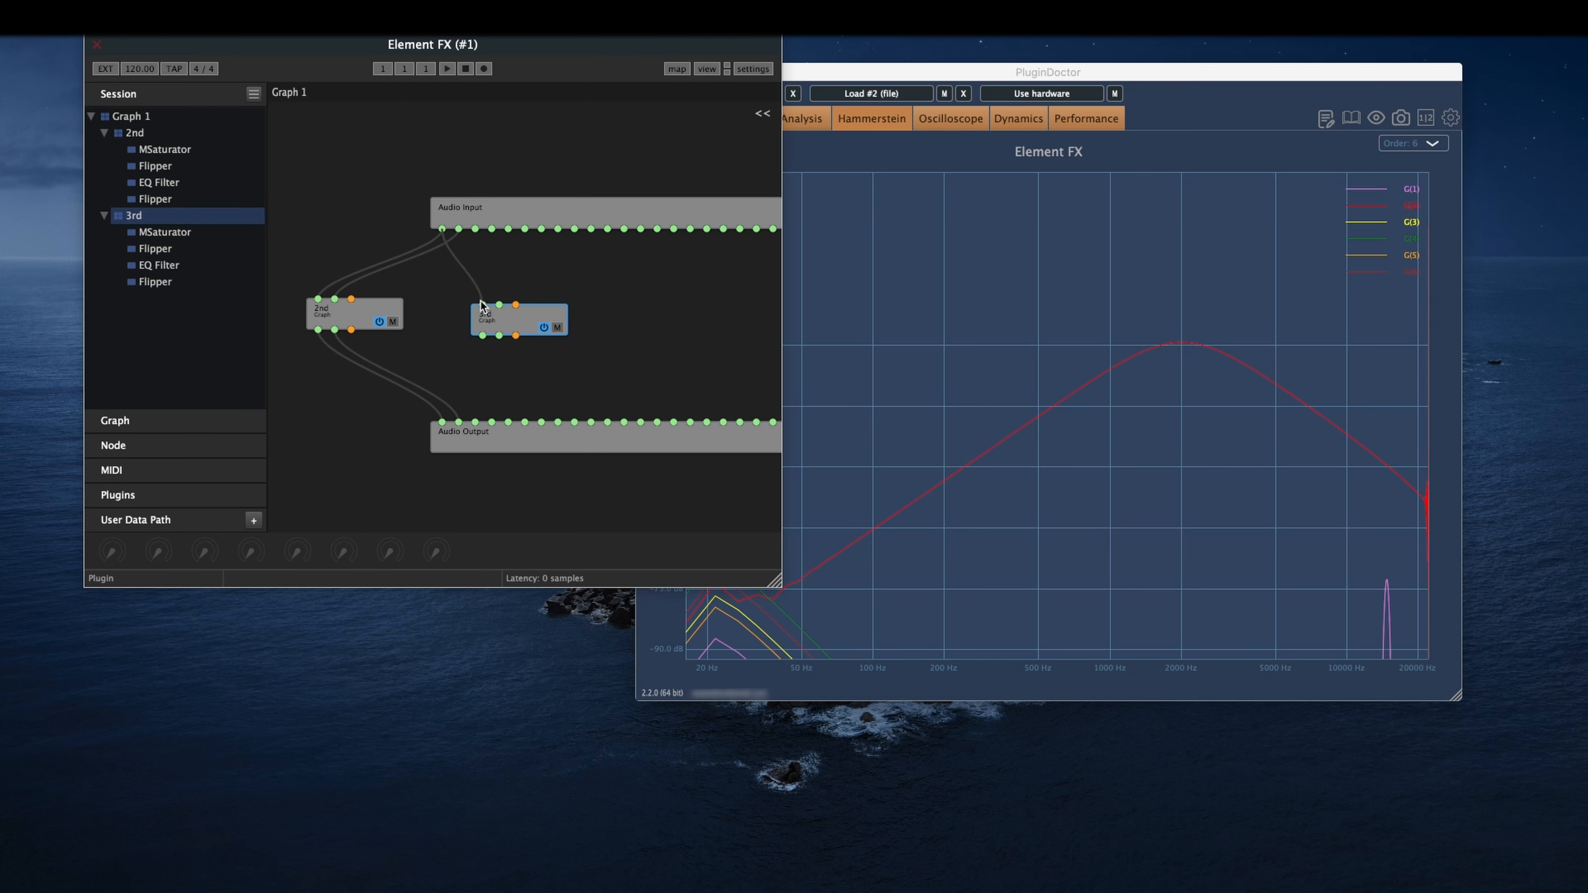
left_click_drag(458, 229, 464, 421)
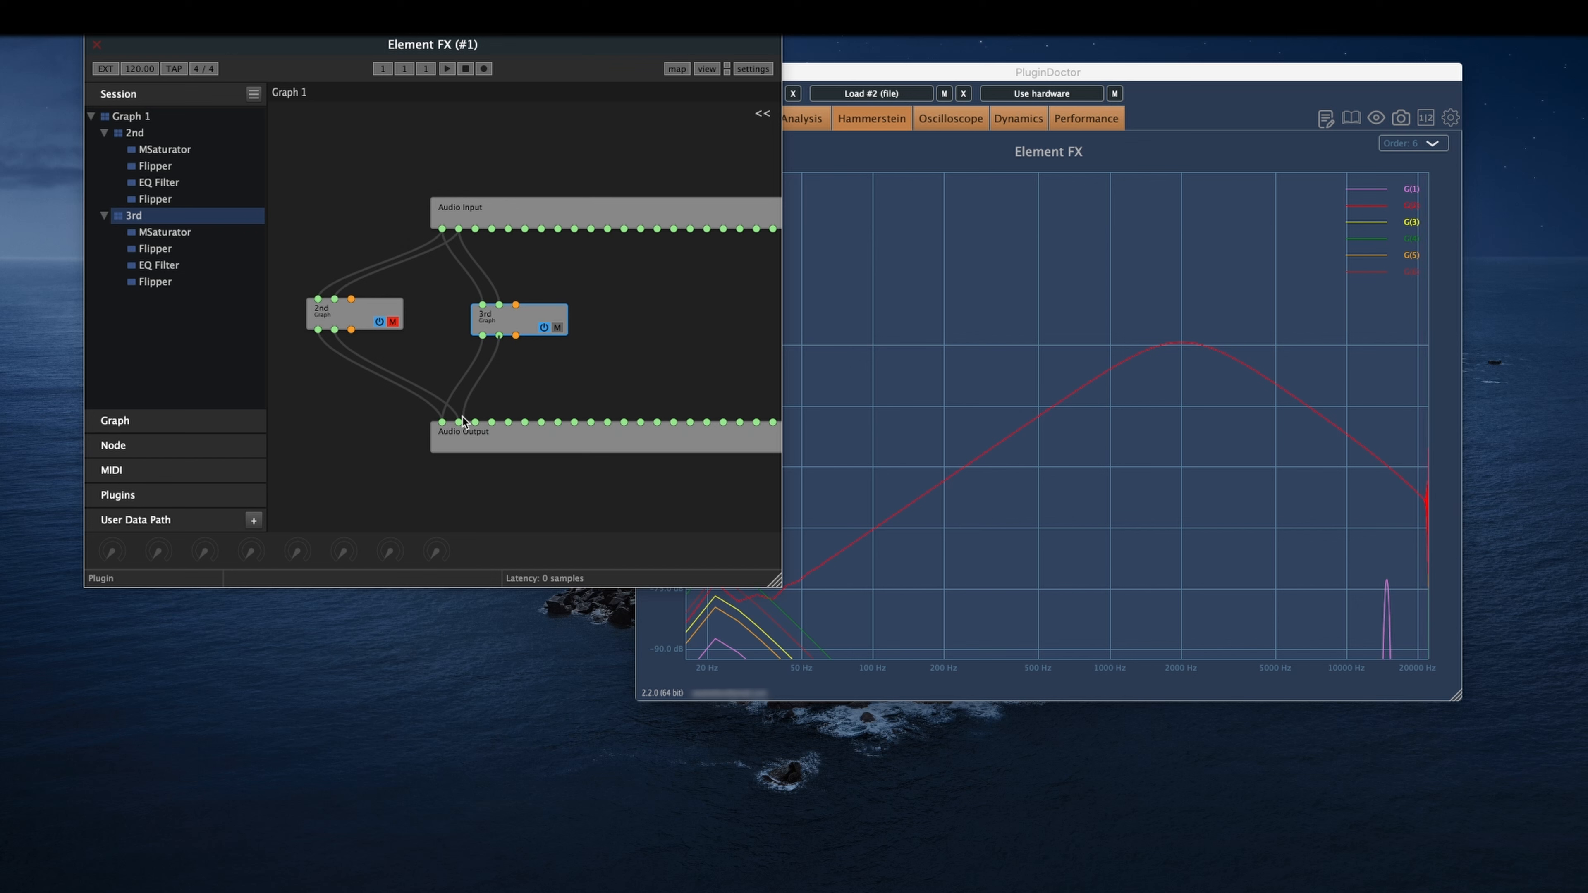
- In the 3rd graph's MSaturator, set the 2nd harmonic to 0% and the 3rd harmonic to -50%, and close the plugin
double_click(521, 314)
double_click(530, 336)
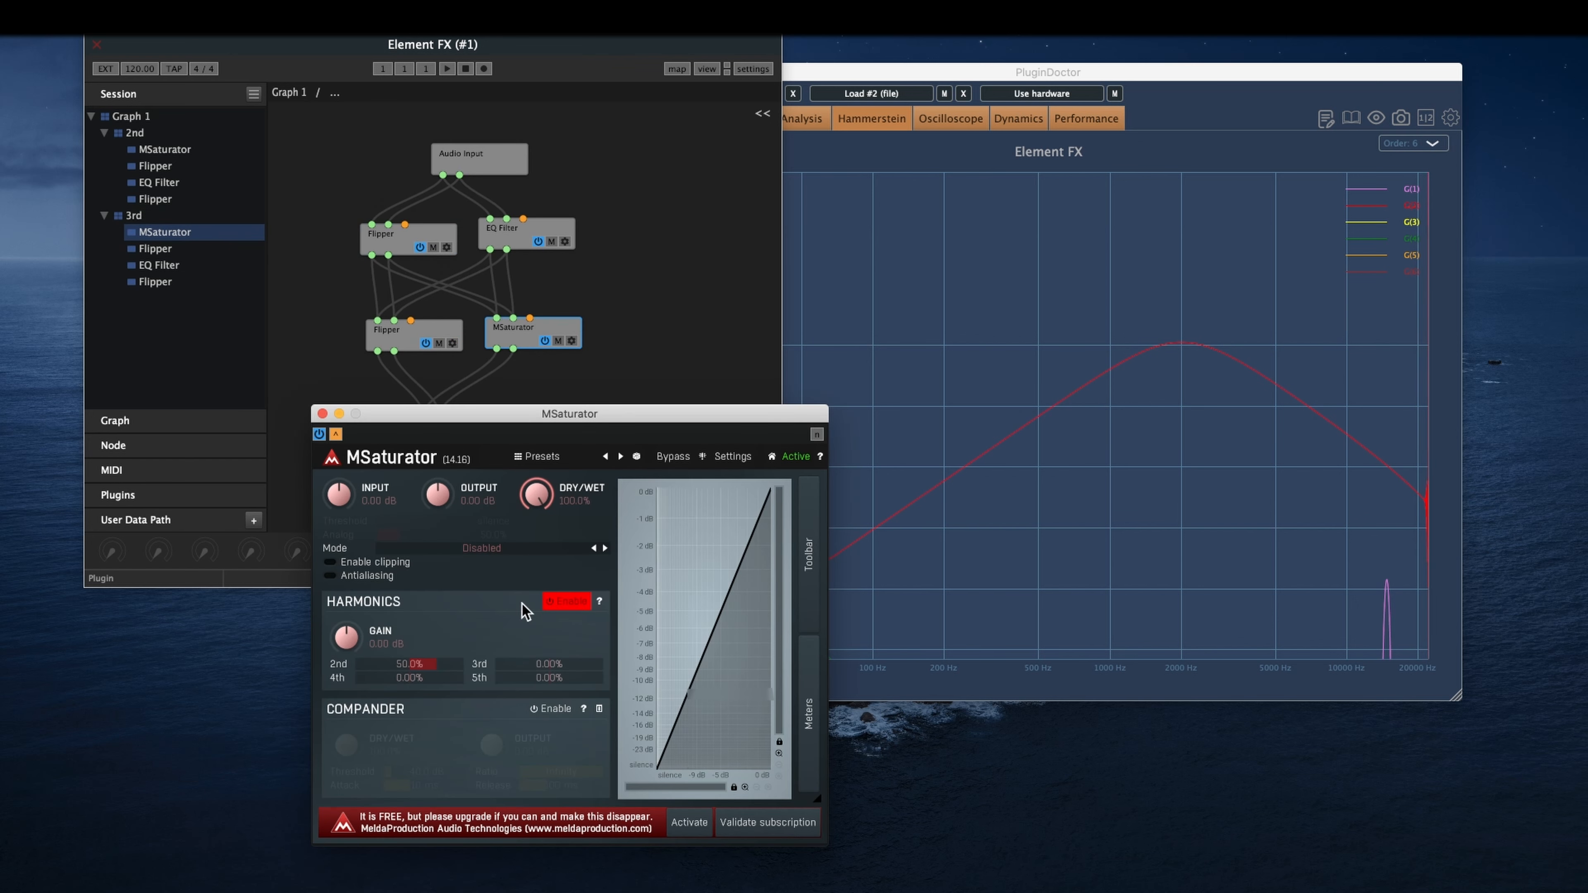
double_click(447, 664)
type("0")
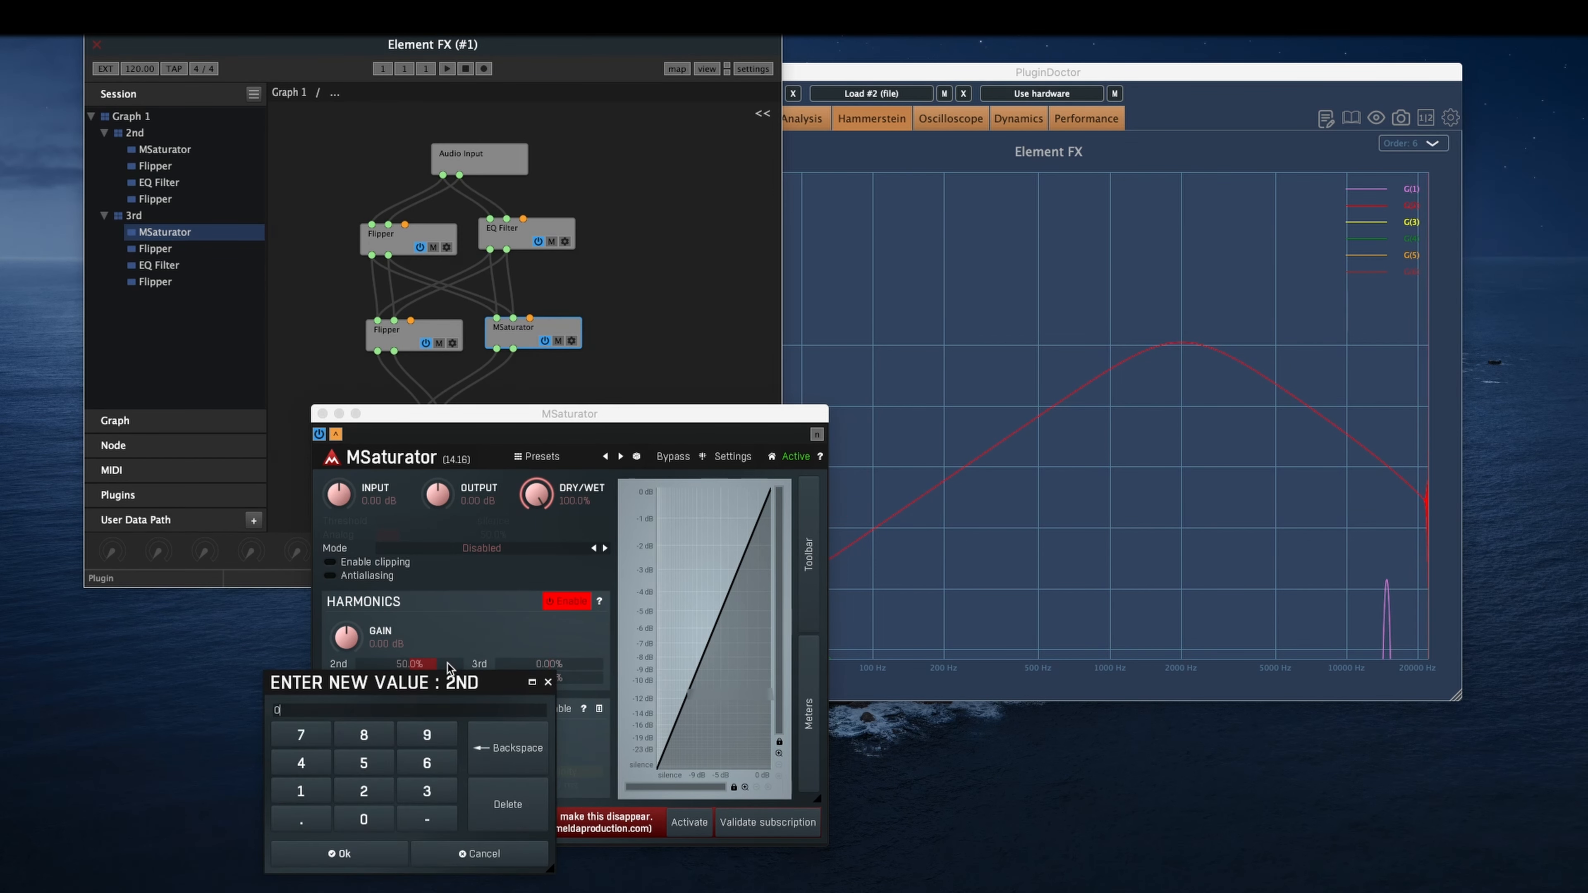
key("Return")
double_click(541, 665)
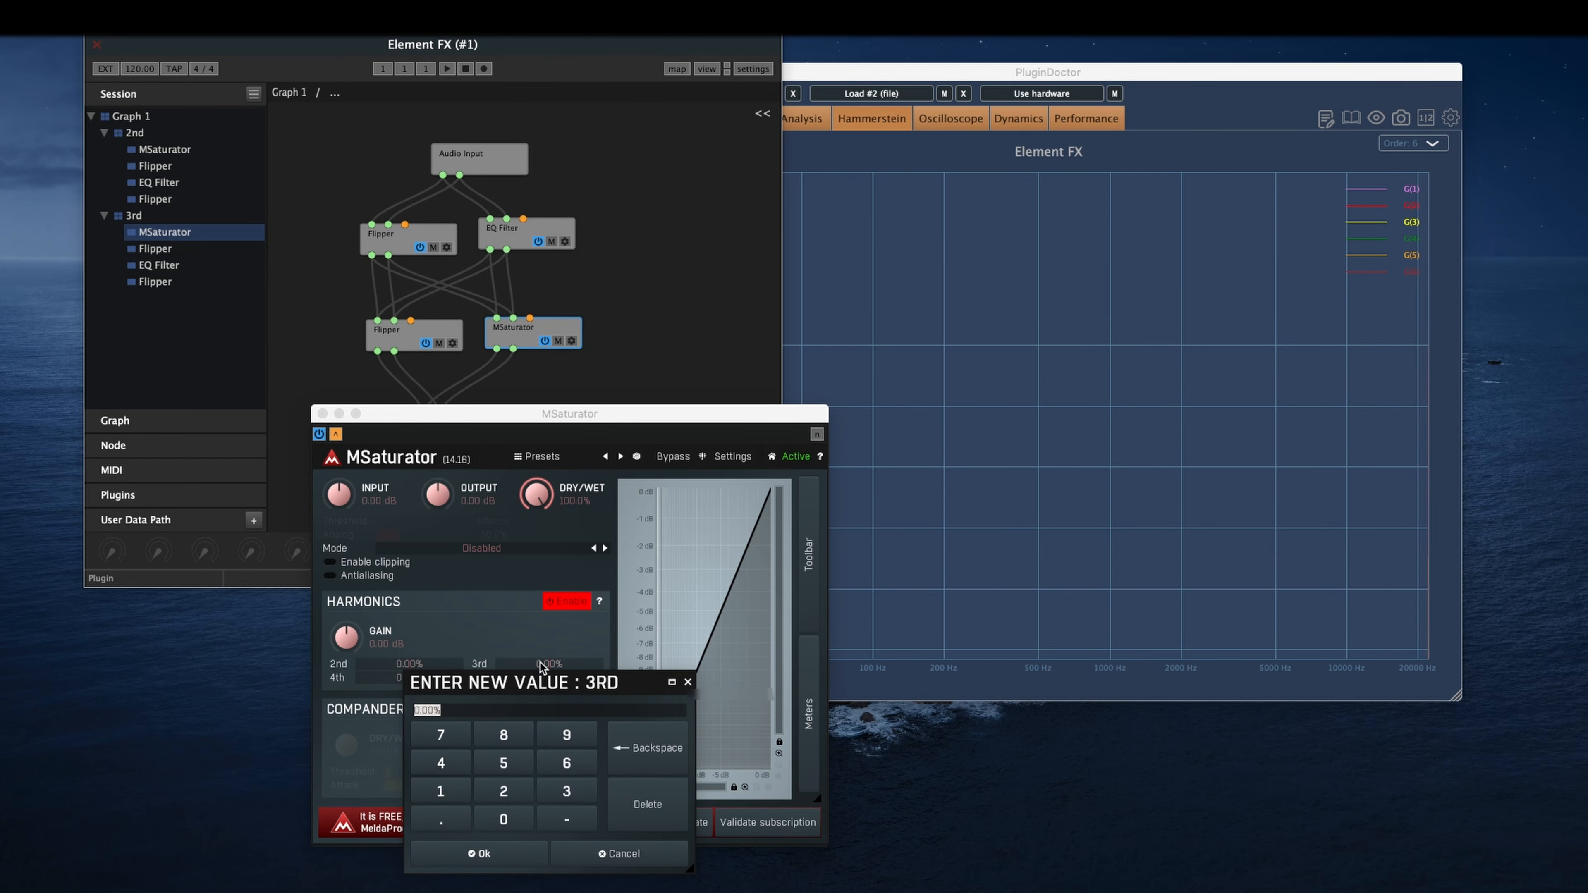
type("-50")
key("Return")
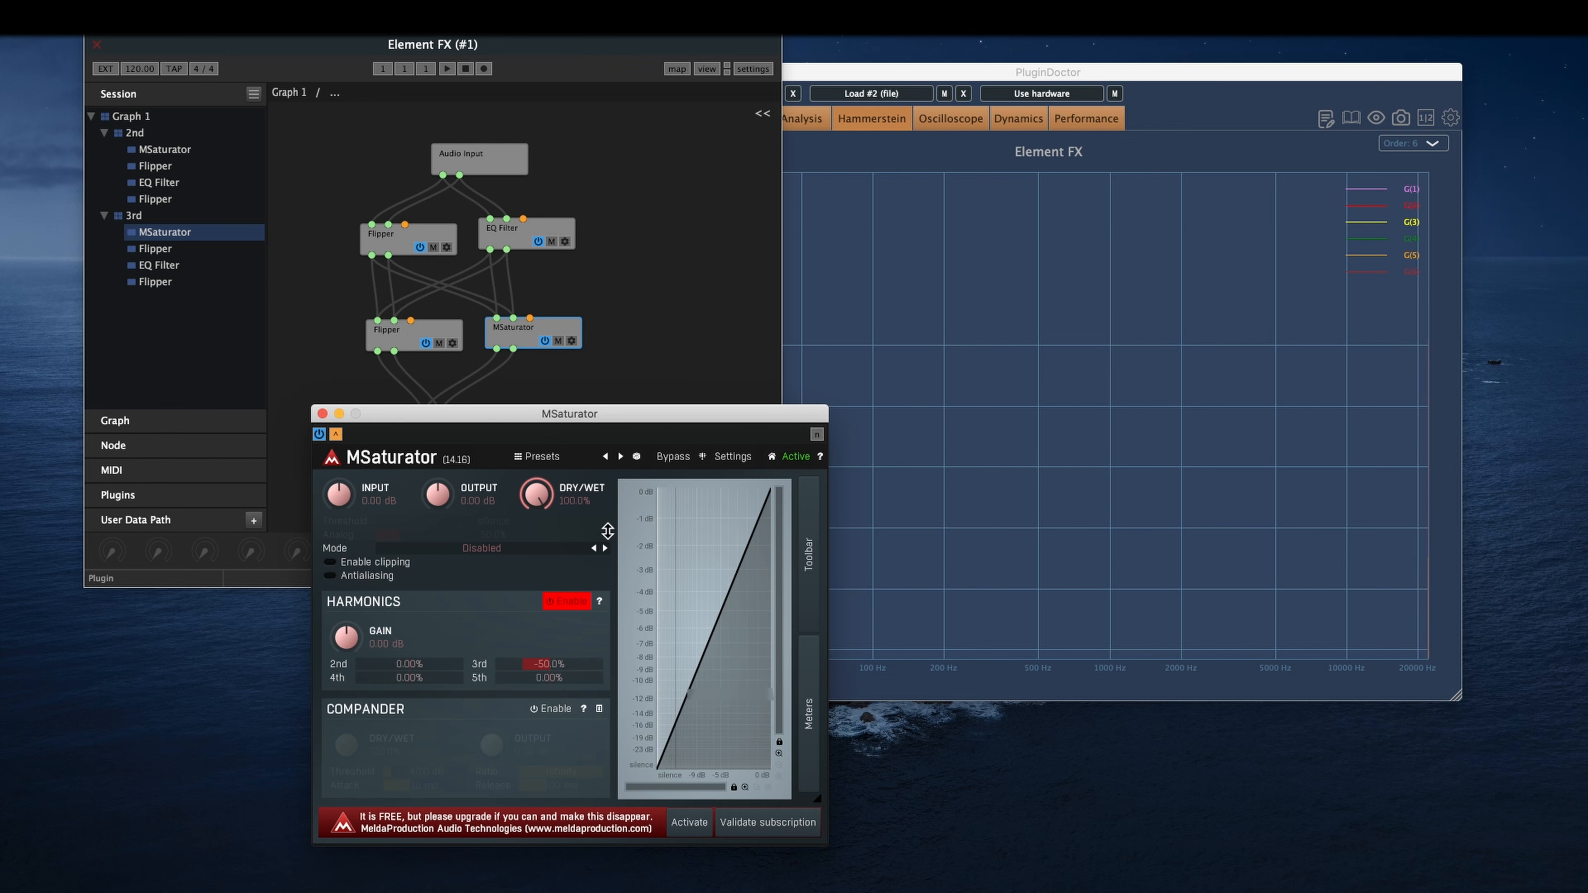
left_click_drag(340, 414, 297, 389)
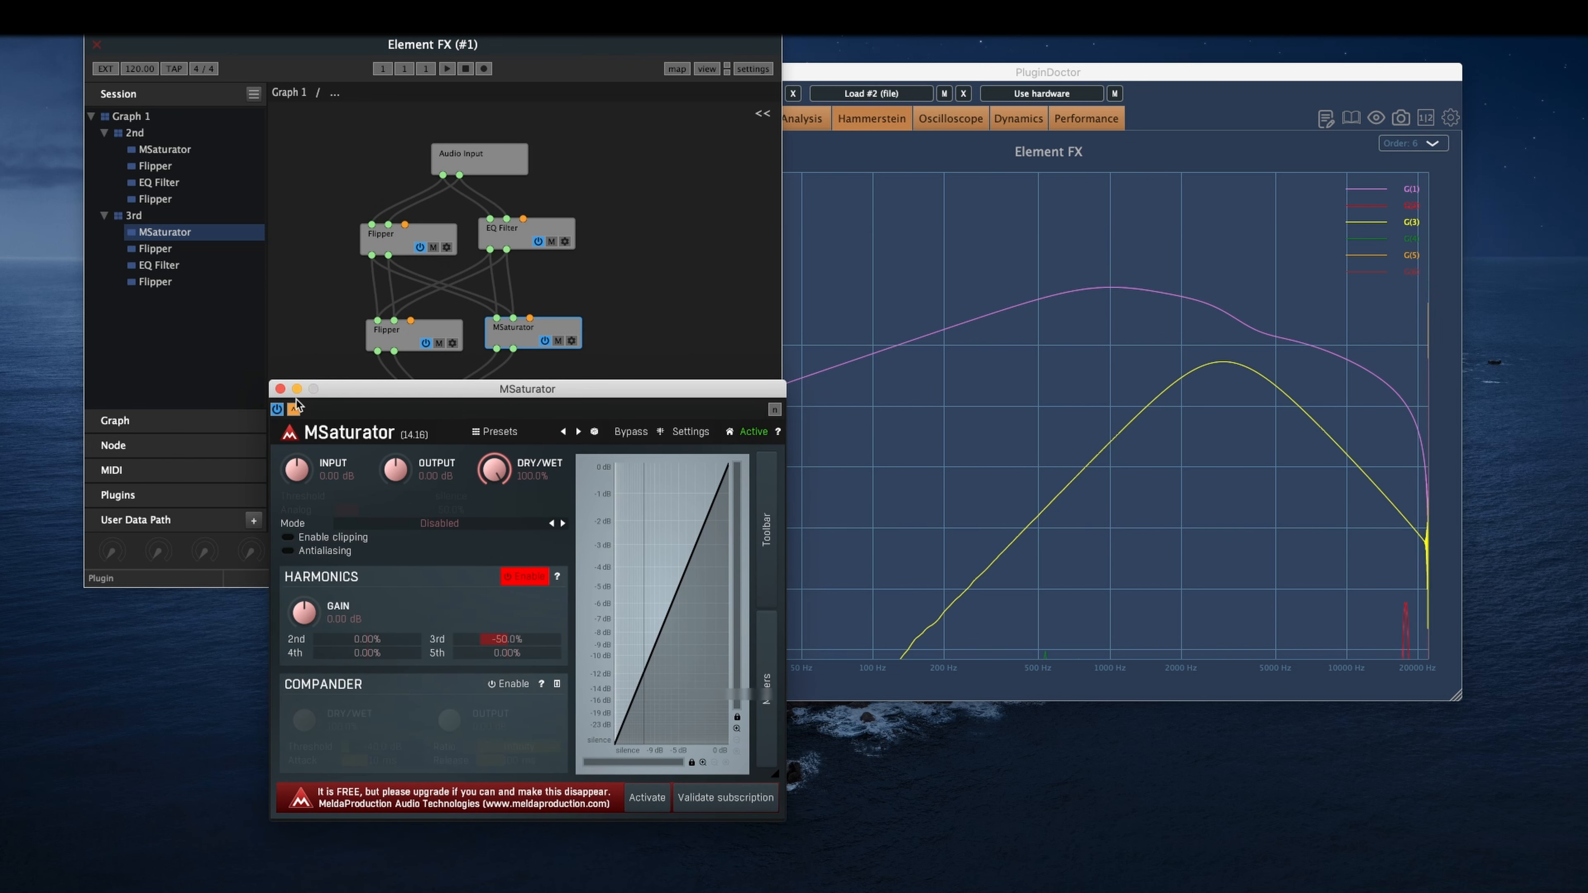
left_click(281, 389)
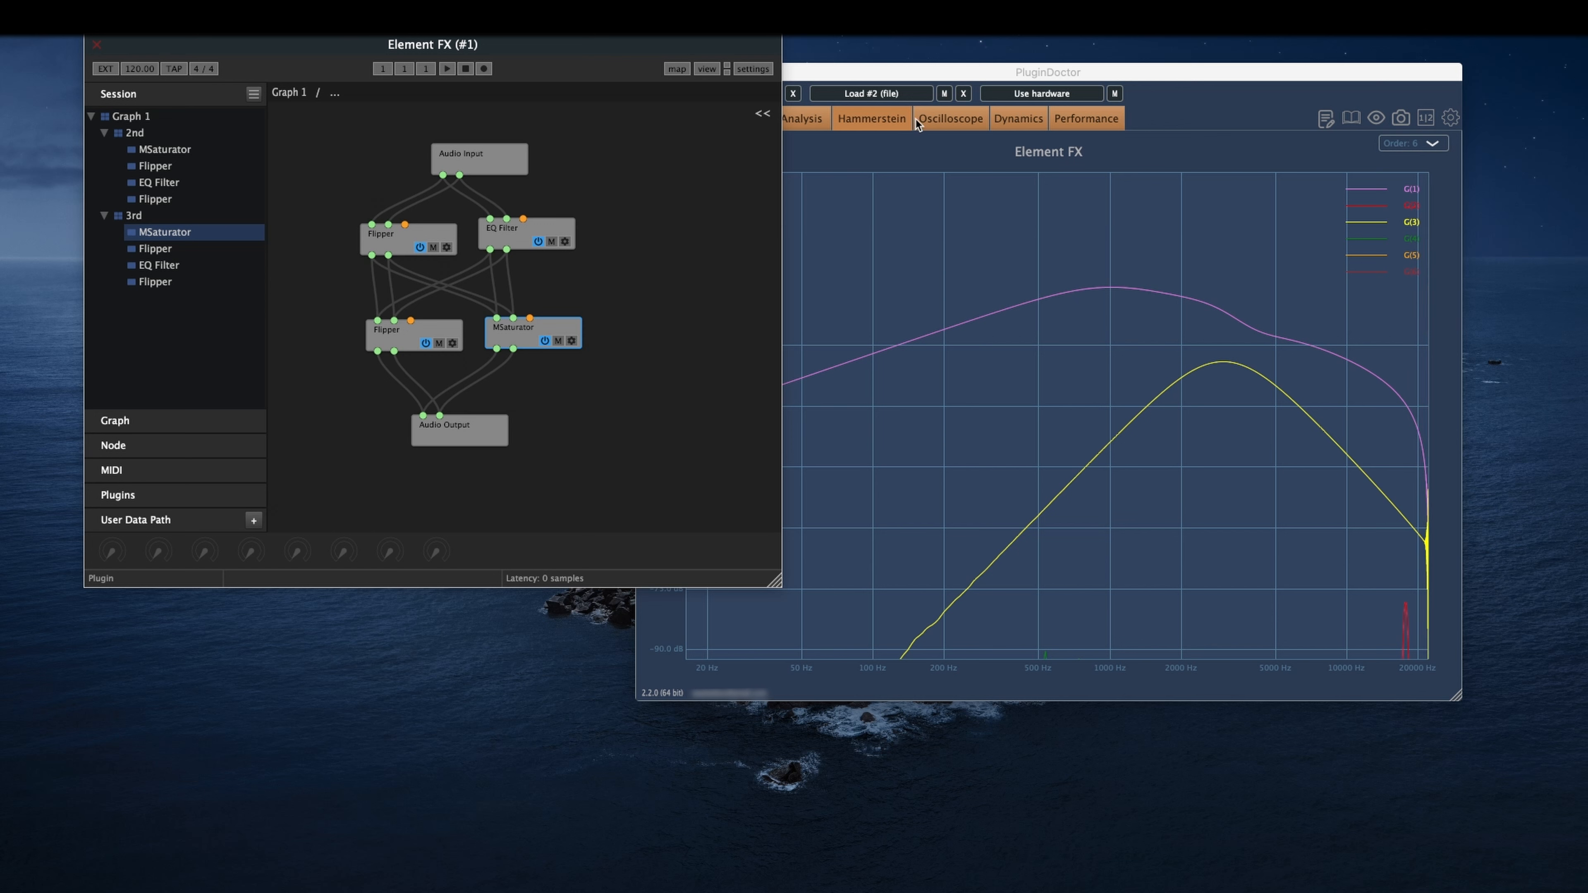
- Set the 3rd graph's EQ Filter to Hi Shelf with 20 Hz cutoff and 6.01 dB gain, and inspect the harmonic curves in PluginDoctor
double_click(504, 234)
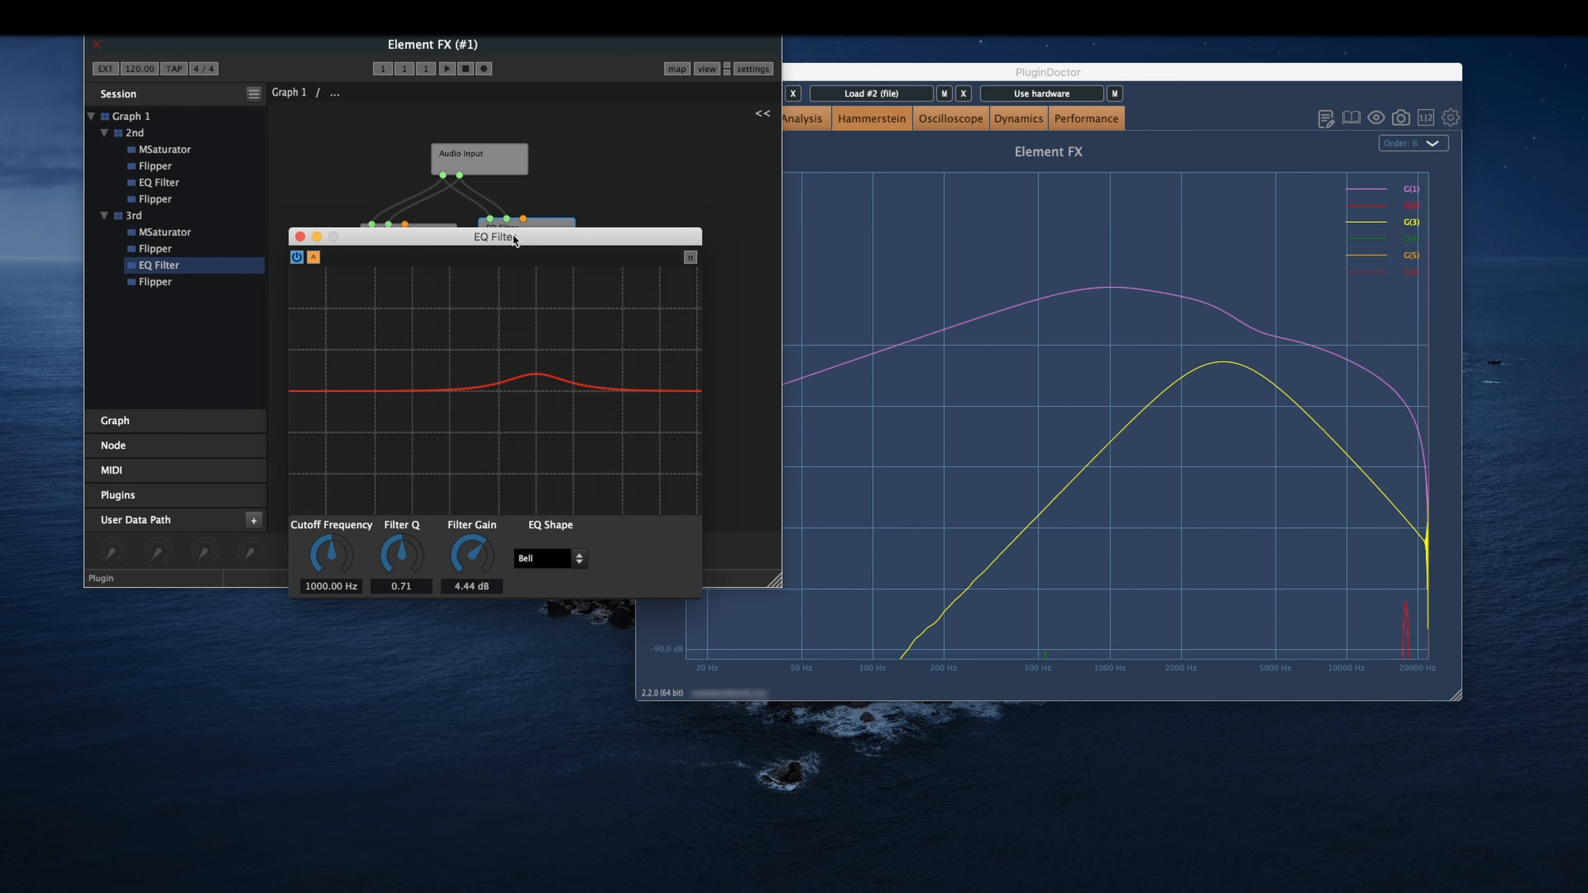
left_click(545, 555)
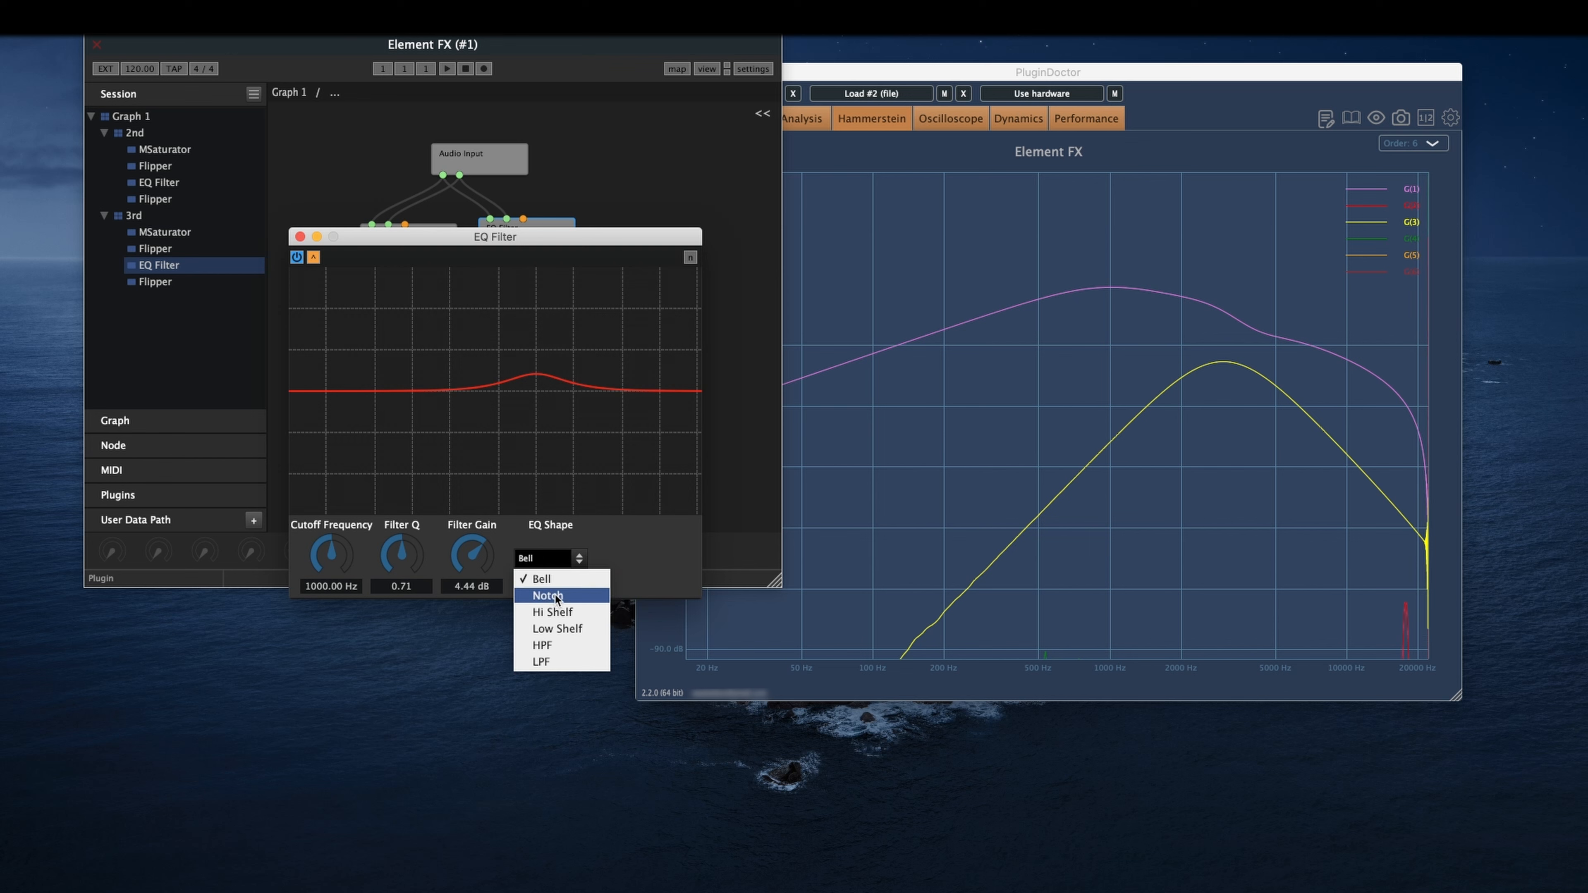
left_click(559, 613)
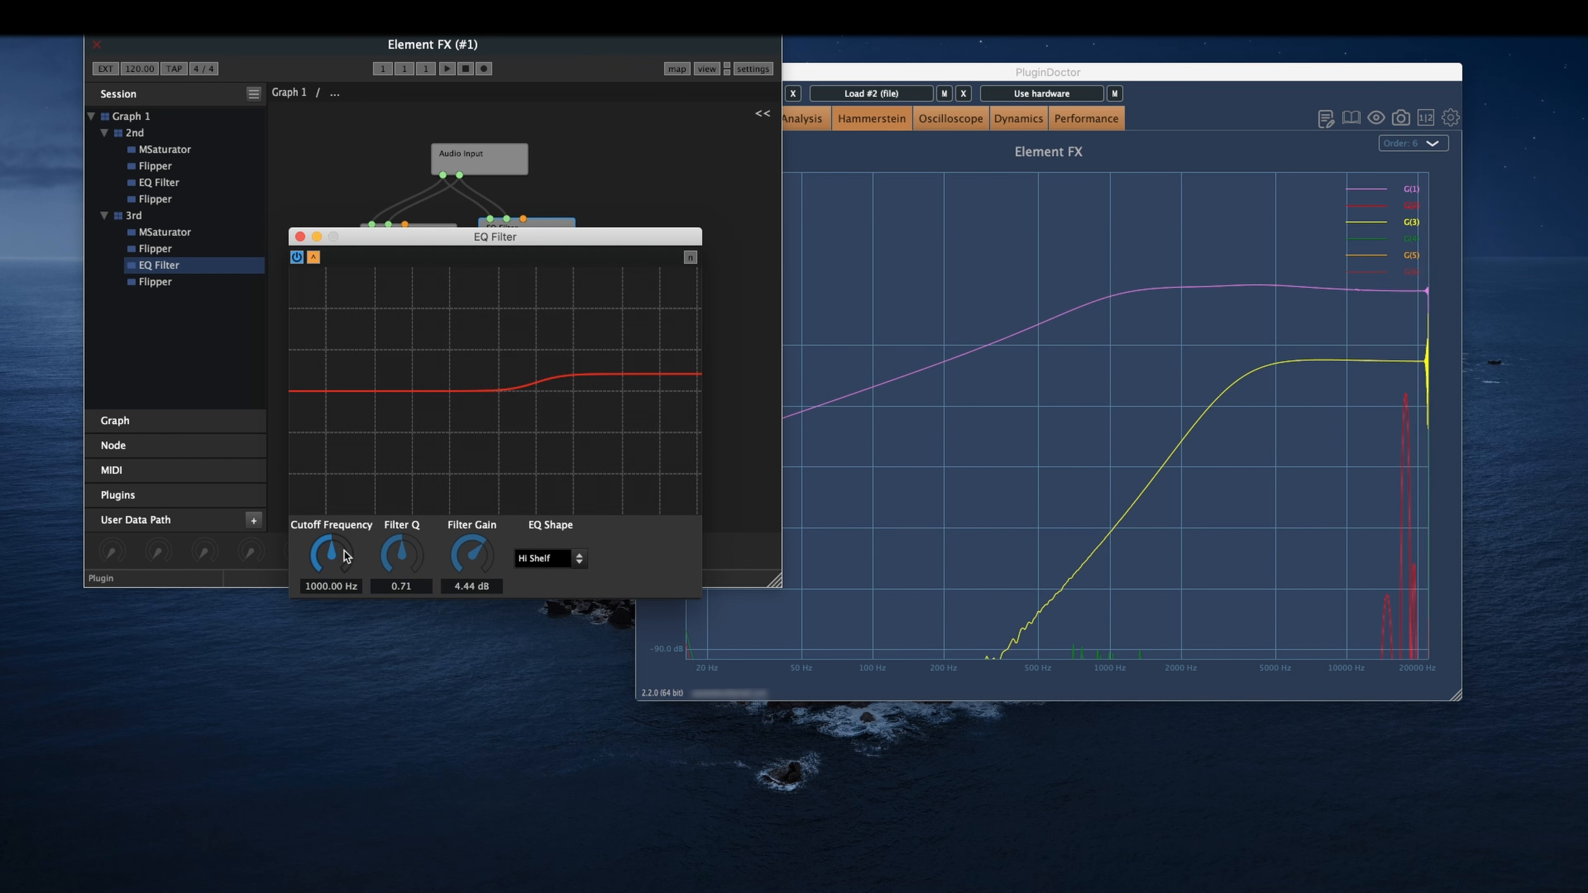
left_click_drag(339, 551, 290, 807)
left_click_drag(464, 576, 467, 568)
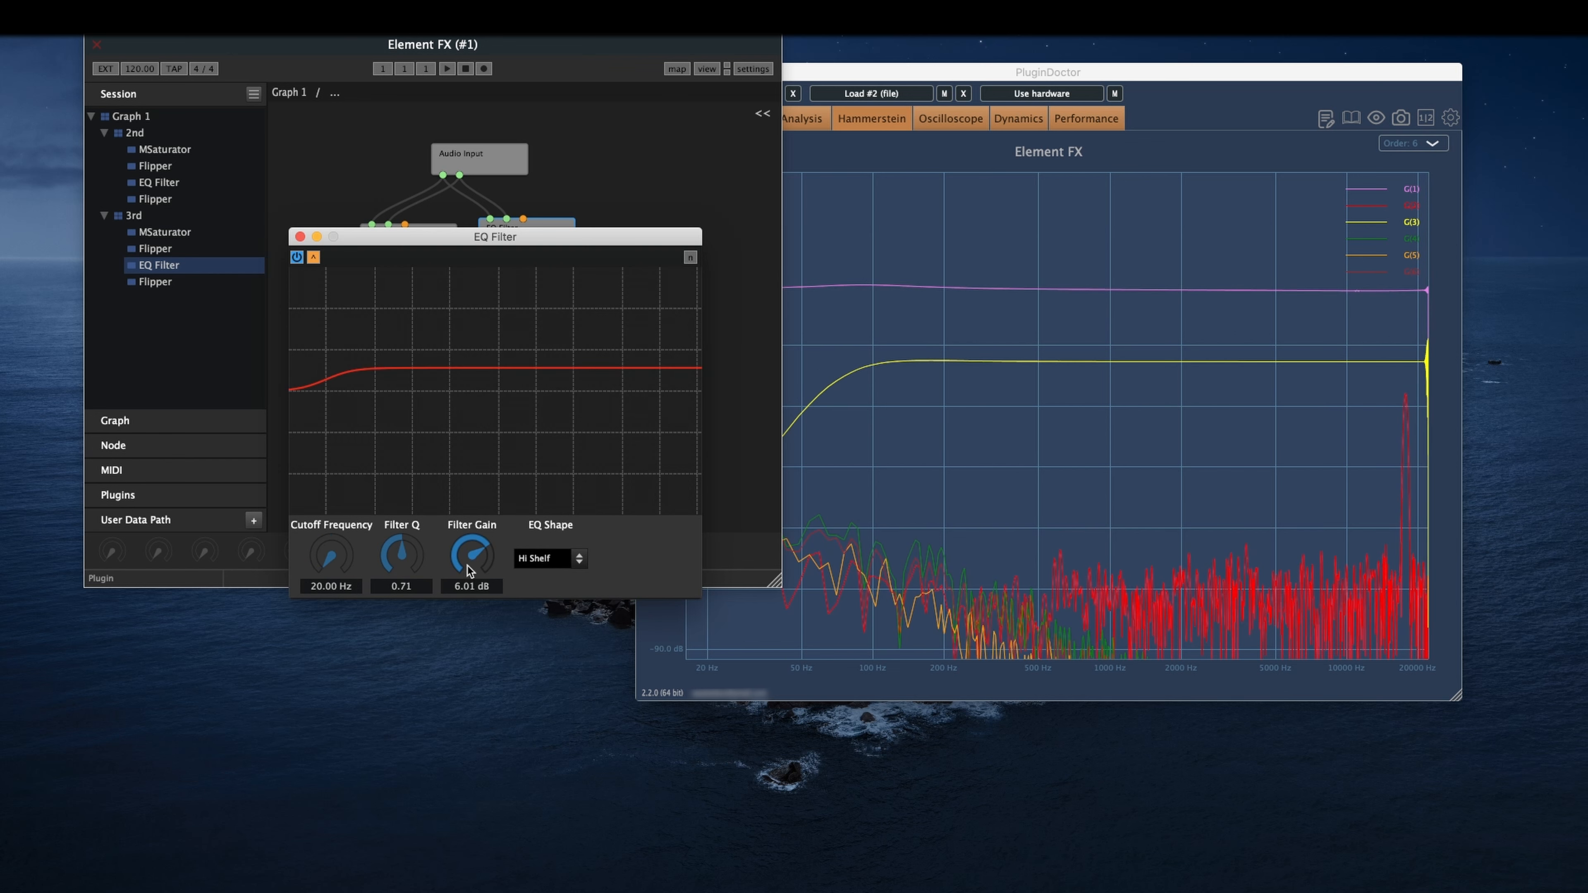
left_click(300, 237)
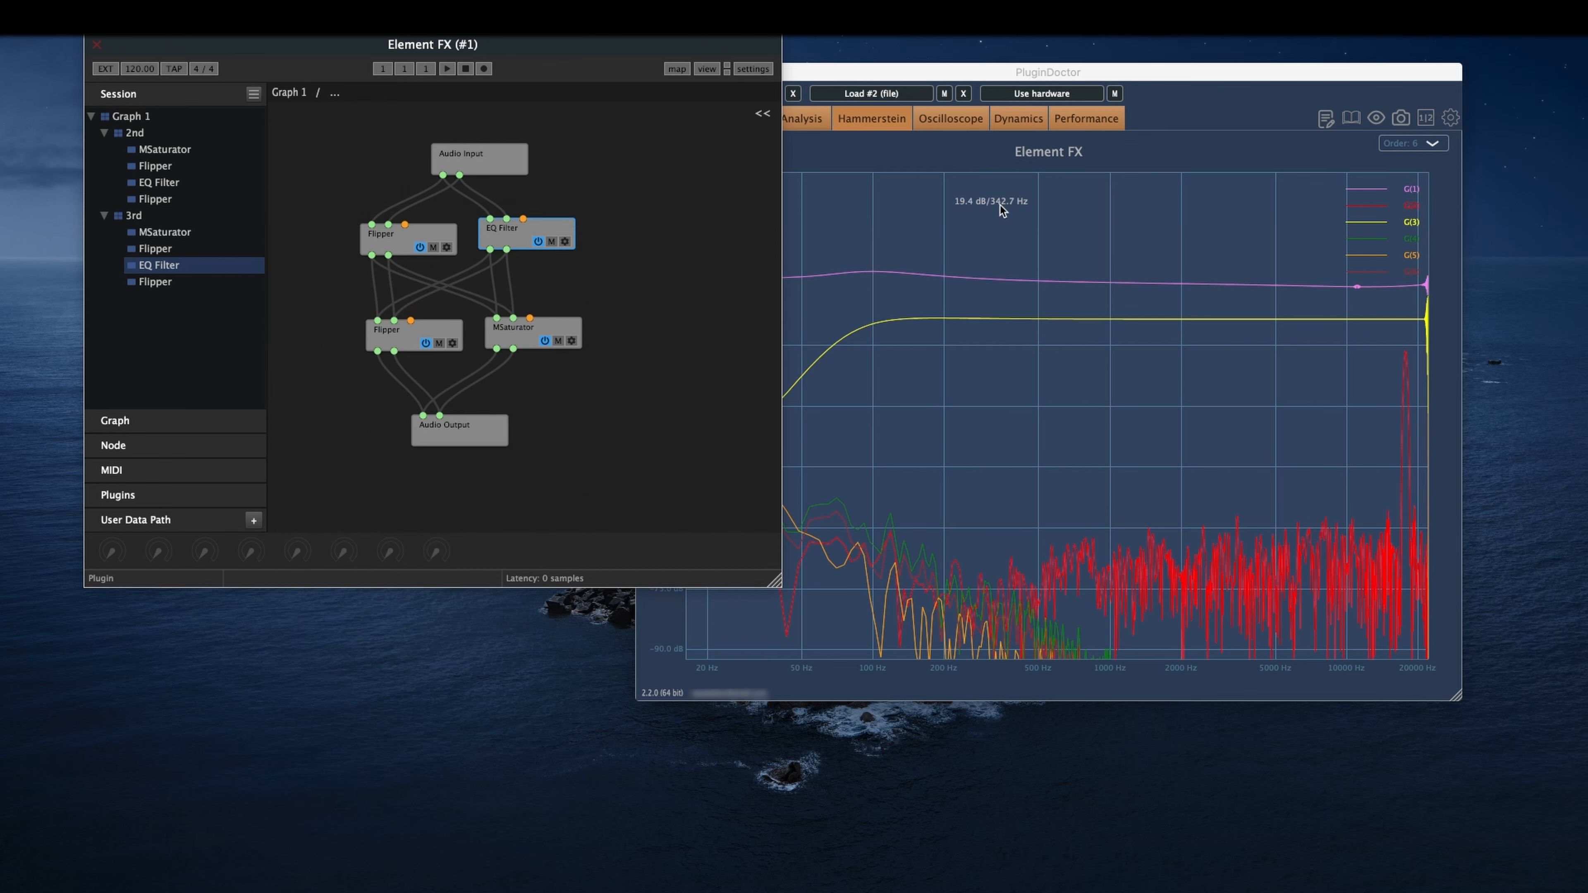
left_click(1000, 206)
scroll(659, 266, "up", 3)
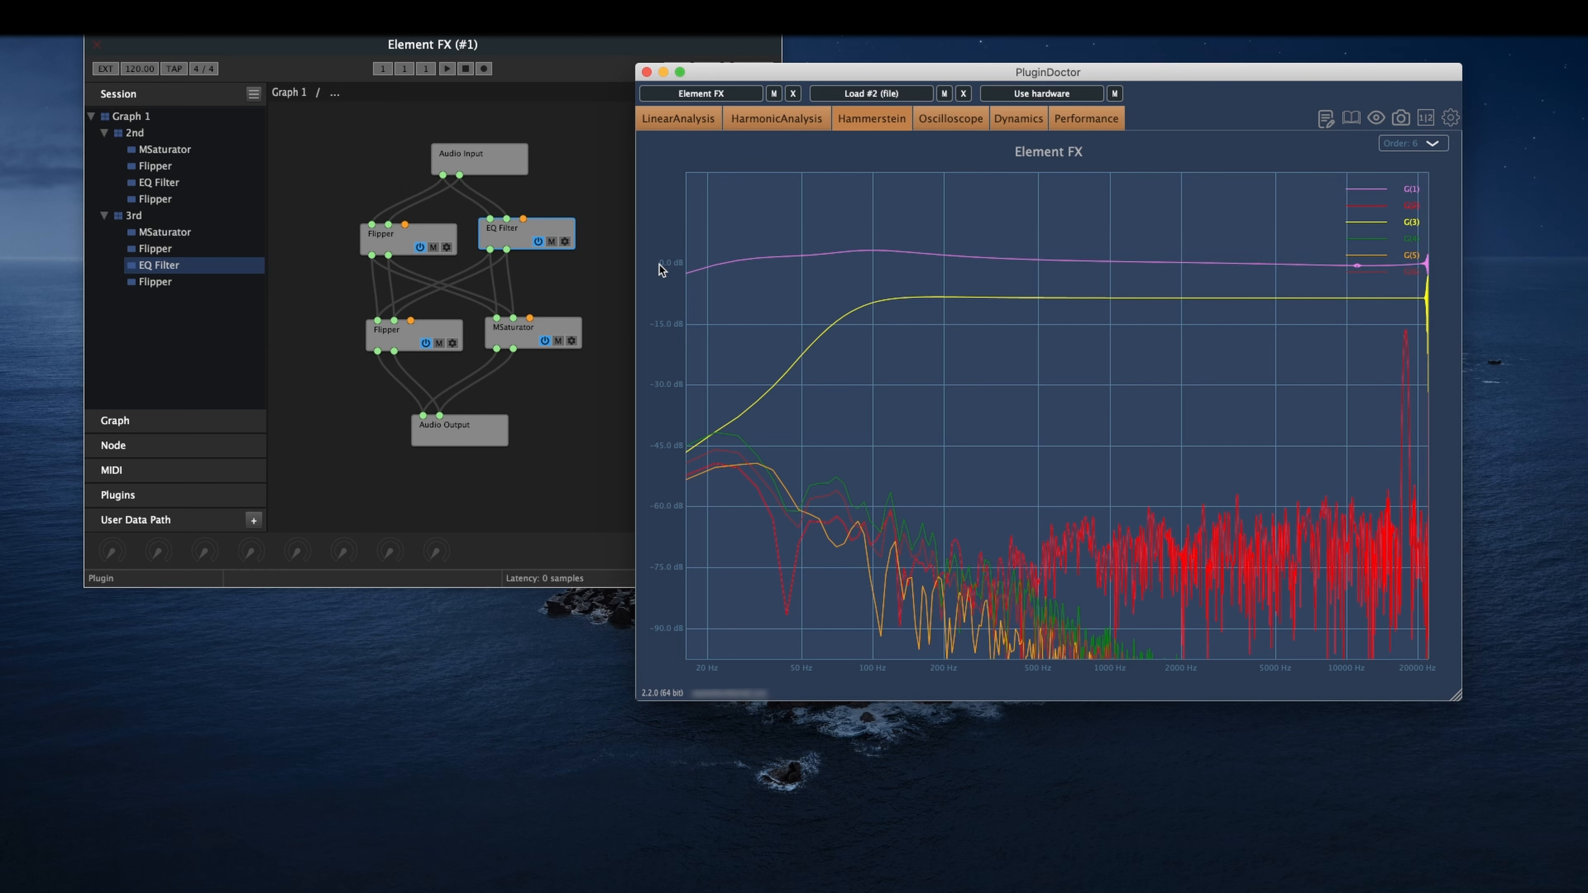
- In the 3rd graph, move Audio Output lower to make room and add an Element Volume (stereo) node
left_click_drag(436, 427, 442, 464)
left_click_drag(417, 402, 416, 400)
left_click_drag(407, 404, 401, 397)
right_click(402, 392)
mouse_move(574, 646)
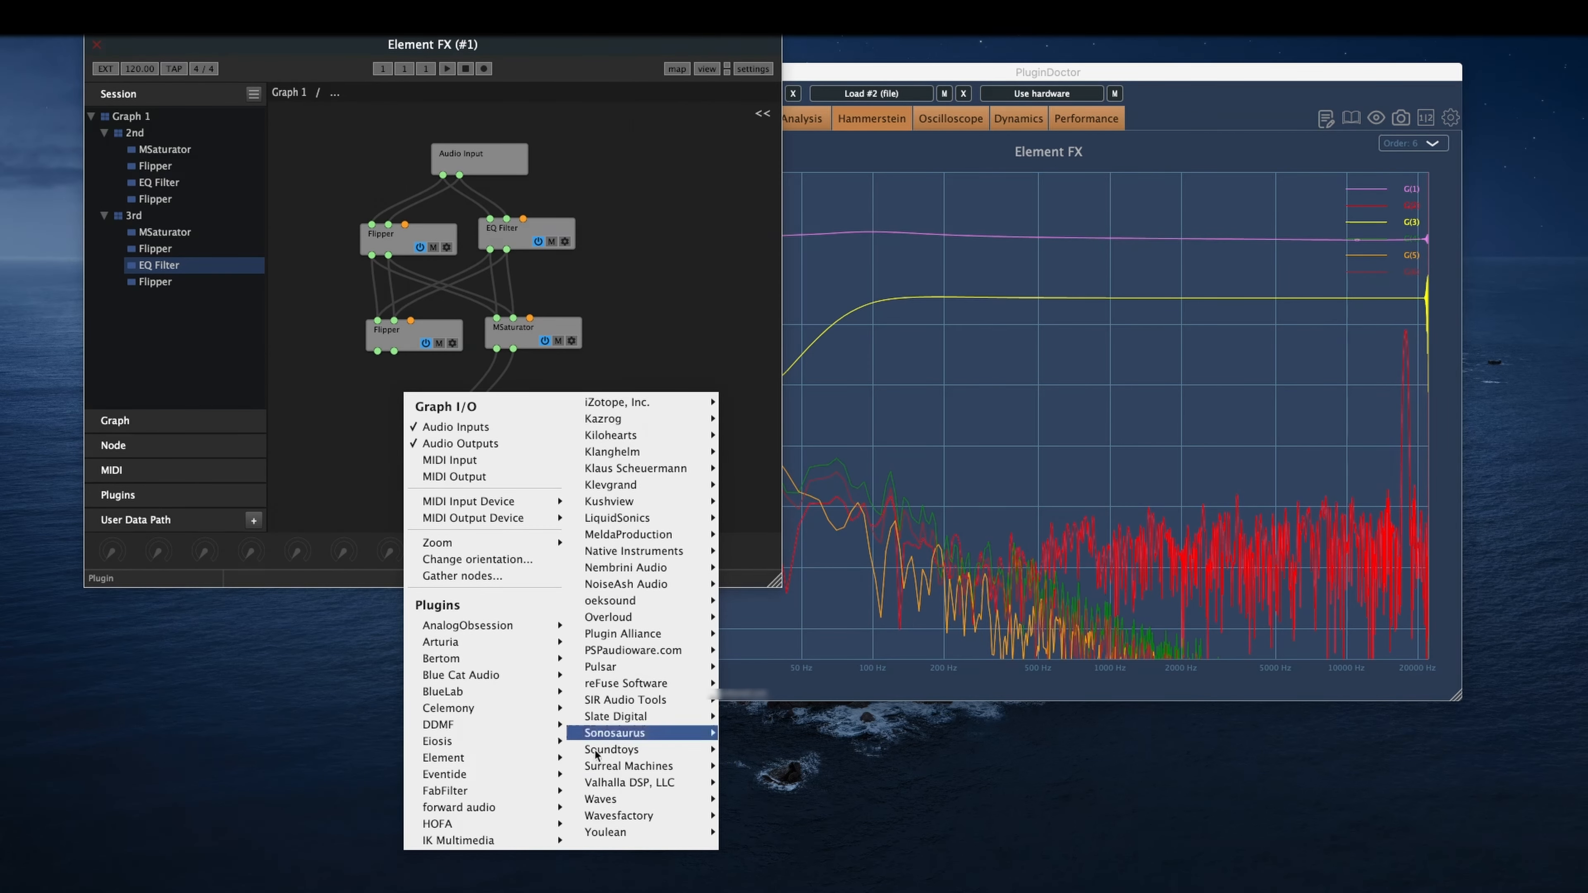
mouse_move(609, 832)
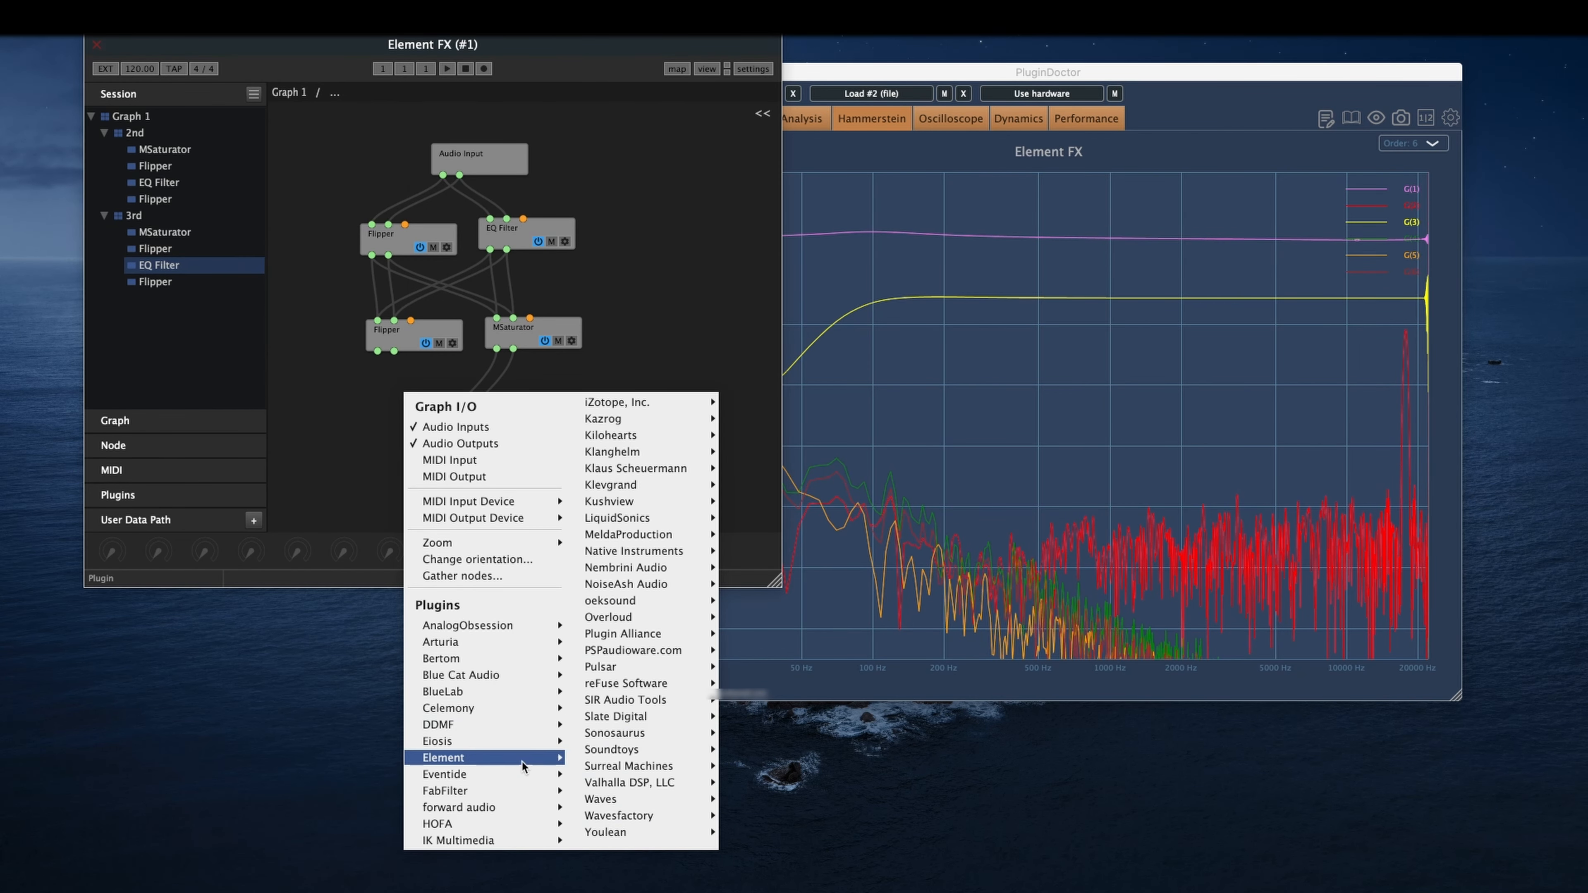
mouse_move(487, 758)
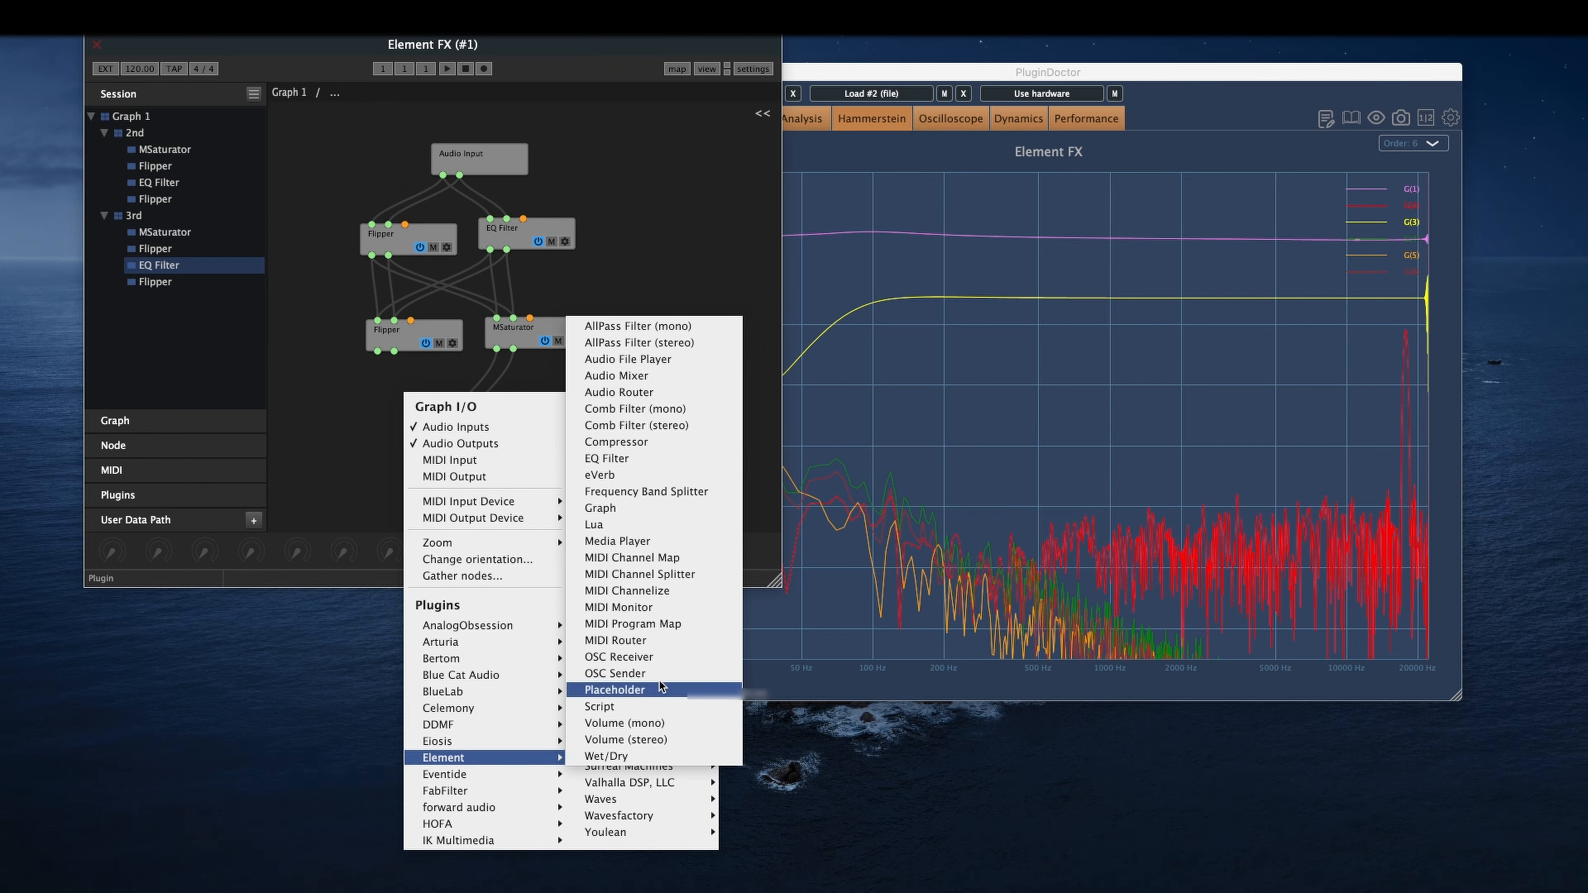
left_click(647, 740)
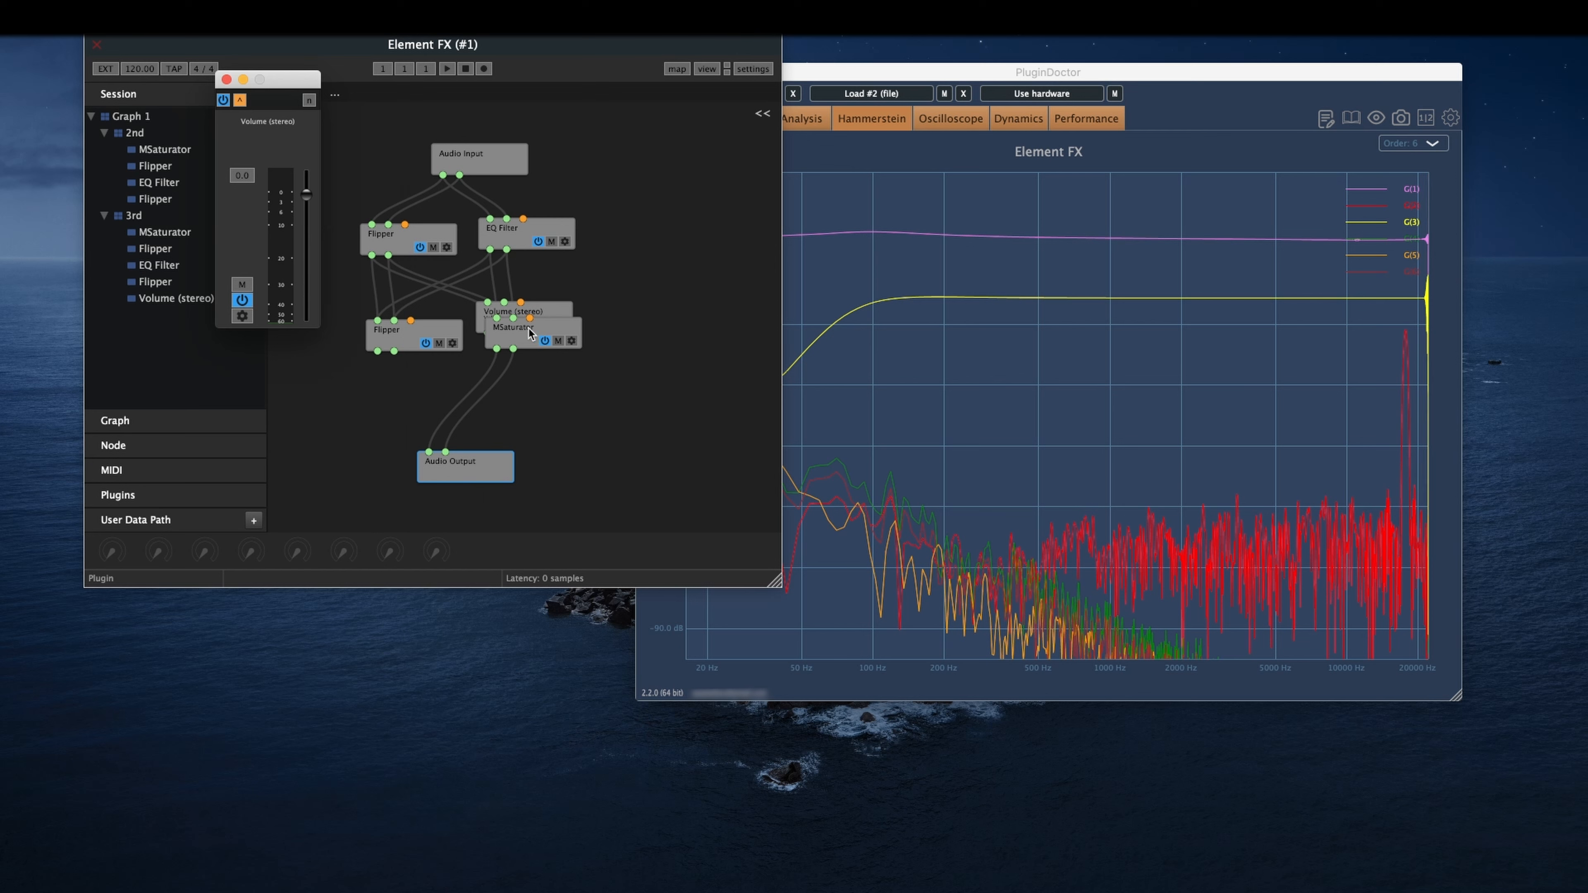
- Insert the Volume (stereo) node between the lower Flipper and Audio Output, and set its level to 4.3
mouse_move(549, 309)
left_mouse_down()
mouse_move(588, 316)
mouse_move(421, 392)
mouse_move(439, 389)
mouse_move(400, 381)
mouse_move(442, 450)
left_mouse_up()
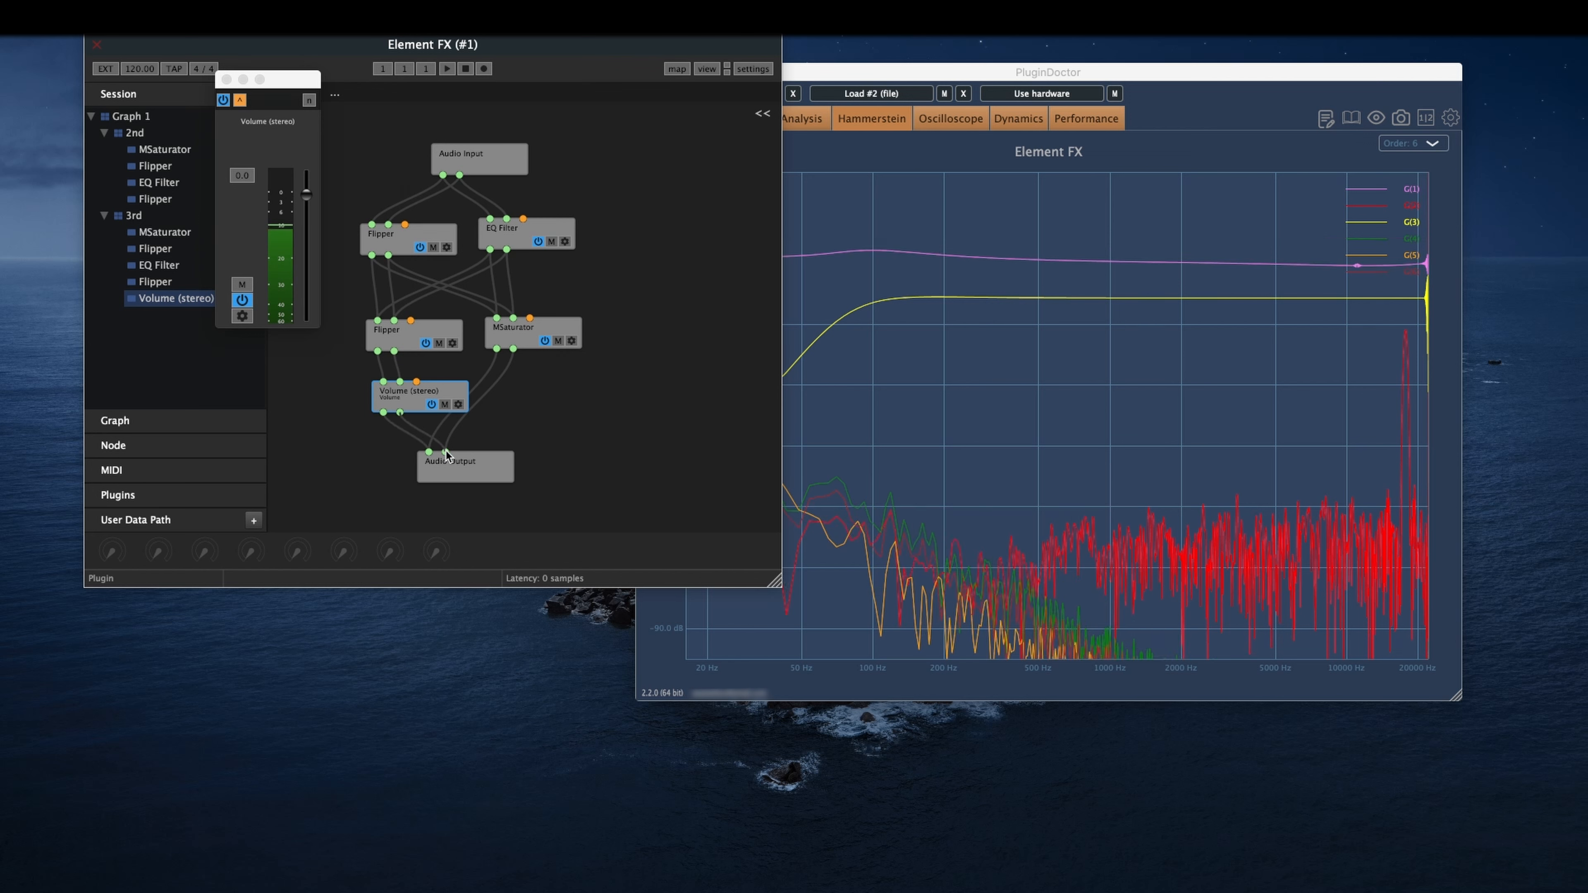
left_click_drag(412, 396, 379, 395)
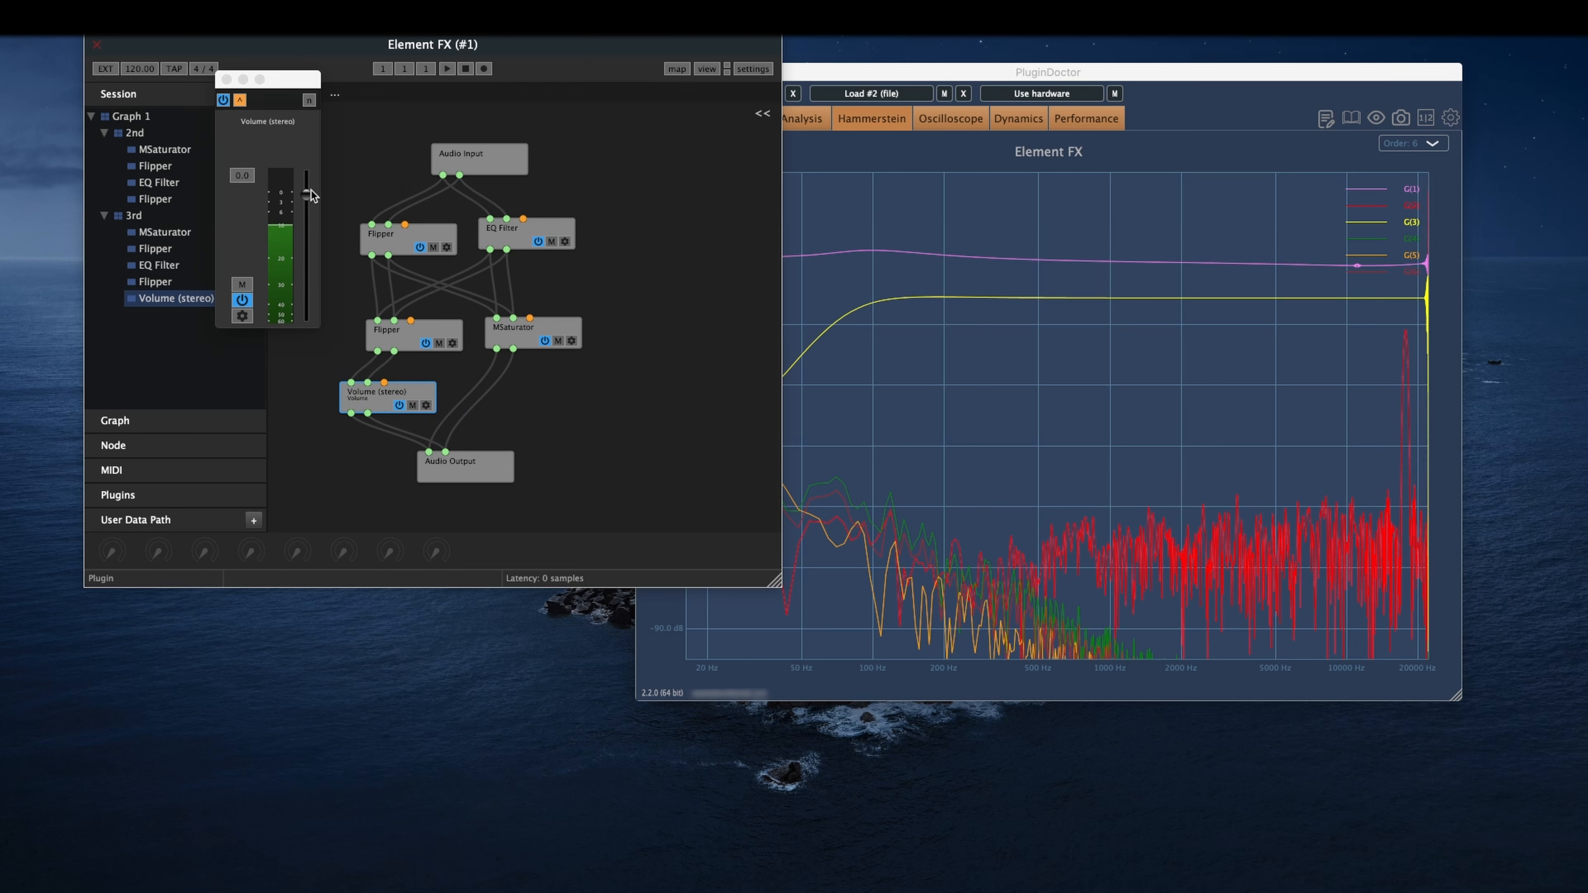
left_click_drag(311, 190, 309, 181)
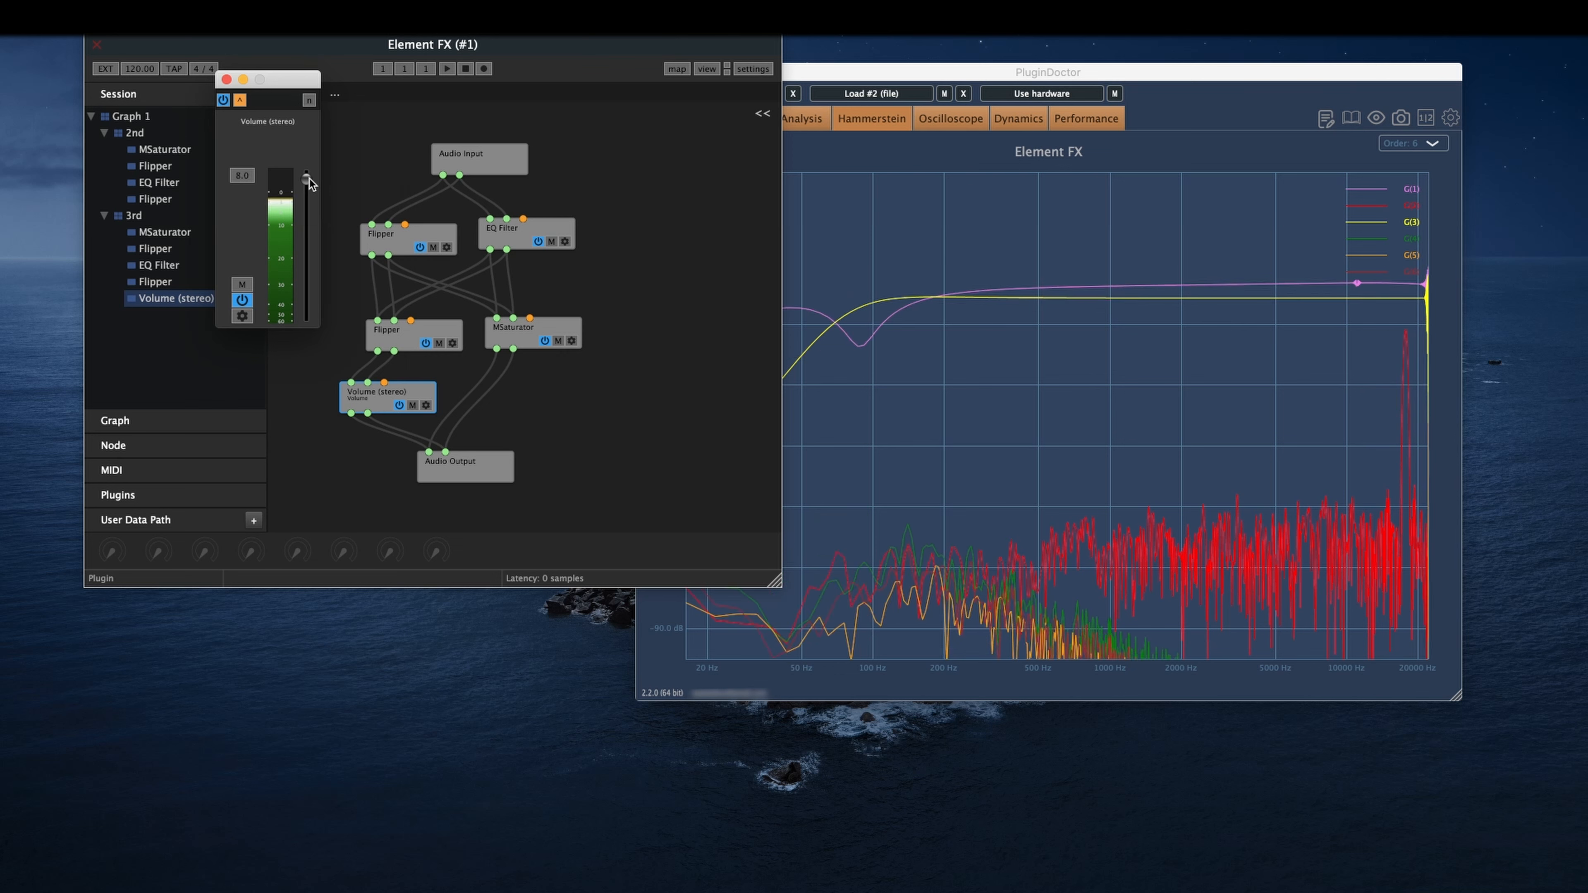
left_click_drag(309, 182, 308, 188)
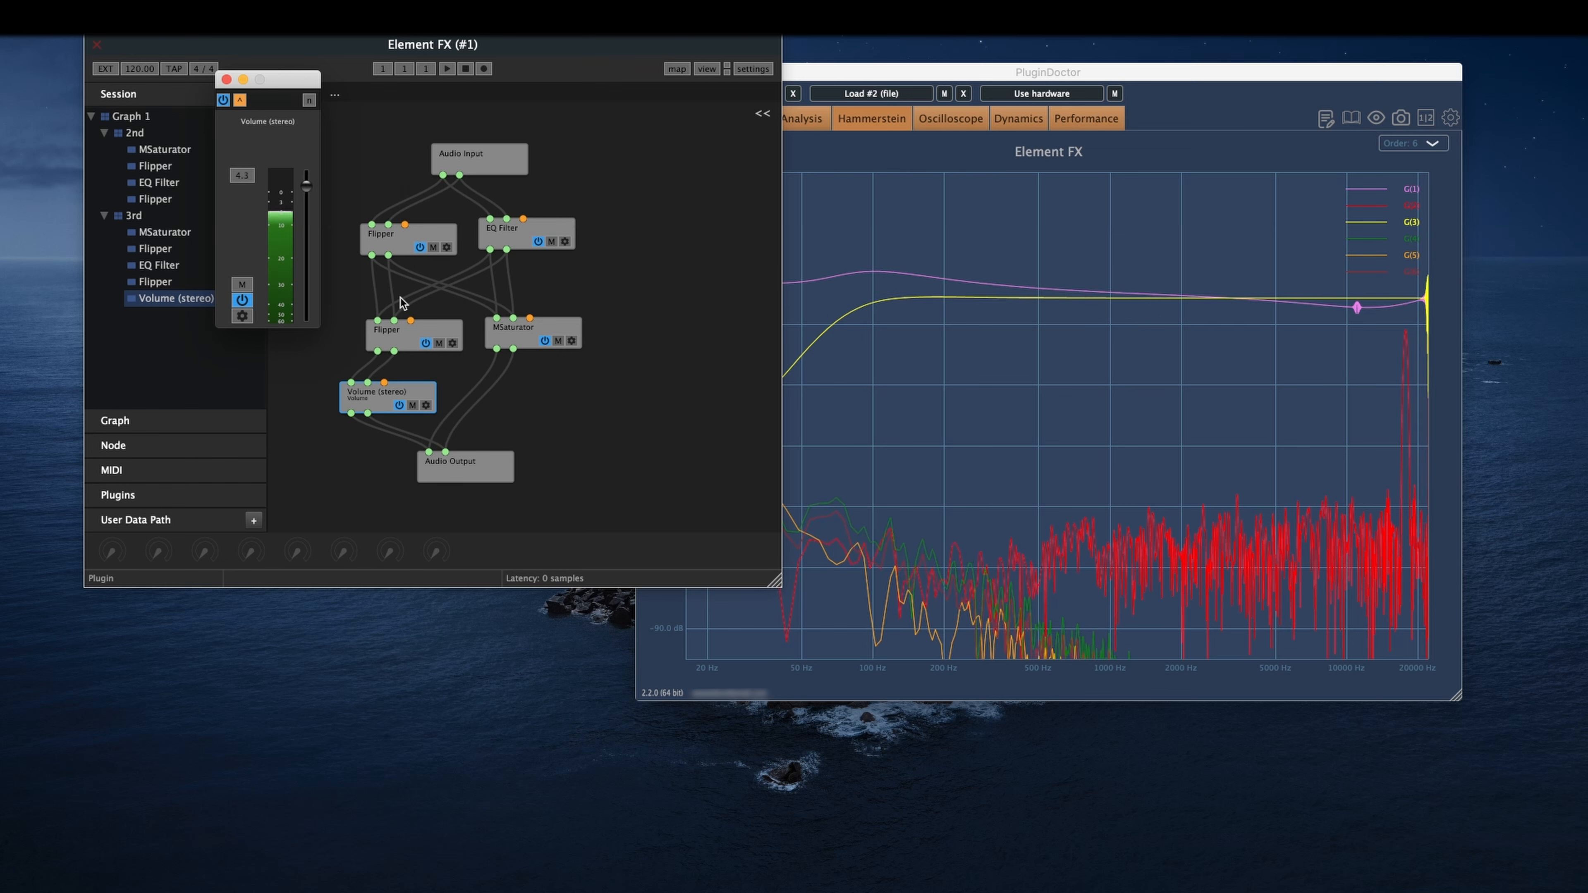
- Set the 3rd graph's EQ Filter to a Bell shape with 486.10 Hz cutoff and close the plugin
double_click(497, 237)
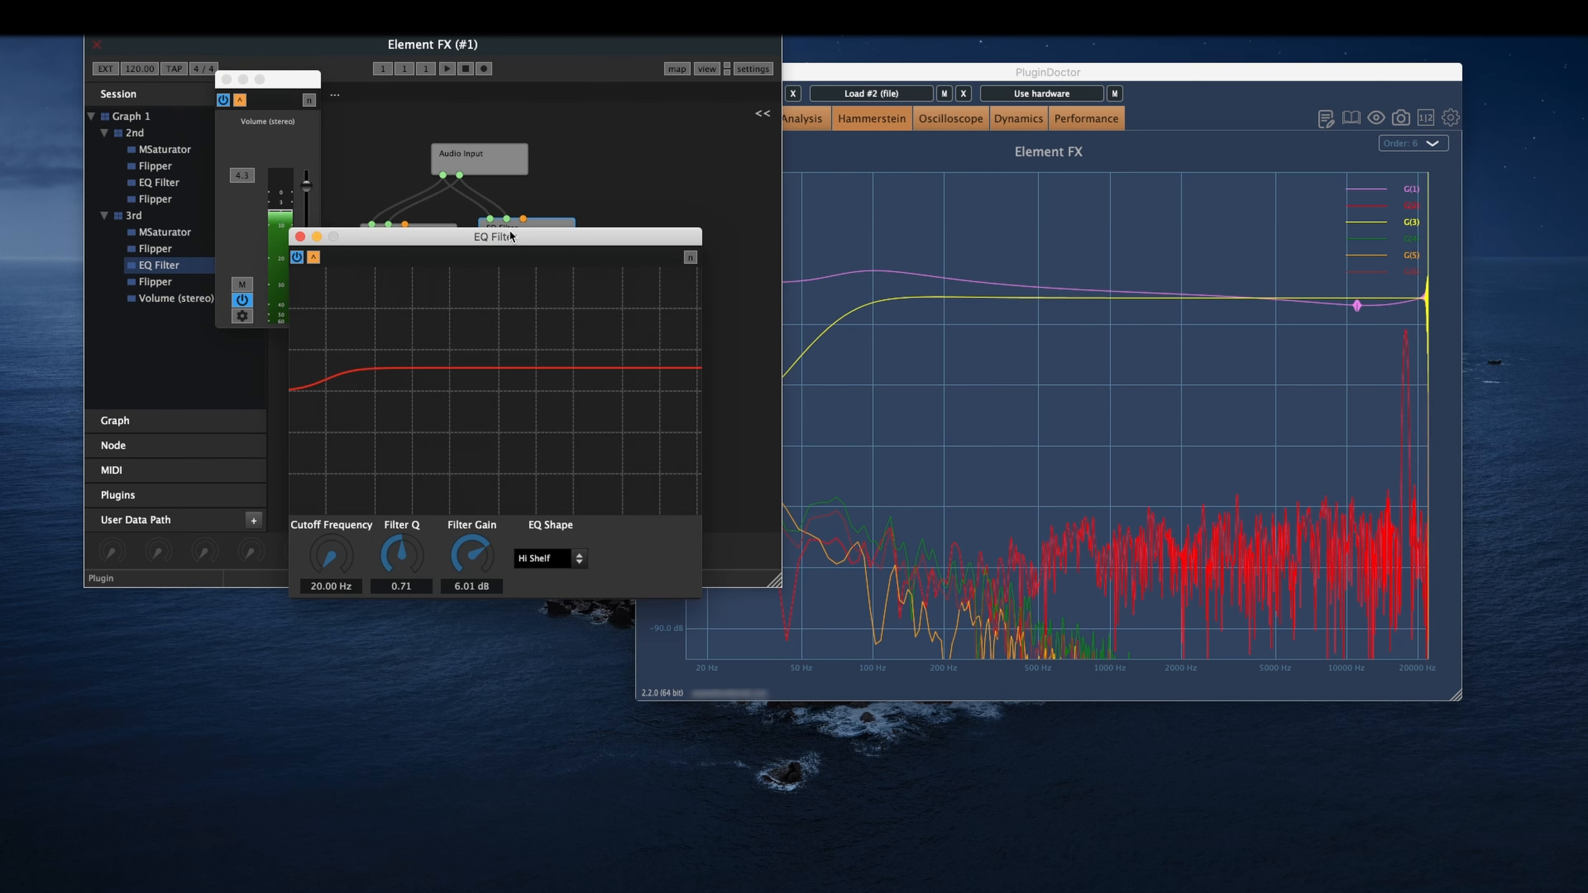
left_click(545, 559)
left_click(542, 580)
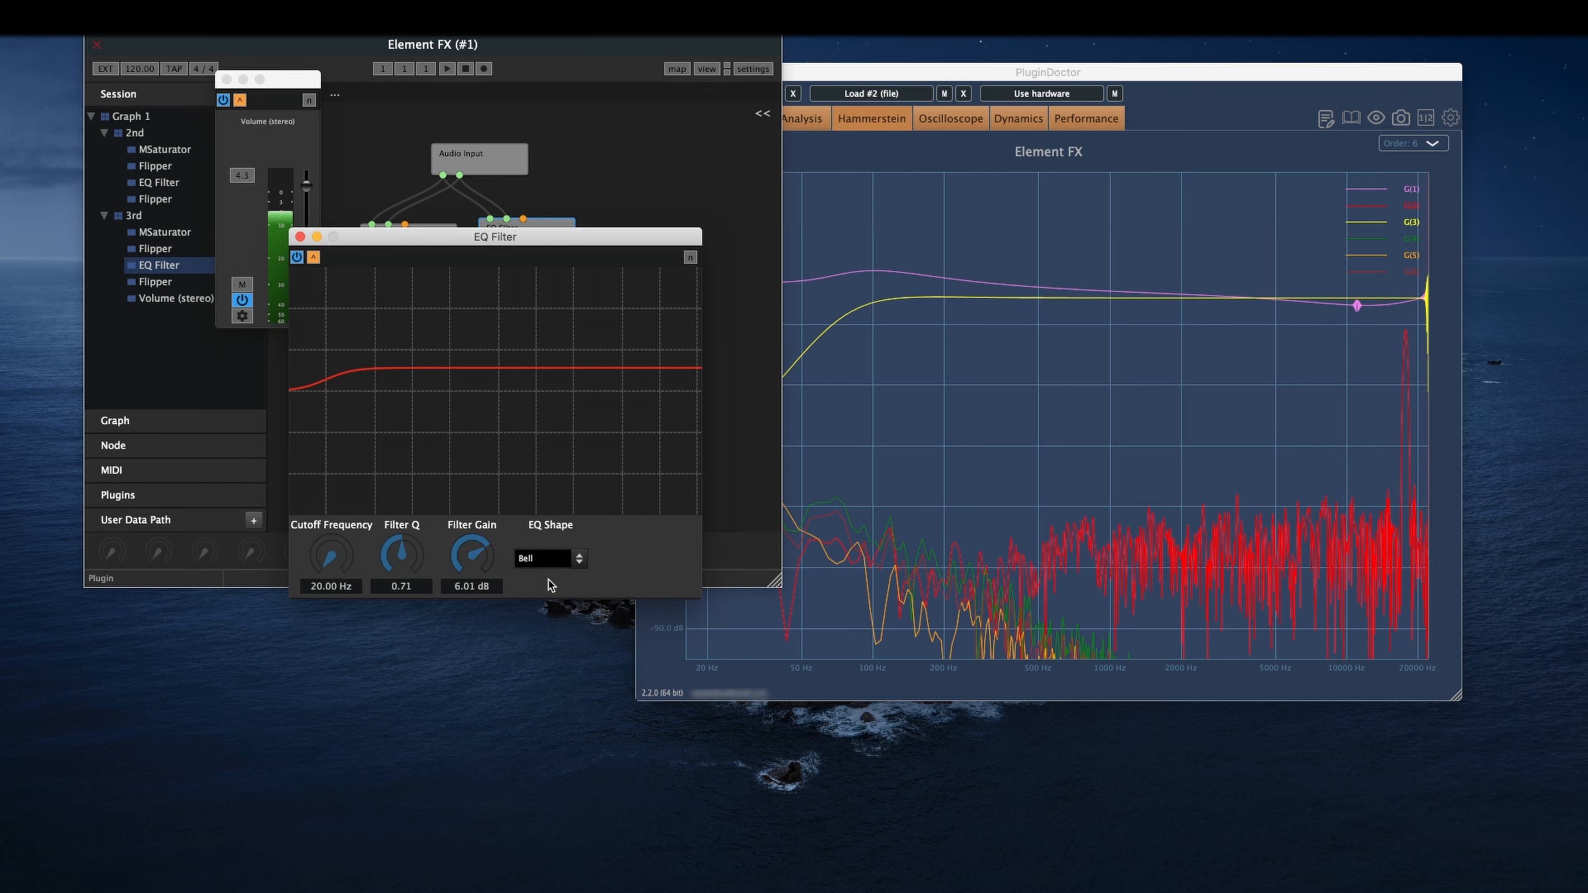
left_click_drag(342, 558, 347, 480)
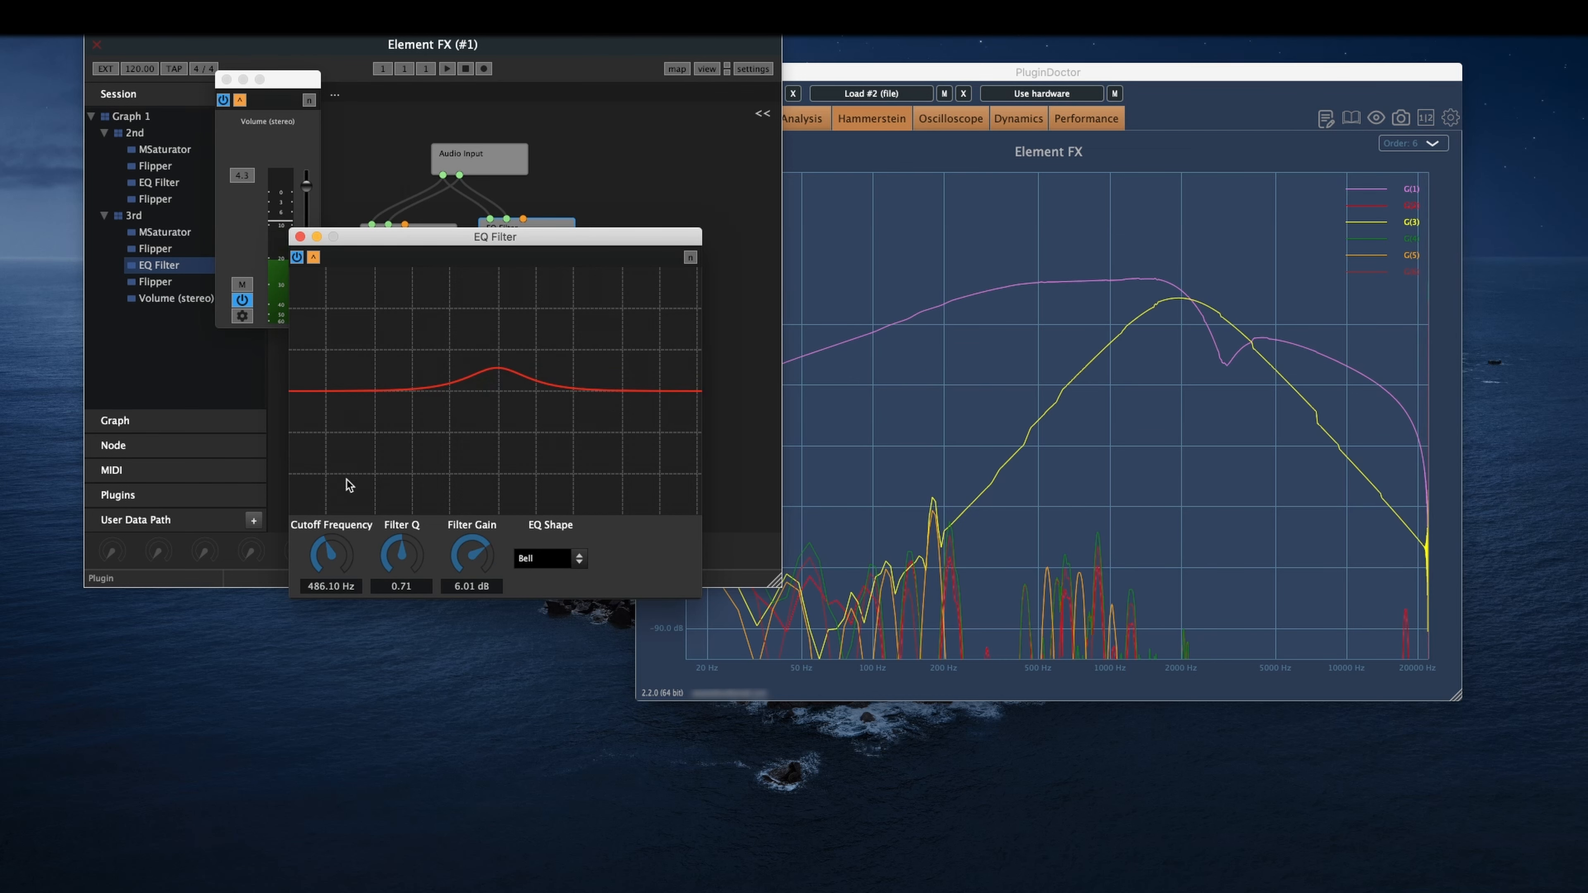
left_click(299, 238)
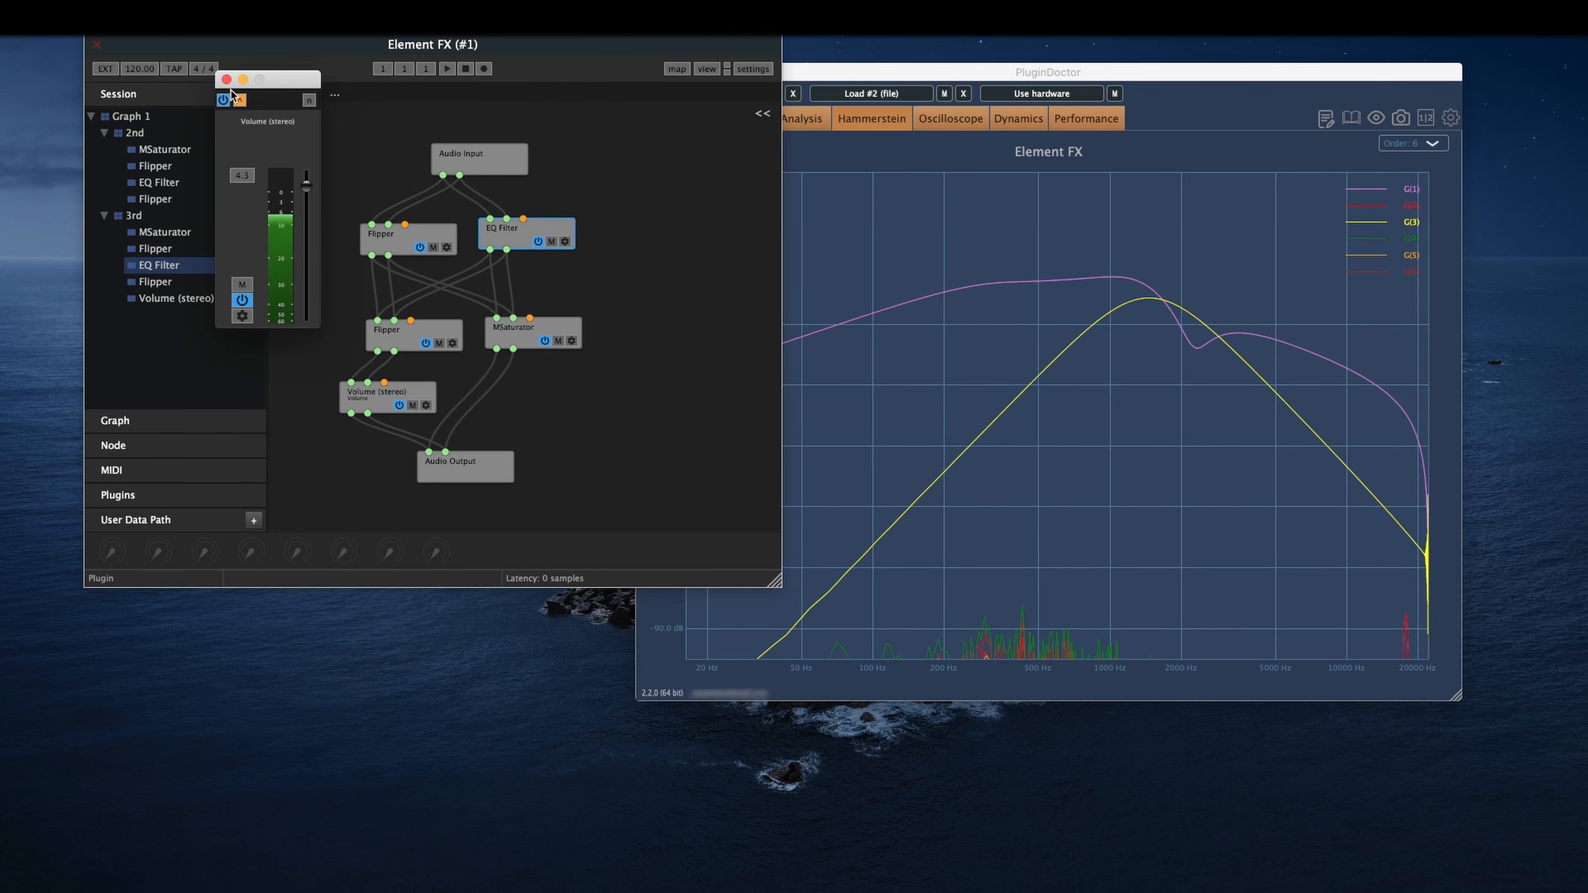
- Bypass the Volume (stereo) node, inspect the fundamental's curve in PluginDoctor, and re-enable the node
left_click_drag(280, 78, 257, 87)
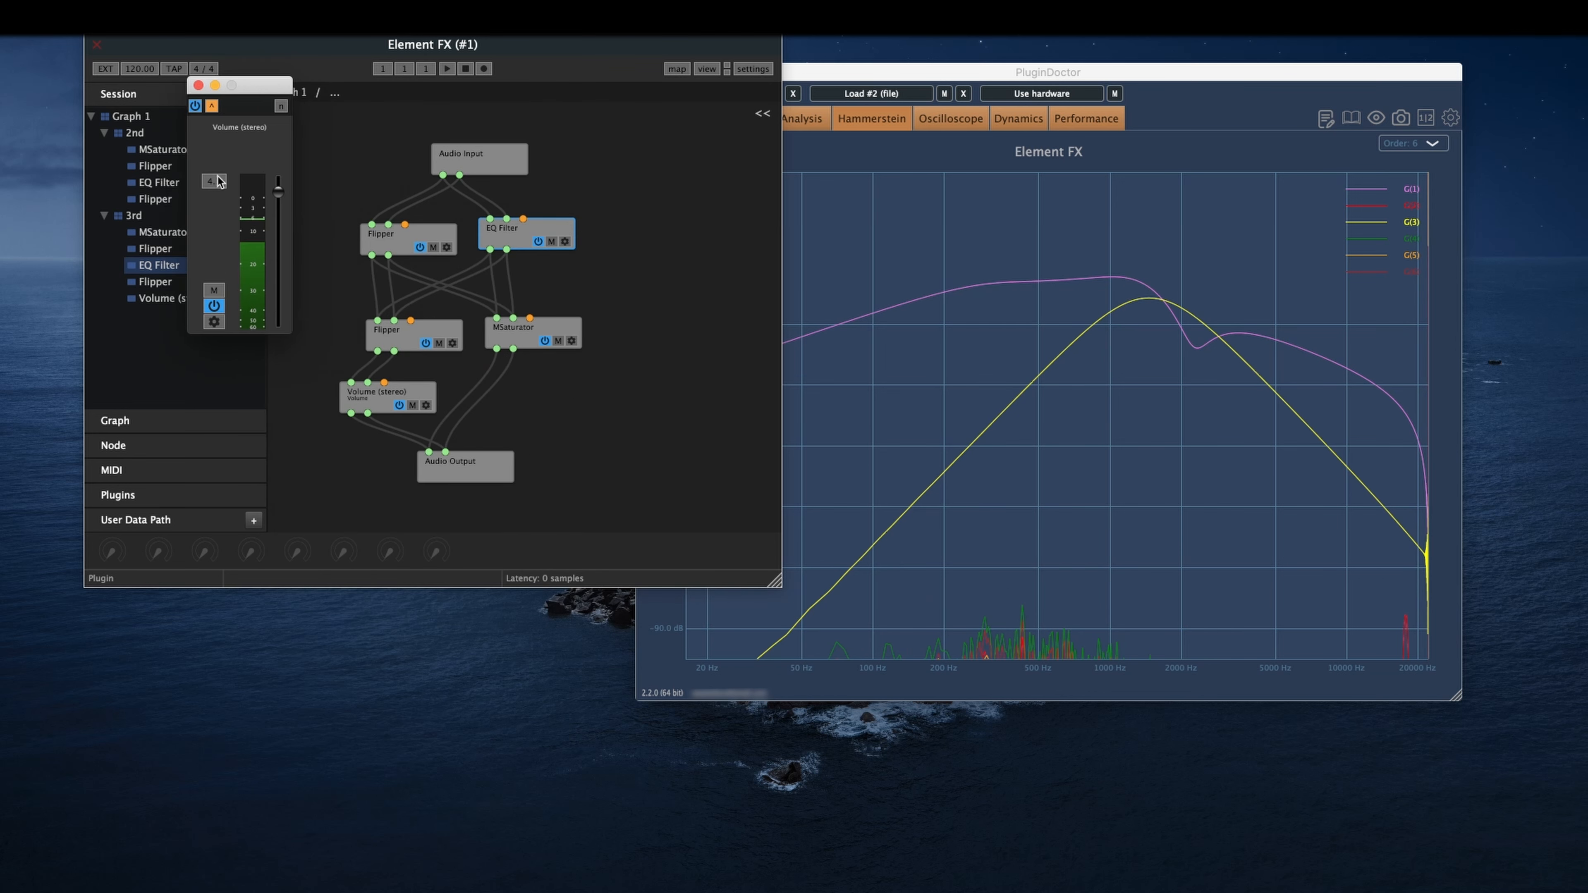
left_click(195, 105)
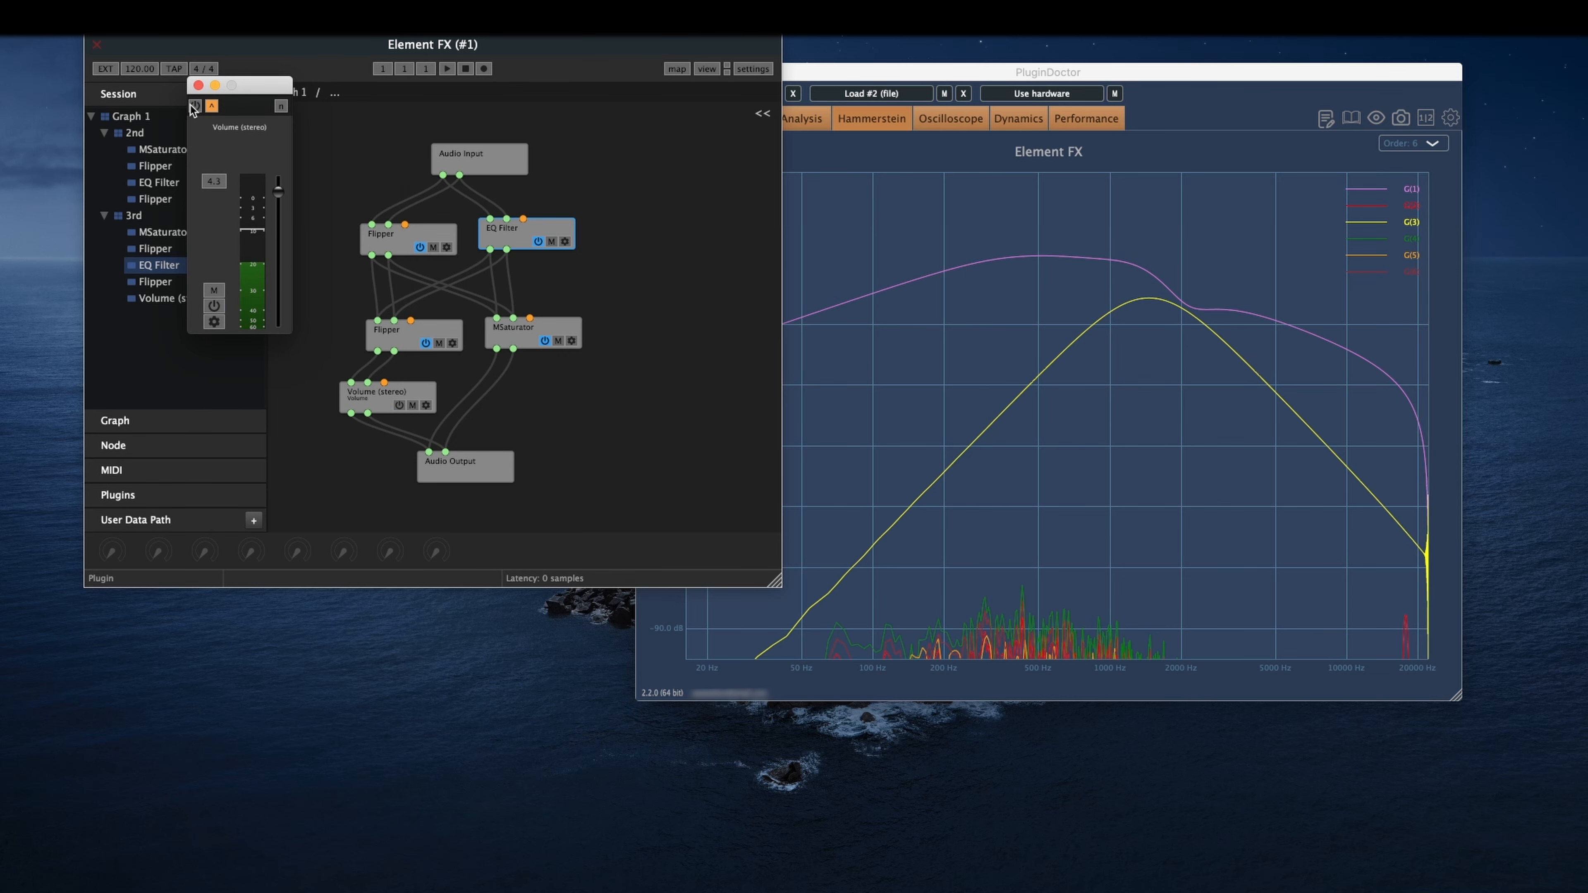
left_click_drag(630, 53, 512, 60)
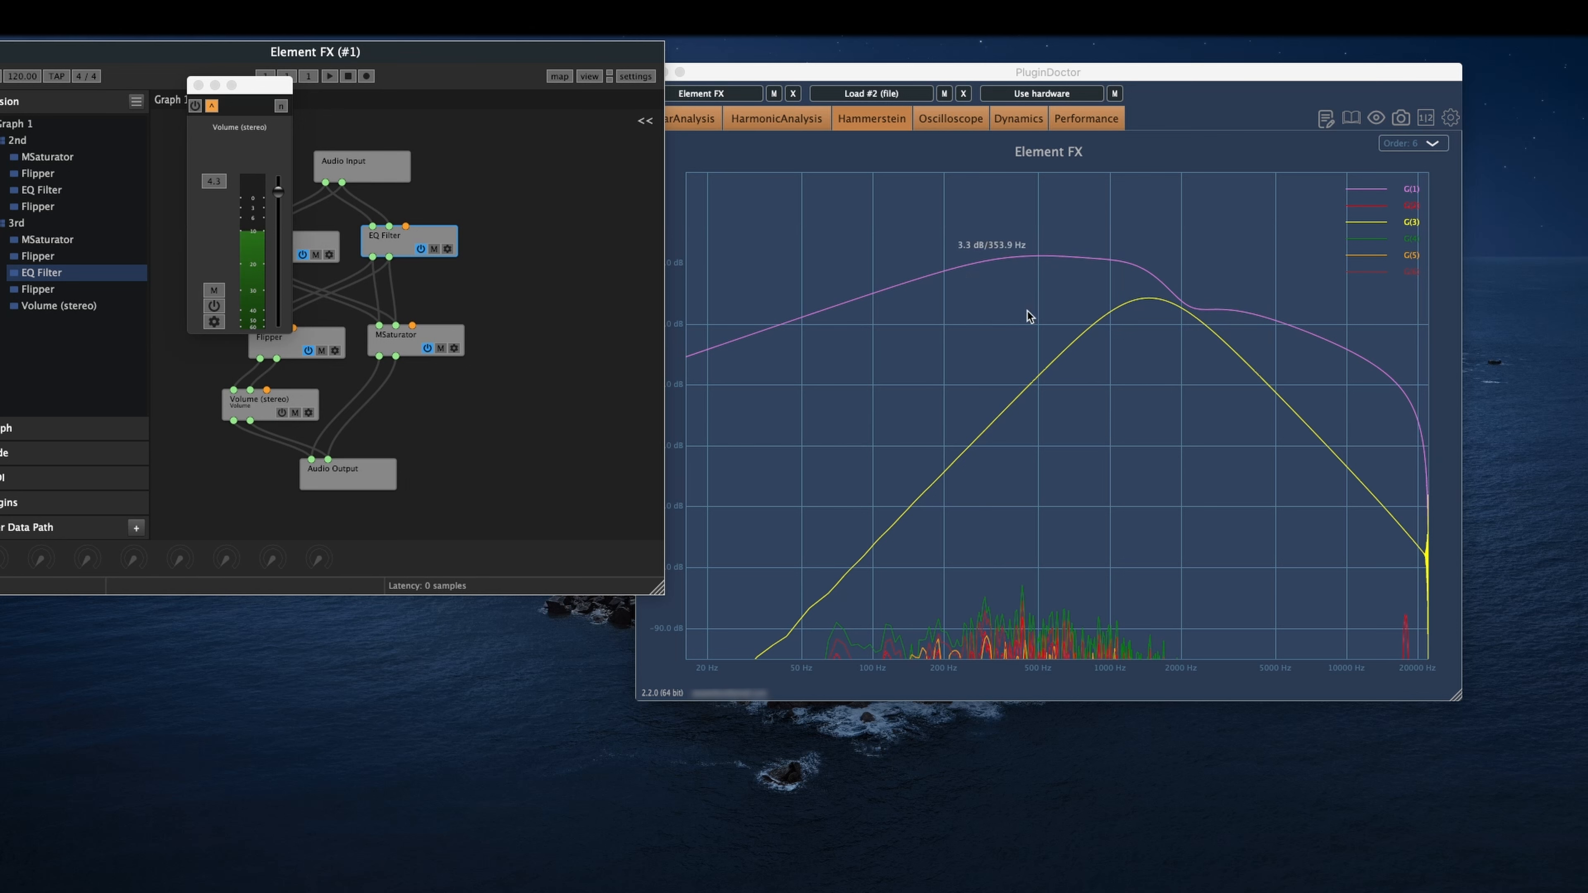
left_click(197, 105)
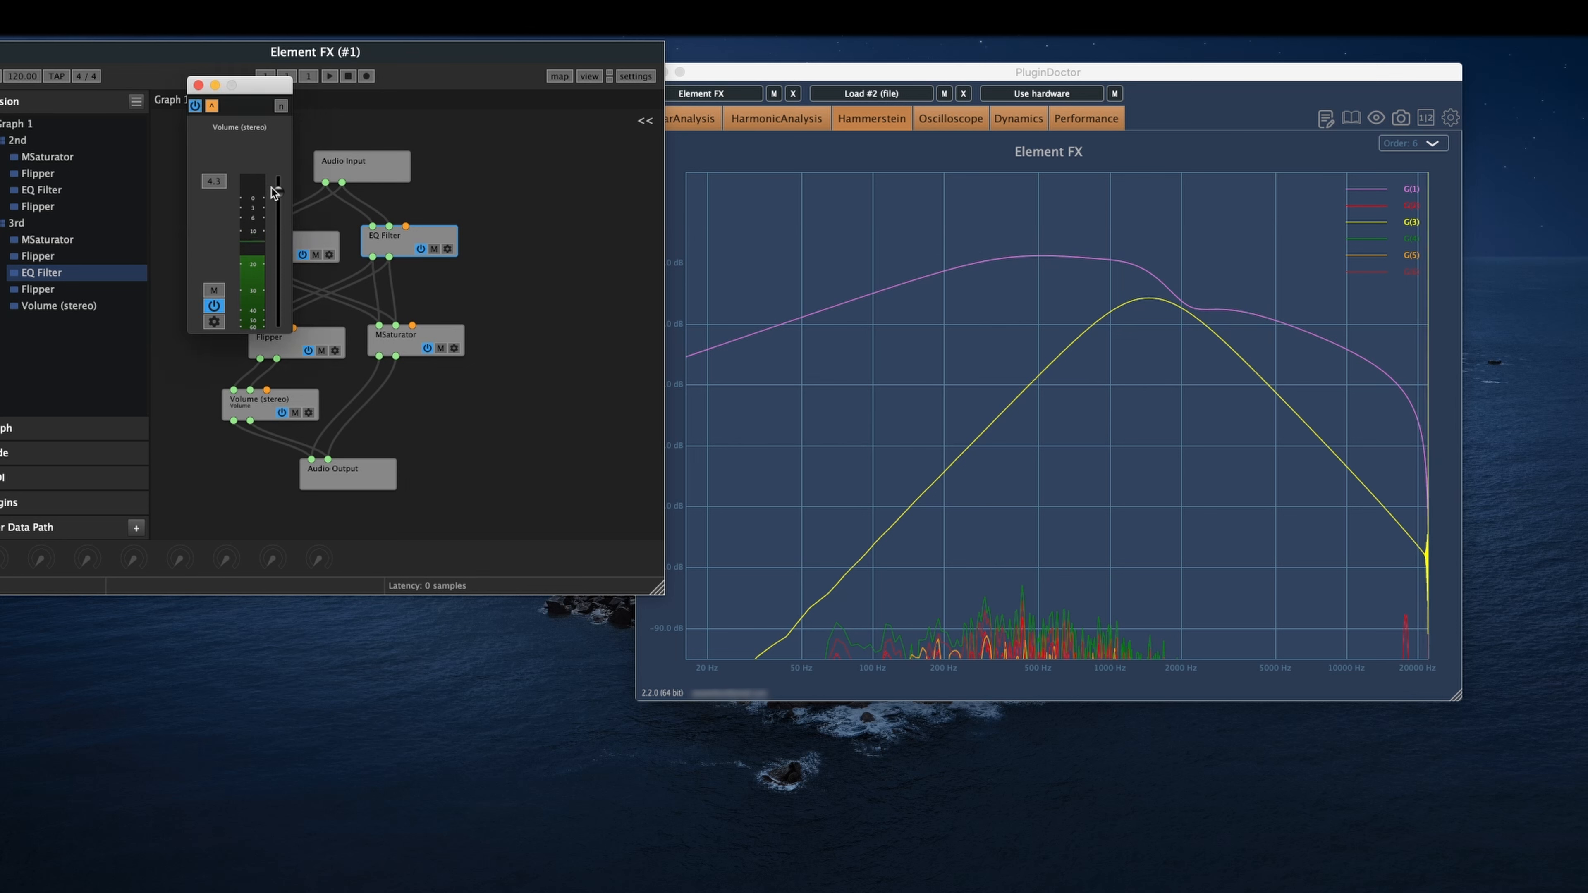
- Try the Volume (stereo) level at 7.9, then bypass the node with its level lowered to 0.5 and close its window
left_click_drag(279, 192, 285, 187)
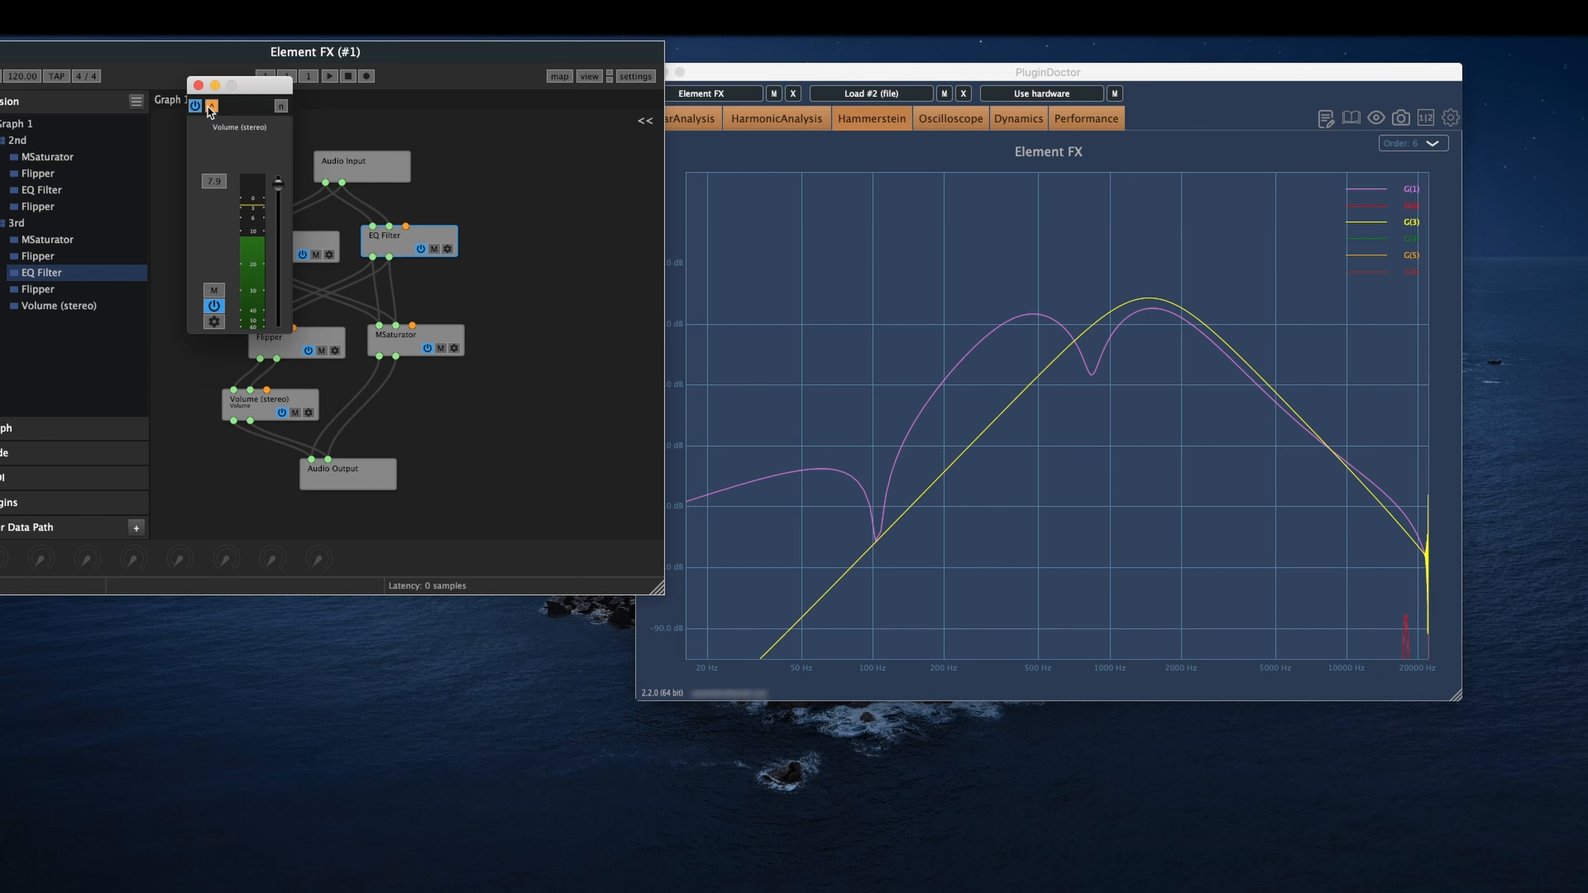
left_click(196, 107)
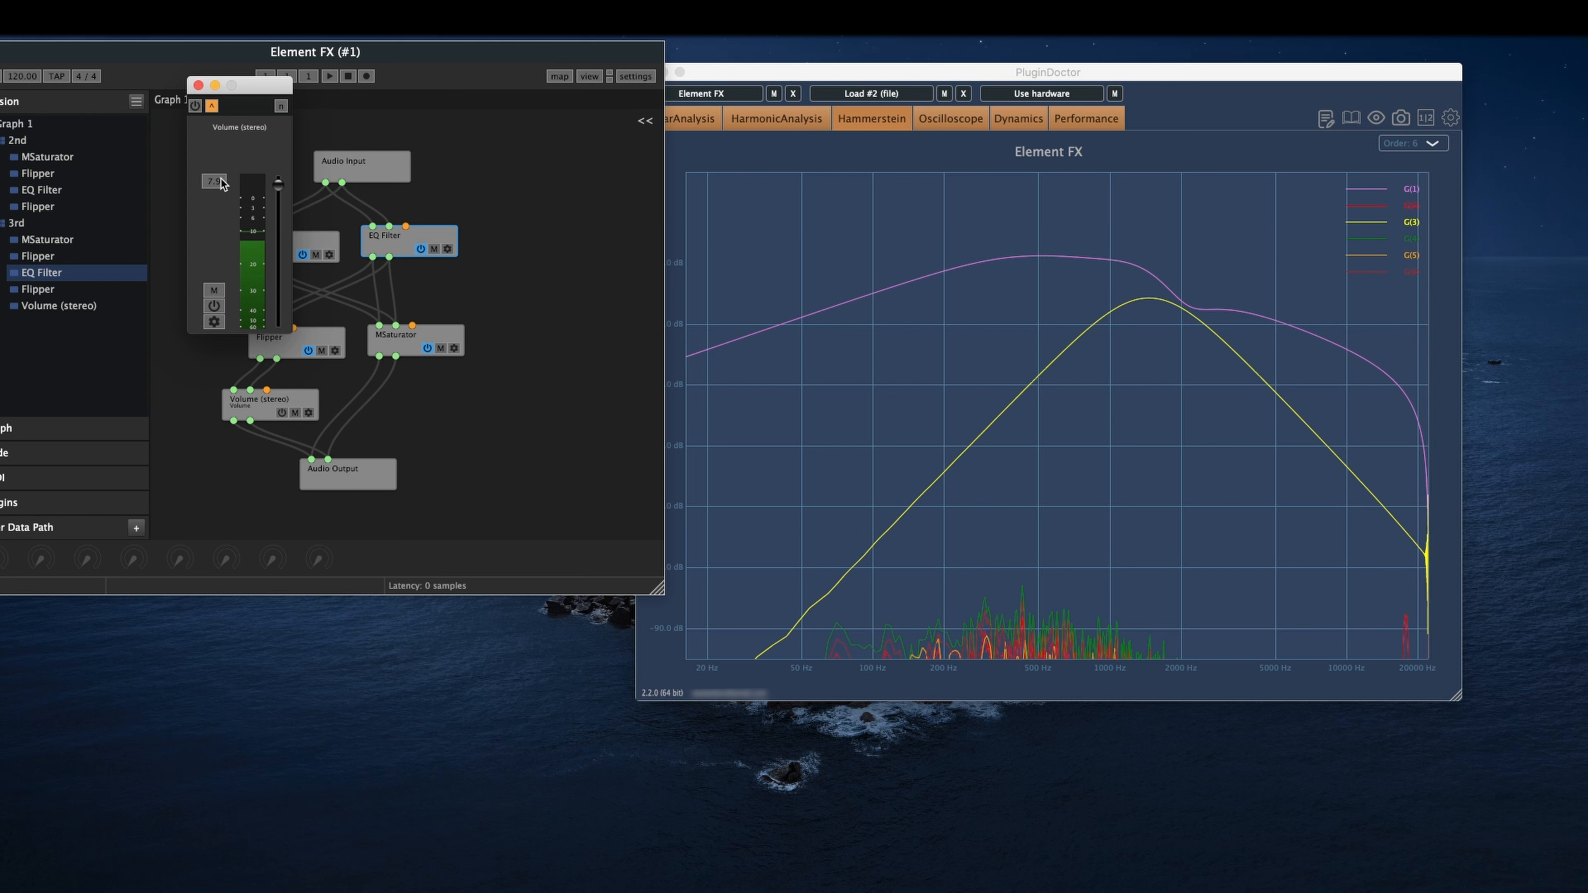
left_click_drag(278, 185, 277, 207)
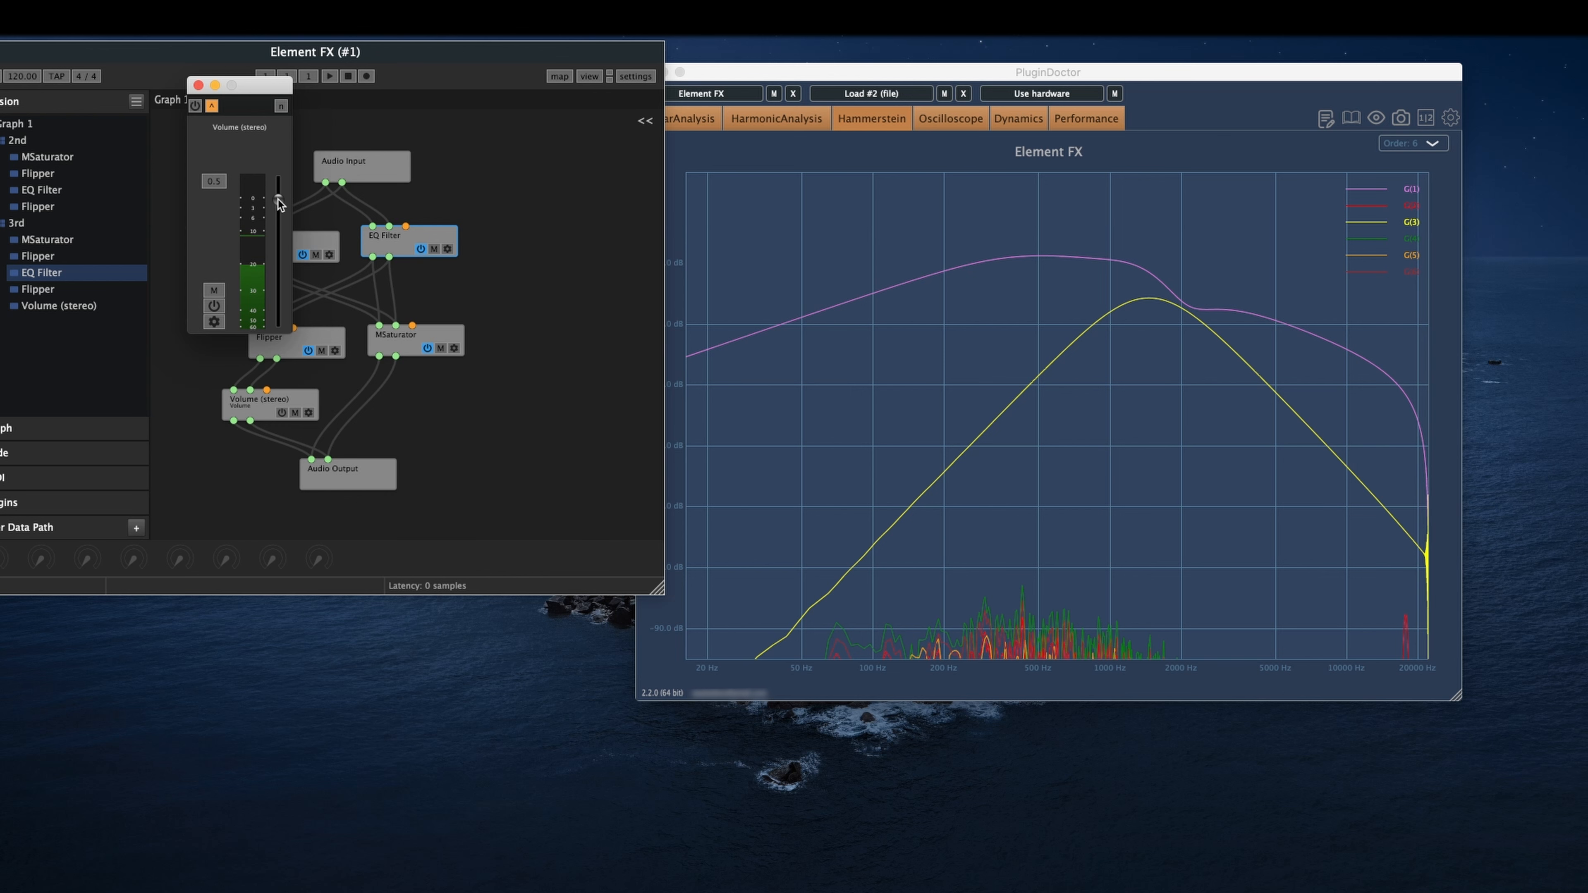
left_click(198, 84)
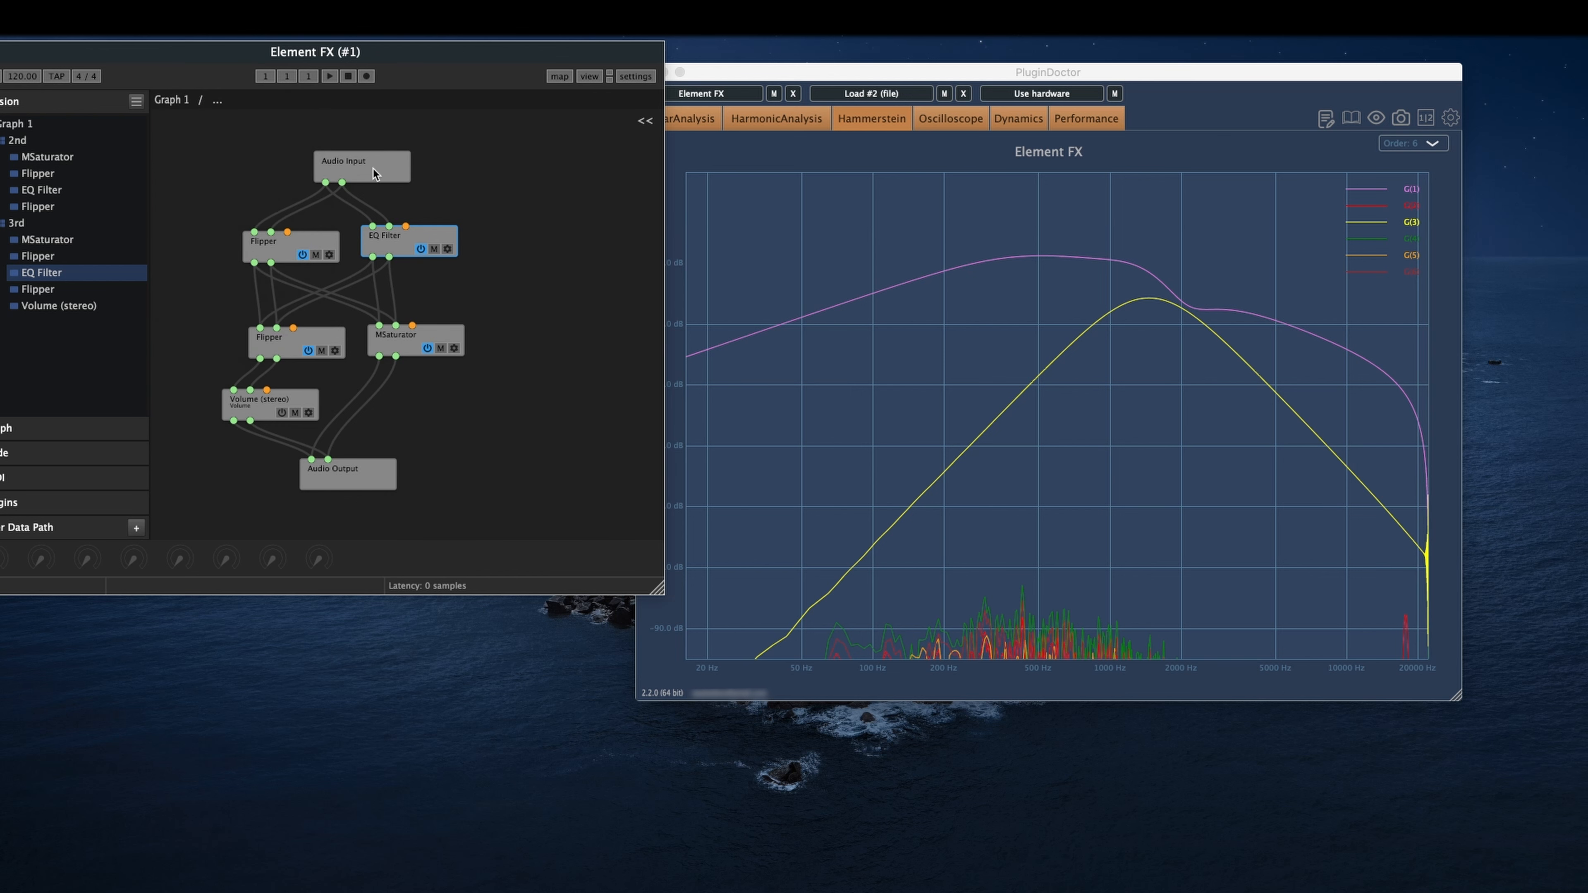
- Lower the cutoff of the 3rd graph's Bell EQ Filter to 54.76 Hz and close the plugin
left_click_drag(121, 61, 259, 52)
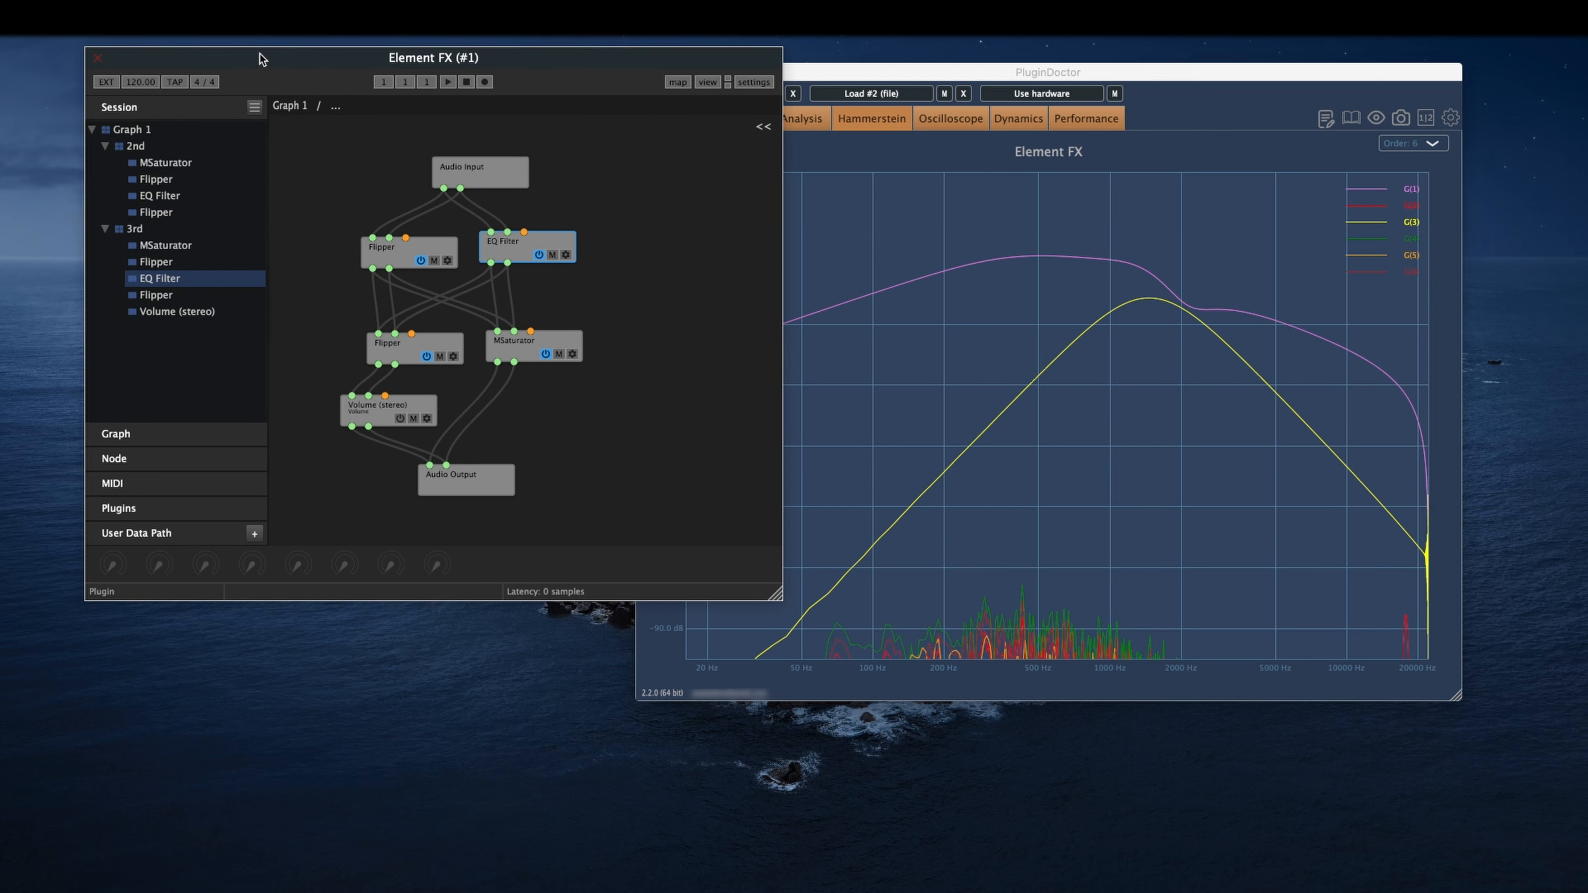
left_click(752, 82)
left_click(815, 137)
double_click(529, 247)
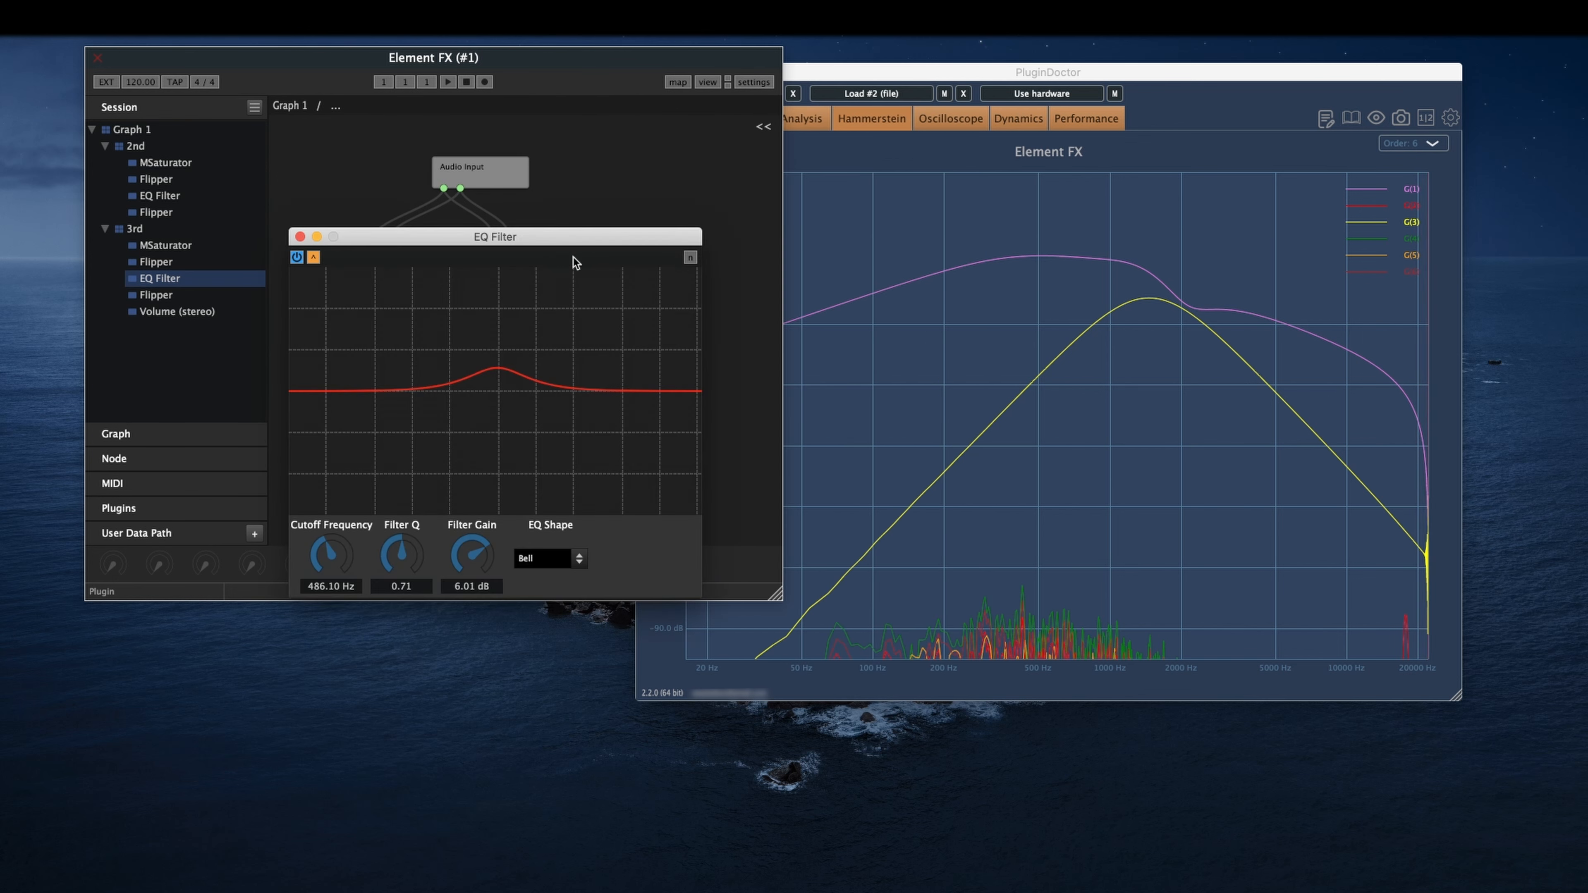
left_click_drag(349, 557, 337, 604)
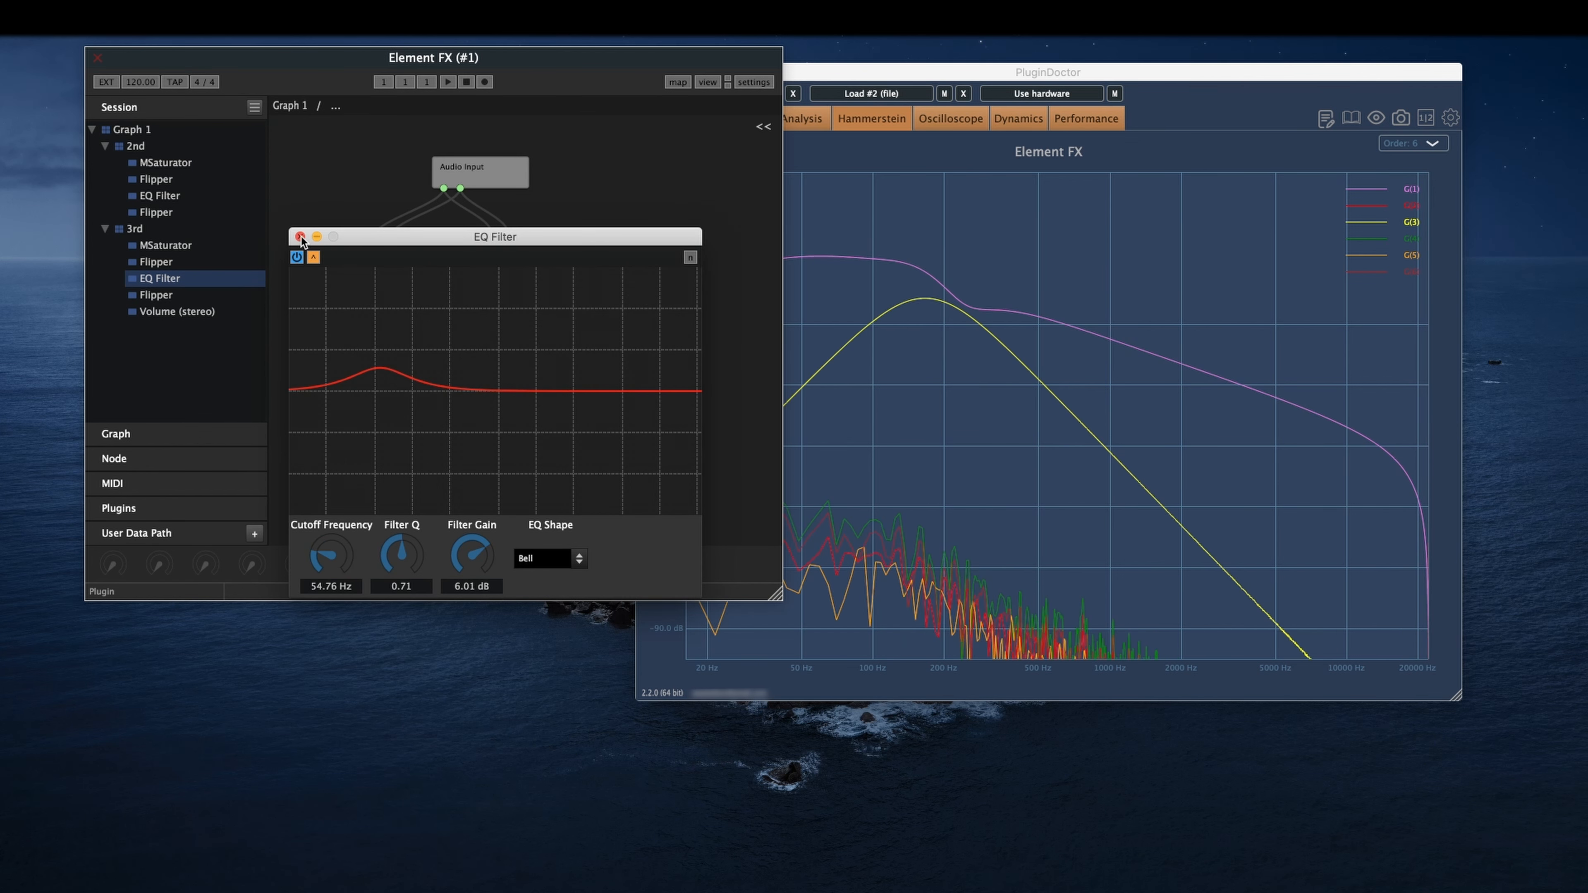
left_click(300, 237)
- In the 2nd graph's EQ Filter, raise the filter gain to 6.96 dB and close the plugin
left_click(177, 196)
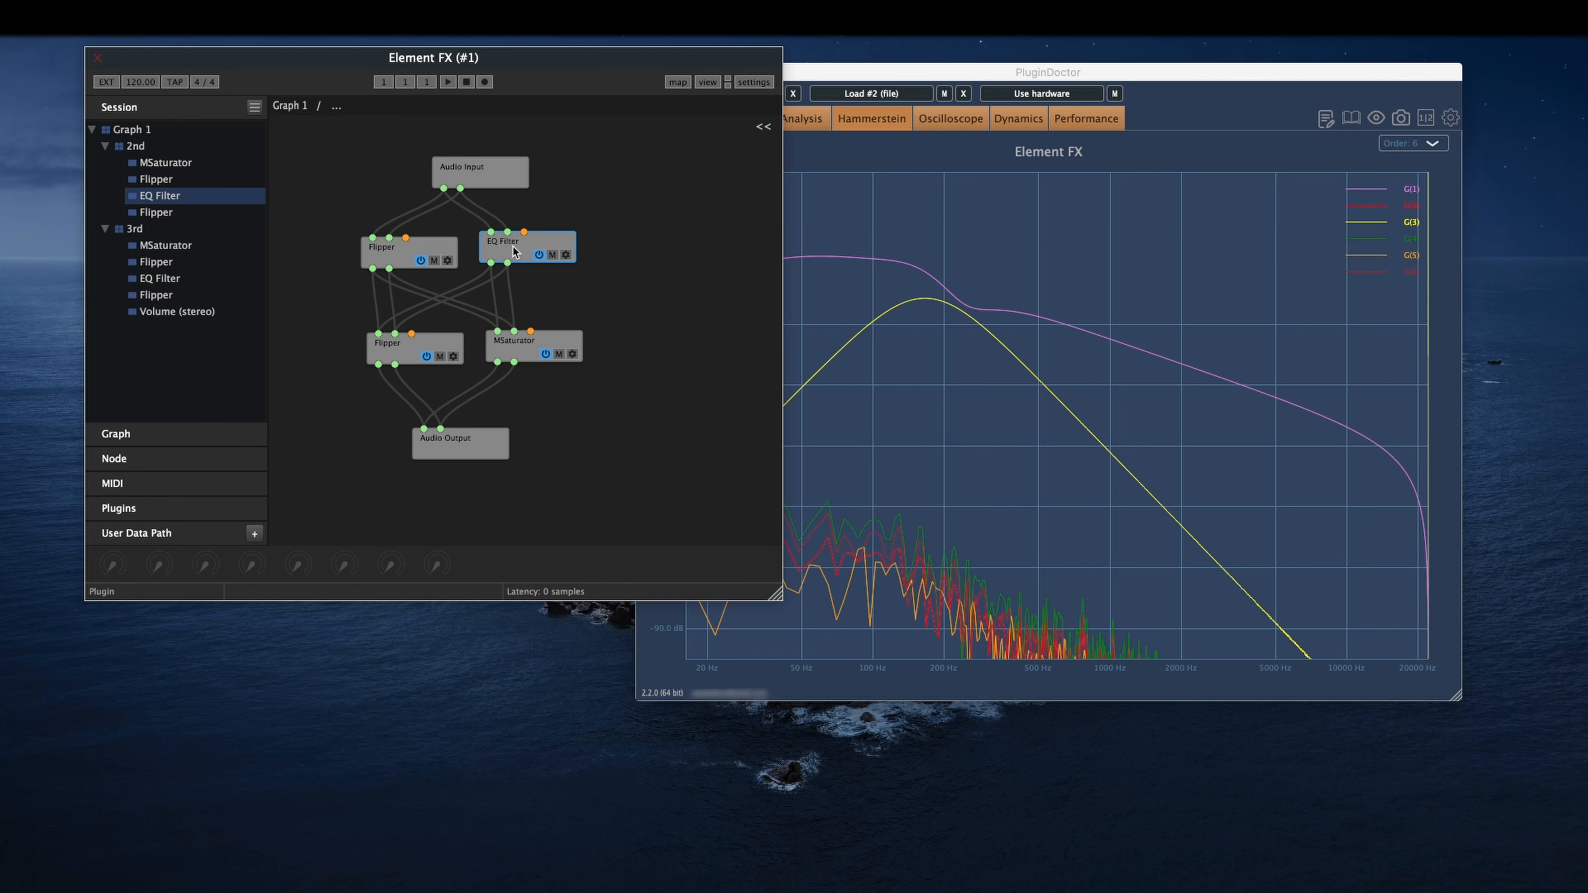
double_click(542, 246)
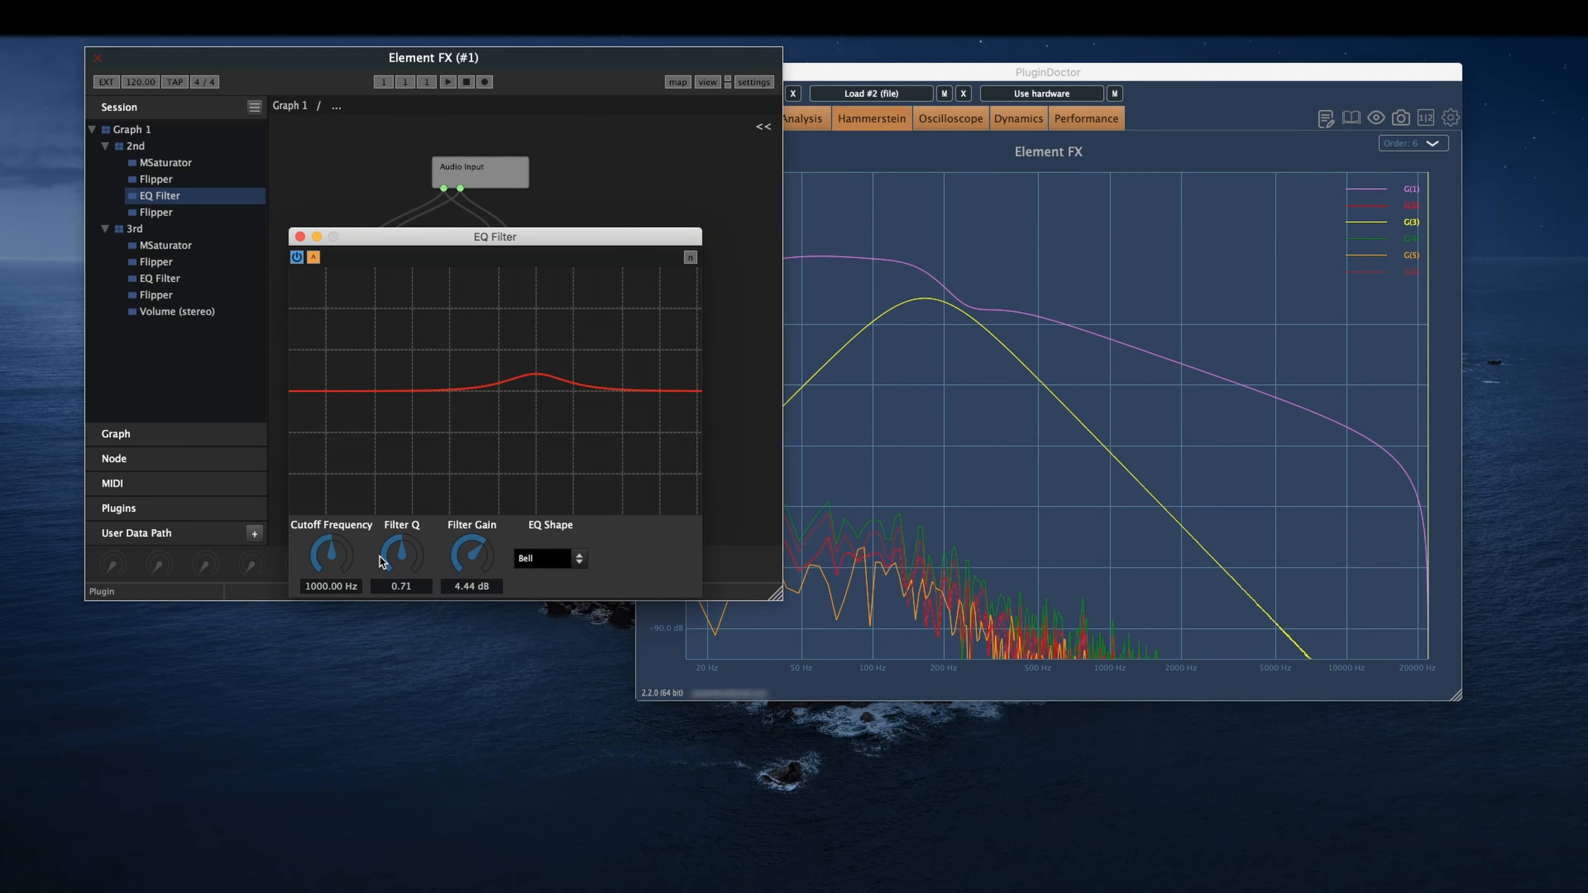
left_click_drag(473, 563, 473, 554)
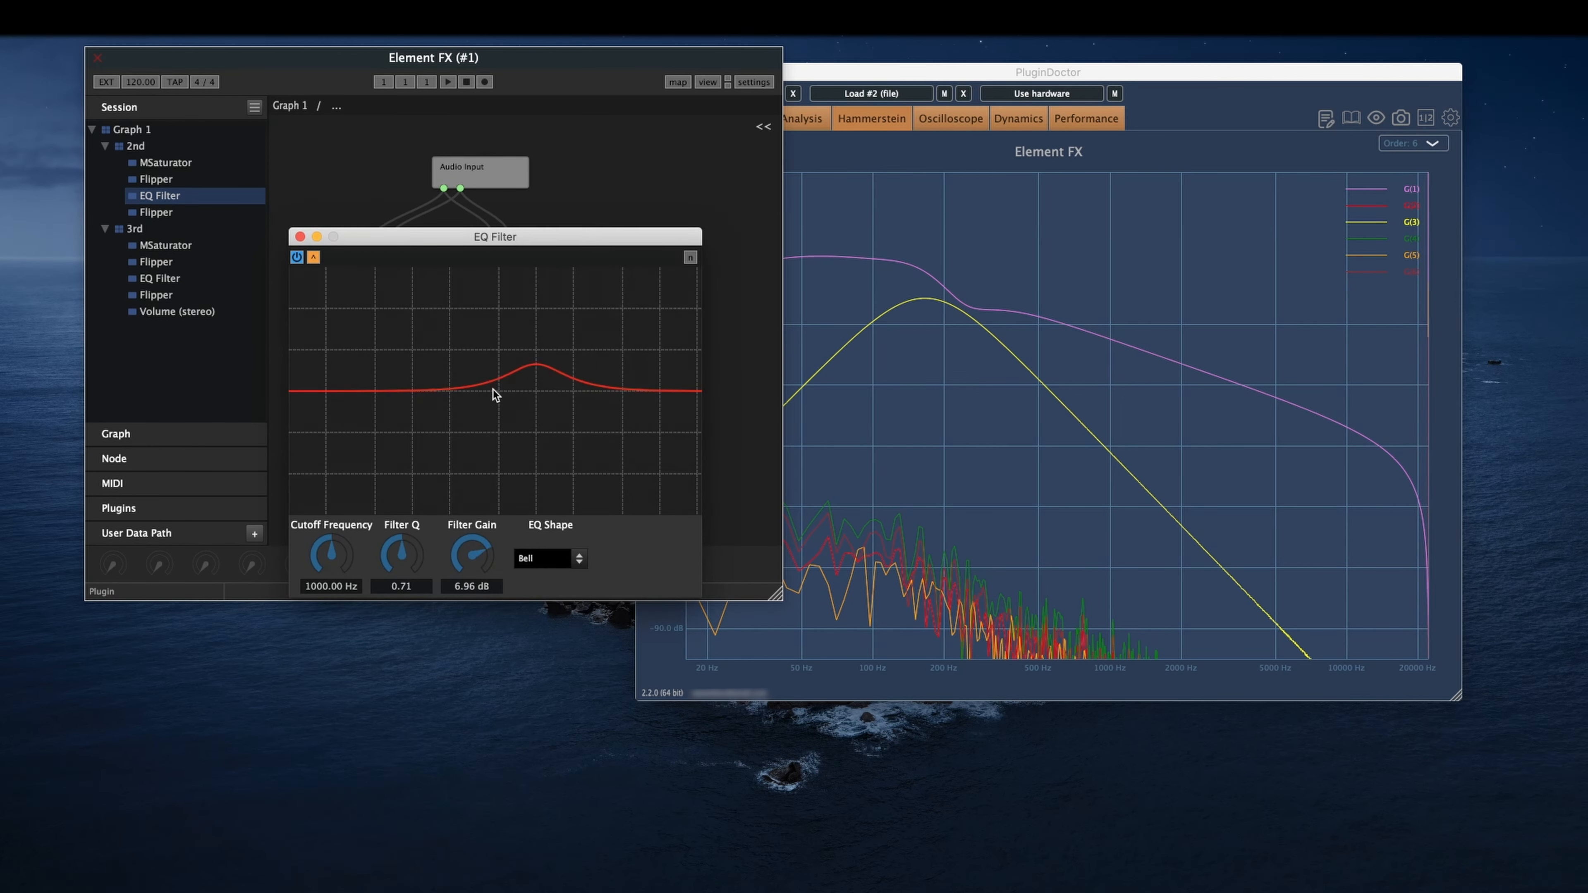
left_click(301, 237)
- In Graph 1, connect Audio Input's first two channels directly to Audio Output beside the 3rd node, and inspect the combined curves in PluginDoctor
left_click(140, 130)
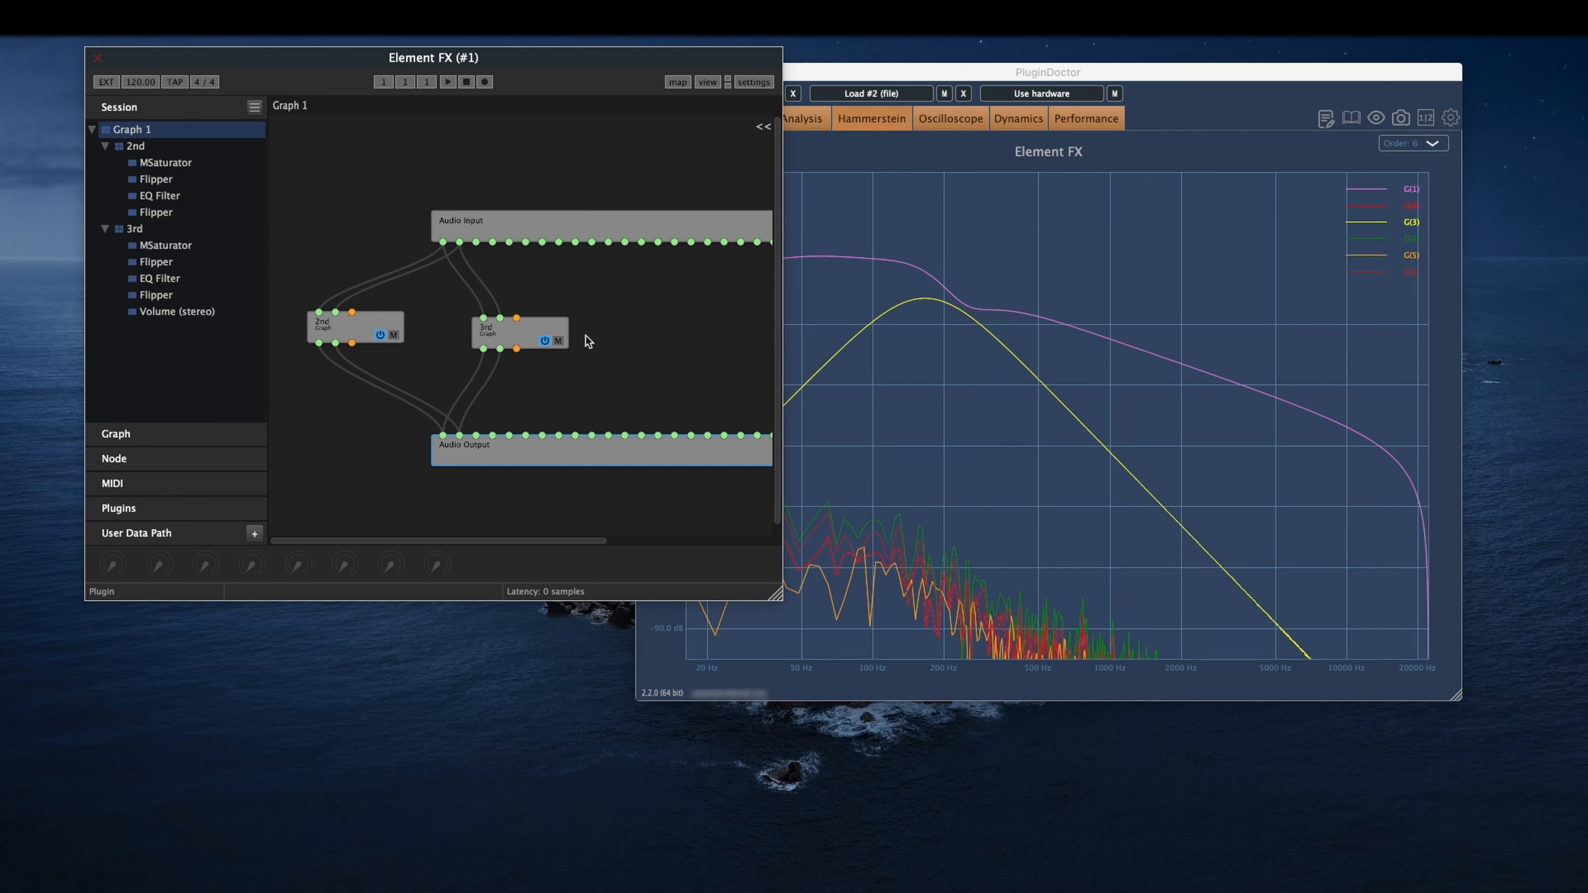
left_click_drag(511, 329, 576, 312)
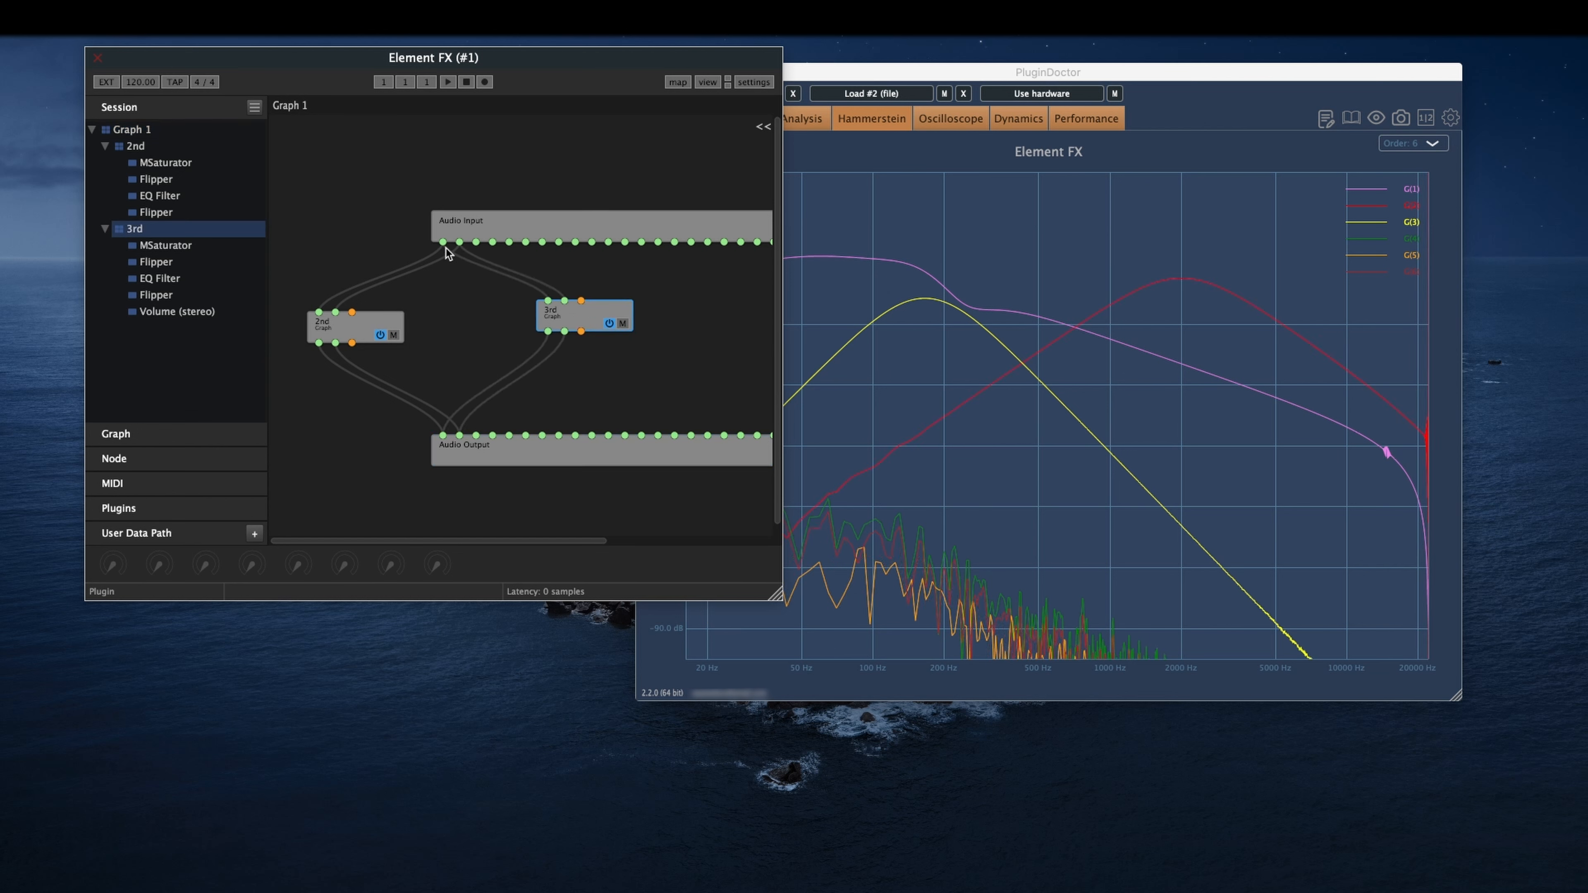
left_click_drag(442, 279, 441, 426)
left_click_drag(459, 242, 460, 437)
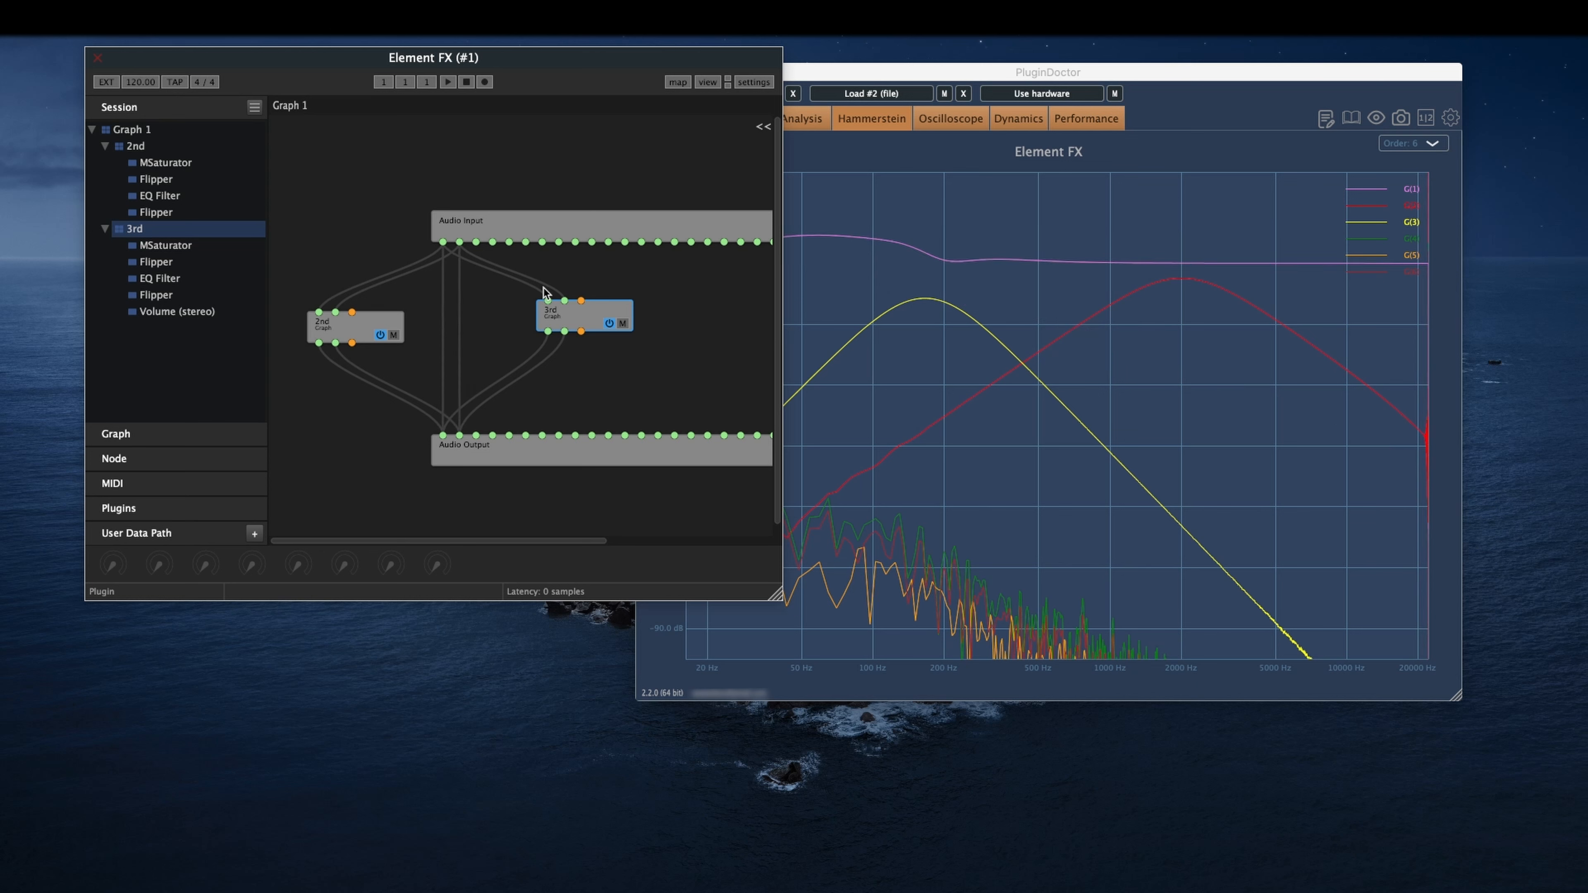
left_click(966, 181)
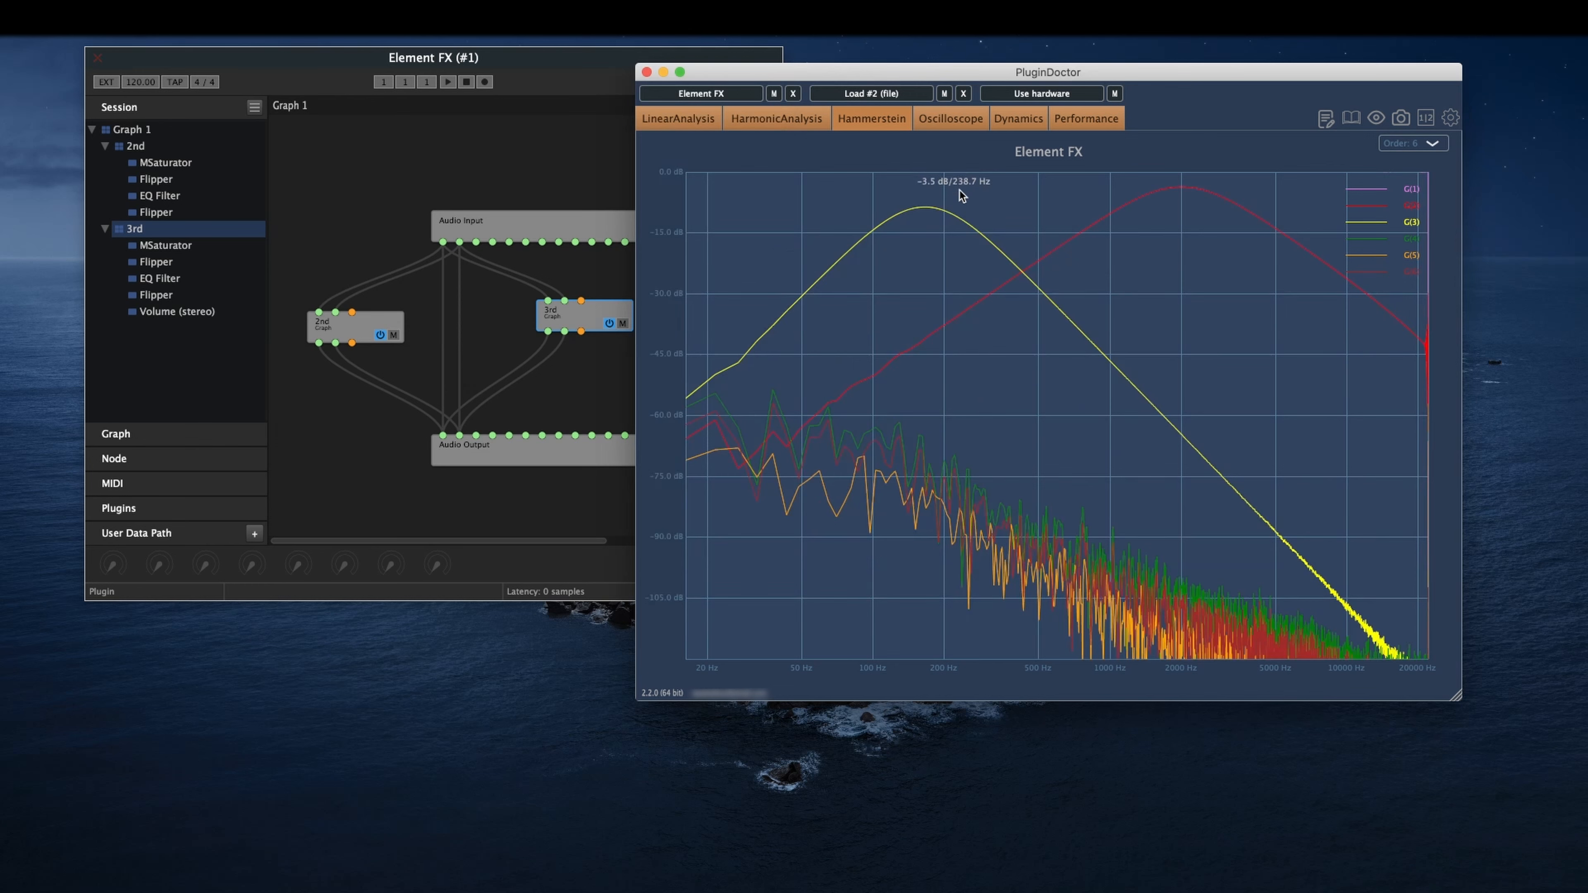
scroll(674, 250, "up", 3)
scroll(674, 250, "up", 2)
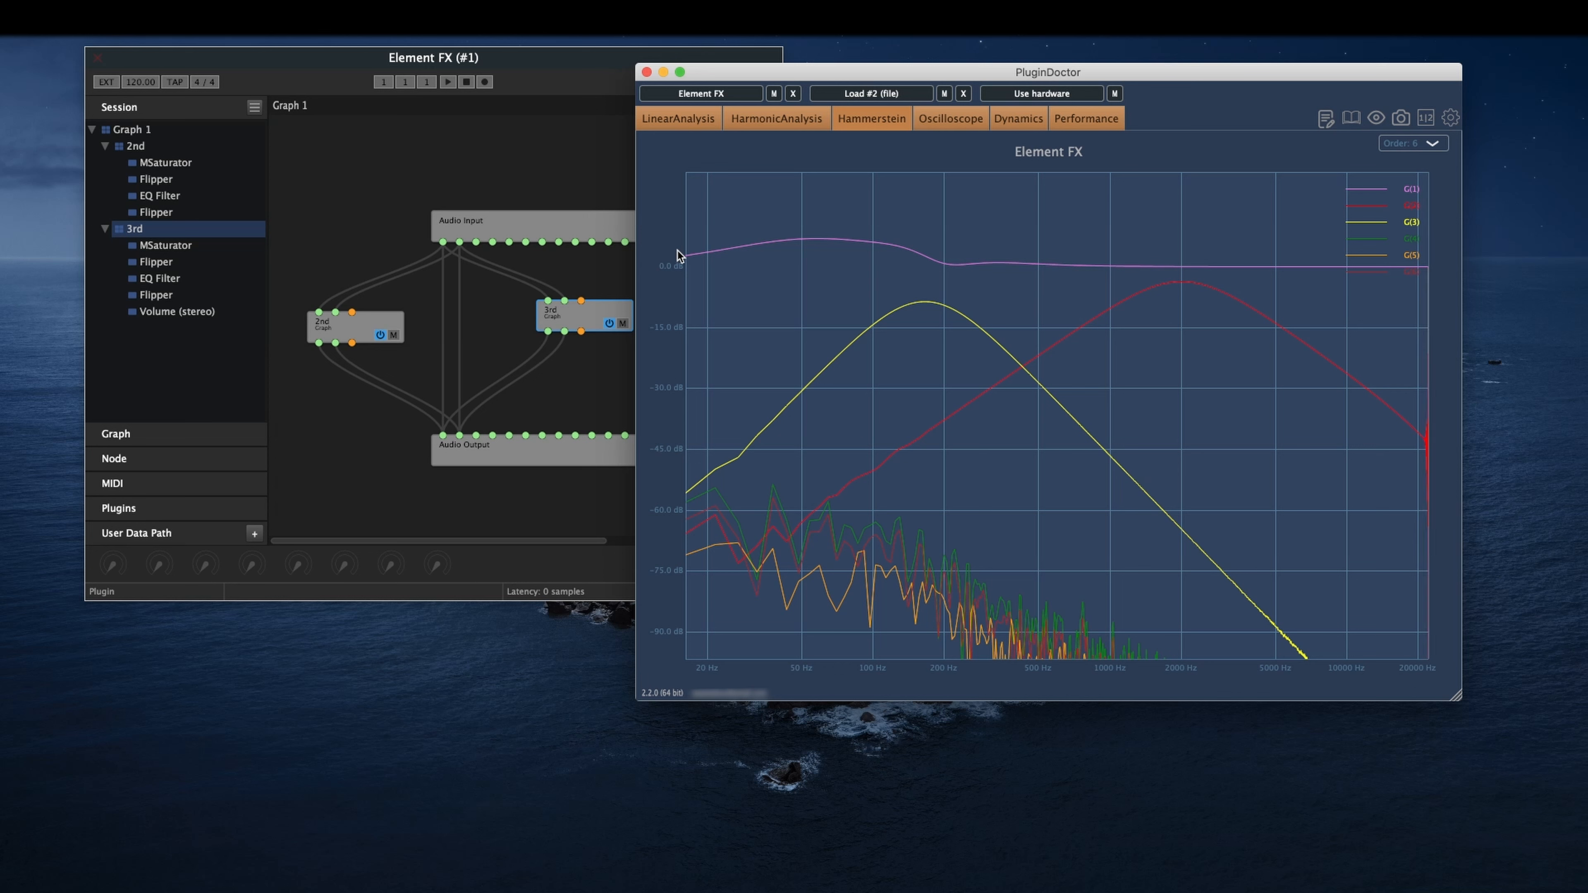
- Change the 3rd graph's EQ Filter to Low Shelf with 45.29 Hz cutoff, 0.70 Q and 5.04 dB gain
double_click(579, 314)
double_click(526, 255)
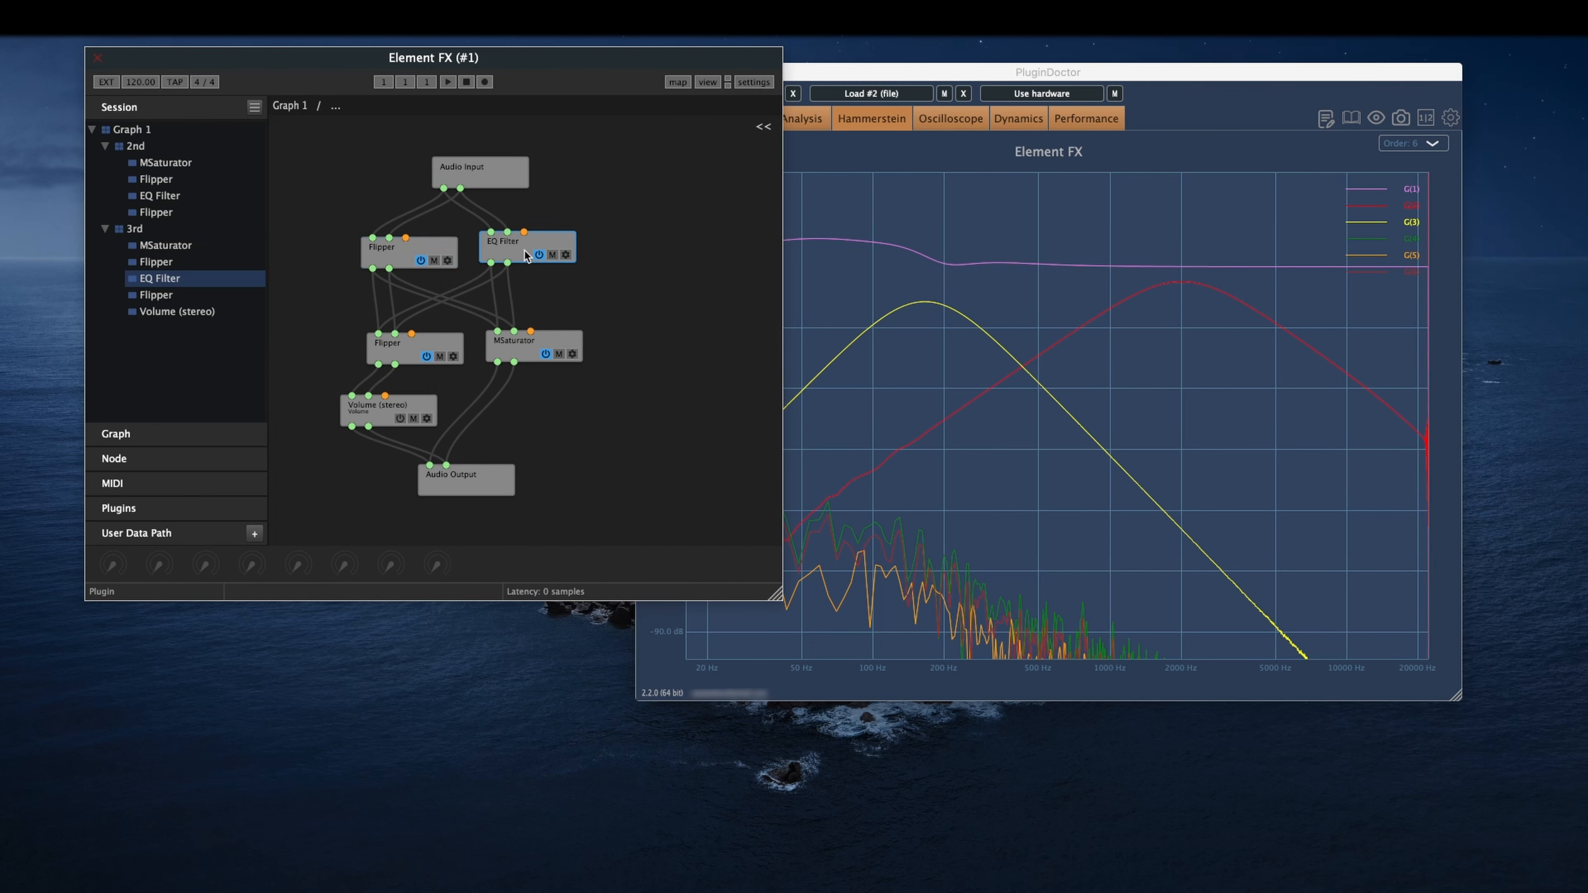
left_click(548, 558)
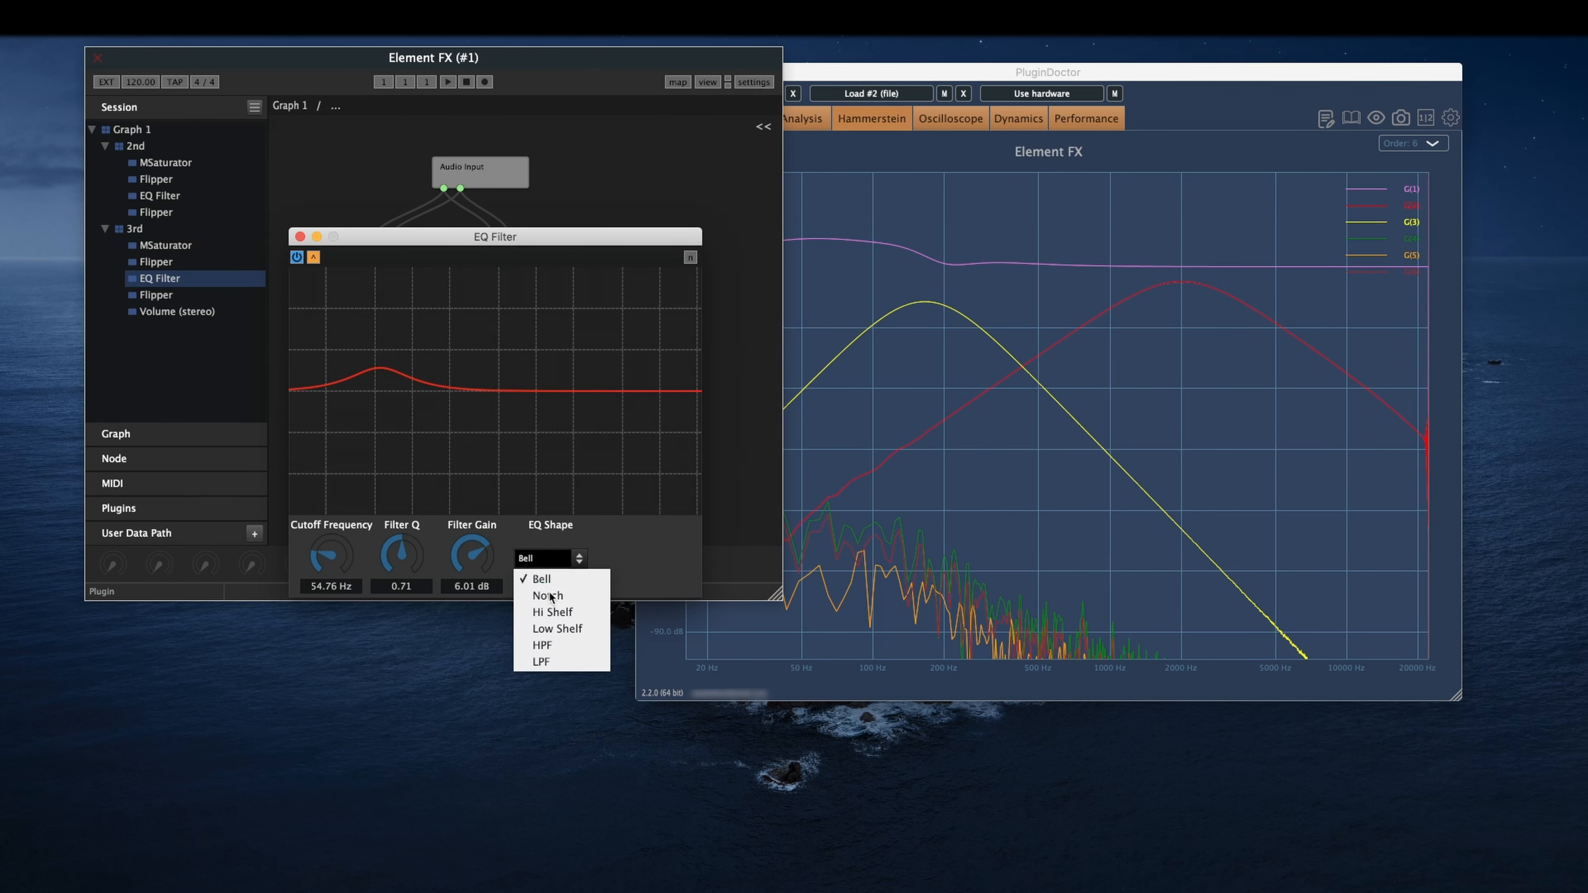
left_click(553, 629)
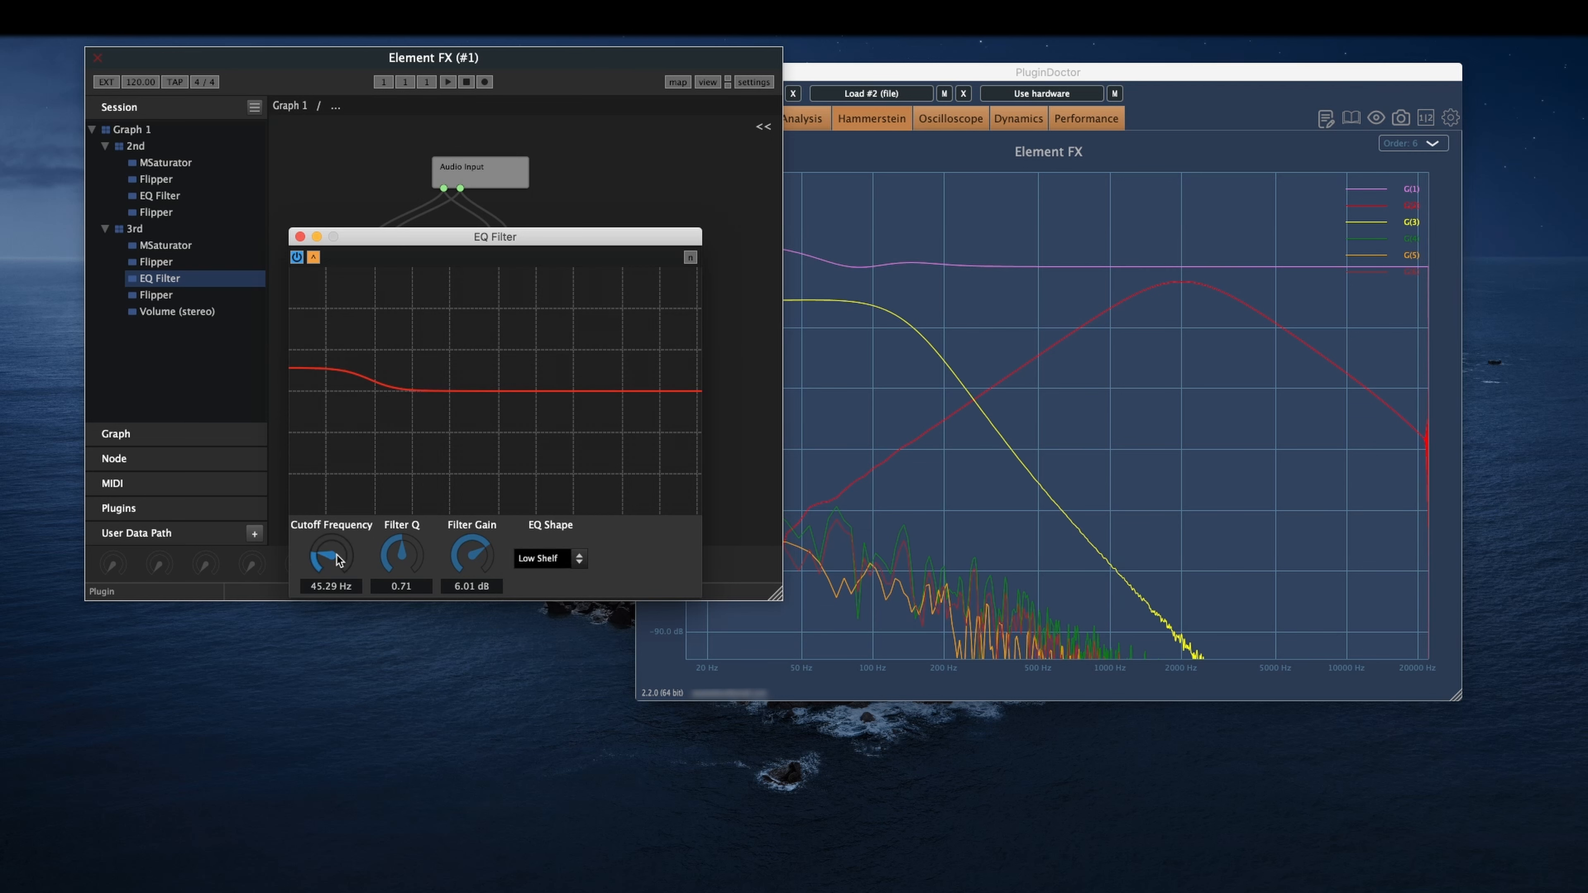
left_click_drag(401, 555, 477, 562)
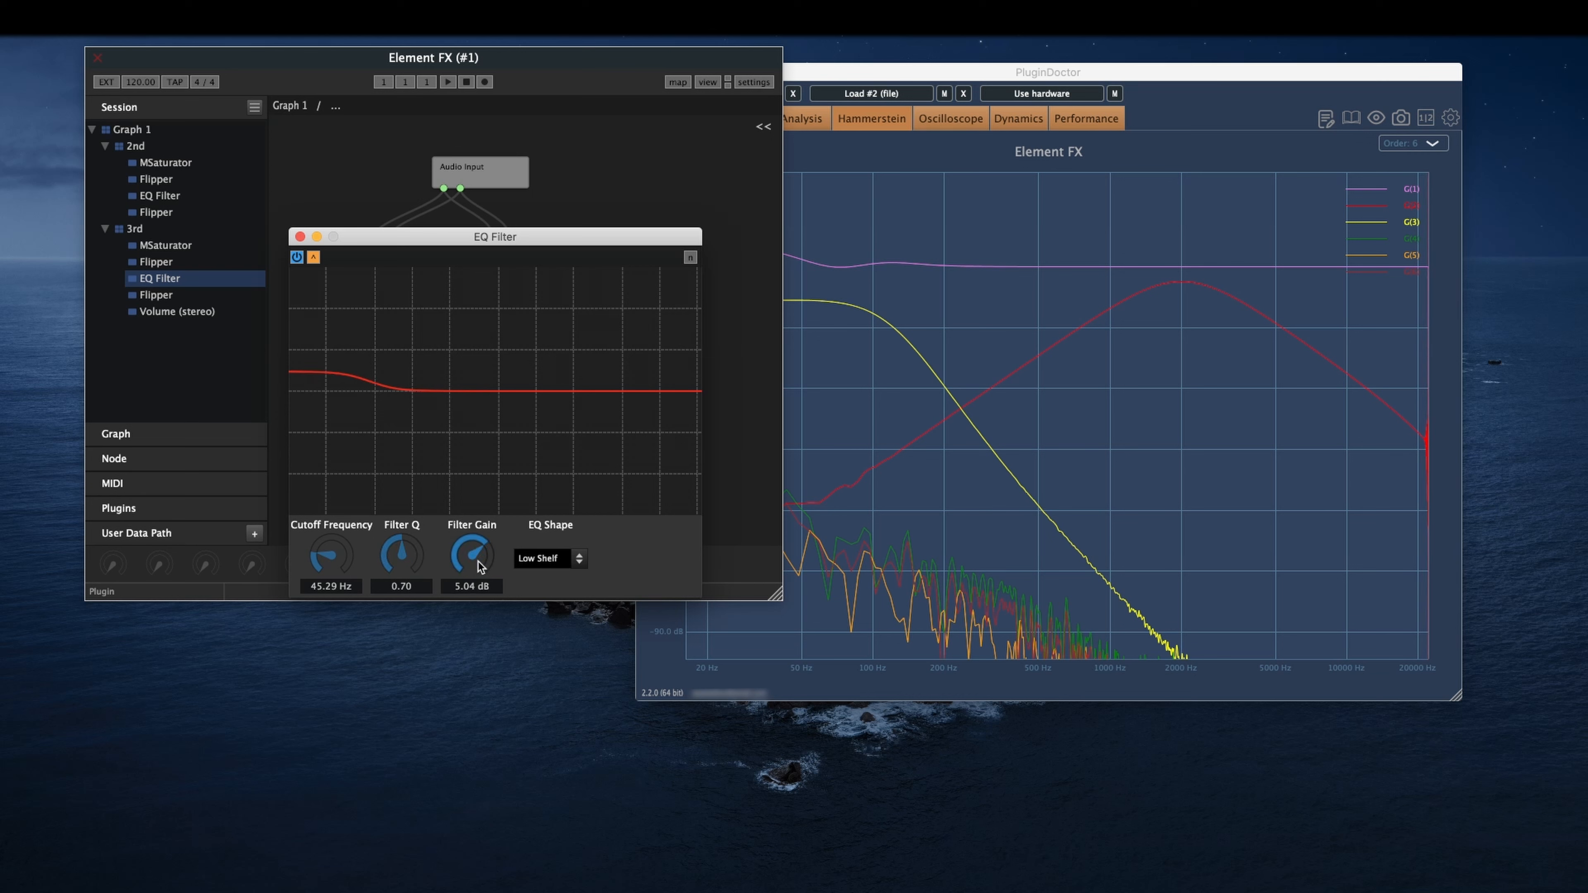
- Set the 3rd graph's Low Shelf EQ Filter to 20.00 Hz cutoff and 5.53 dB gain, and close the plugin
left_click_drag(318, 555, 329, 592)
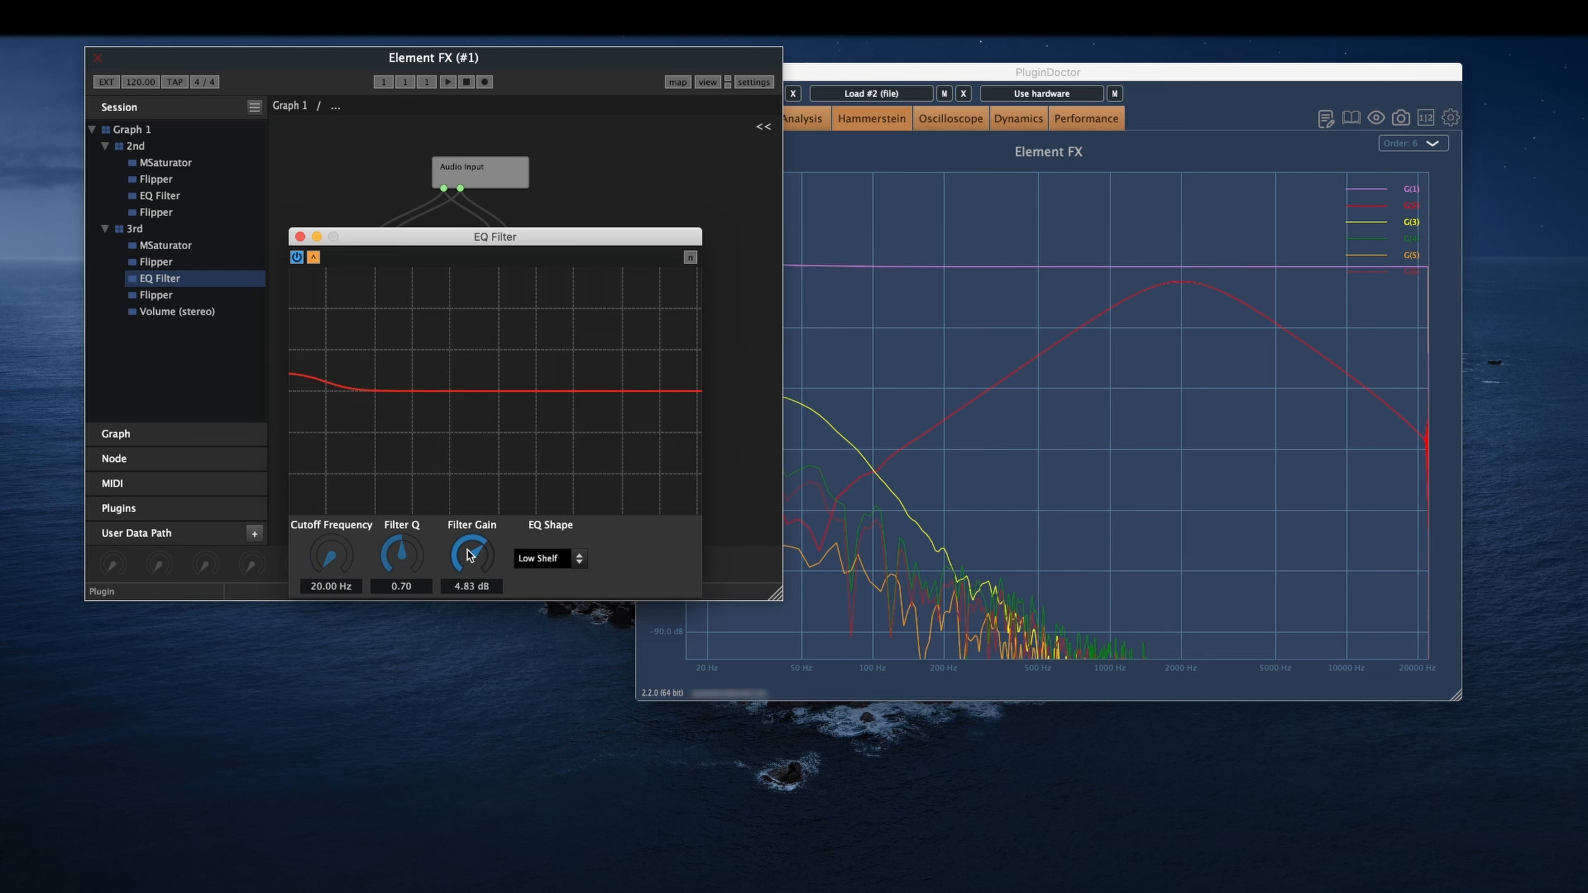
left_click_drag(470, 554, 471, 548)
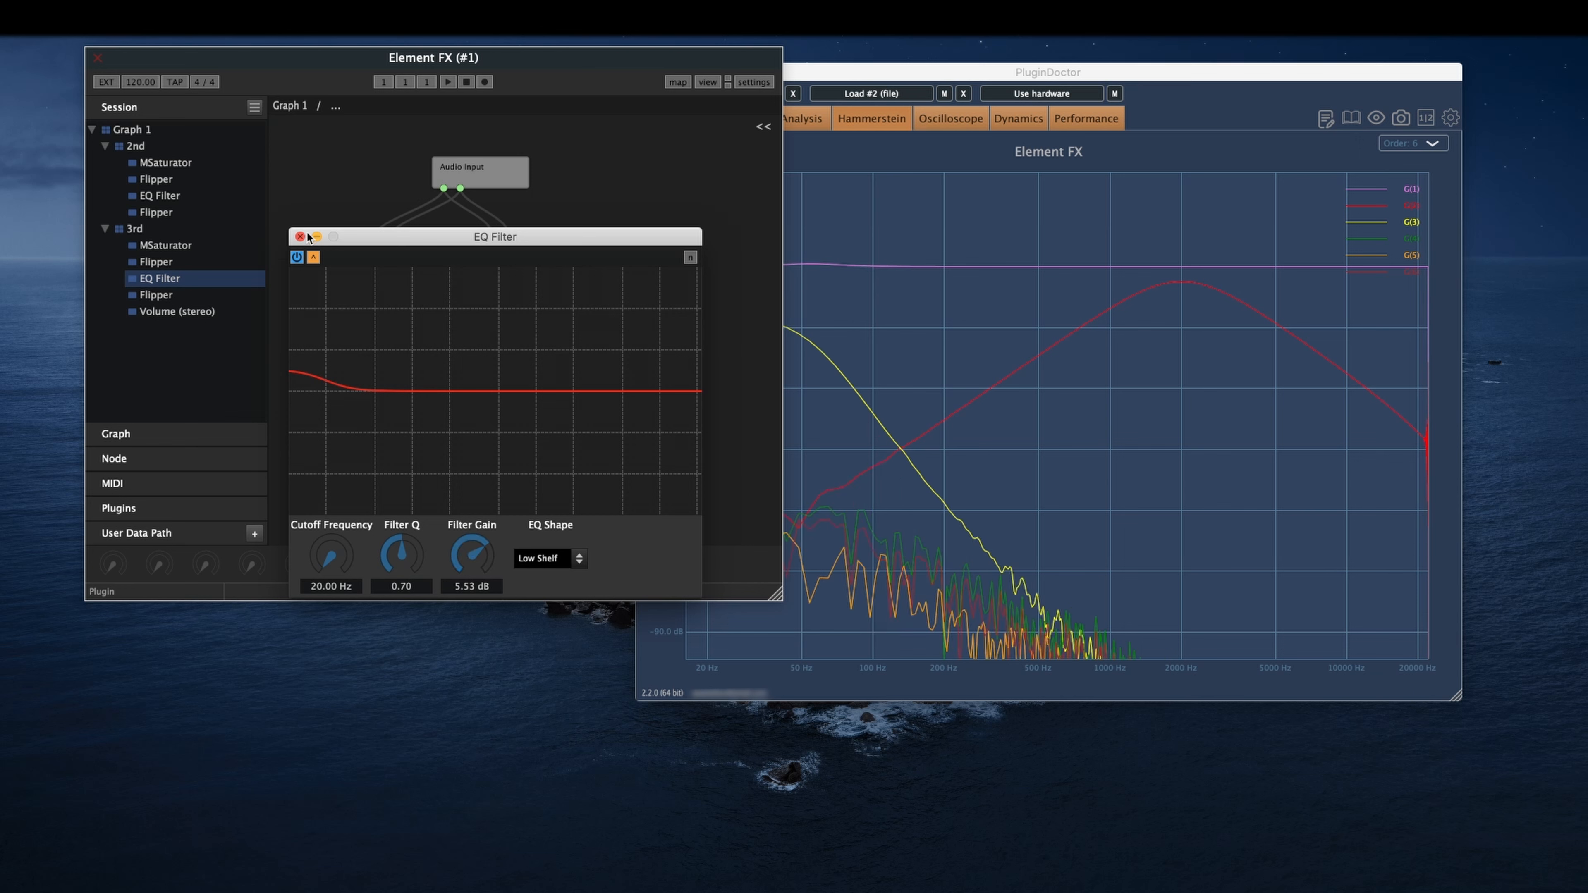
left_click(301, 236)
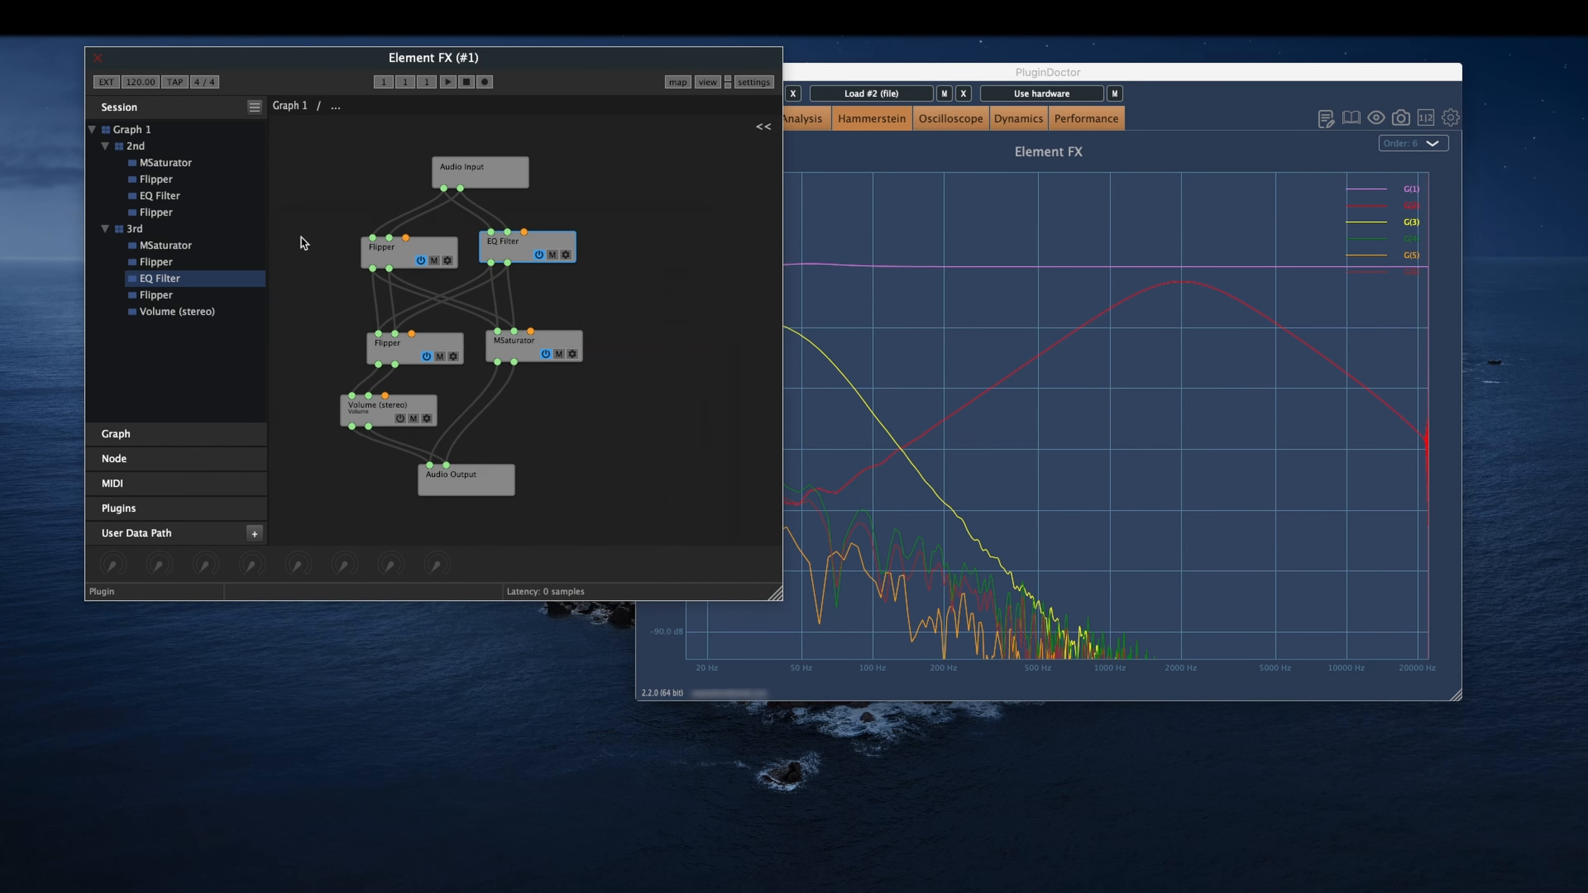
- Open the 2nd graph's EQ Filter, try the Low Shelf shape, and settle on Hi Shelf
left_click(158, 168)
left_click_drag(536, 59, 416, 45)
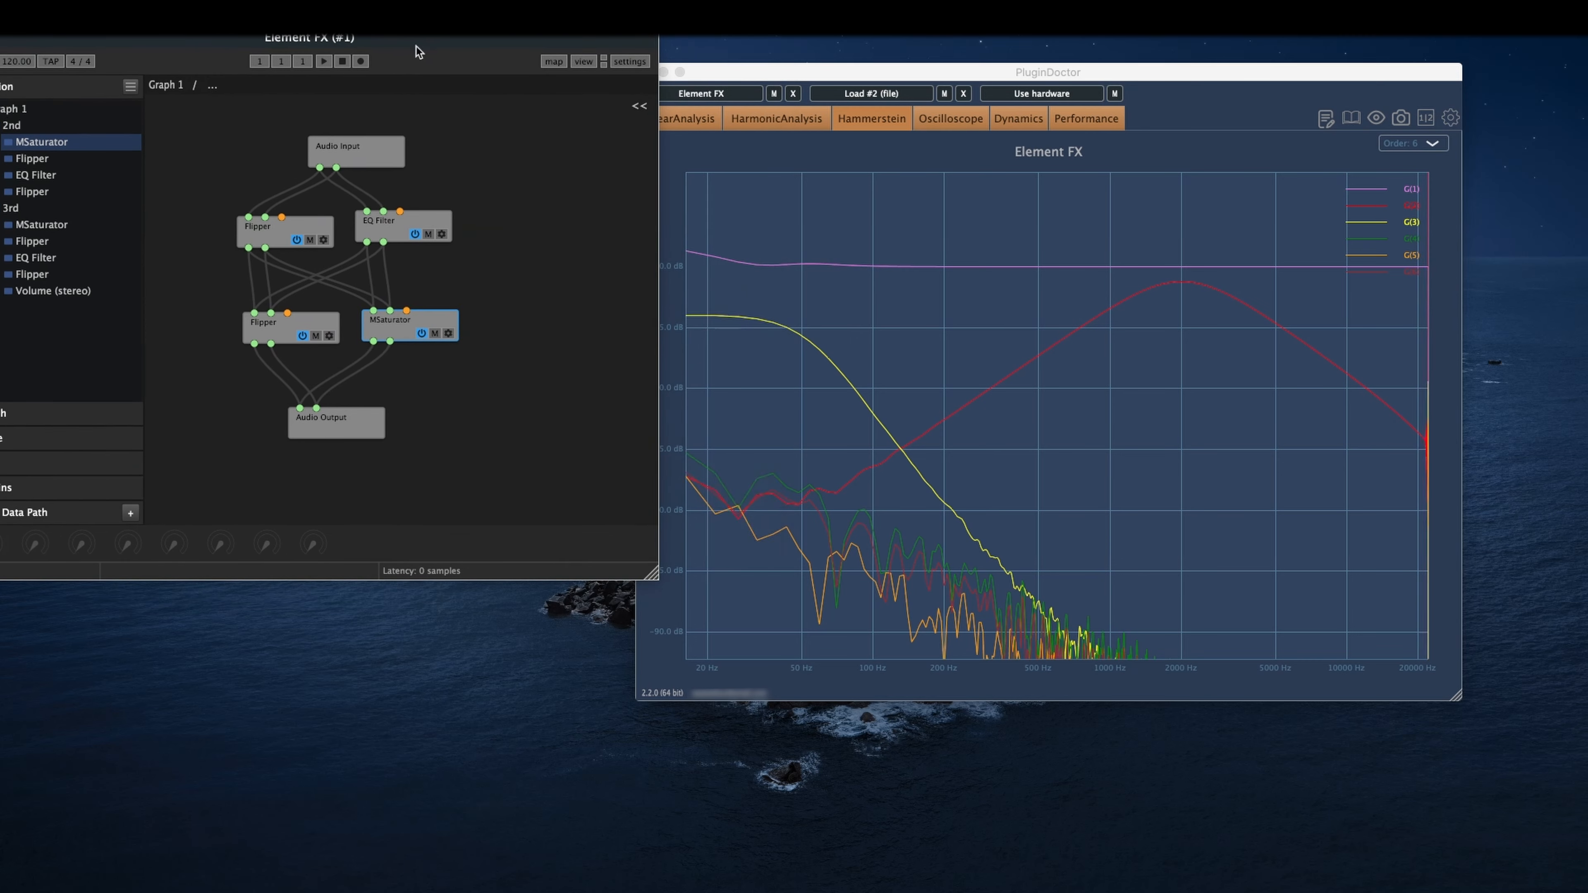
double_click(408, 236)
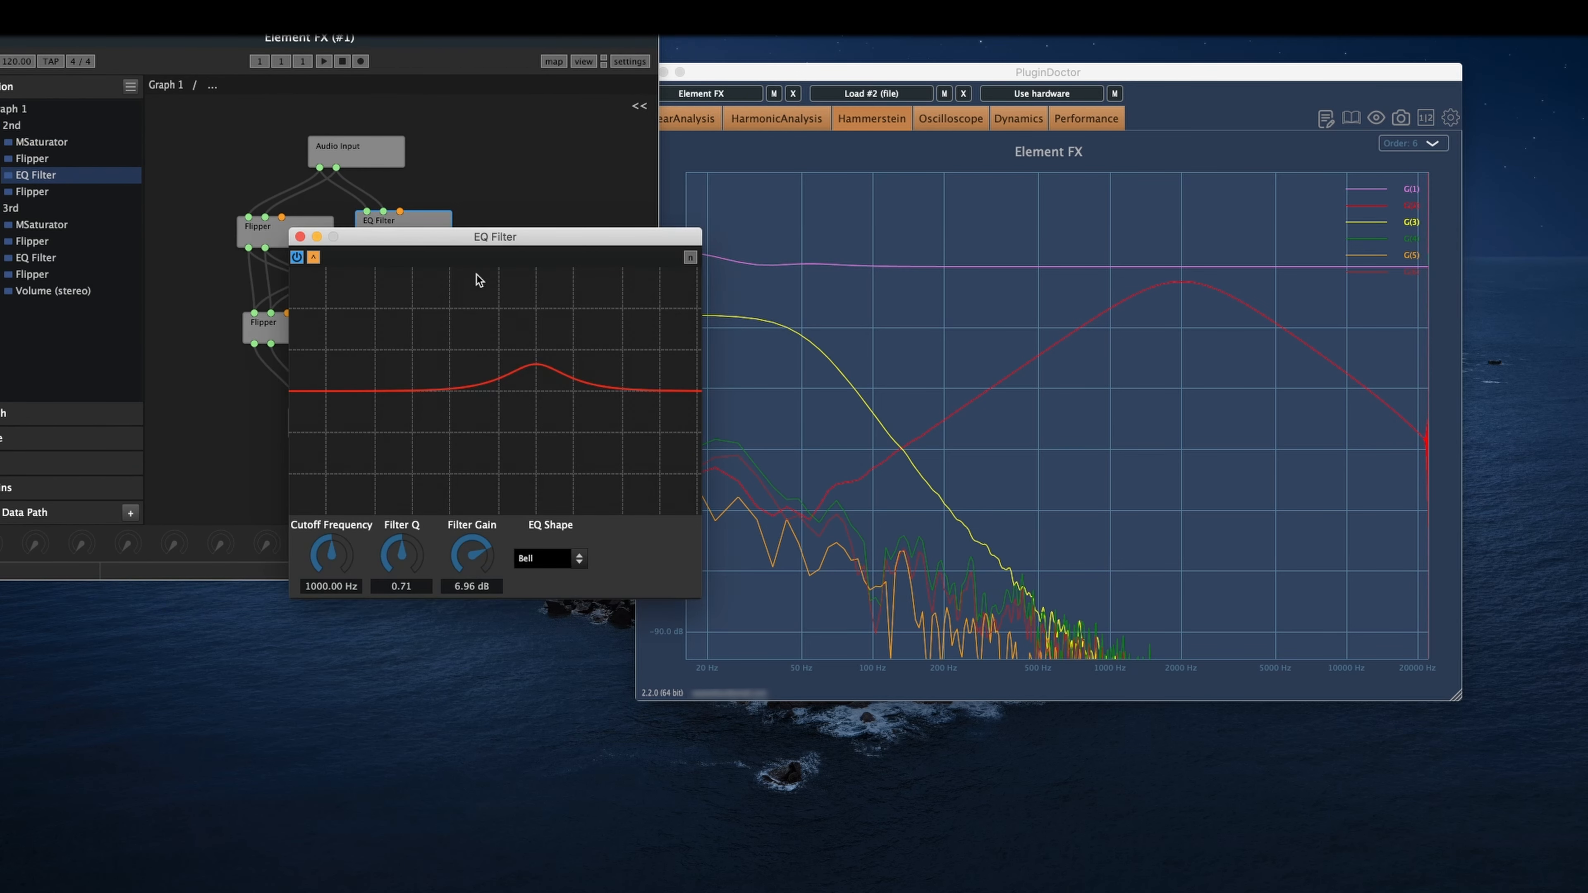
left_click(581, 558)
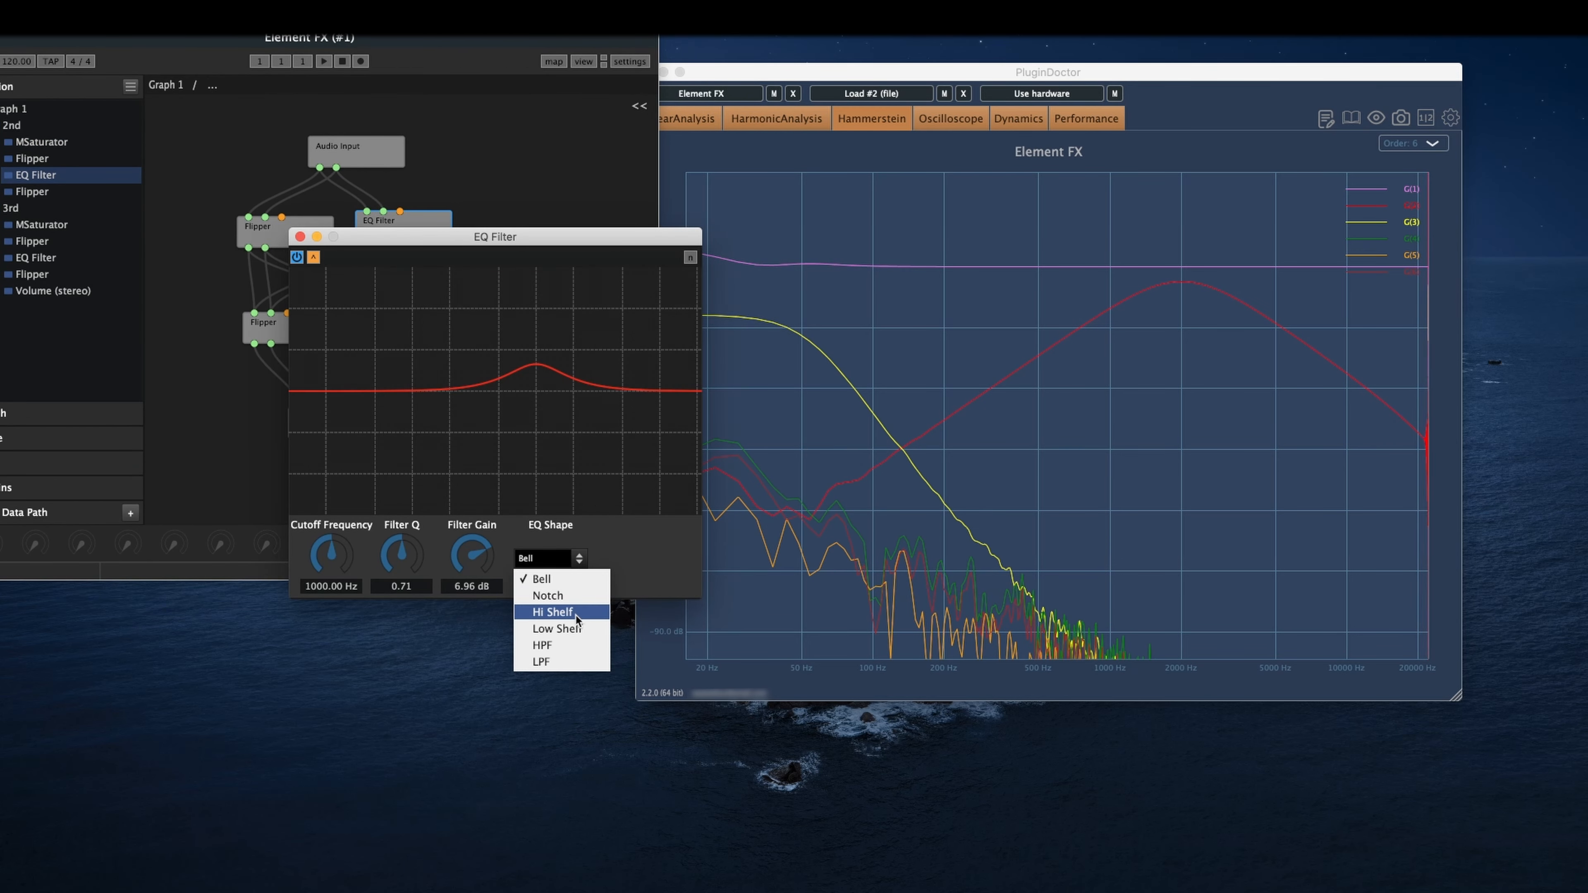
left_click(580, 629)
left_click(551, 558)
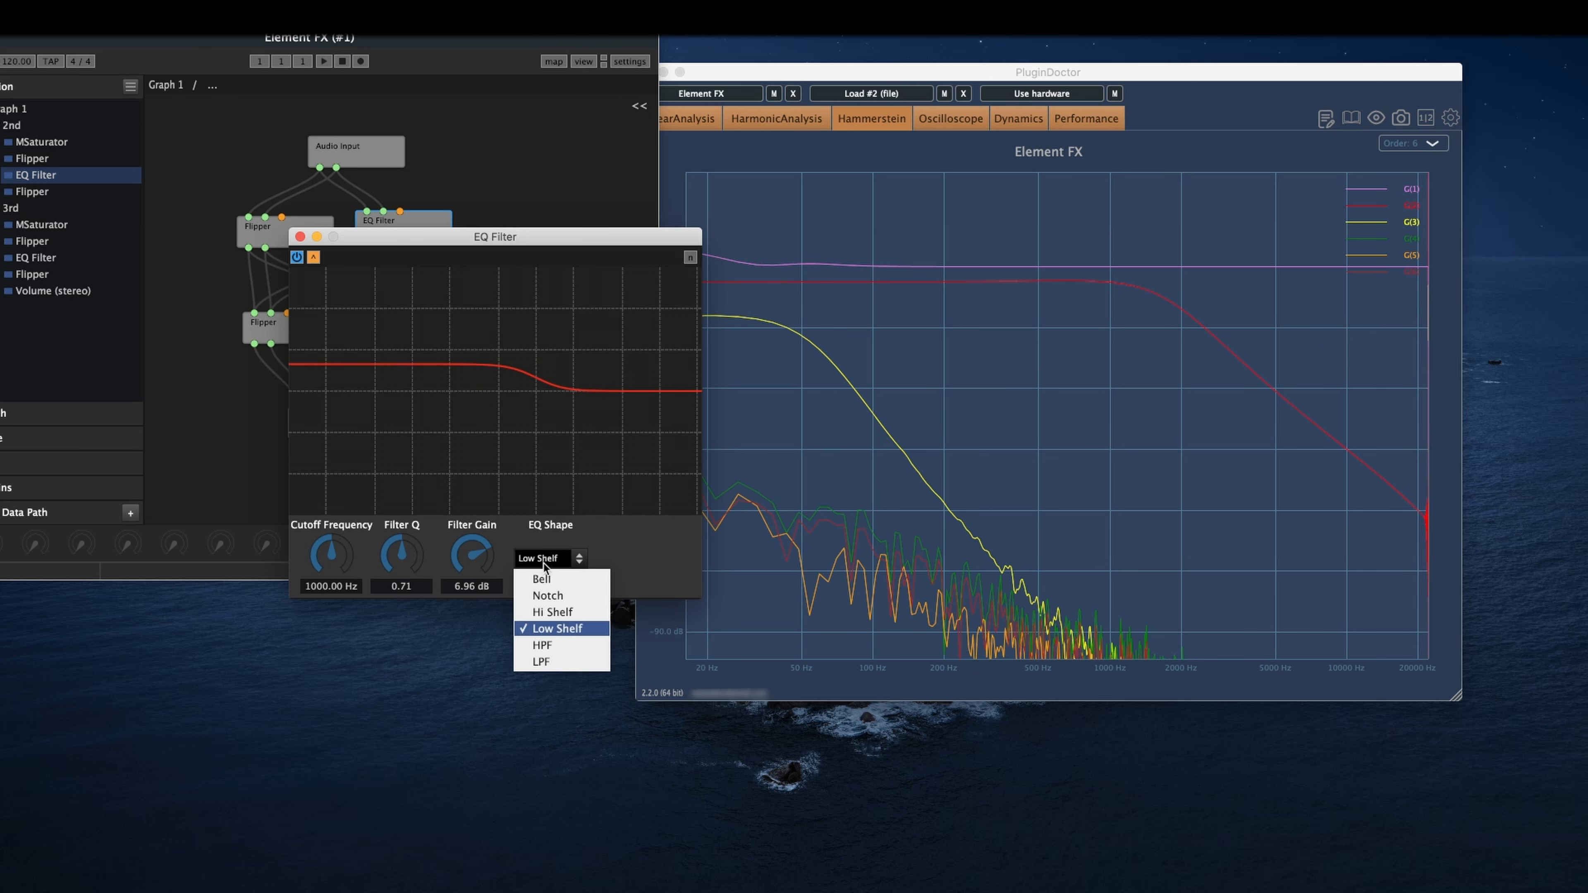
left_click(554, 612)
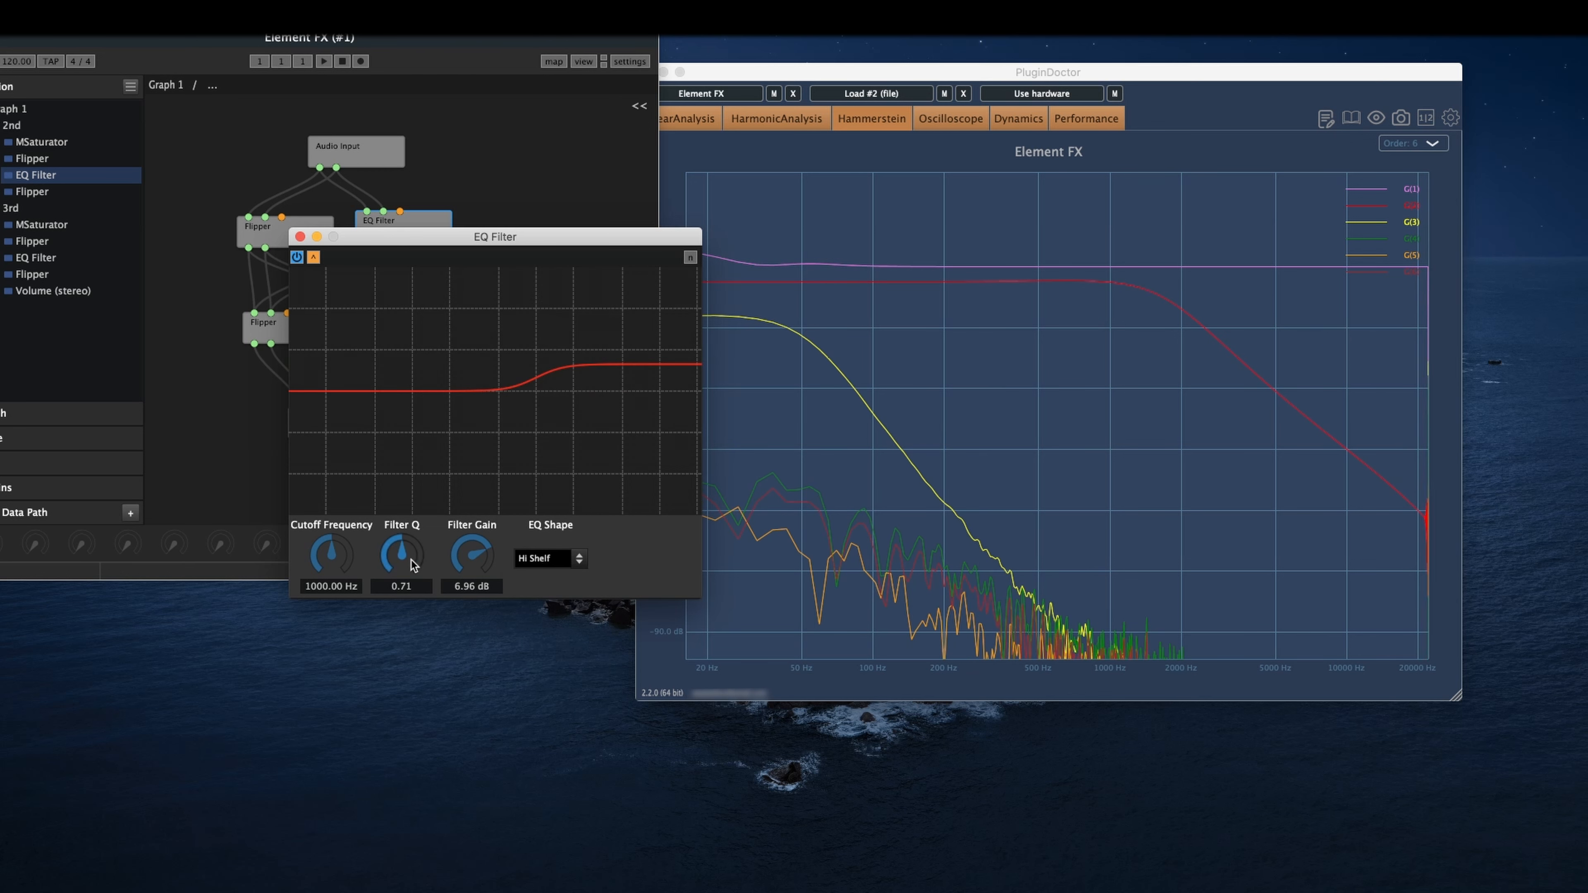
- Set the 2nd graph's Hi Shelf filter to 95.76 Hz cutoff and 0.76 dB gain, and close the plugin
left_click_drag(331, 555, 364, 606)
mouse_move(458, 550)
left_mouse_down()
mouse_move(460, 595)
mouse_move(468, 580)
left_mouse_up()
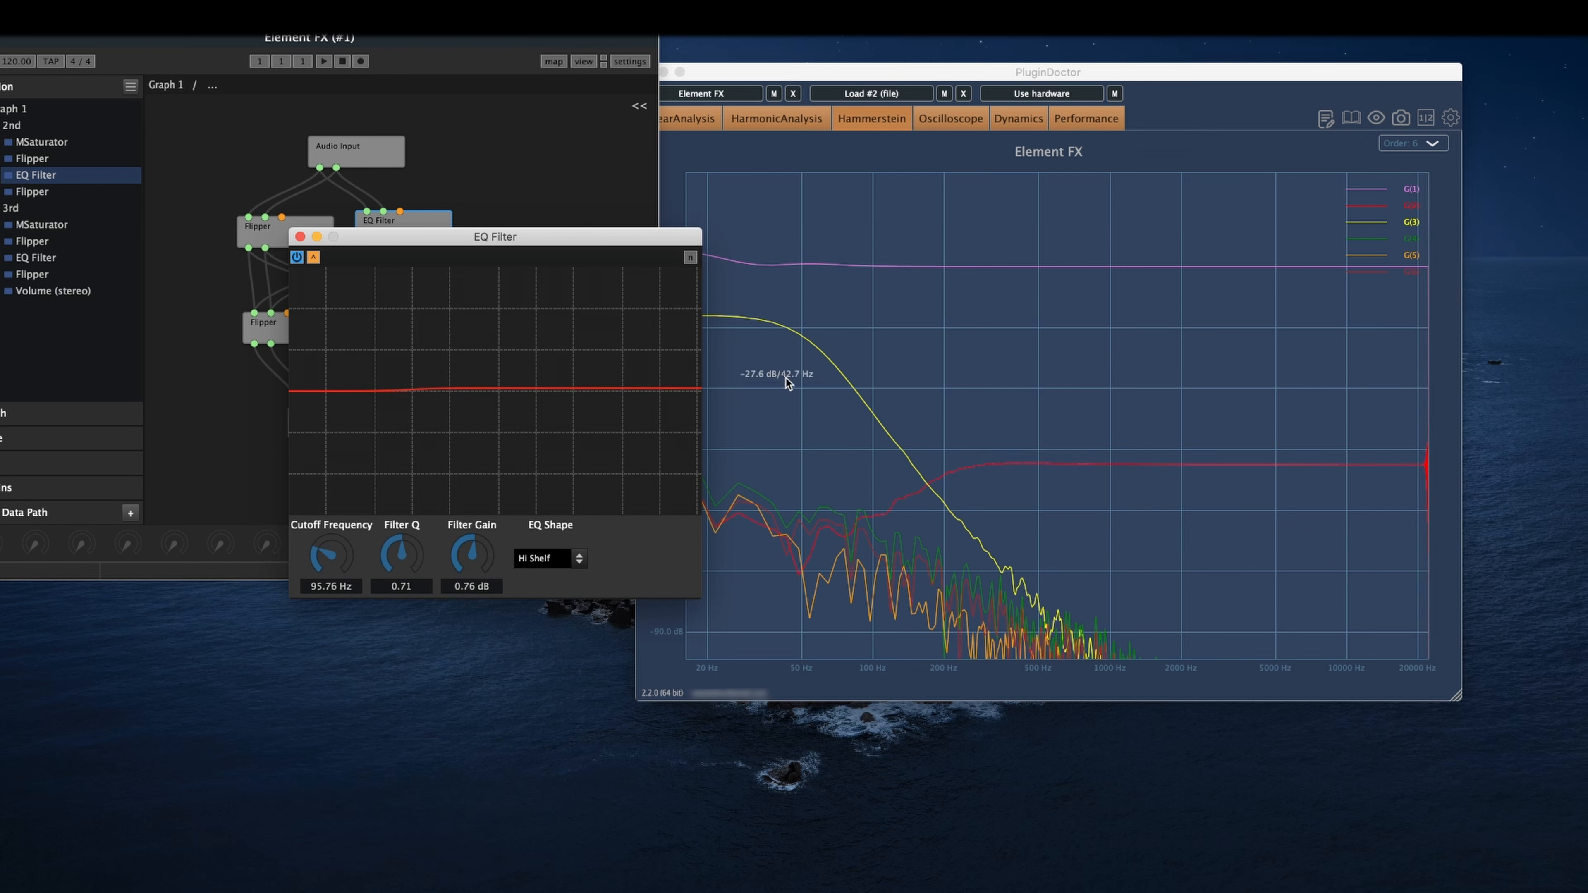
left_click(300, 236)
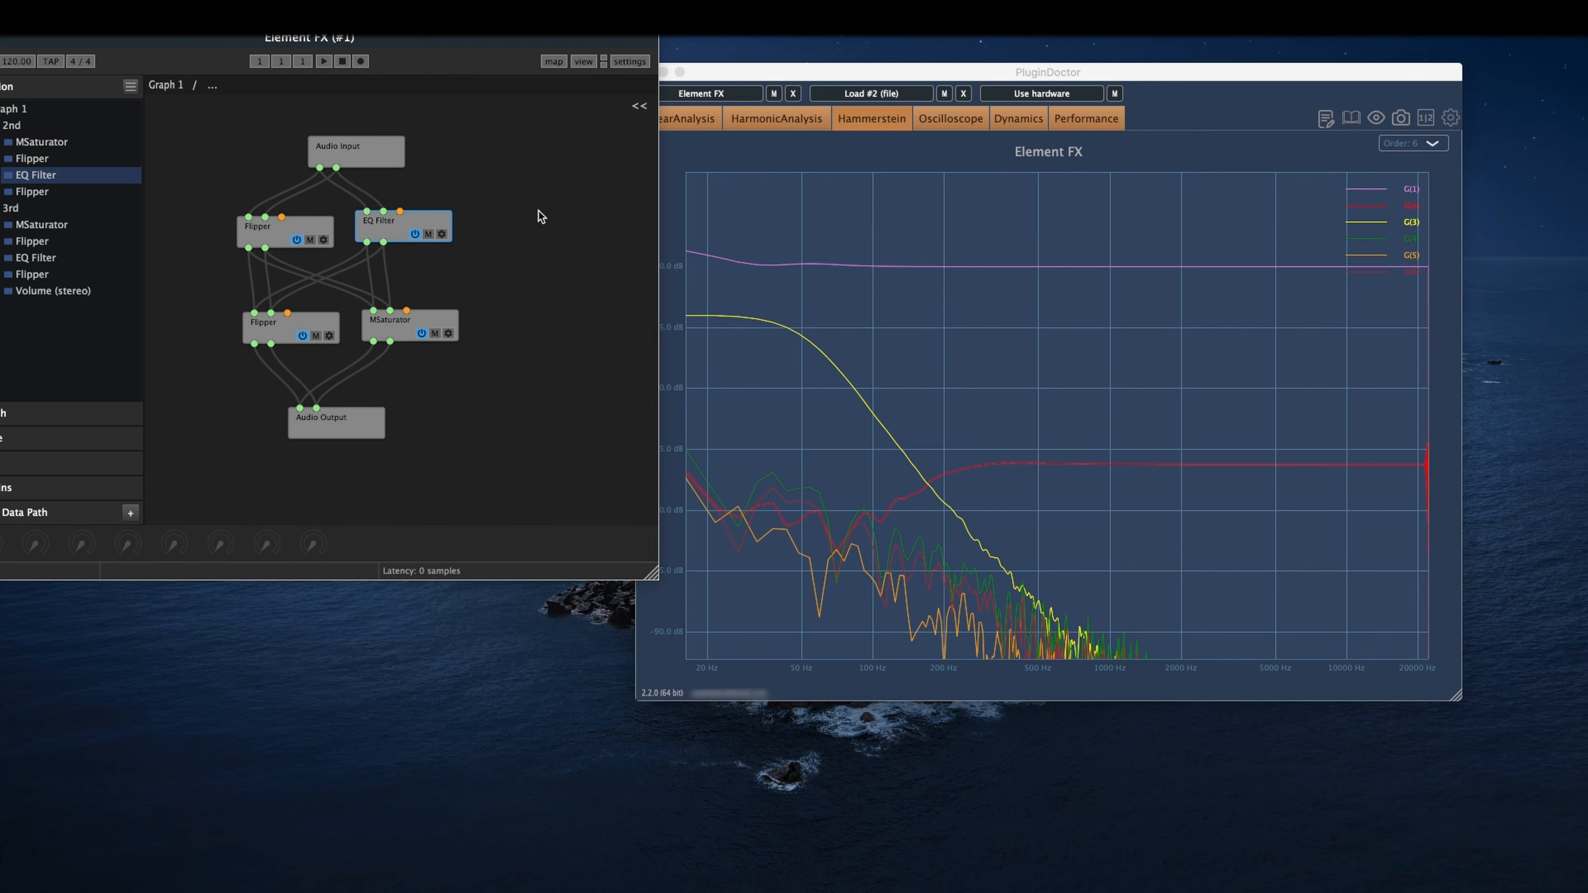
- Save the Element FX session as harmonics.els in Documents
left_click_drag(436, 39, 533, 32)
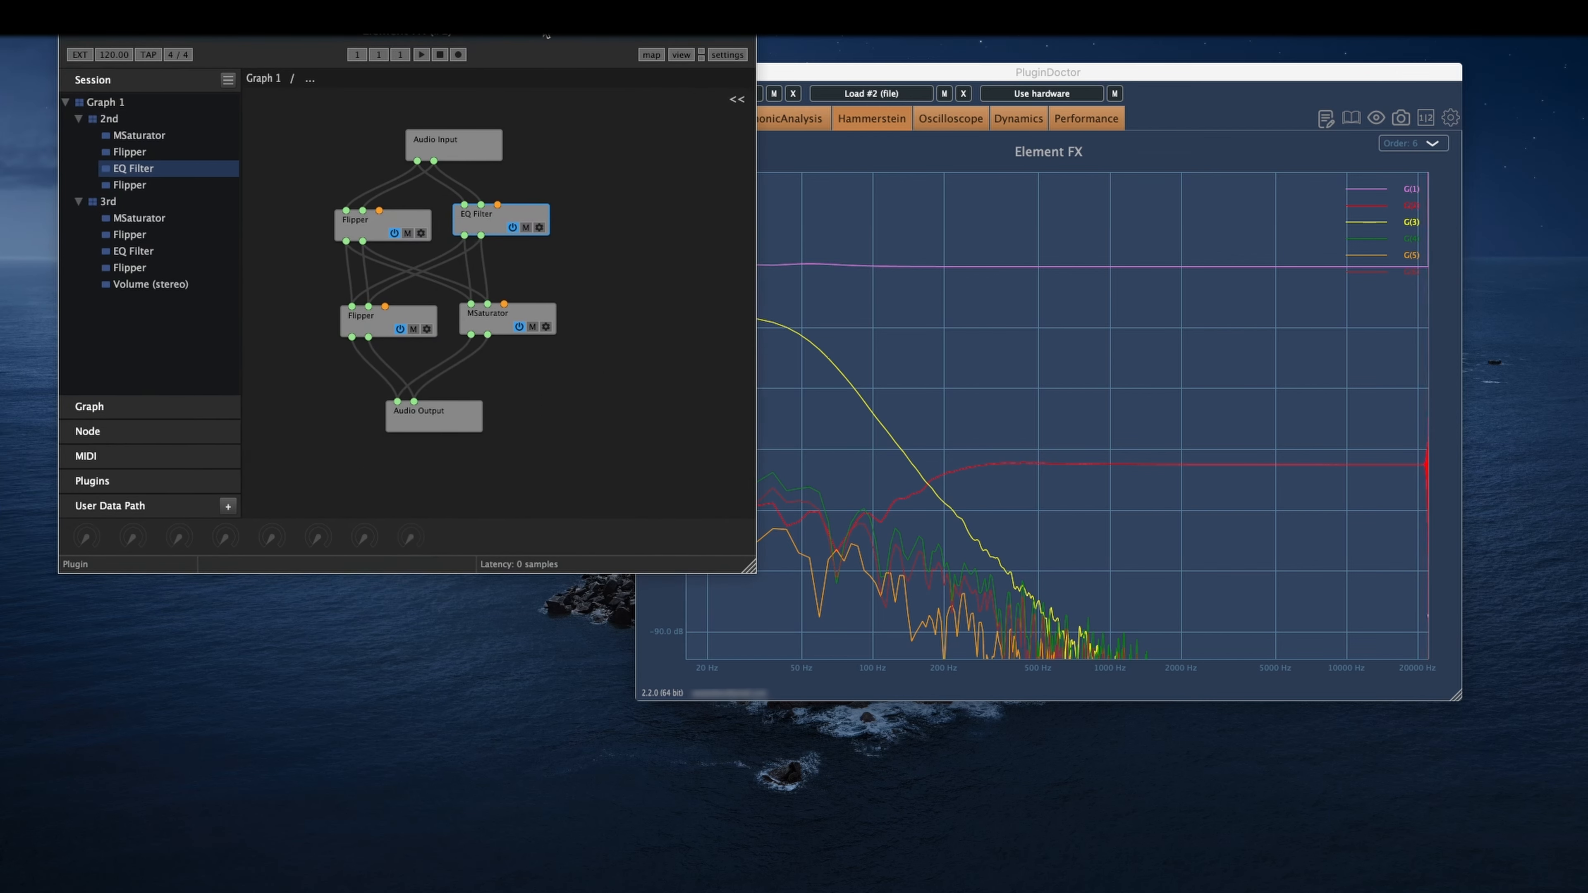
left_click(729, 55)
left_click(783, 111)
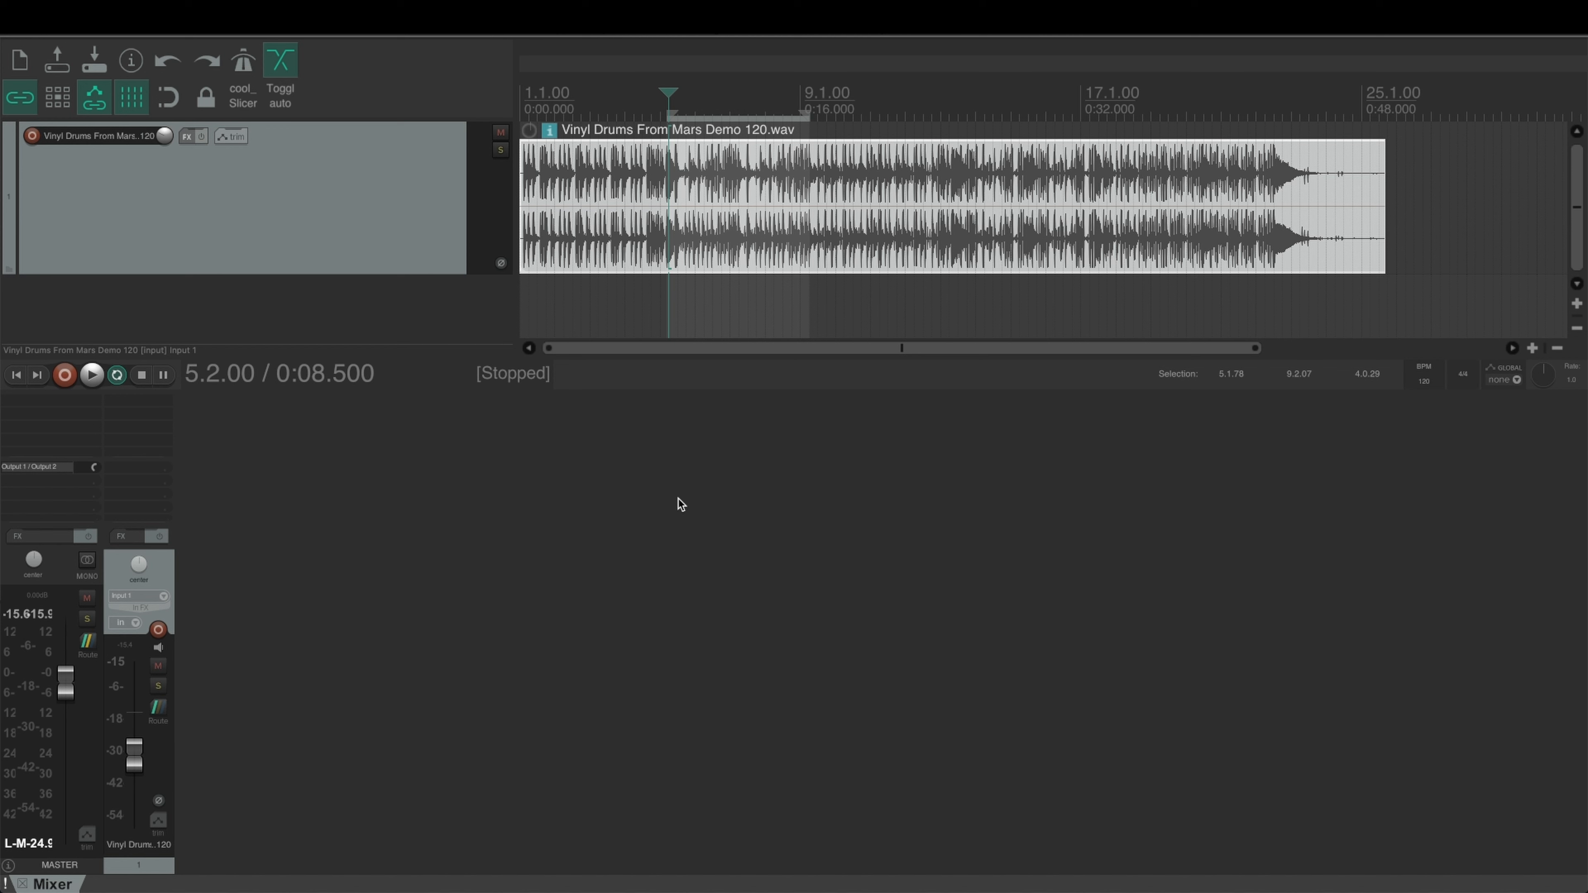
- Switch to REAPER, audition the Vinyl Drums From Mars loop dry, and add VST3: Element FX to its track
key("space")
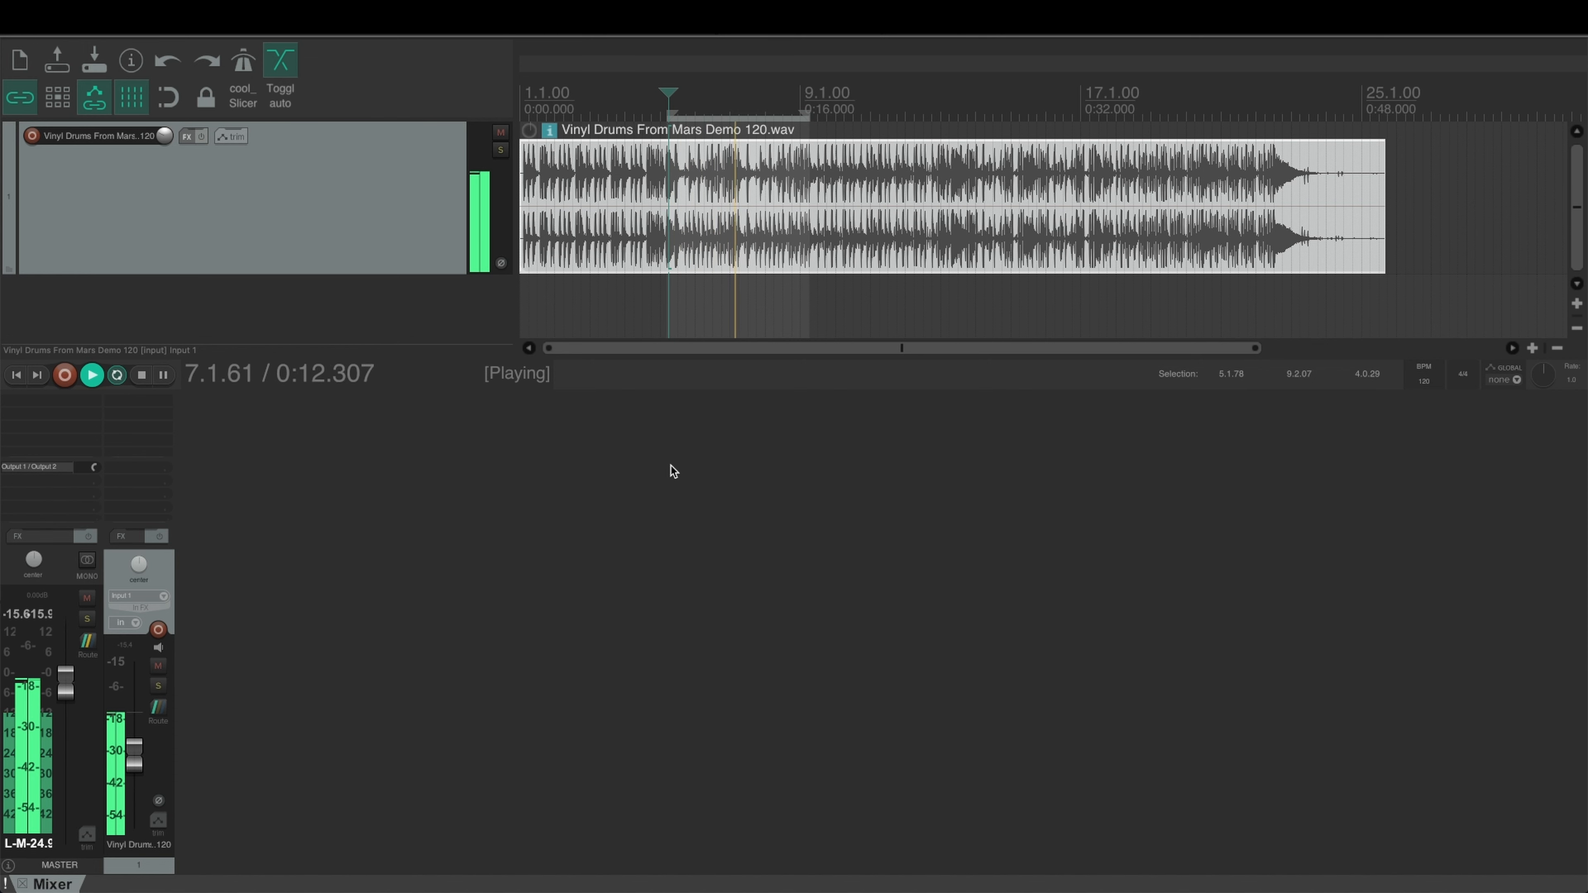
key("space")
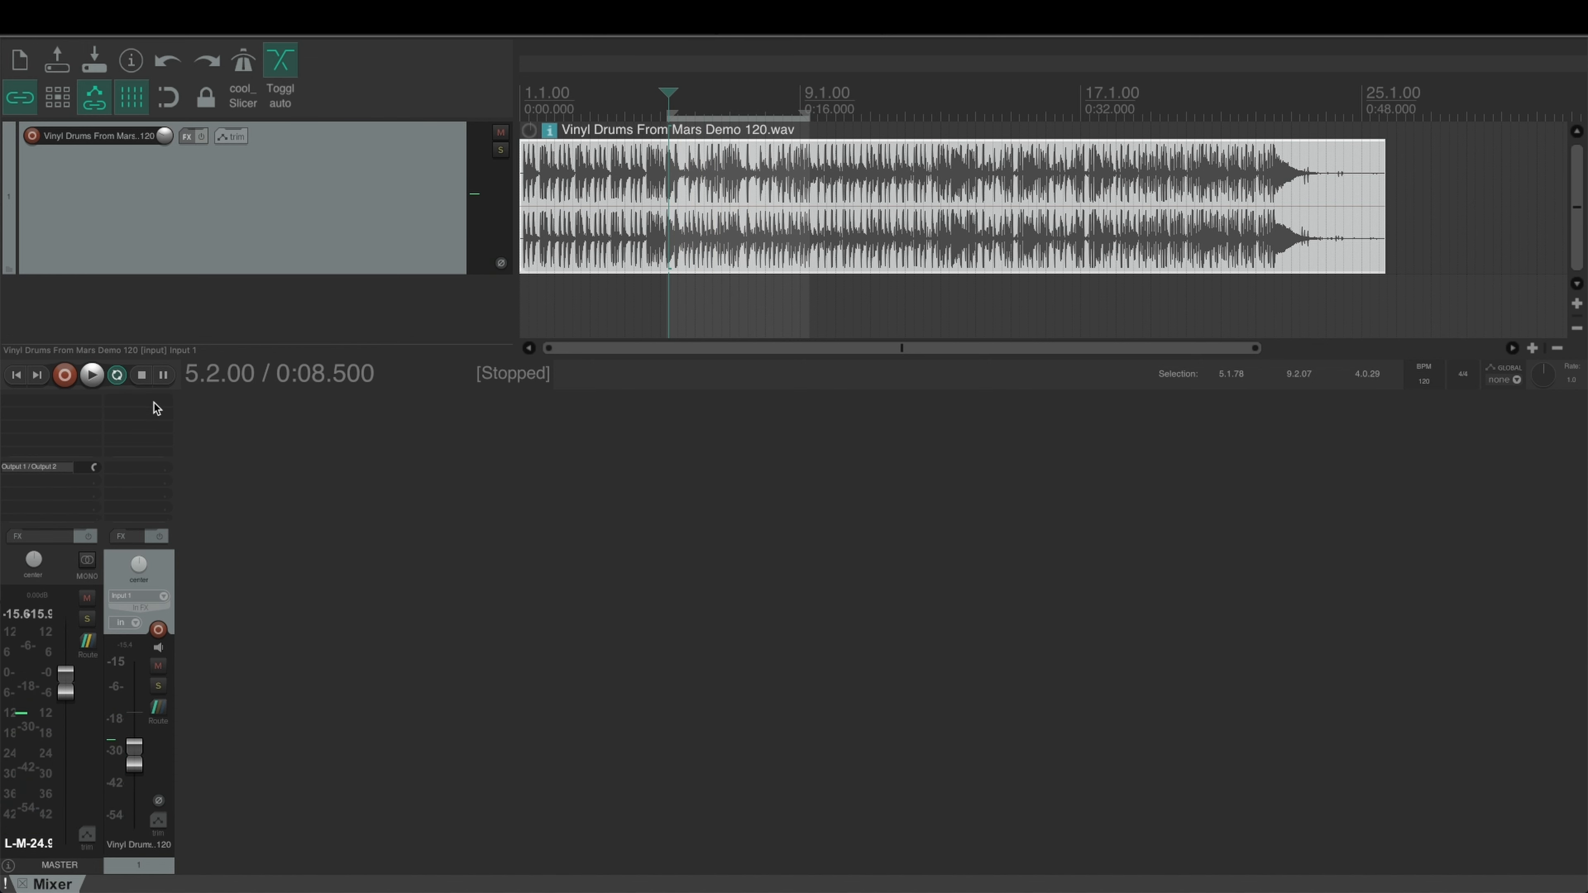
key("f")
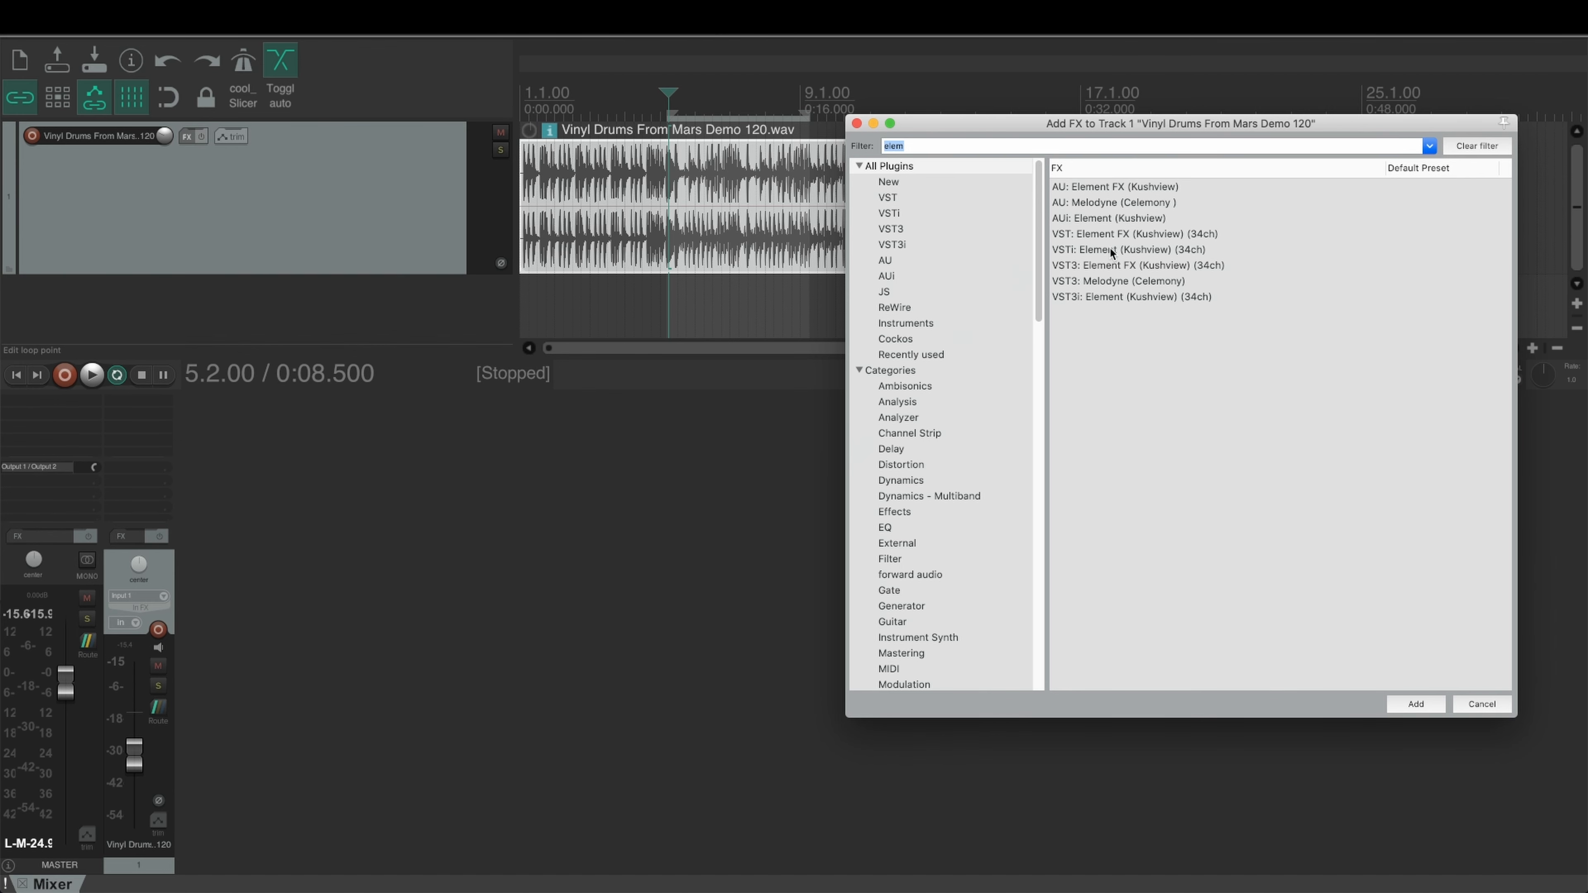
double_click(1119, 267)
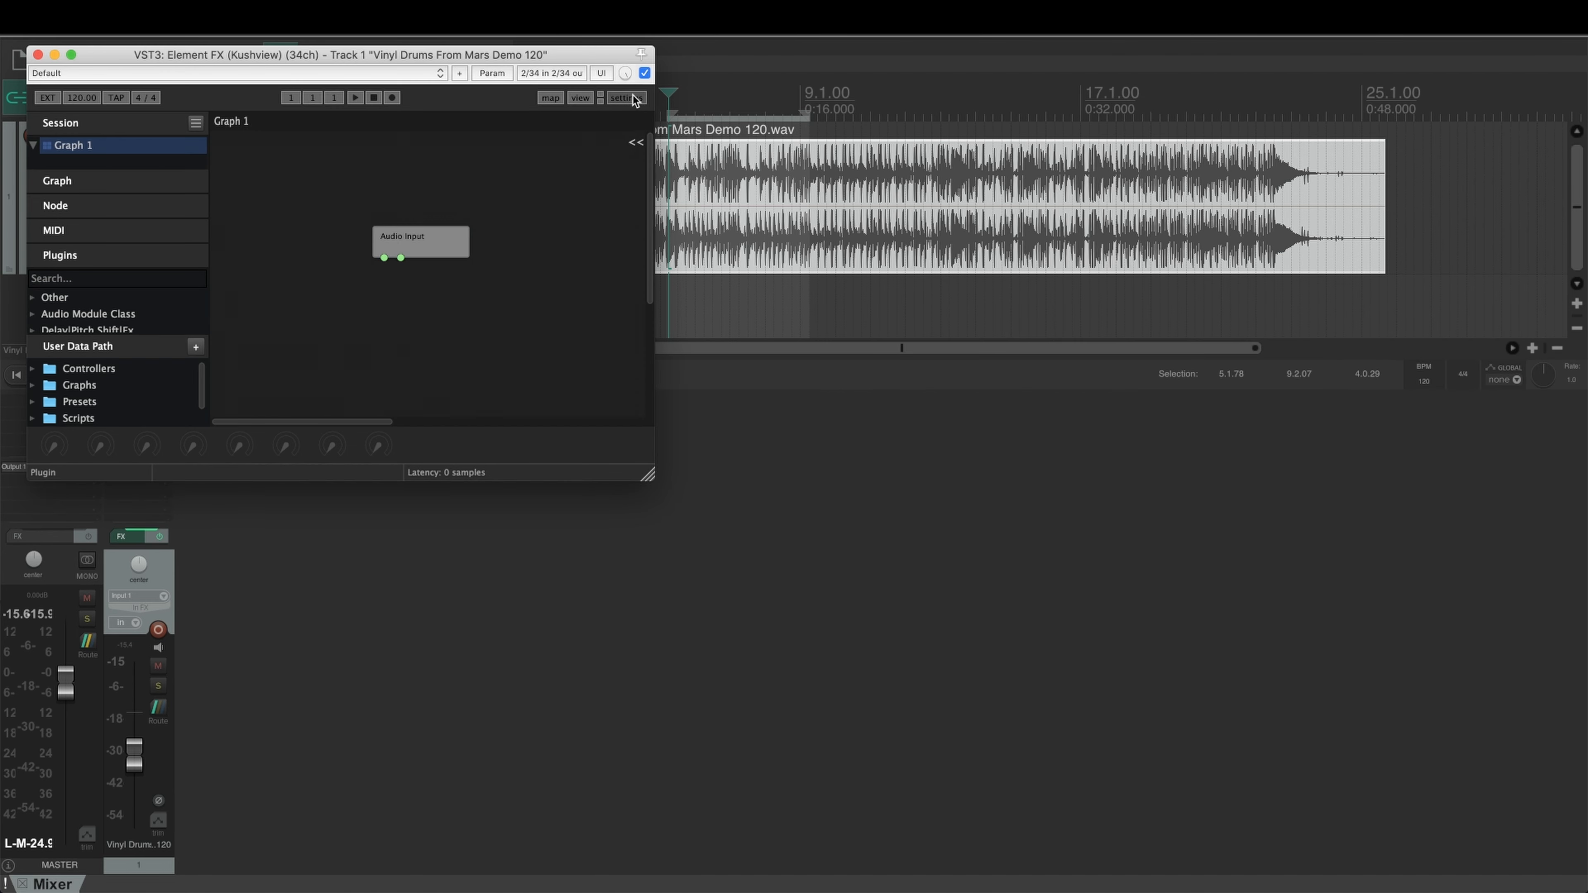
- Load the harmonics.els session into Element FX, discarding the blank session, and move the plugin window clear of the waveform
left_click(634, 100)
left_click(627, 132)
left_click(606, 124)
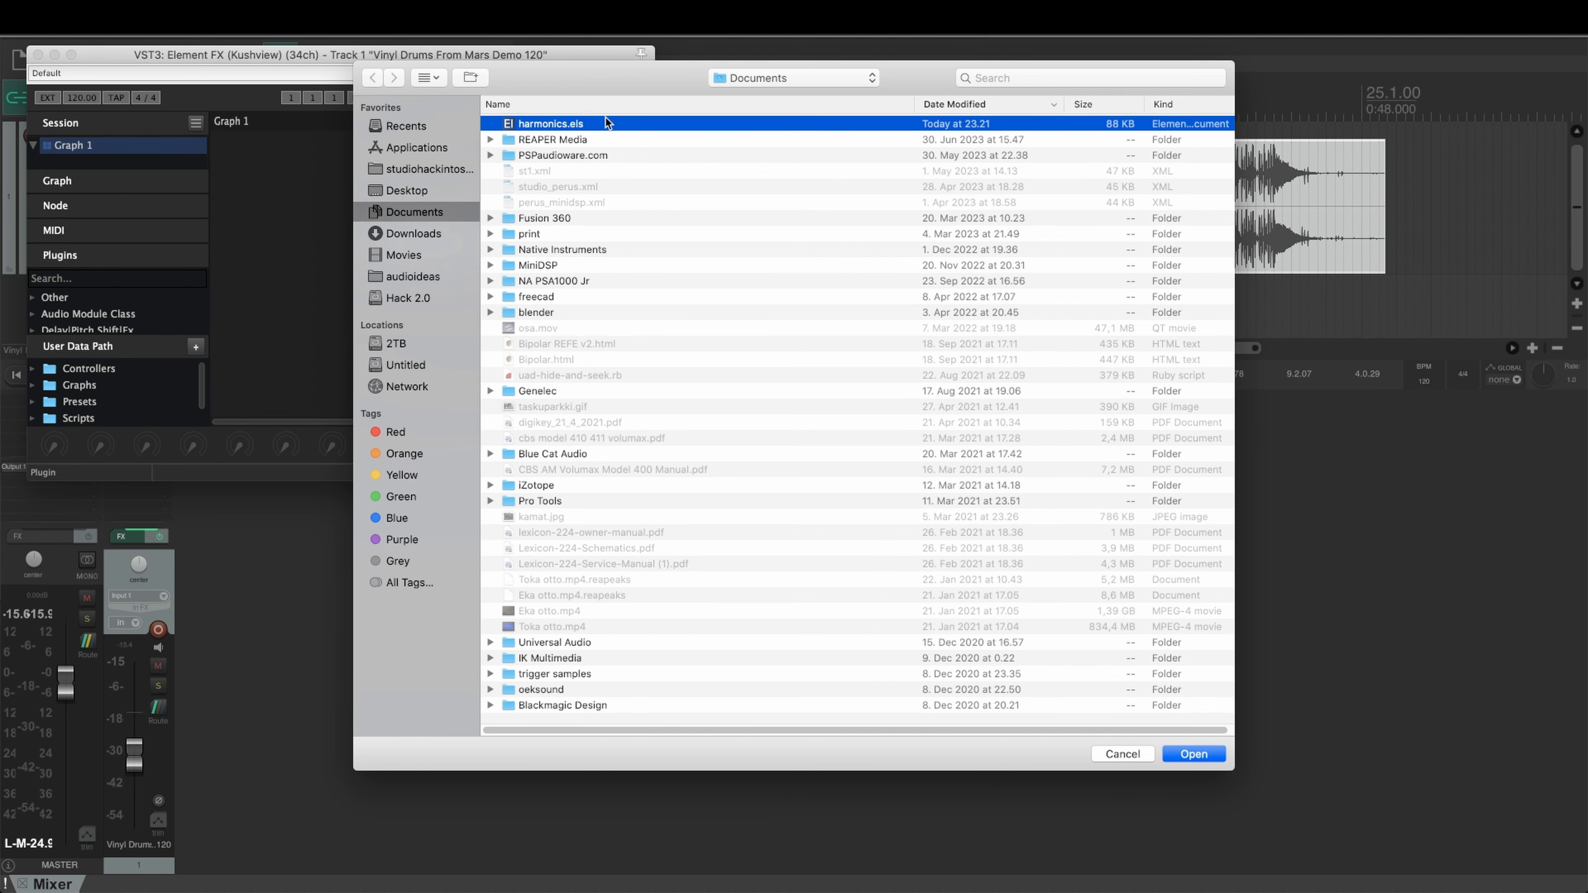
double_click(548, 123)
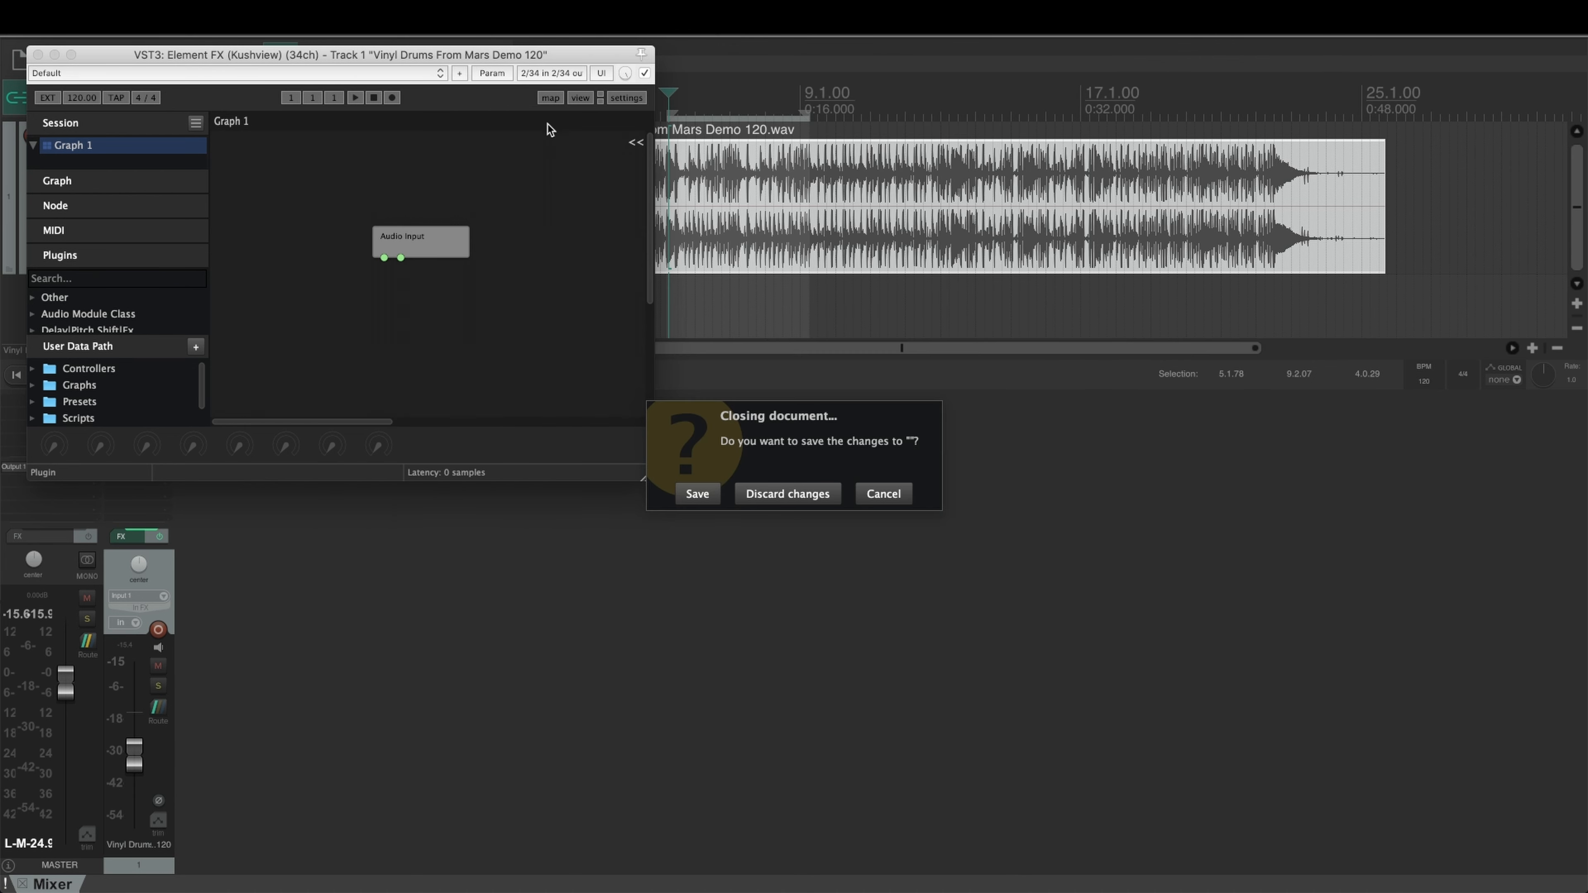
left_click(776, 500)
left_click_drag(431, 42, 898, 402)
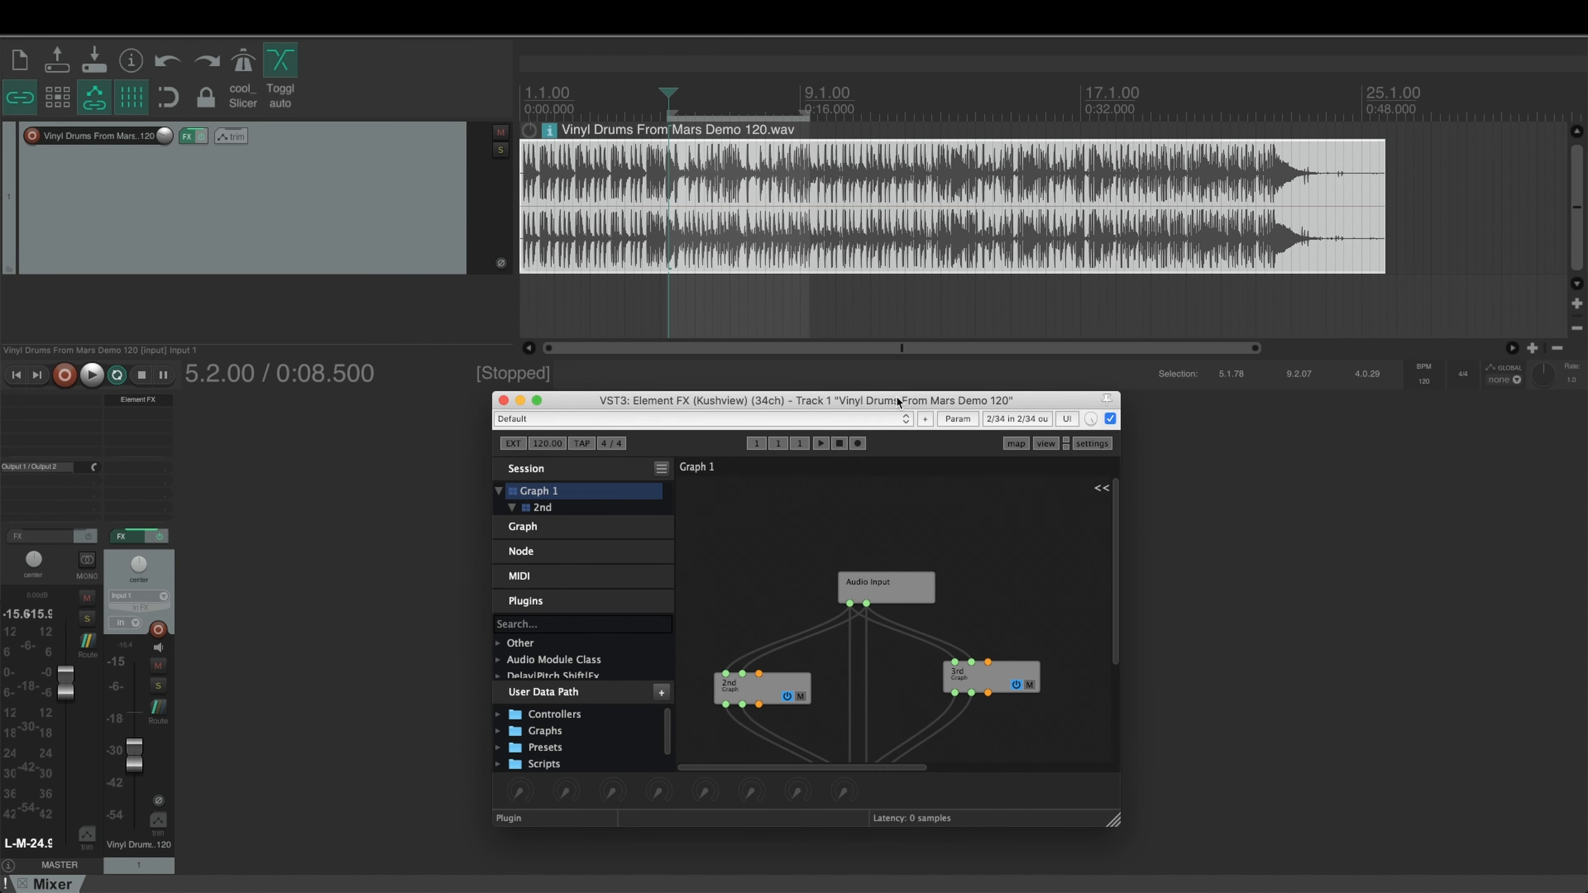
- Play the drum loop while bypassing and re-enabling Element FX to compare the sound, and stop playback
key("space")
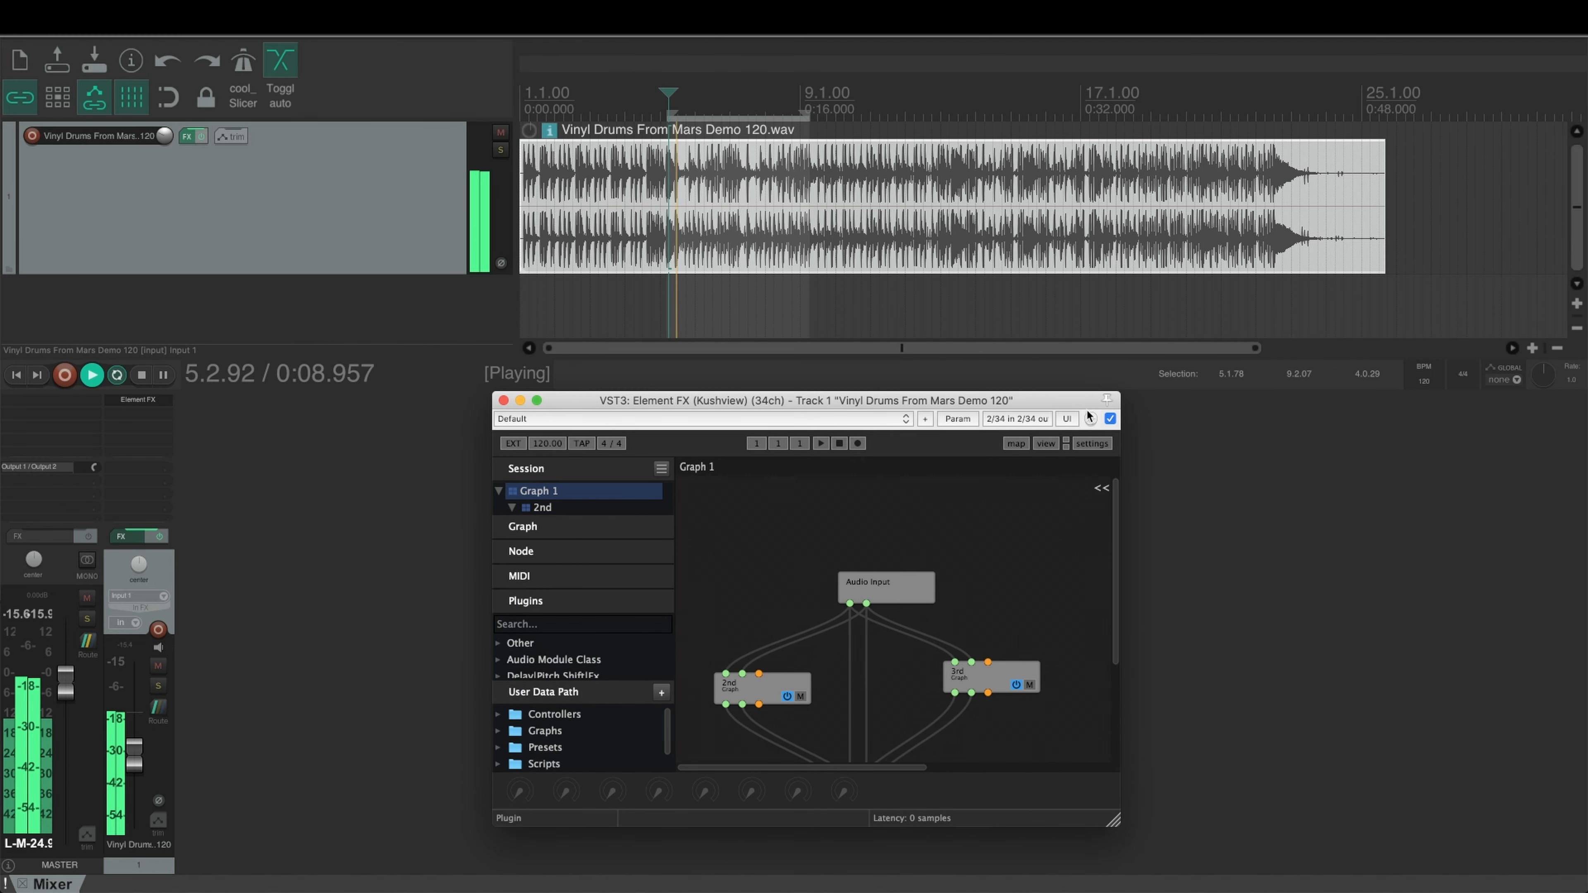
left_click(1109, 418)
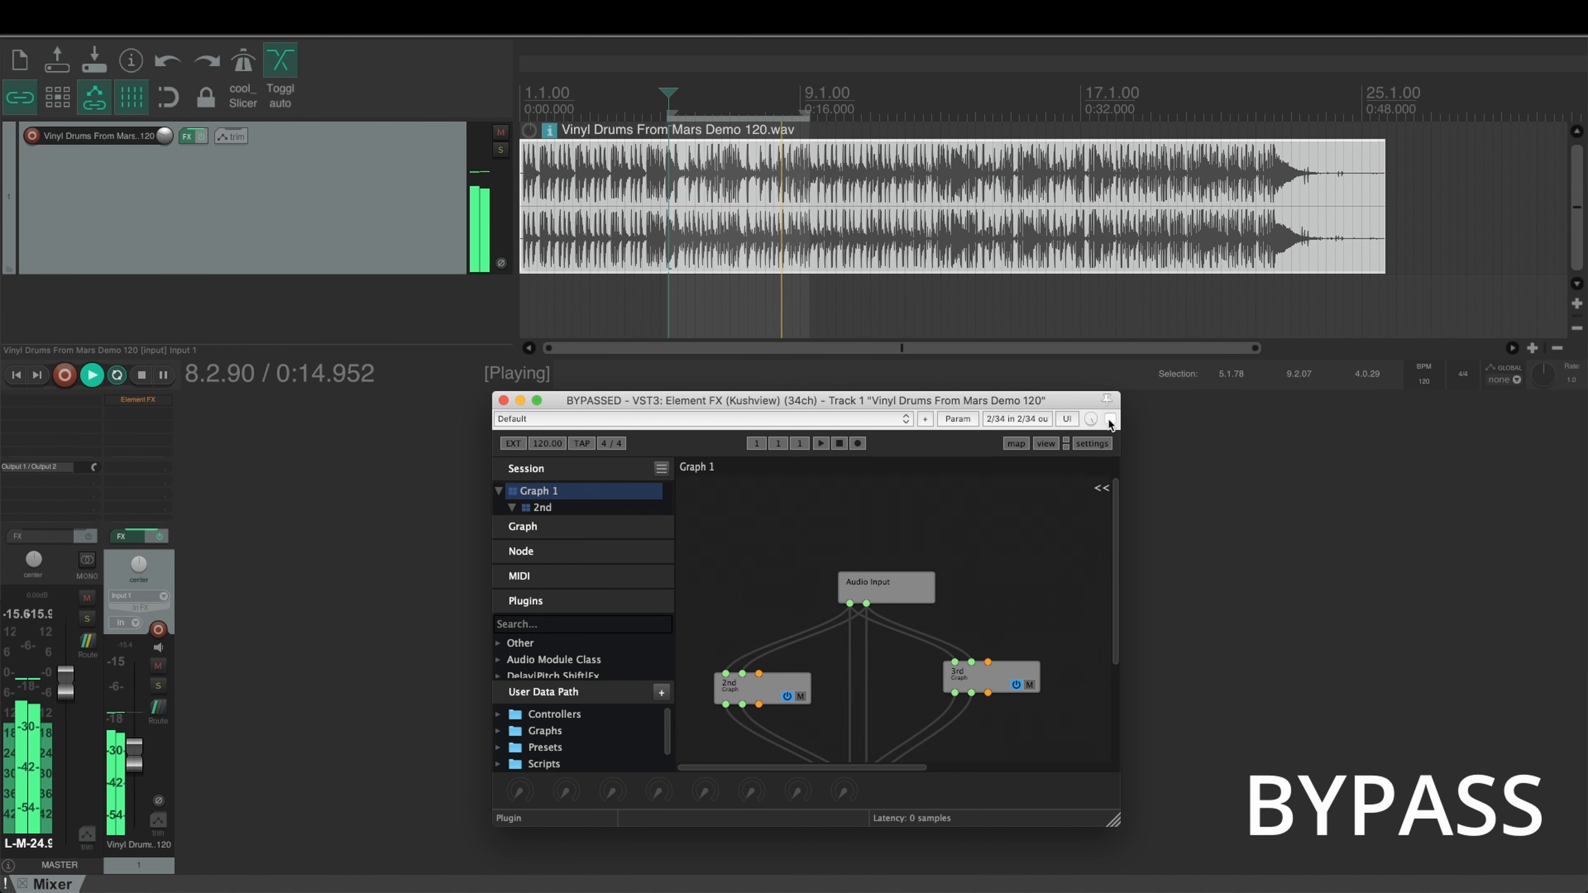
left_click(1109, 419)
key("space")
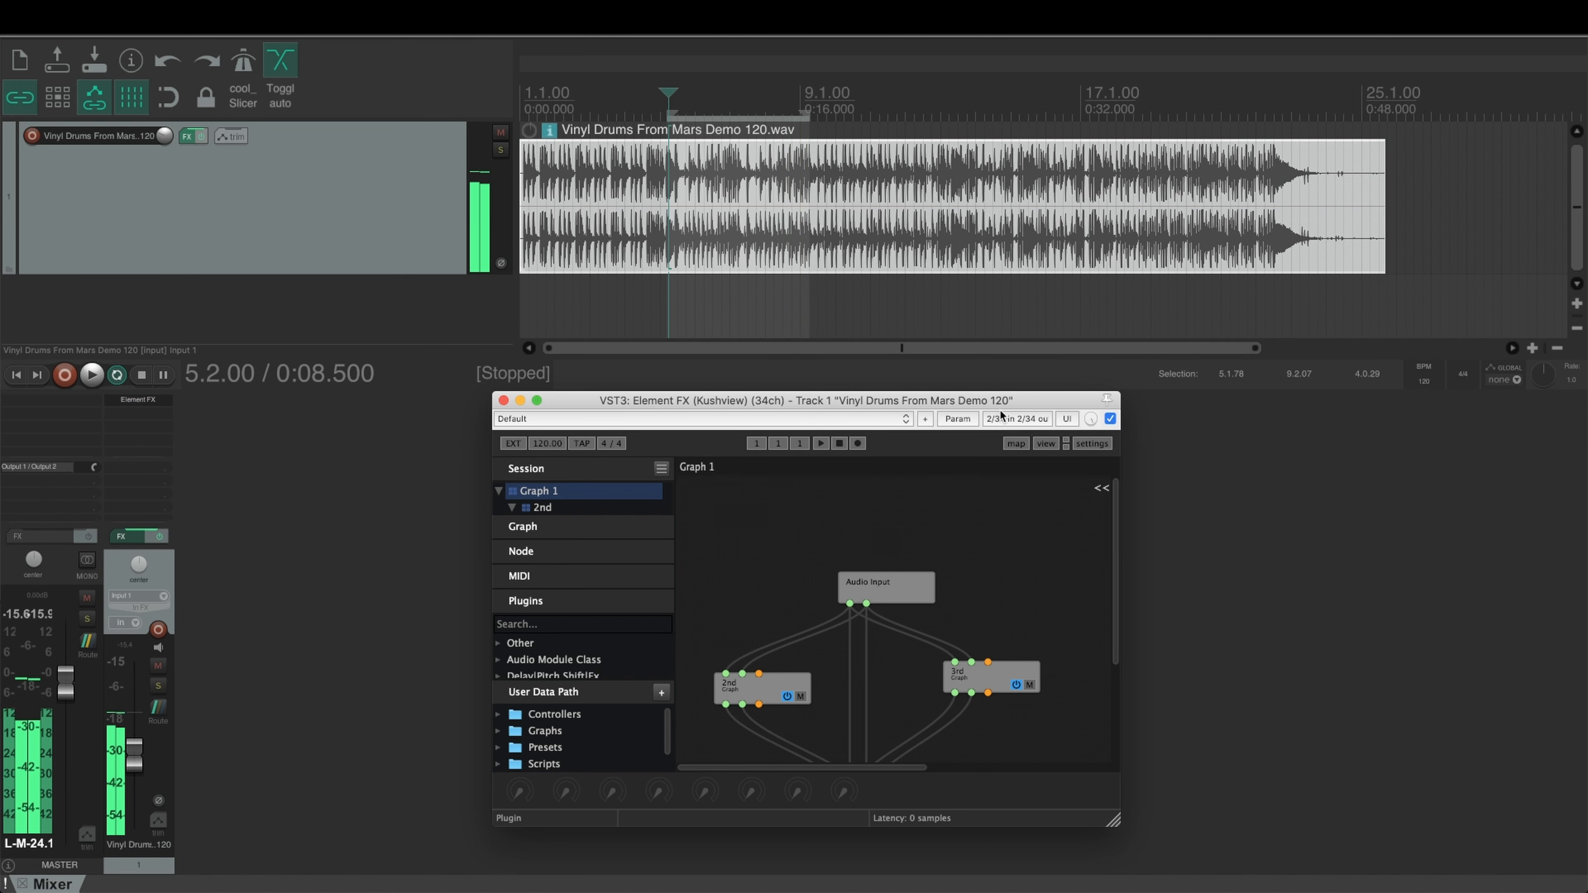
- In the 3rd graph's EQ Filter, change the shape to Bell and set the filter Q to 0.44
left_click_drag(1003, 404, 894, 339)
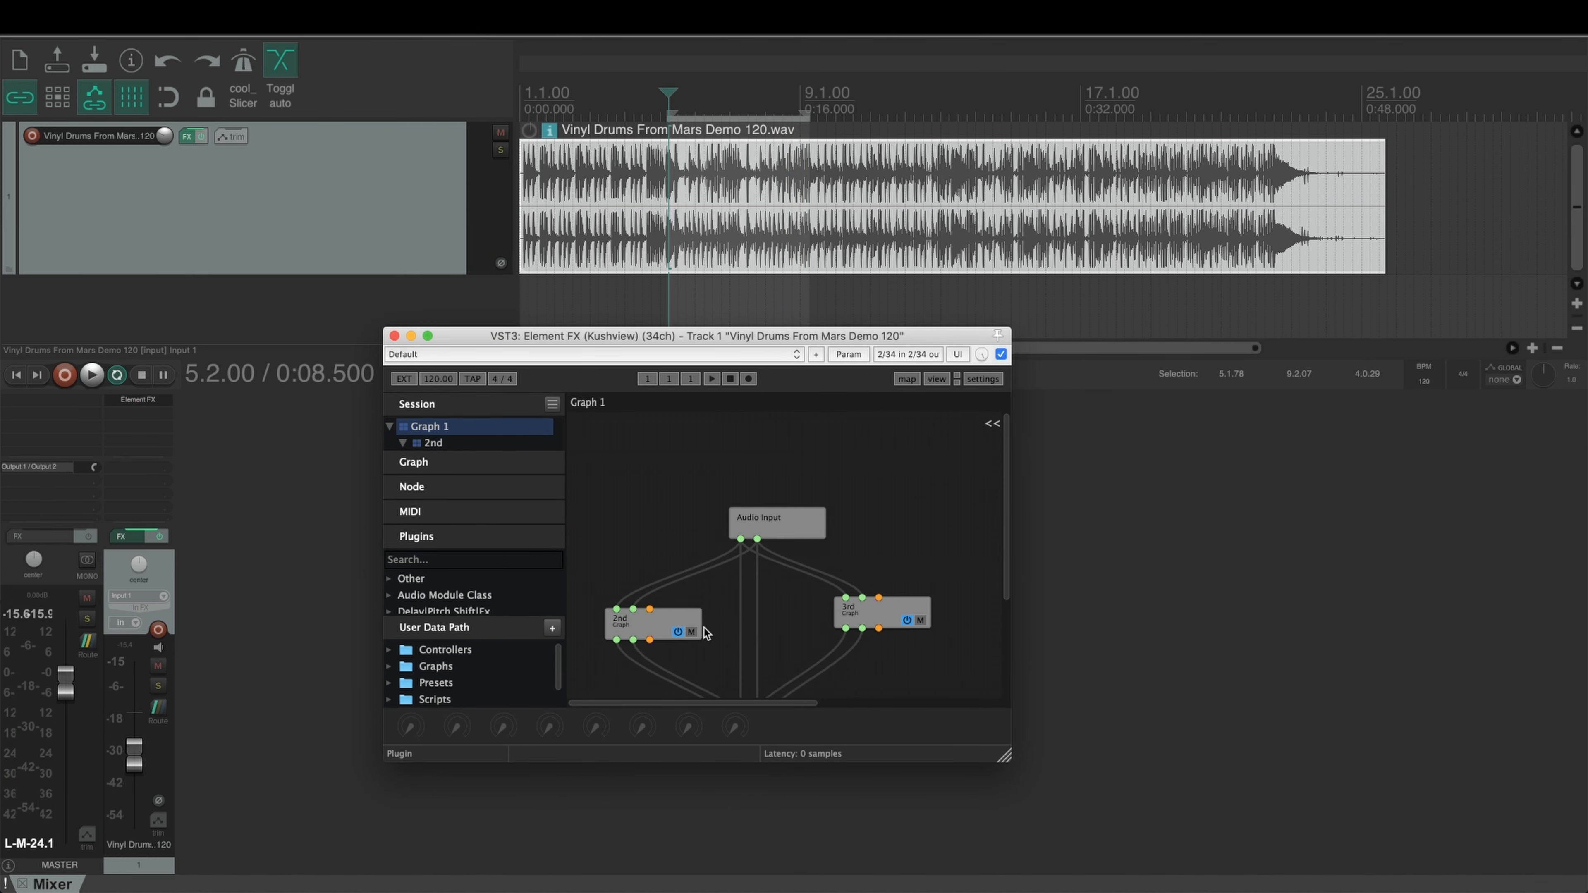
double_click(860, 620)
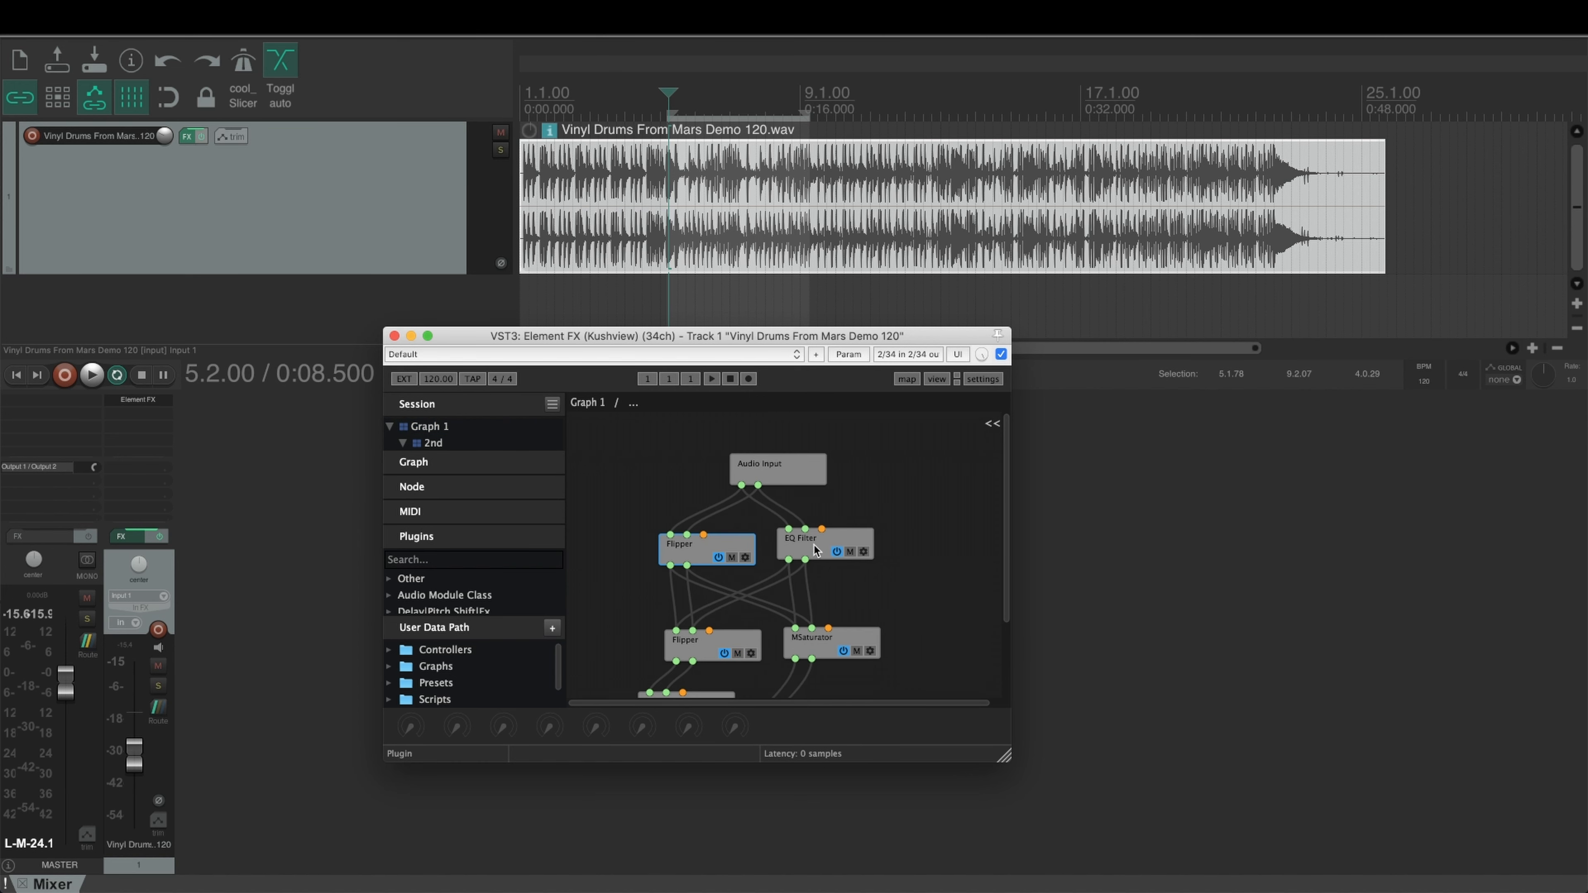
double_click(814, 549)
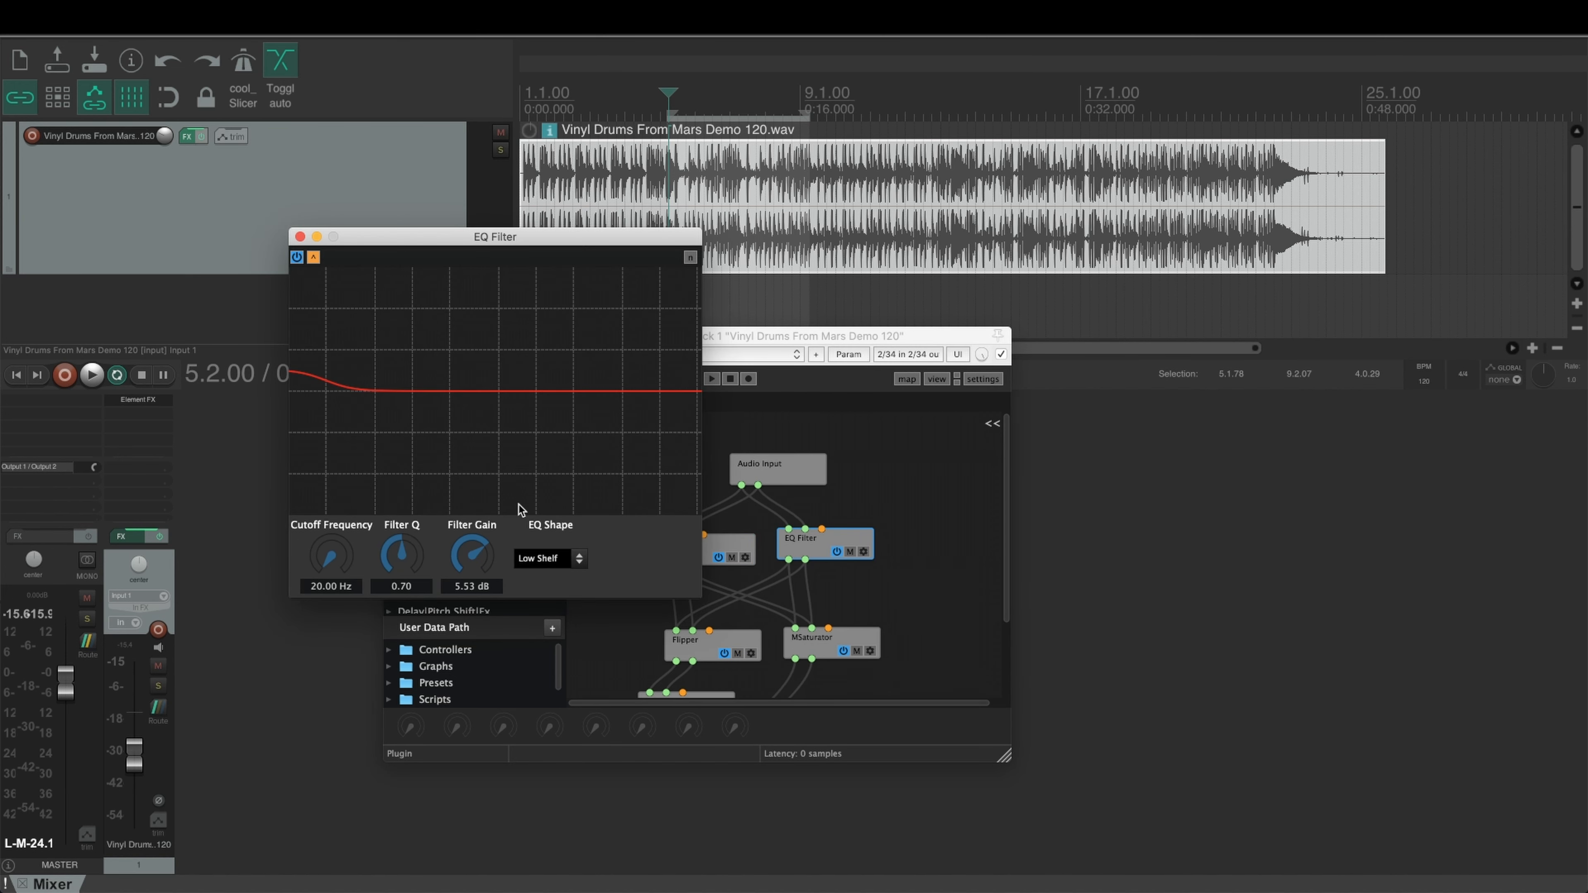
left_click(561, 558)
left_click(565, 580)
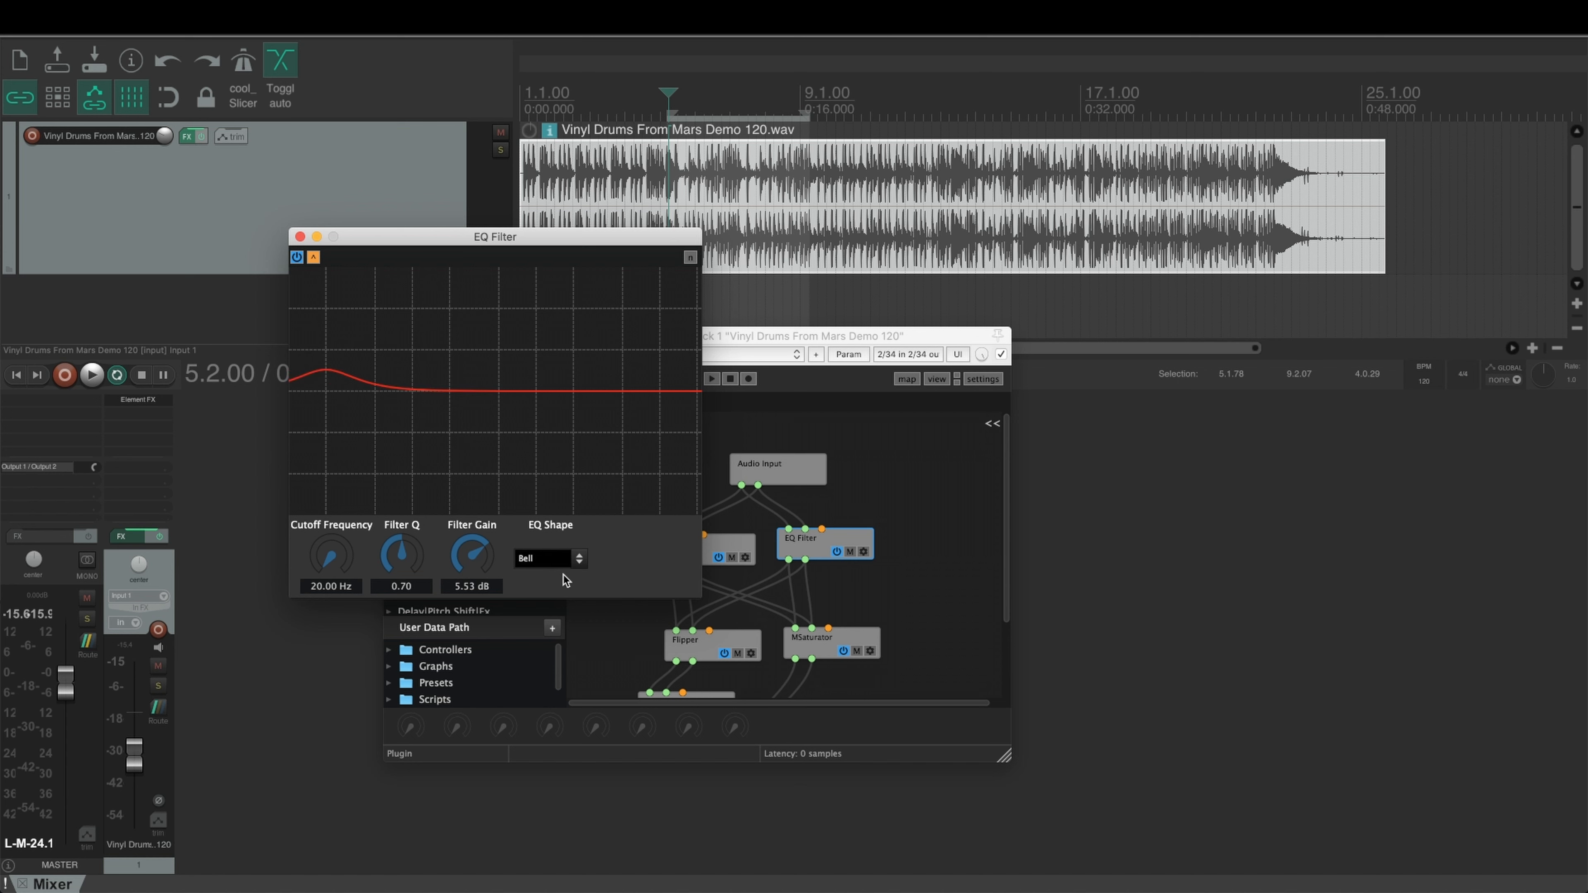
left_click_drag(411, 555, 412, 566)
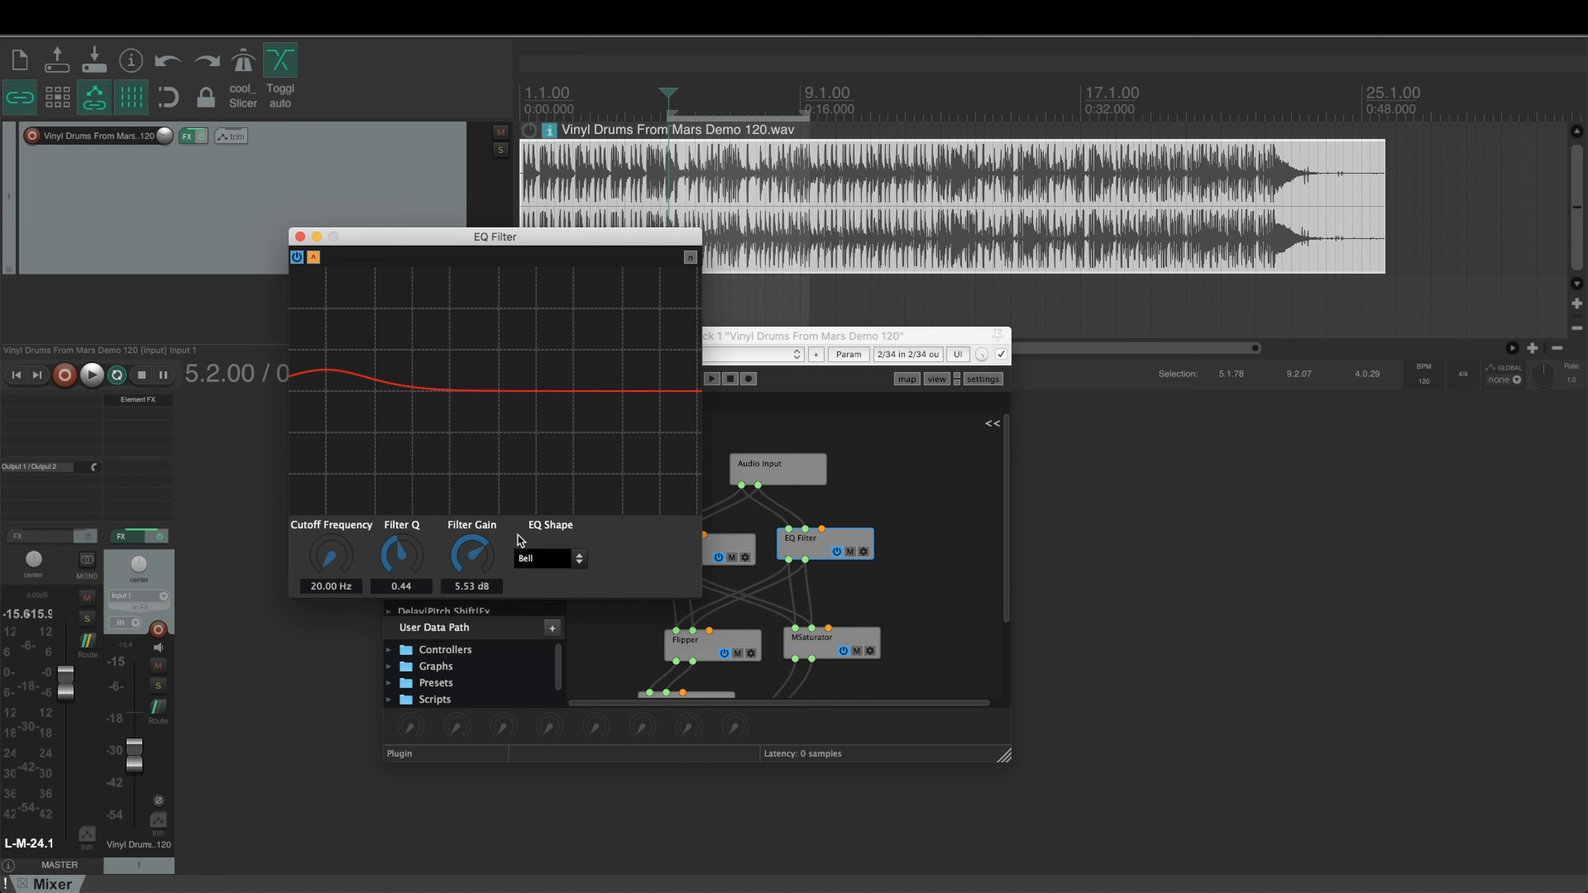
left_click_drag(486, 231, 441, 311)
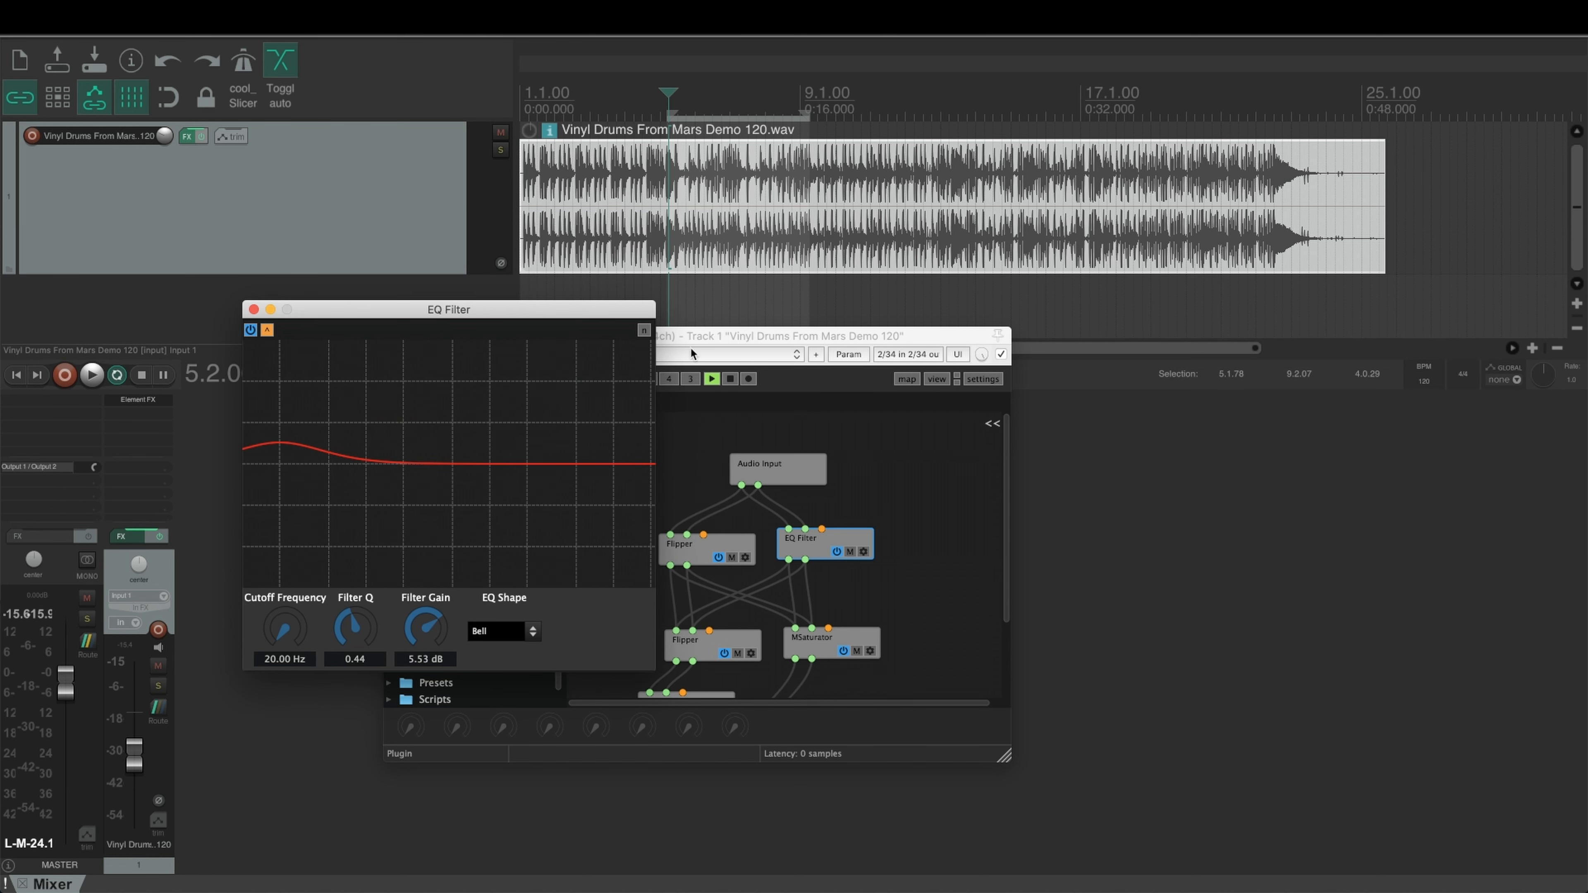
- With the drum loop playing, set the 3rd graph's Bell filter to 1054.03 Hz, 0.58 Q and 9.61 dB gain, and close the plugin
left_click(92, 374)
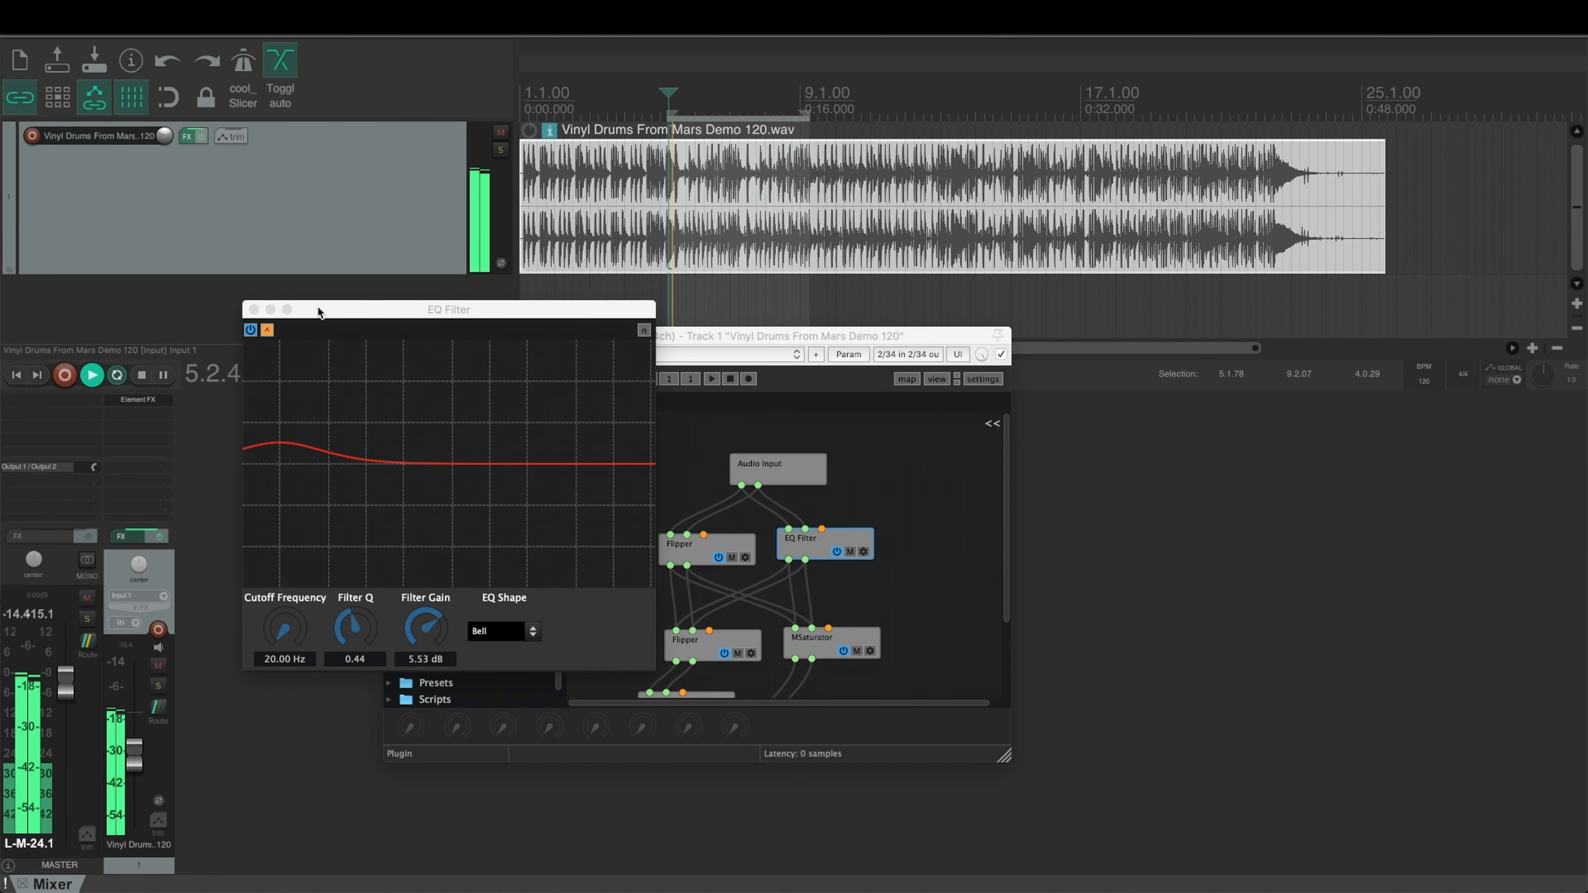
left_click_drag(438, 309, 501, 311)
left_click_drag(490, 632, 383, 557)
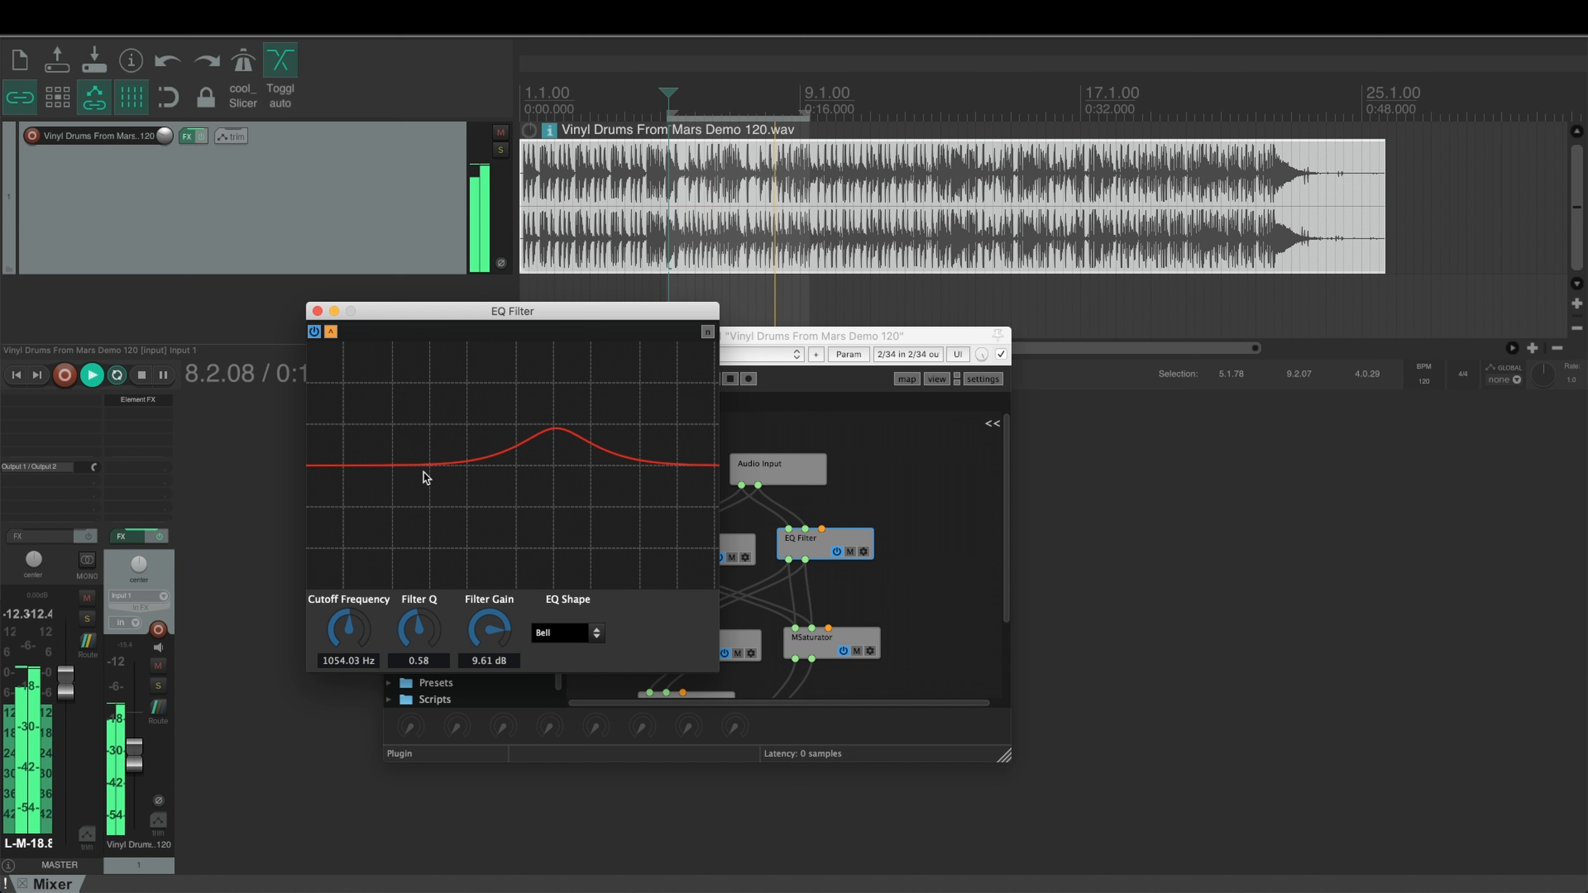
left_click(287, 528)
key("space")
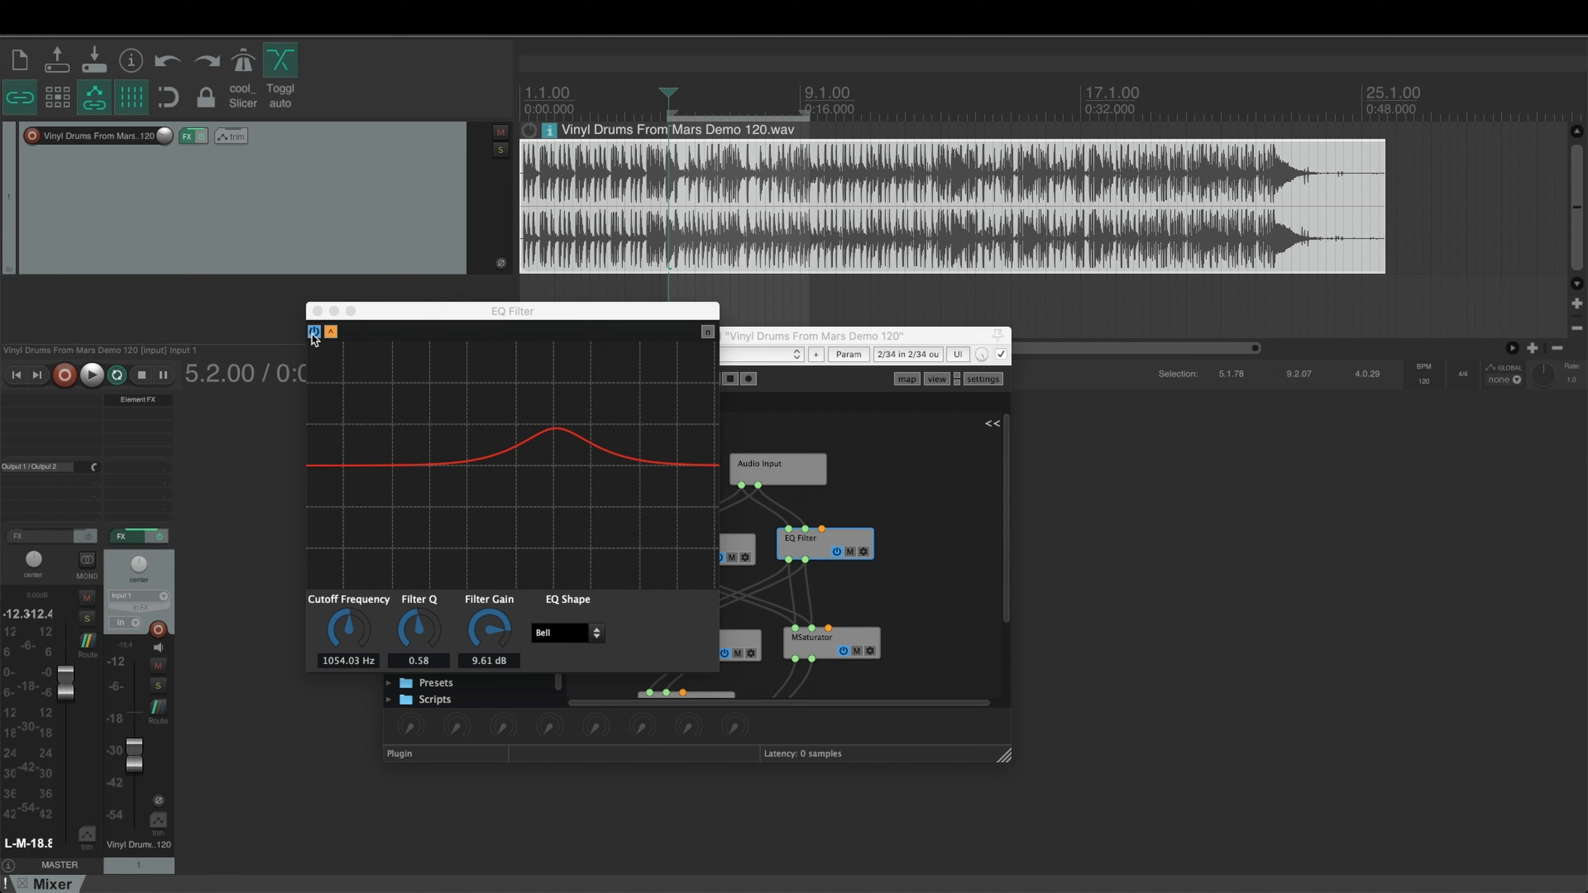
left_click(317, 311)
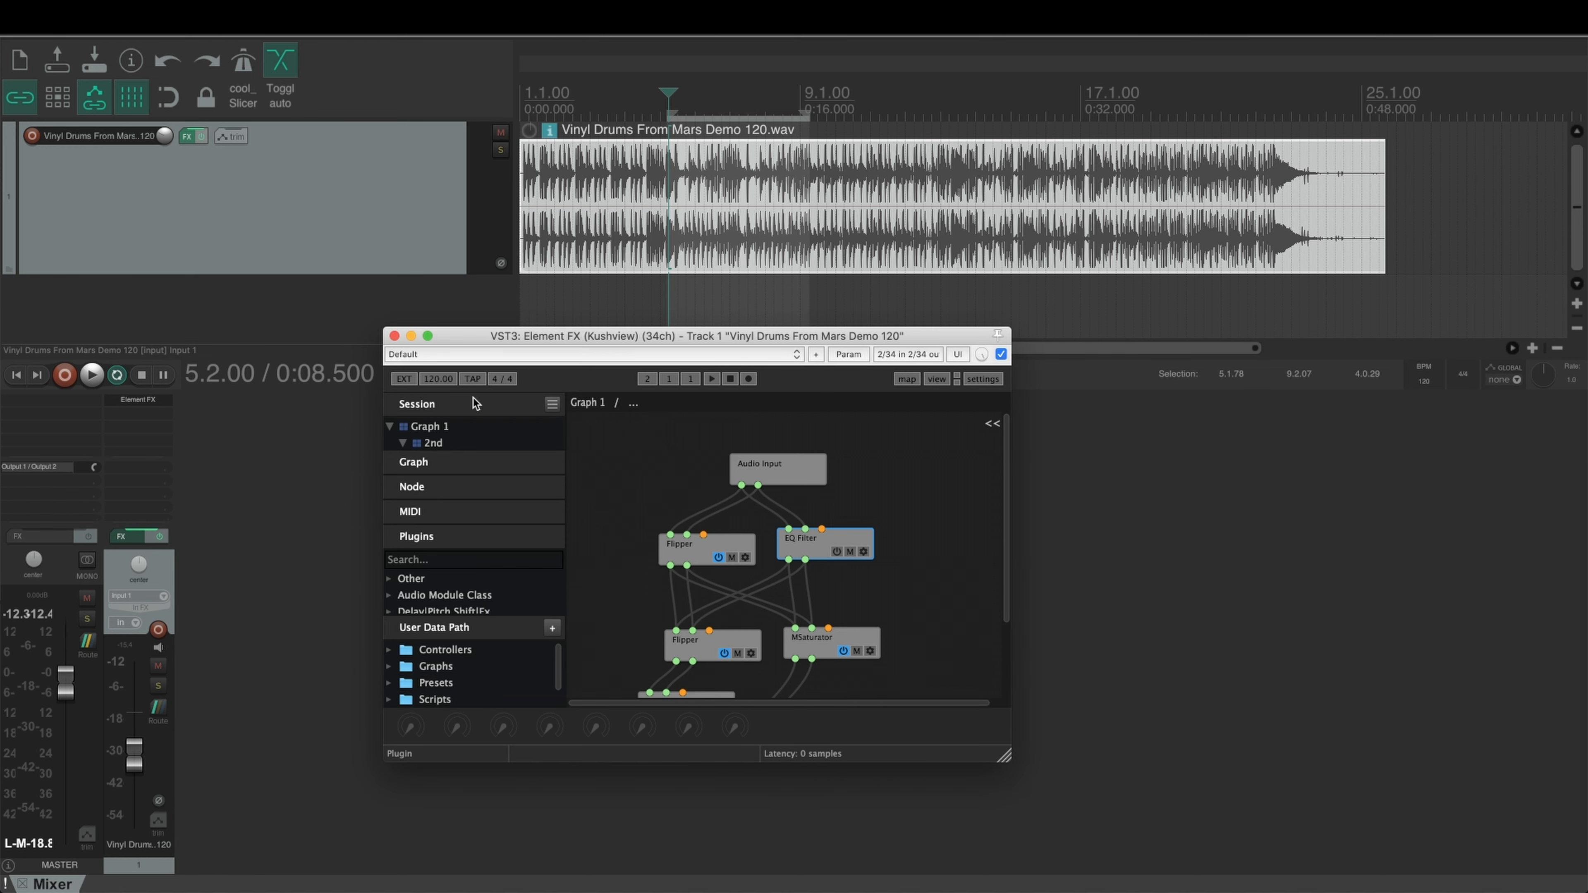
- With the loop playing, change the 2nd graph's EQ Filter to Bell with 3290.43 Hz cutoff, 0.33 Q and 11.22 dB gain
left_click(437, 443)
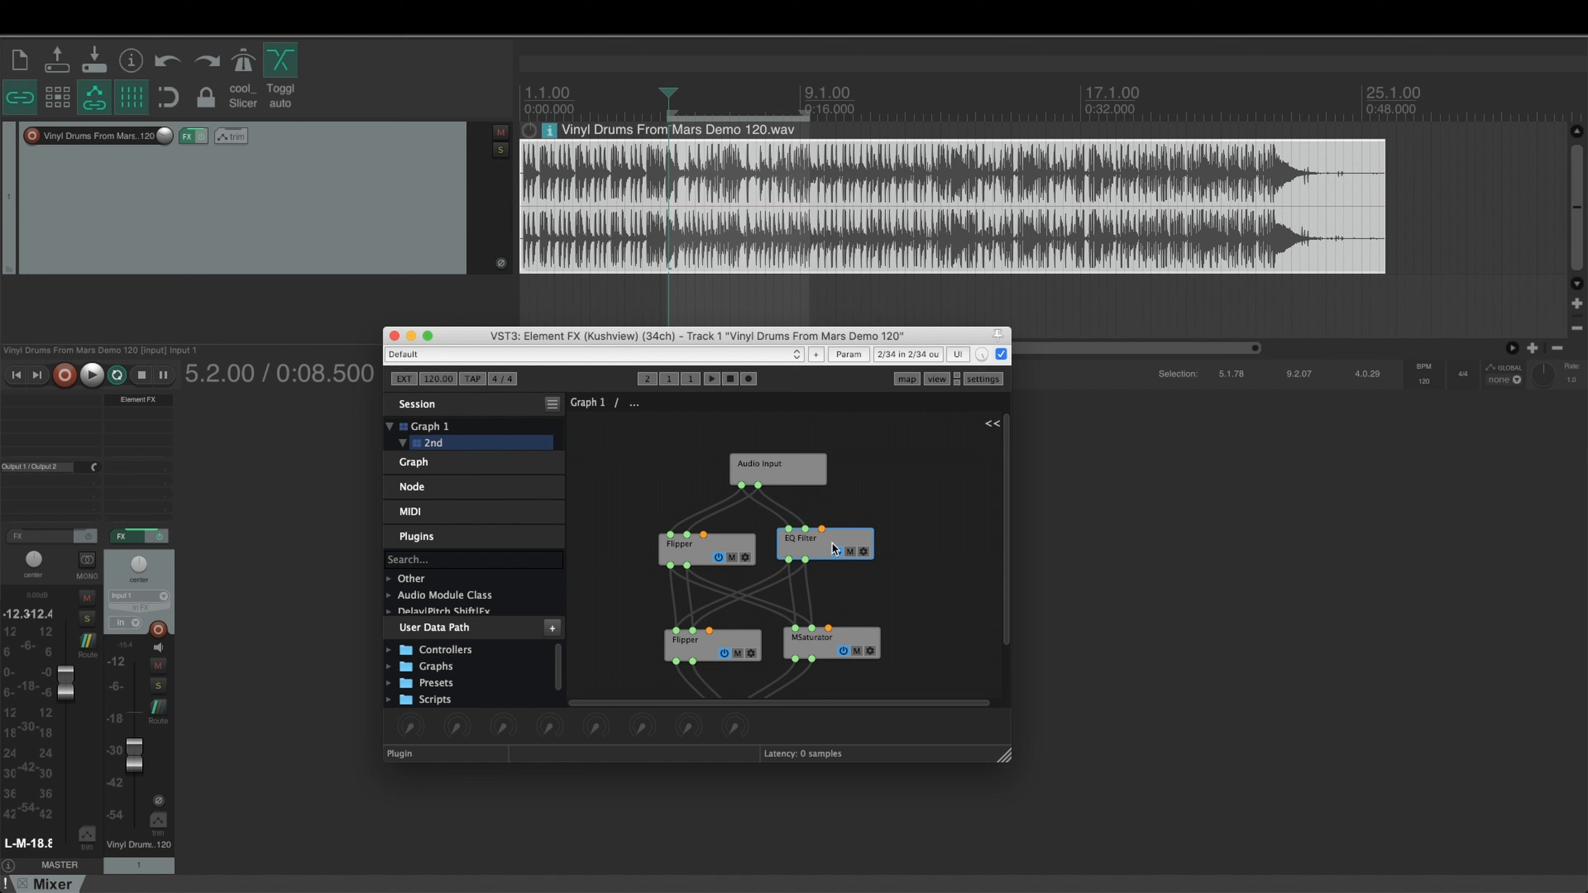
double_click(811, 548)
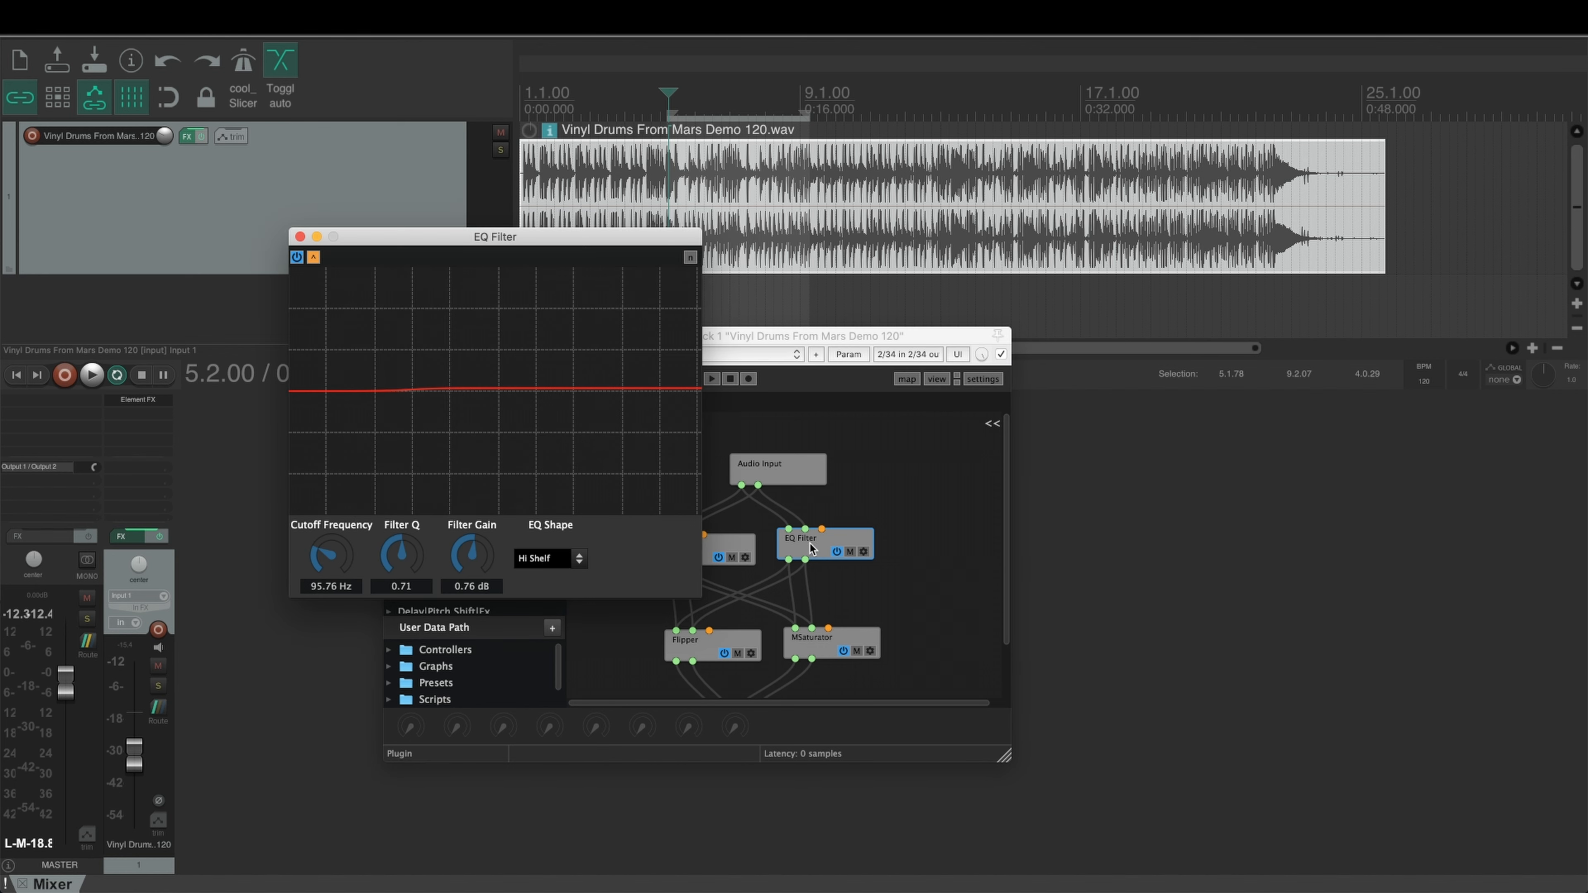
left_click(239, 519)
key("space")
left_click_drag(471, 555, 473, 526)
left_click(550, 558)
left_click(539, 561)
left_click_drag(331, 555, 351, 493)
mouse_move(461, 557)
left_mouse_down()
mouse_move(402, 579)
mouse_move(472, 558)
left_mouse_up()
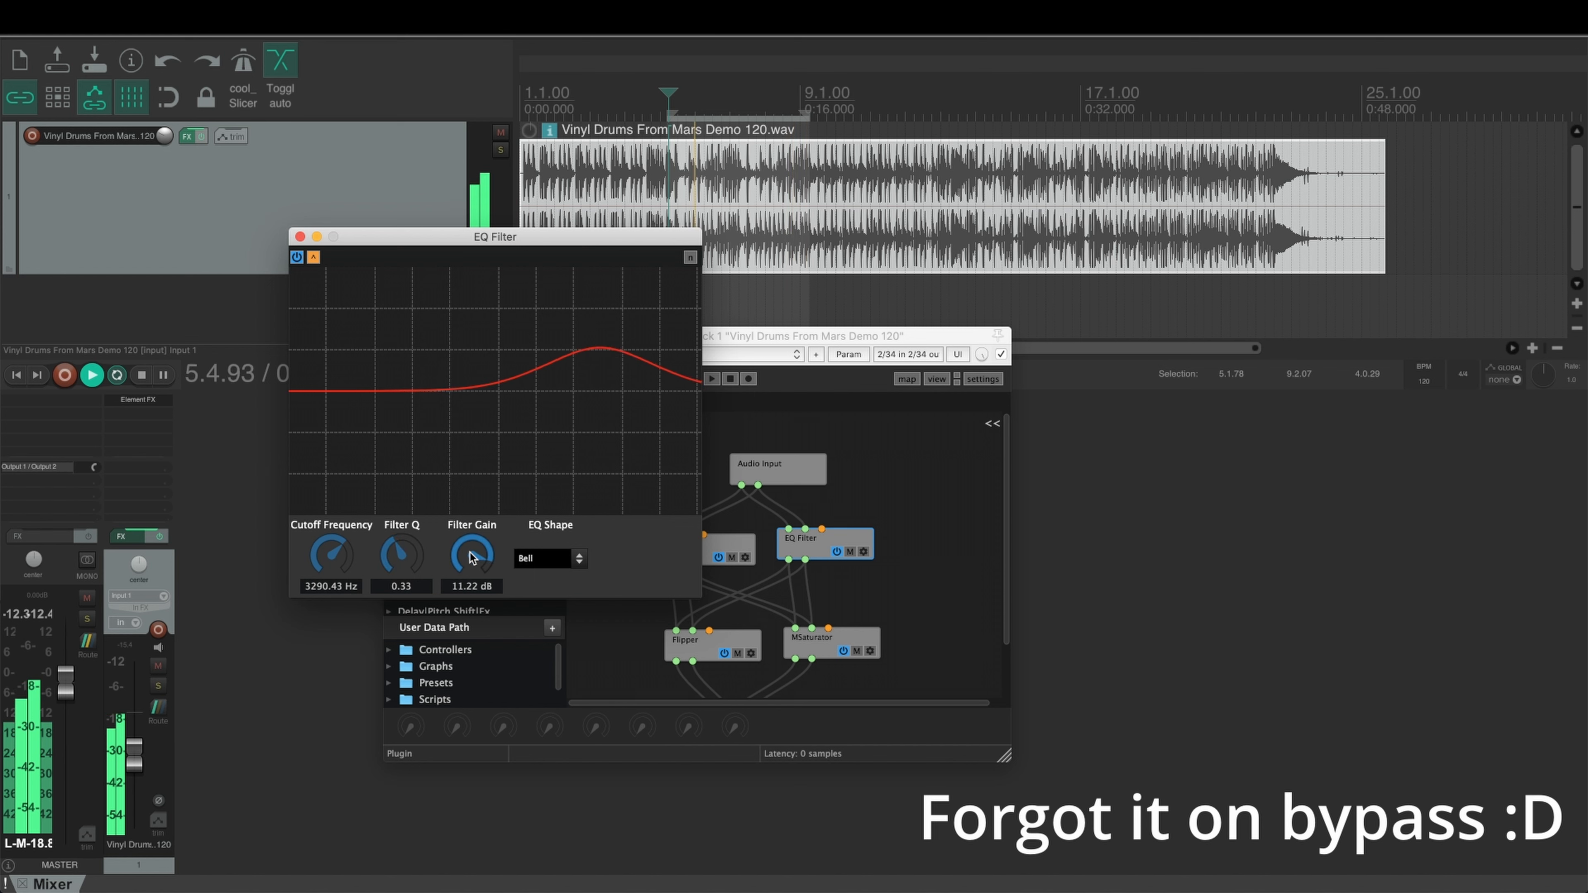
- With the loop playing, set the 2nd graph's EQ Filter cutoff to 1047.56 Hz and unmute the 2nd node in Graph 1
left_click_drag(329, 554, 343, 580)
left_click(773, 473)
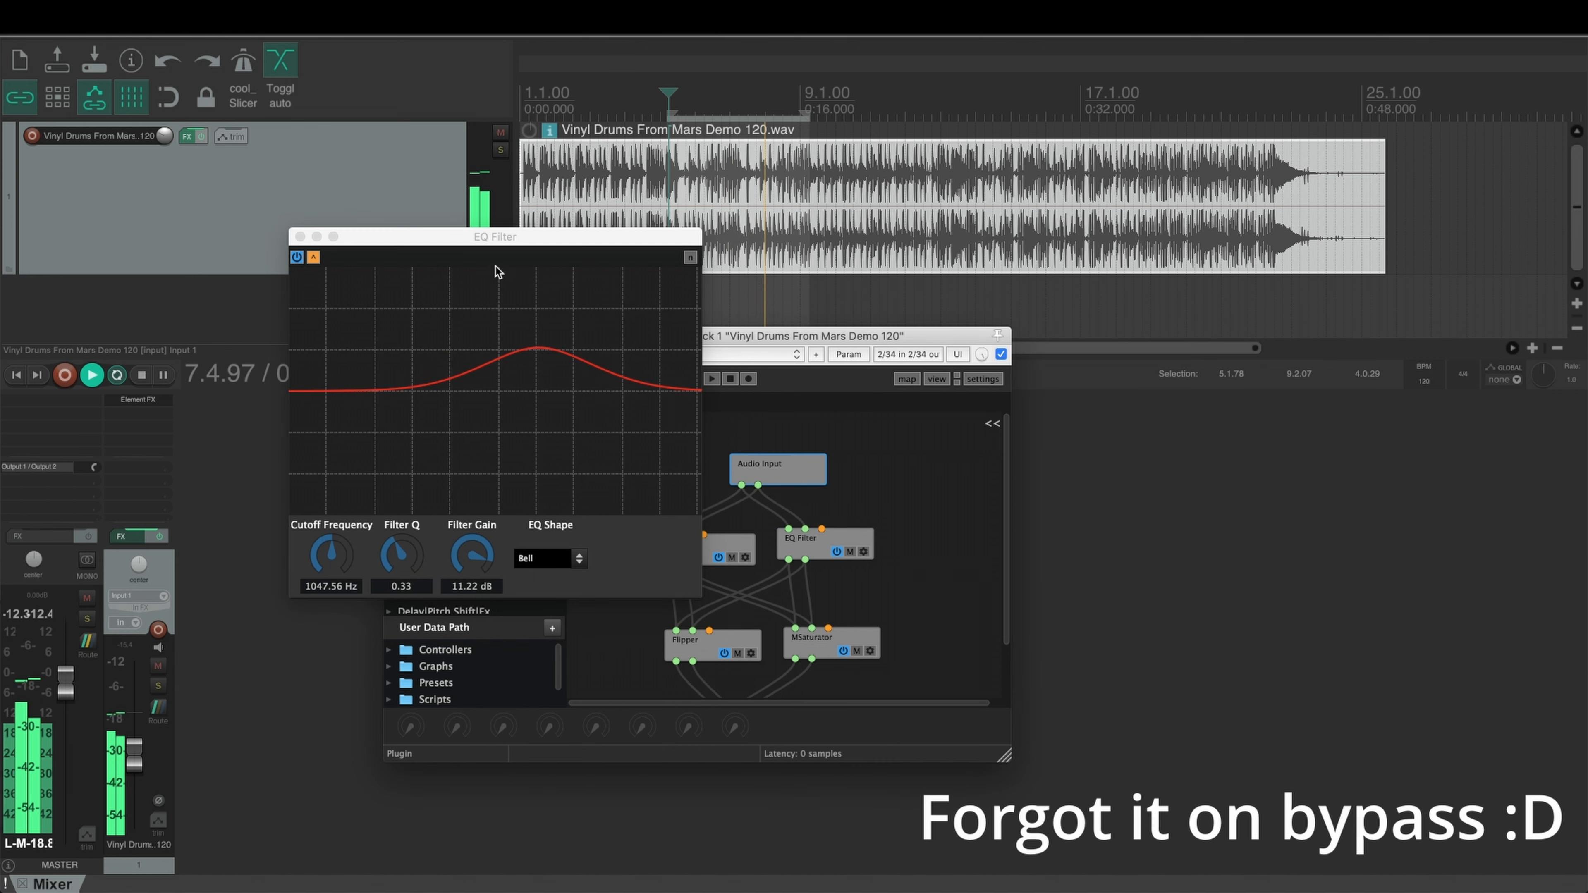
left_click_drag(495, 238, 1041, 279)
double_click(445, 426)
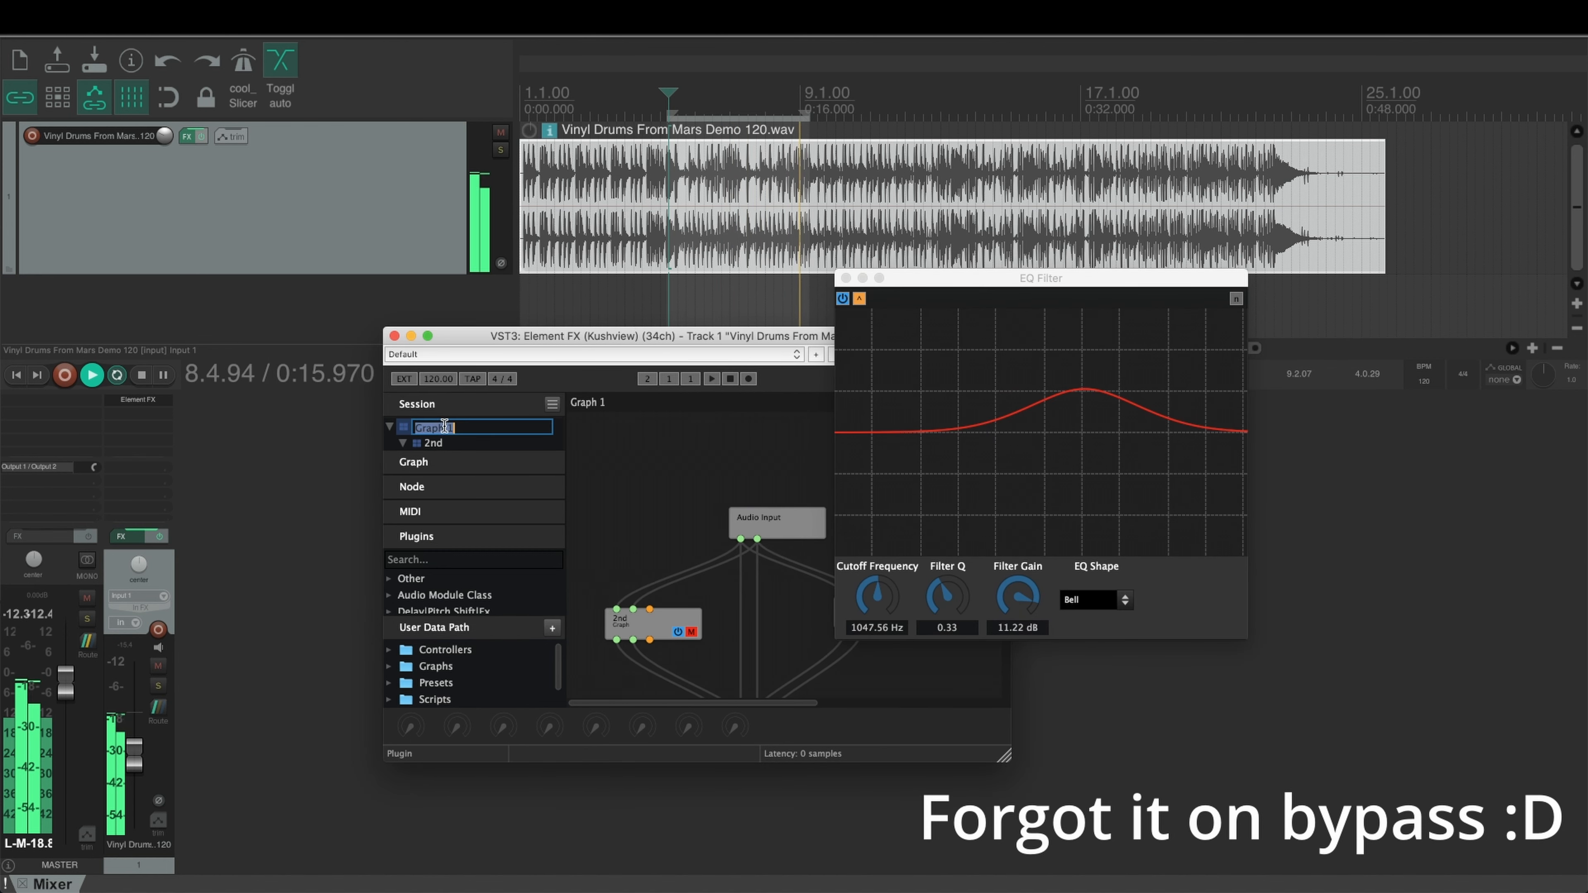
left_click(692, 632)
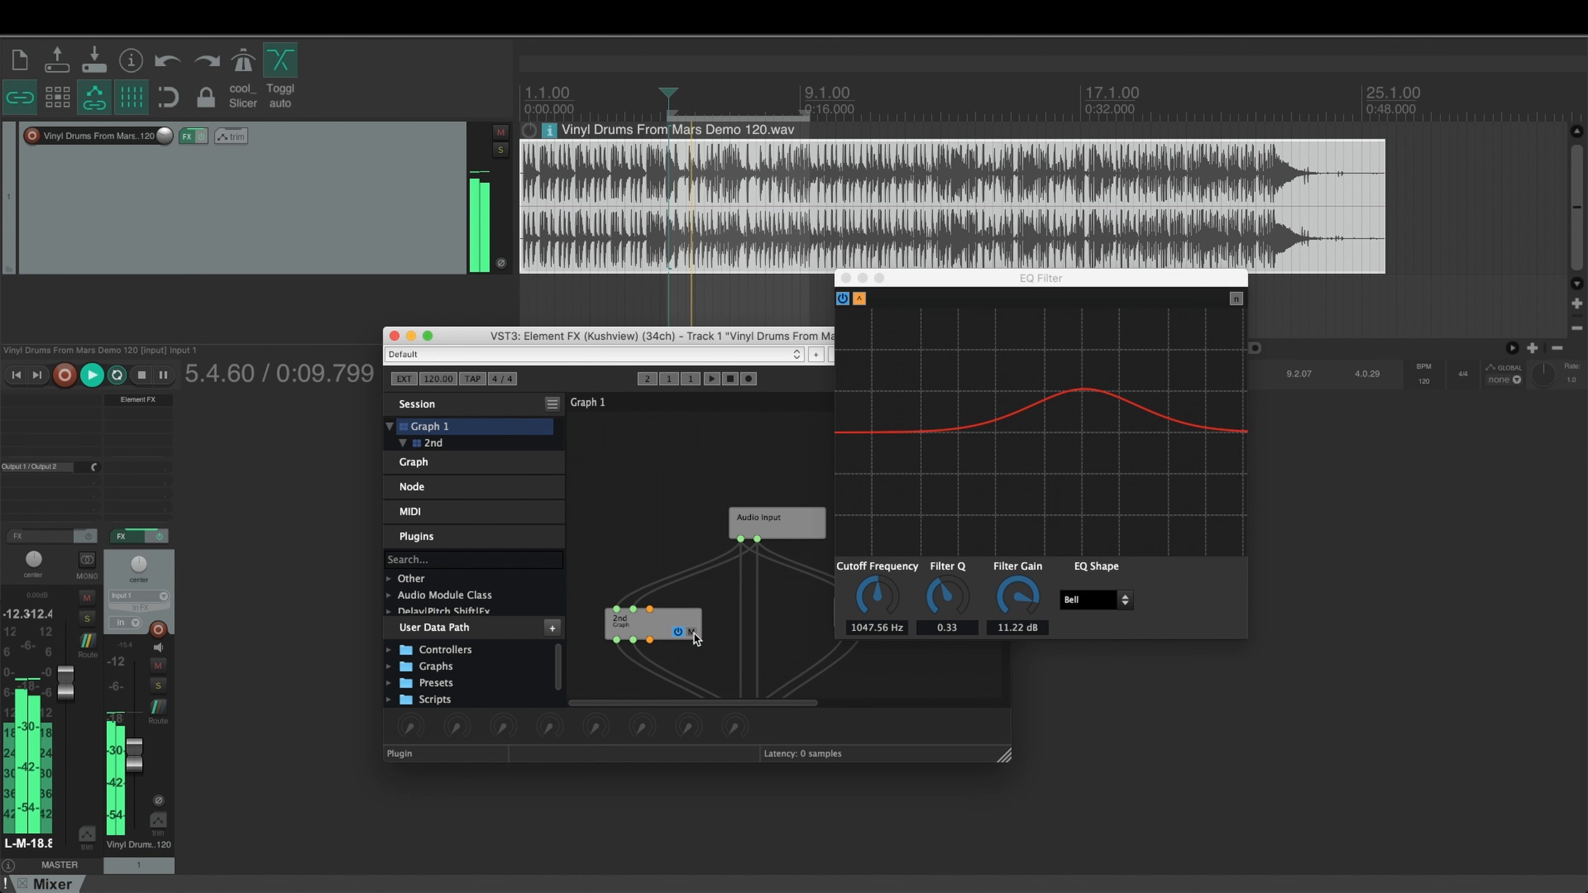
- Retune the 2nd graph's EQ Filter to 112.44 Hz cutoff and 9.90 dB gain
left_click_drag(877, 600, 877, 637)
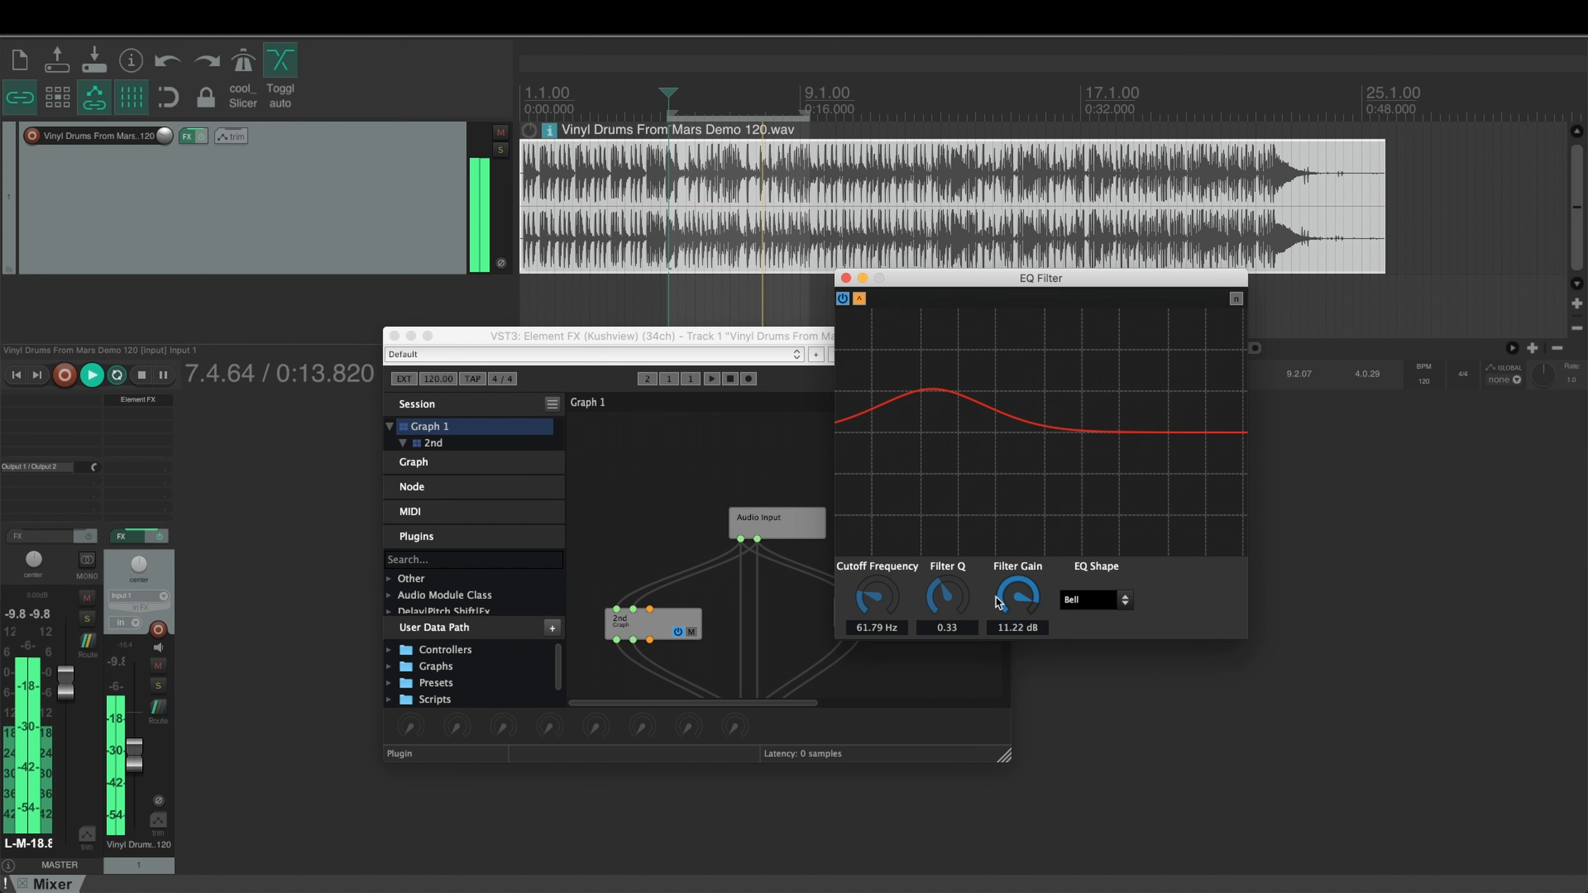
left_click_drag(996, 596, 997, 607)
mouse_move(878, 603)
left_mouse_down()
mouse_move(902, 538)
mouse_move(888, 591)
left_mouse_up()
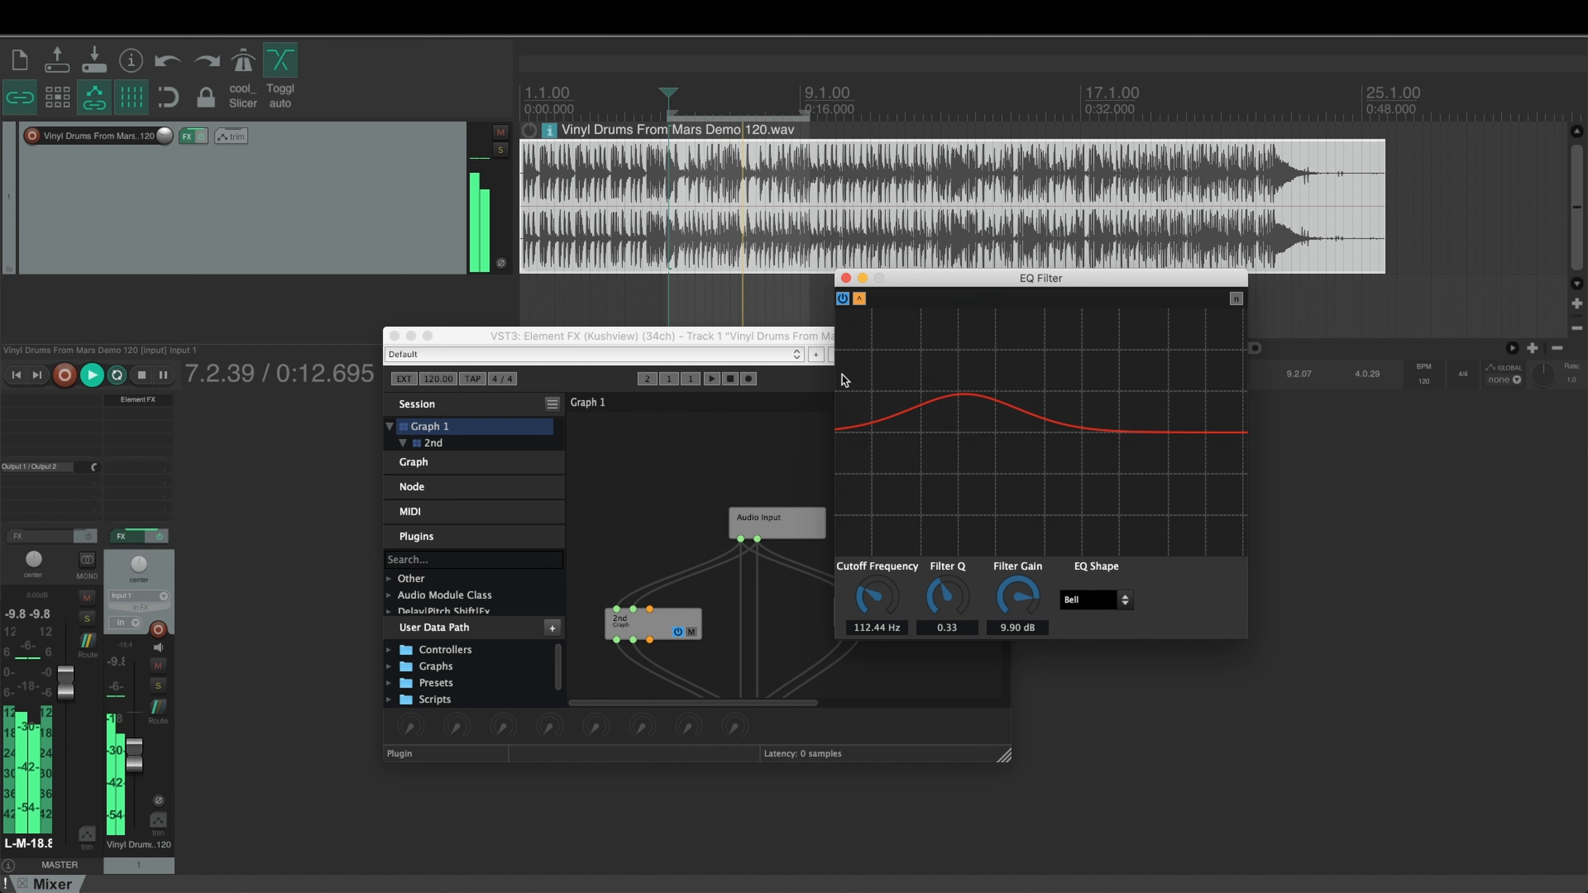
- Enable the 3rd graph's EQ Filter, set it to 1484.52 Hz cutoff and 9.05 dB gain, and stop playback
left_click(834, 426)
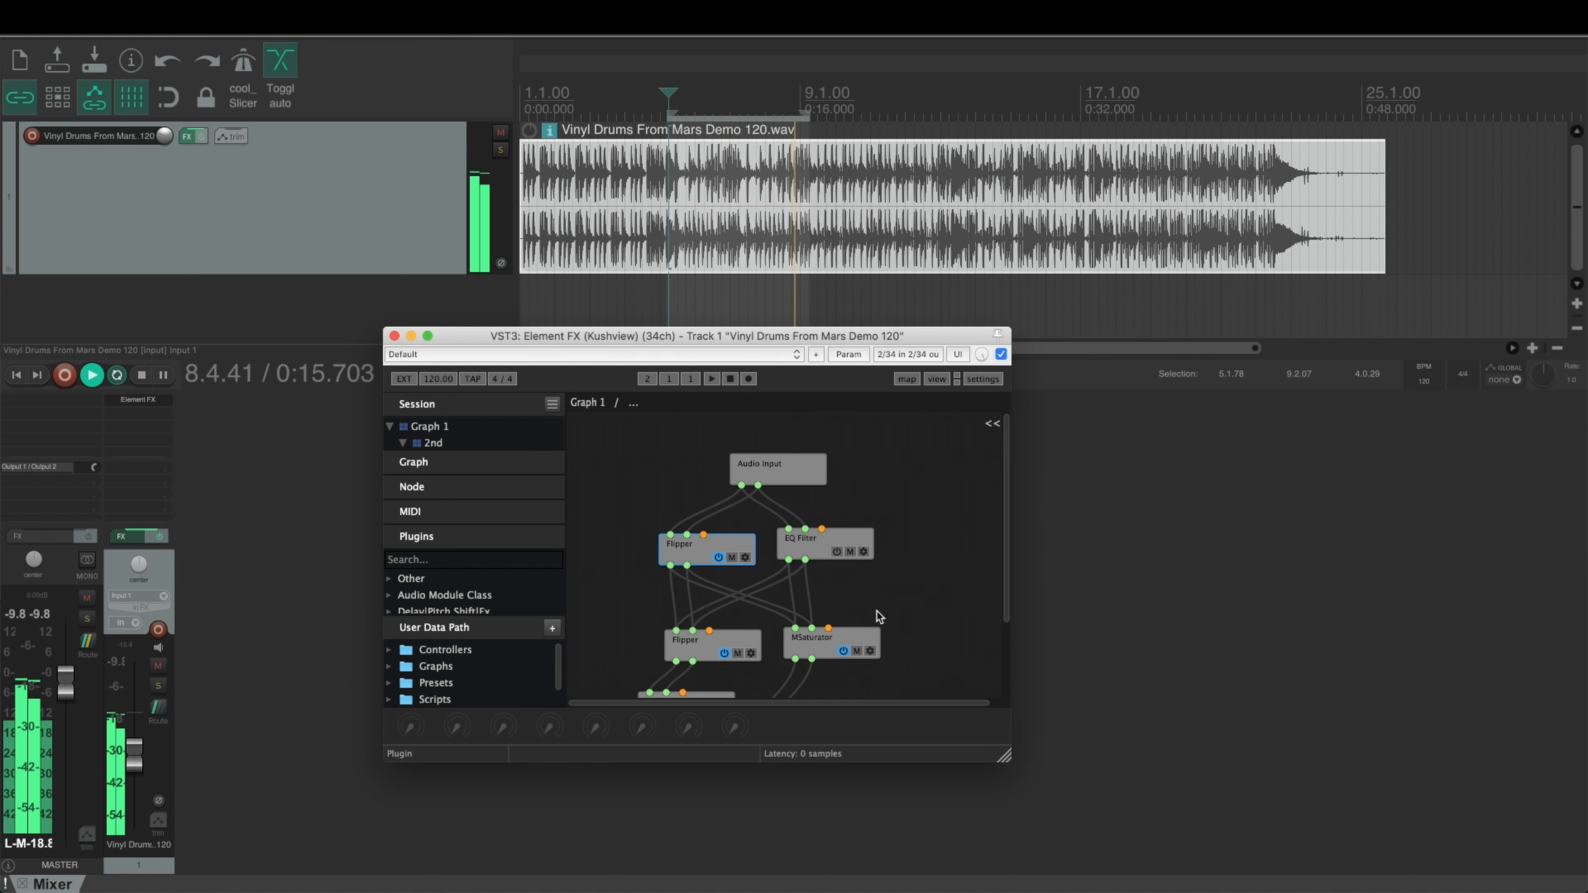
double_click(810, 543)
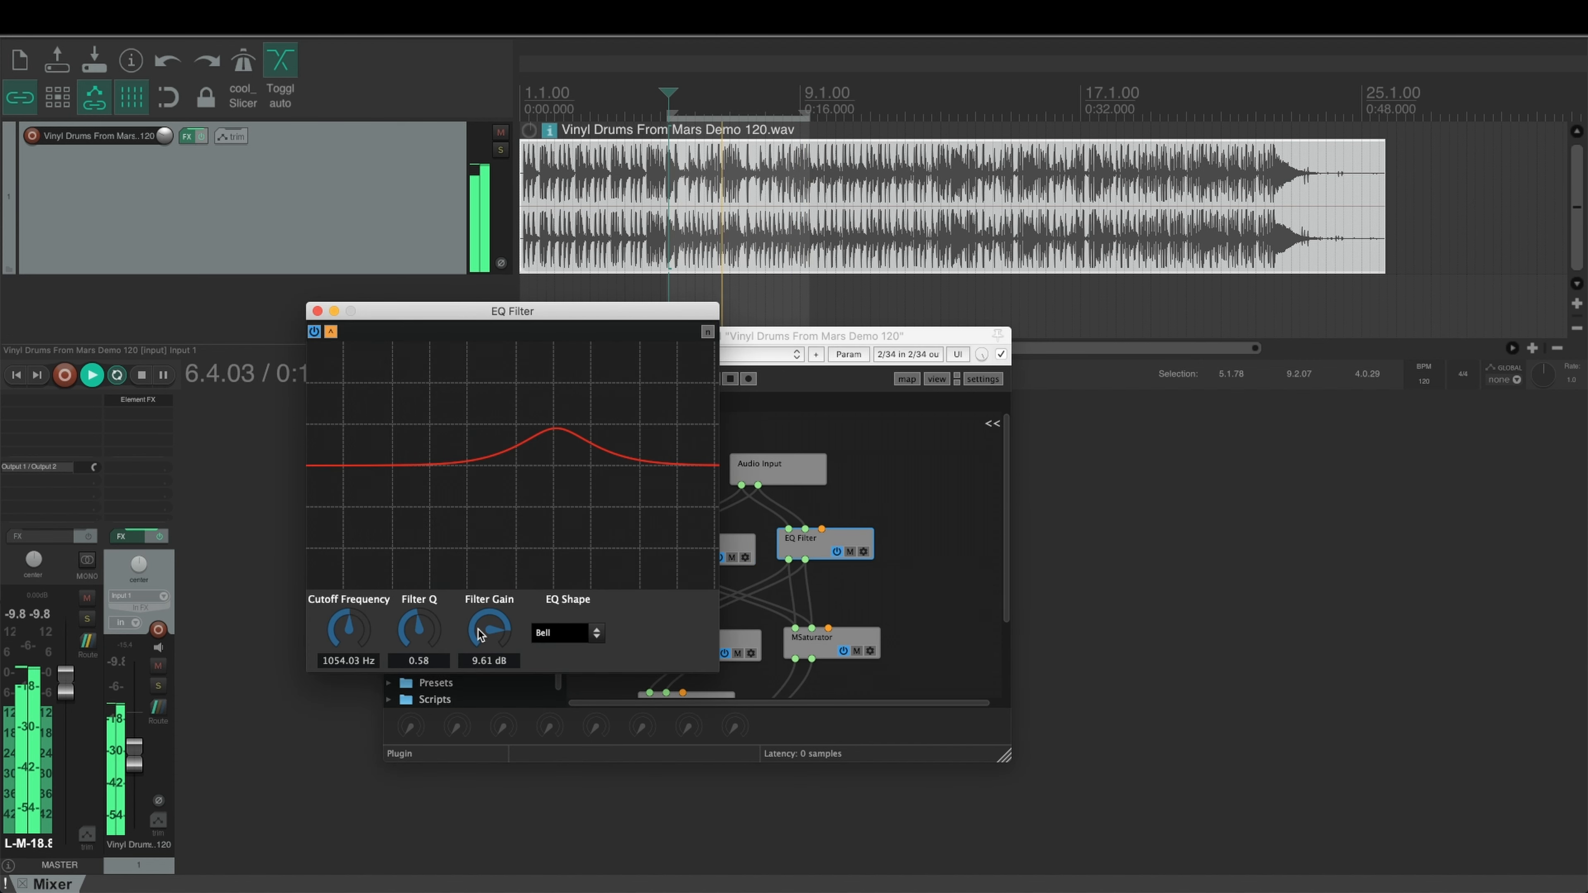
left_click_drag(491, 621, 491, 625)
mouse_move(369, 637)
left_mouse_down()
mouse_move(366, 621)
mouse_move(353, 651)
mouse_move(360, 626)
left_mouse_up()
left_click(269, 473)
key("space")
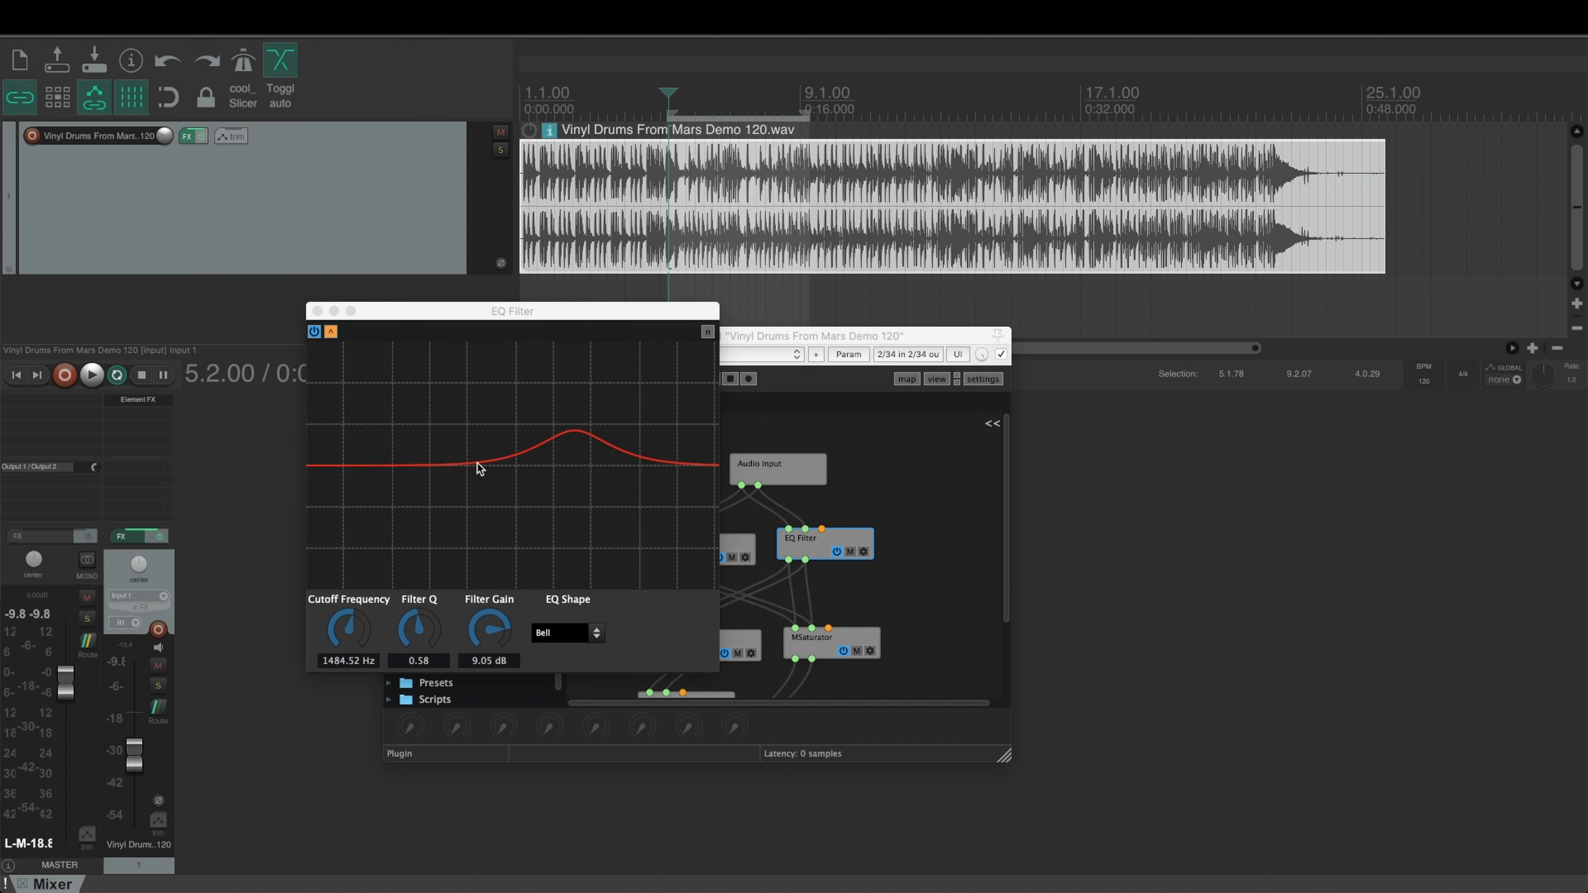
- With the loop playing again, set the 3rd graph's EQ Filter to 34.63 Hz cutoff, 0.96 Q and 9.06 dB gain, and close it
left_click_drag(513, 317, 678, 371)
left_click(319, 532)
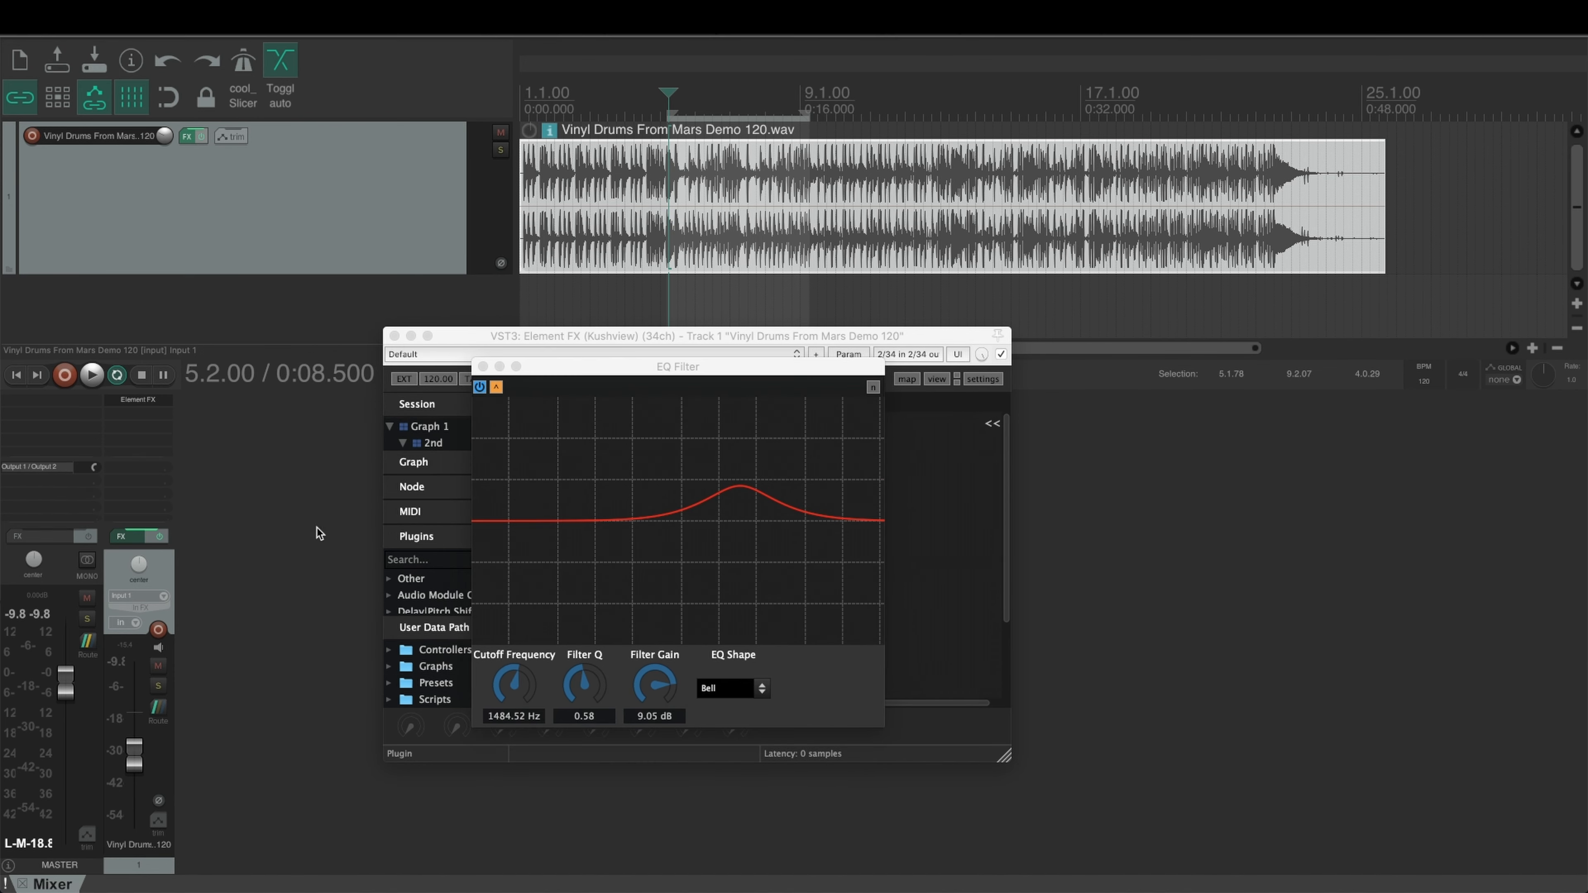
key("space")
left_click_drag(654, 684, 647, 695)
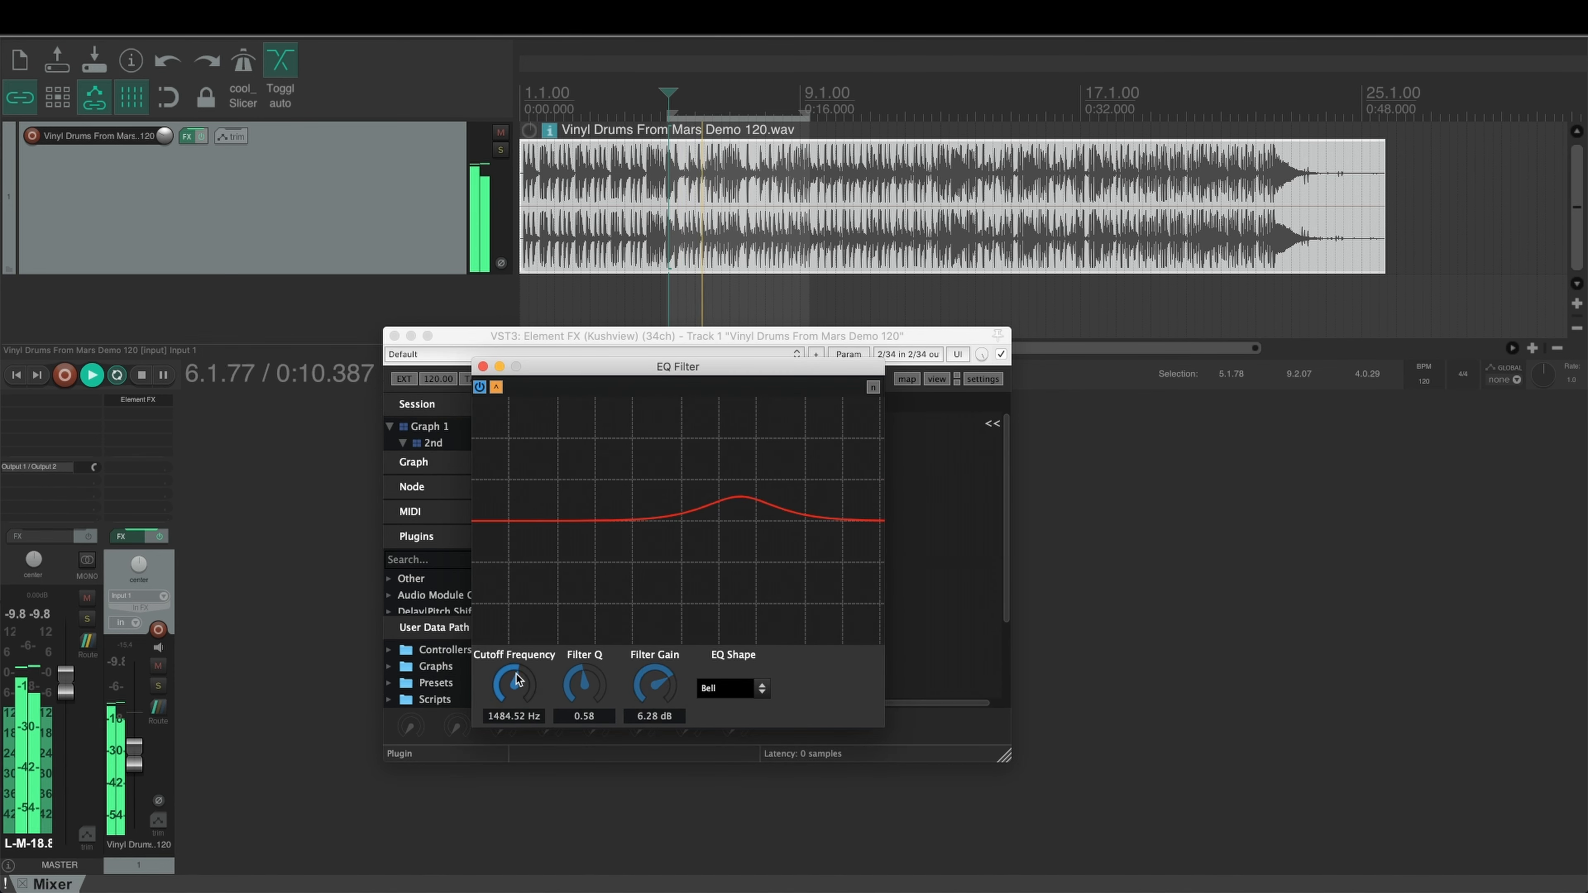
left_click_drag(513, 684, 514, 726)
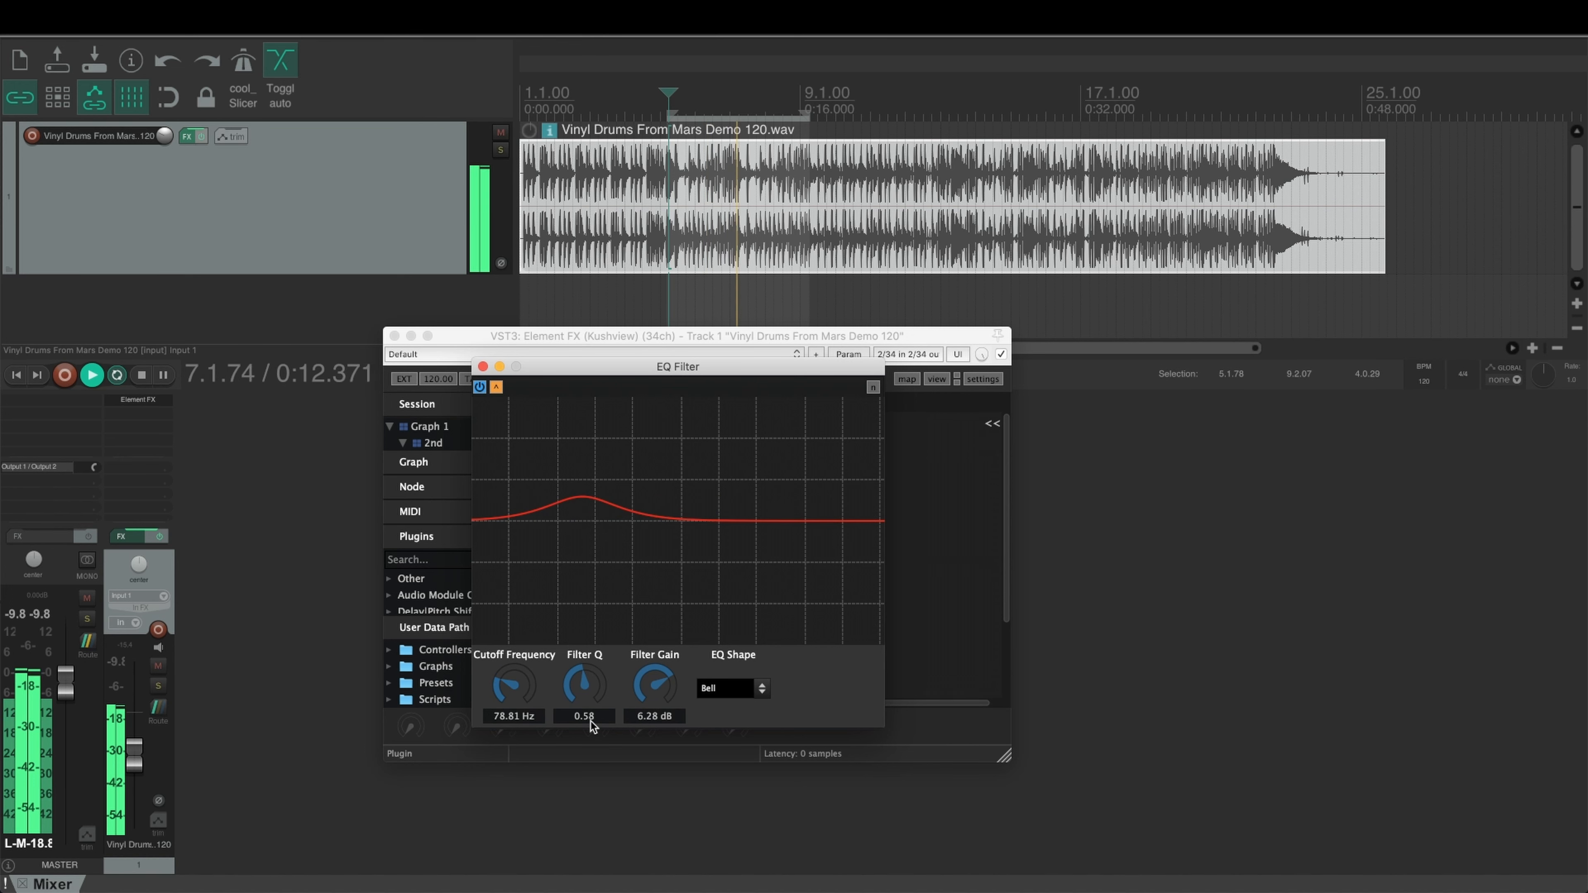
mouse_move(654, 689)
left_mouse_down()
mouse_move(500, 684)
mouse_move(635, 689)
left_mouse_up()
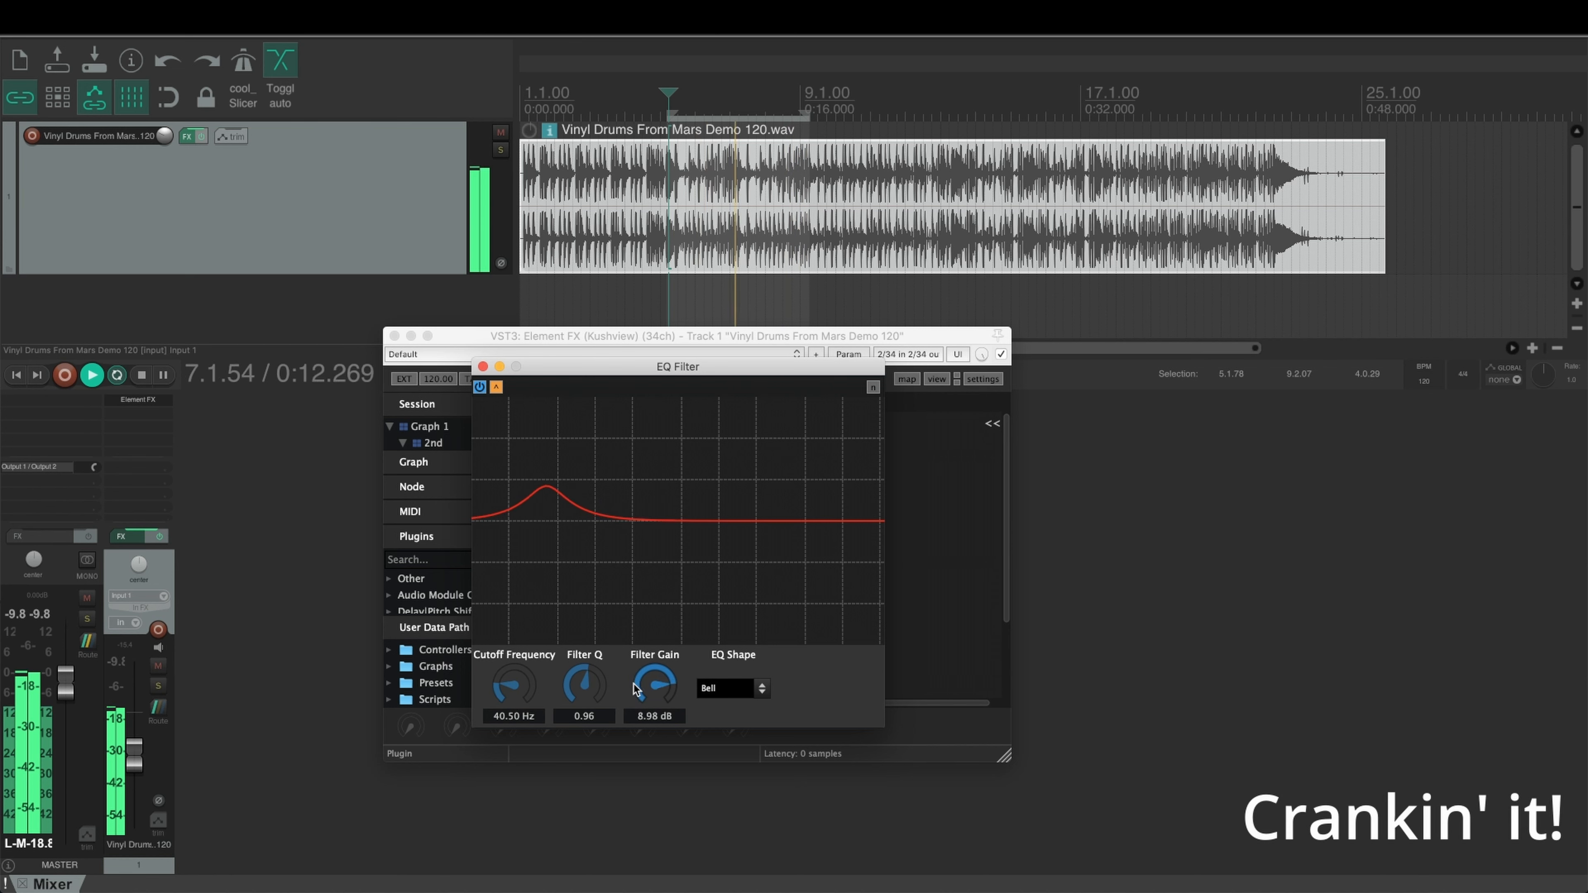
left_click_drag(537, 683, 521, 686)
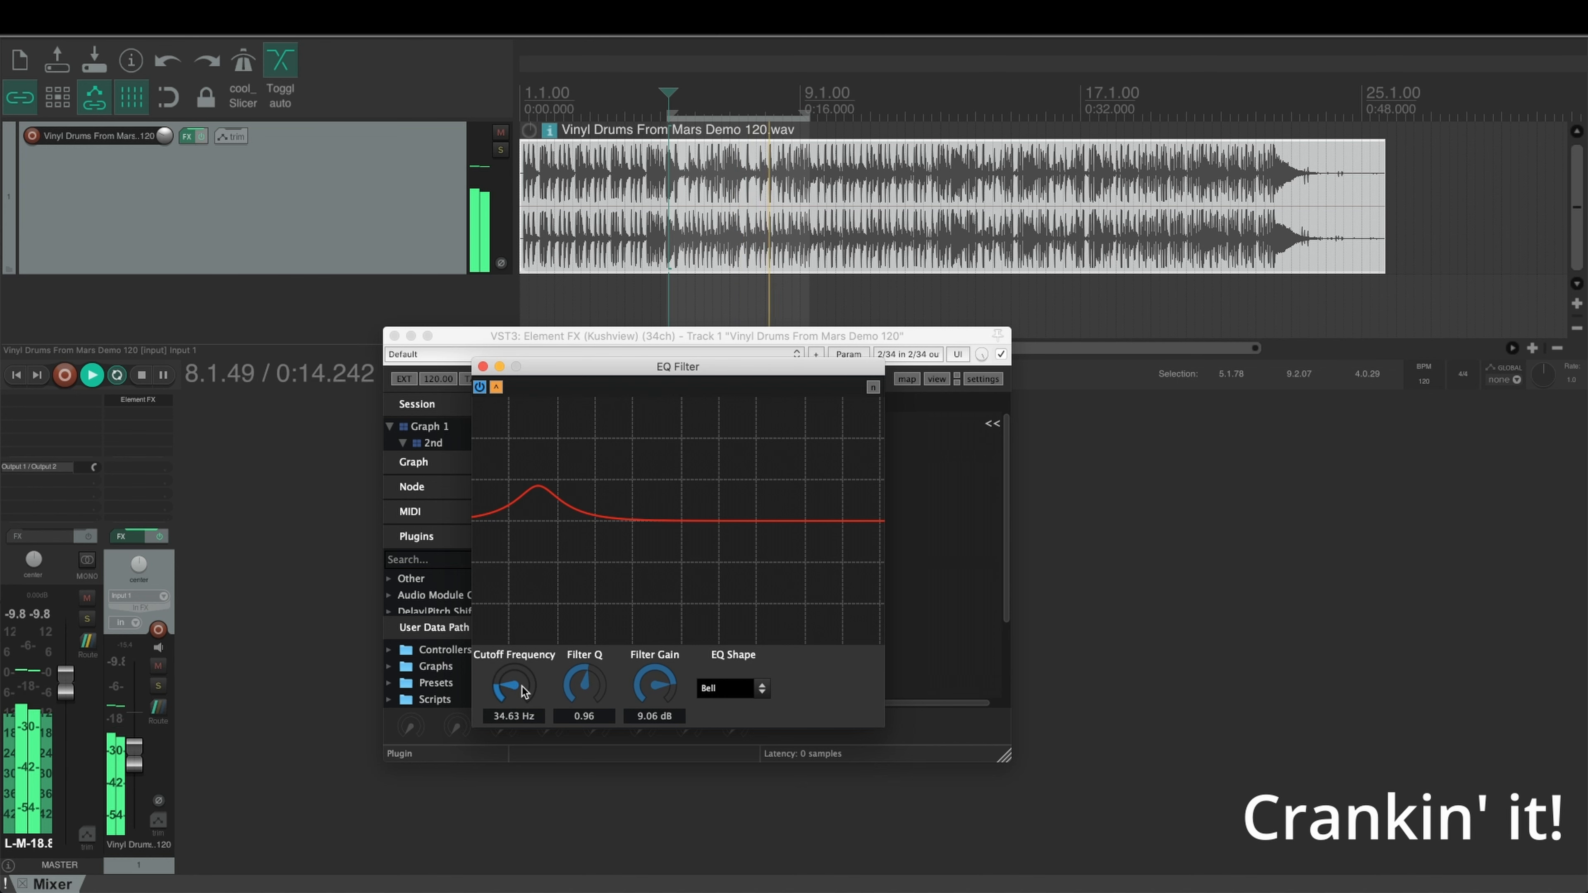
left_click(482, 366)
- Enable the Volume (stereo) plugin in the 3rd graph and raise its fader to 6.5
scroll(866, 590, "down", 3)
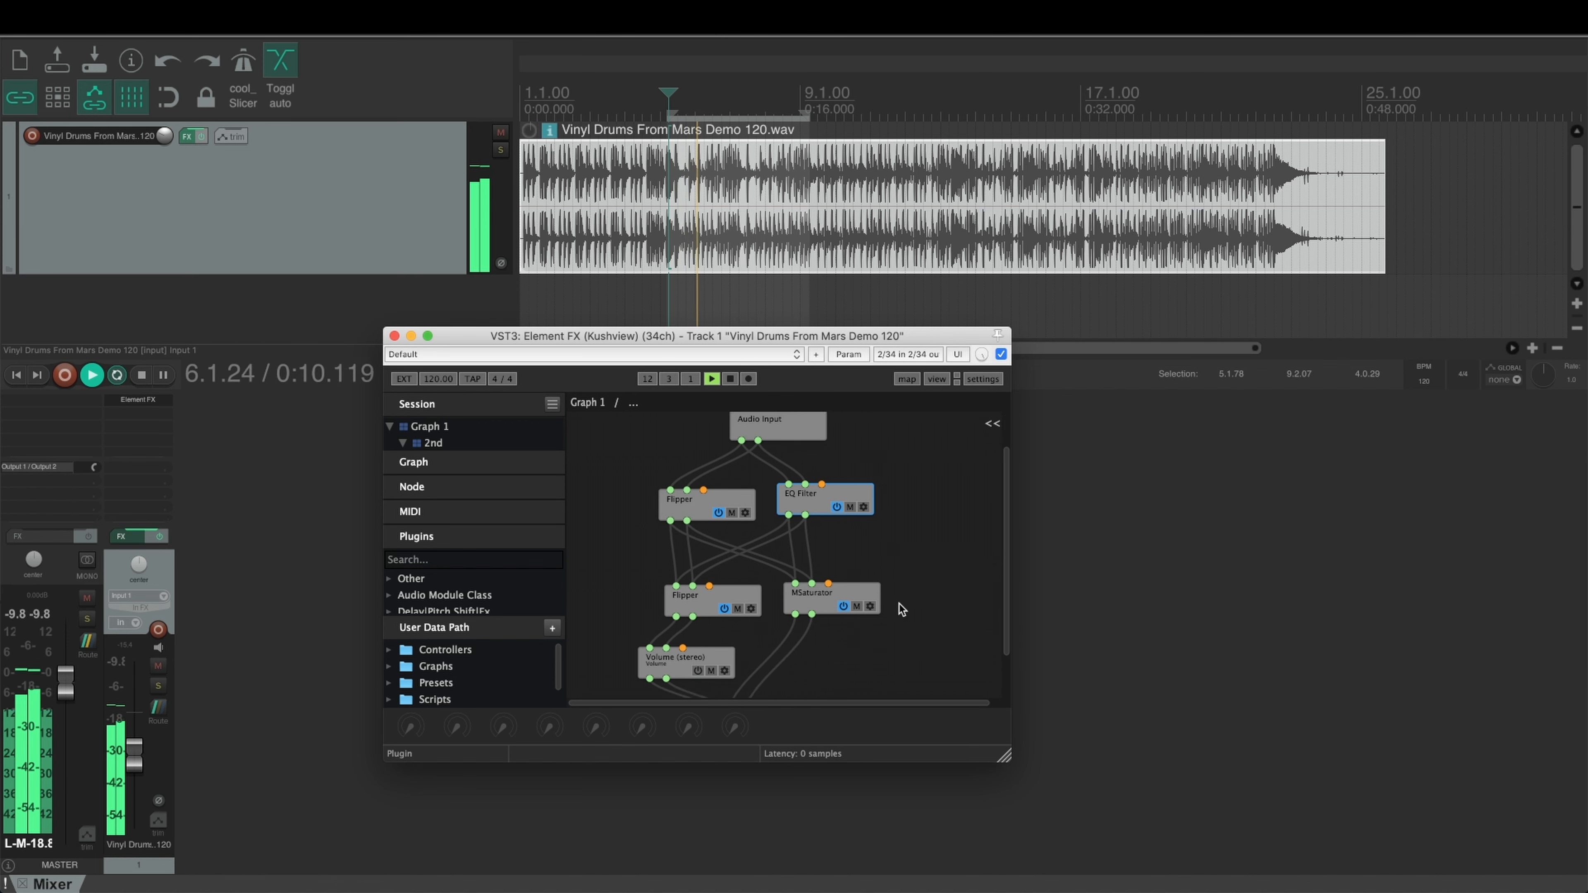
double_click(665, 615)
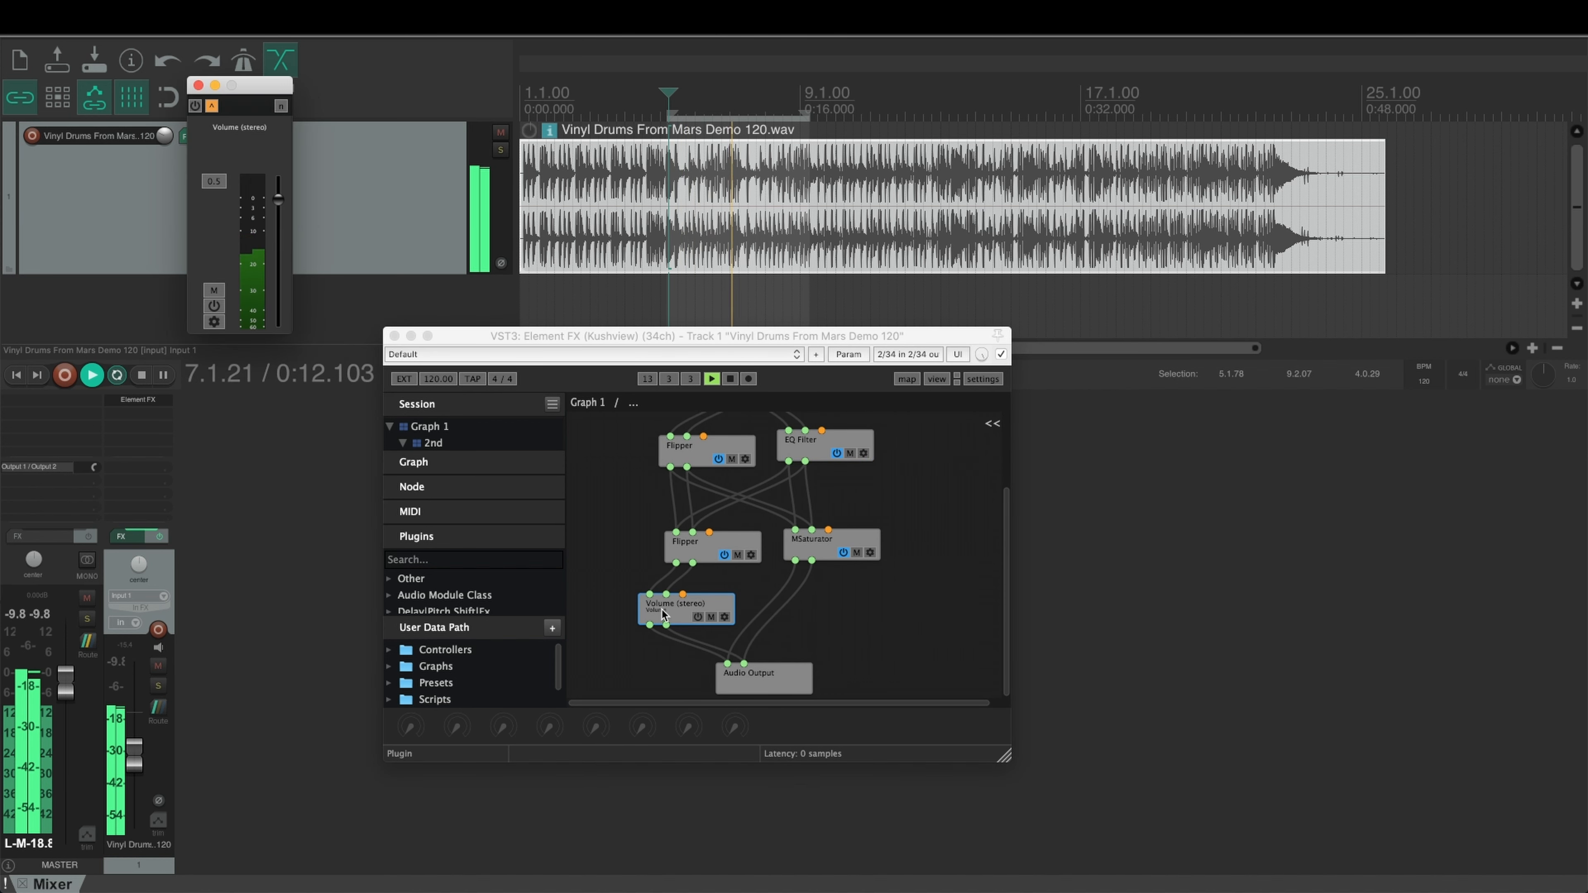
left_click(195, 106)
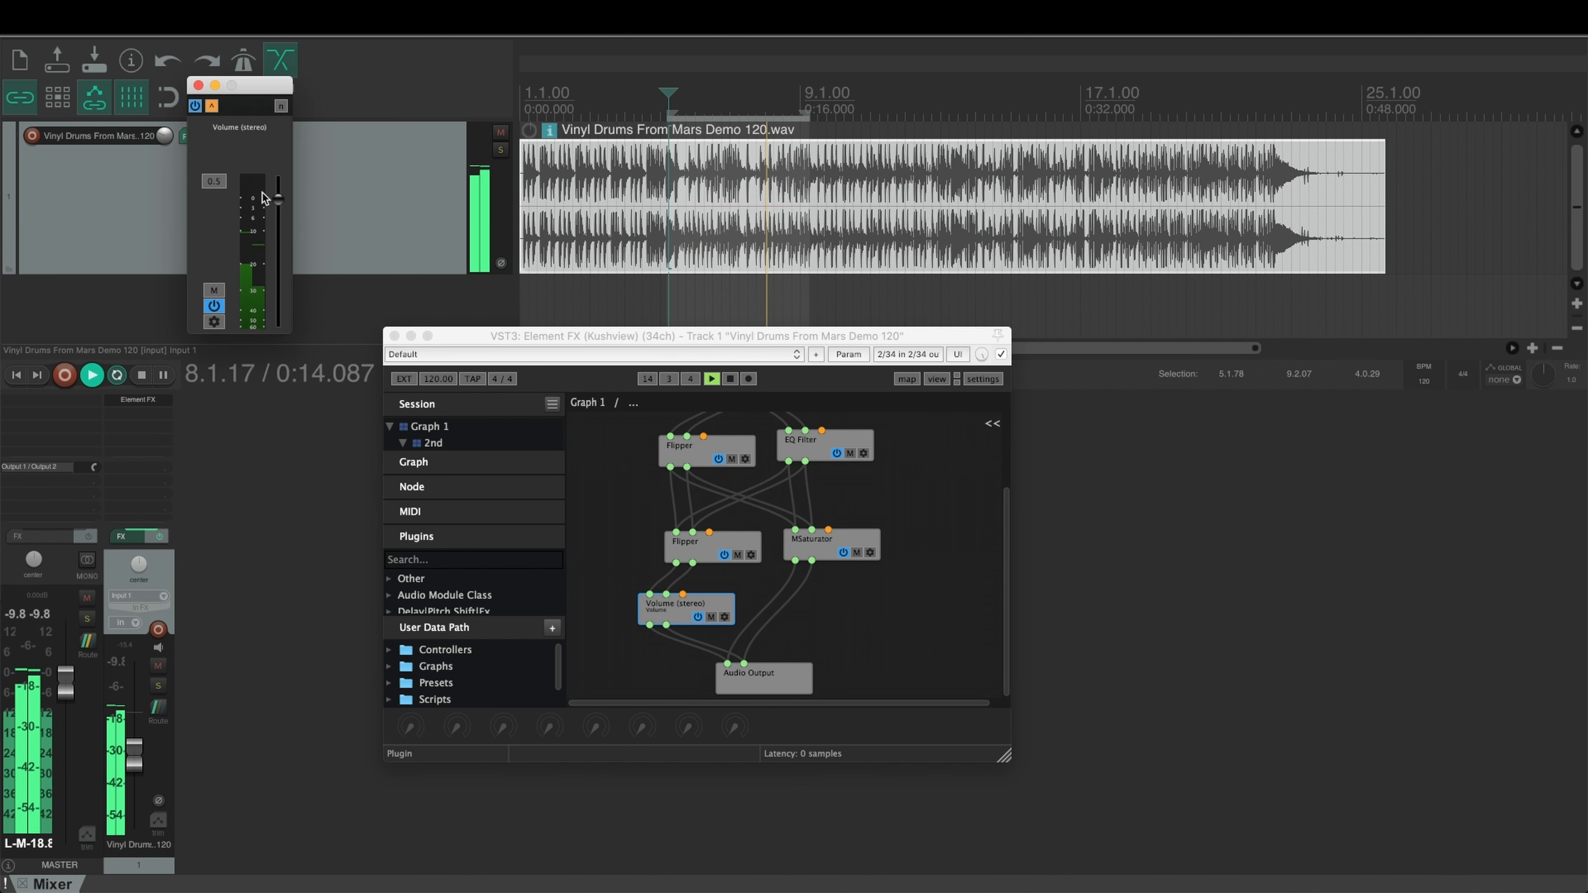
left_click_drag(279, 199, 279, 187)
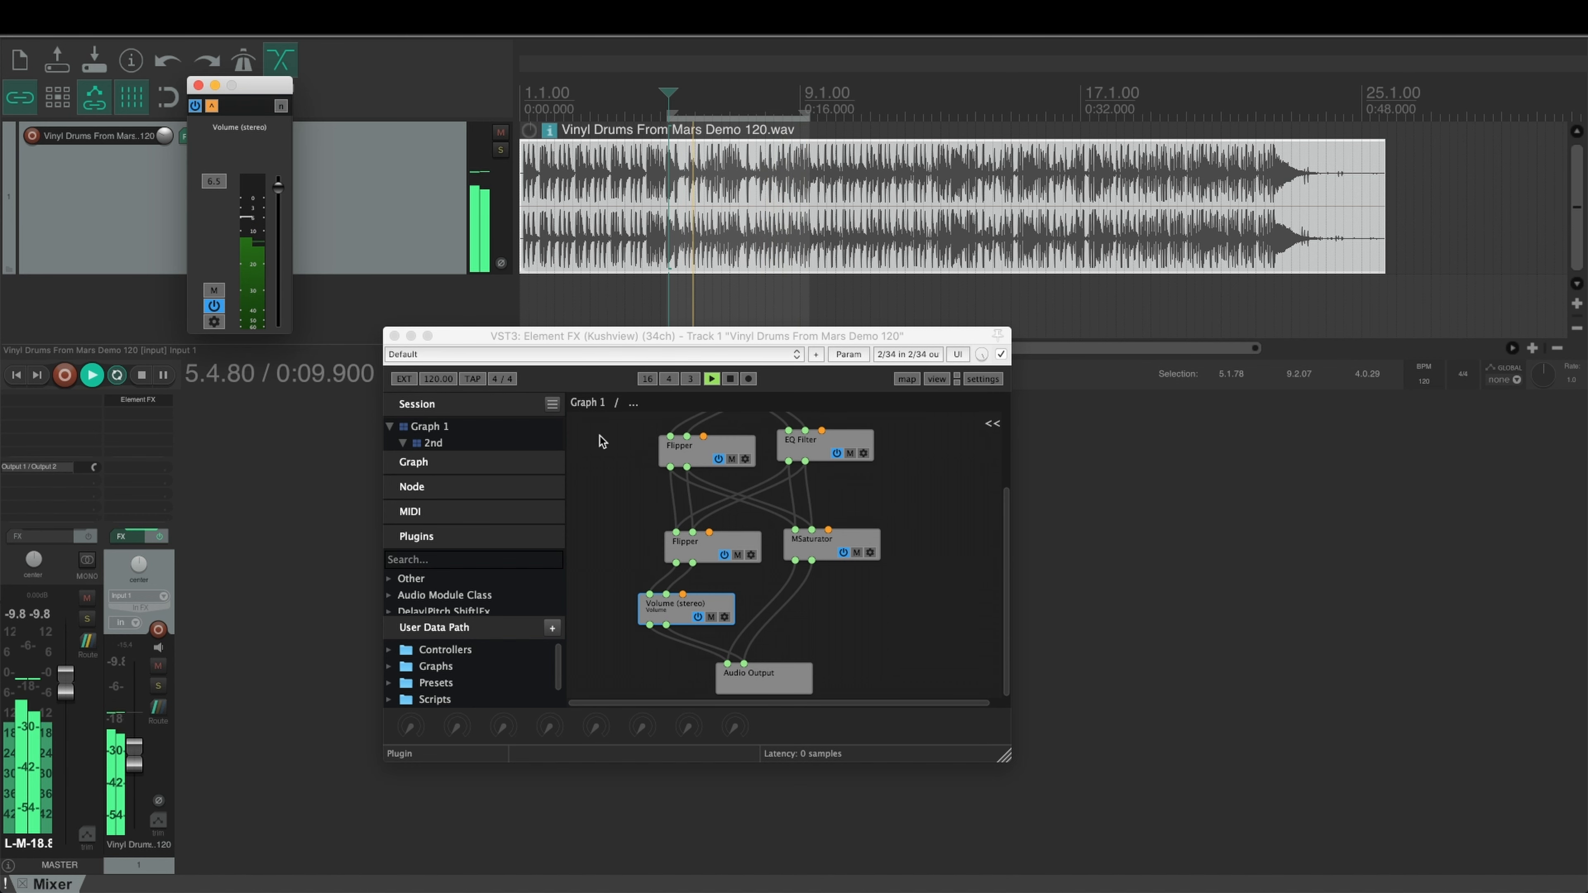
- Set the 3rd graph's EQ Filter to 0.90 Q and 10.13 dB gain, and compare the sound by bypassing and re-enabling Element FX
double_click(796, 451)
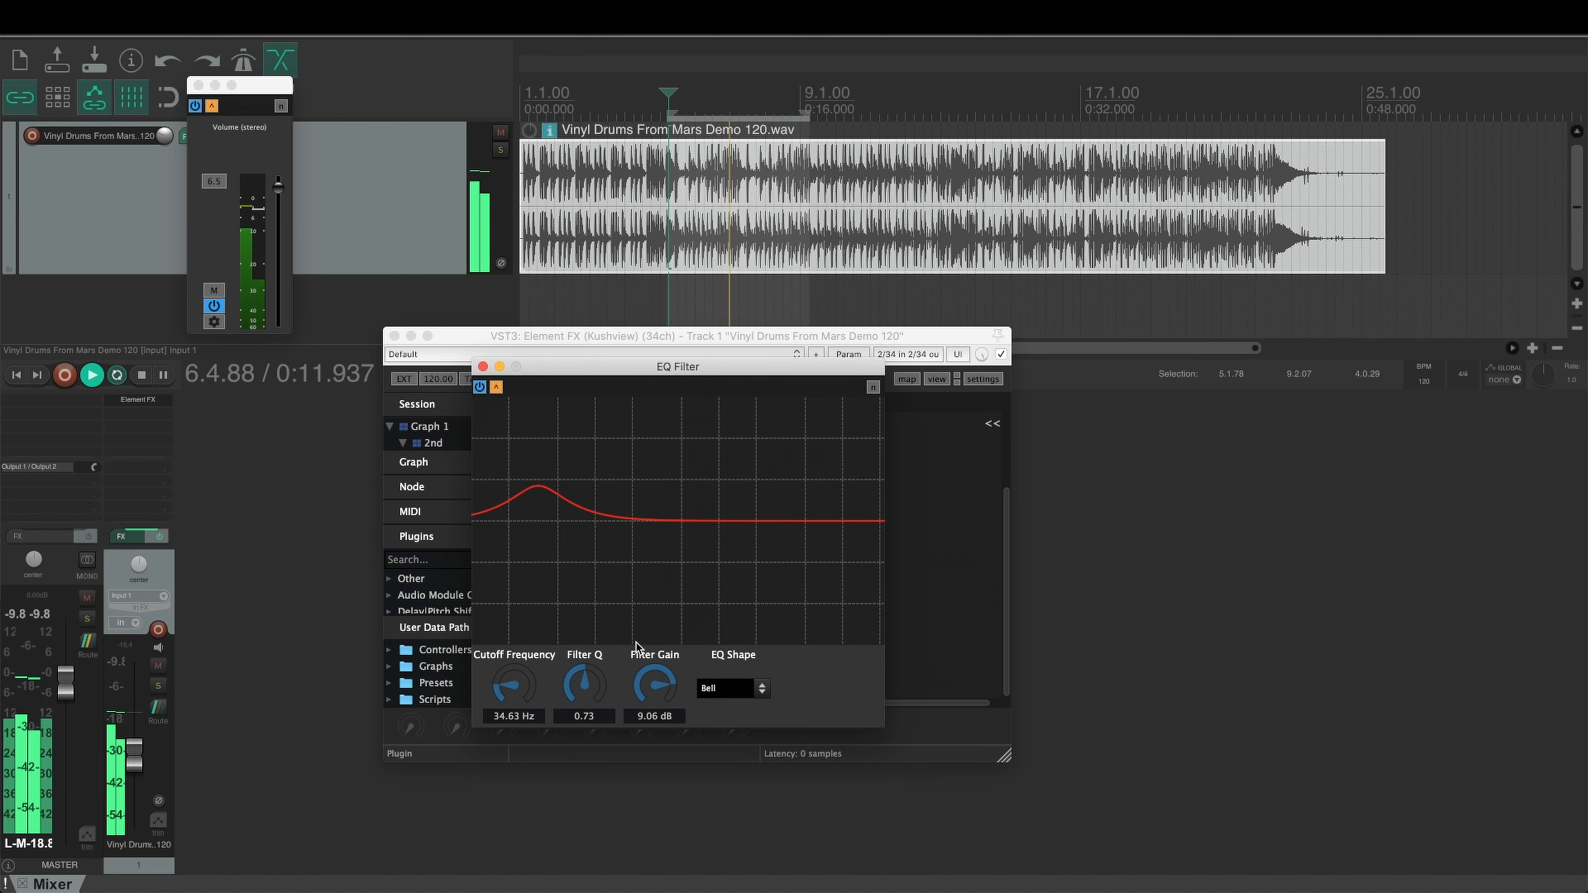
left_click_drag(656, 687, 593, 685)
left_click(484, 366)
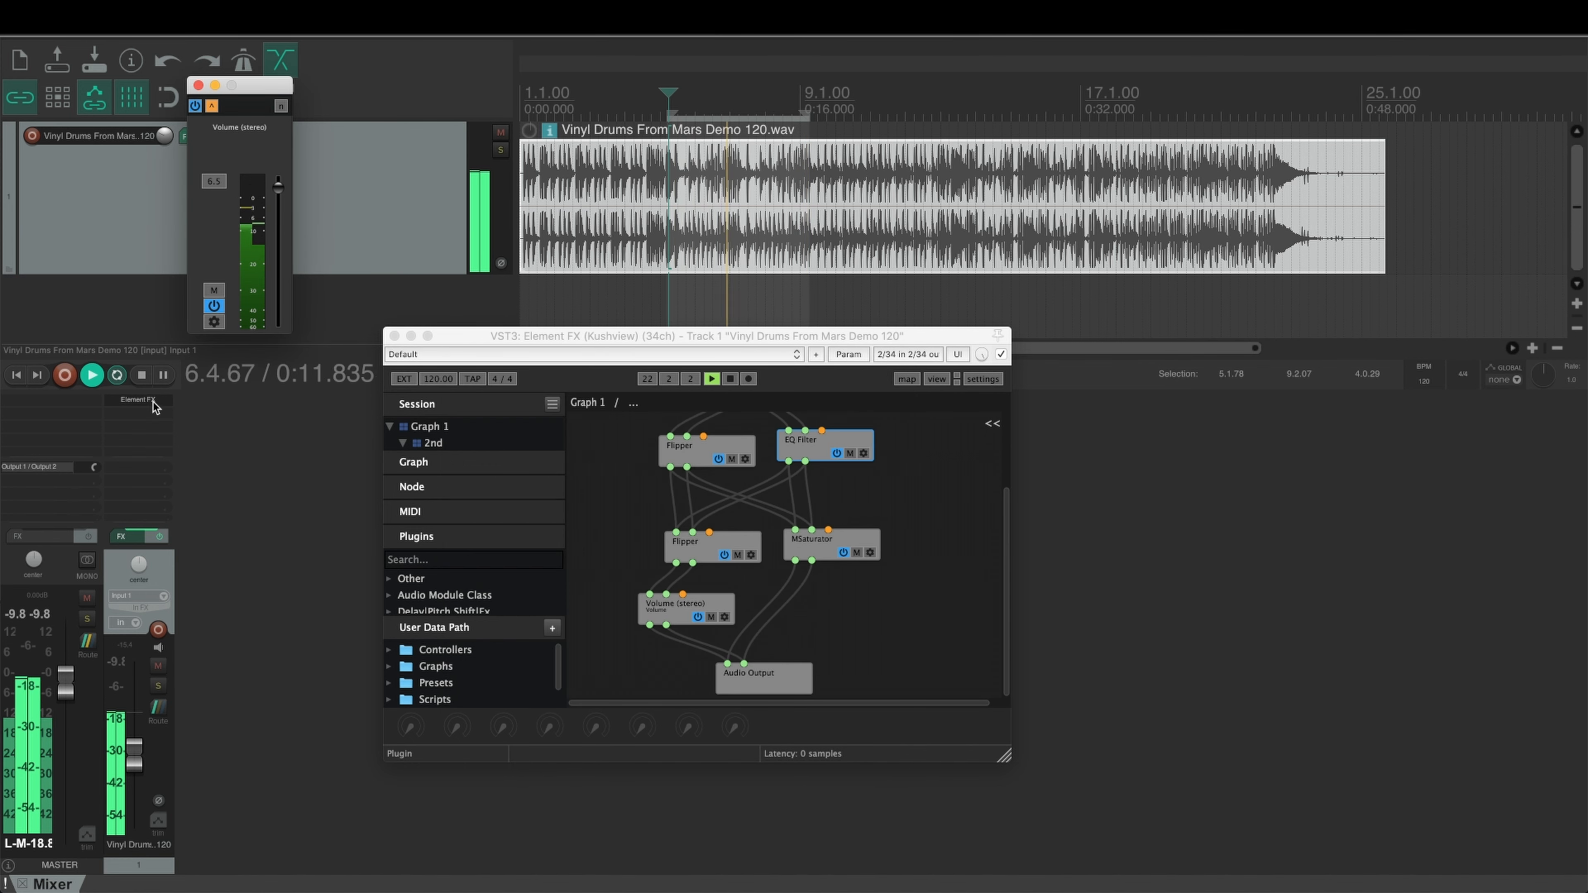
left_click(145, 405, "shift")
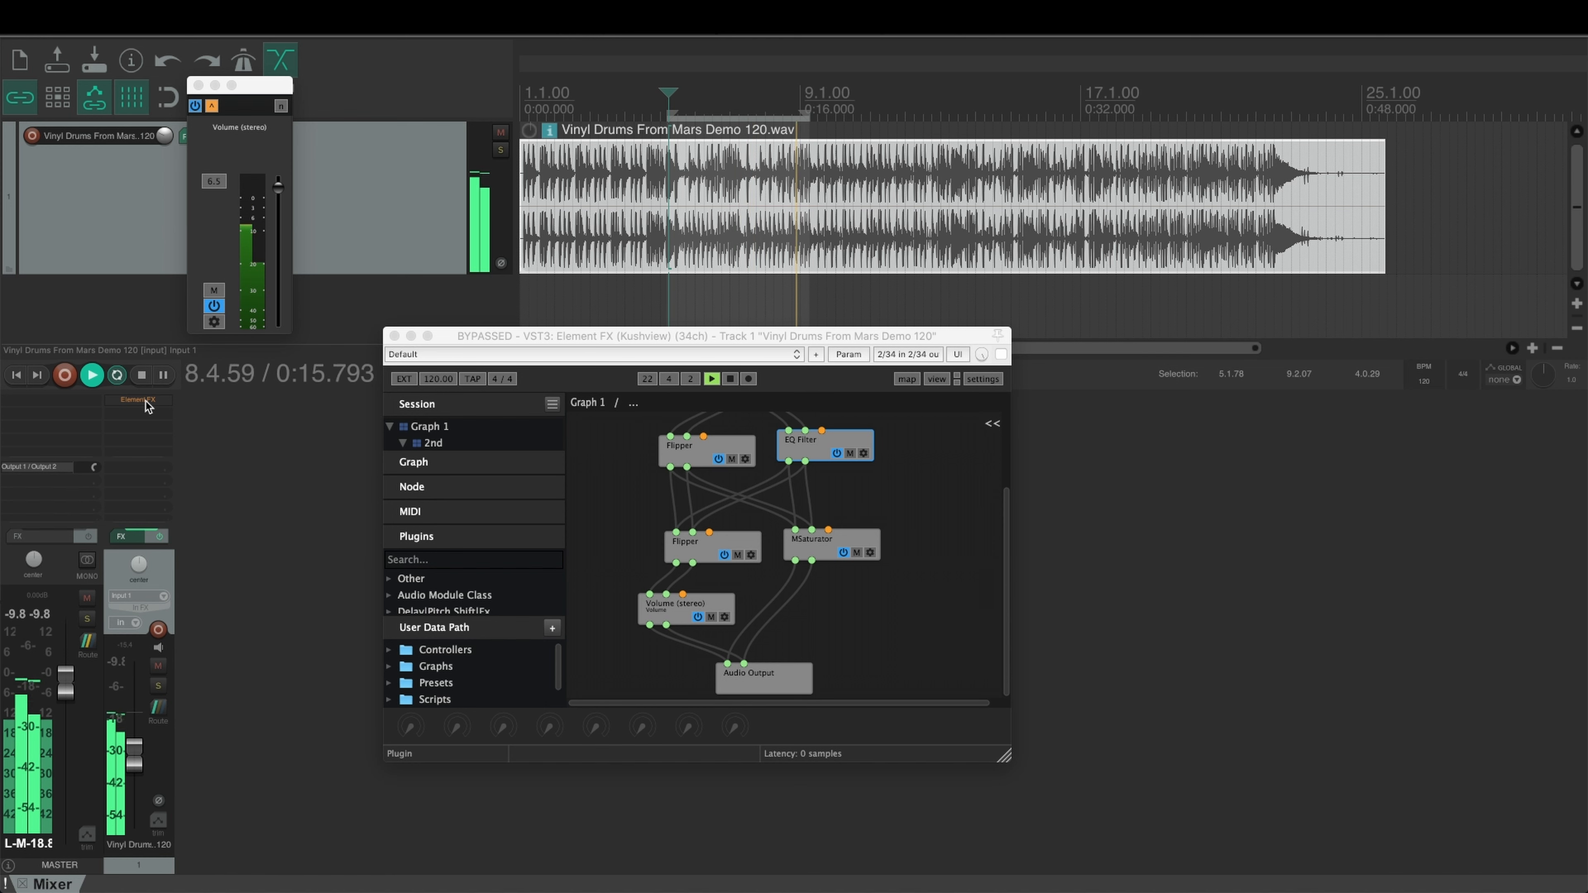
left_click(145, 405, "shift")
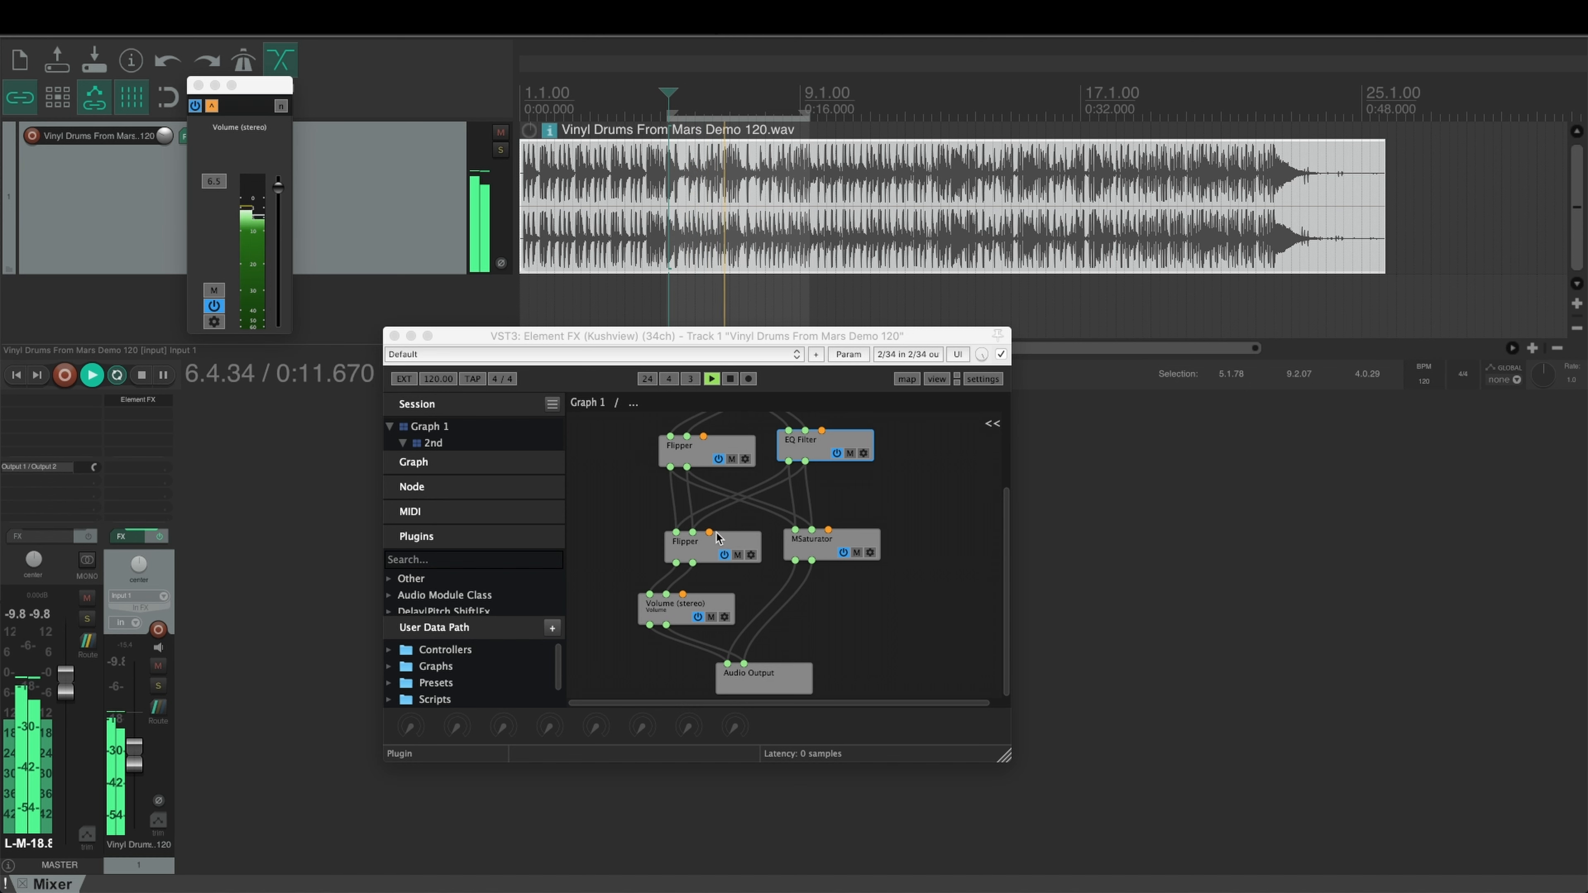
- Lower the fader of the 3rd graph's Volume (stereo) plugin to 3.4
left_click(692, 608)
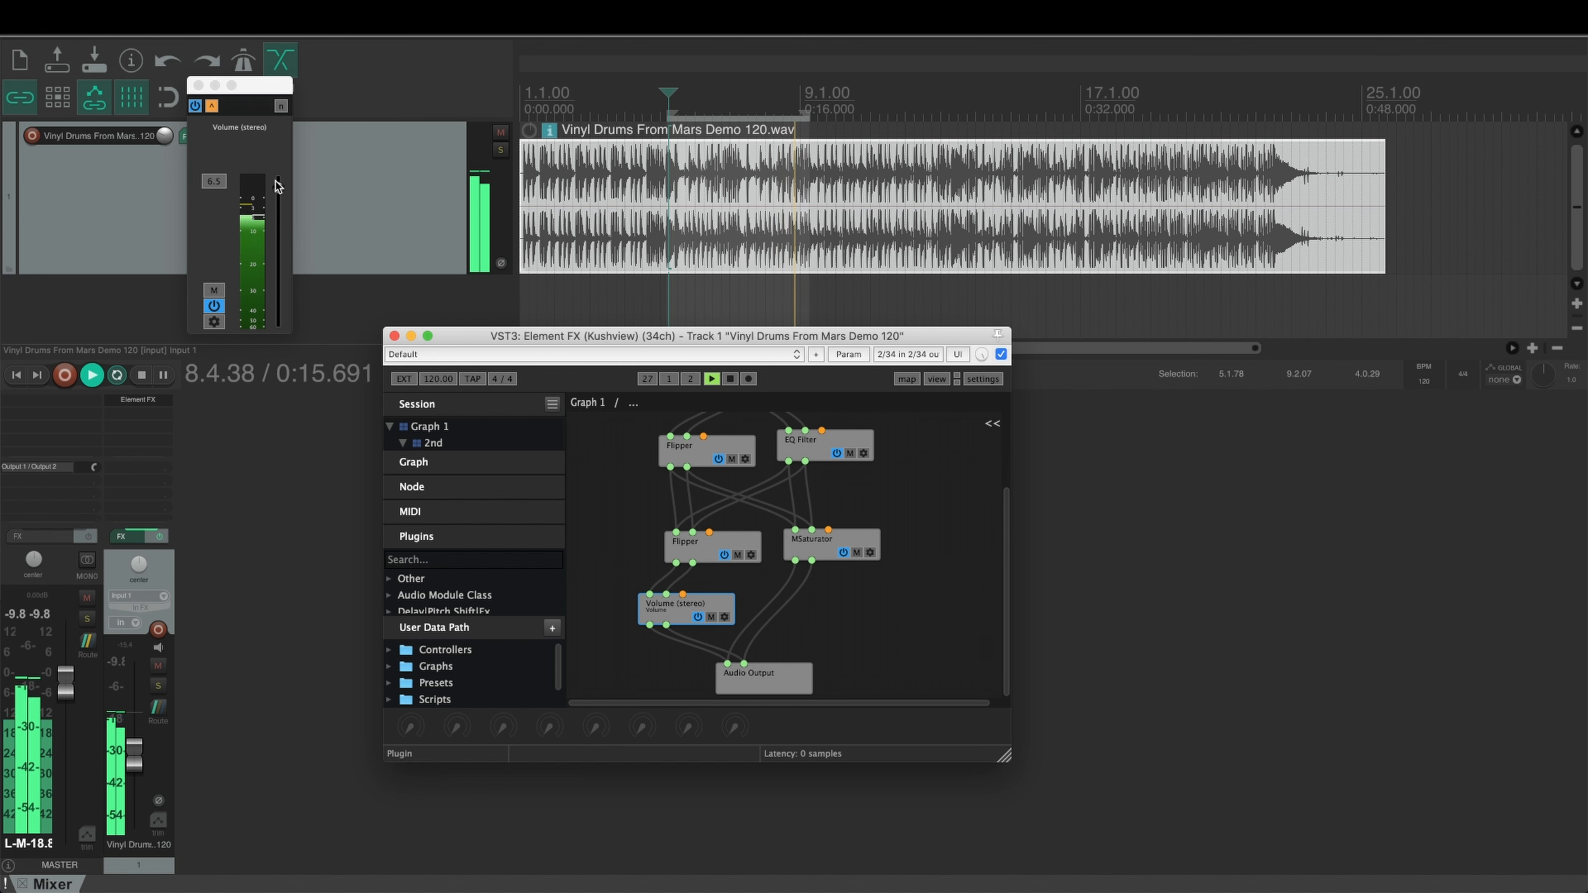
left_click_drag(278, 187, 279, 198)
- Set the 3rd graph's EQ Filter to 32.34 Hz cutoff and 8.74 dB gain, close it, and stop playback
double_click(824, 454)
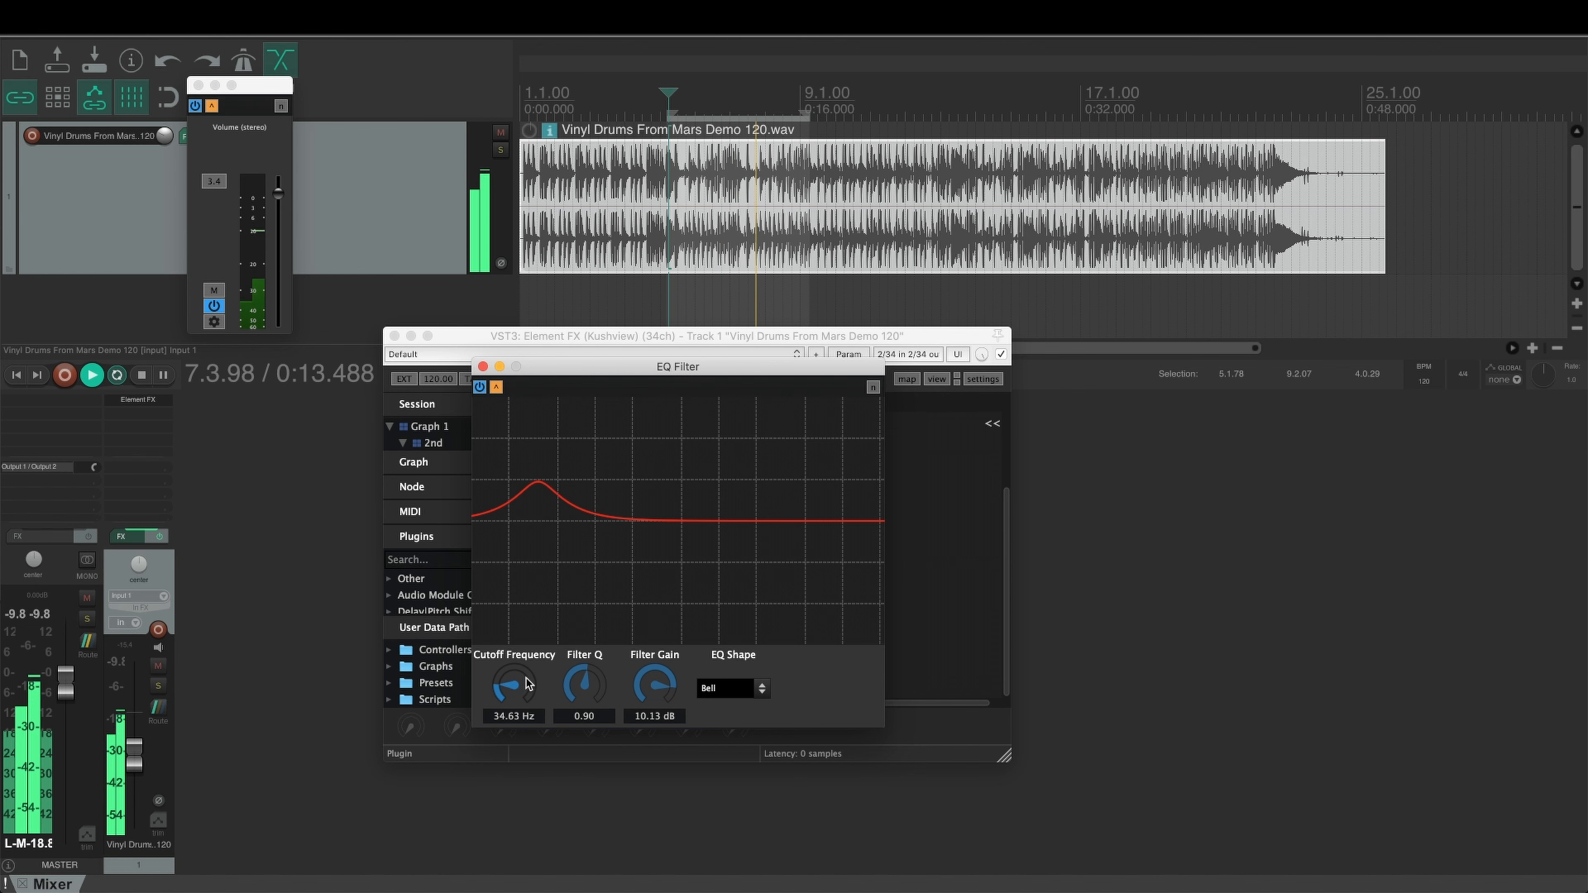
left_click_drag(653, 685, 656, 691)
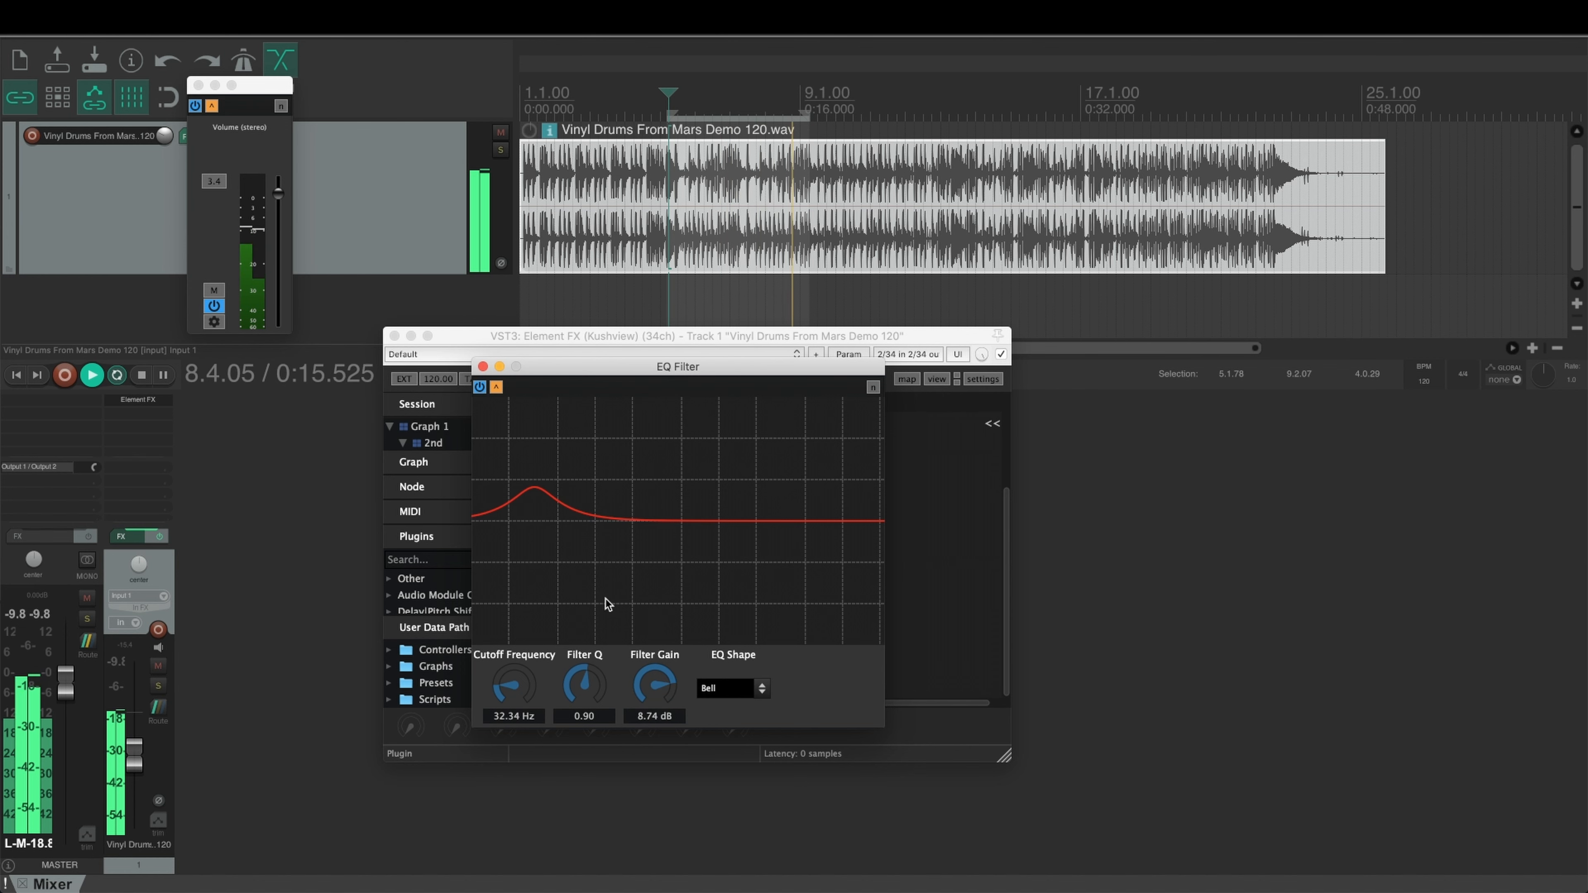
left_click(482, 367)
left_click(355, 534)
key("space")
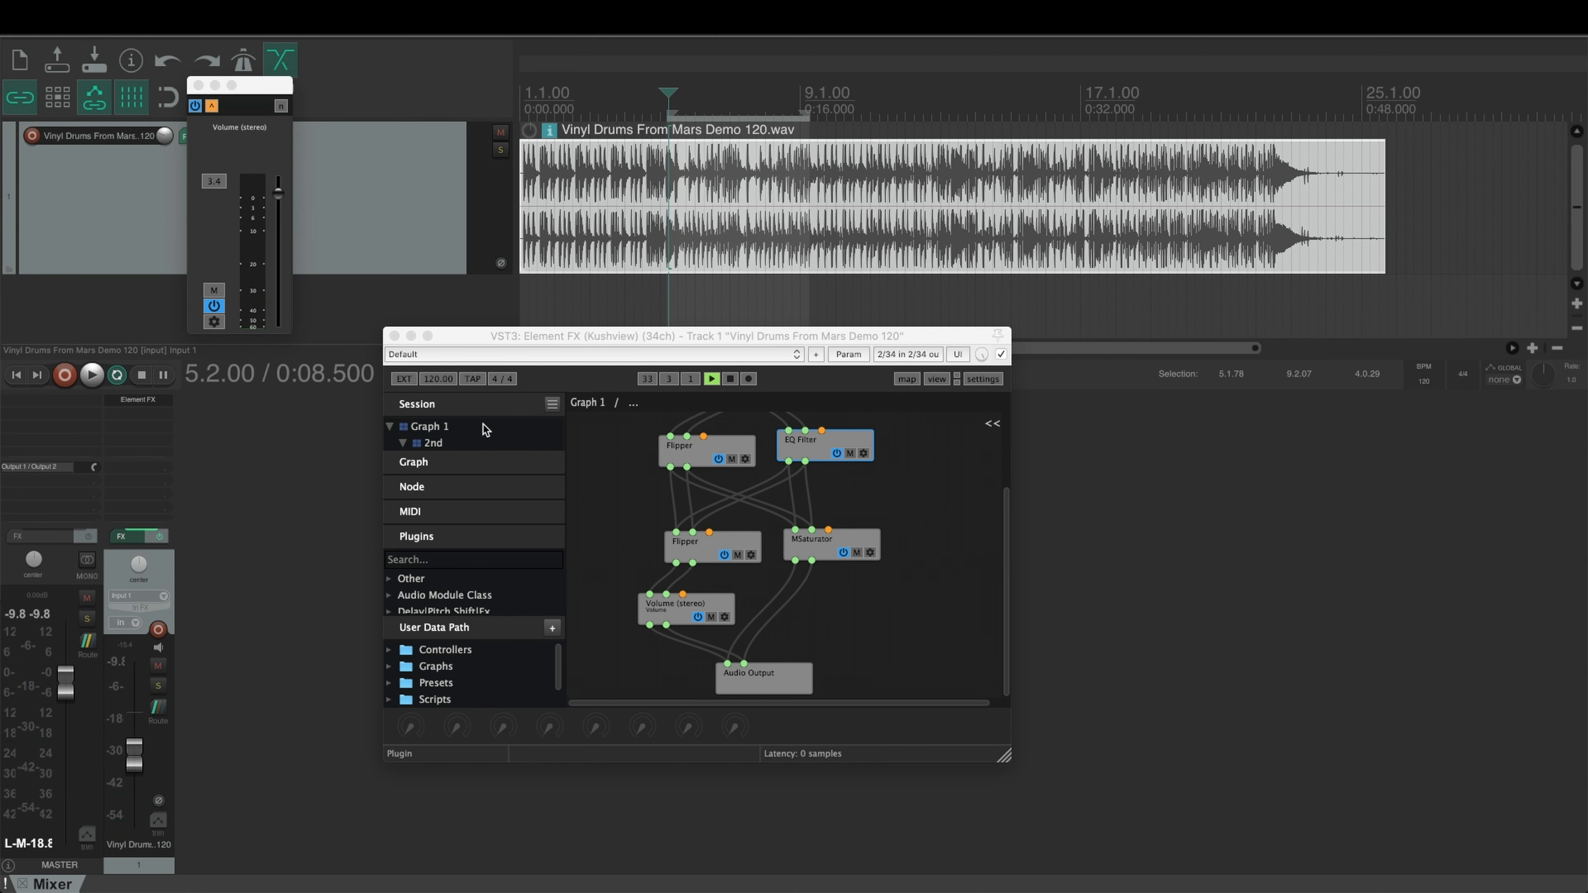
- With the loop playing, enable the 2nd graph's EQ Filter, set it to 1087.97 Hz cutoff and 8.90 dB gain, and close it
left_click(445, 443)
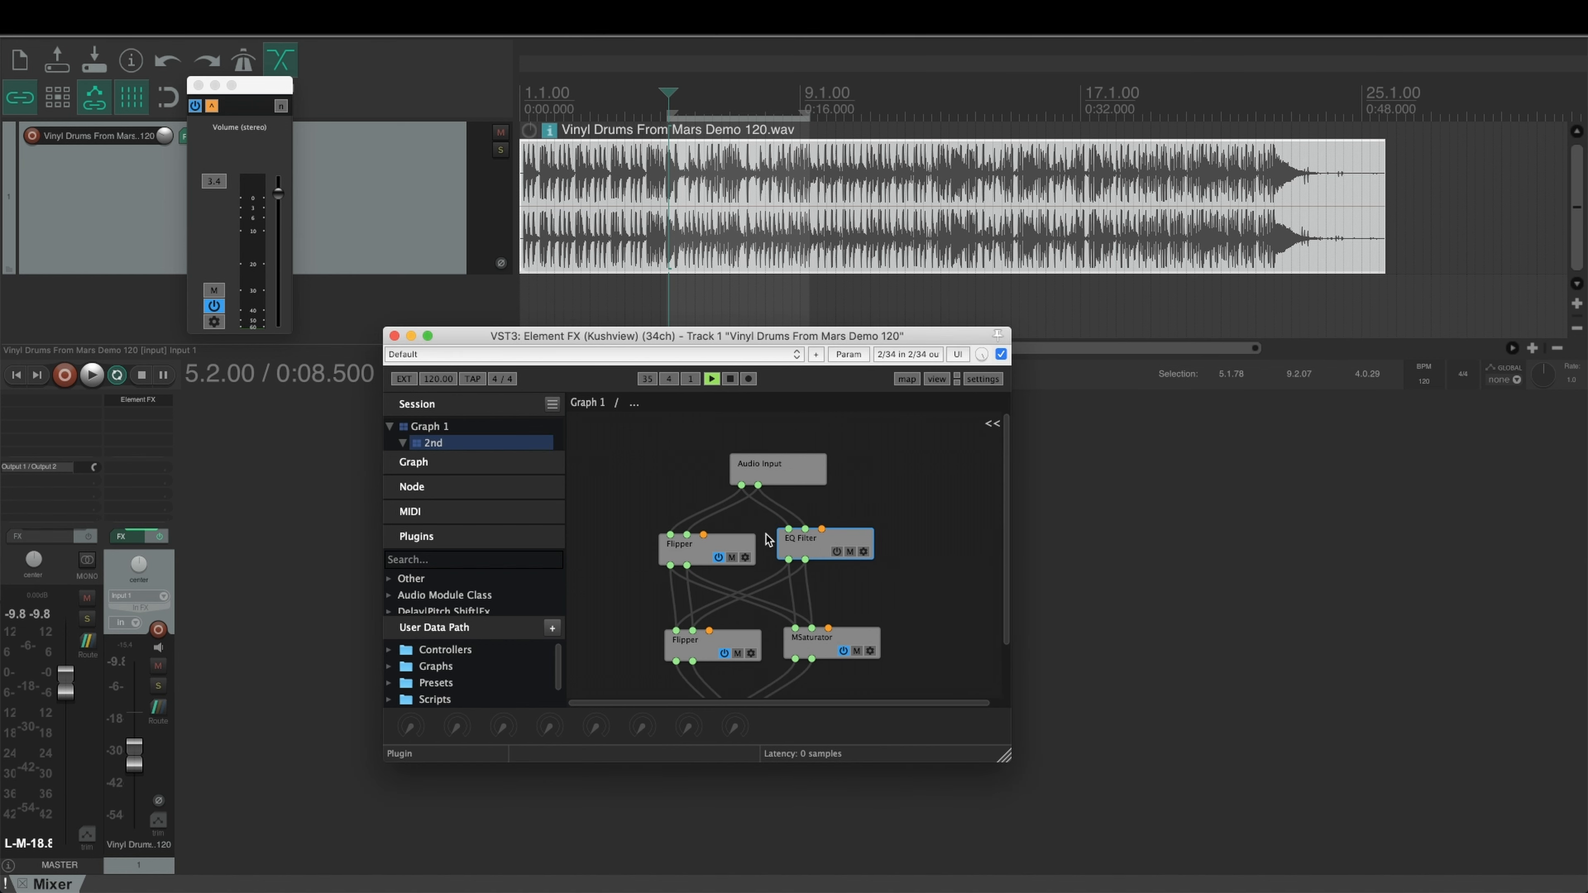
key("space")
double_click(802, 544)
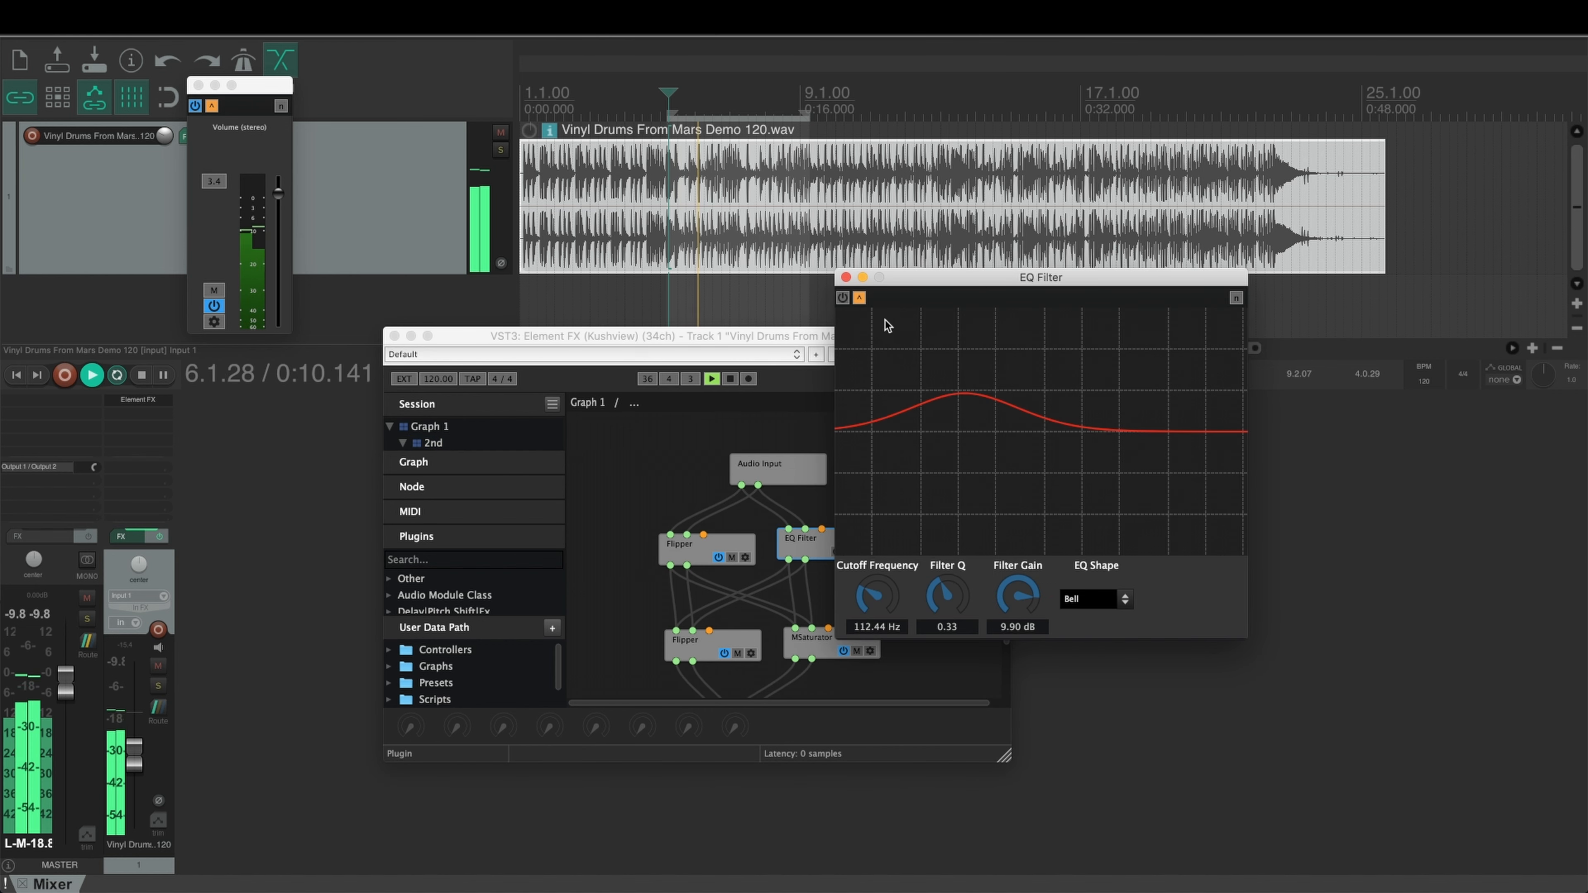
left_click_drag(1016, 601, 1020, 599)
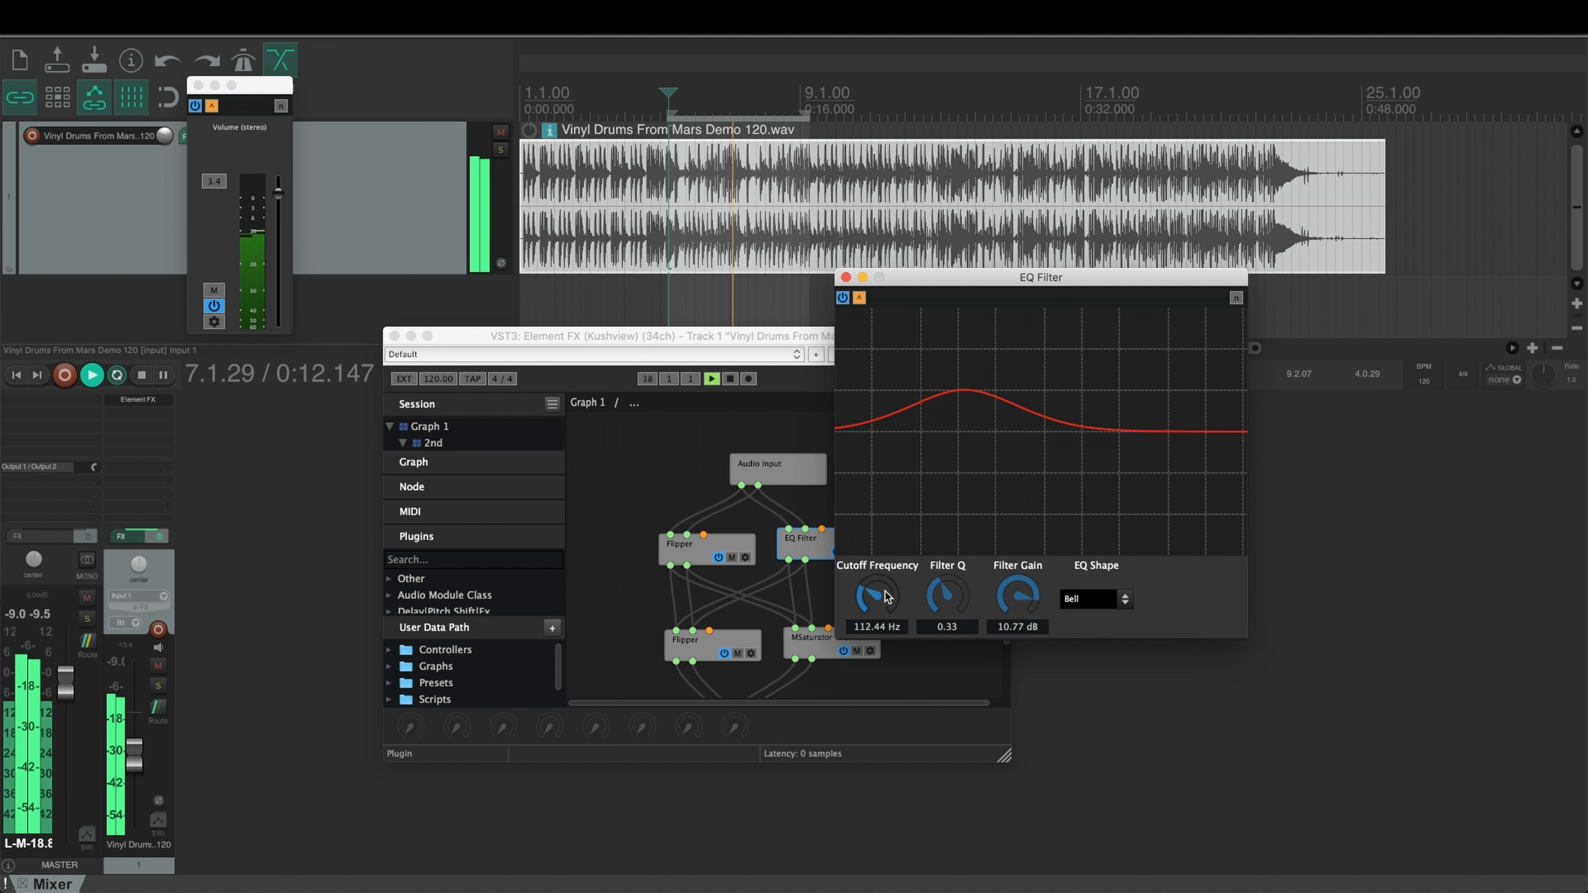
left_click_drag(883, 598, 906, 571)
left_click_drag(1024, 600, 1027, 605)
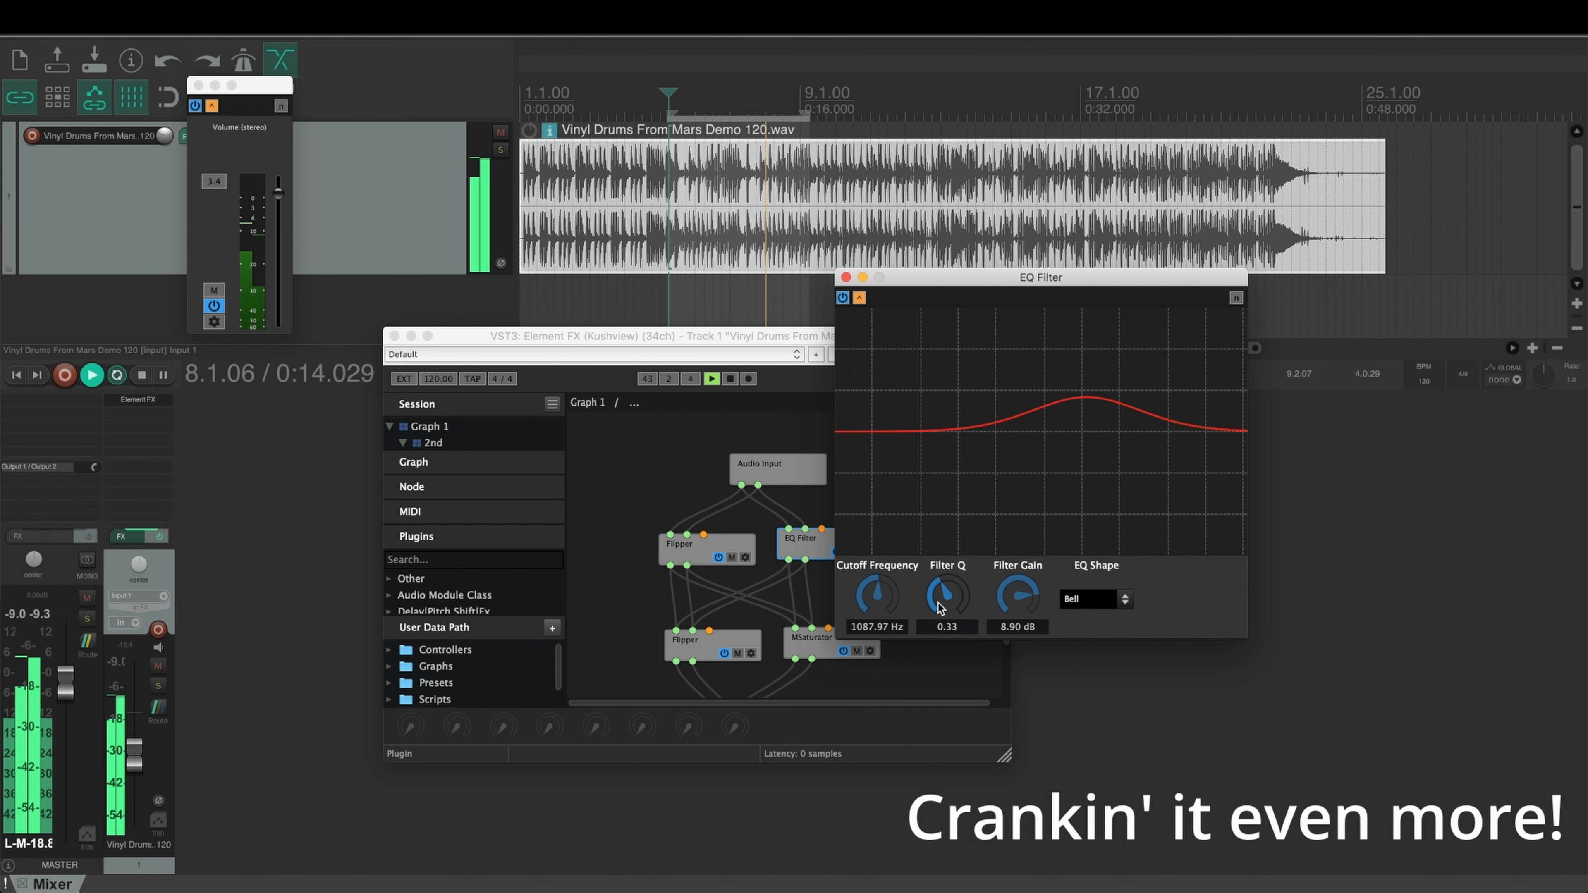
left_click(845, 278)
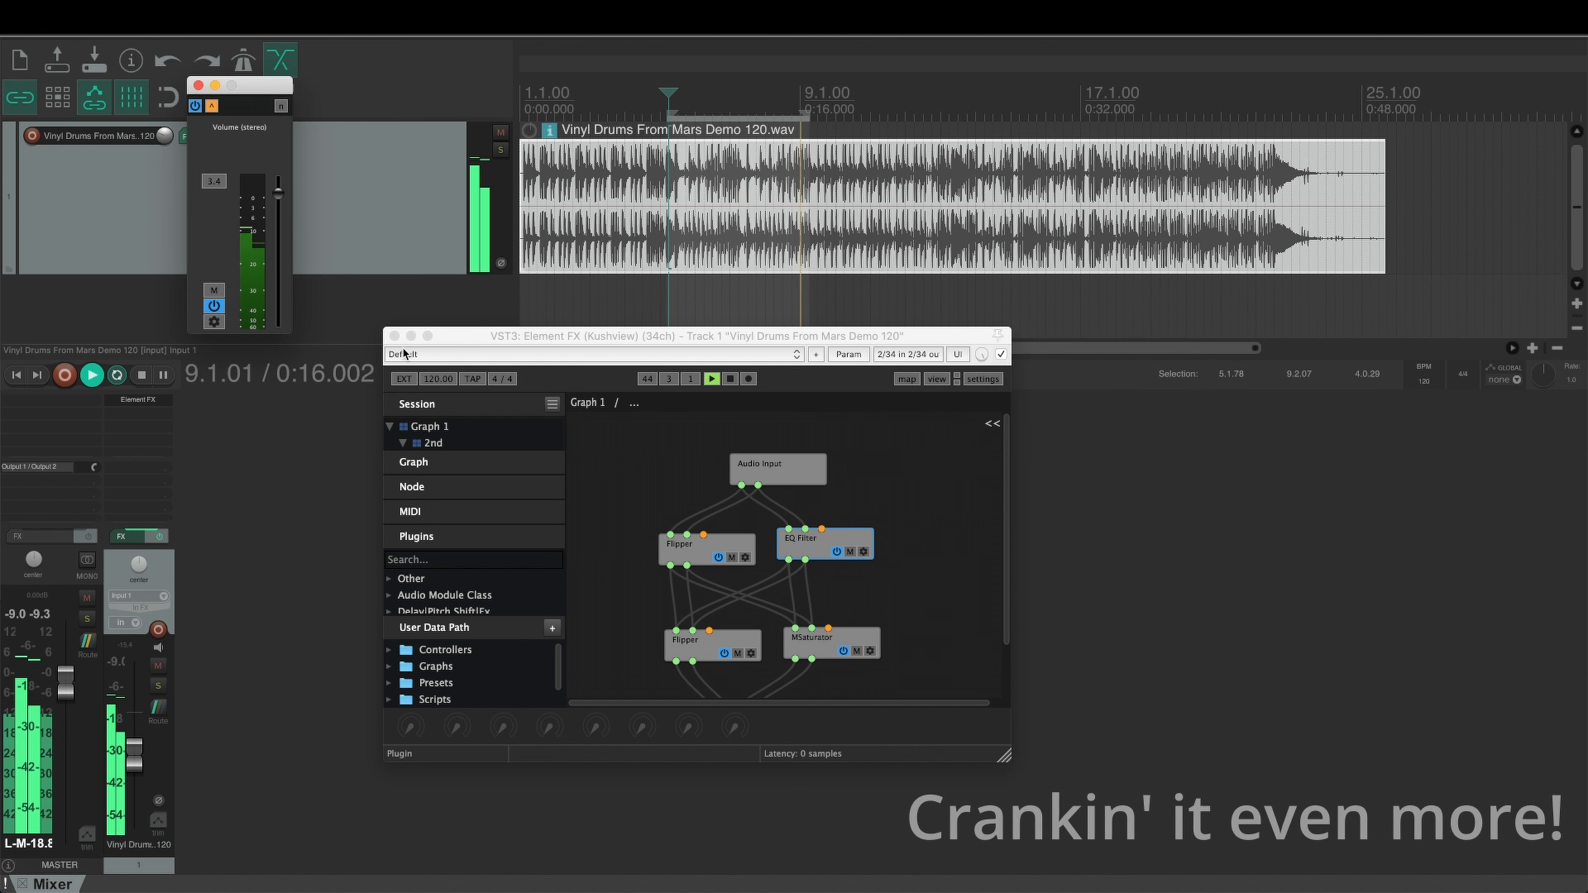
- Close the Element FX window and repeatedly bypass and re-enable the plugin to compare the processed and dry drums
left_click(394, 337)
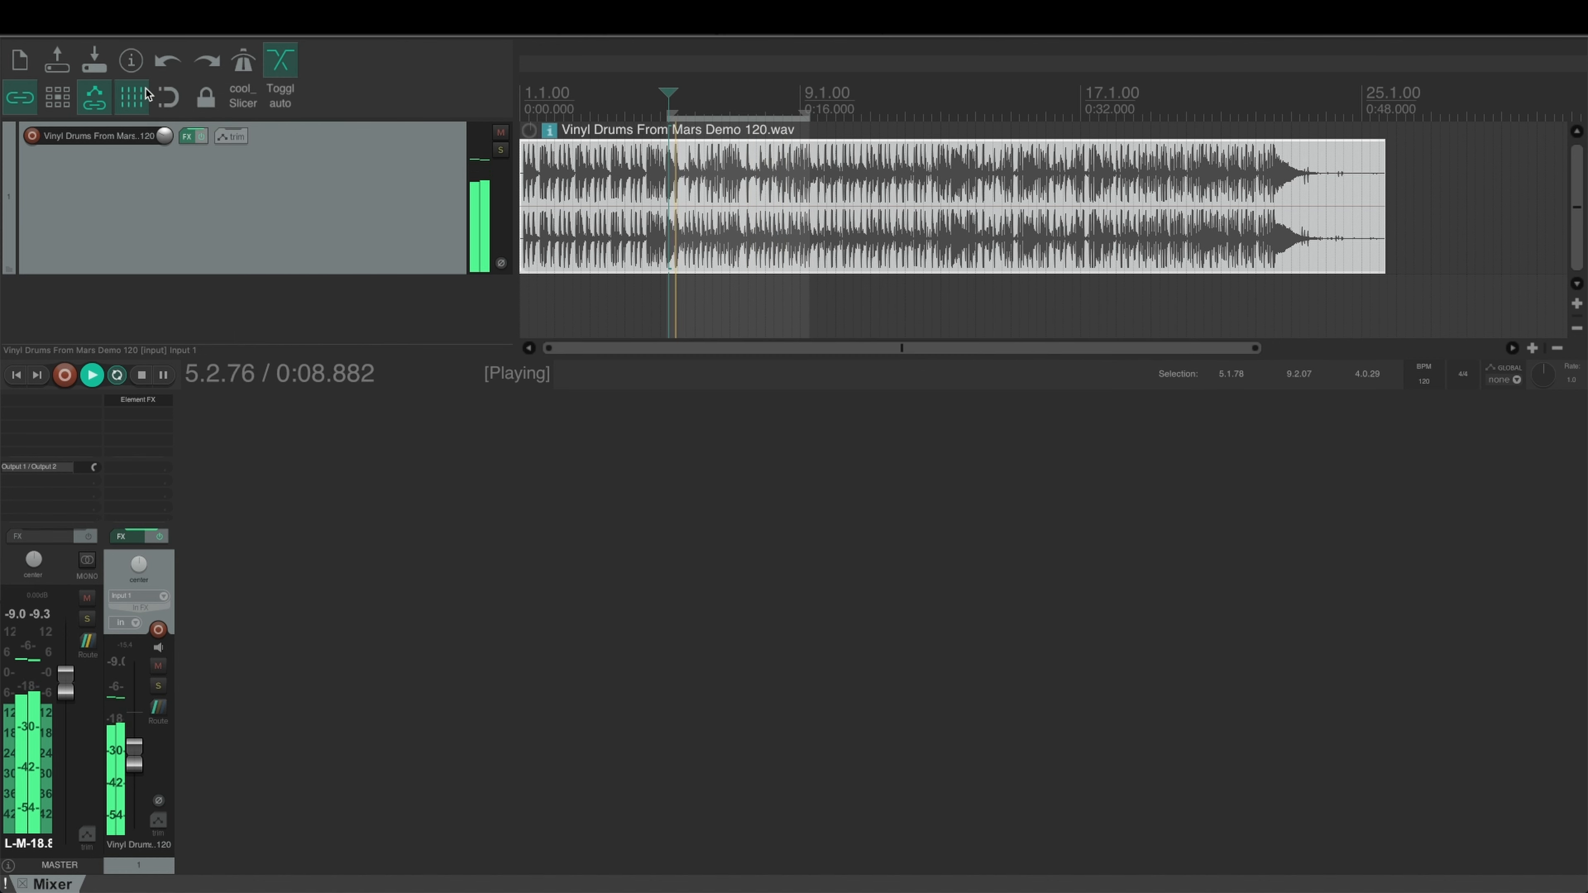
left_click(137, 400, "ctrl")
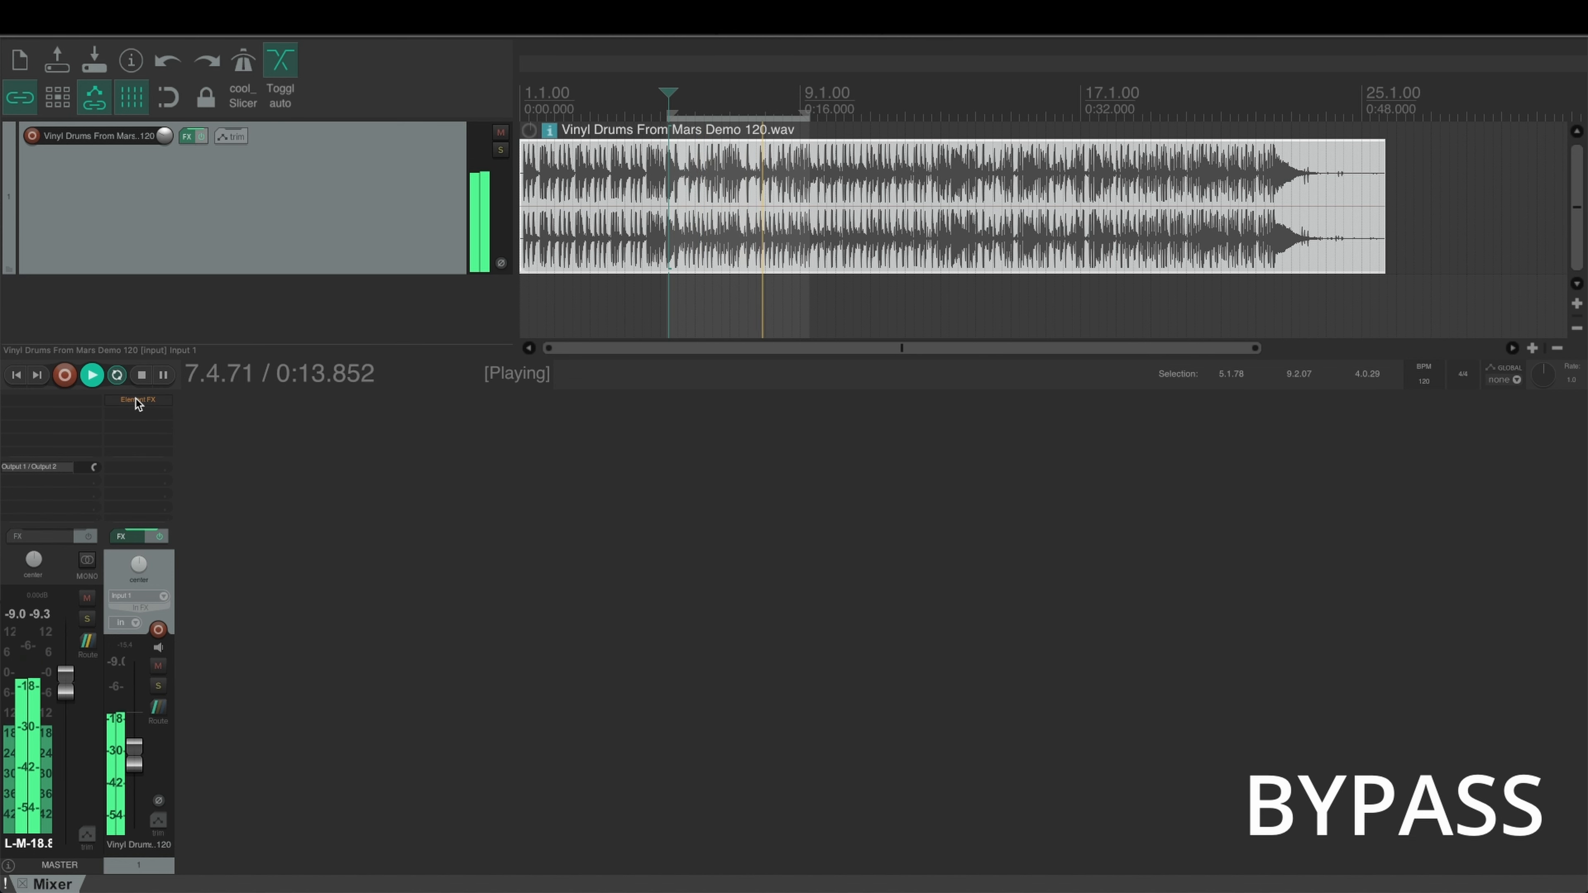
left_click(136, 400, "ctrl")
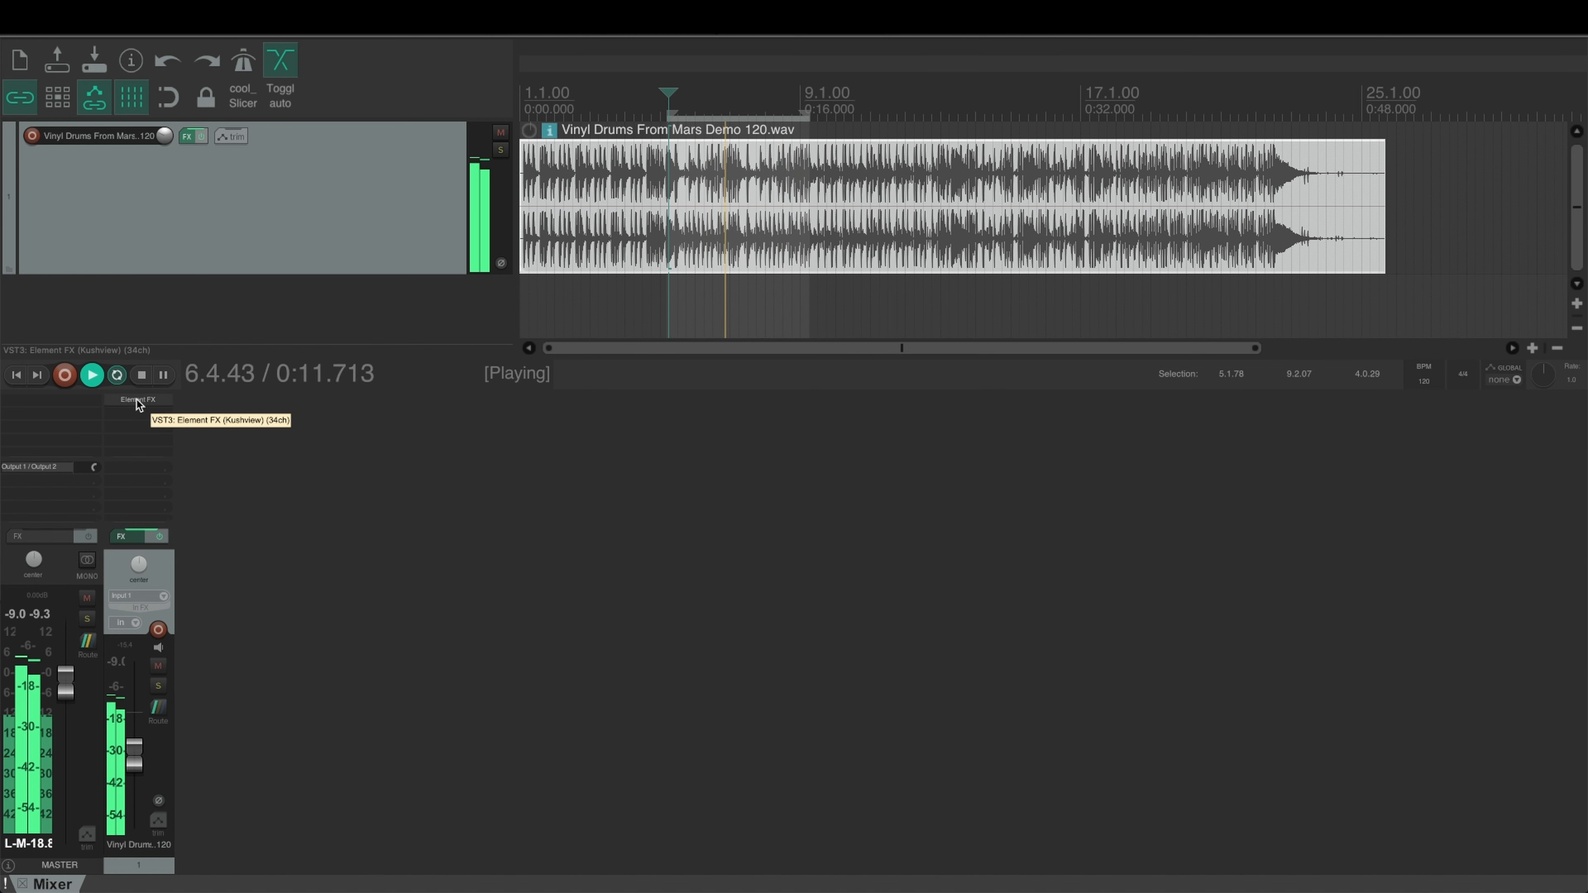
left_click(137, 400, "ctrl")
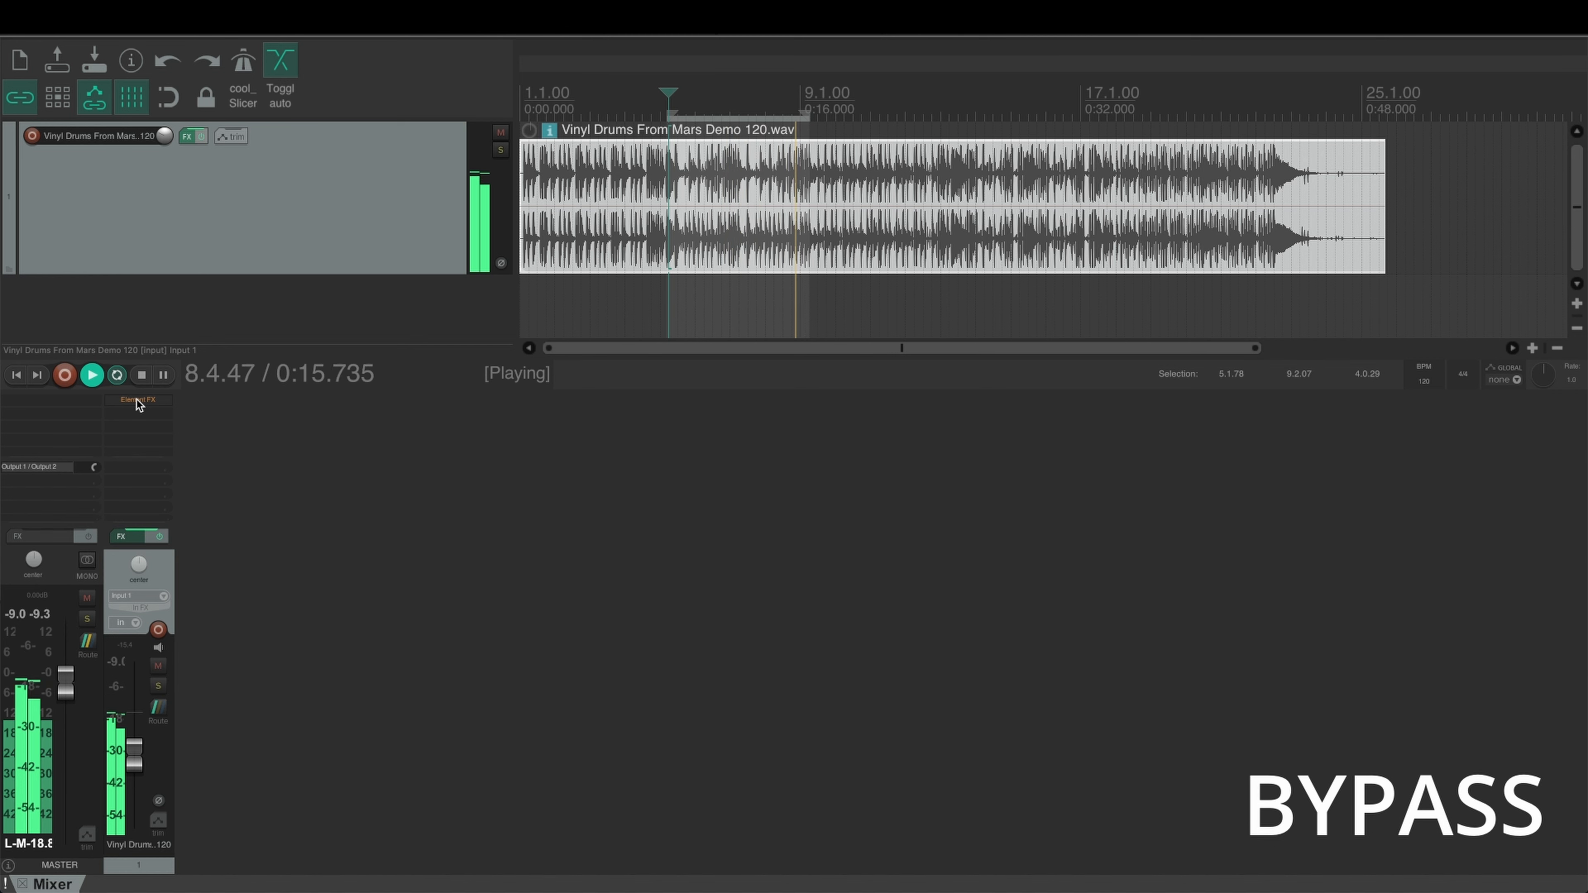
left_click(137, 400, "shift")
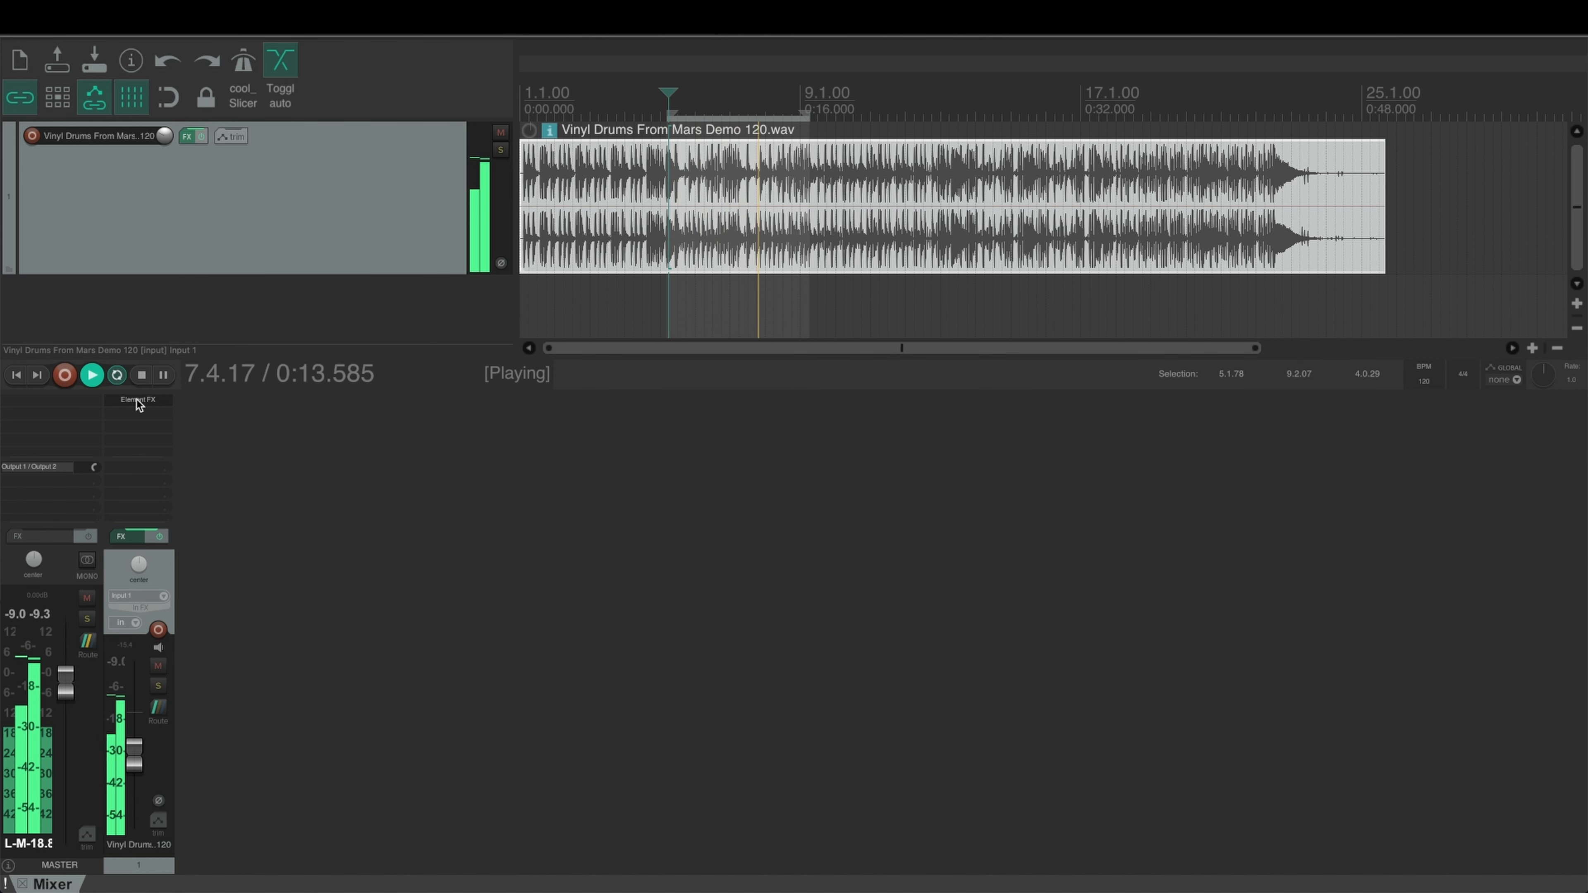
- Bypass and re-enable Element FX on the drum track to compare the sound, and stop playback
left_click(137, 400, "shift")
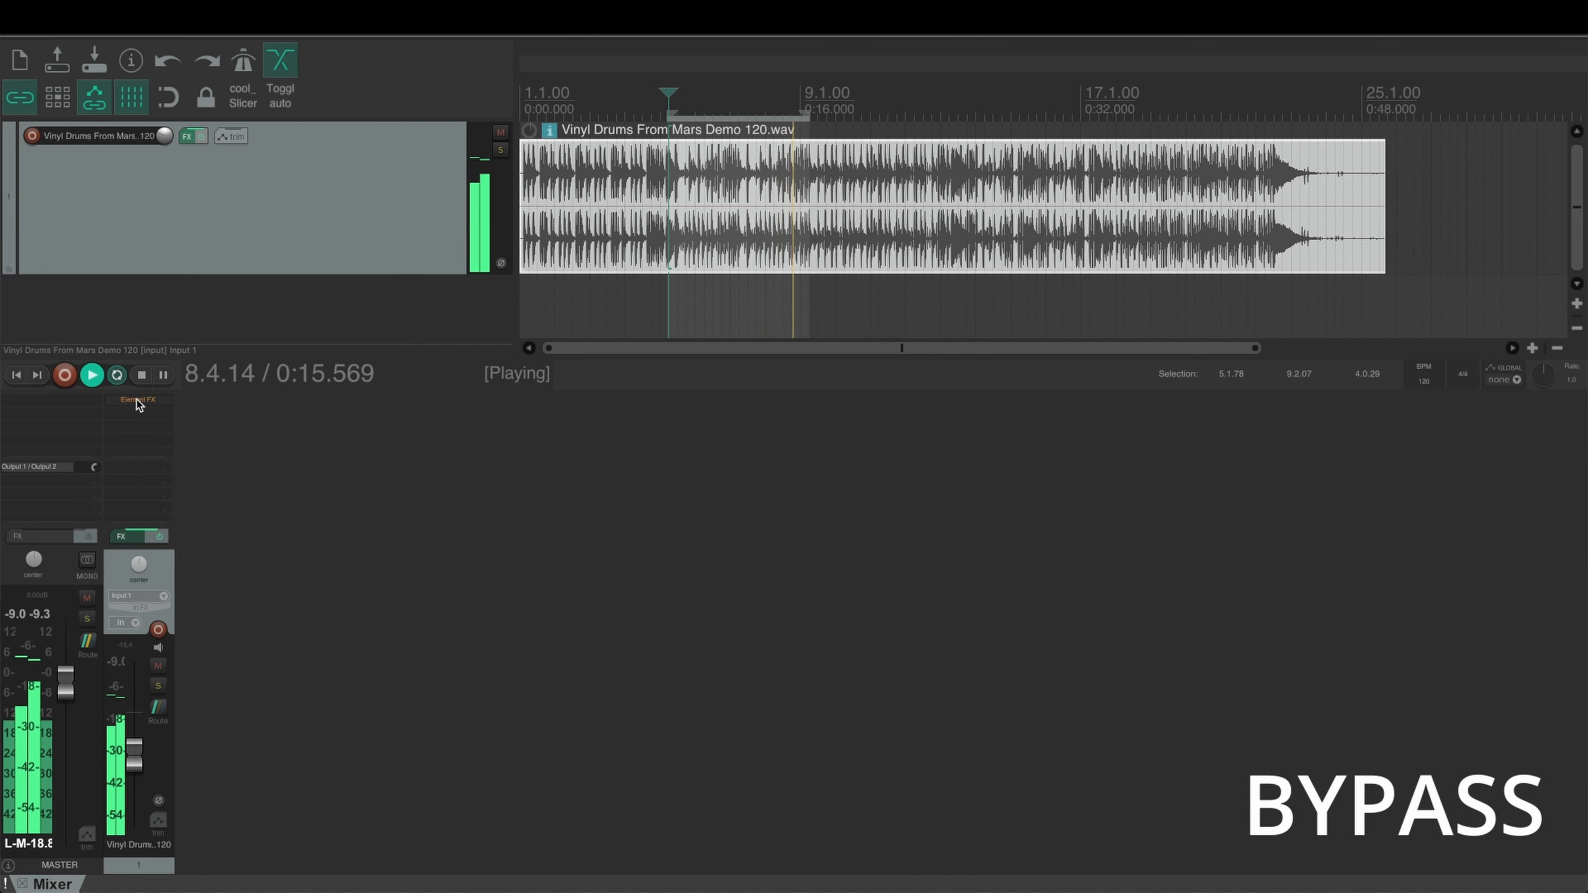
key("space")
left_click(137, 400, "shift")
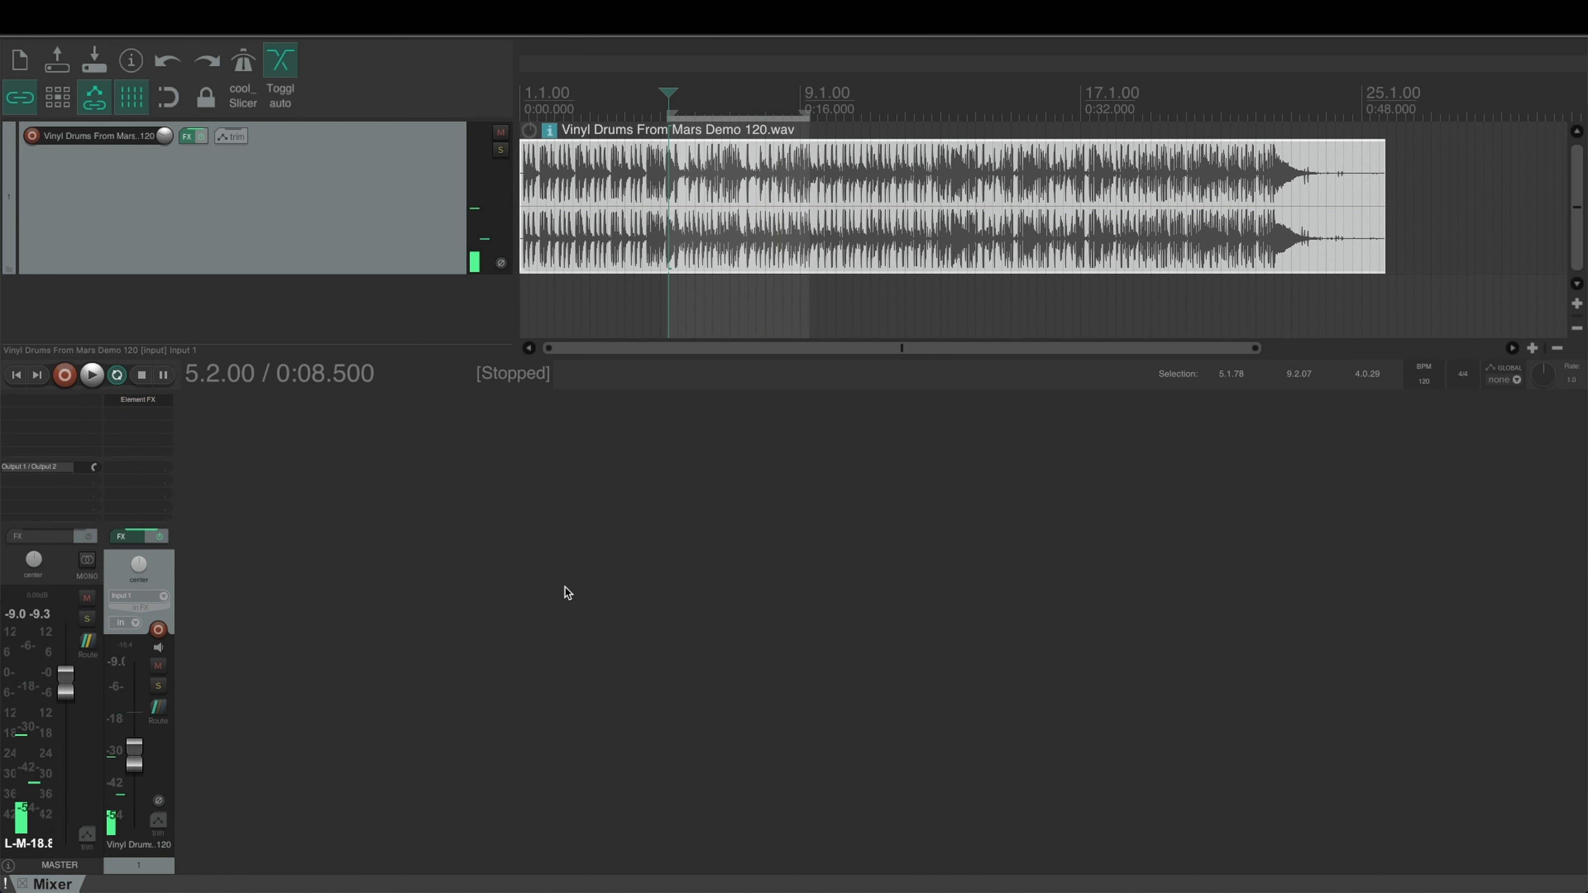
- Reopen Element FX and move Graph 1's Audio Input node up and its Audio Output node down to make room
left_click(140, 402)
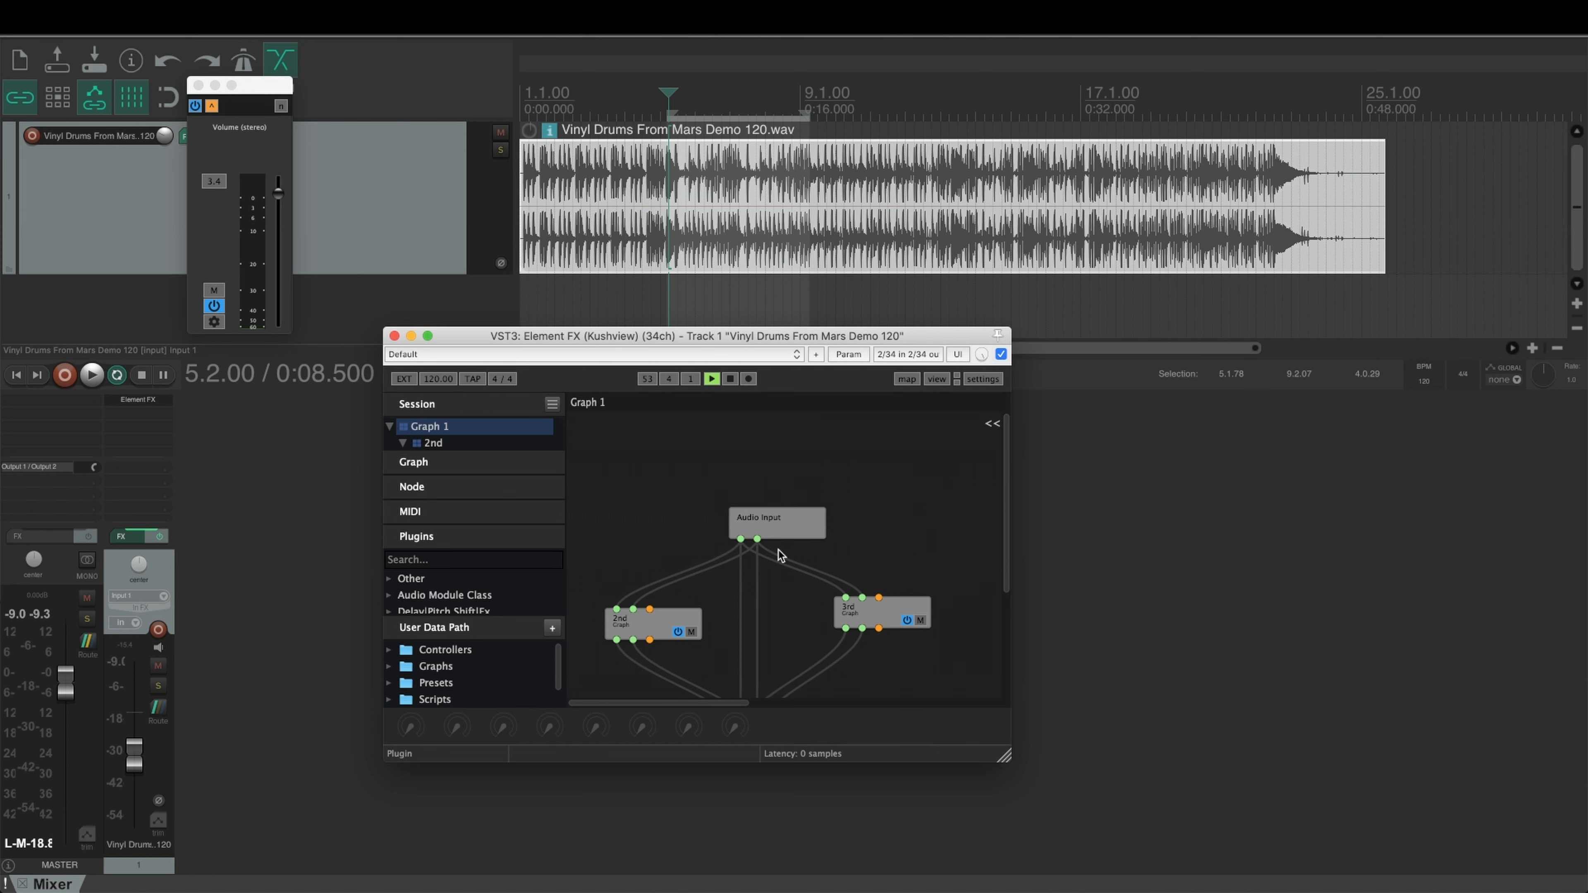
left_click_drag(764, 519, 767, 492)
scroll(994, 522, "down", 5)
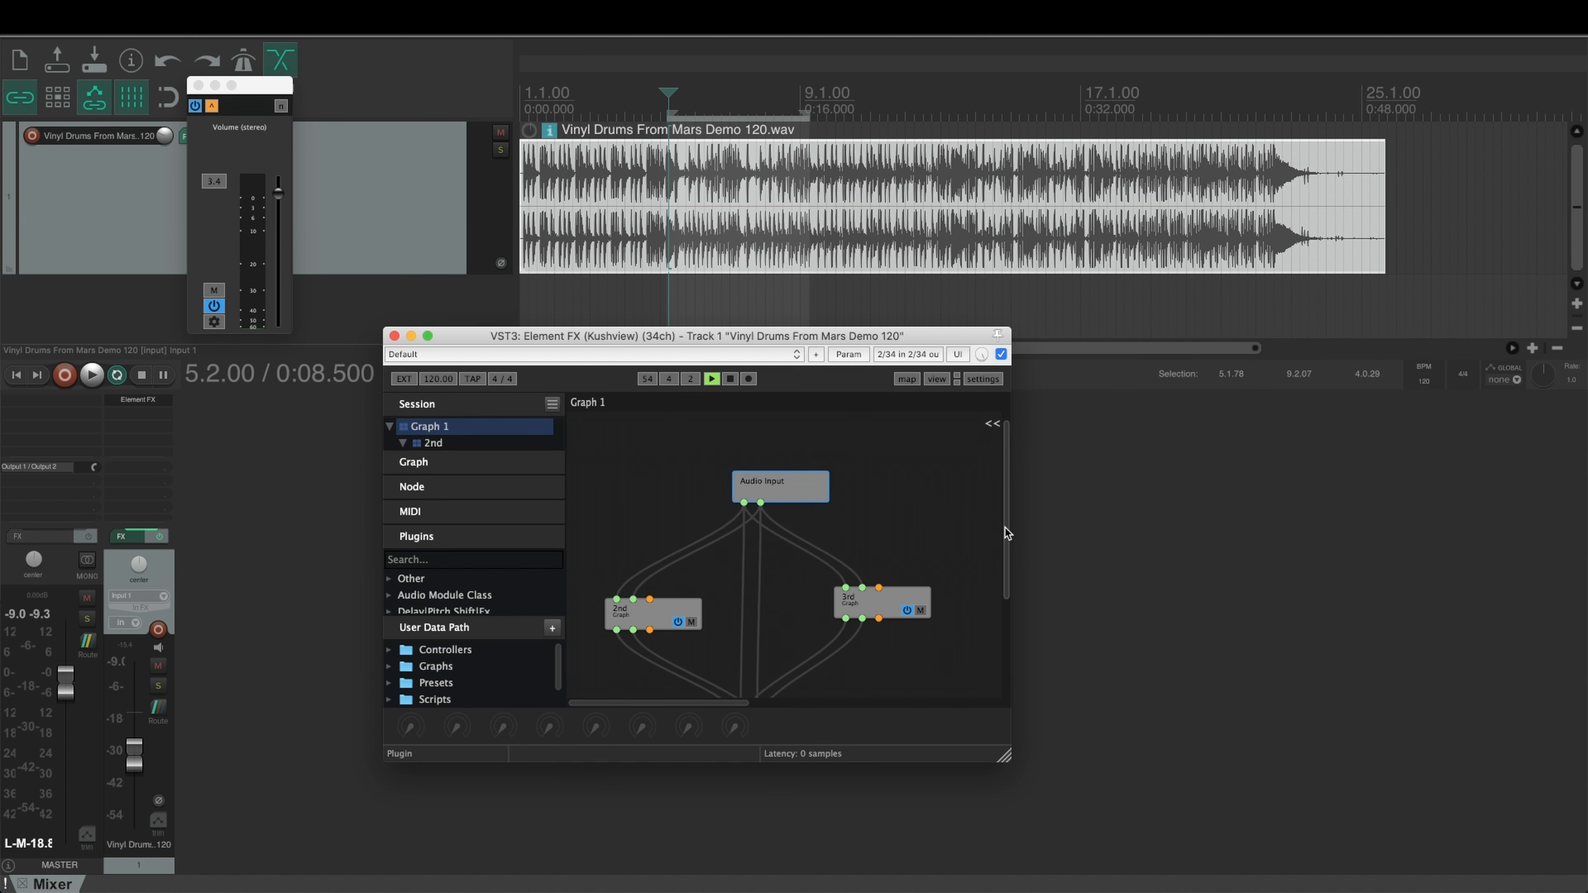
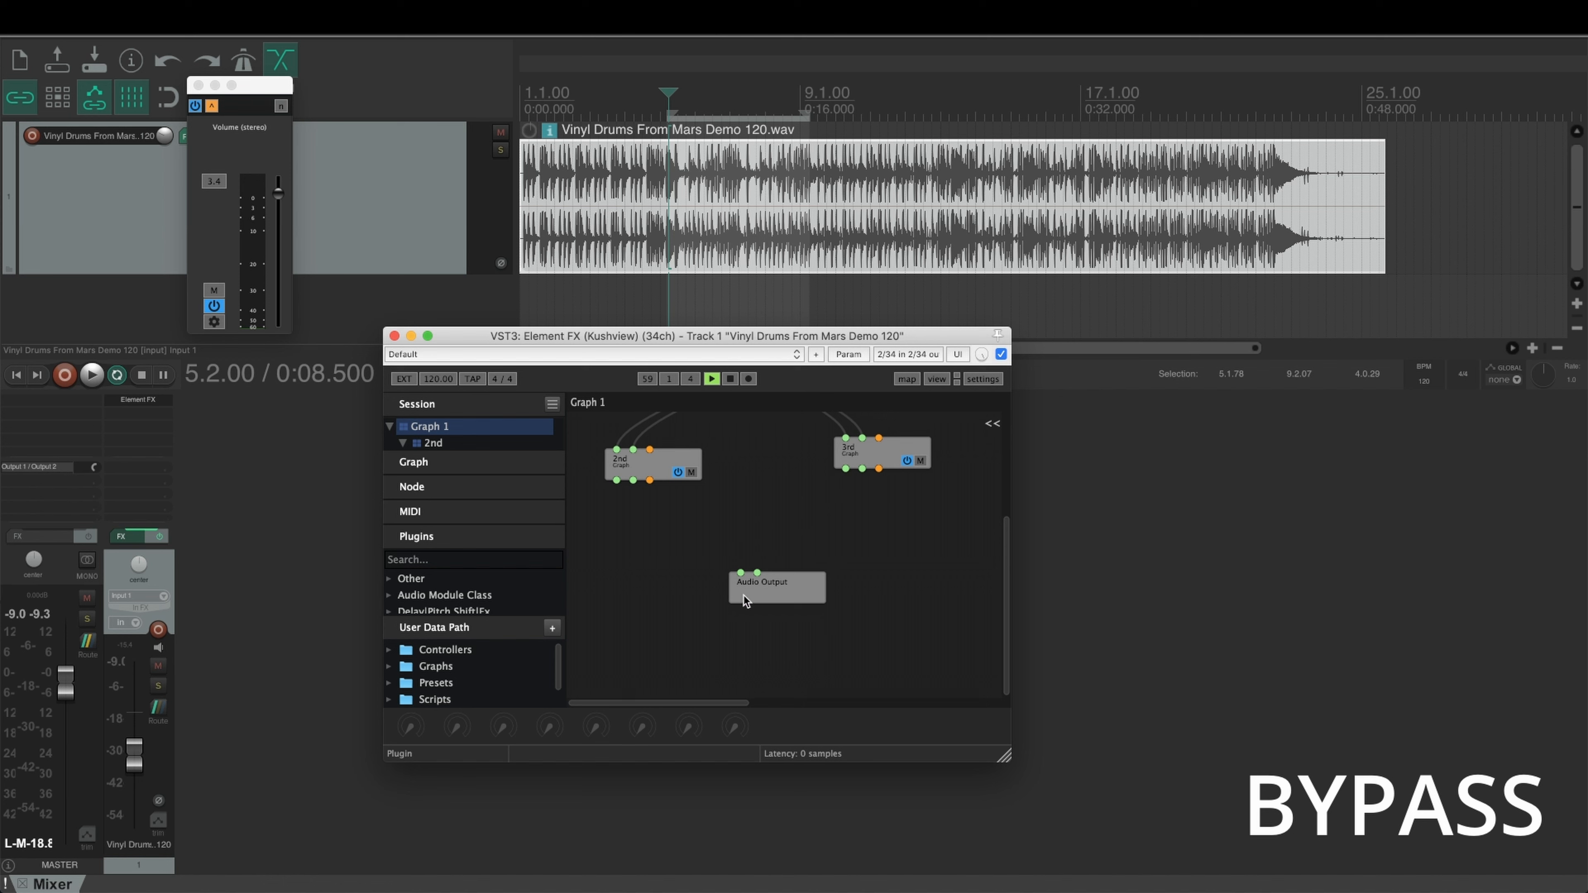
left_click_drag(744, 600, 740, 617)
- Add Element's Volume (stereo) plugin to Graph 1 and place its node just above Audio Output
right_click(735, 548)
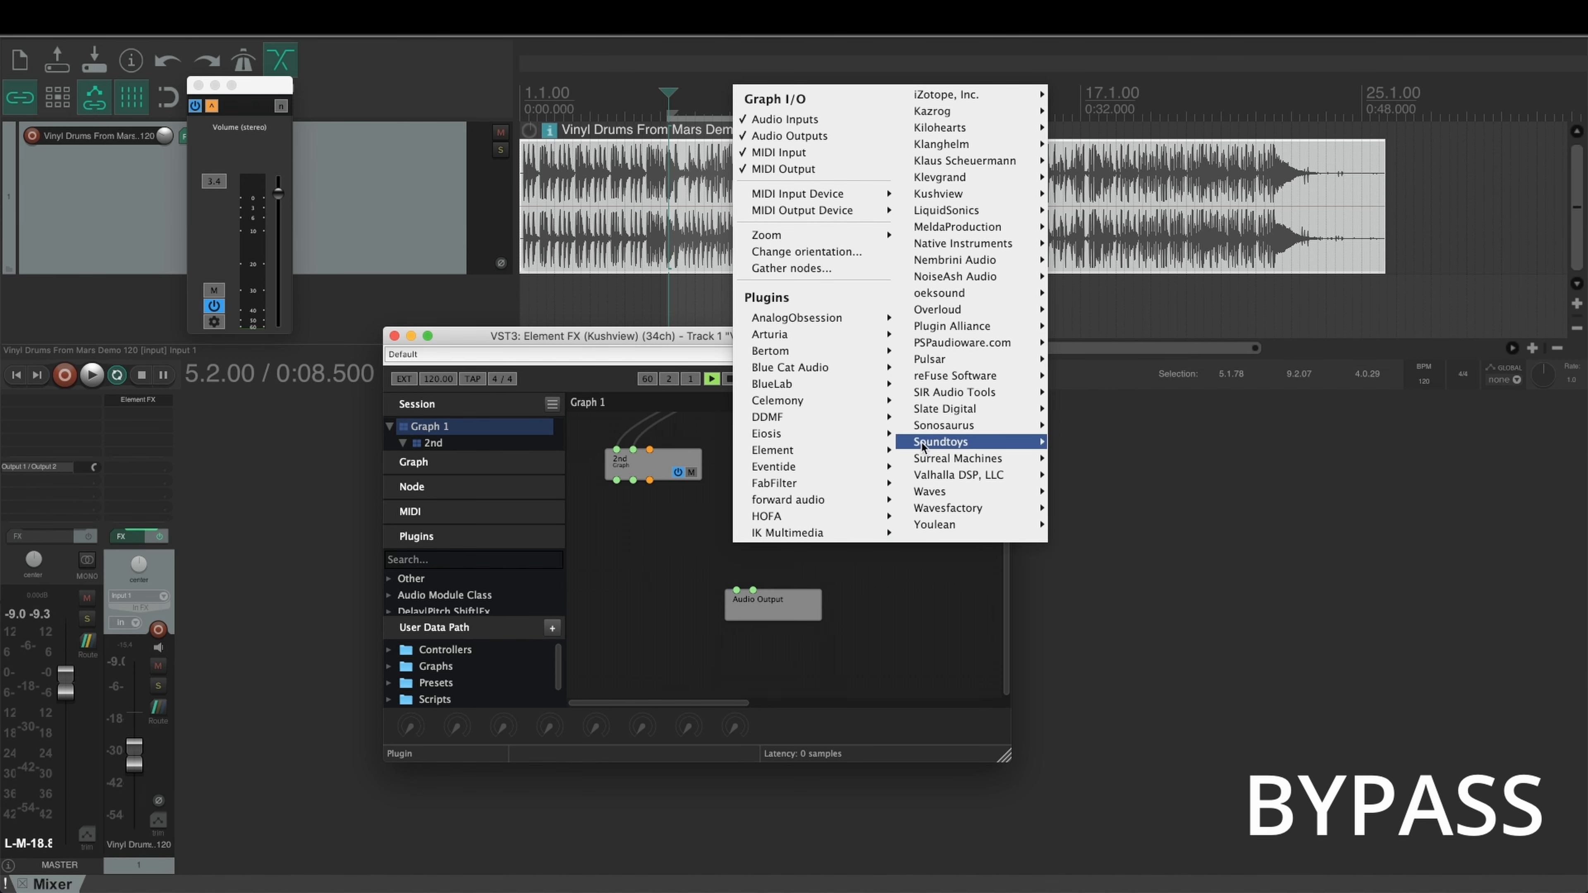
mouse_move(790, 452)
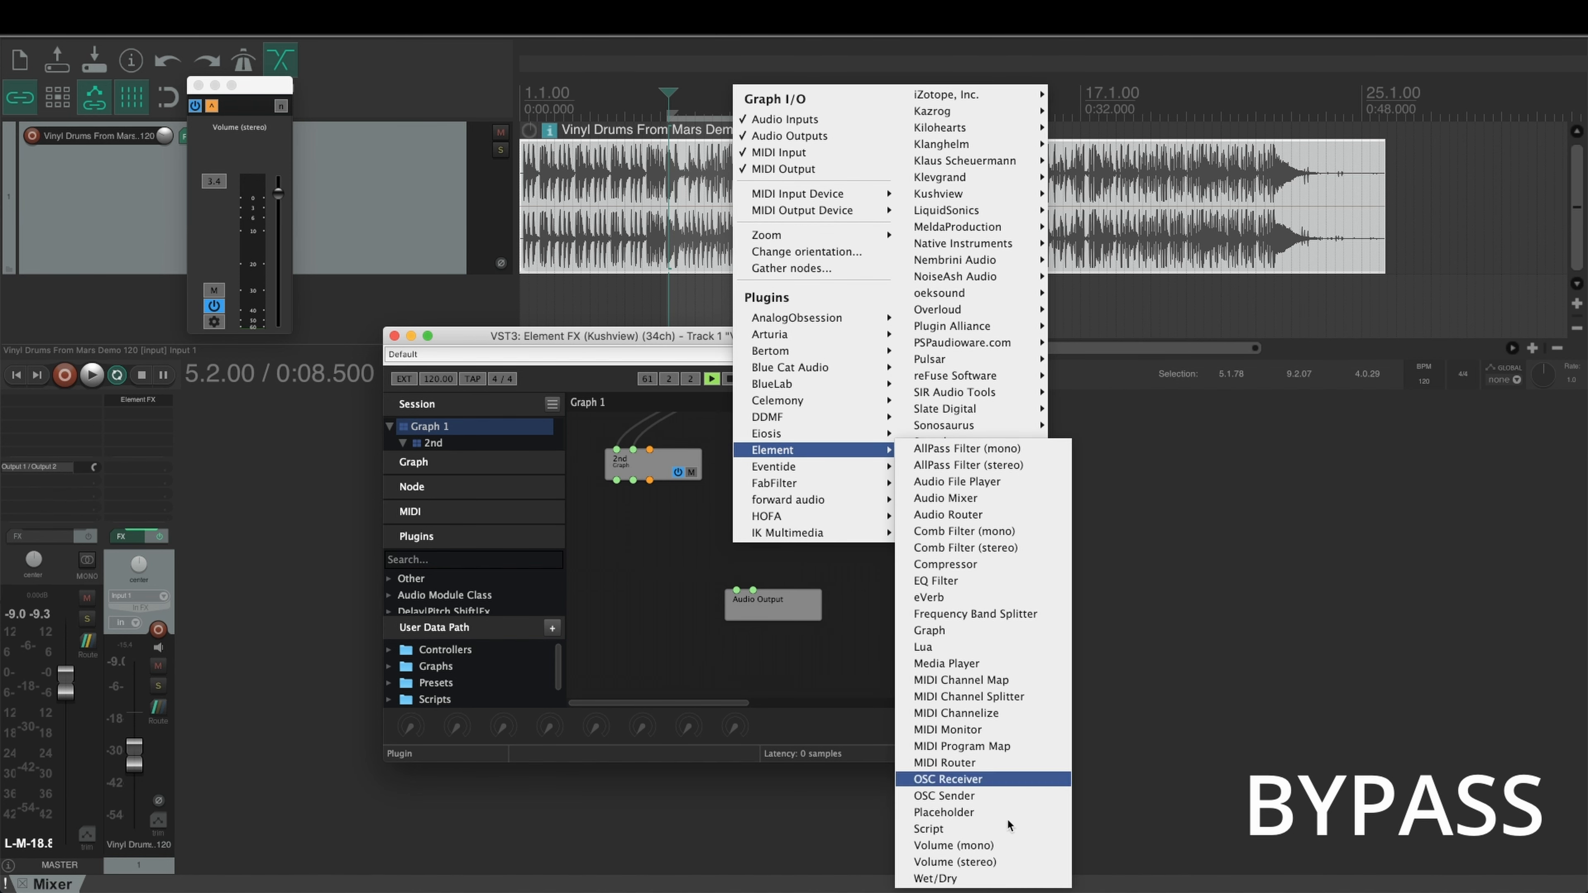
left_click(991, 862)
scroll(795, 519, "up", 3)
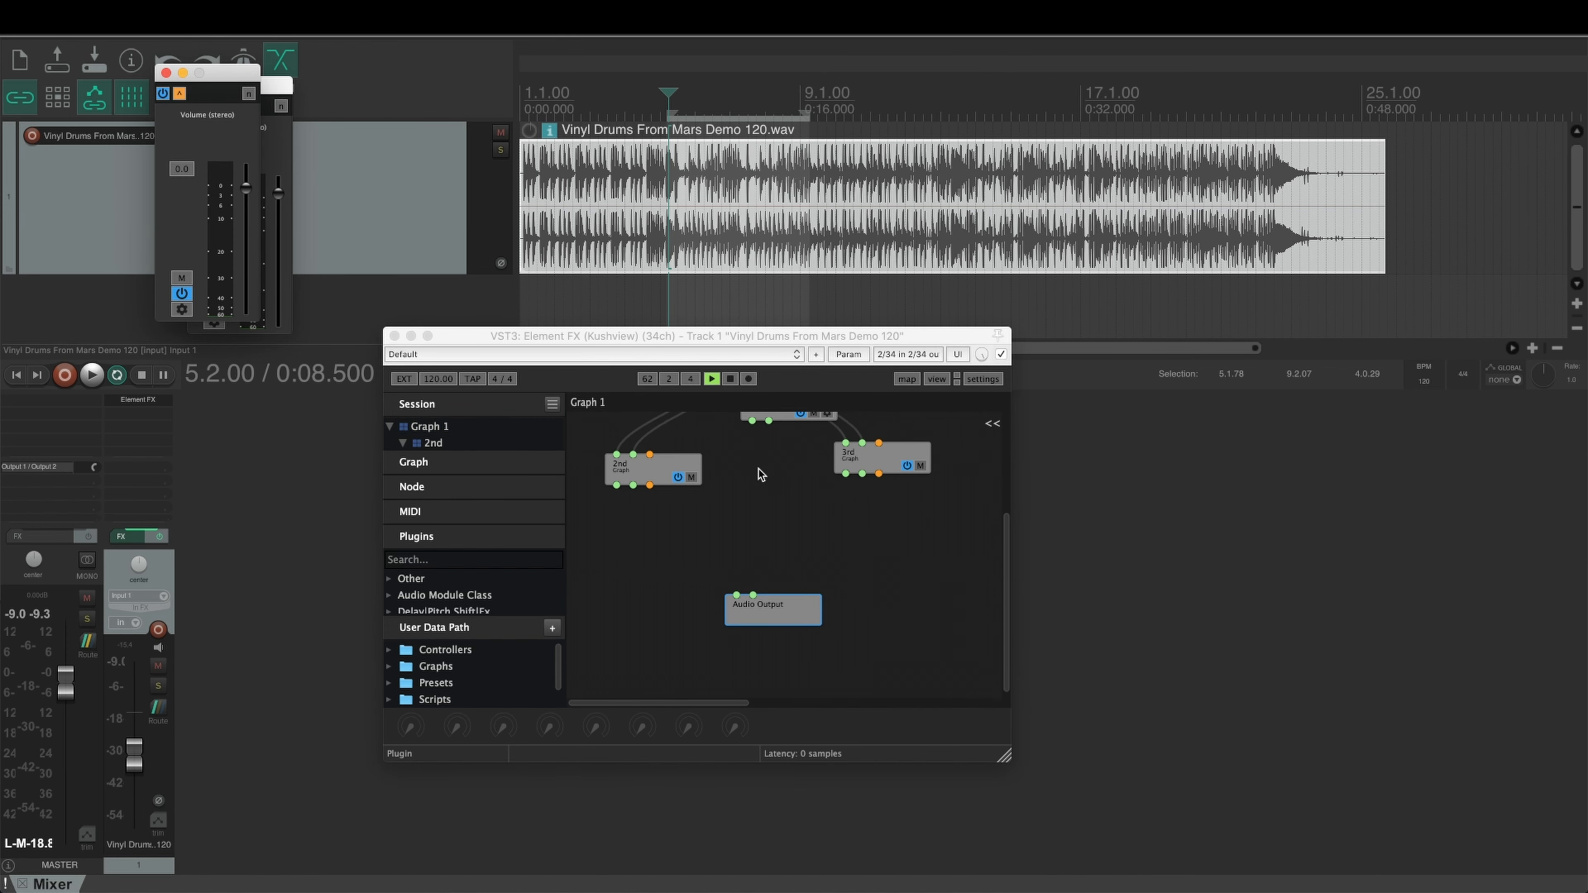
left_click_drag(779, 488, 764, 628)
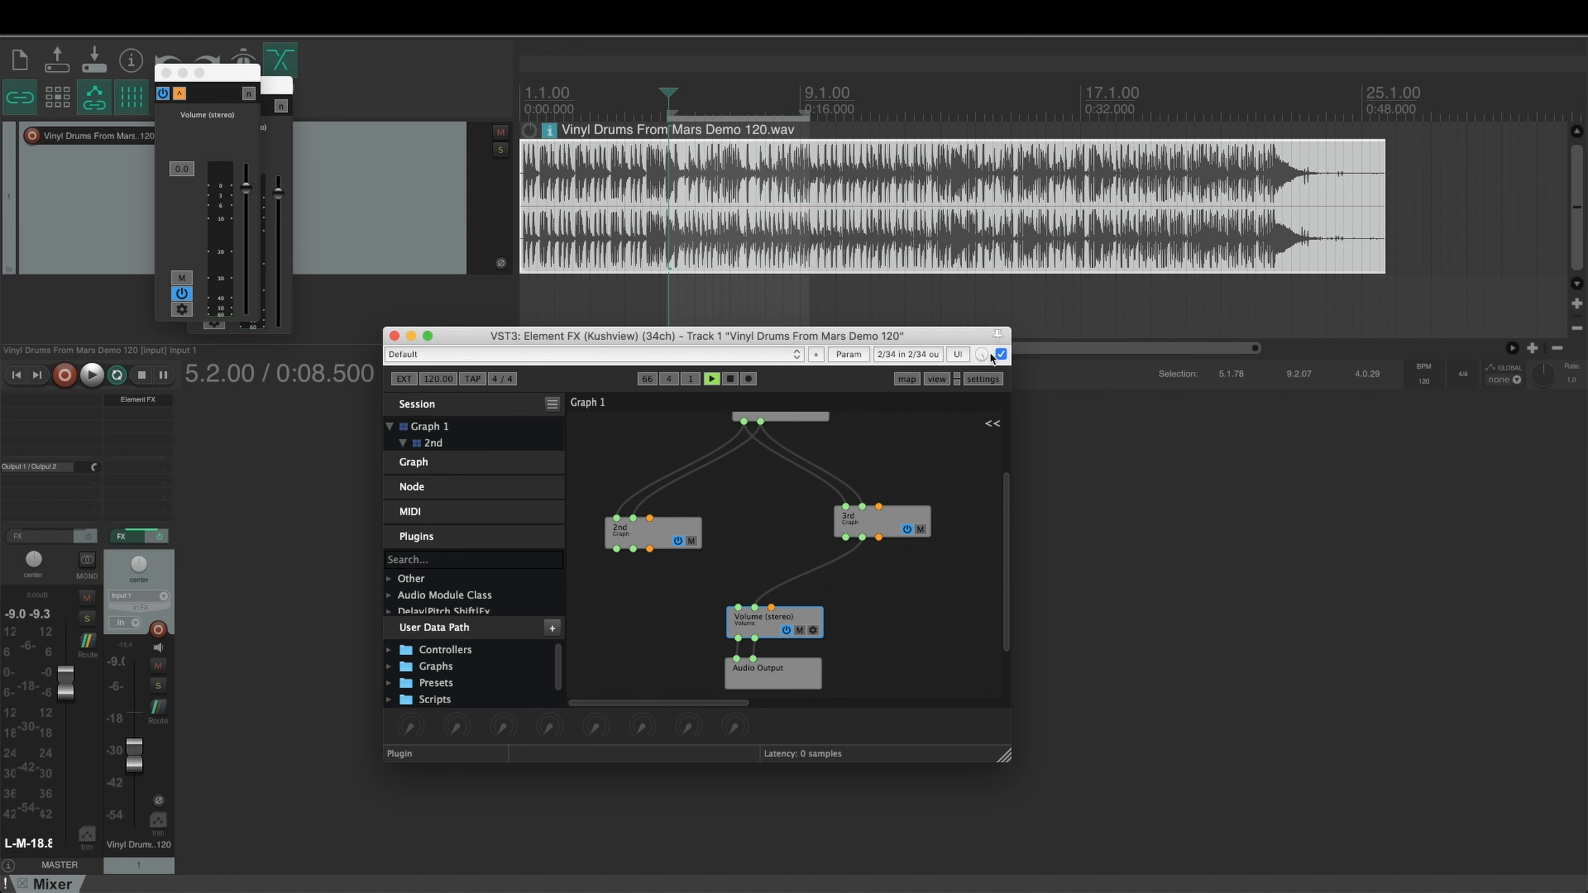
- Save the session and connect the dry input and both harmonic graphs to the new Volume (stereo) node feeding Audio Output
left_click(987, 378)
left_click(868, 349)
left_click_drag(738, 607, 617, 550)
mouse_move(750, 599)
left_mouse_down()
mouse_move(743, 422)
mouse_move(778, 595)
mouse_move(755, 607)
left_mouse_up()
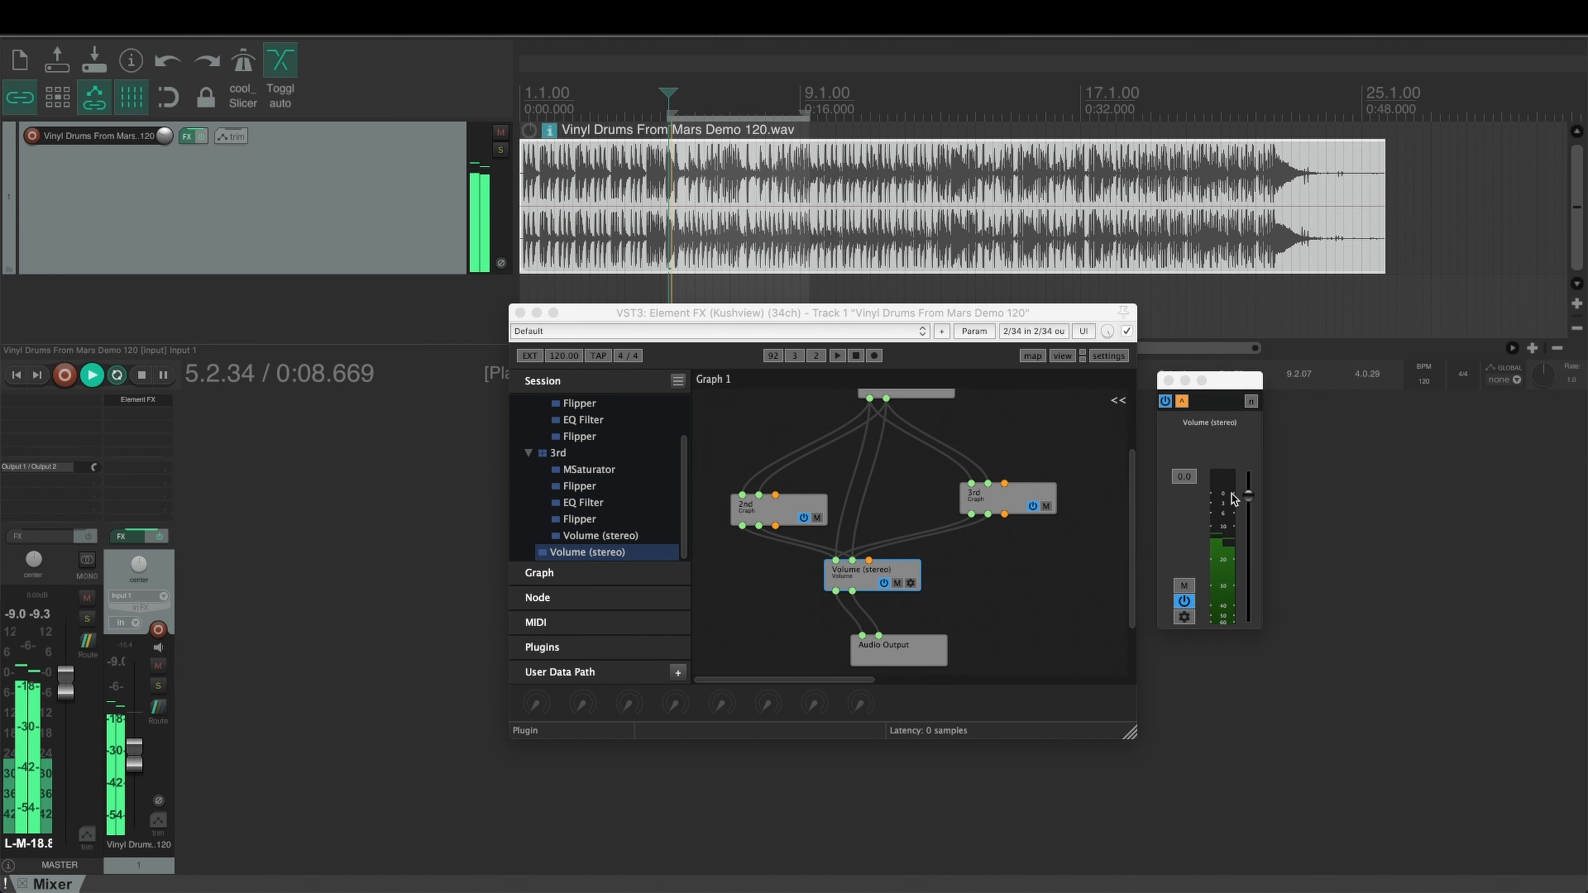
- With the loop playing, level-match the output Volume (stereo) against the bypassed drums and set its fader to -1.1
left_click_drag(1248, 494, 1247, 499)
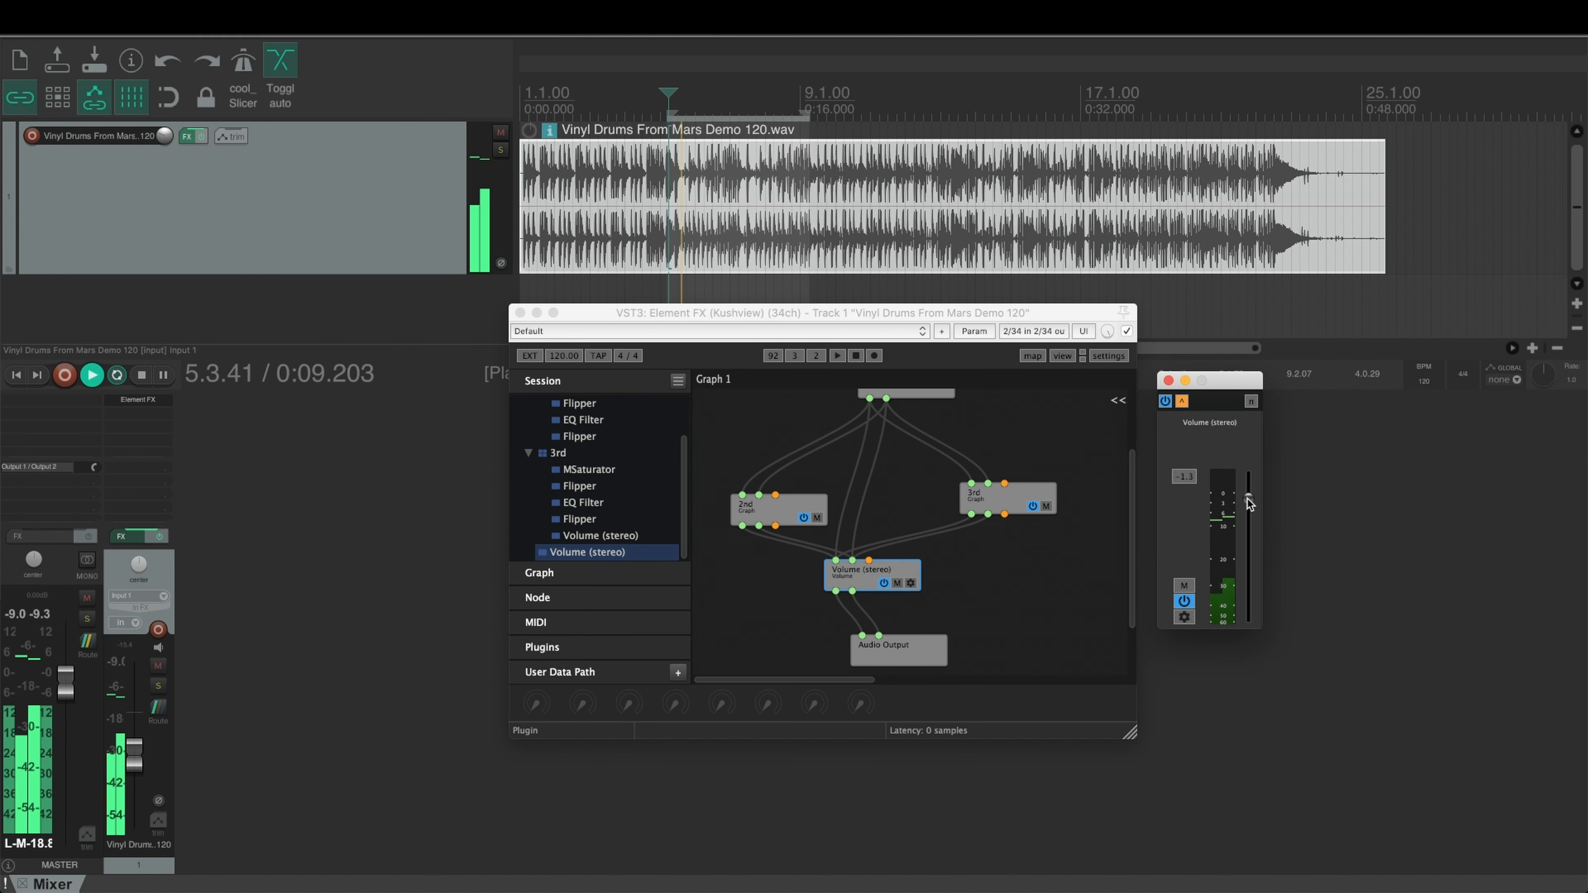
left_click(149, 402, "shift")
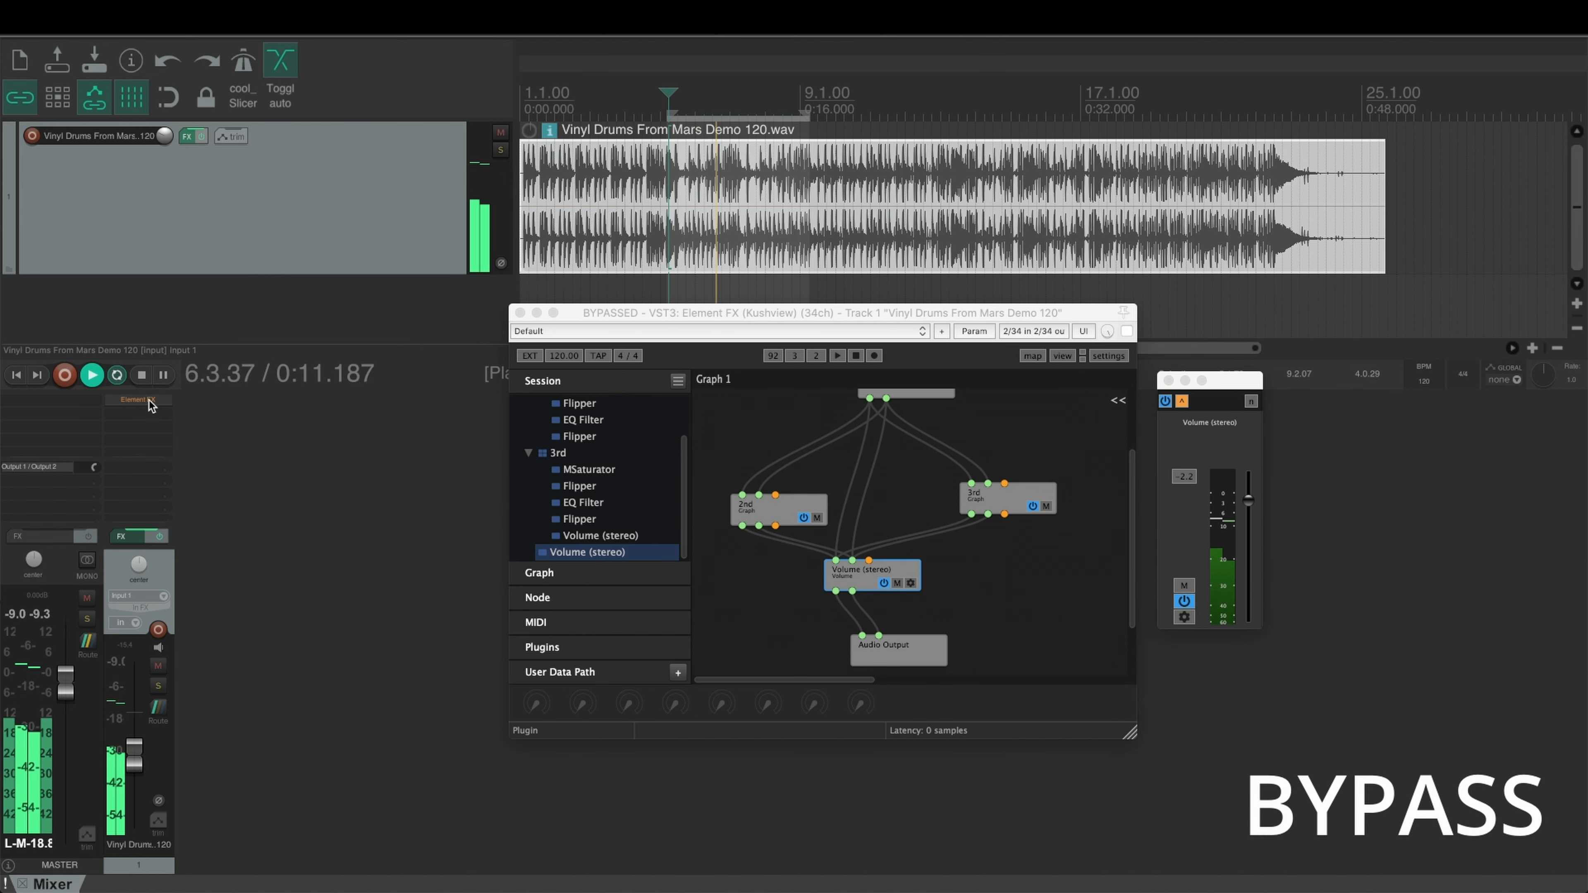
left_click(149, 401, "shift")
left_click(1250, 500)
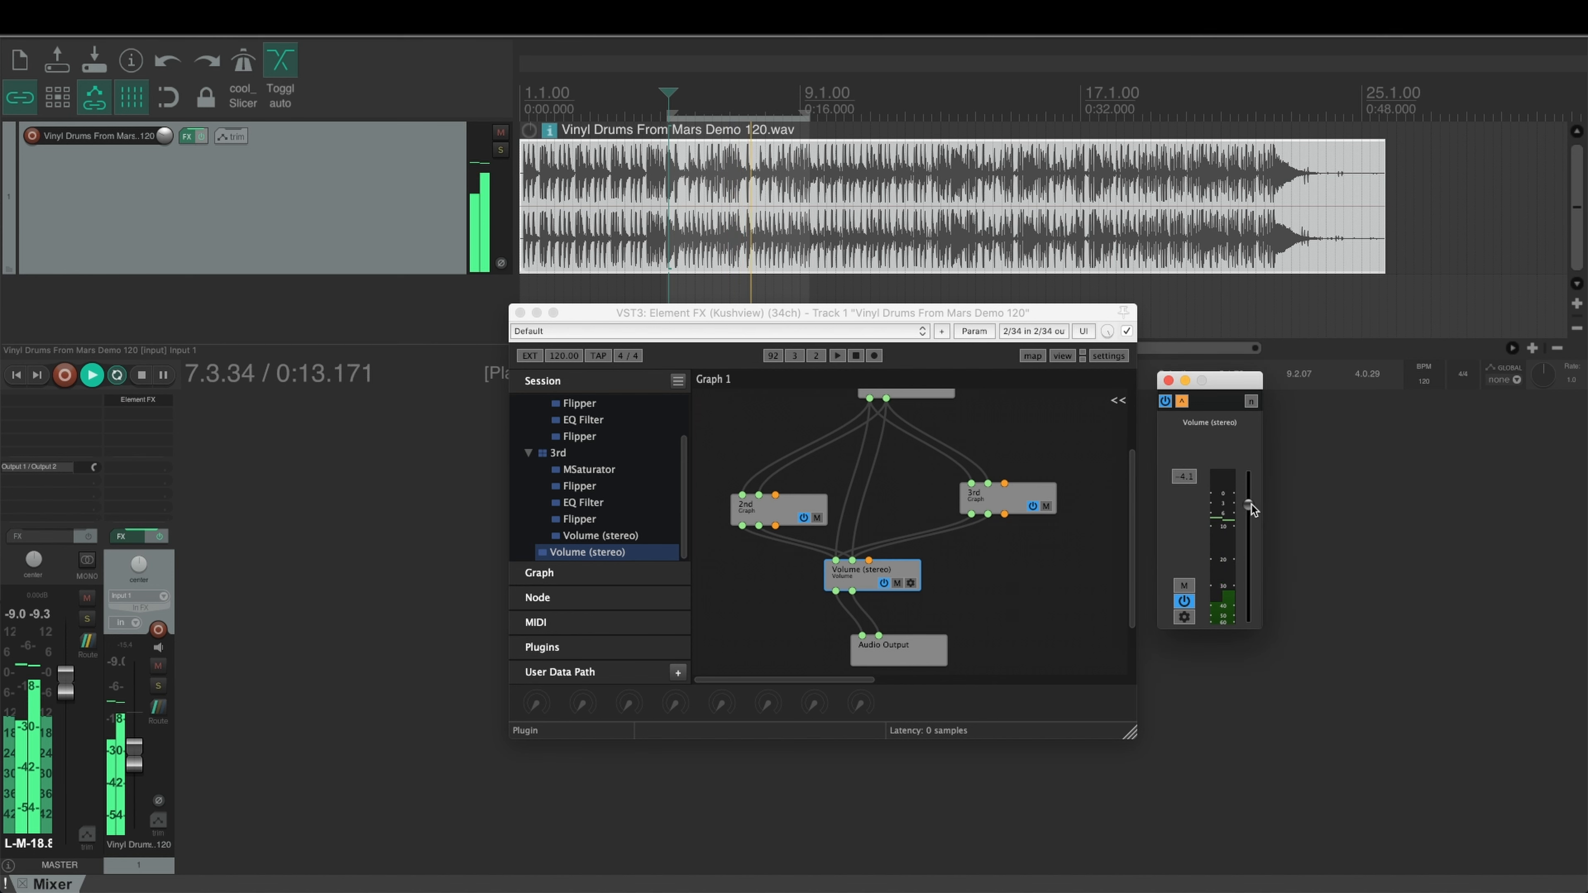
left_click_drag(1252, 500, 1253, 498)
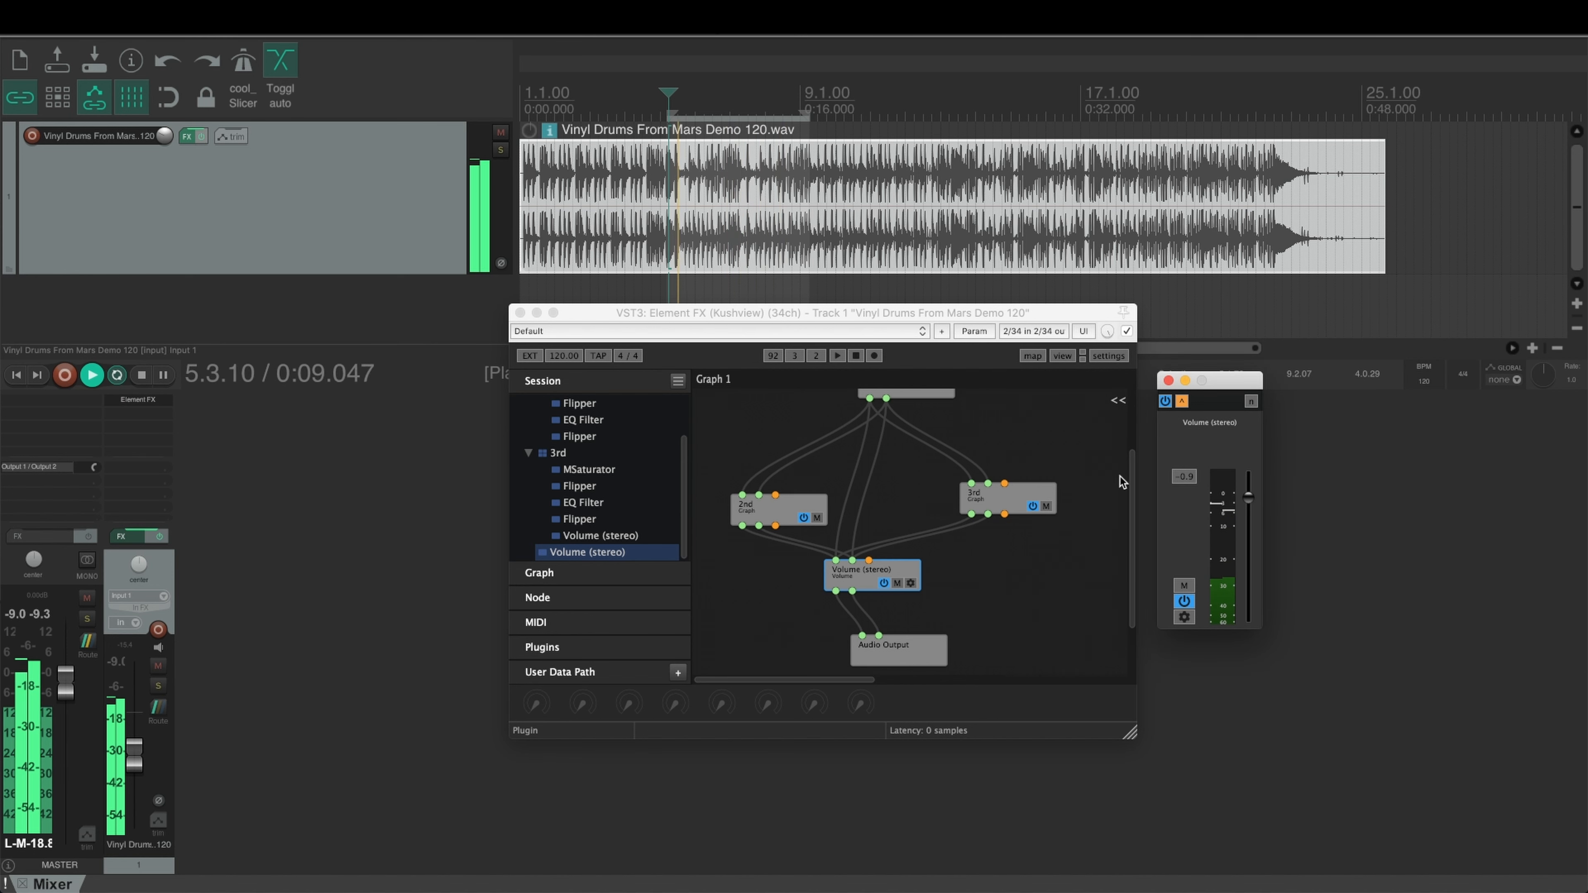
left_click(133, 404, "shift")
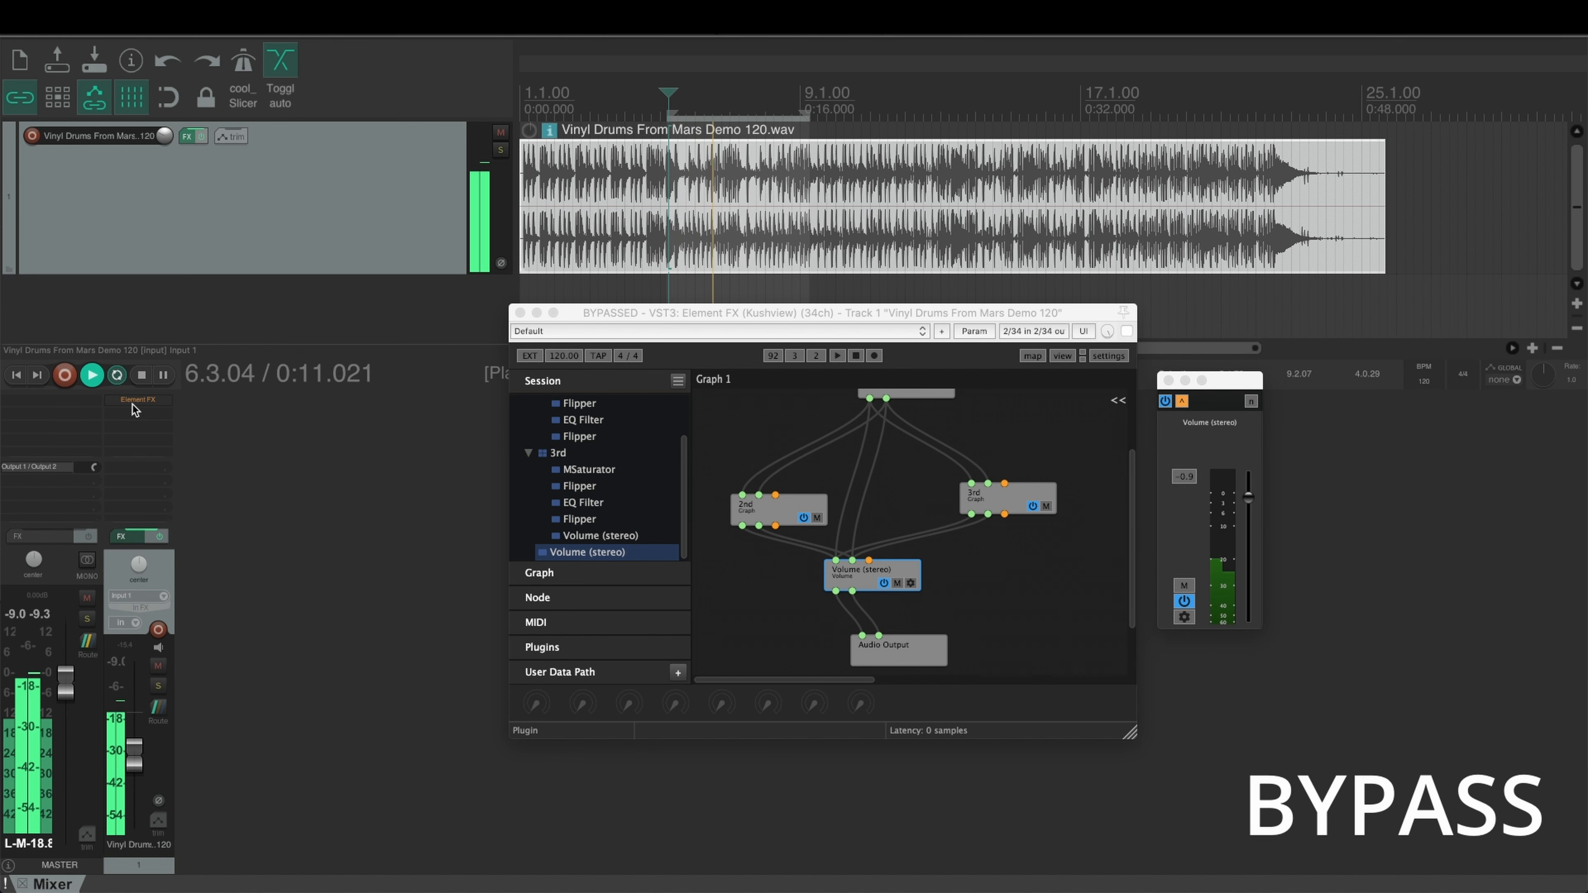
left_click(135, 407, "shift")
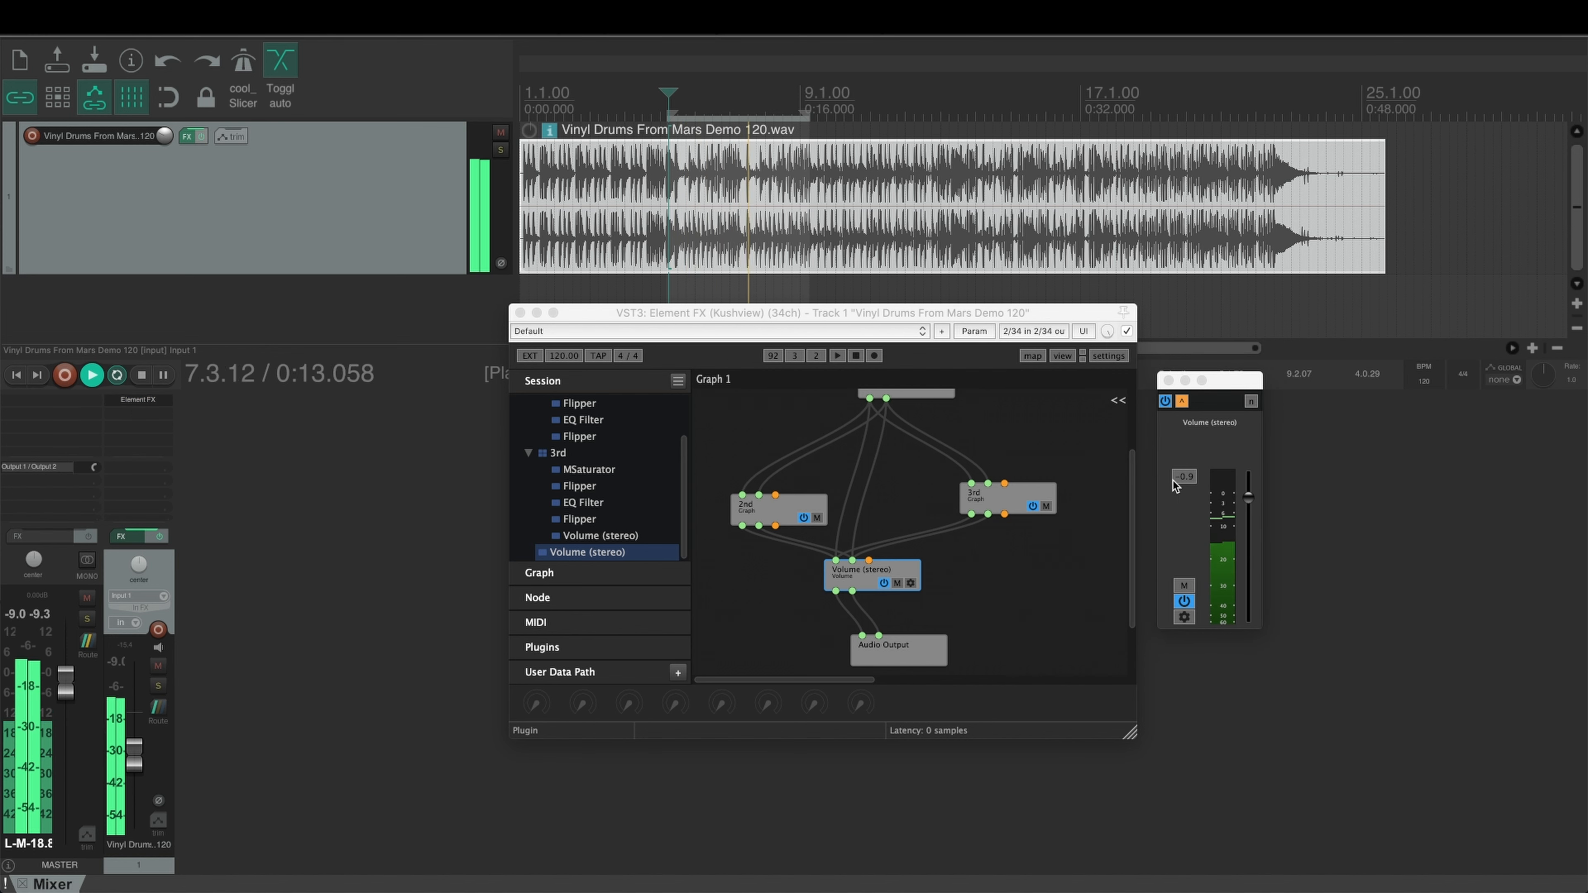
left_click_drag(1248, 496, 1249, 499)
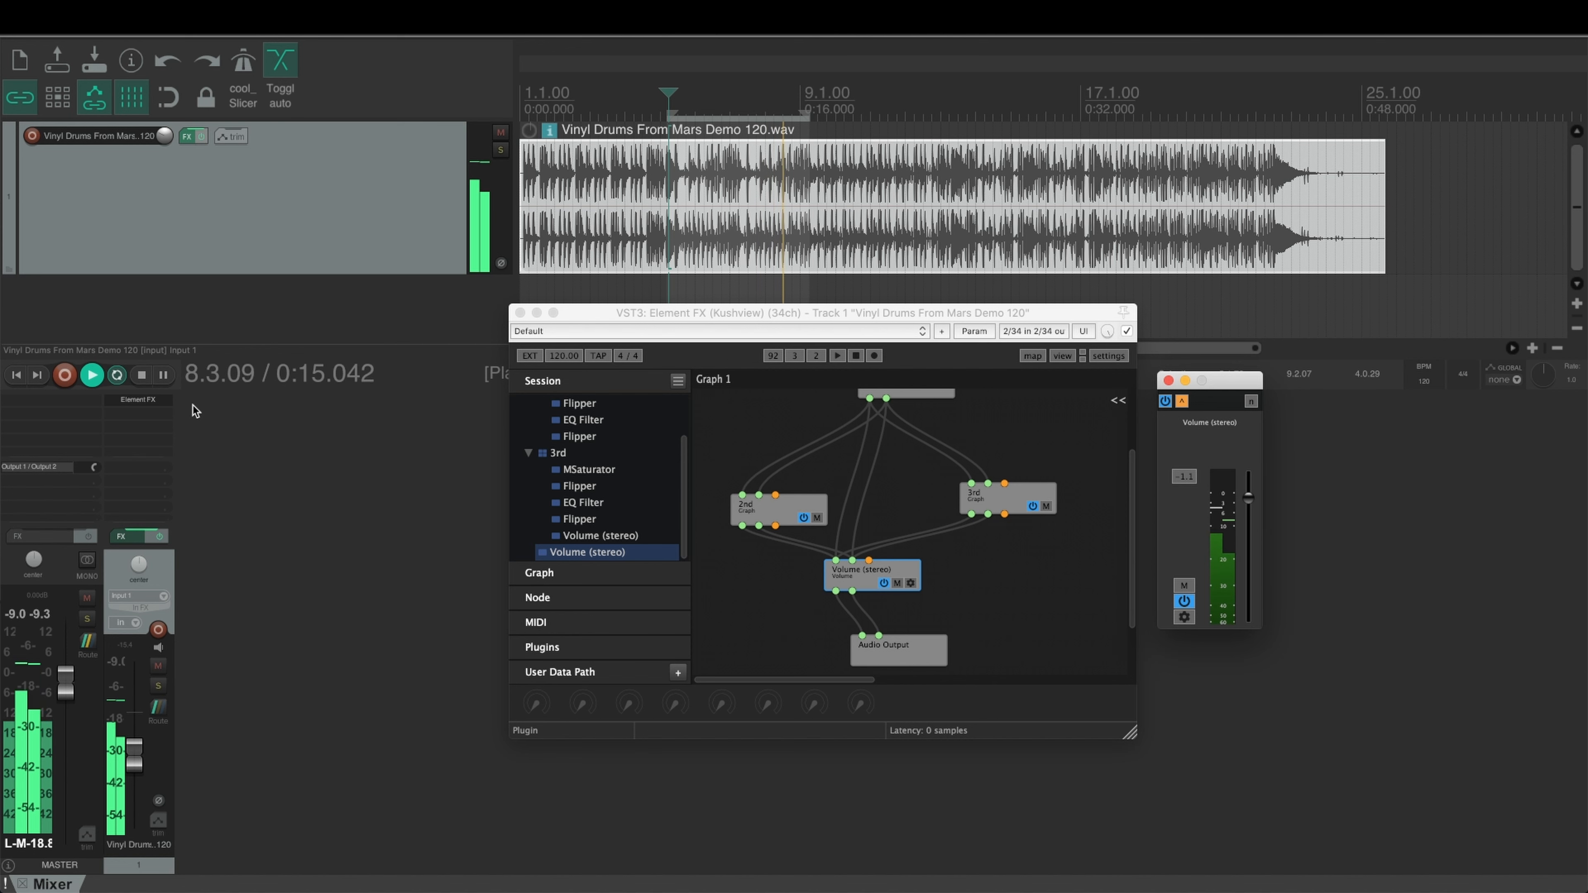
- Restart the loop and alternate Element FX between bypassed and active to compare the level-matched drums
left_click(141, 402, "shift")
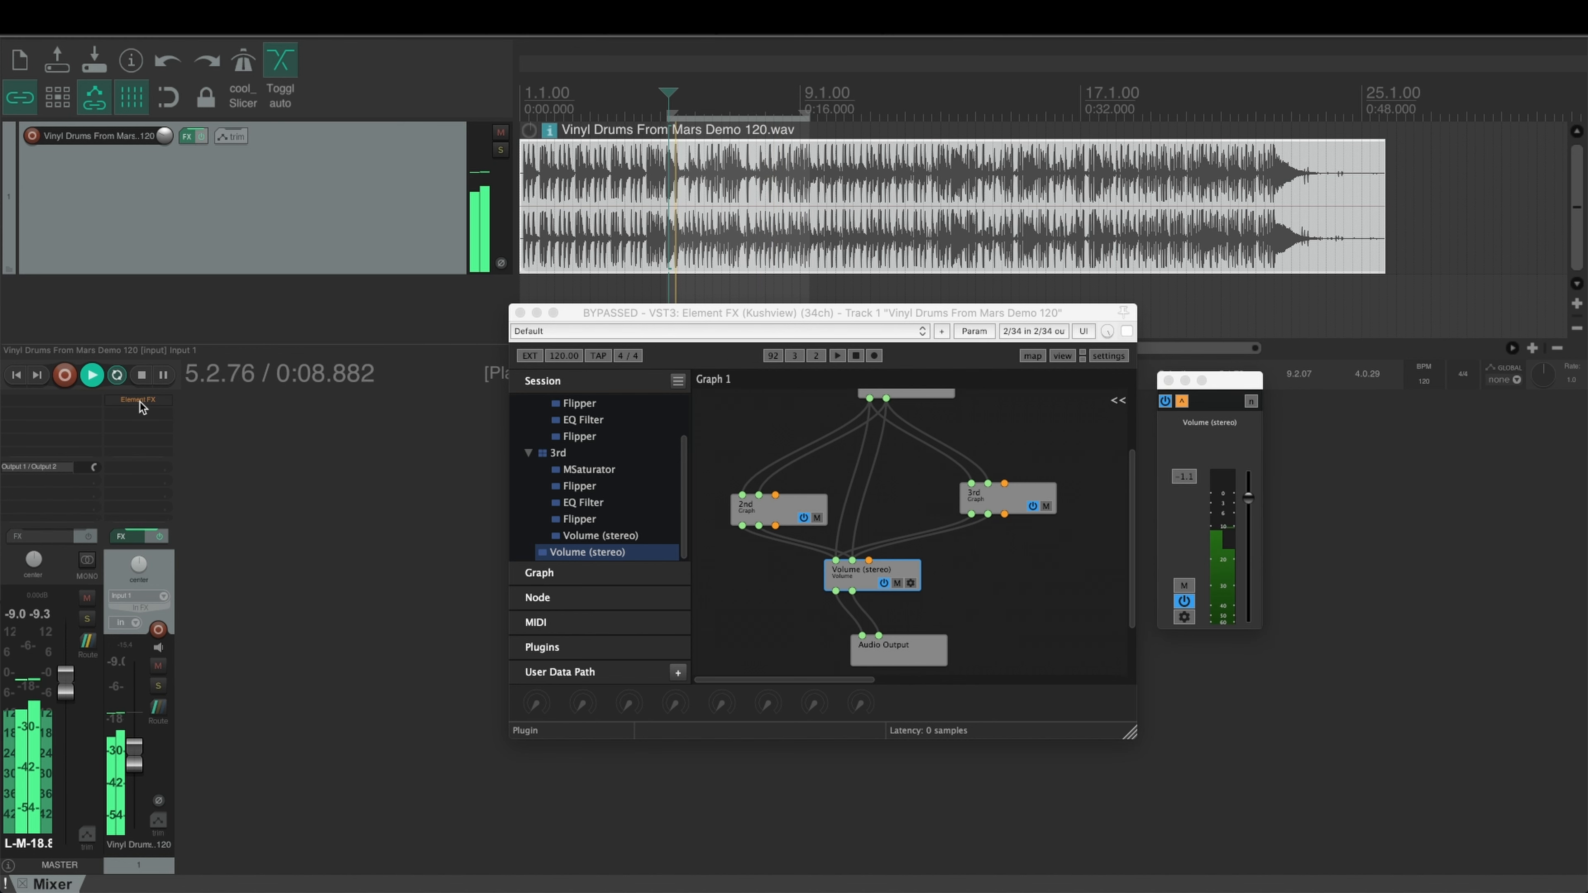
key("space")
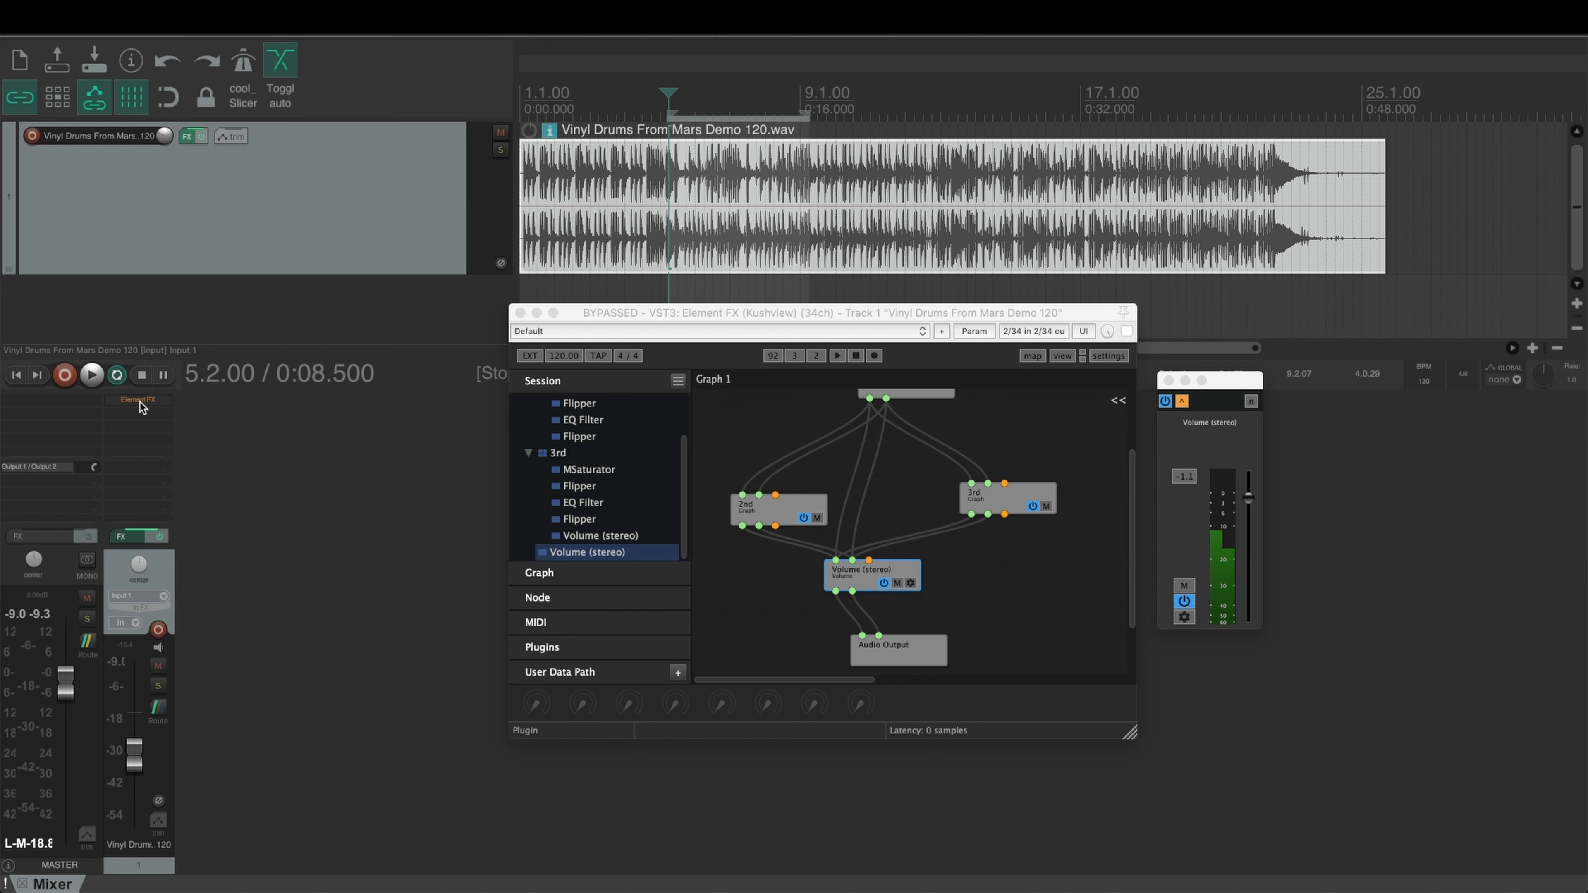
key("space")
left_click(141, 403, "shift")
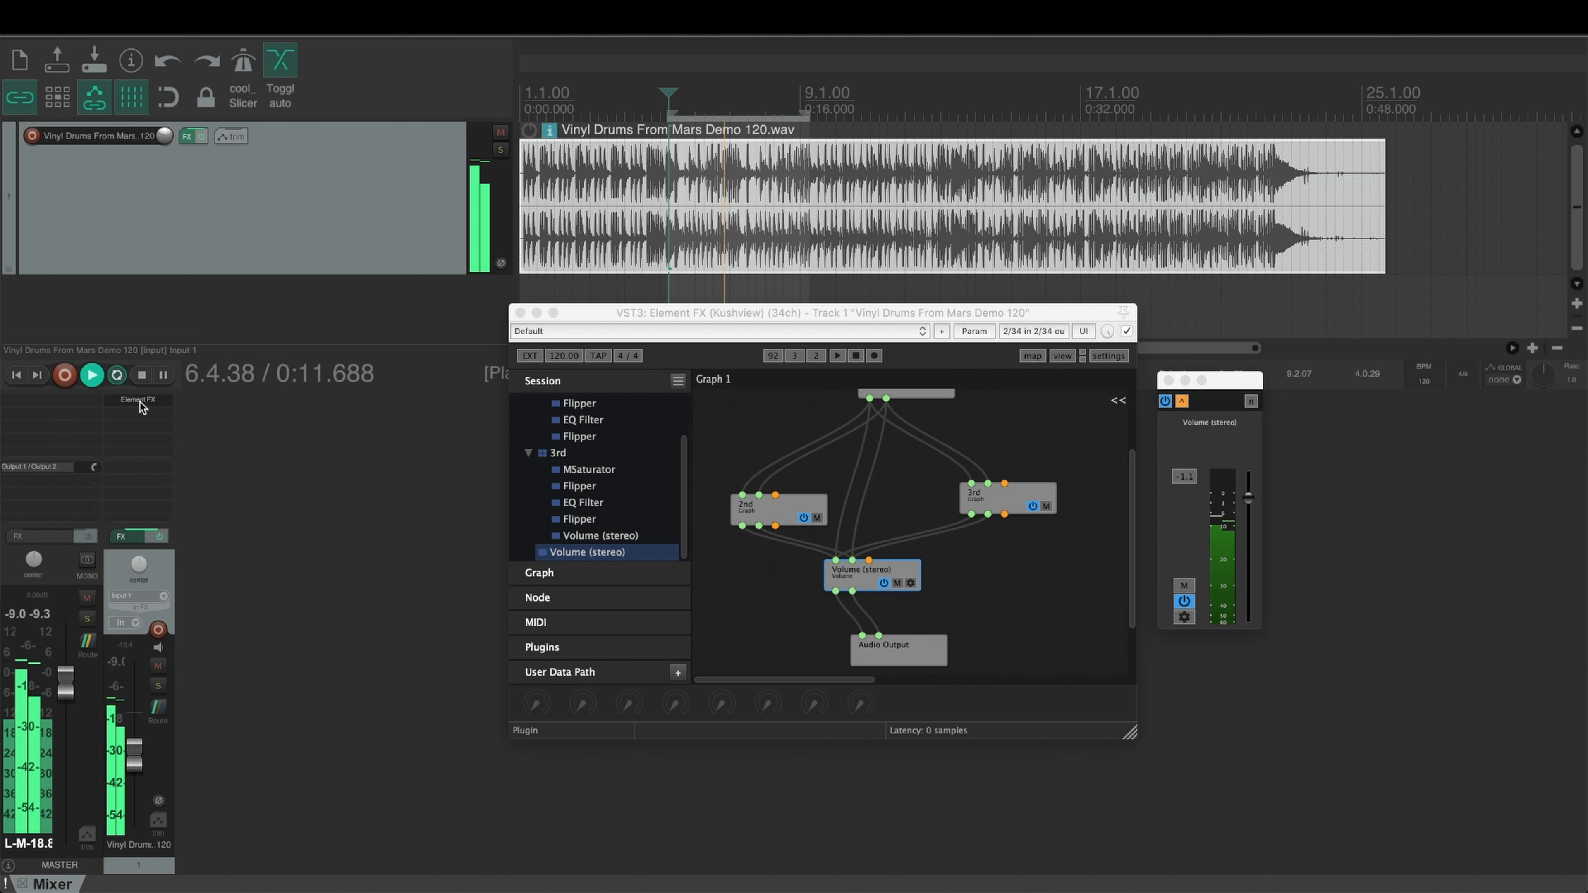
left_click(140, 403, "shift")
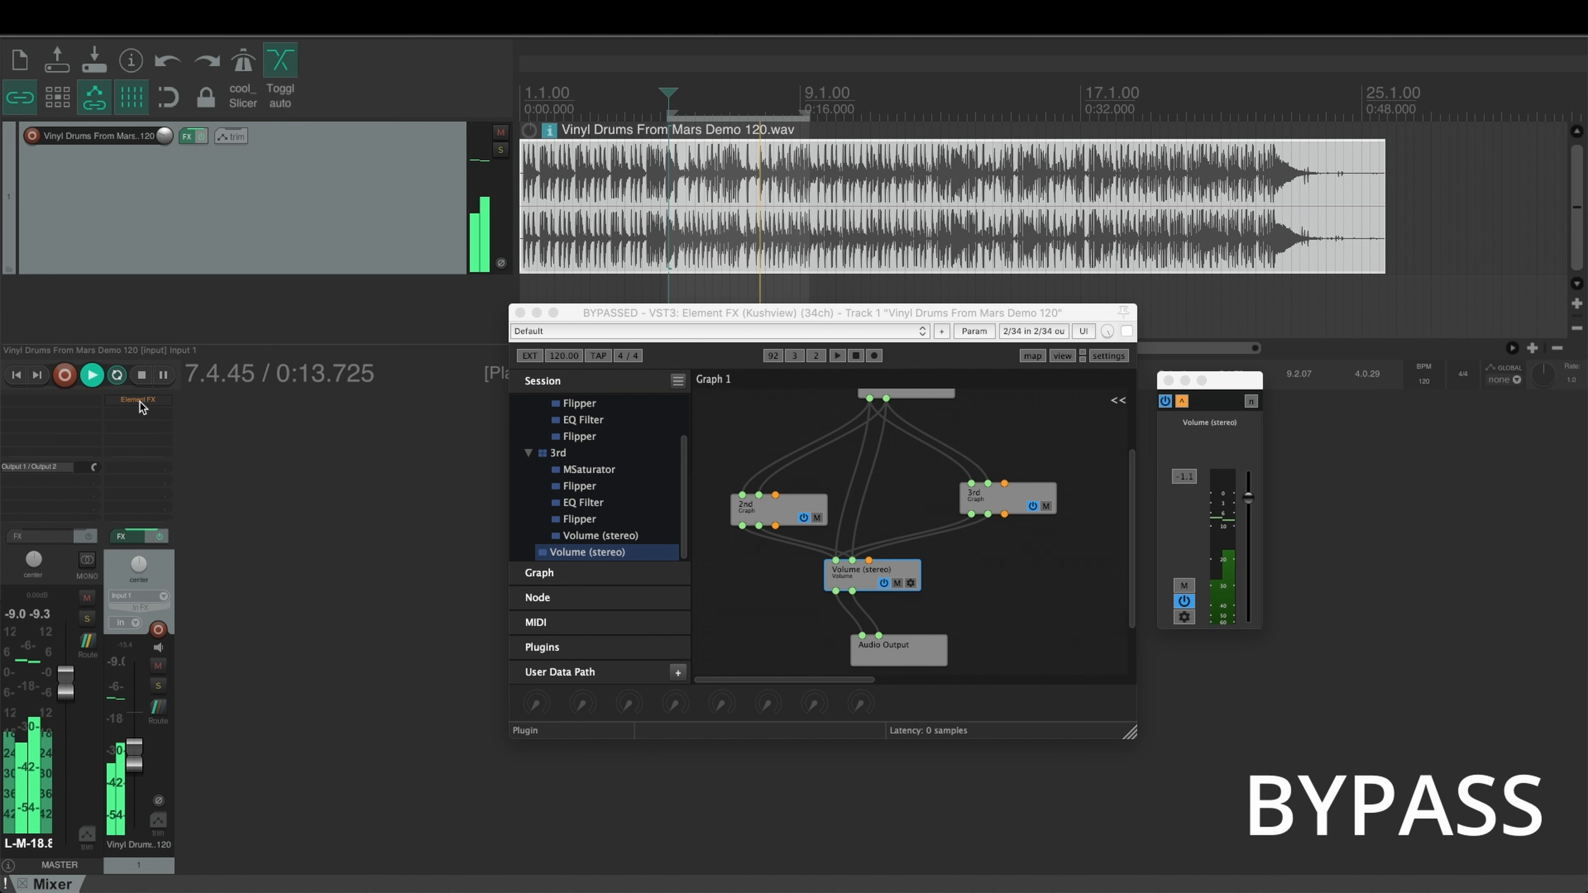
left_click(140, 402, "shift")
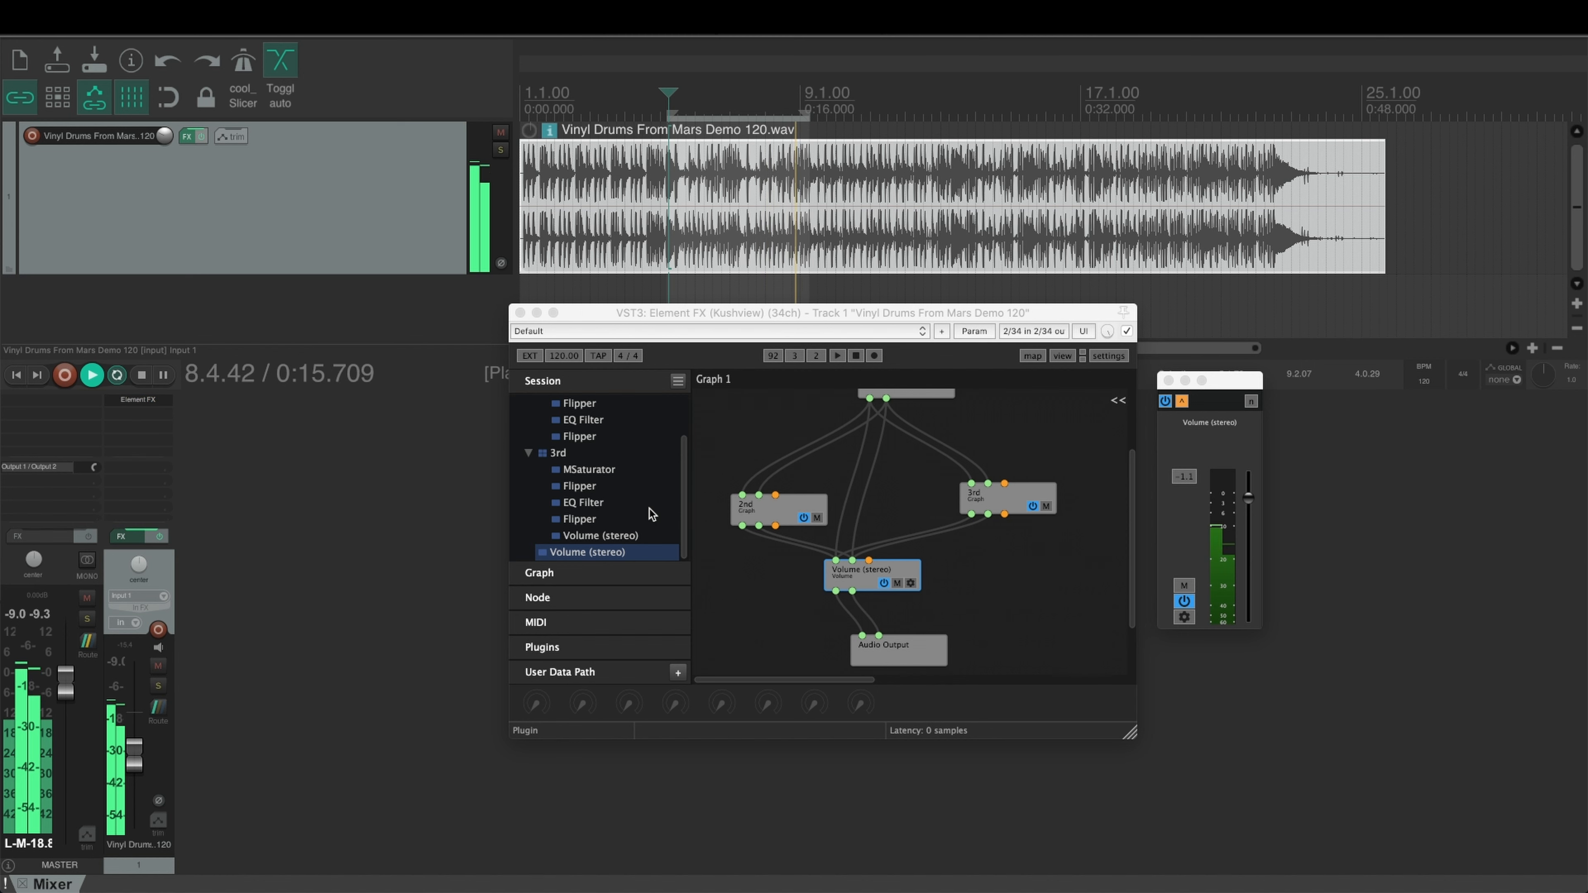
- Set the 2nd graph's EQ Filter to 1288.64 Hz cutoff and 9.35 dB gain, and close its window
double_click(751, 513)
left_click(964, 524)
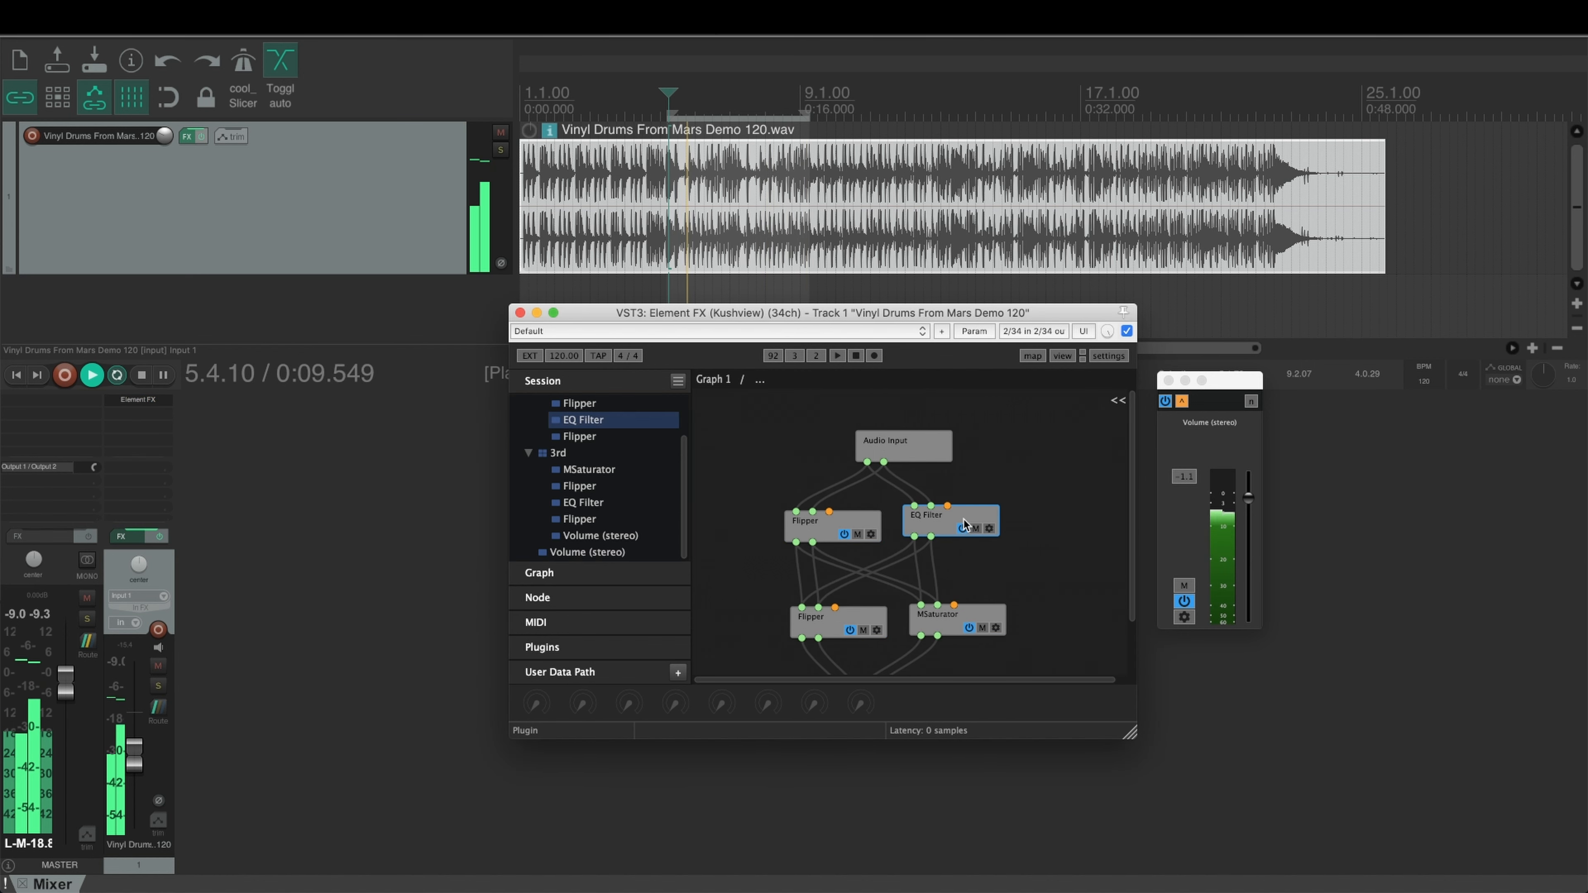
double_click(946, 517)
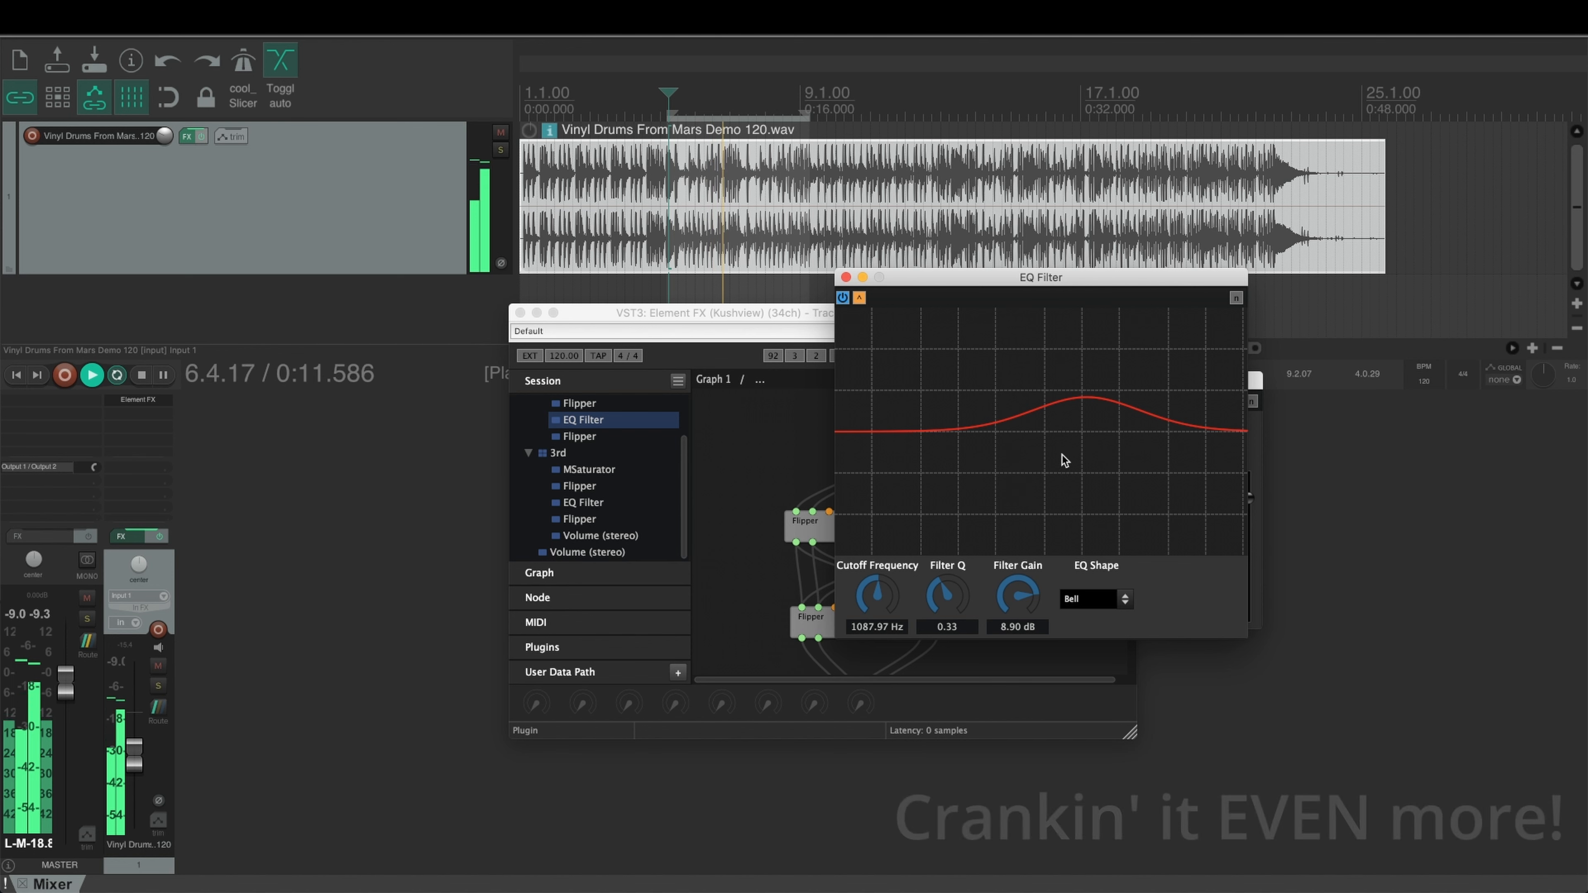
left_click_drag(875, 608, 877, 593)
left_click_drag(1000, 604, 1002, 600)
left_click_drag(874, 591, 872, 602)
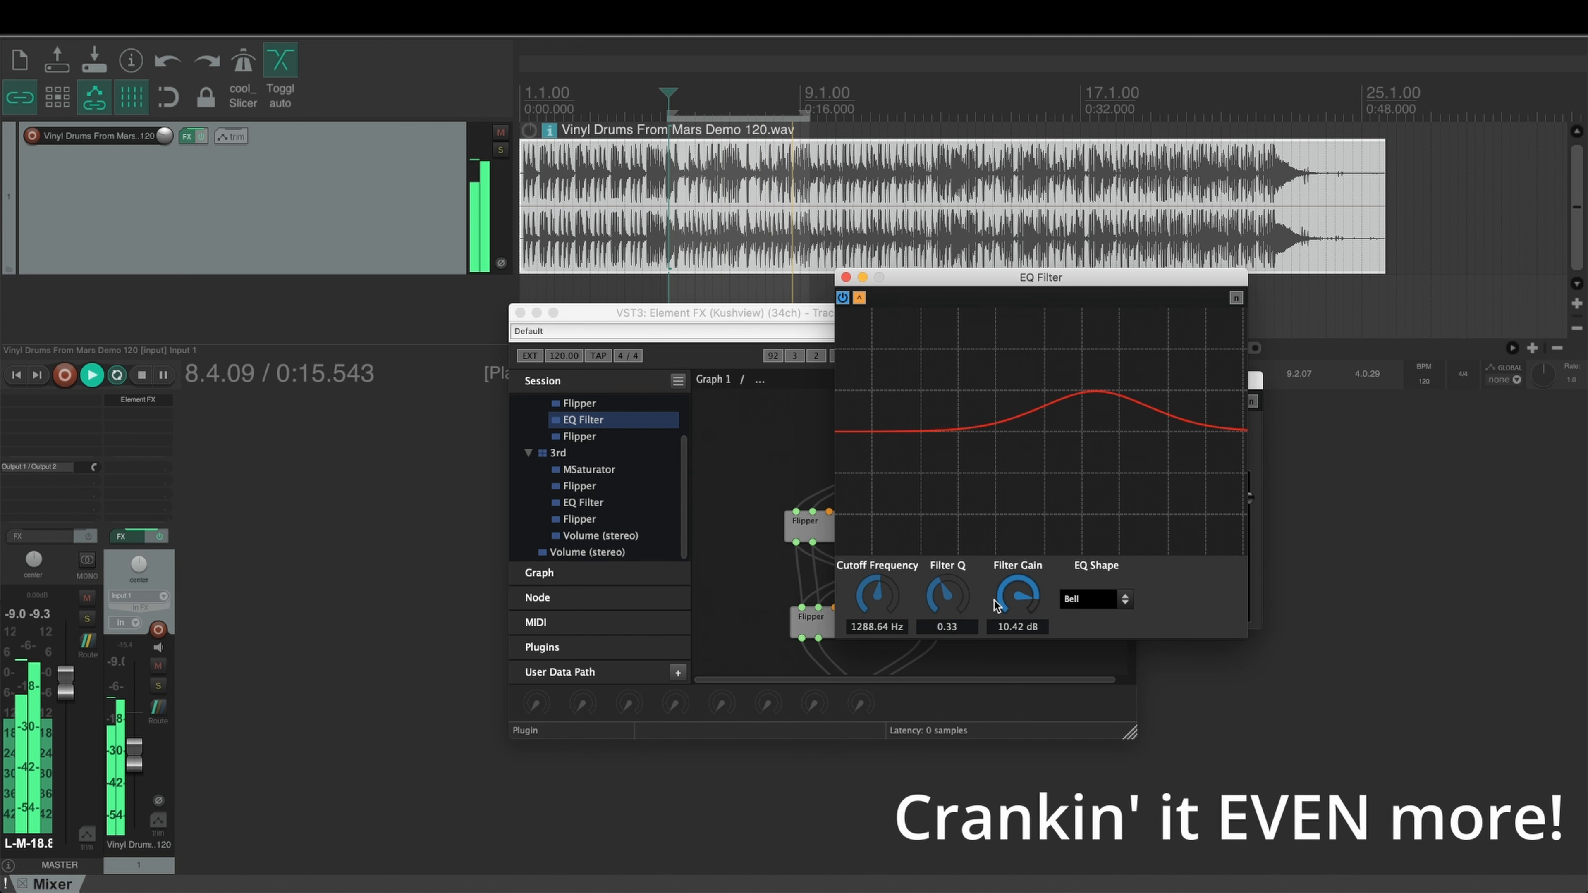
left_click_drag(996, 606, 995, 616)
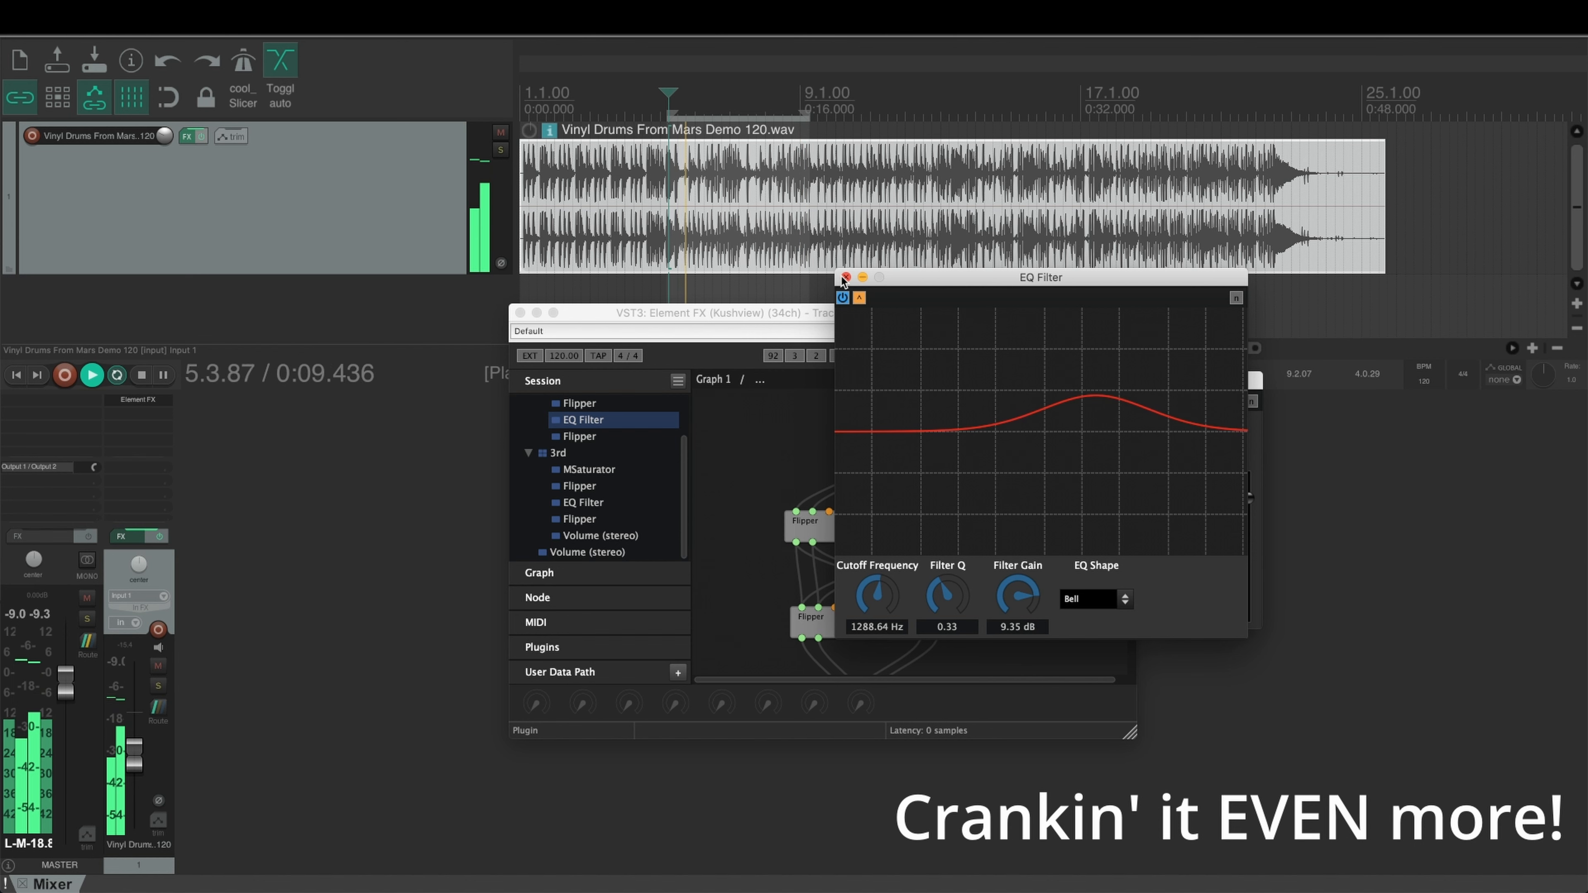
left_click(845, 278)
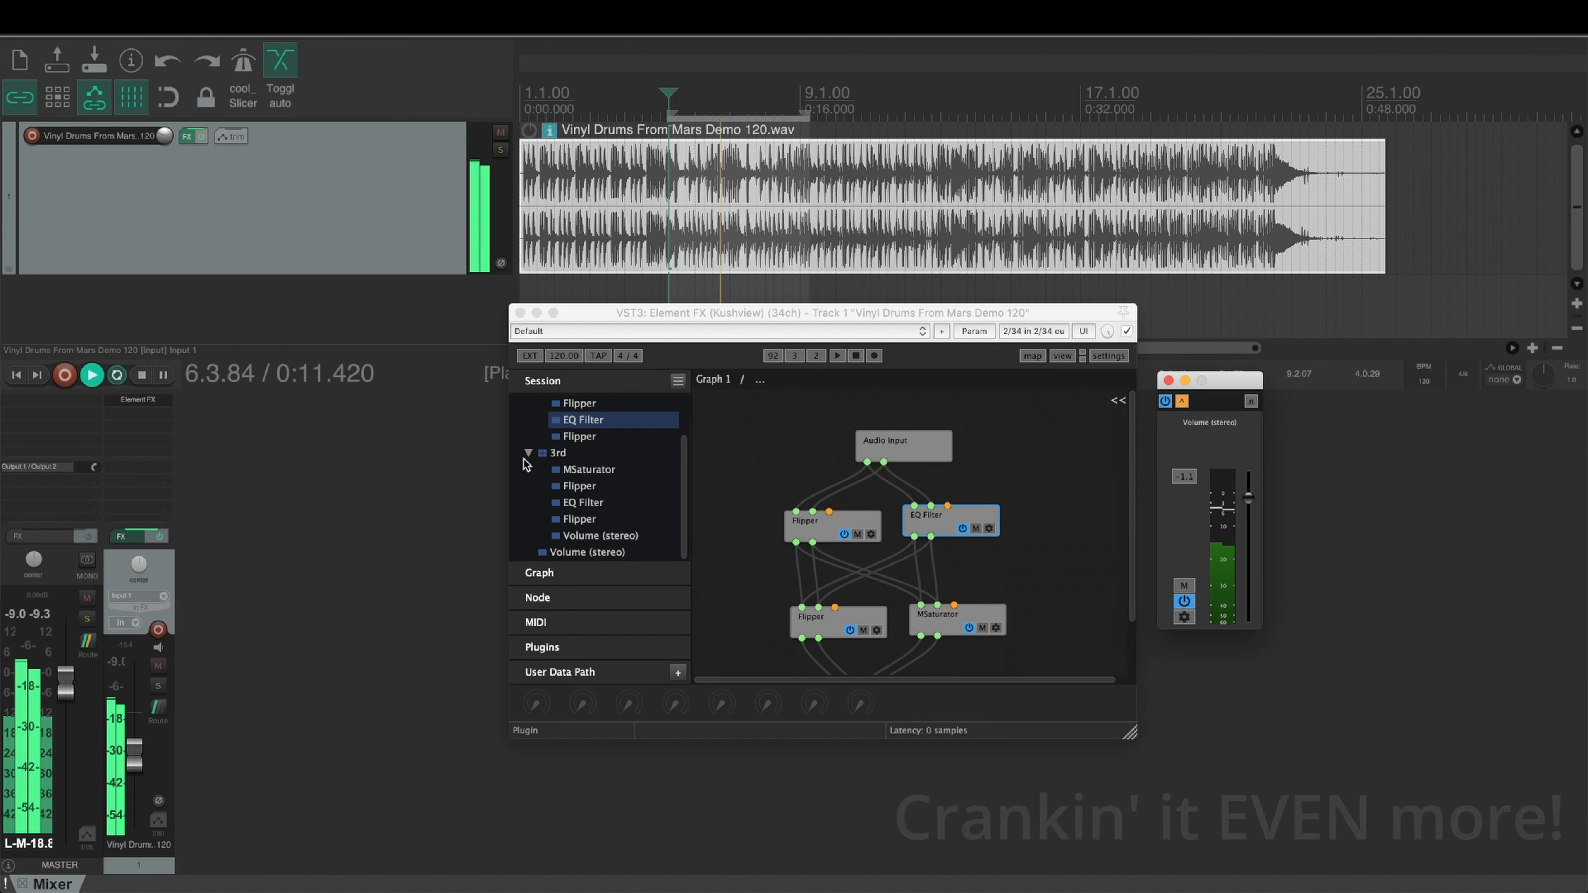
- Compare the stronger 2nd harmonic setting with the bypassed drums, and stop playback
left_click(129, 403, "super")
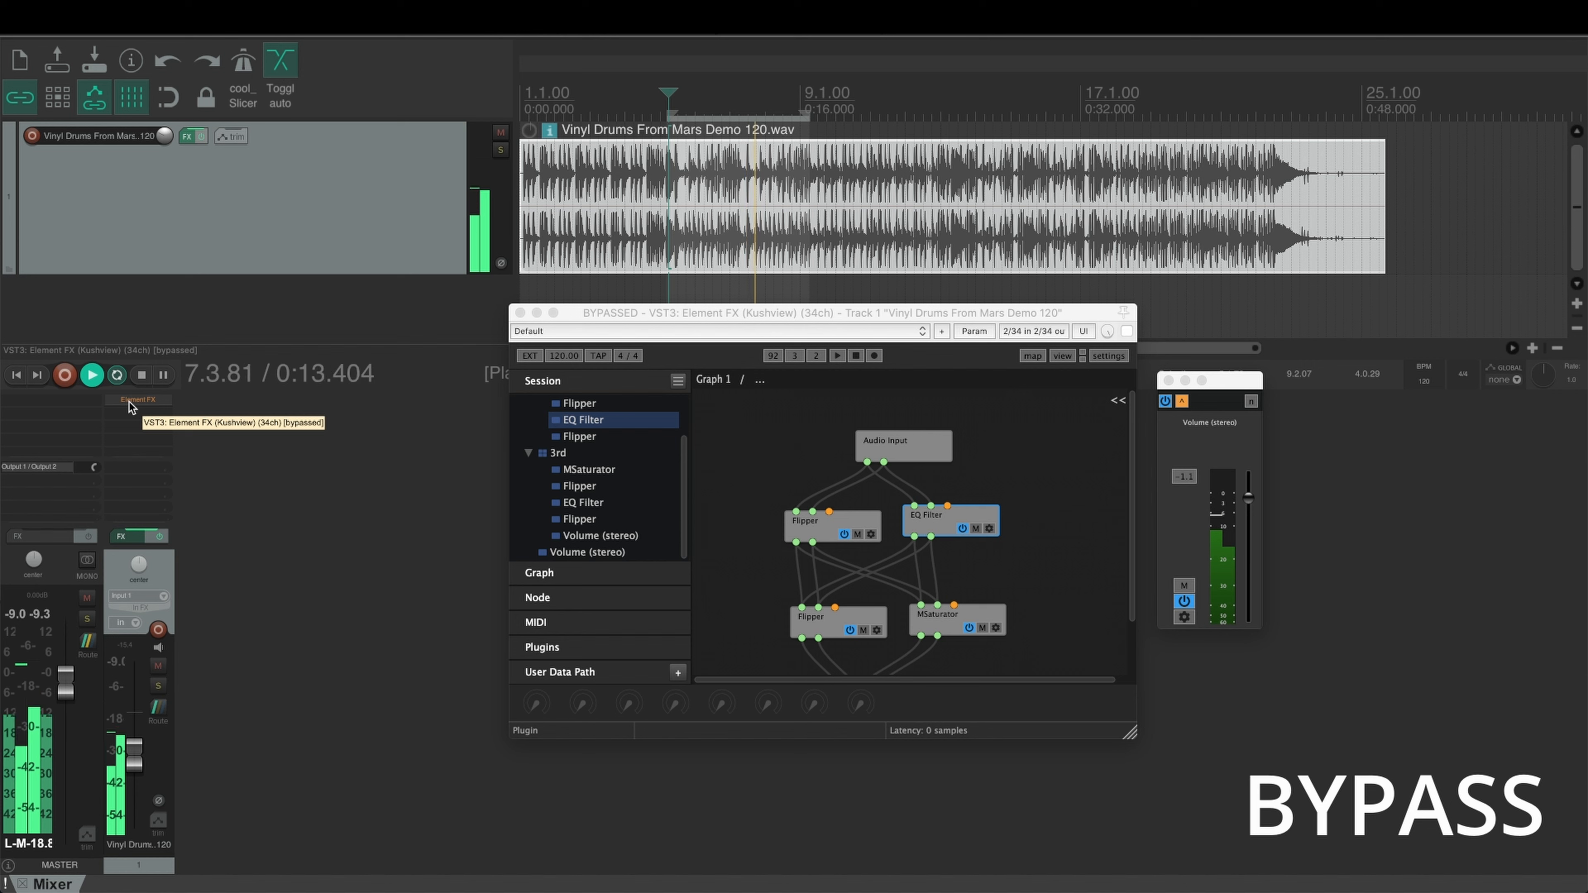
left_click(129, 402, "super")
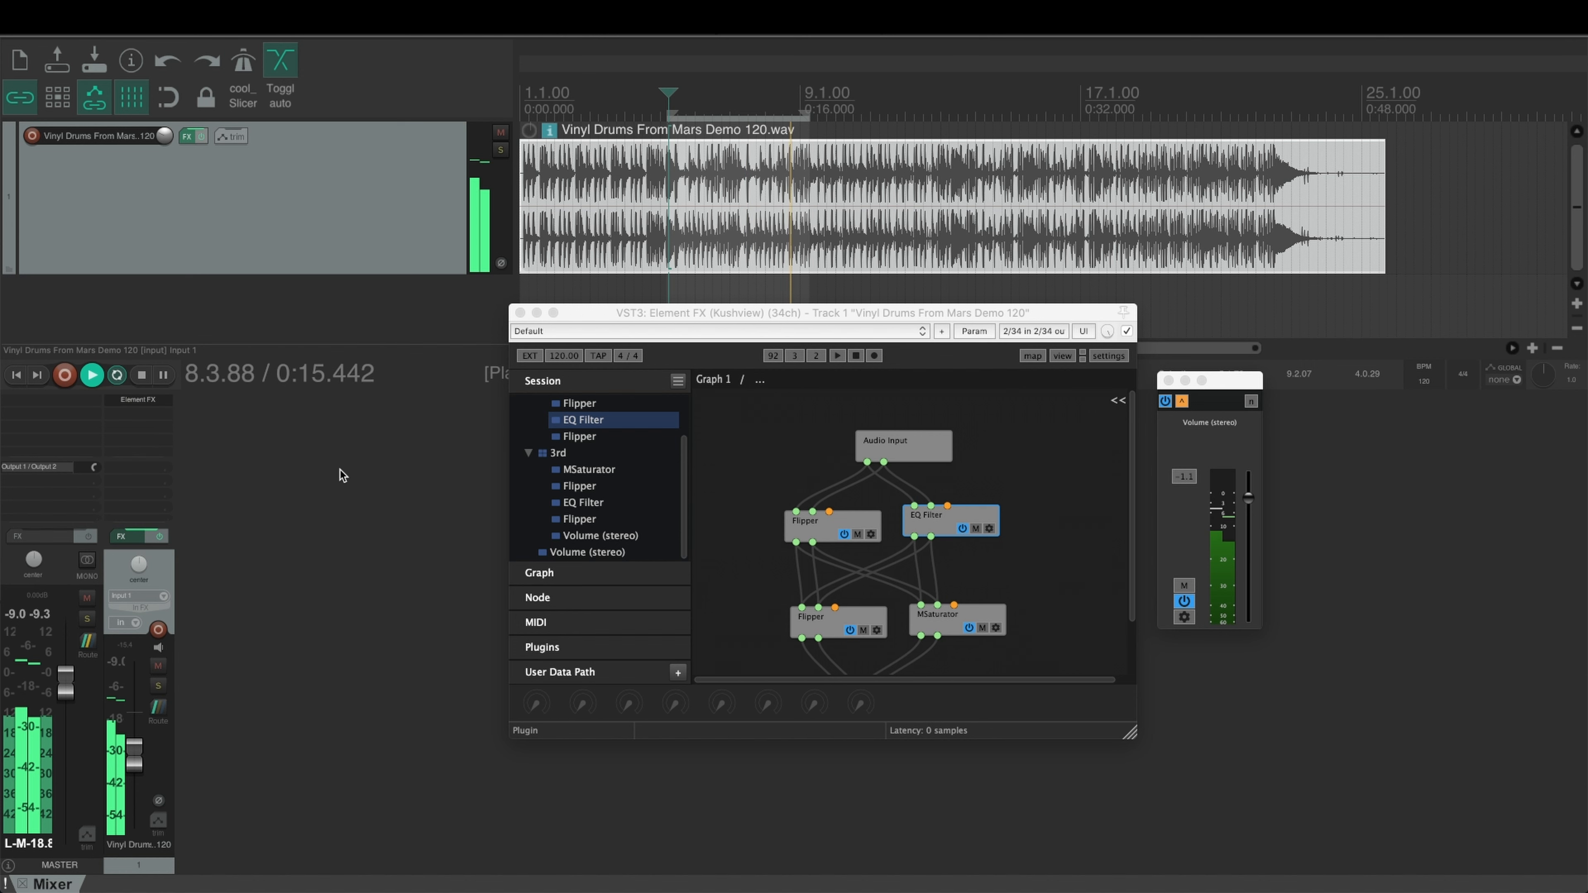
key("space")
- Save the Element FX session and launch PluginDoctor
left_click(1084, 356)
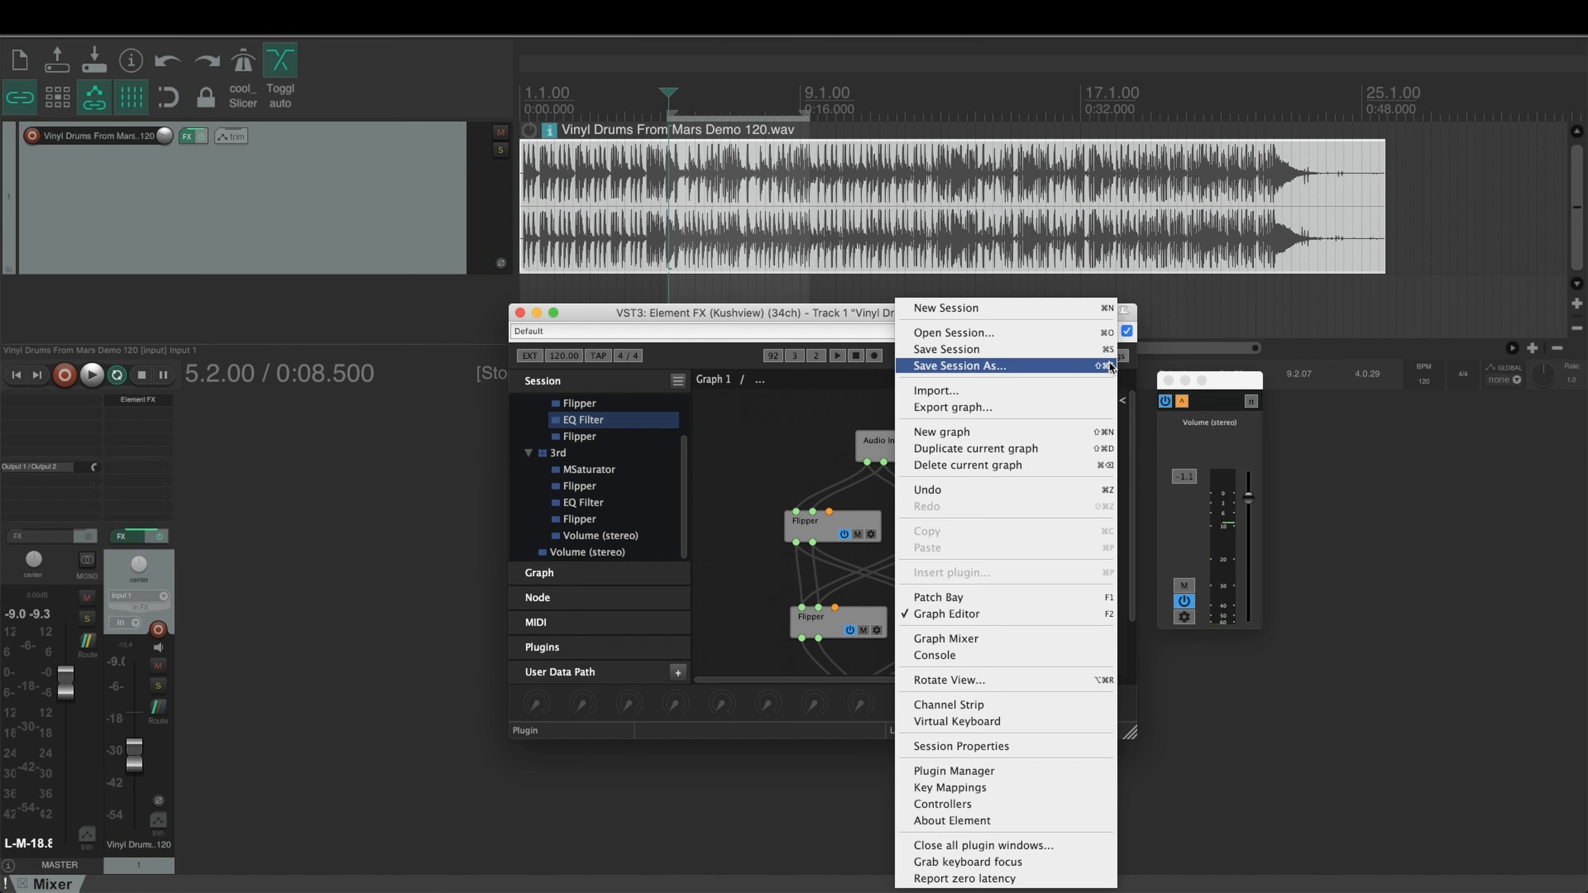
left_click(1037, 355)
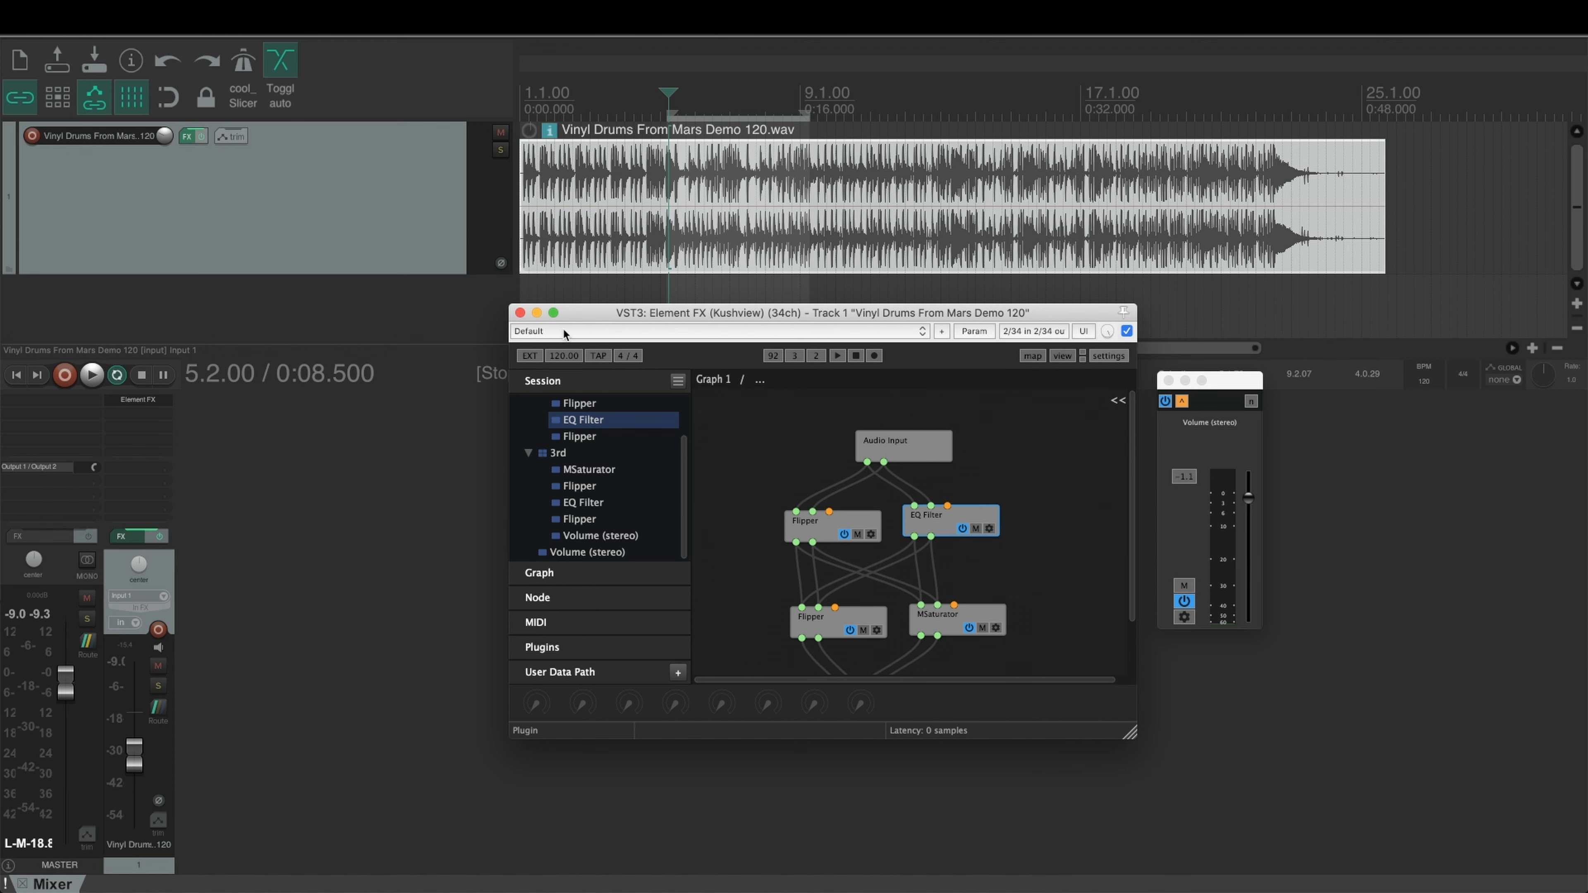
key("super+space")
type("pl")
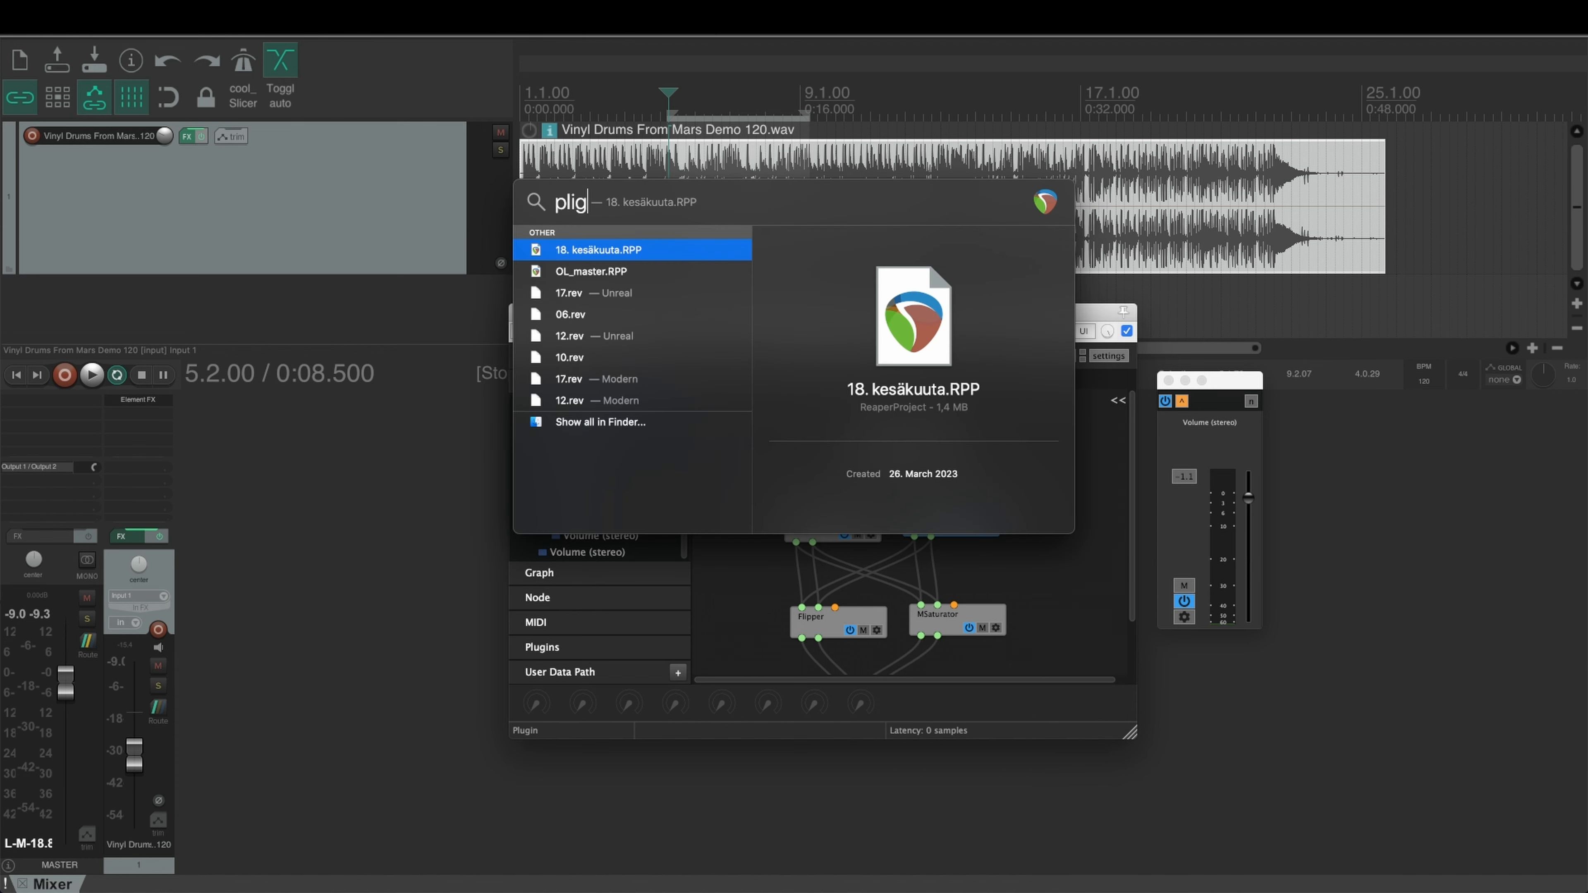
type("u")
key("Return")
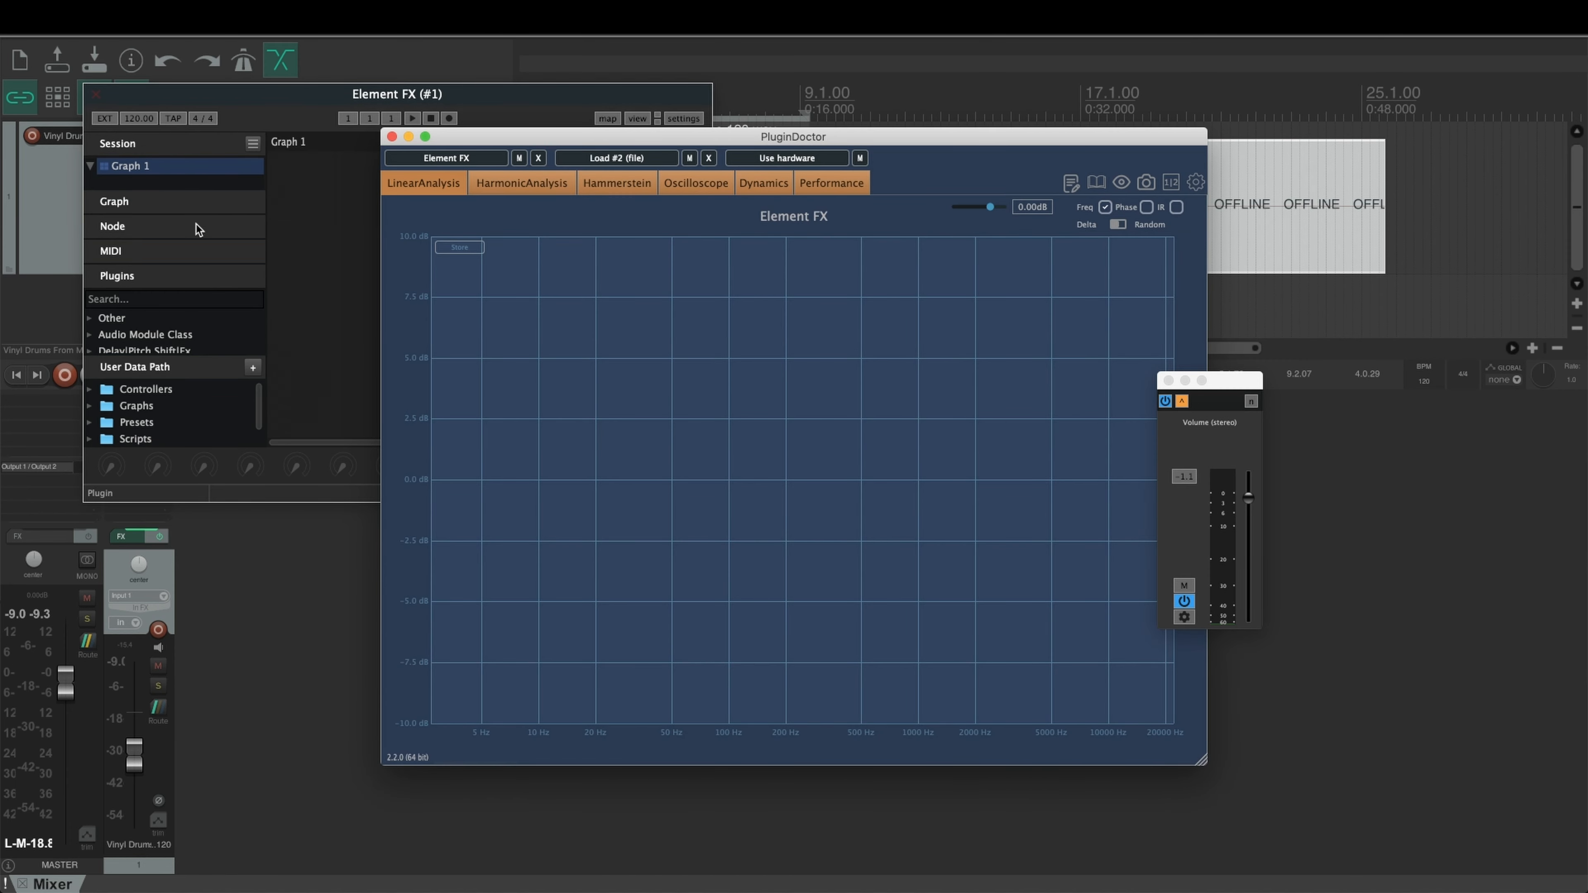
- Load the saved session into PluginDoctor's Element FX instance, discarding the changes to the empty one
left_click(312, 100)
left_click(686, 119)
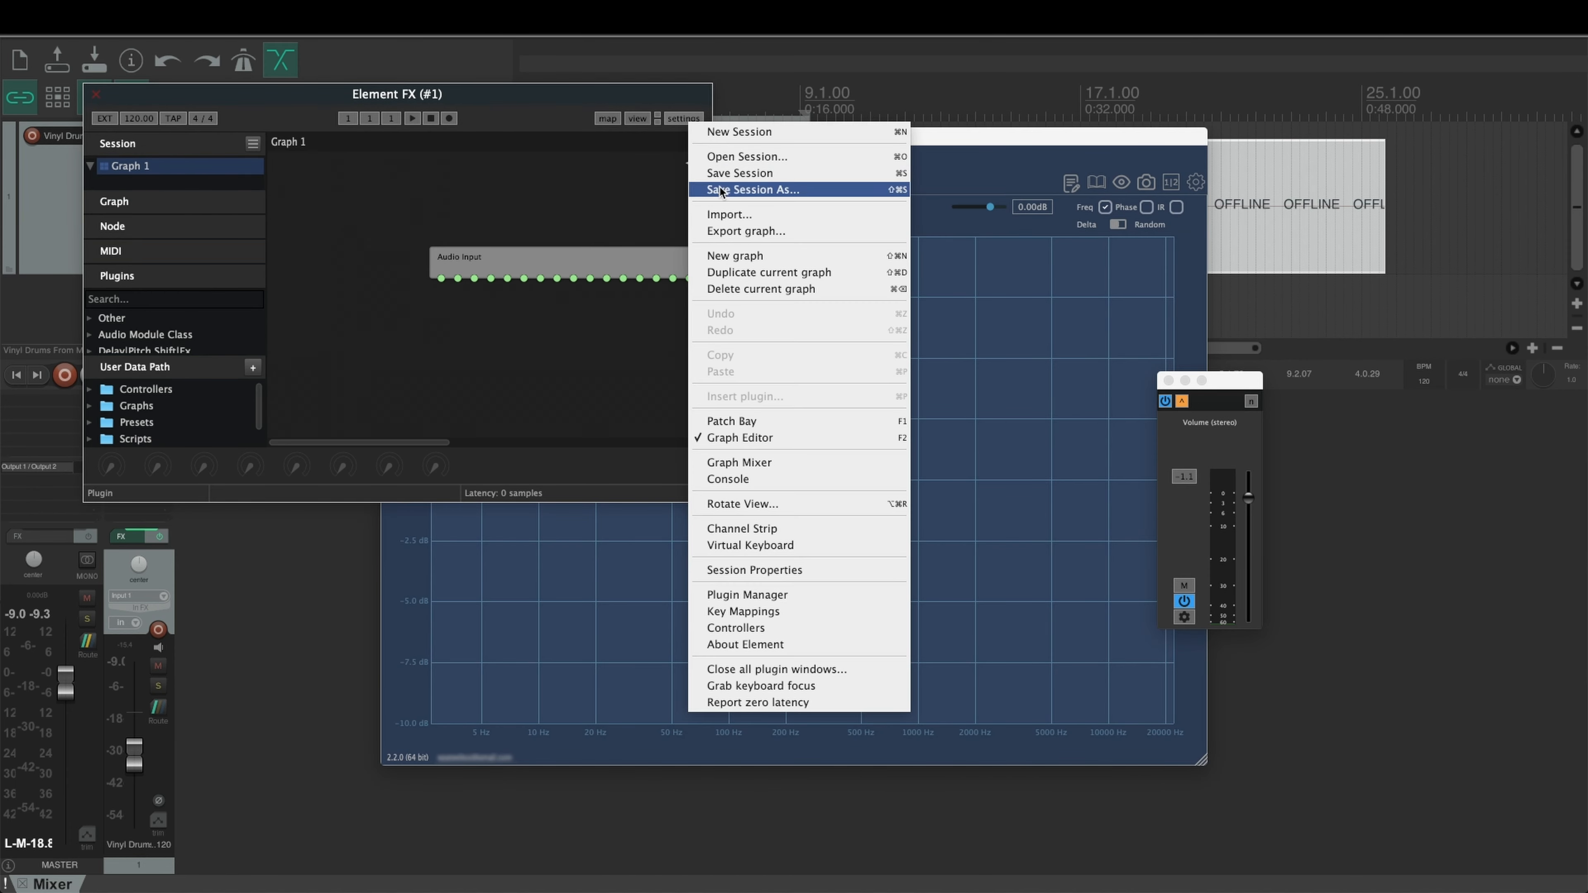
left_click(754, 163)
double_click(614, 207)
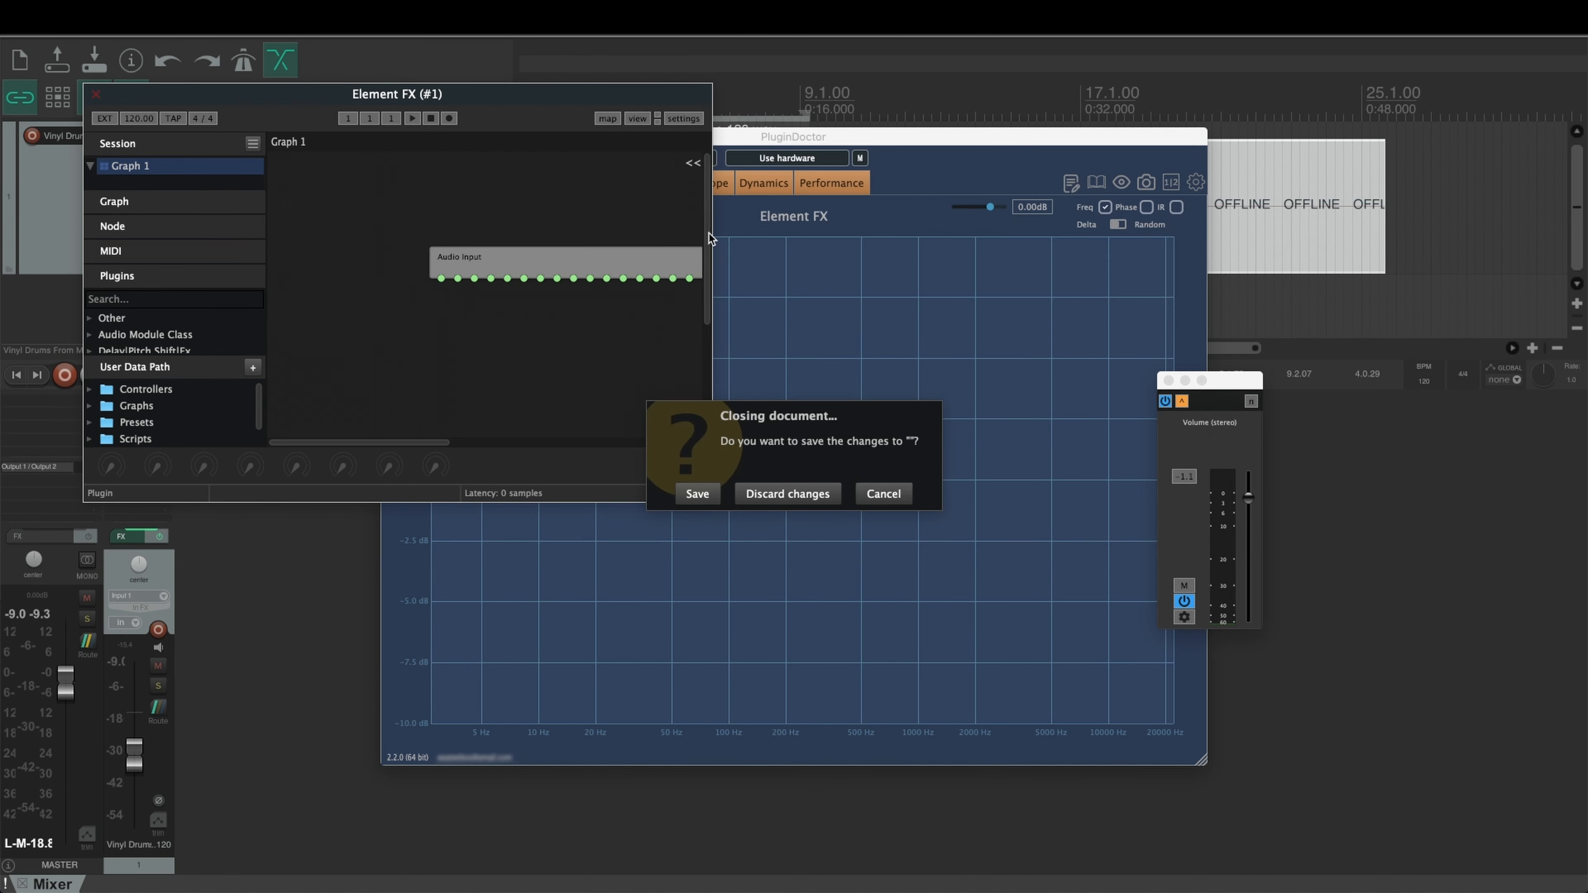
left_click(788, 493)
left_click(833, 288)
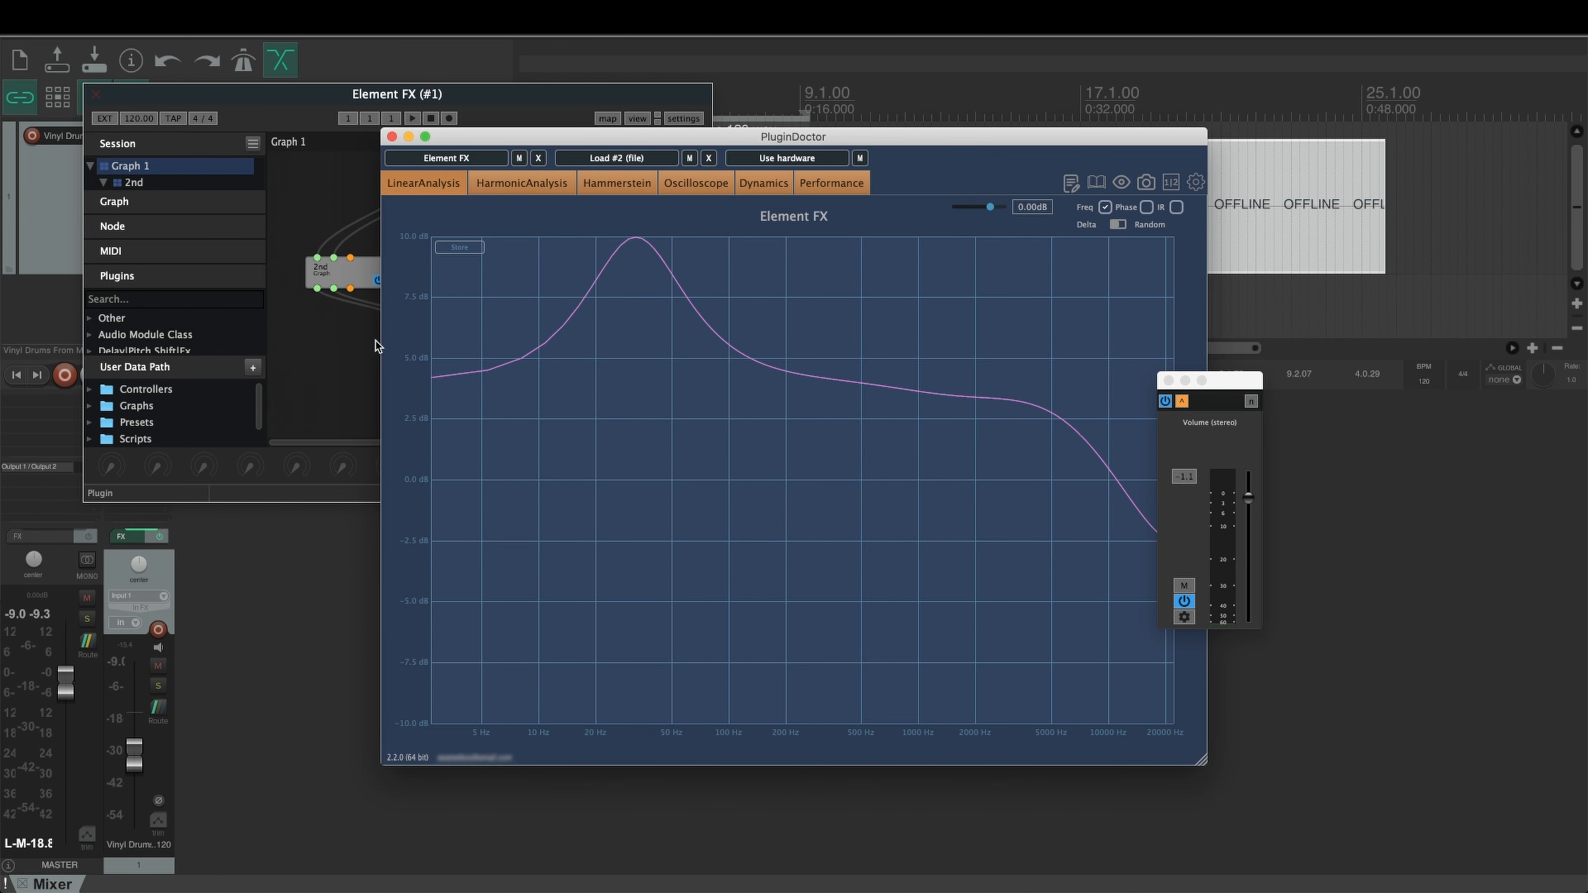
left_click(336, 348)
left_click(436, 340)
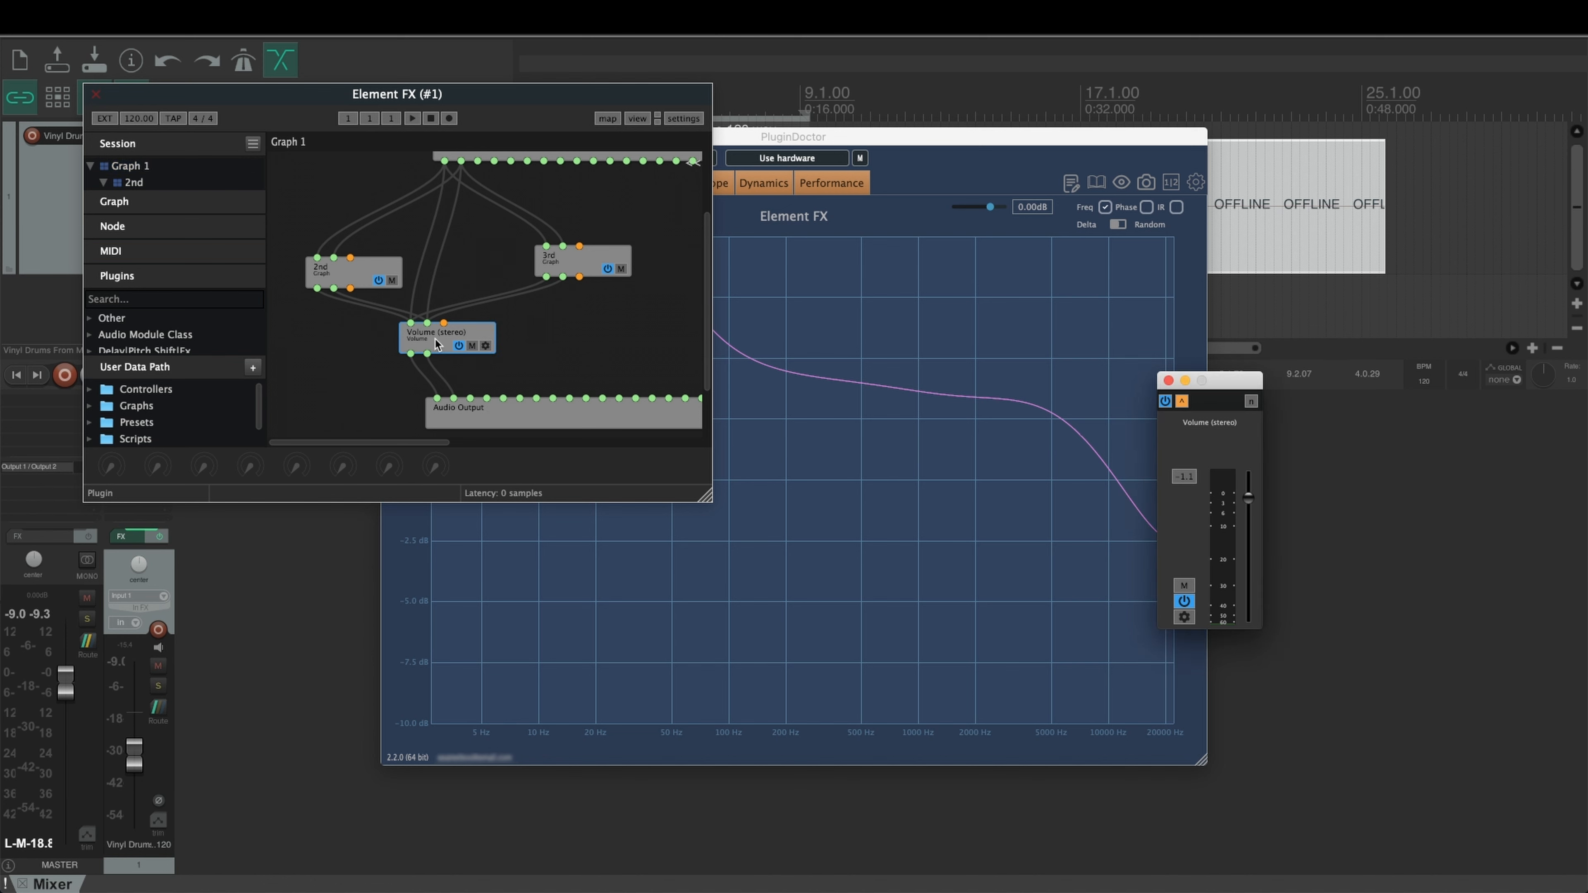
left_click(486, 346)
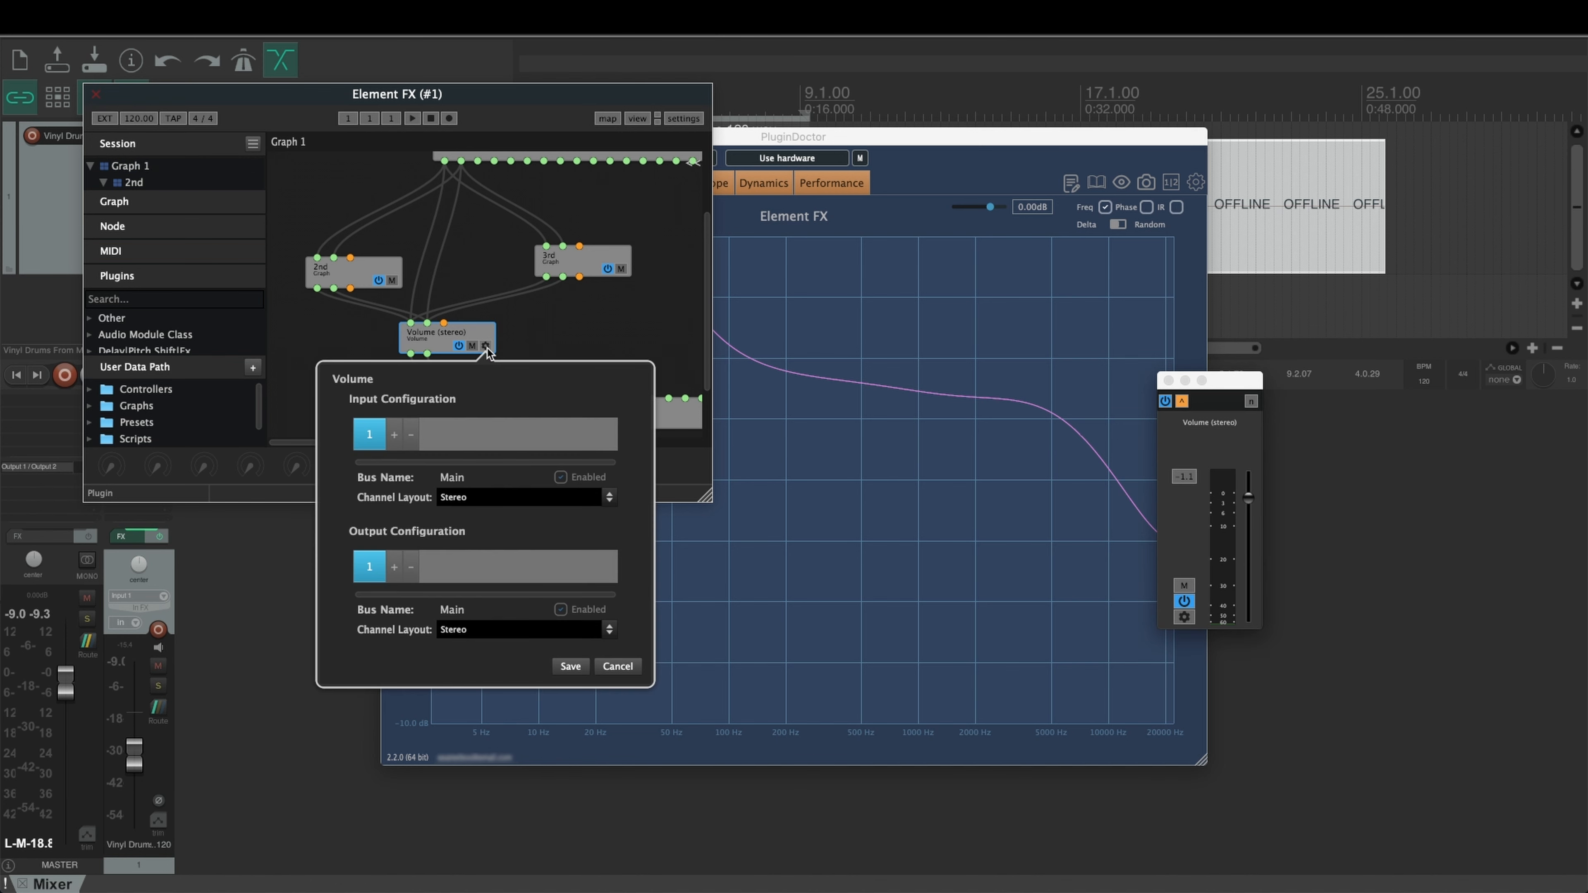
left_click(308, 240)
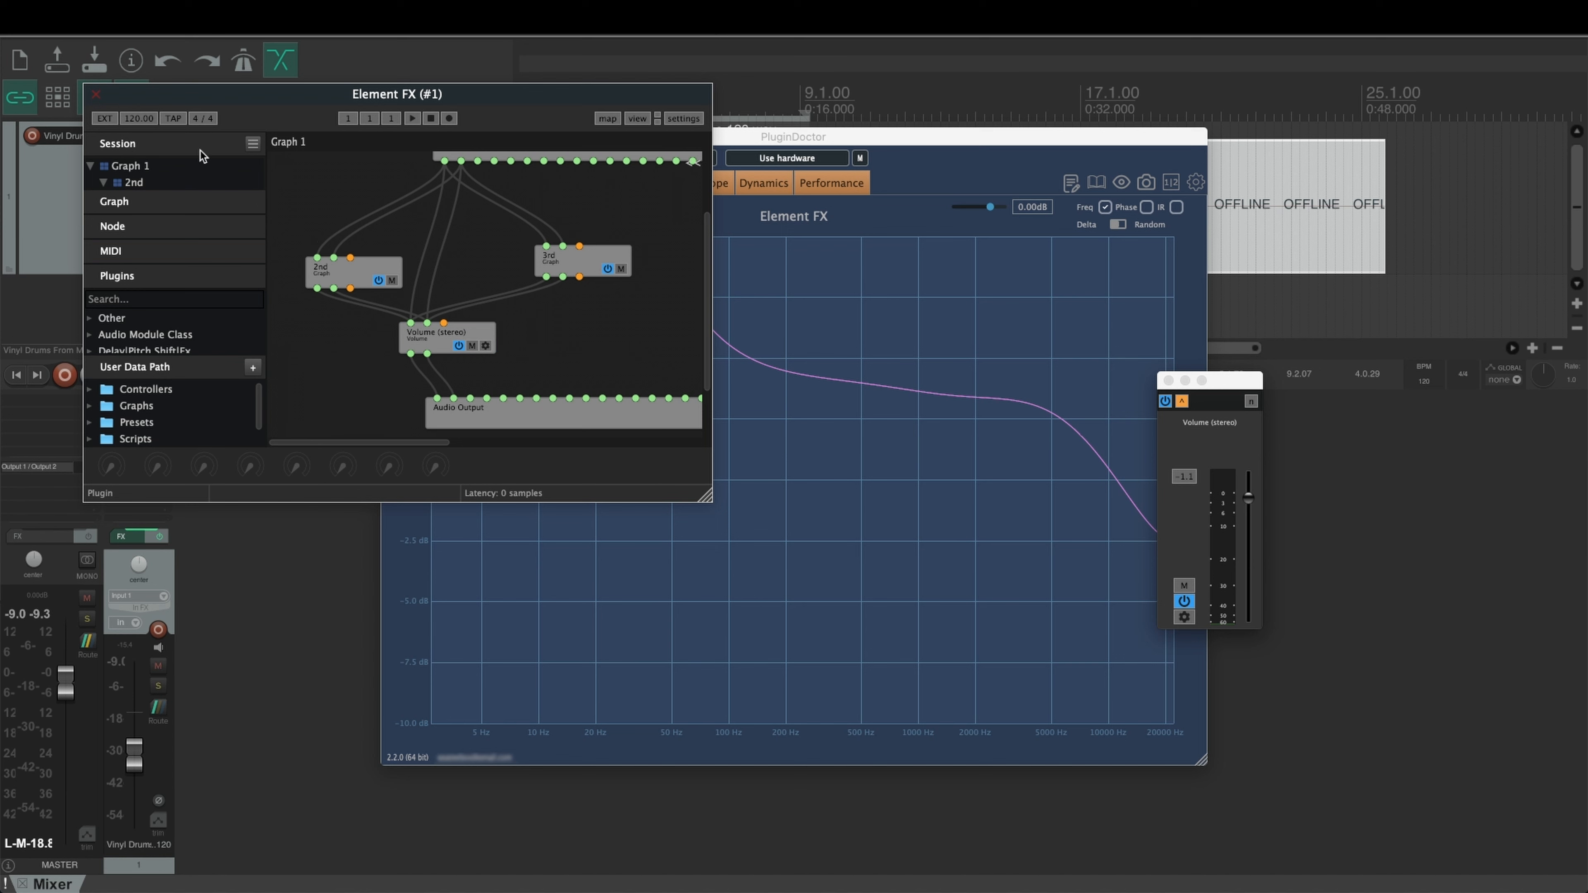
- Expand the session's node list, select the main Volume (stereo) node, and close its floating window
left_click(191, 142)
left_click(167, 314)
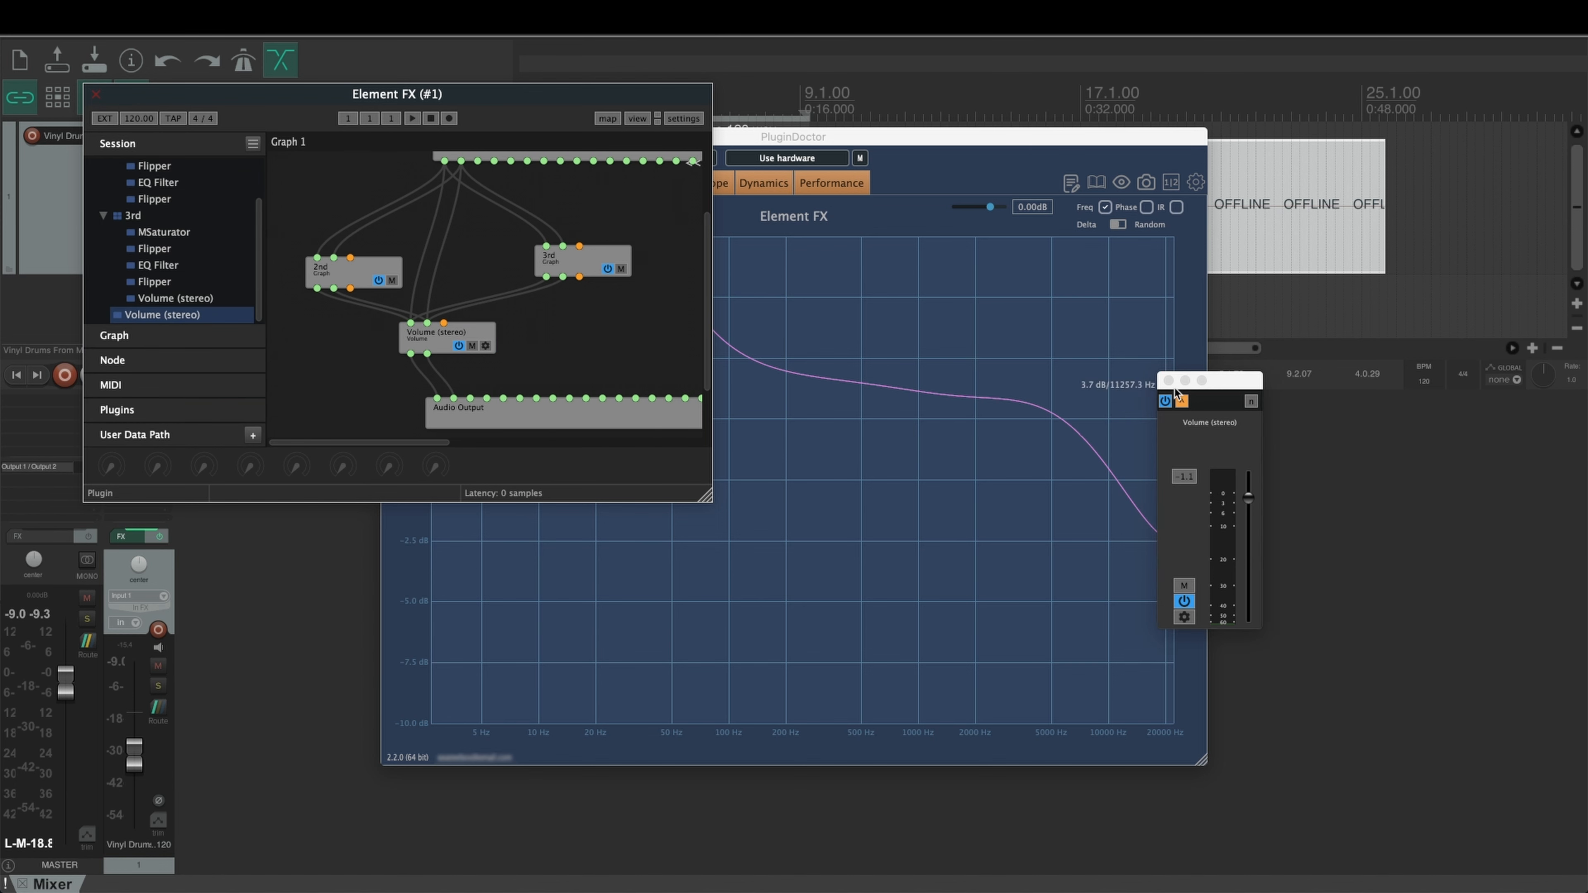
left_click(1169, 380)
double_click(120, 318)
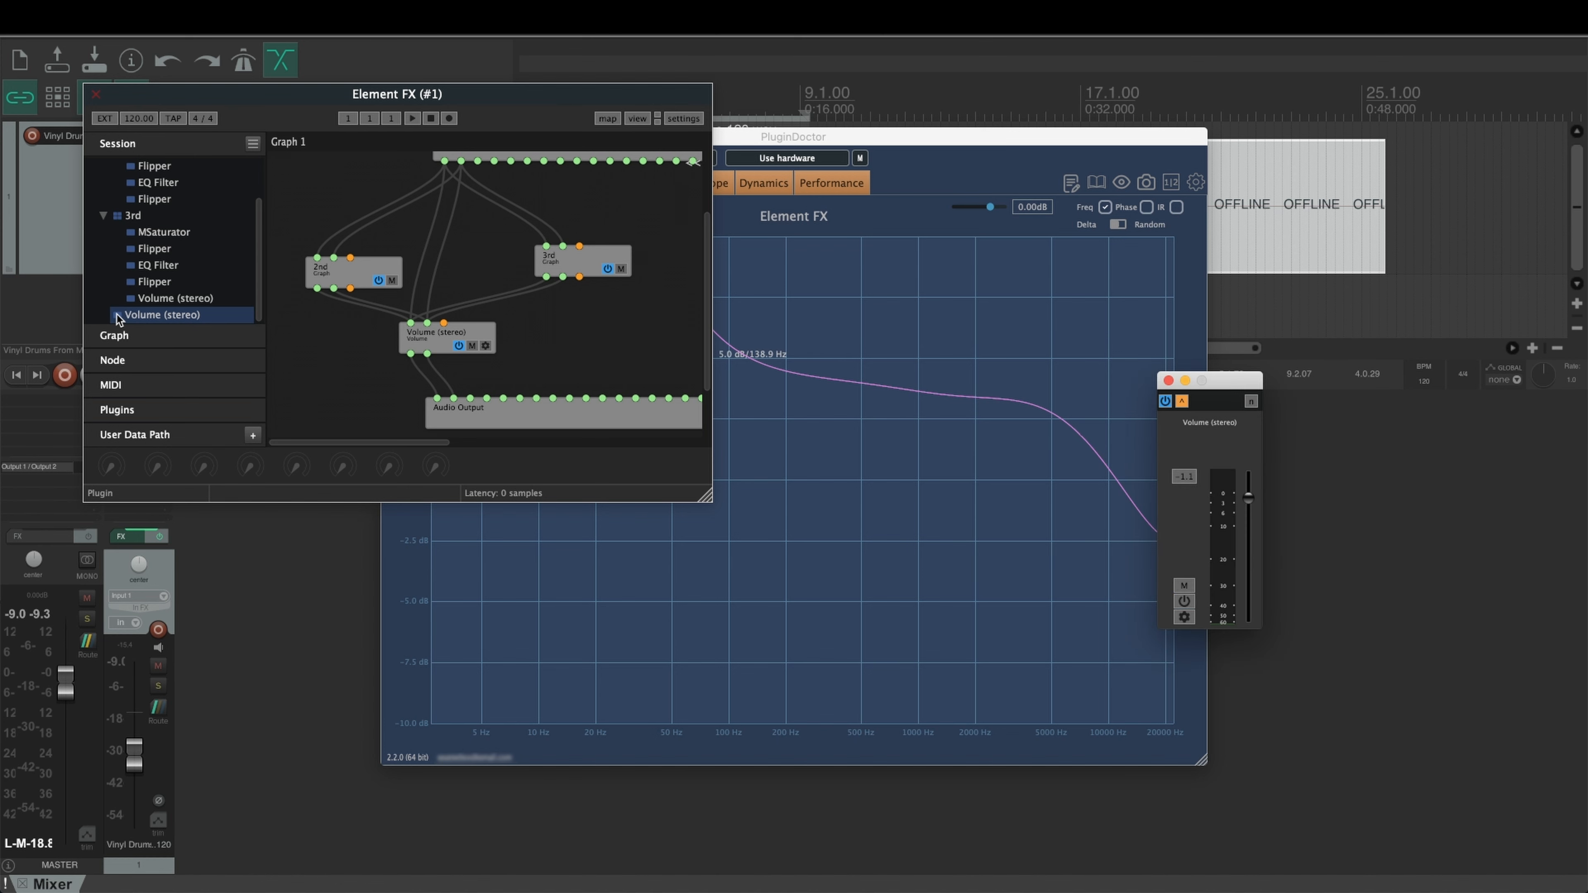
left_click(1169, 380)
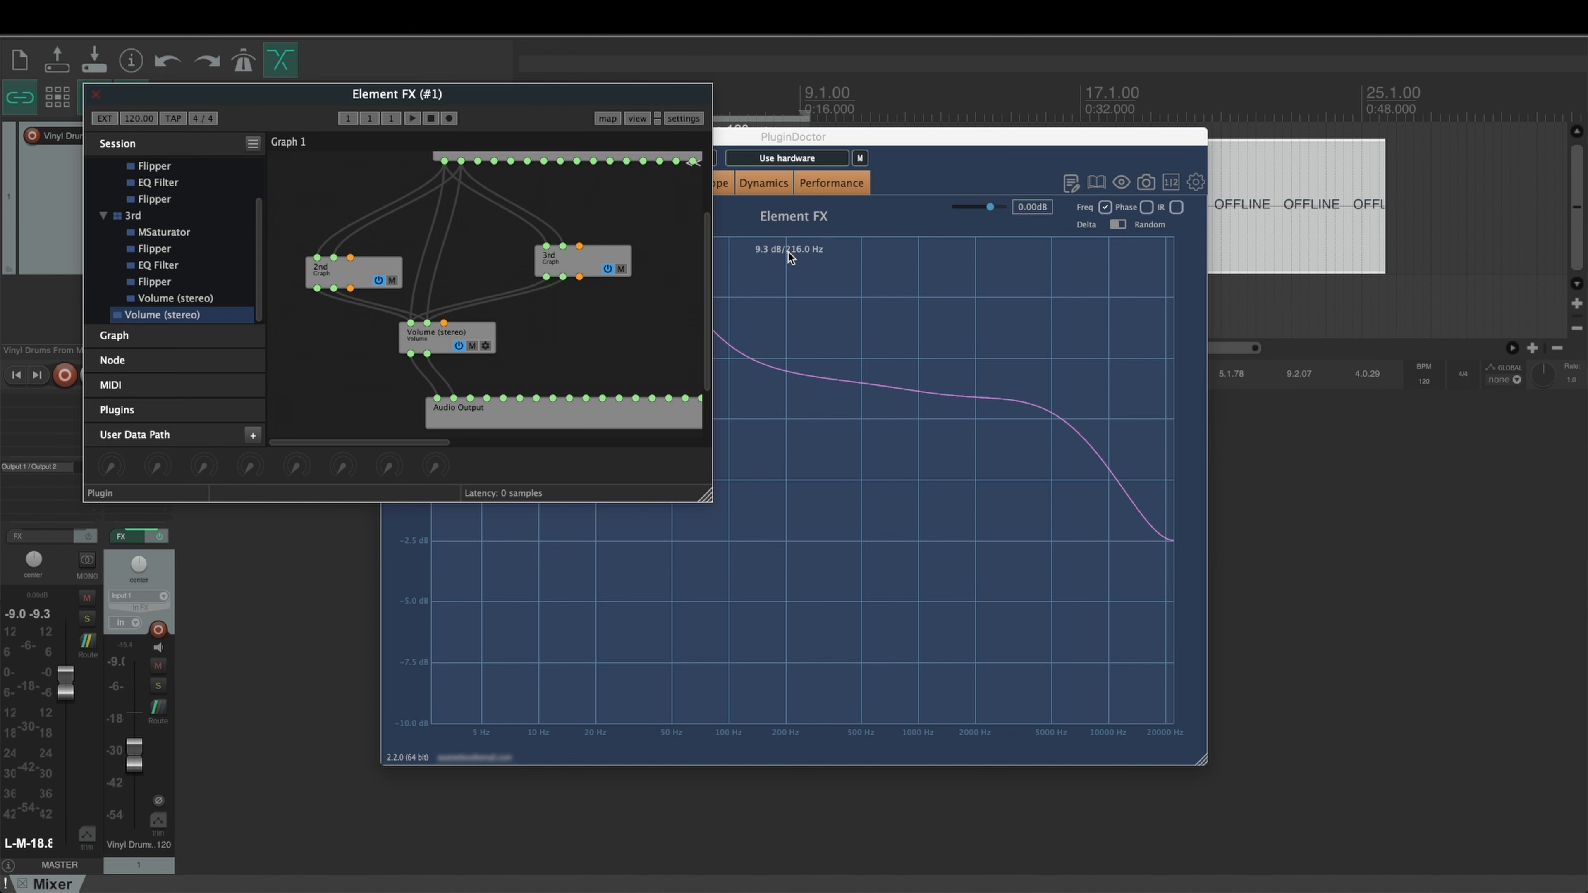
- Bring PluginDoctor's analysis window forward and examine Element FX's linear response, harmonic spectrum and Hammerstein curves
left_click_drag(292, 89, 1122, 286)
left_click(925, 291)
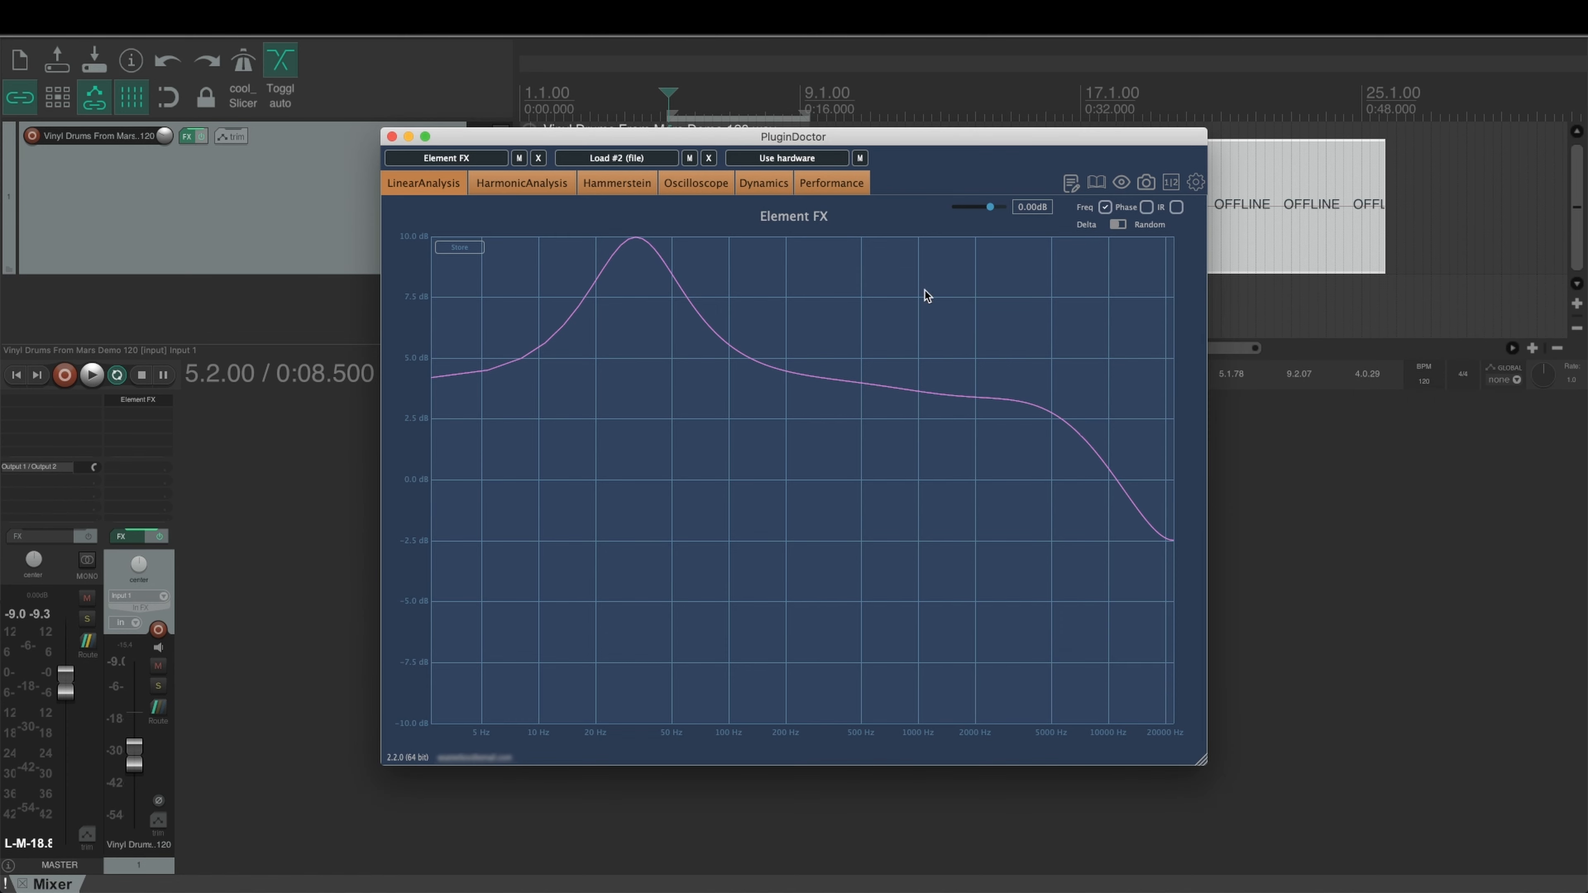
left_click(537, 182)
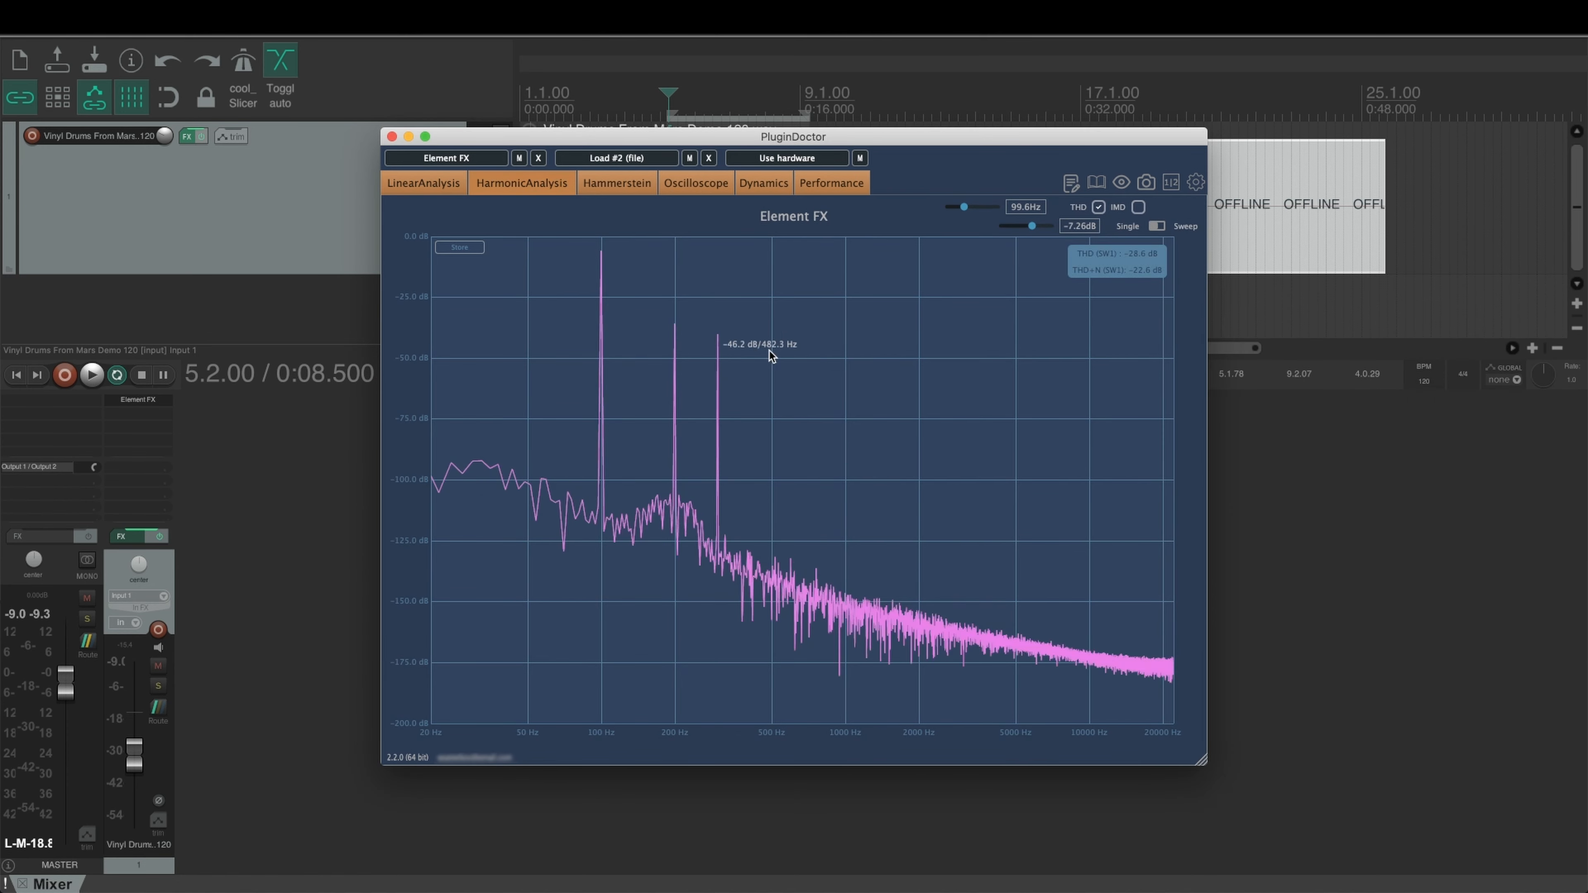
left_click(645, 186)
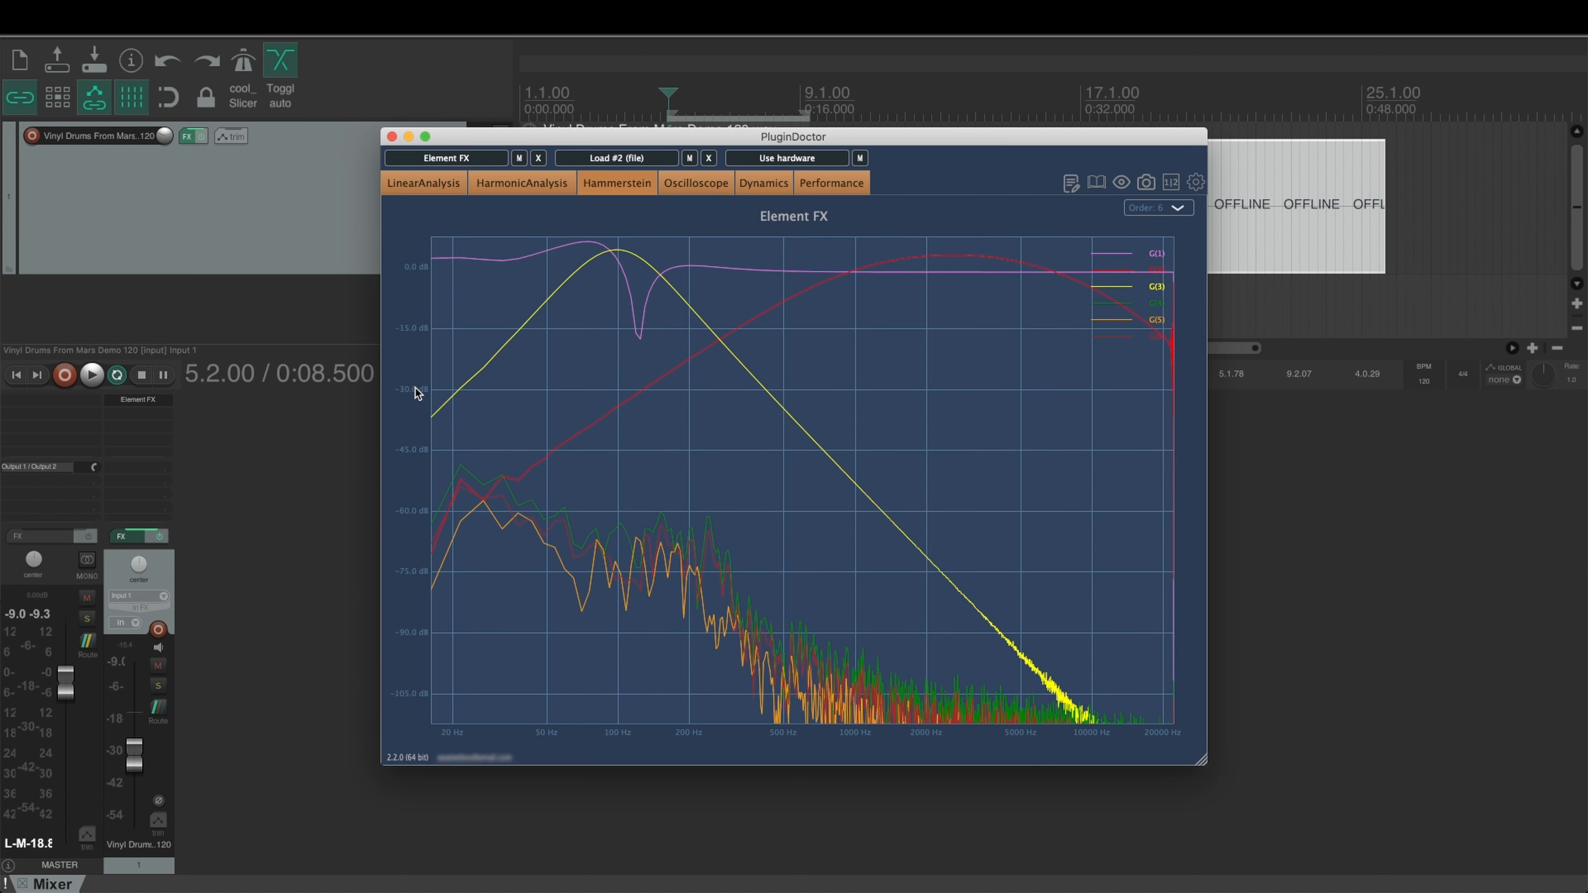
scroll(418, 393, "up", 5)
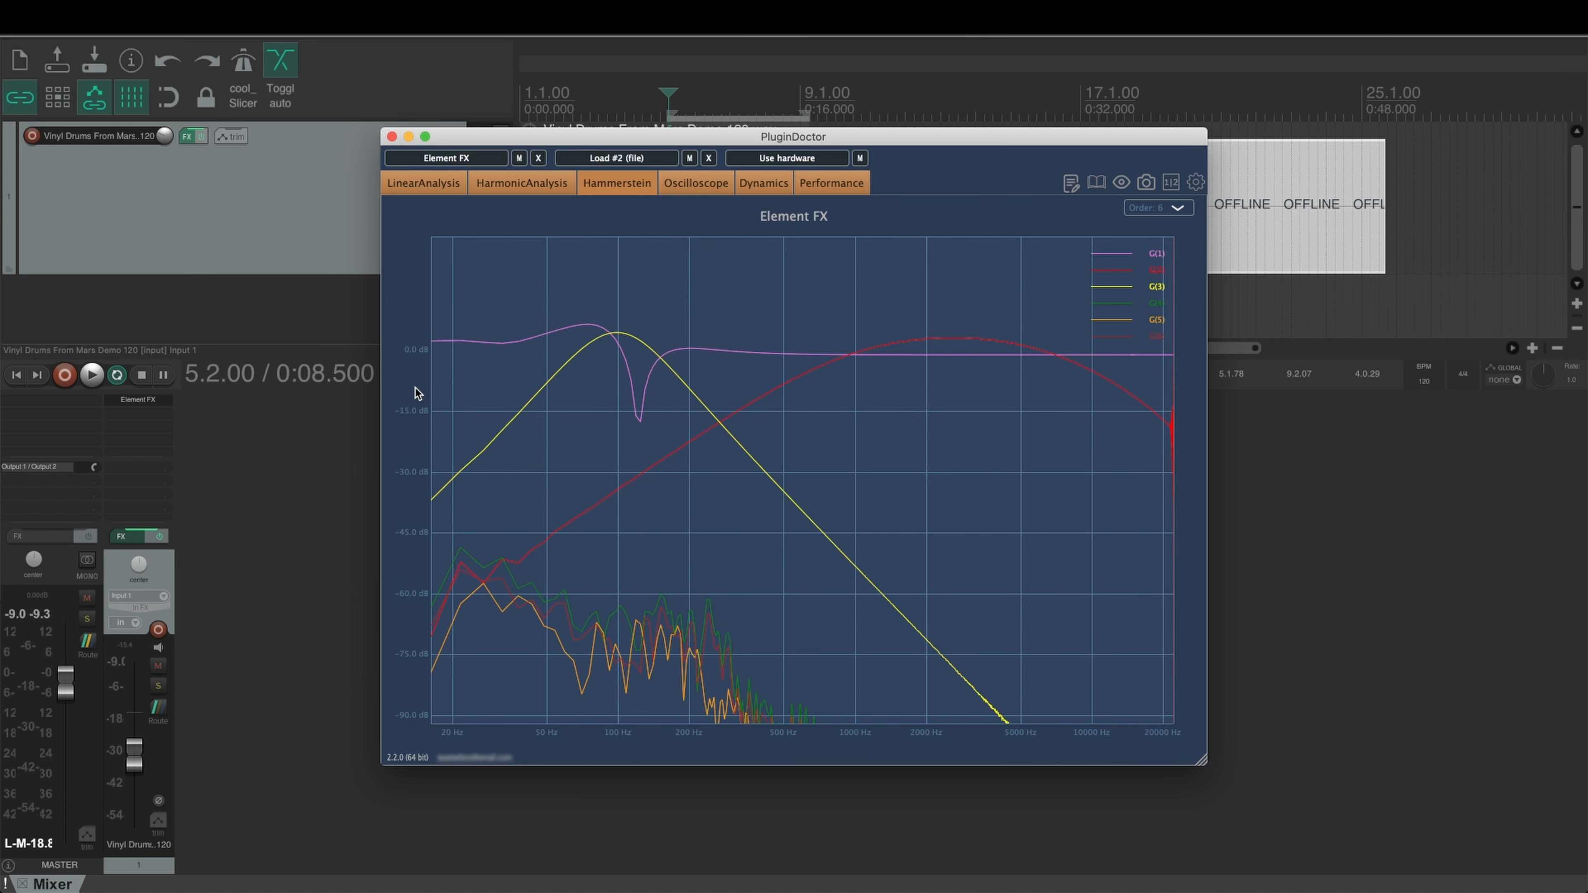